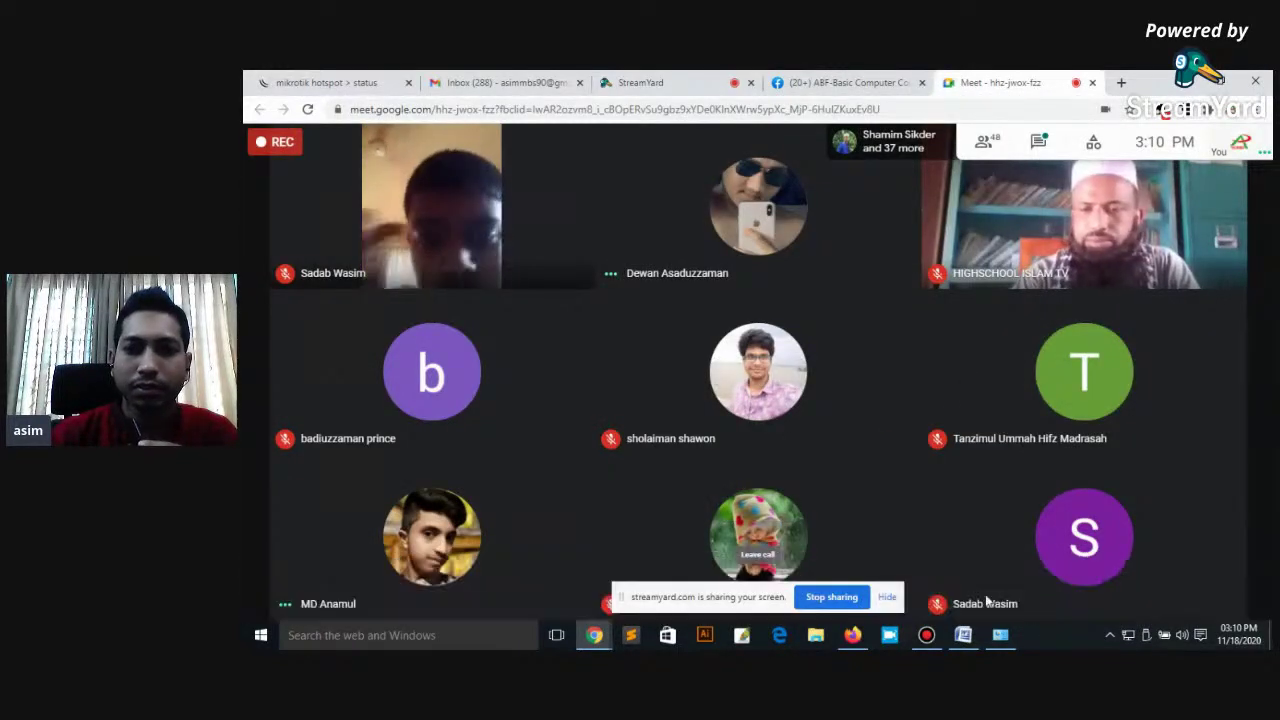
Step: Share your entire screen with everyone in the Google Meet call using Present now
click(1176, 596)
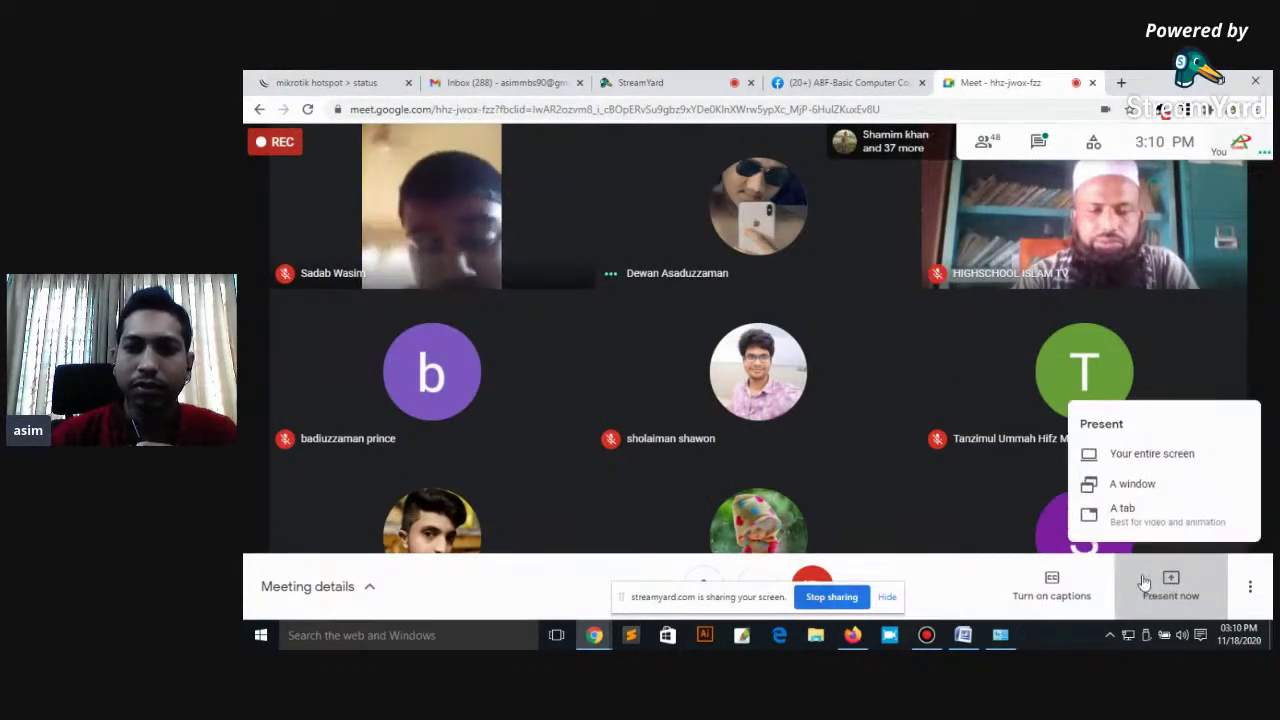
click(1148, 457)
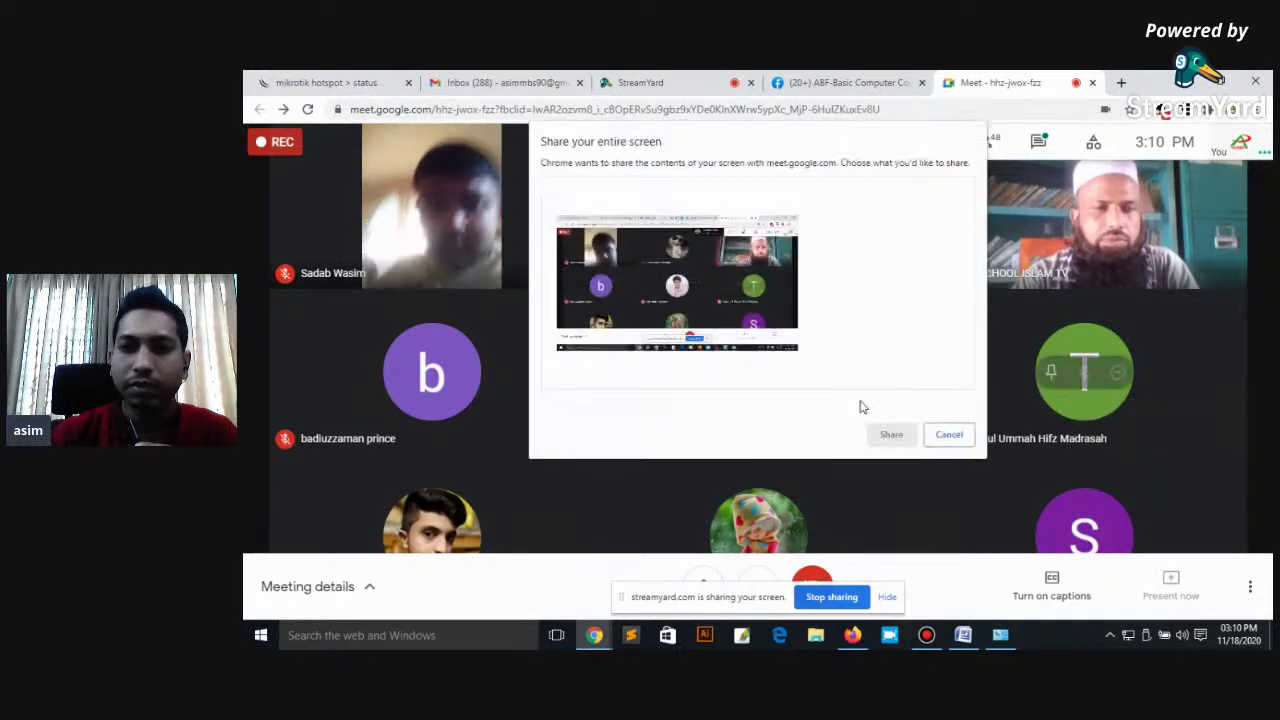
click(893, 434)
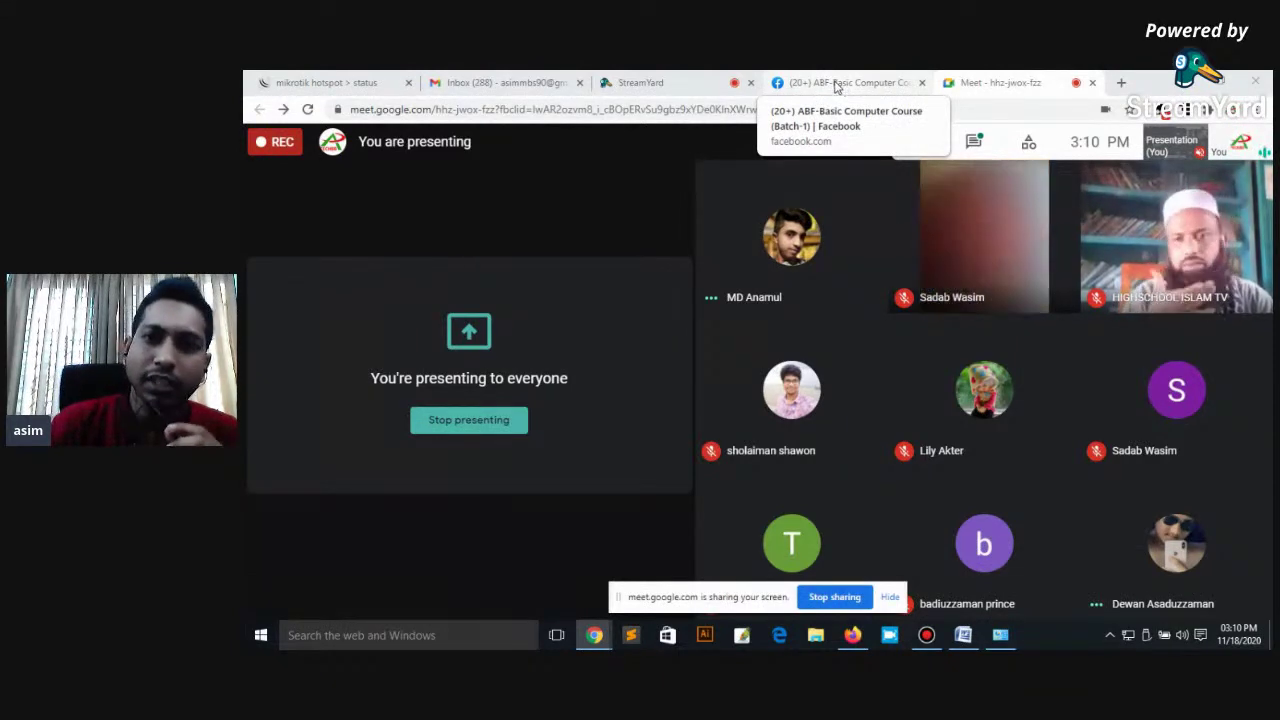
Step: Scroll the ABF-Basic Computer Course (Batch-1) Facebook group to the Meet link post, then minimize Chrome
click(840, 88)
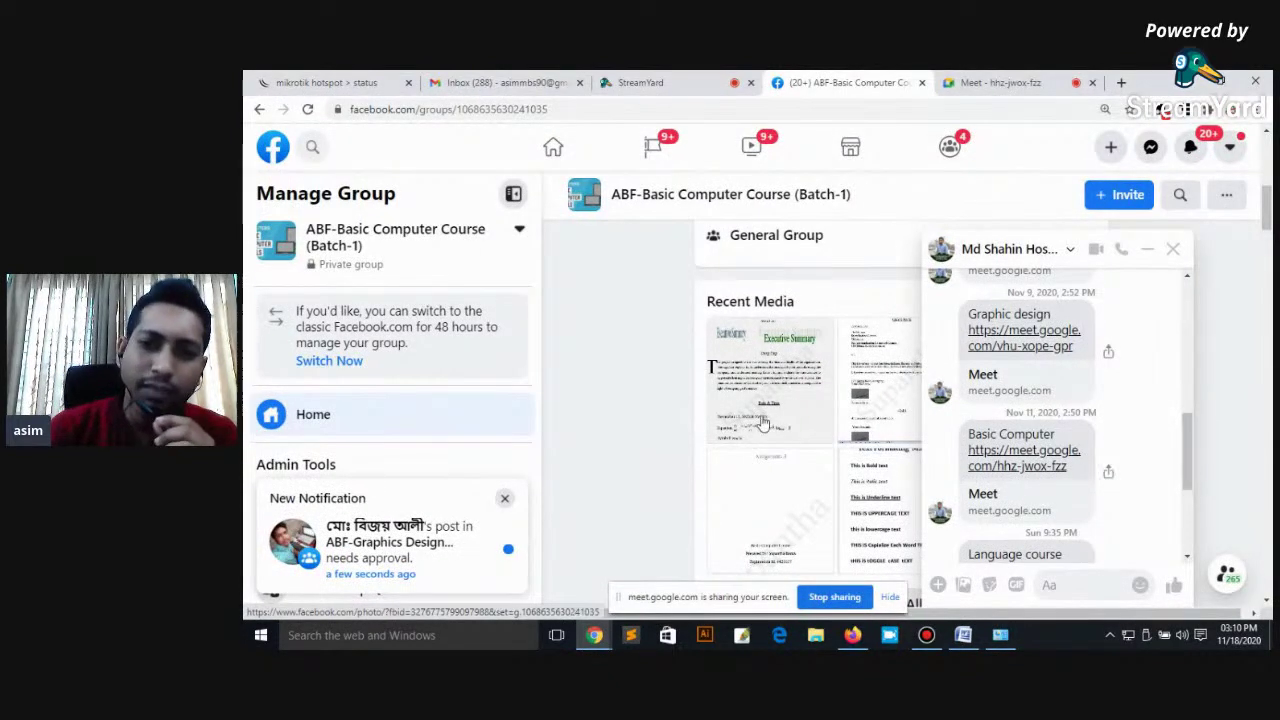
scroll(768, 445, down, 3)
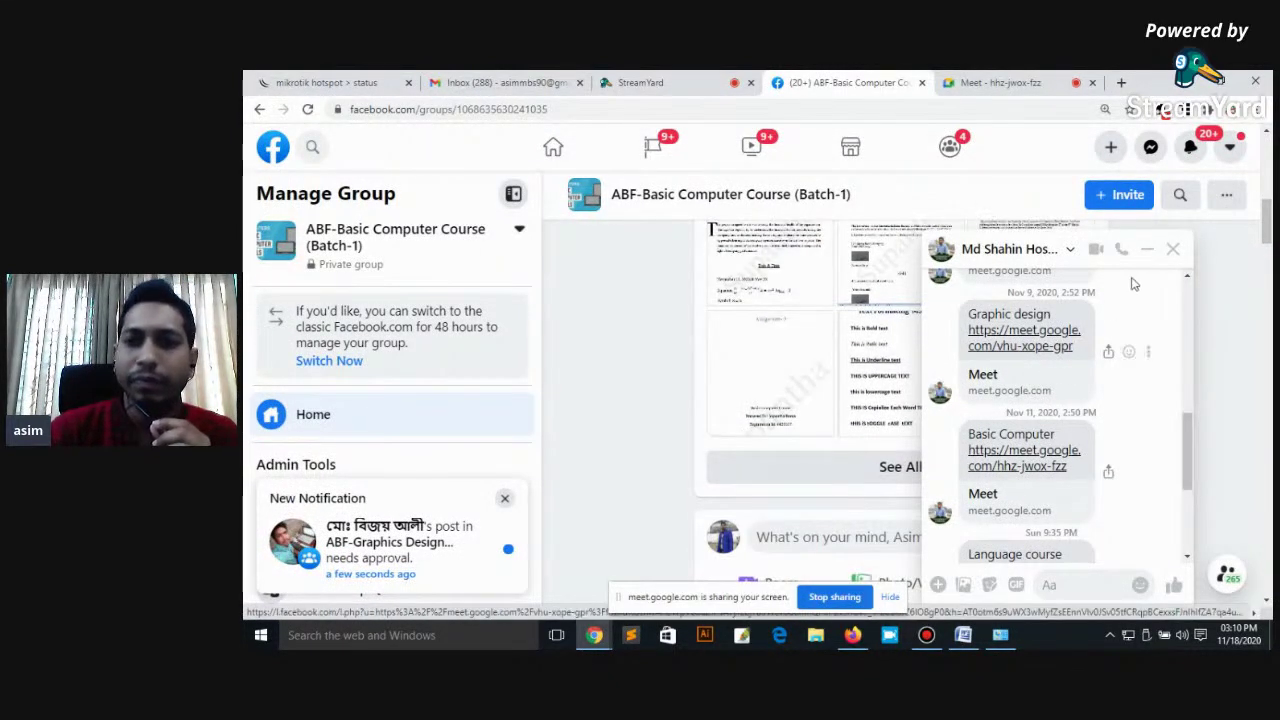
scroll(920, 420, down, 3)
scroll(908, 423, down, 2)
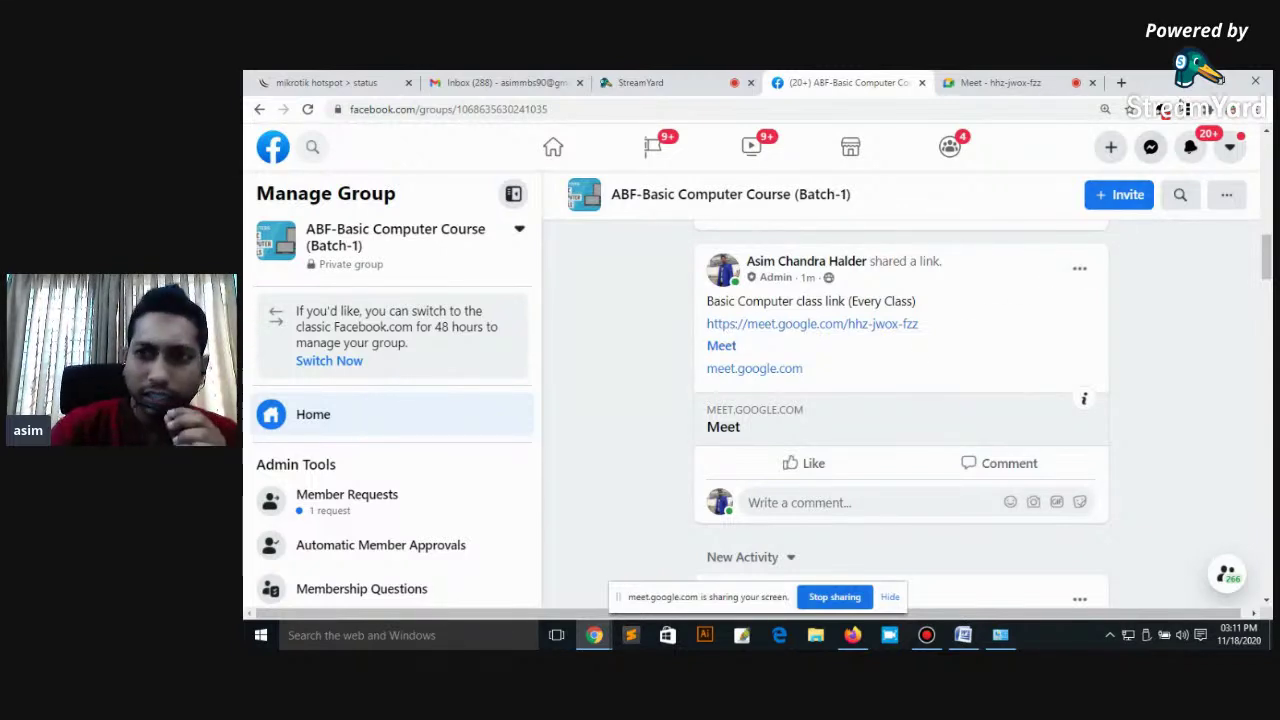
click(1186, 84)
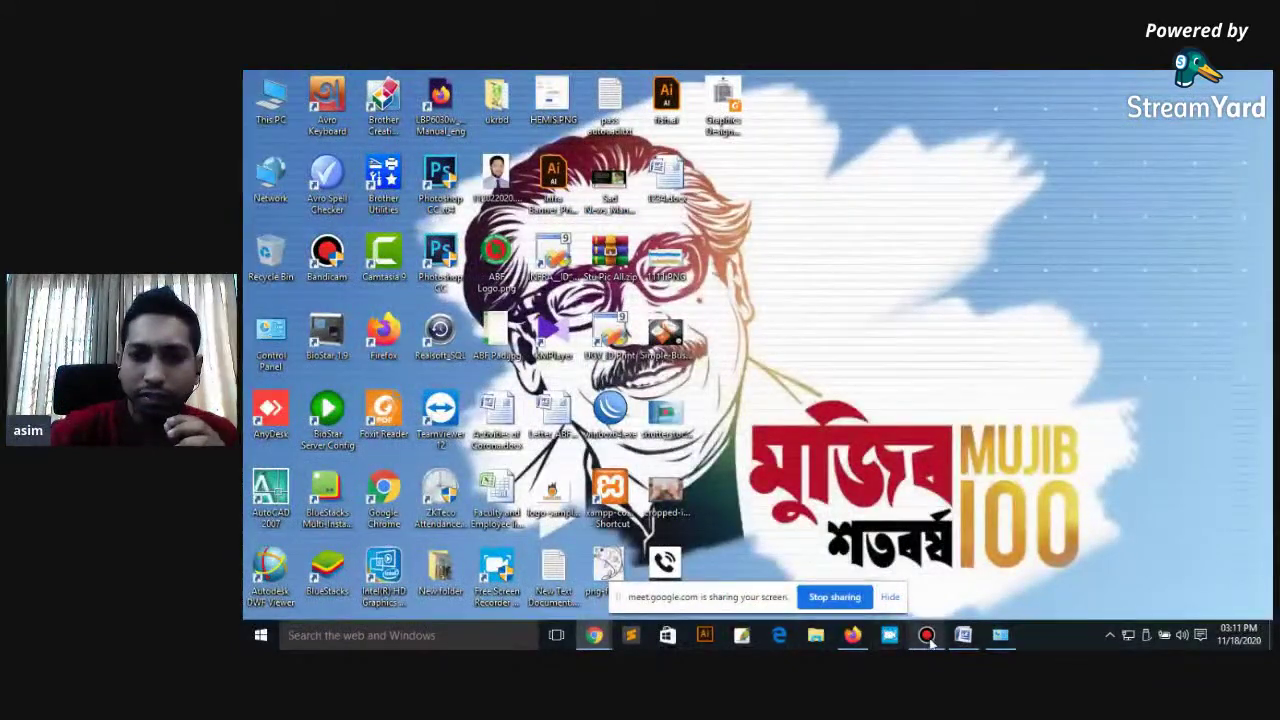
Step: Start a full-screen Bandicam recording and minimize the recorder window
click(926, 636)
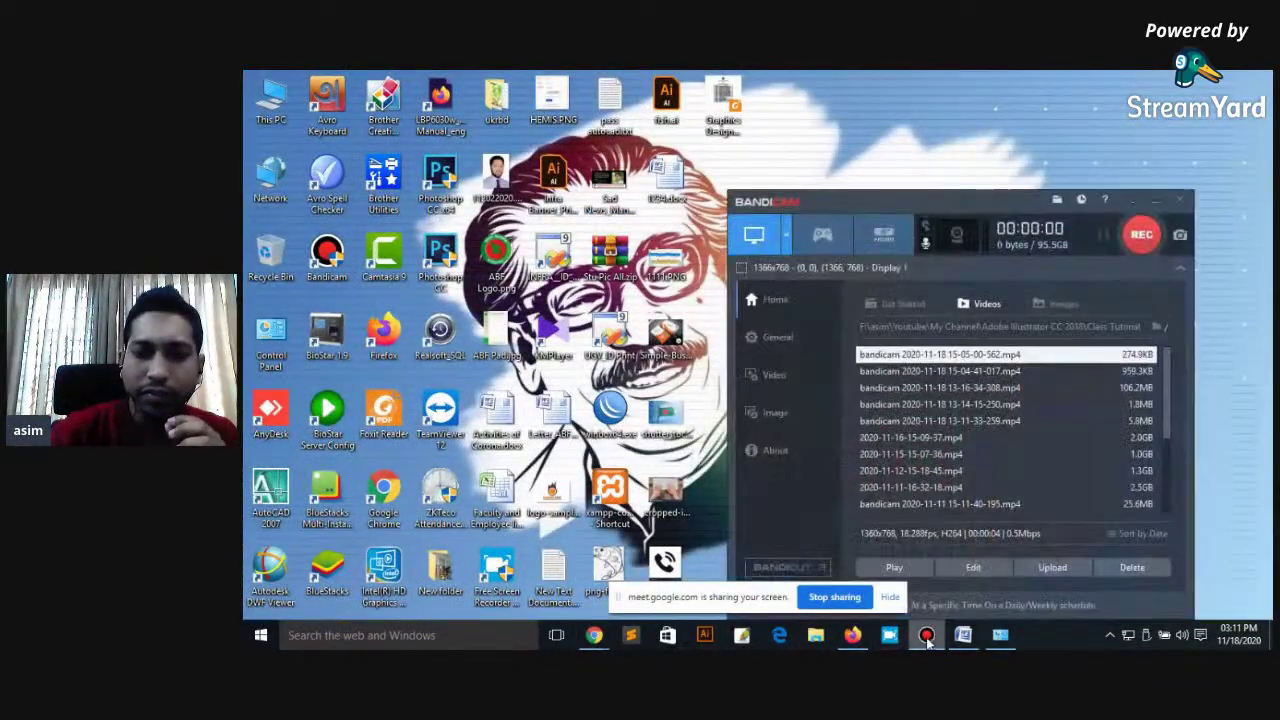
click(1142, 236)
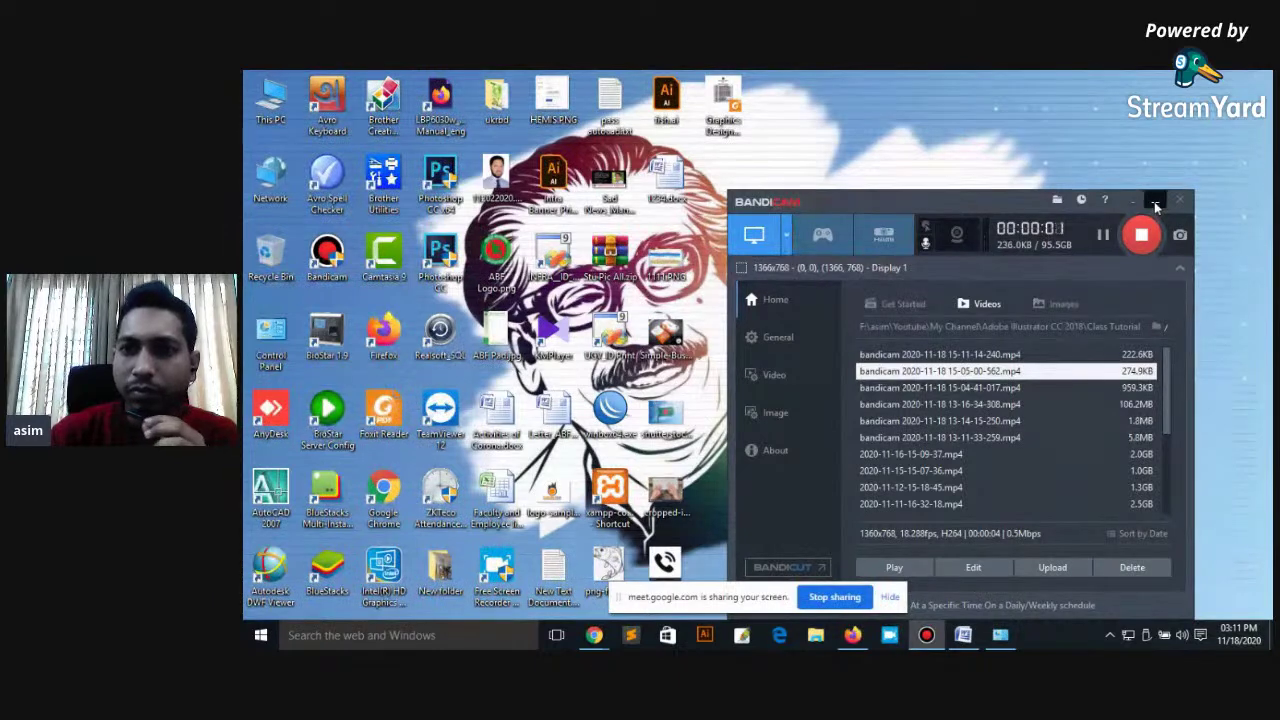
click(1155, 201)
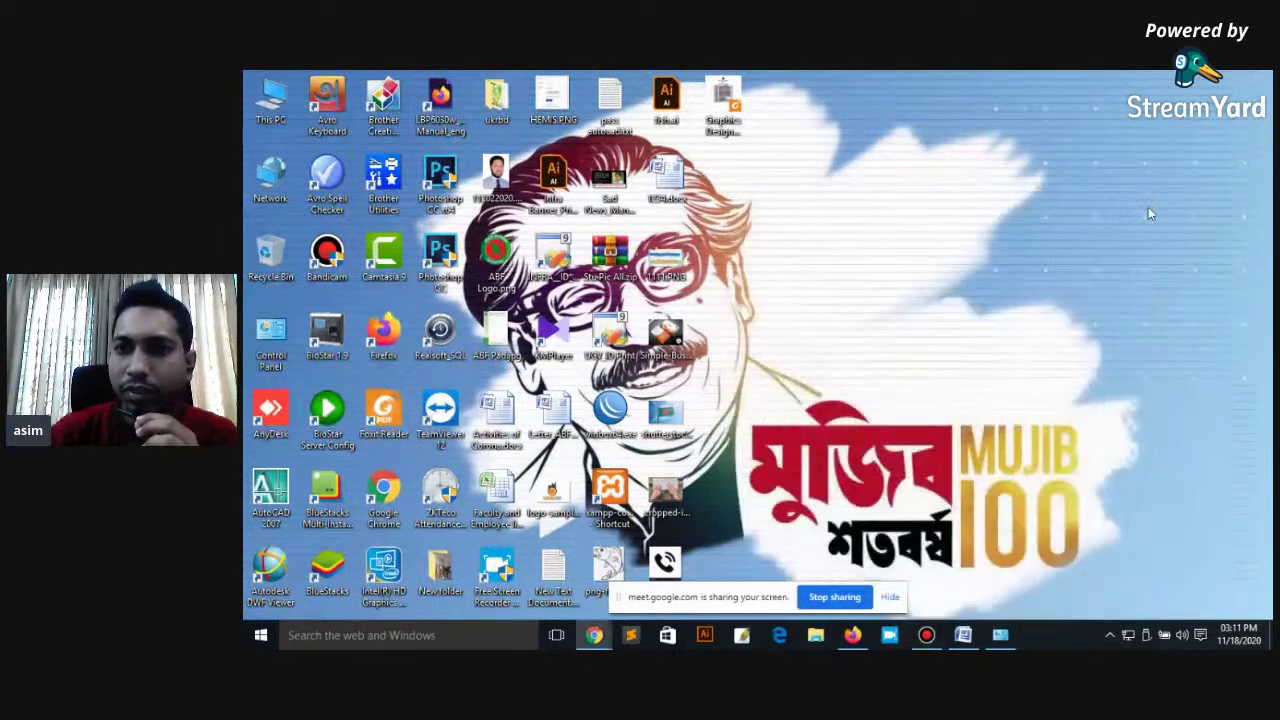
click(933, 646)
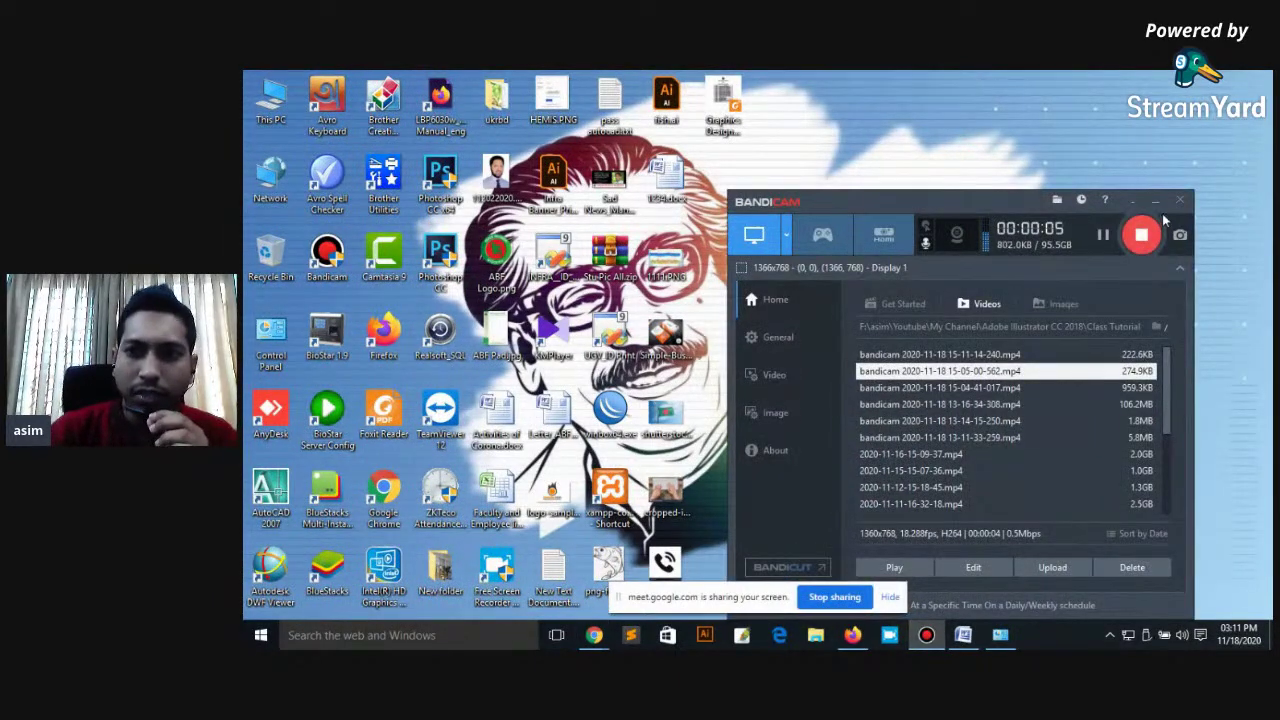
click(1155, 201)
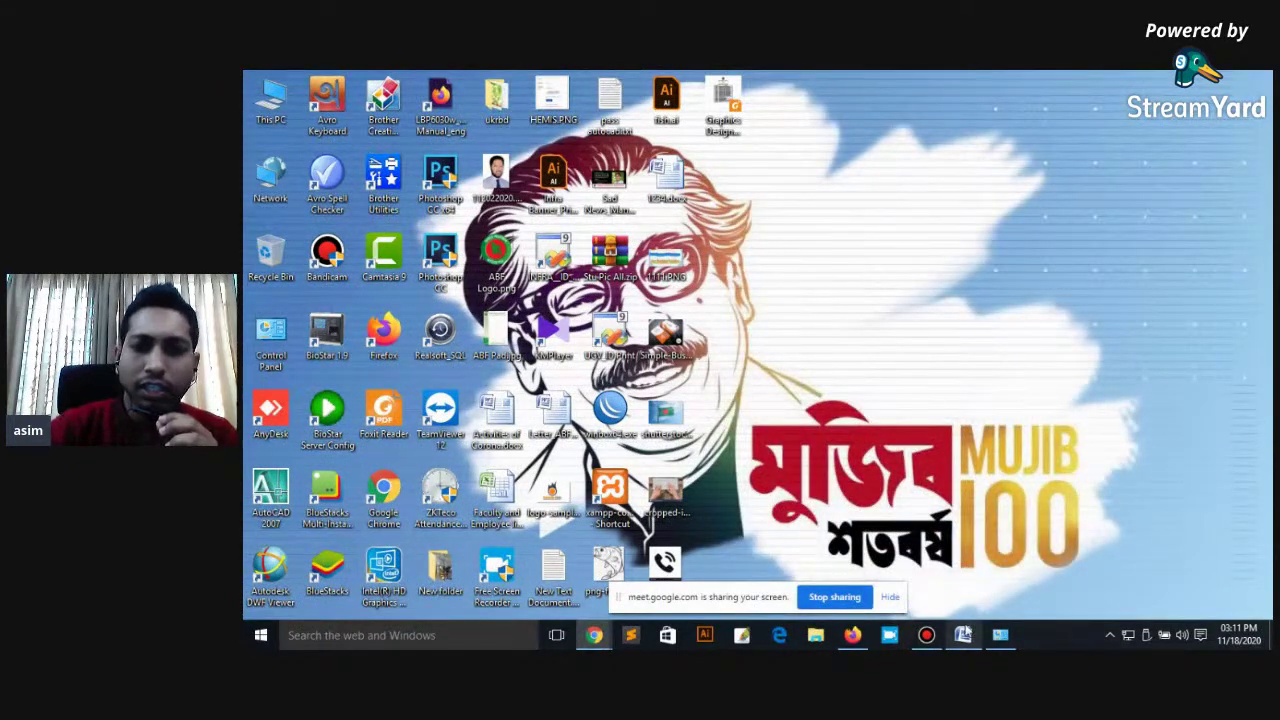
Step: Bring the Word cricket document forward and scroll up through its references on the Page Layout tab
click(963, 635)
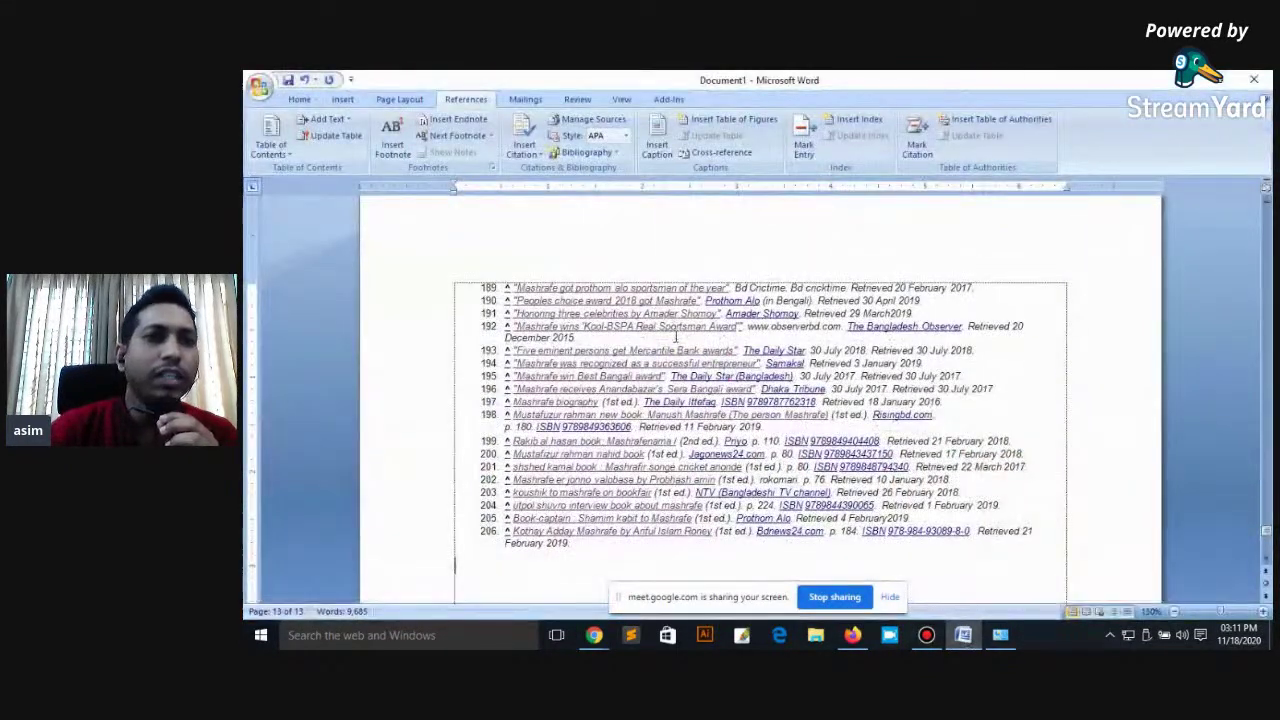
scroll(676, 337, up, 6)
click(399, 99)
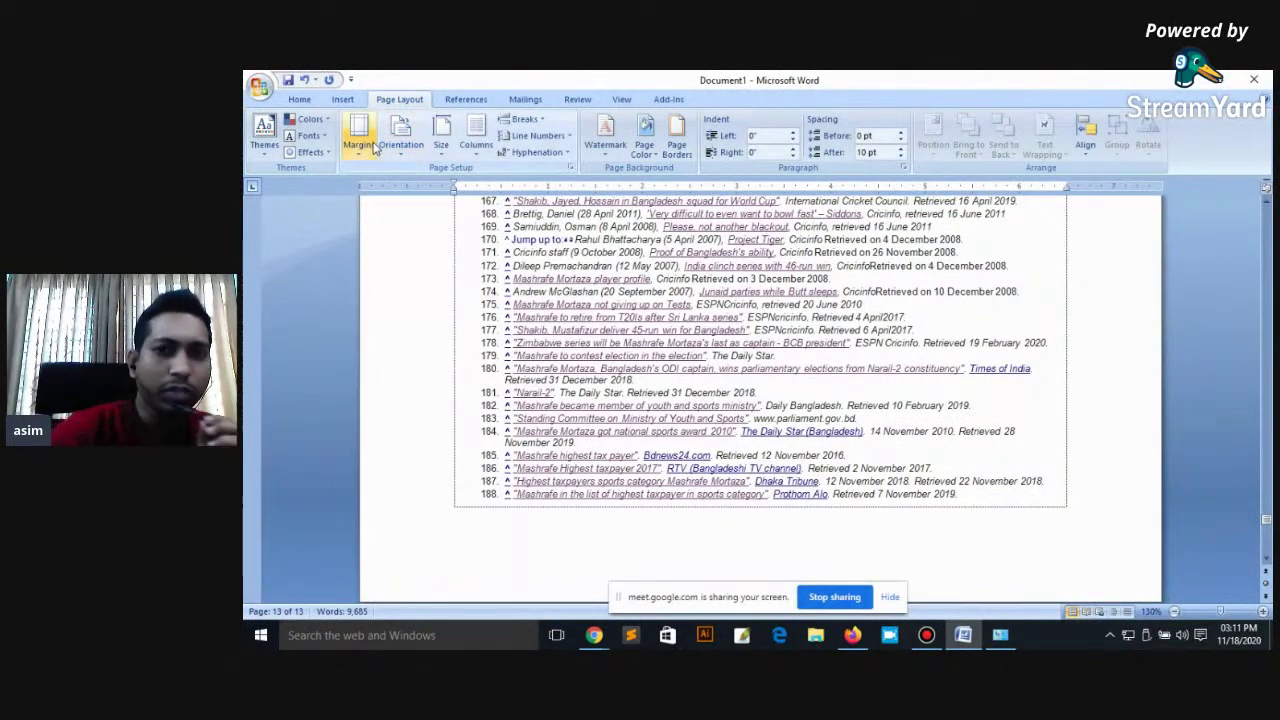
scroll(784, 392, up, 6)
scroll(770, 387, up, 8)
scroll(660, 312, up, 7)
scroll(603, 298, up, 5)
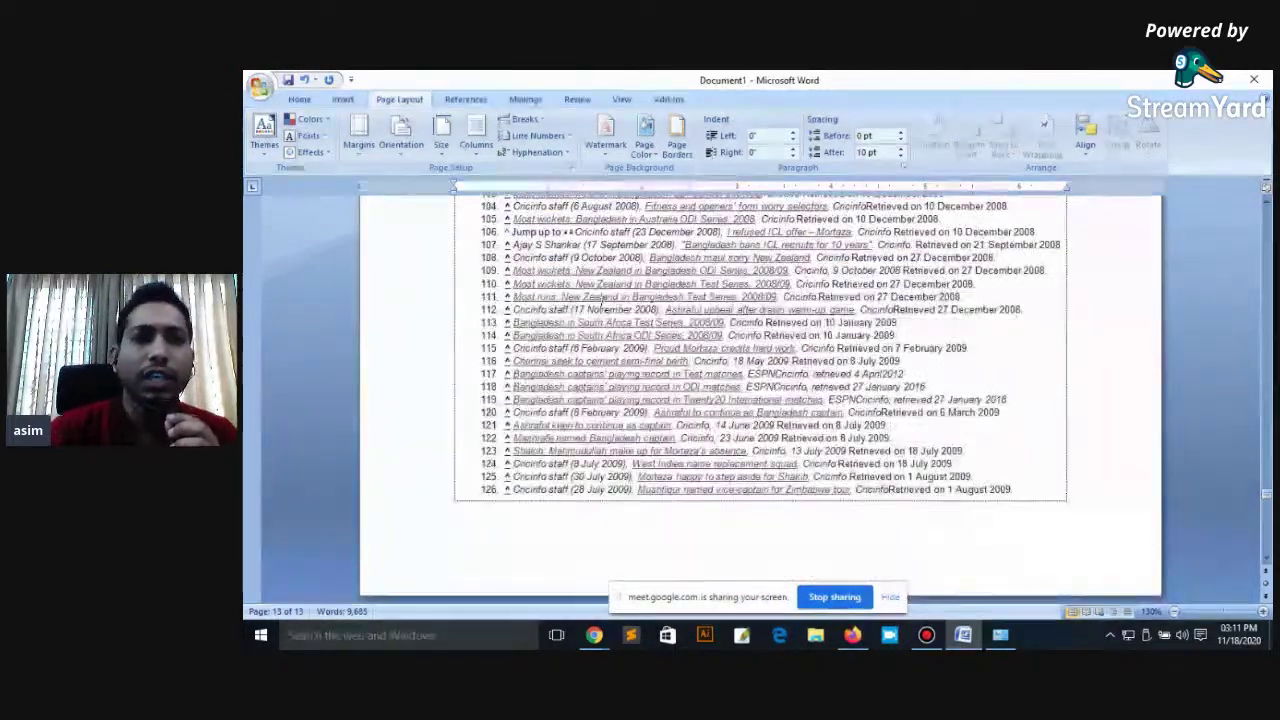
scroll(603, 298, up, 5)
scroll(550, 295, up, 5)
Step: Switch to the References tab and keep scrolling through the numbered reference list
click(466, 101)
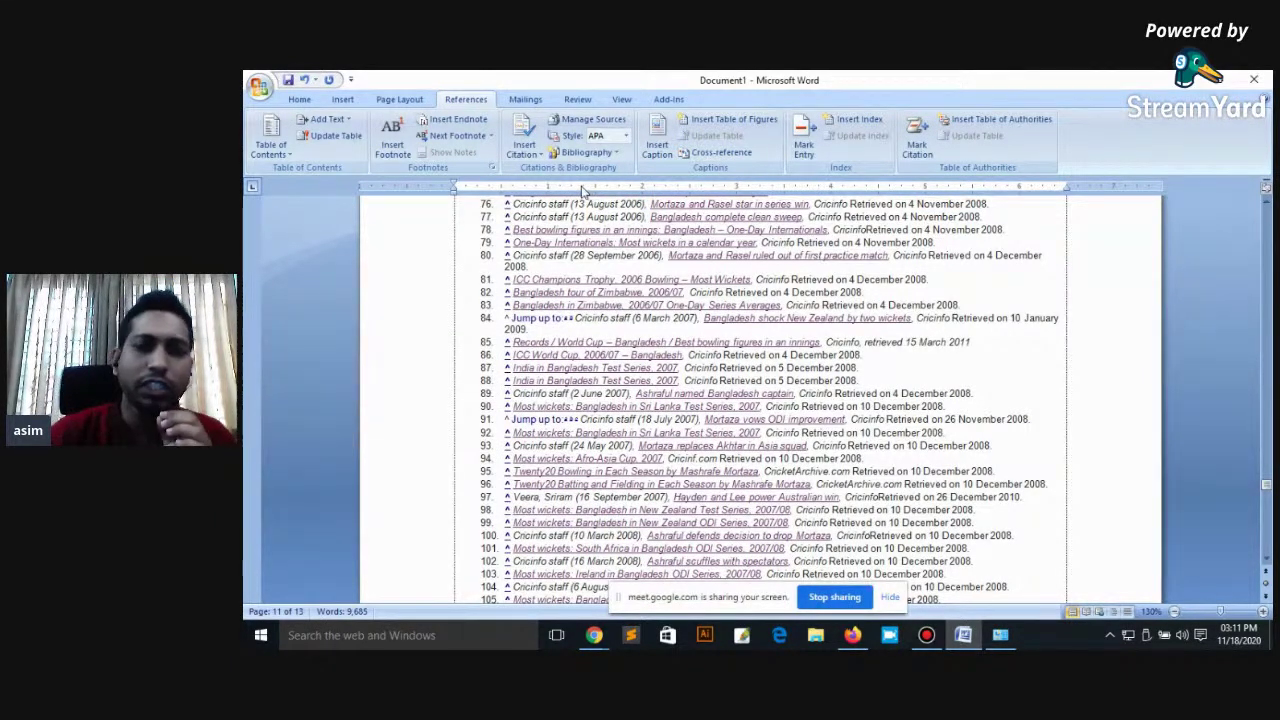
scroll(640, 230, up, 3)
scroll(690, 255, up, 2)
scroll(732, 281, up, 5)
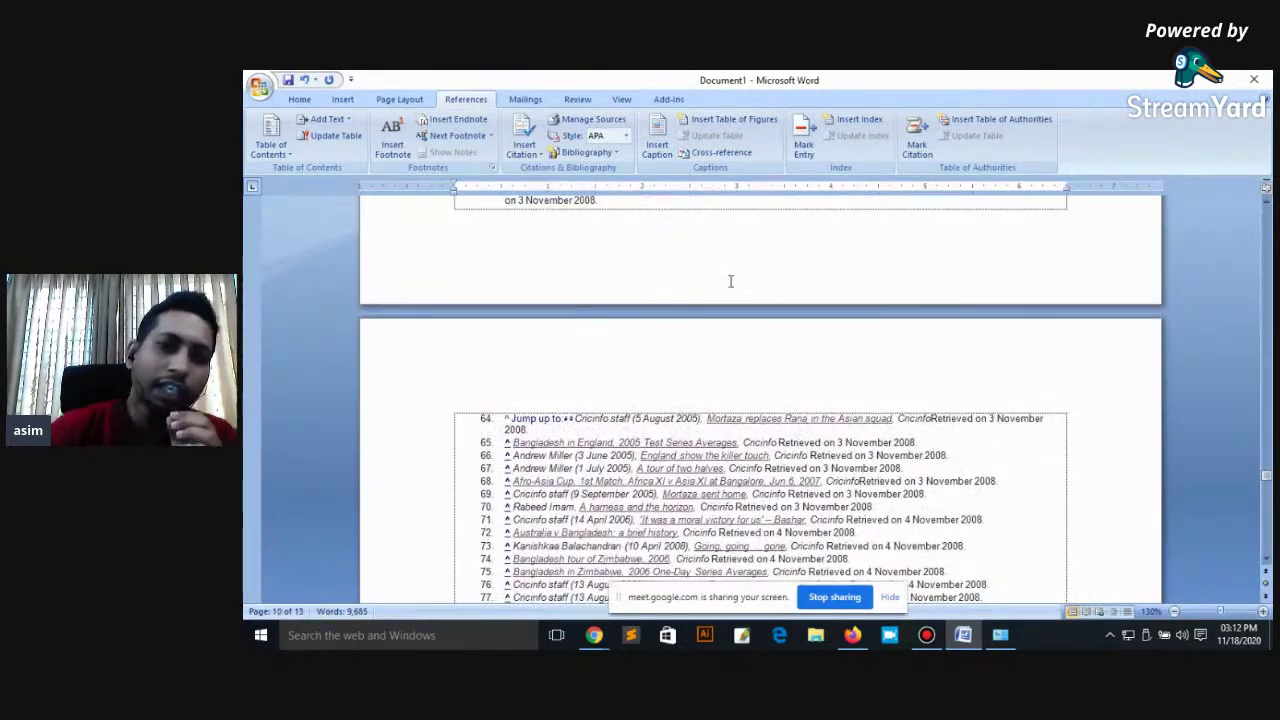
scroll(730, 281, up, 4)
scroll(663, 286, up, 1)
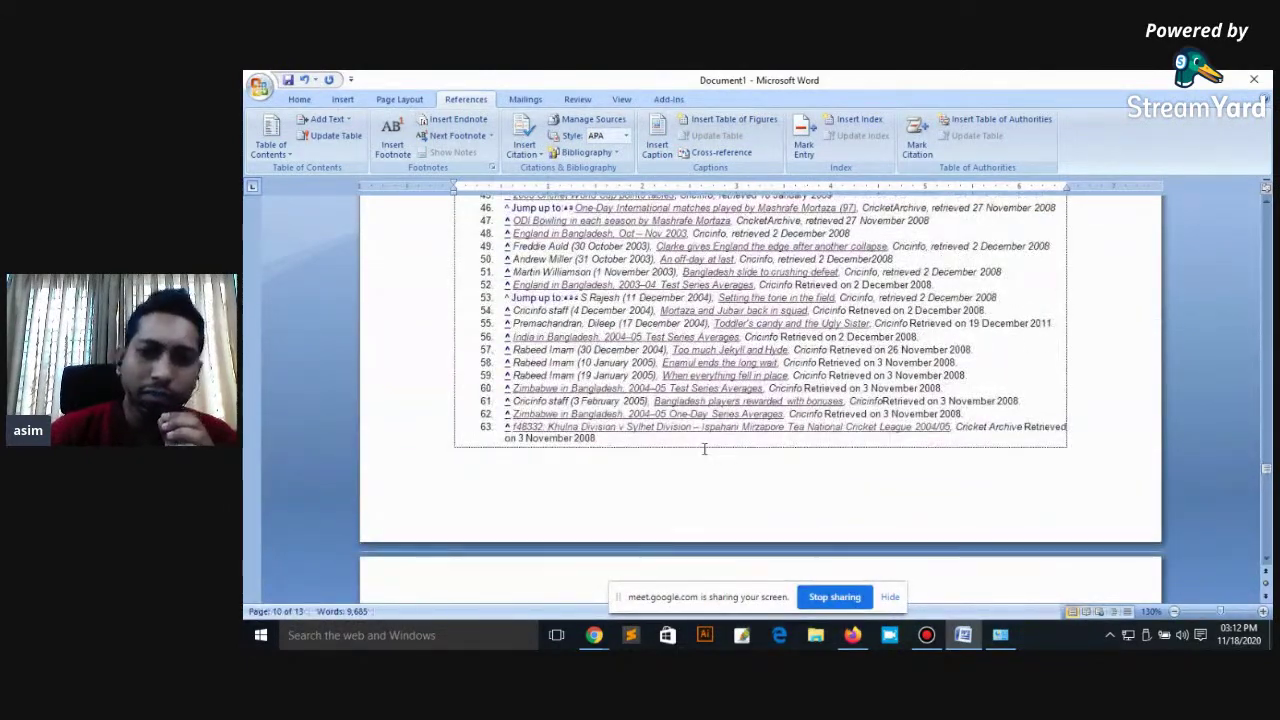
click(851, 636)
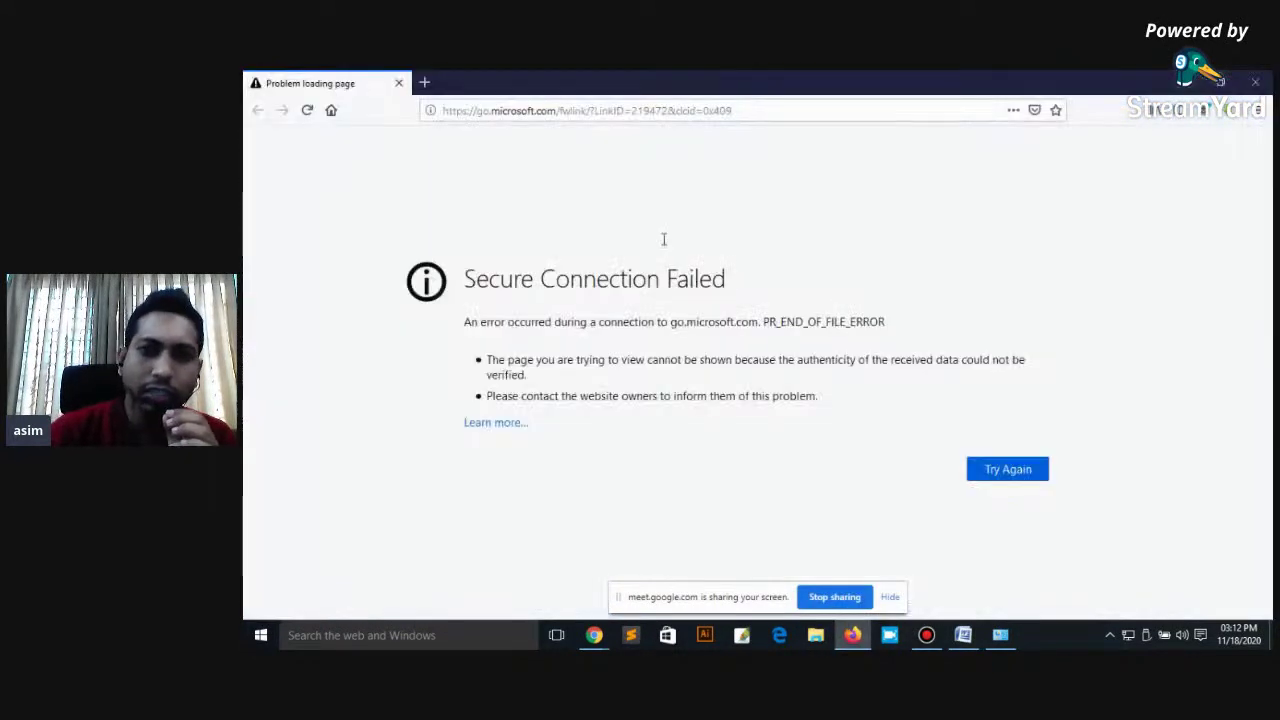
click(851, 636)
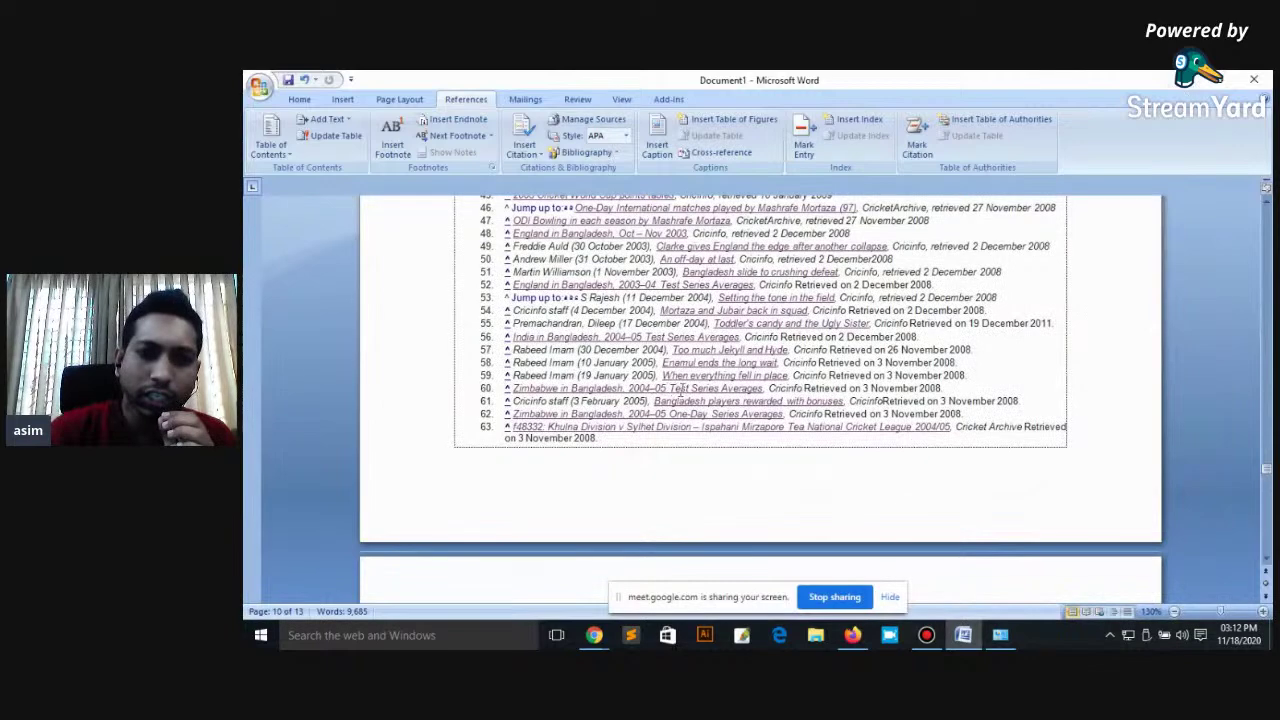
scroll(684, 390, down, 5)
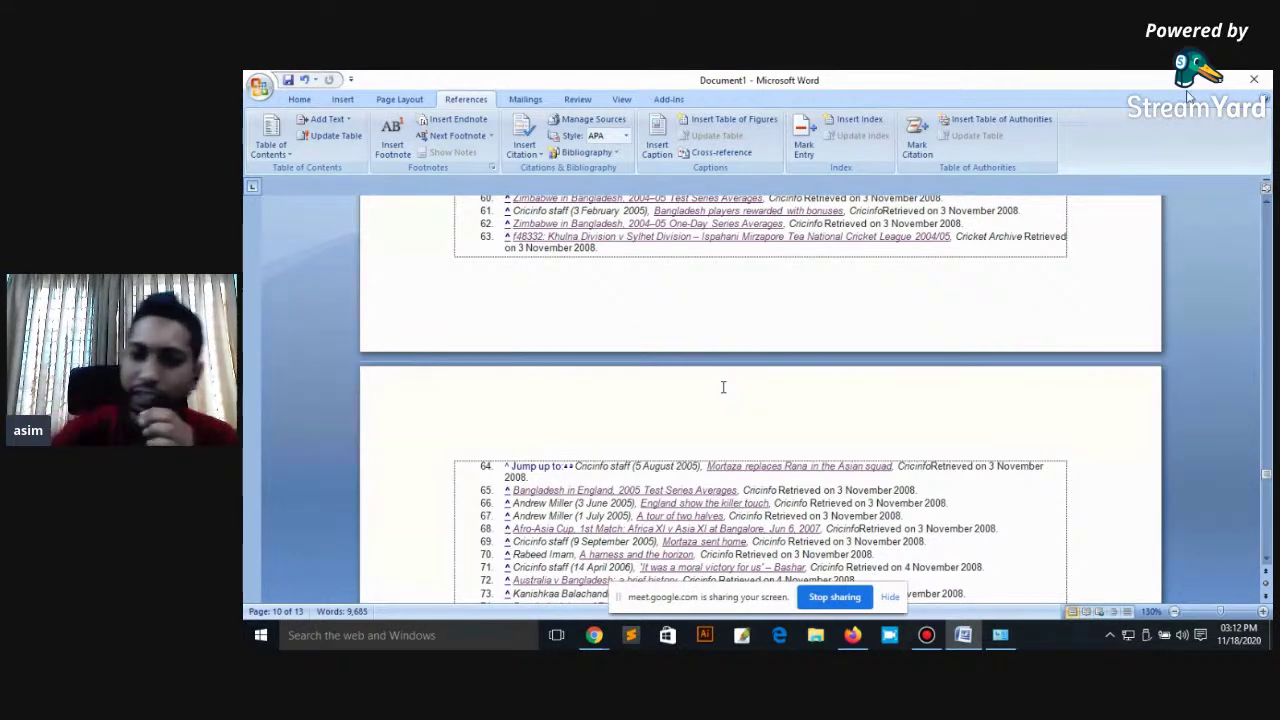
Step: Scroll up from the footnotes to the awards section on page 9
scroll(790, 388, down, 5)
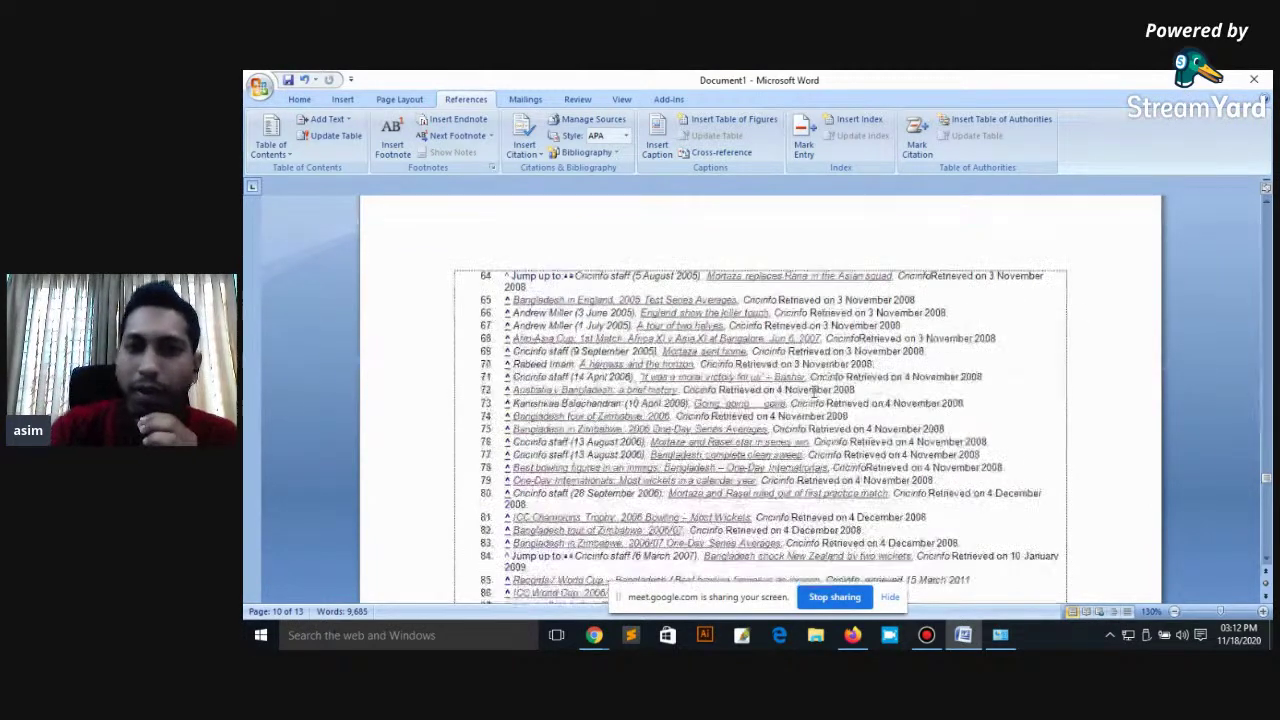
scroll(790, 388, up, 8)
scroll(700, 365, up, 5)
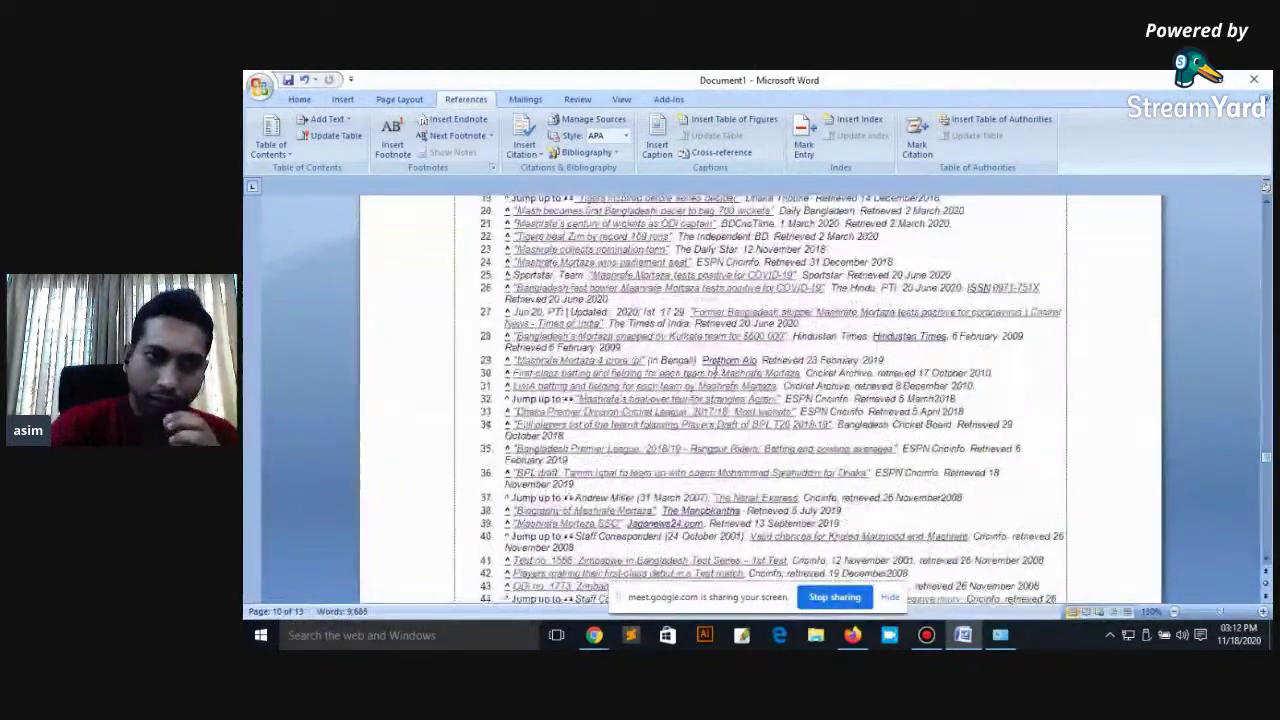
scroll(680, 360, up, 3)
scroll(603, 348, up, 3)
scroll(603, 348, up, 5)
scroll(603, 348, up, 3)
scroll(603, 348, up, 5)
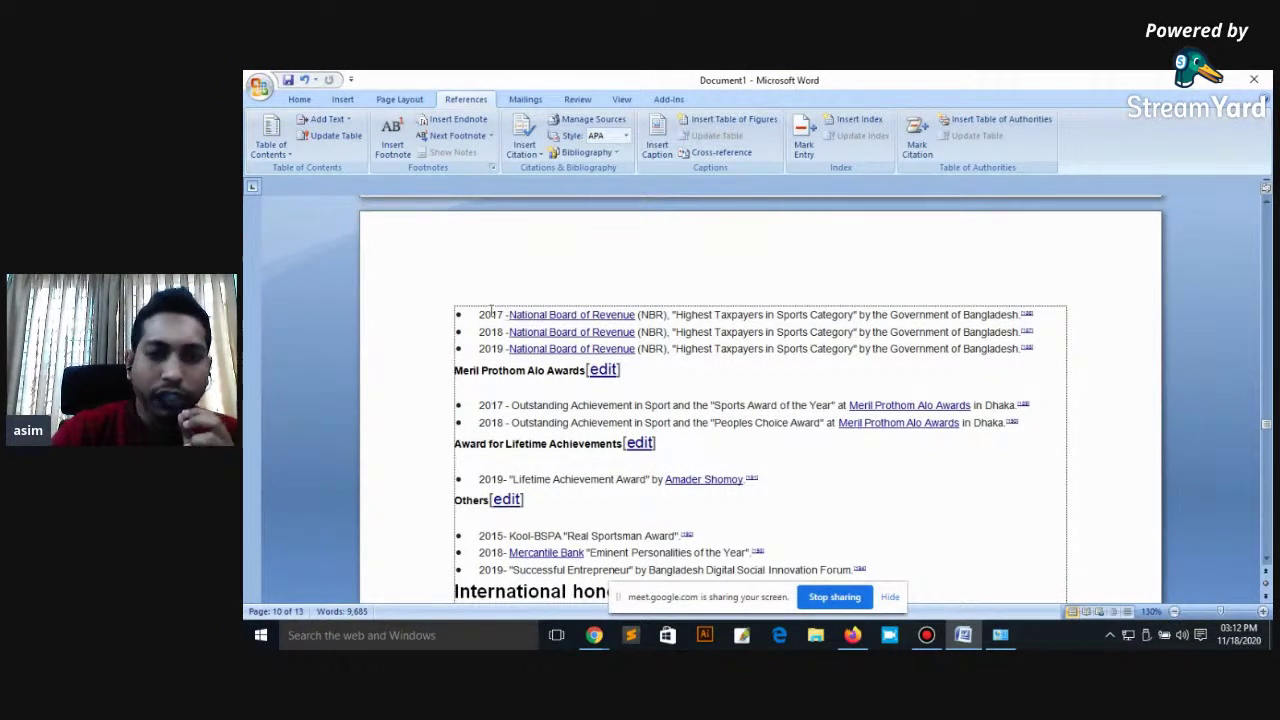
Step: Raise the speaker volume from 71 to 75
click(1182, 635)
drag(1176, 604, 1183, 607)
click(737, 351)
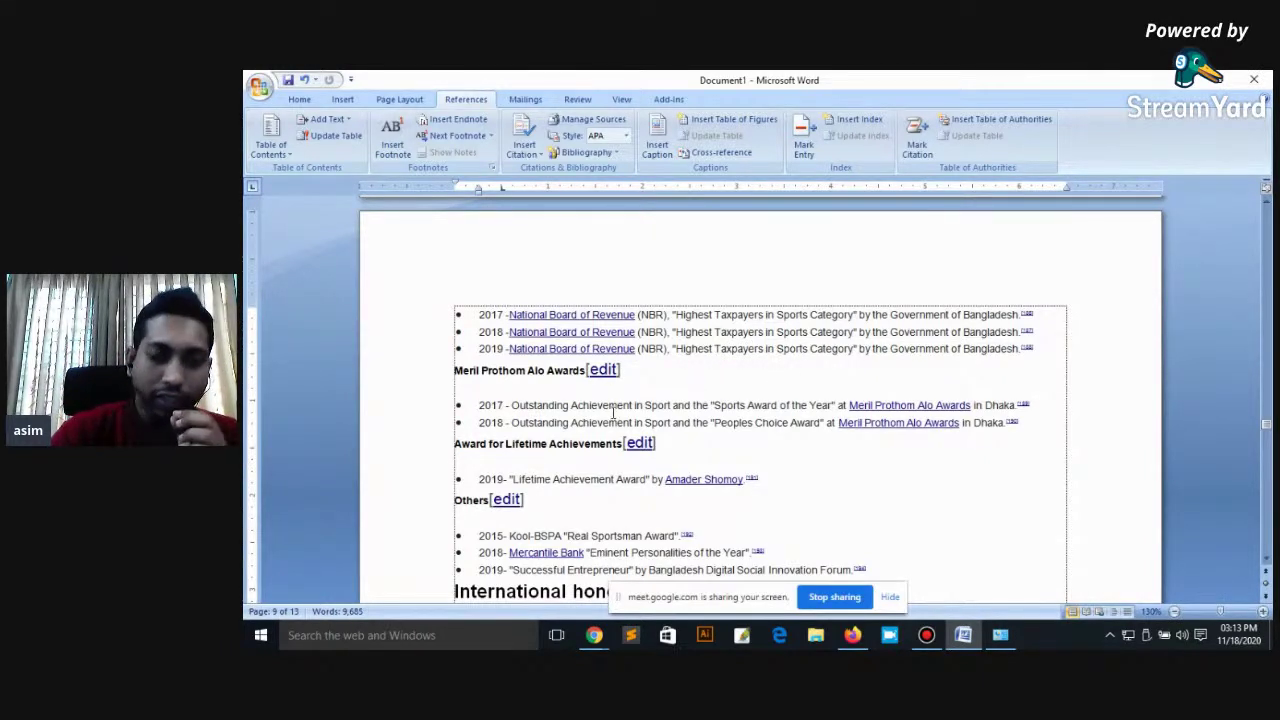
mouse_move(594, 635)
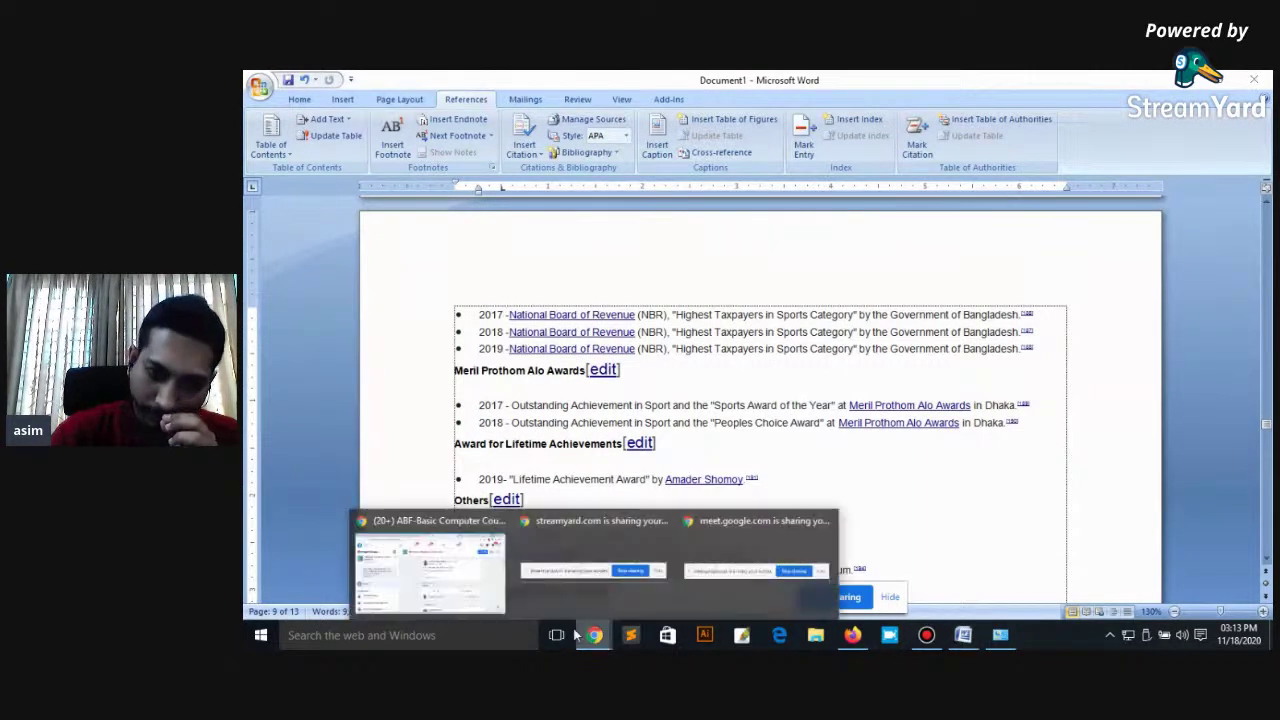
click(432, 560)
click(995, 83)
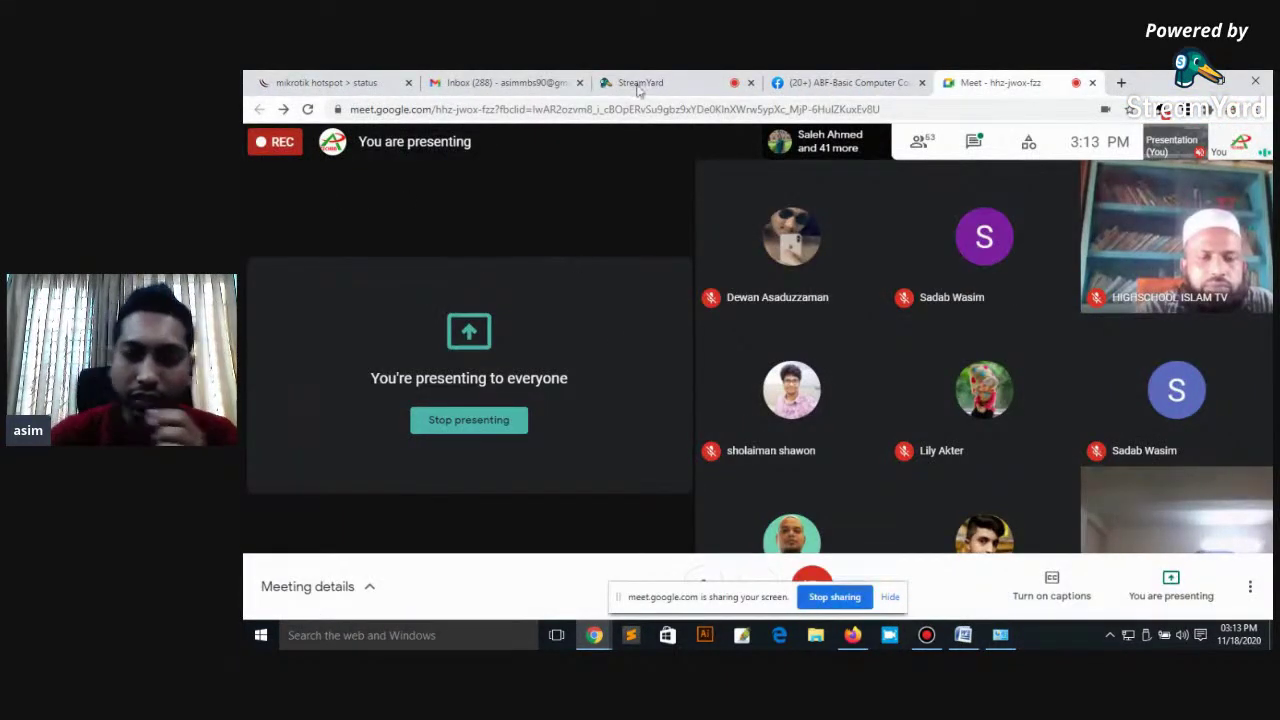
mouse_move(1051, 340)
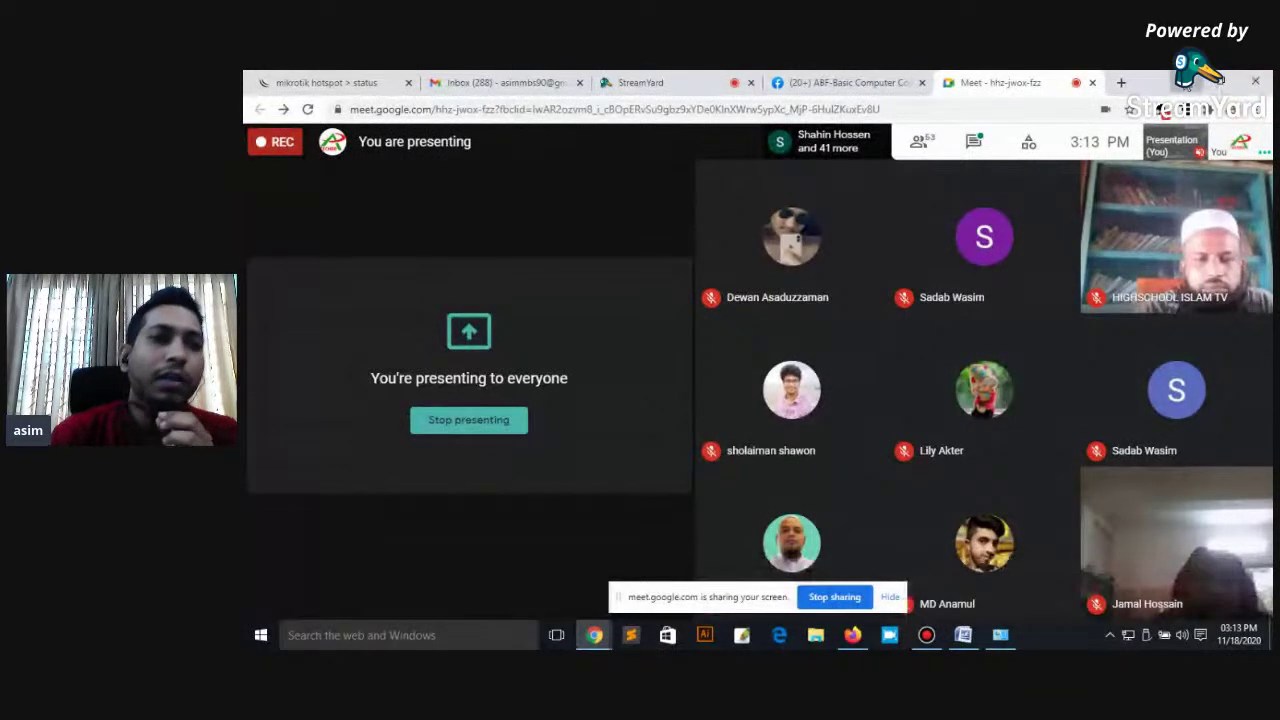
click(1186, 84)
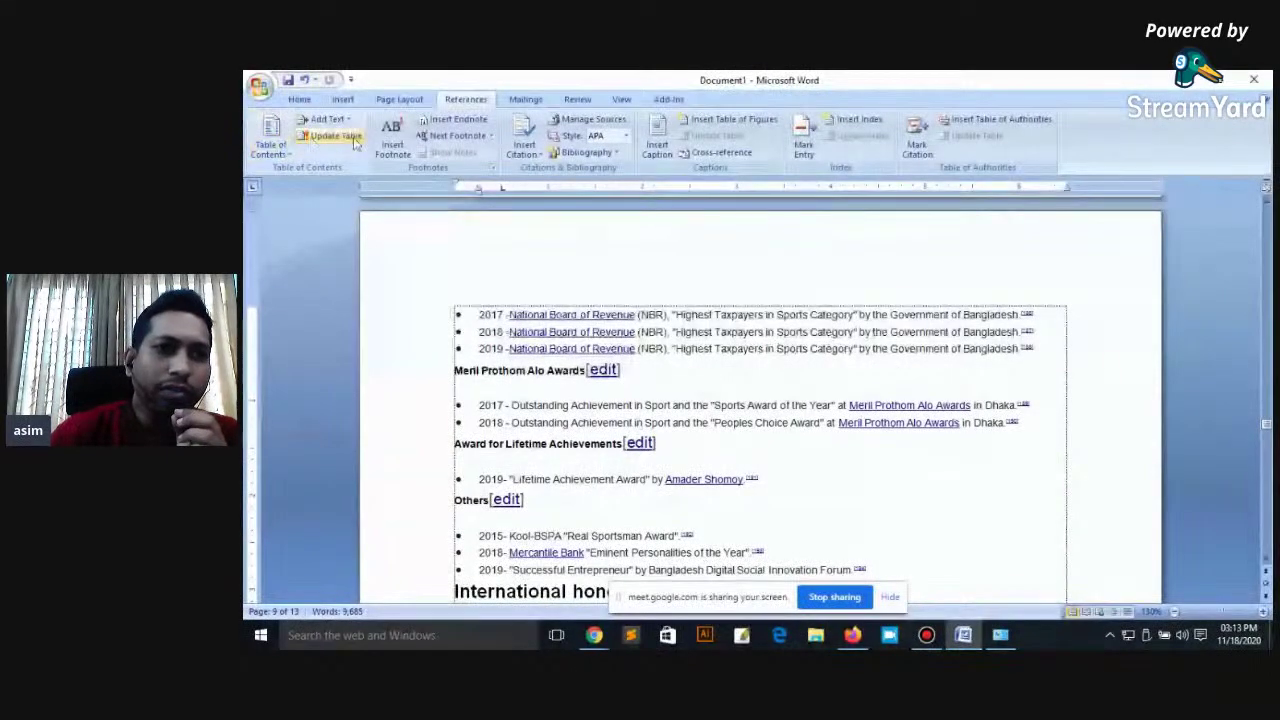
scroll(889, 408, up, 3)
scroll(889, 408, down, 8)
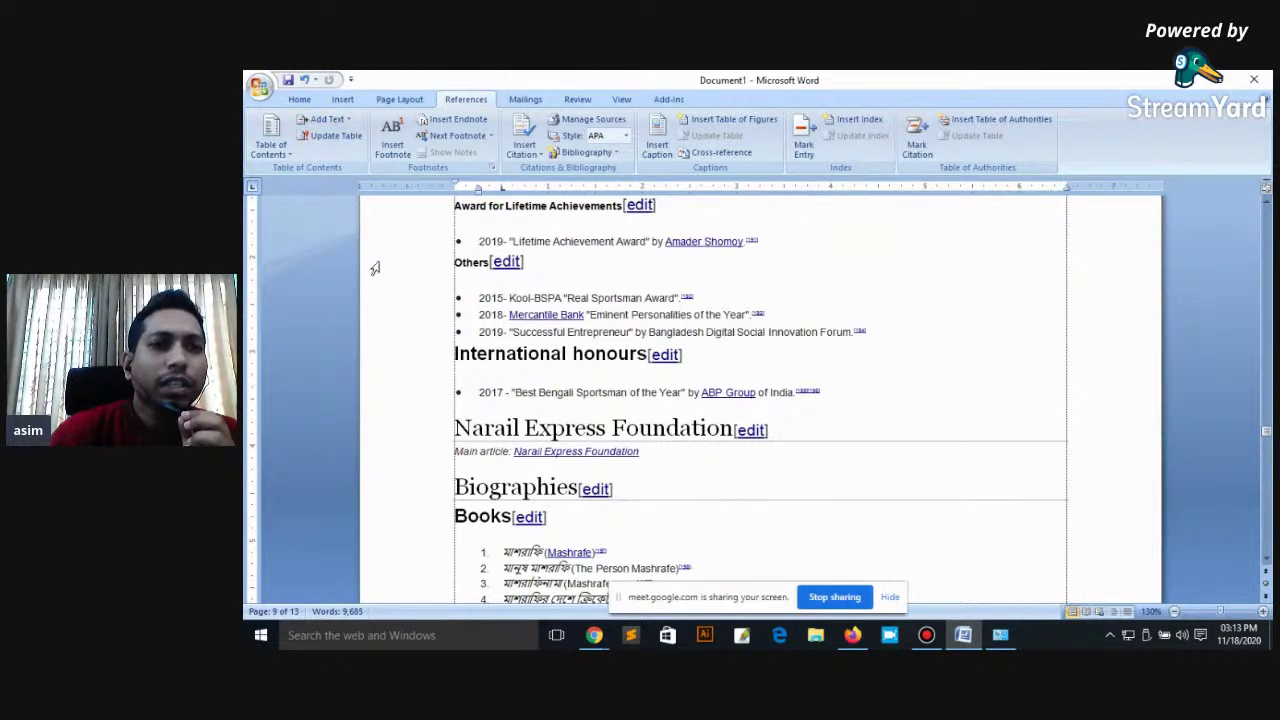
click(288, 155)
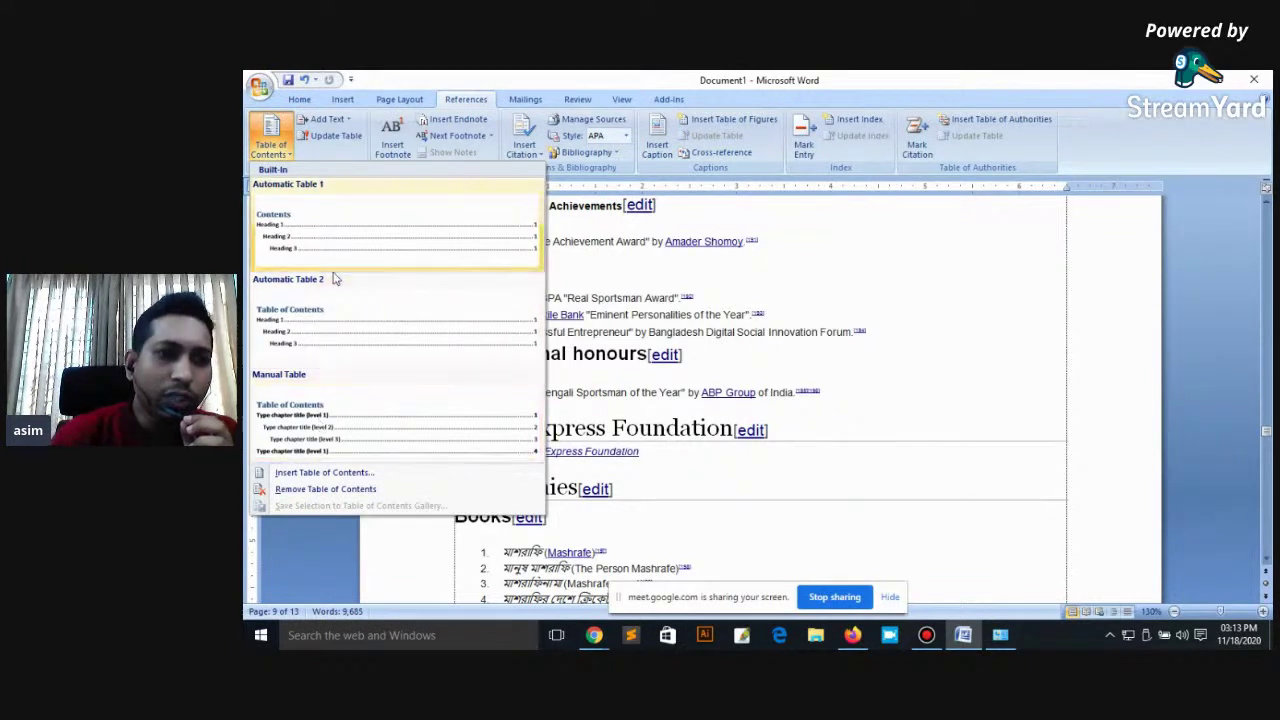
click(343, 121)
click(312, 138)
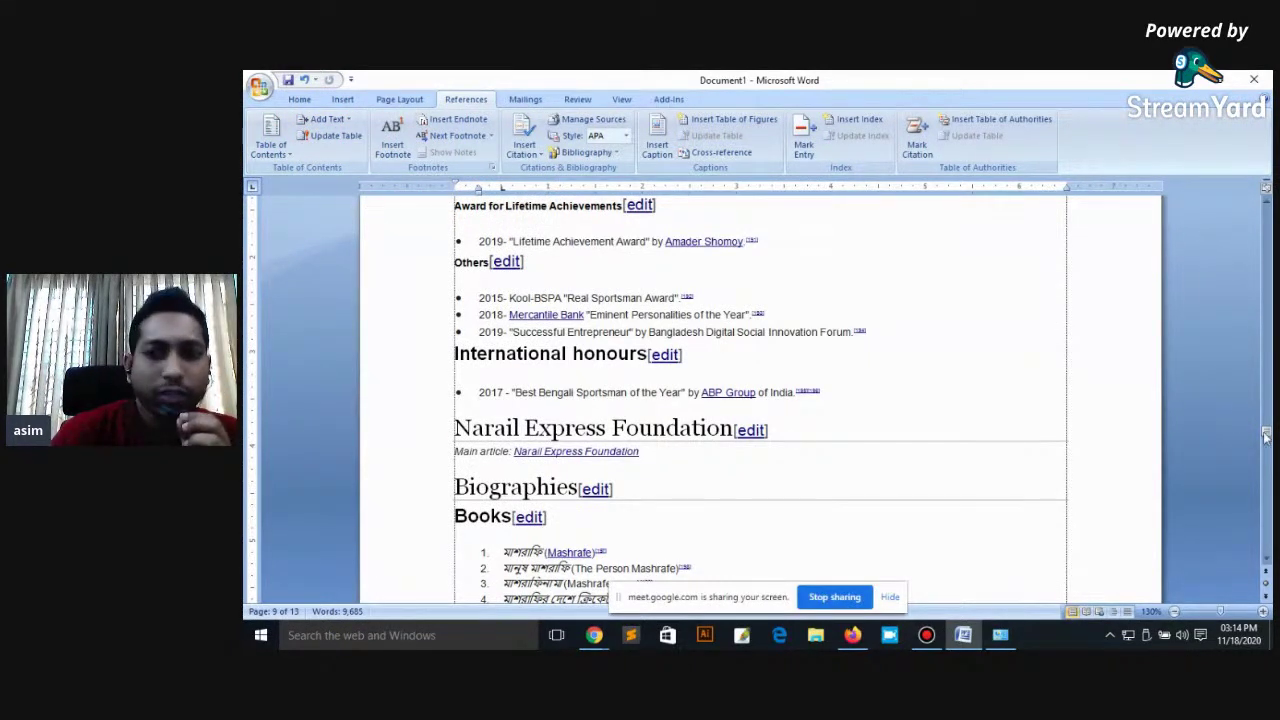
drag(1266, 436, 1266, 208)
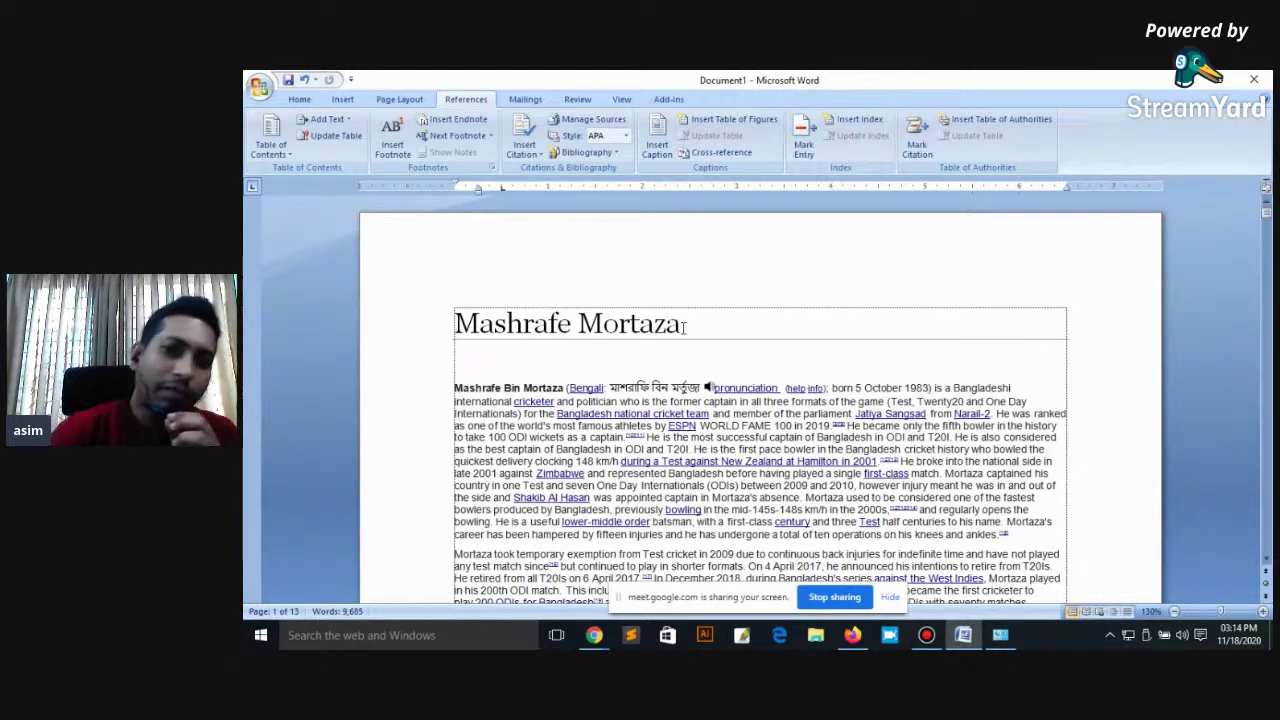
Step: Insert a blank line above the Mashrafe Mortaza title on page 1
drag(448, 320, 694, 325)
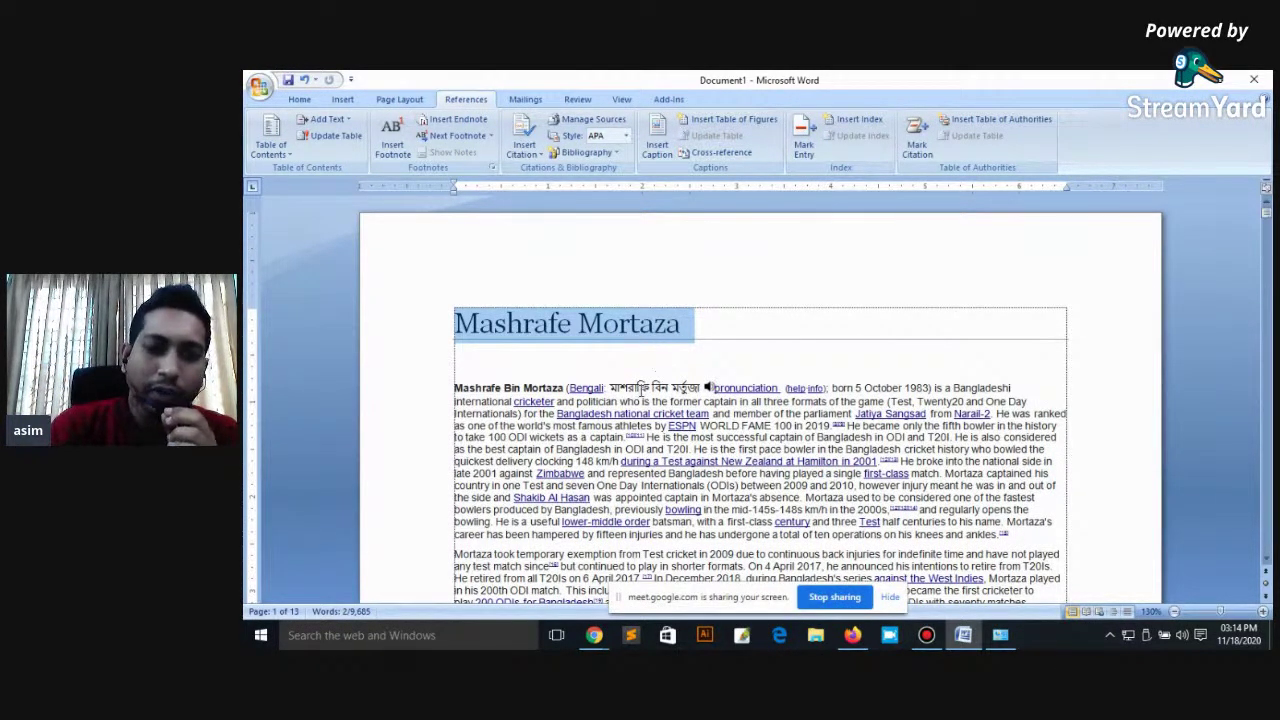
click(506, 361)
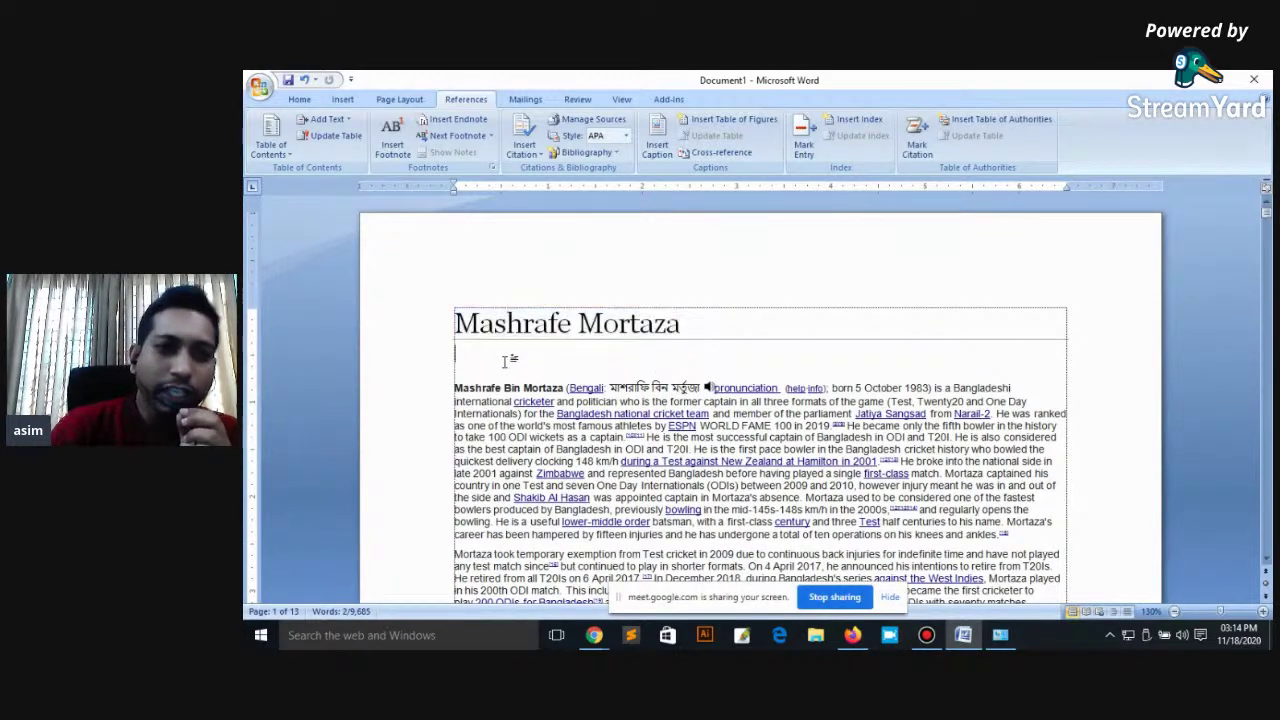
scroll(540, 388, down, 2)
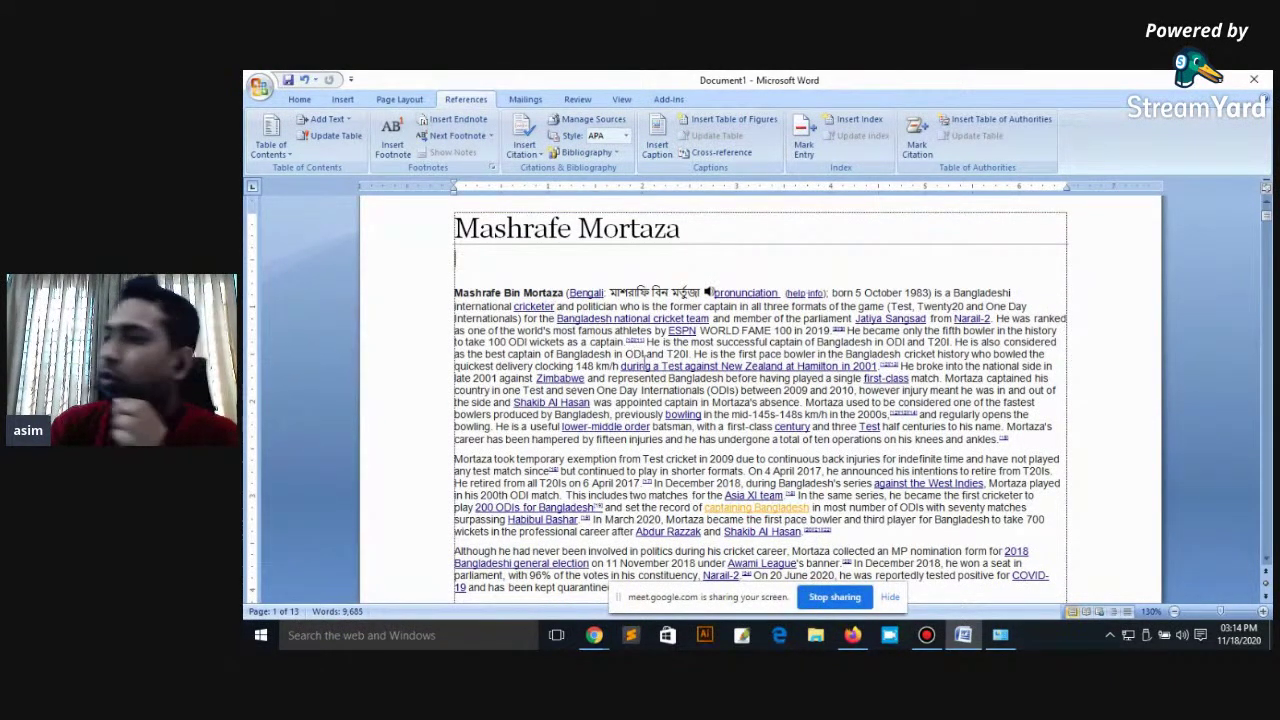
scroll(760, 400, up, 3)
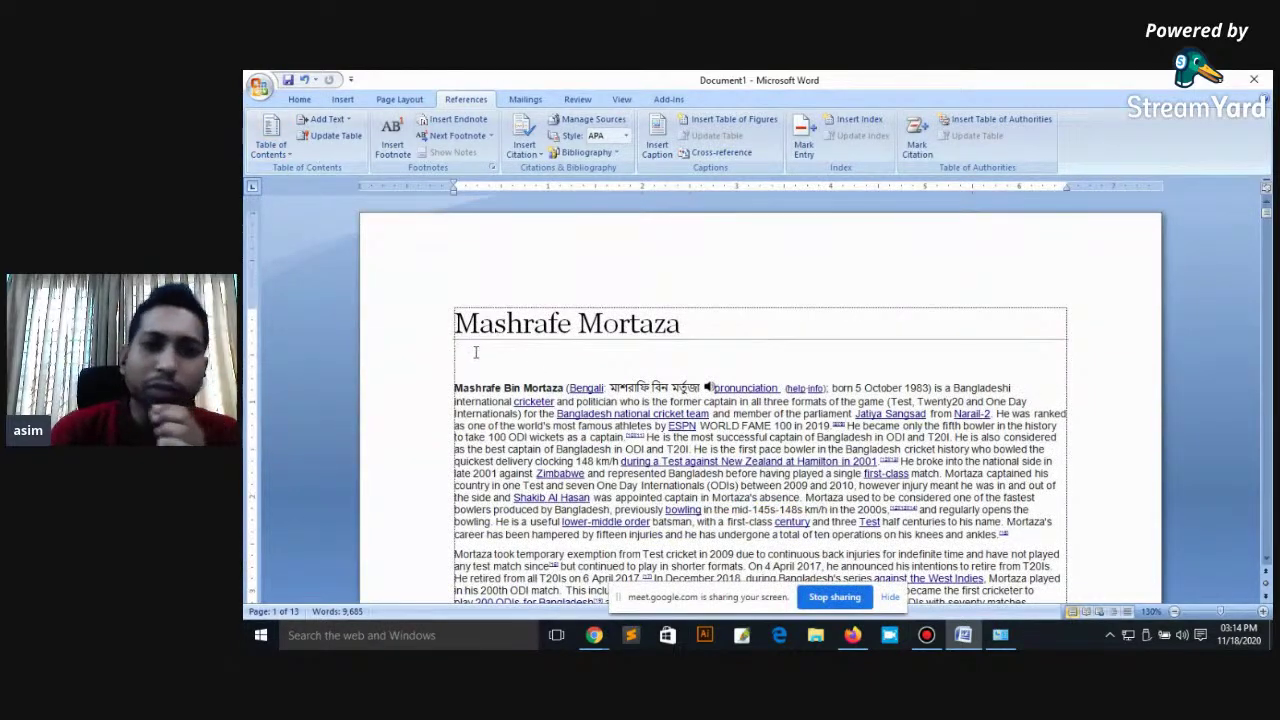
click(452, 322)
key(Return)
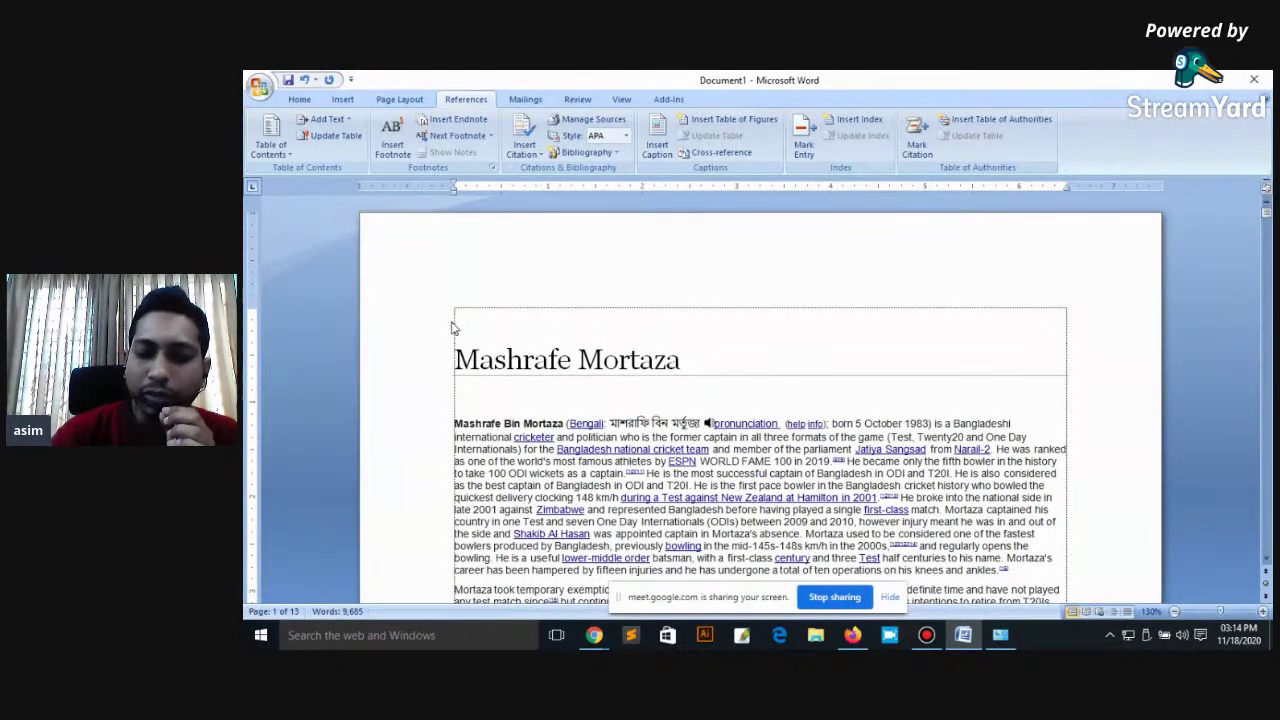
Step: Add another blank line above the title, then number the first headings 1.1 and 1.2
key(Return)
key(Return)
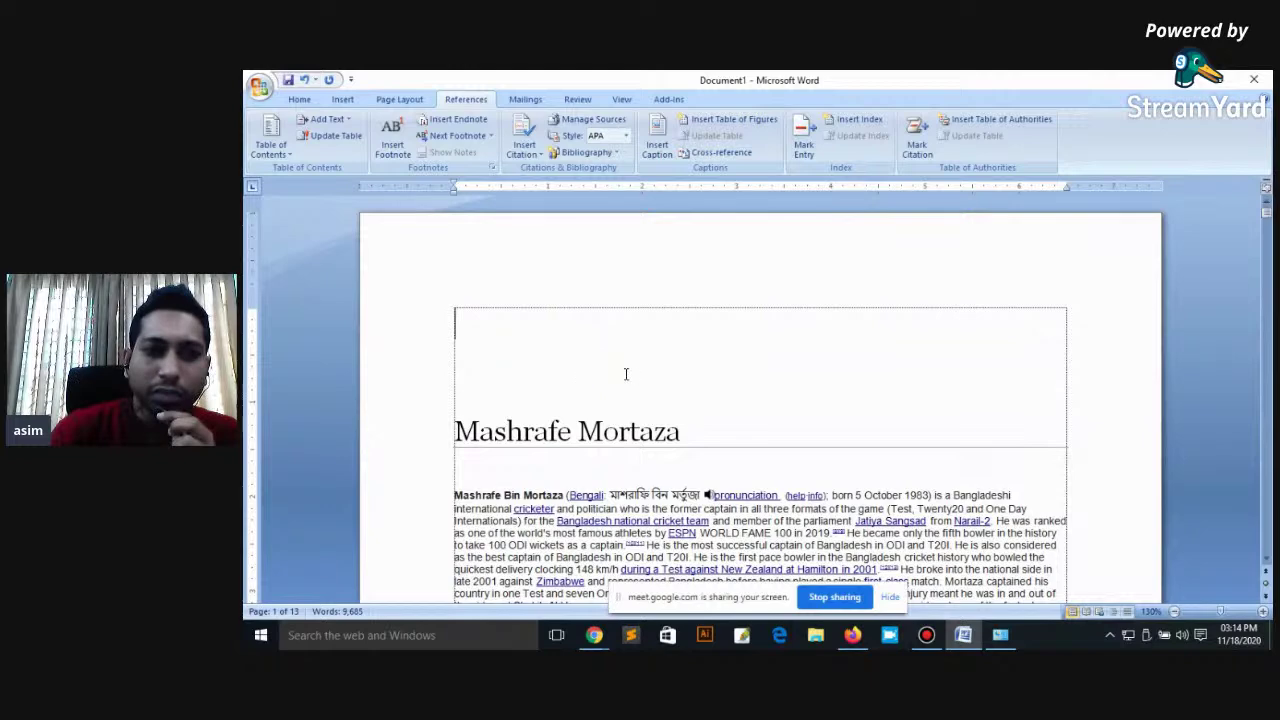
scroll(630, 373, down, 3)
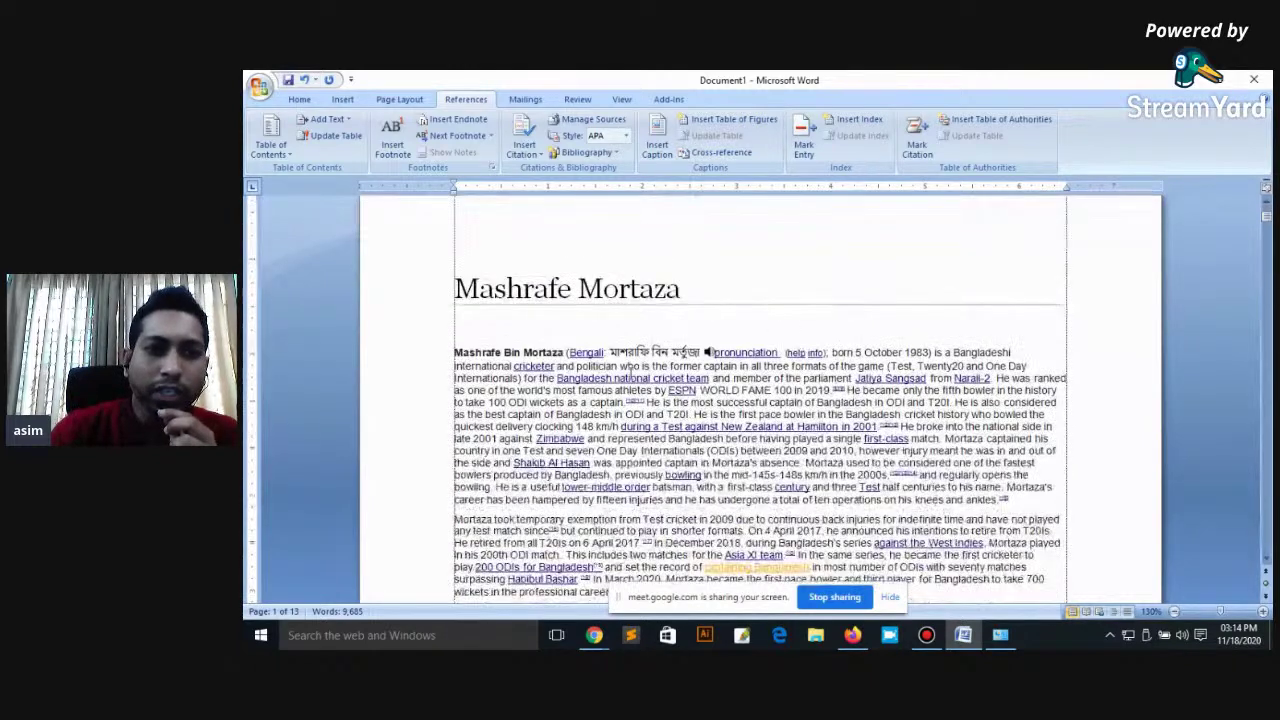
scroll(570, 352, down, 2)
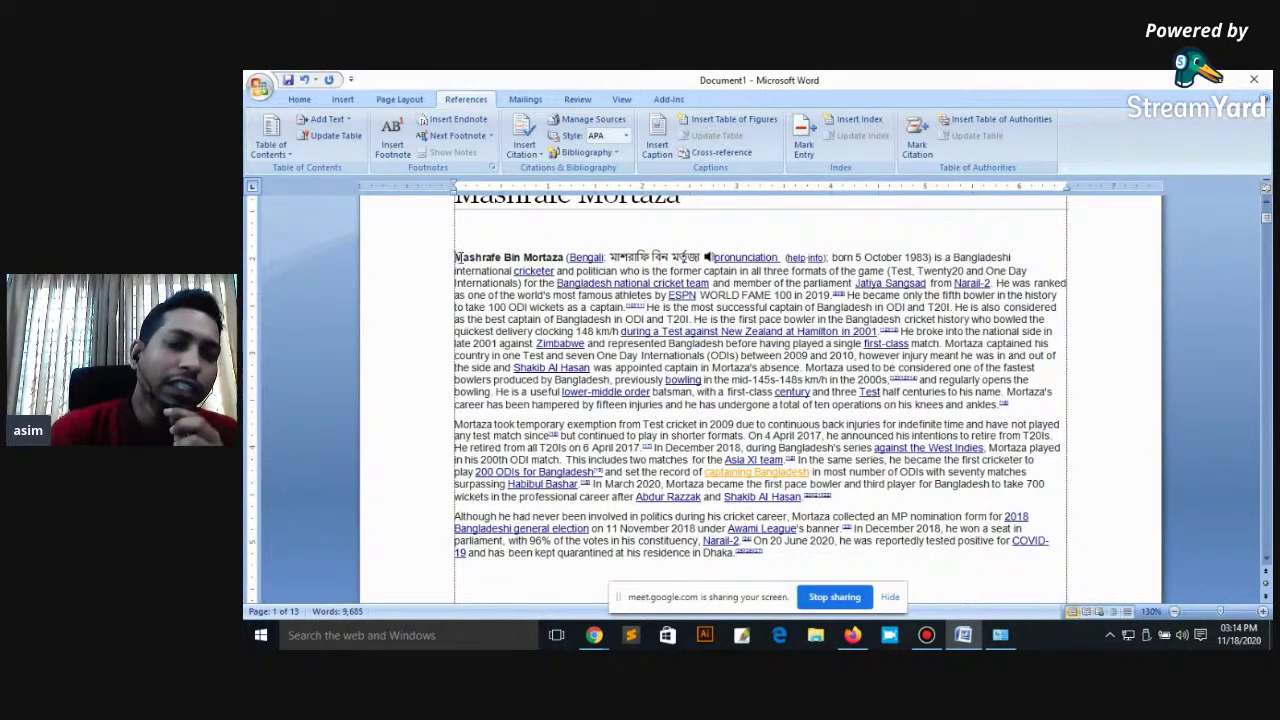
drag(456, 257, 566, 257)
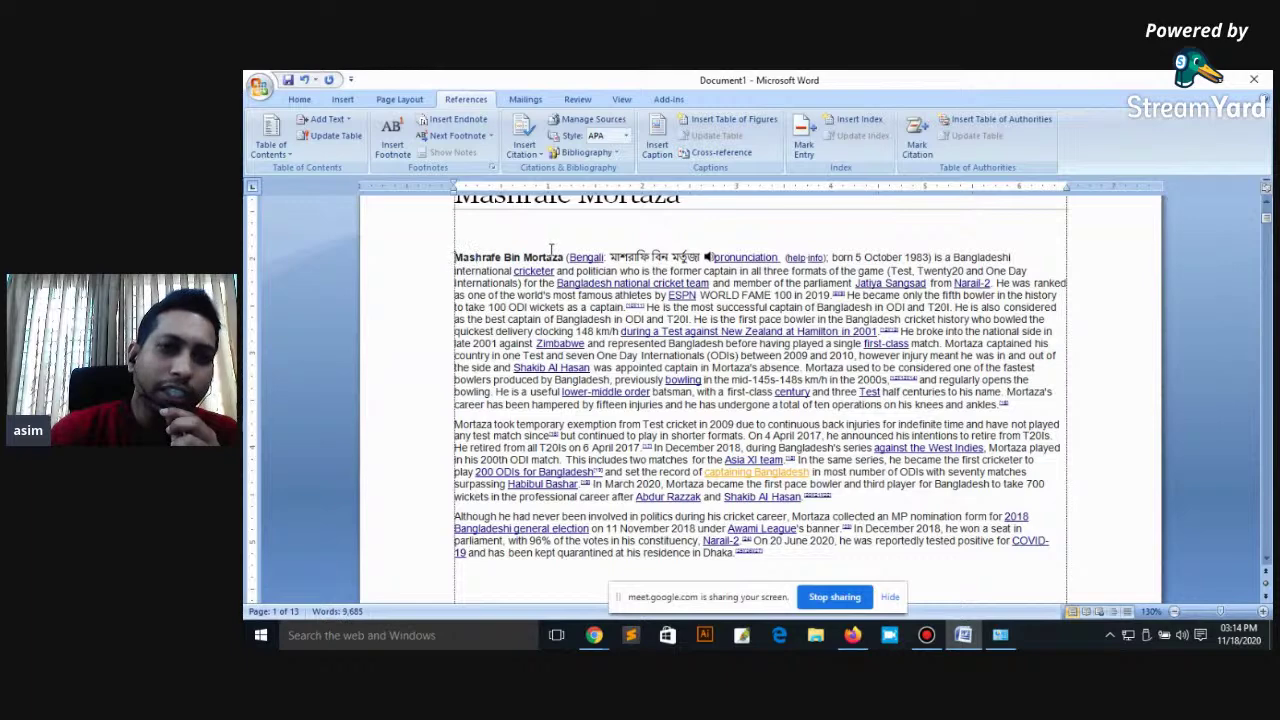
text(1.)
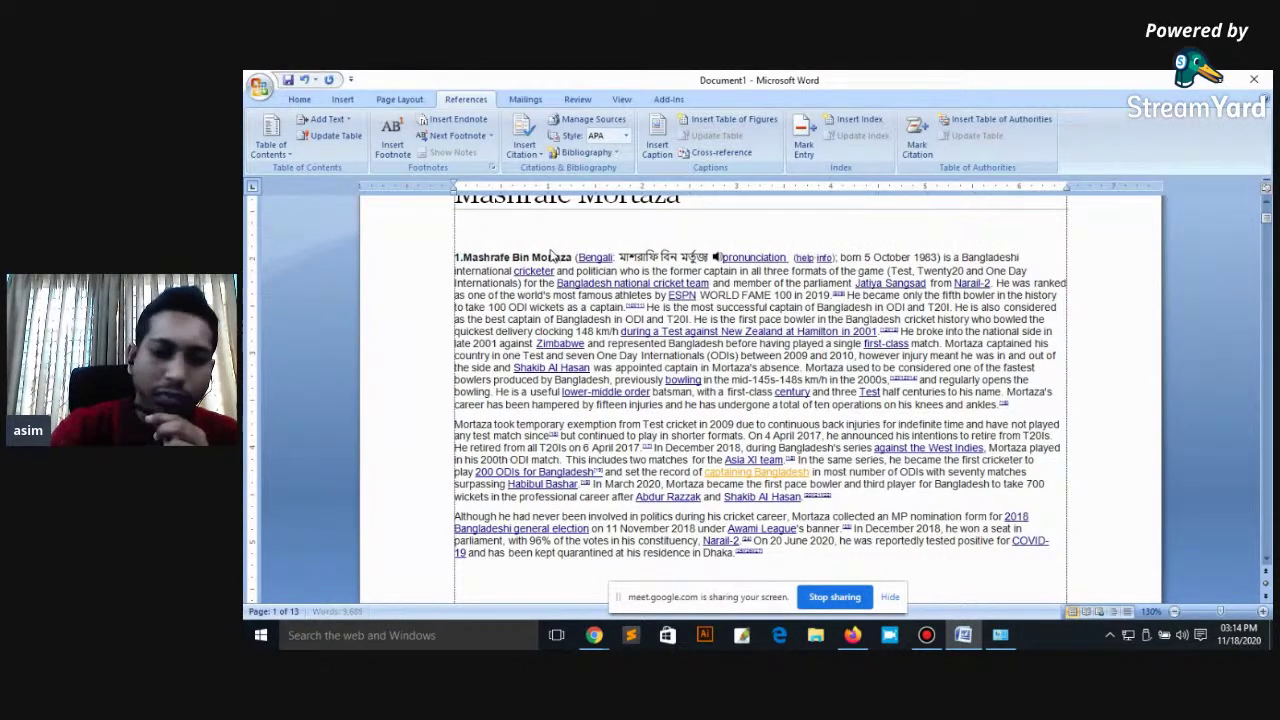
text(1)
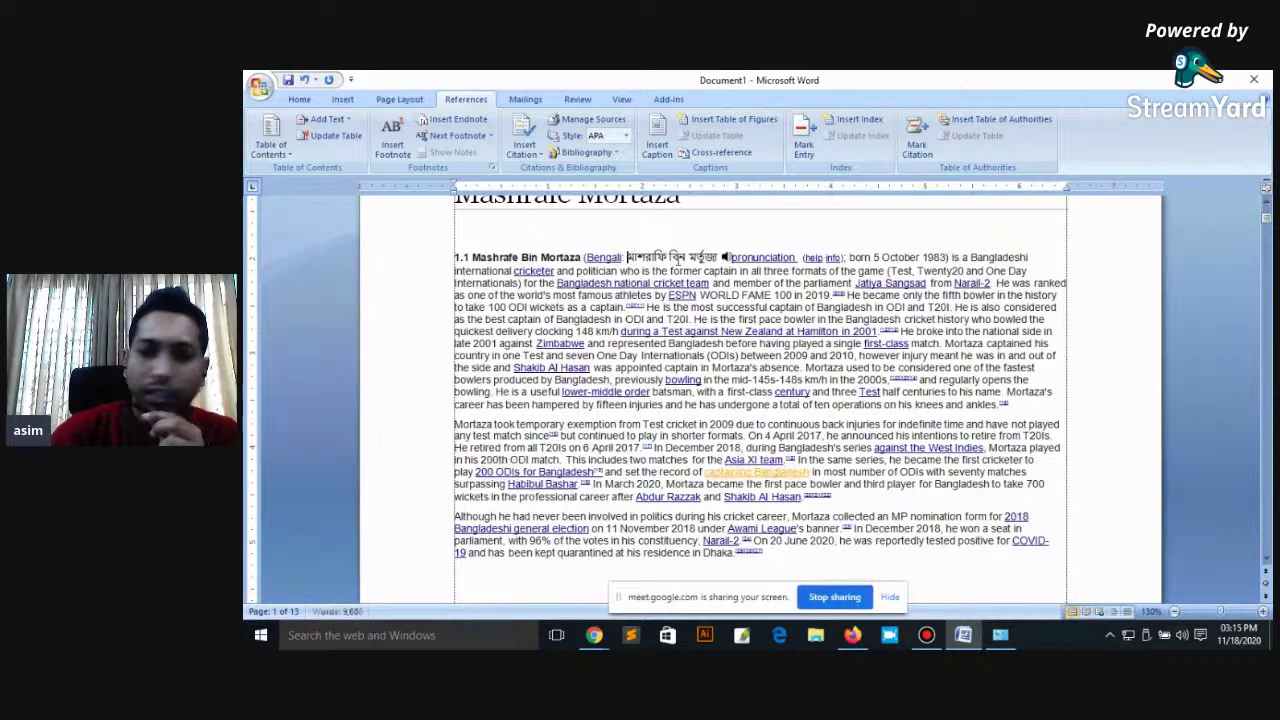
key(Return)
scroll(587, 387, down, 2)
scroll(587, 387, down, 1)
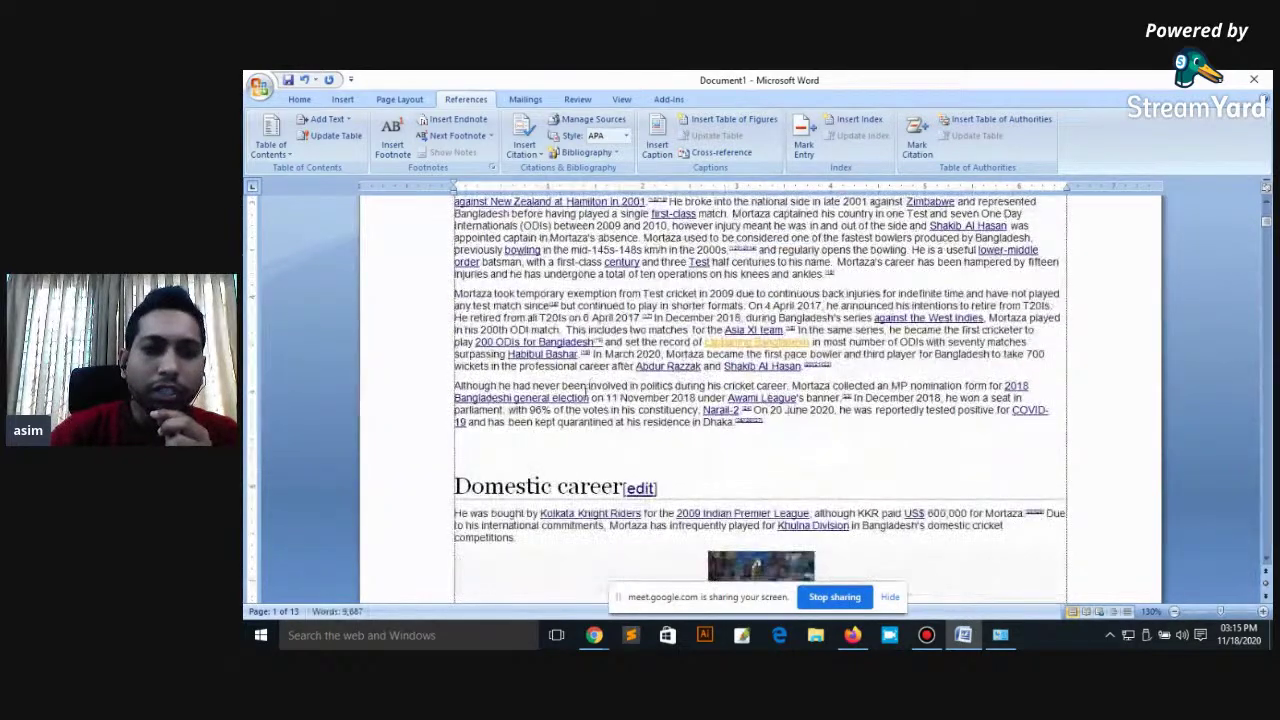
text(1)
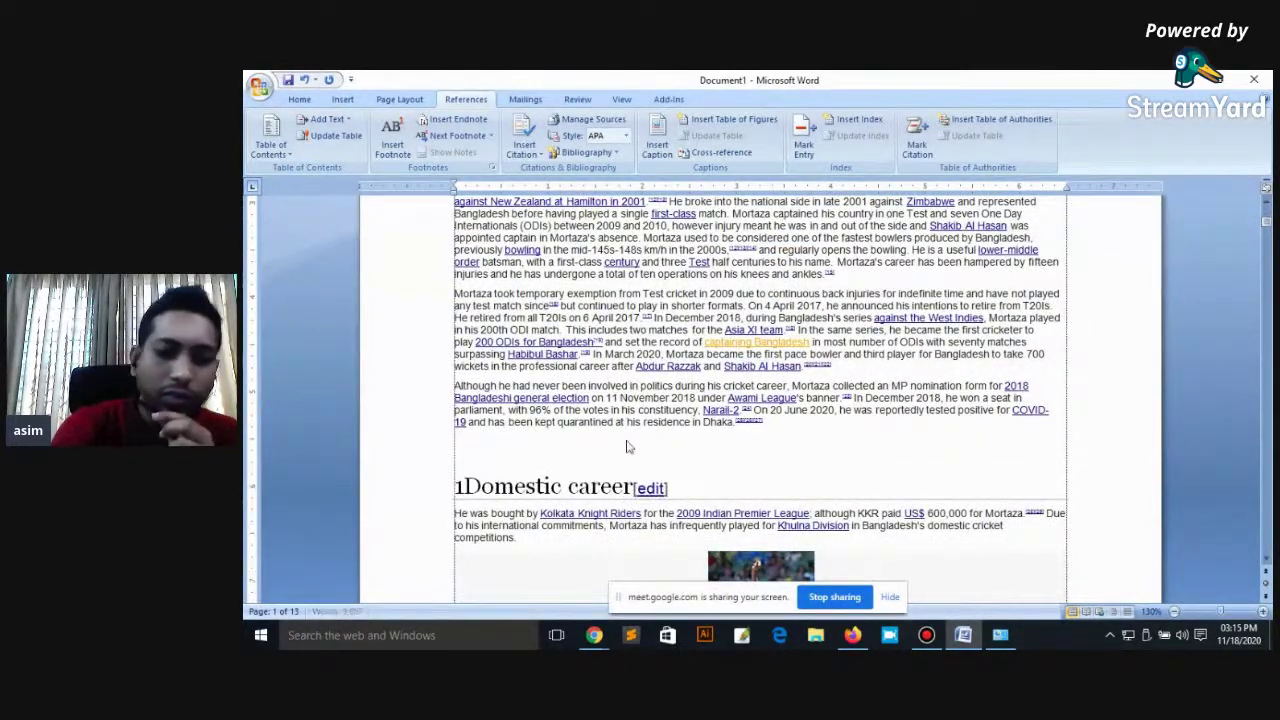
text(.2)
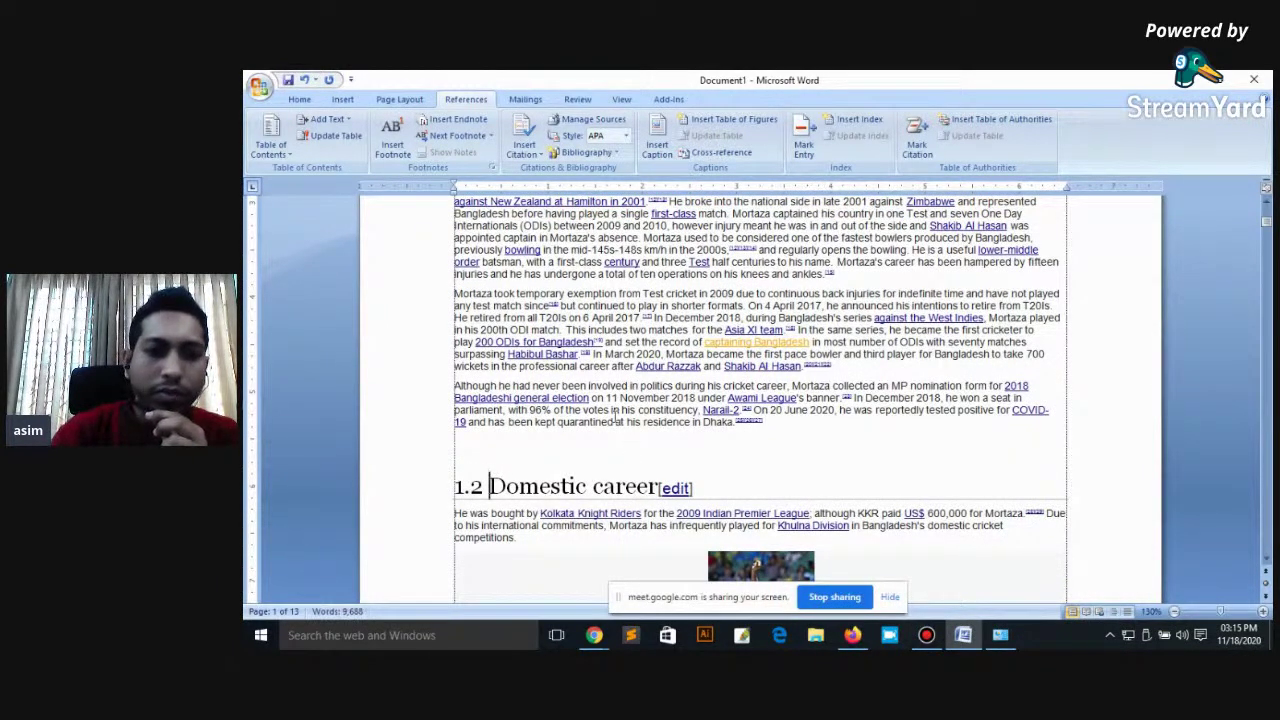
Step: Number the Personal life and Emergence headings 1.3 and 1.4
scroll(717, 459, down, 3)
scroll(694, 466, down, 6)
scroll(646, 437, down, 5)
click(462, 309)
text(1.3 Personal life[edit)
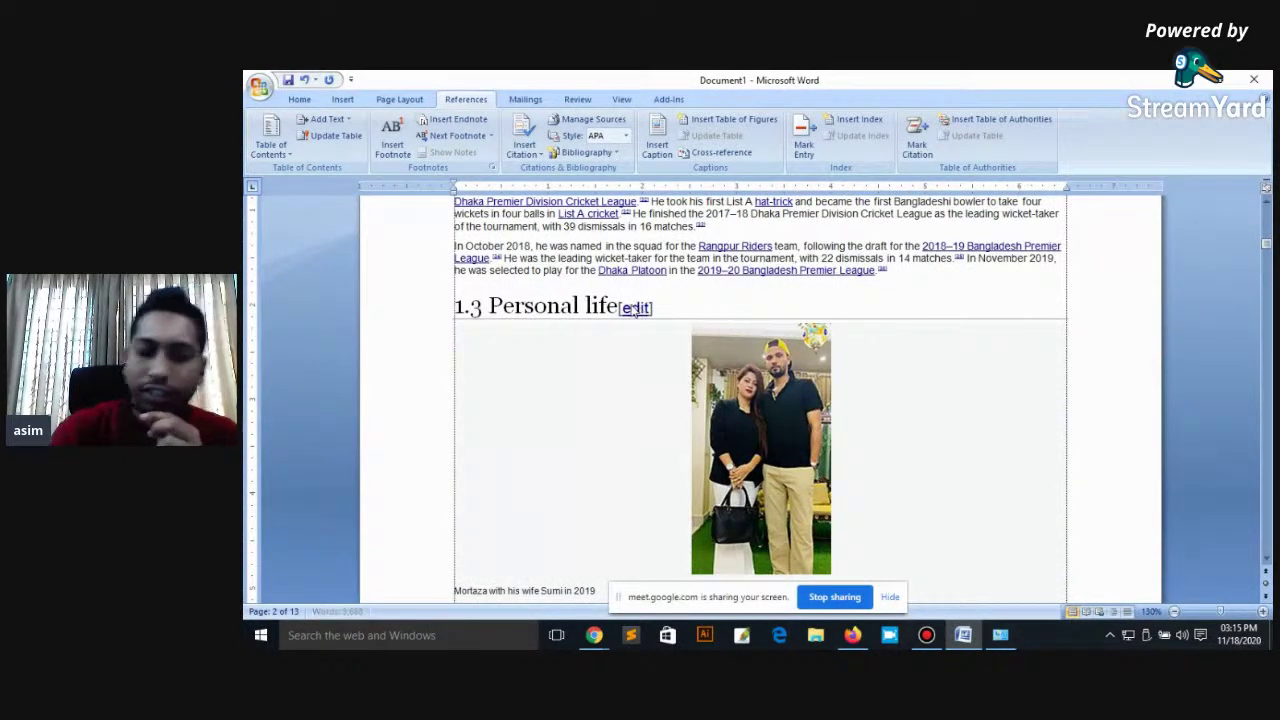
scroll(633, 311, down, 2)
scroll(570, 380, down, 3)
scroll(510, 445, down, 2)
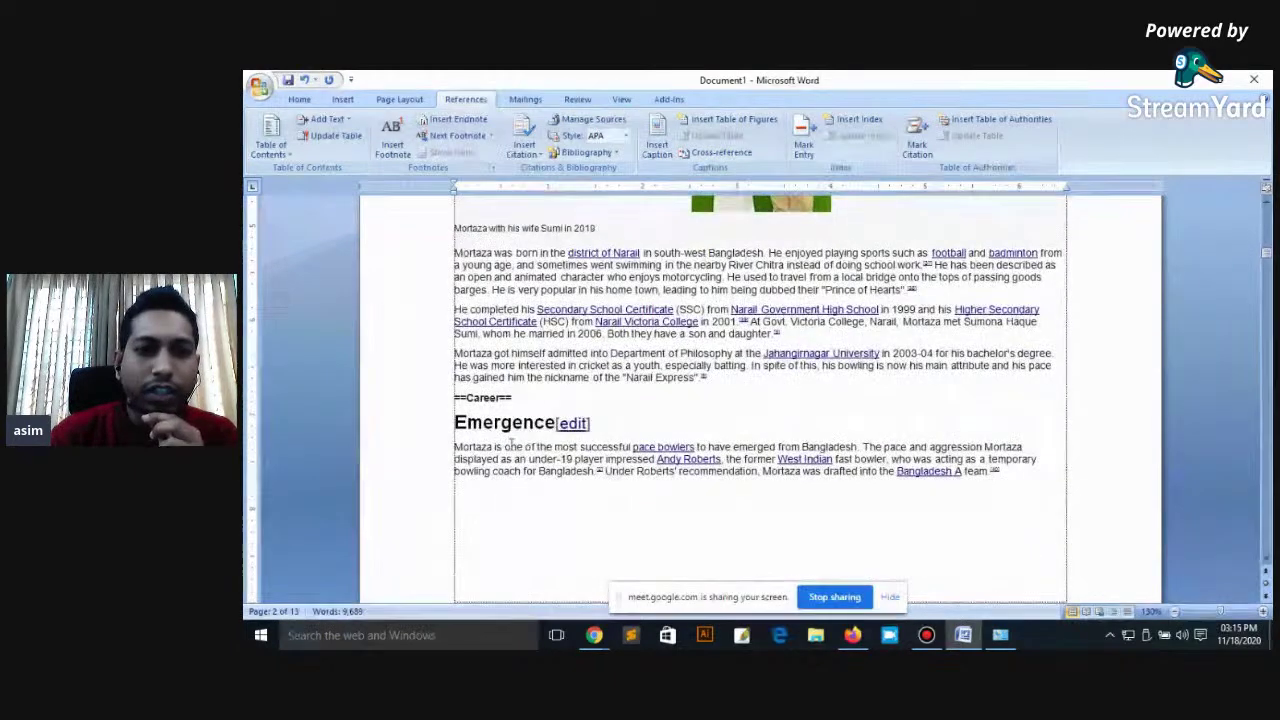
text(1.4)
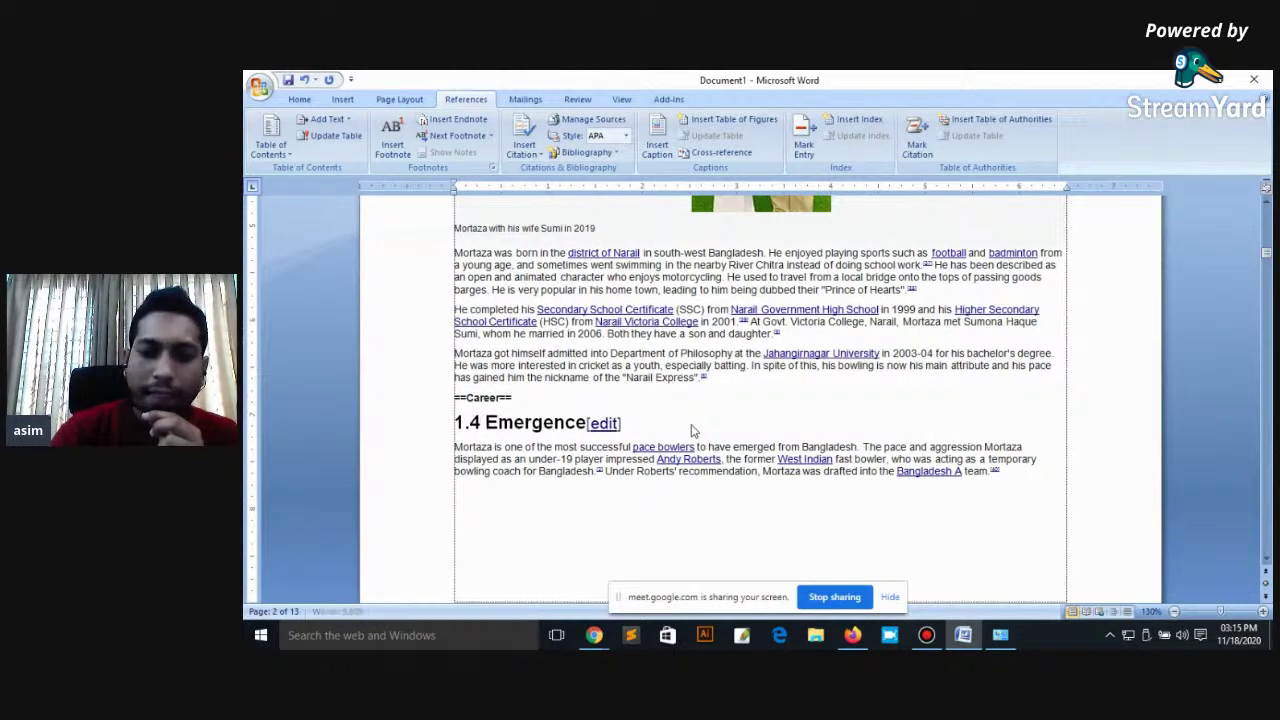
Step: Number the Injury problems and Success headings 2.1 and 2.2
scroll(657, 422, down, 2)
scroll(659, 432, down, 3)
scroll(659, 432, down, 3)
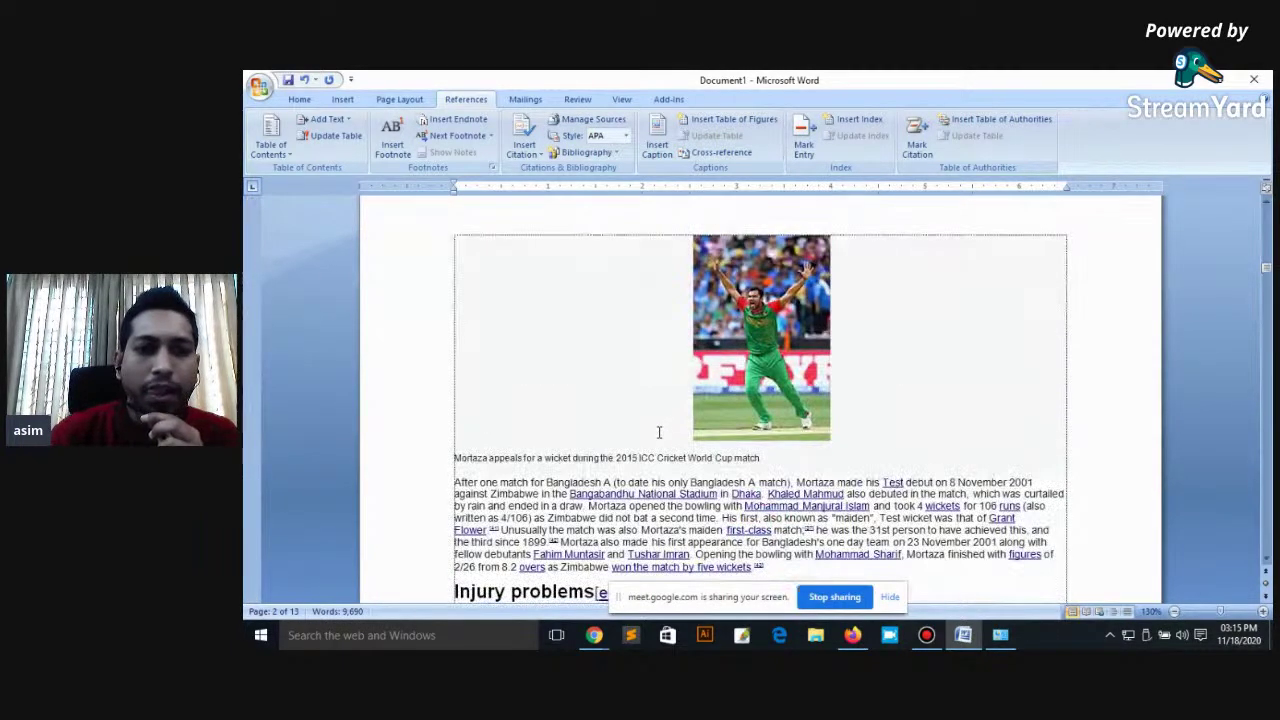
scroll(659, 432, down, 3)
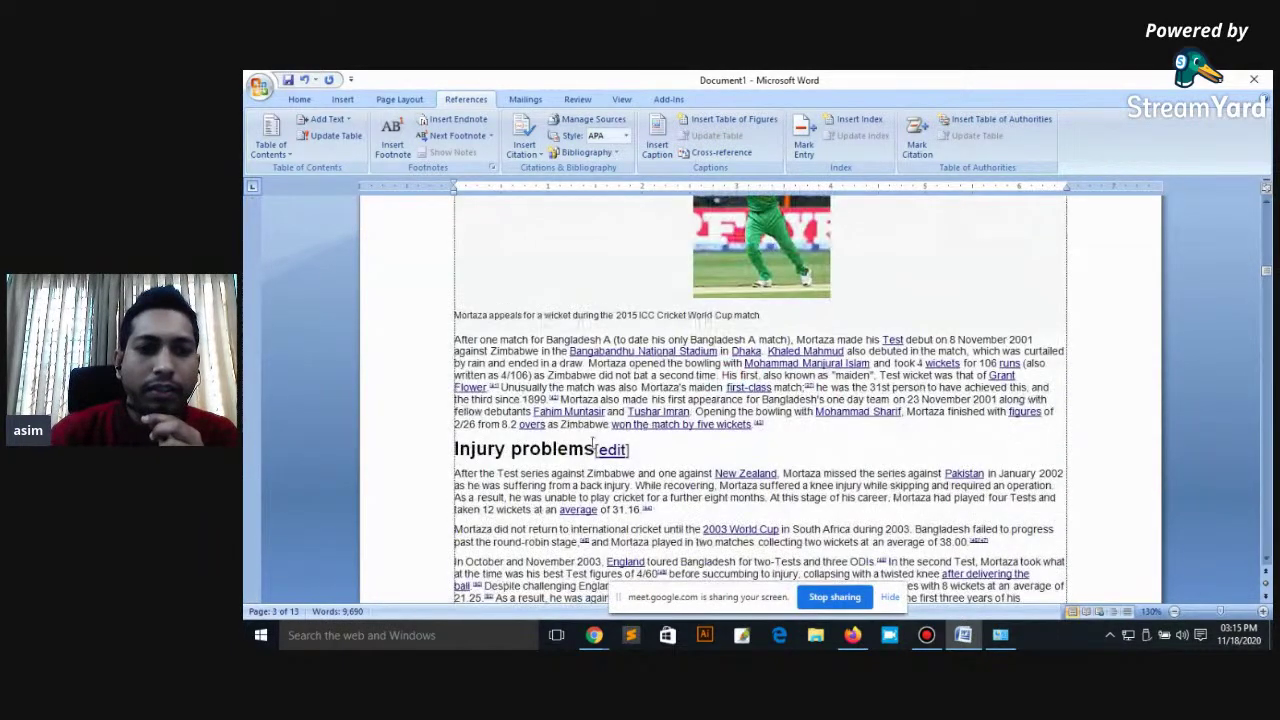
click(455, 450)
text(2.)
key(BackSpace)
text(1)
scroll(521, 435, down, 4)
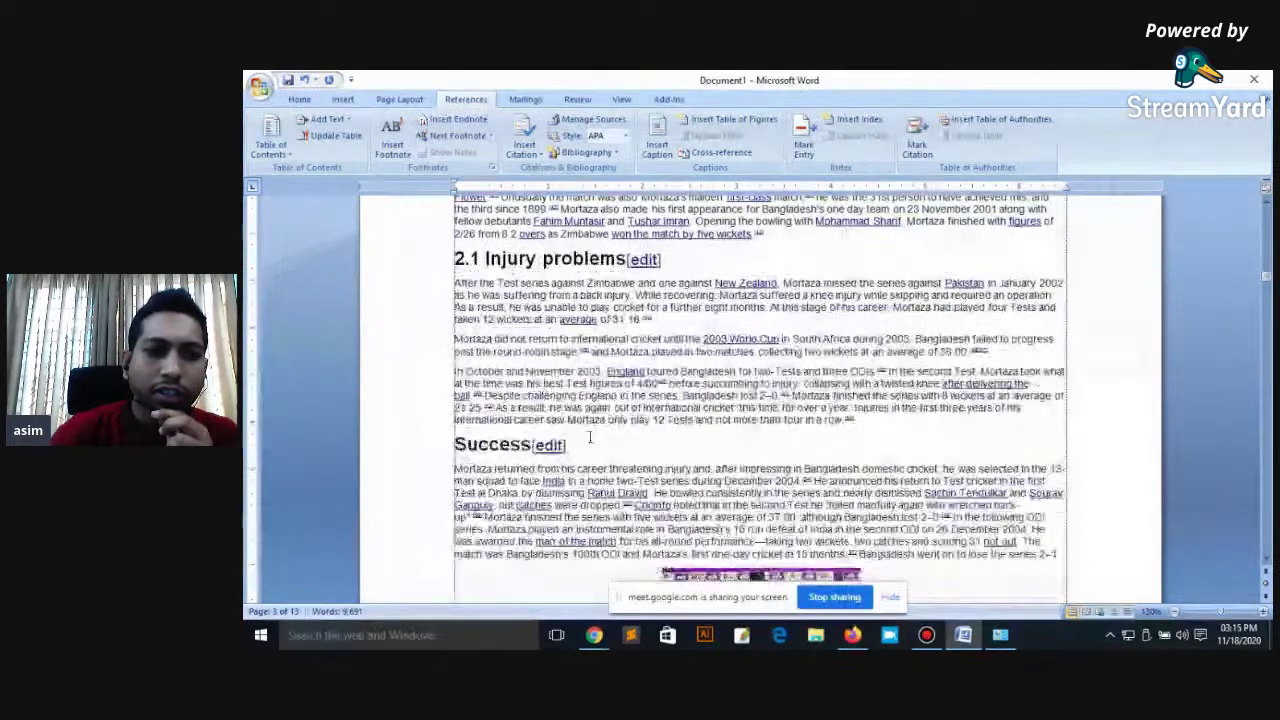
text(2.2)
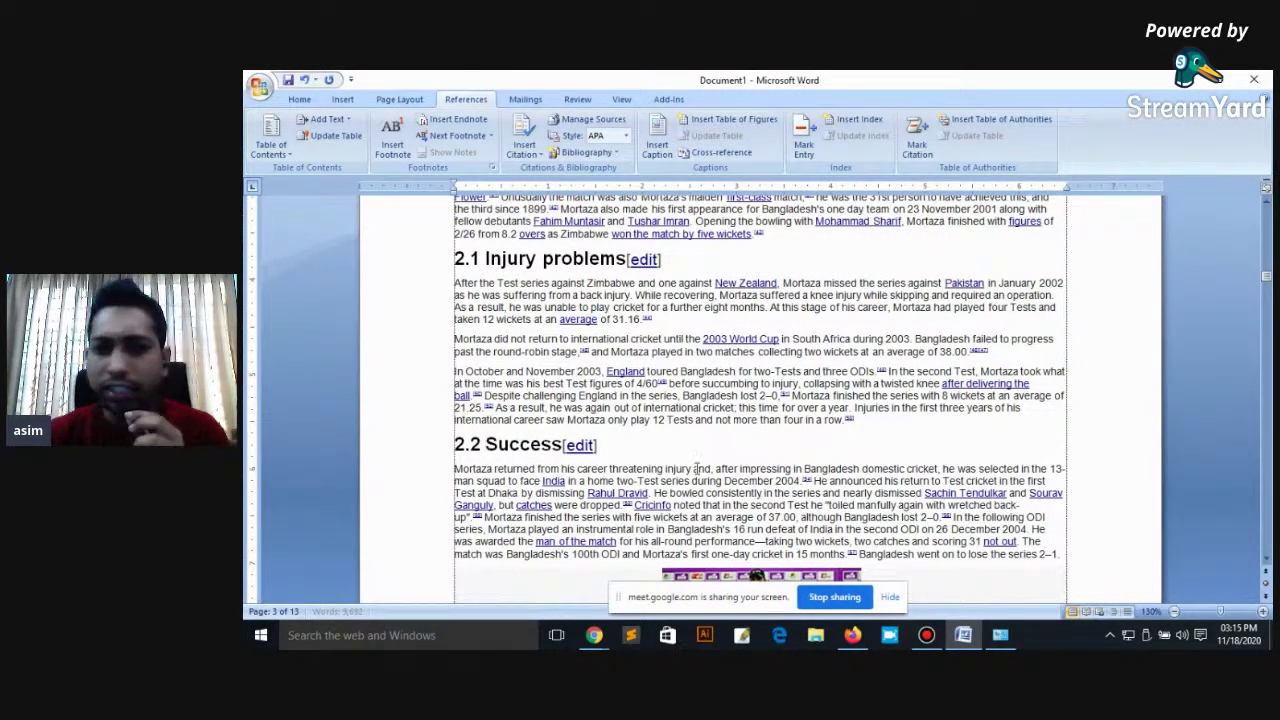
Step: Add the 3.1 and 3.2 heading numbers
scroll(632, 440, down, 3)
scroll(632, 440, down, 7)
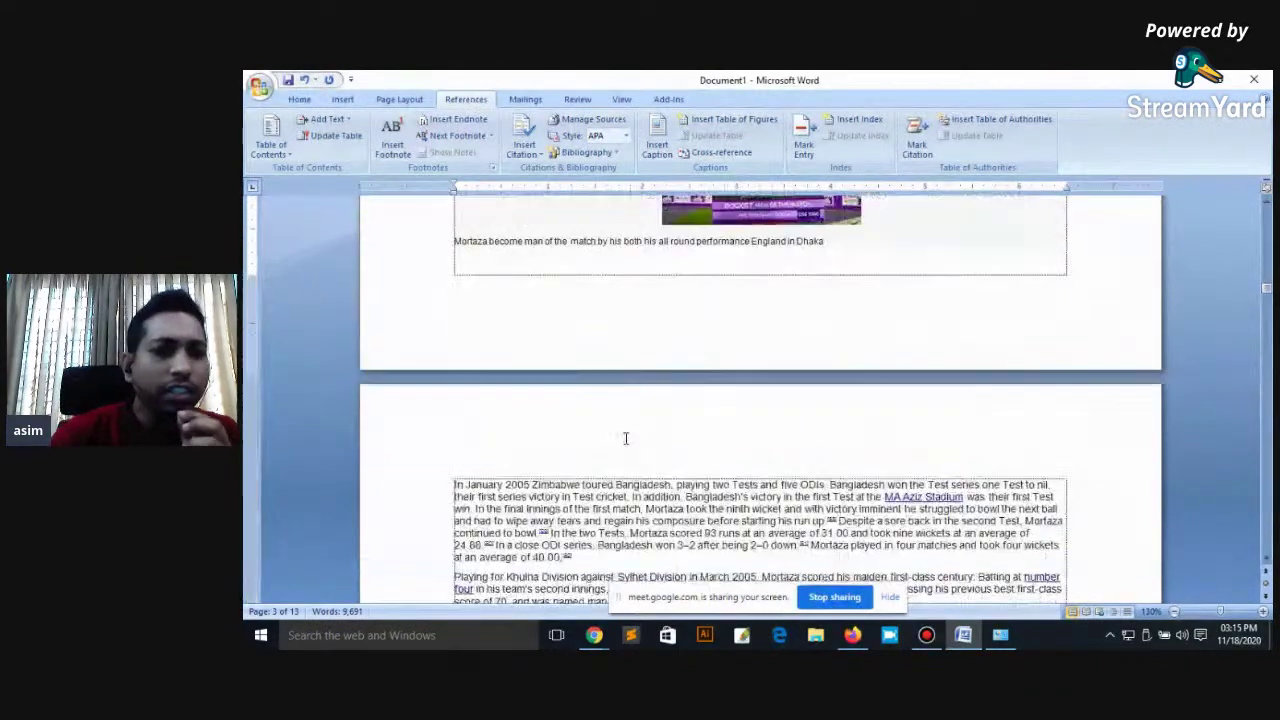
scroll(632, 440, down, 5)
scroll(632, 440, down, 3)
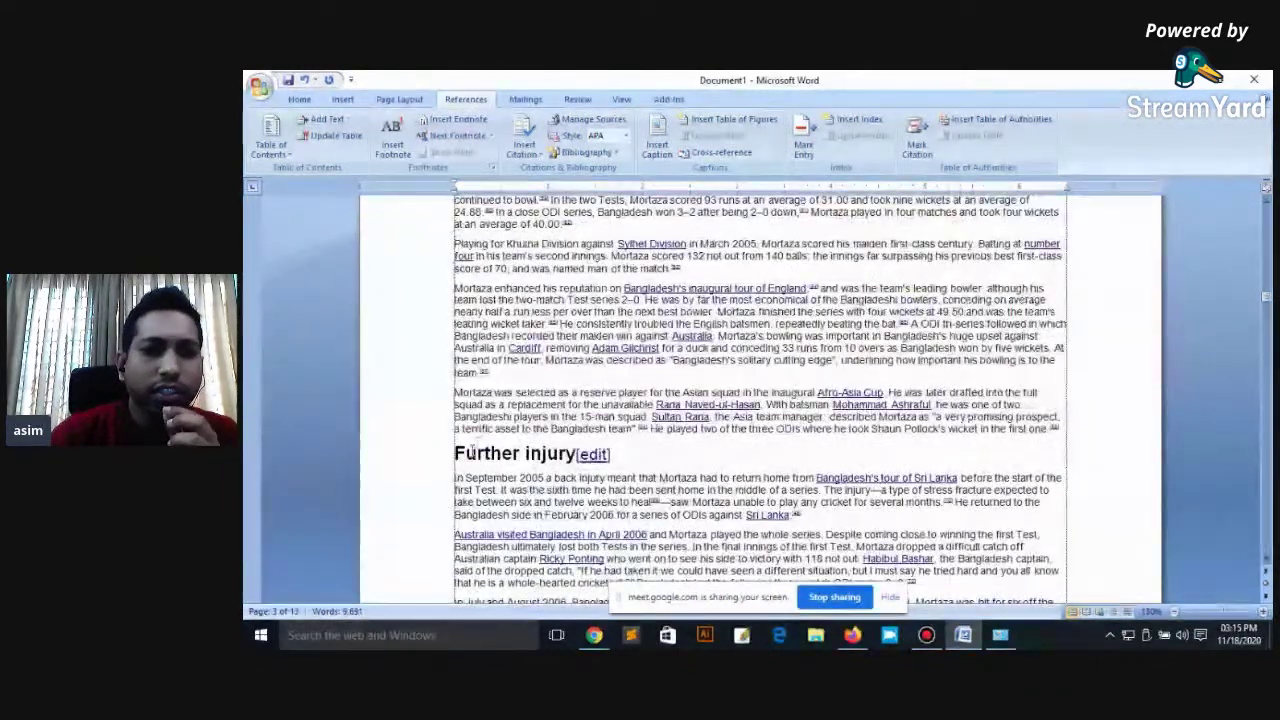
scroll(514, 416, up, 10)
scroll(514, 416, up, 5)
scroll(586, 420, down, 5)
scroll(597, 412, down, 5)
text(3)
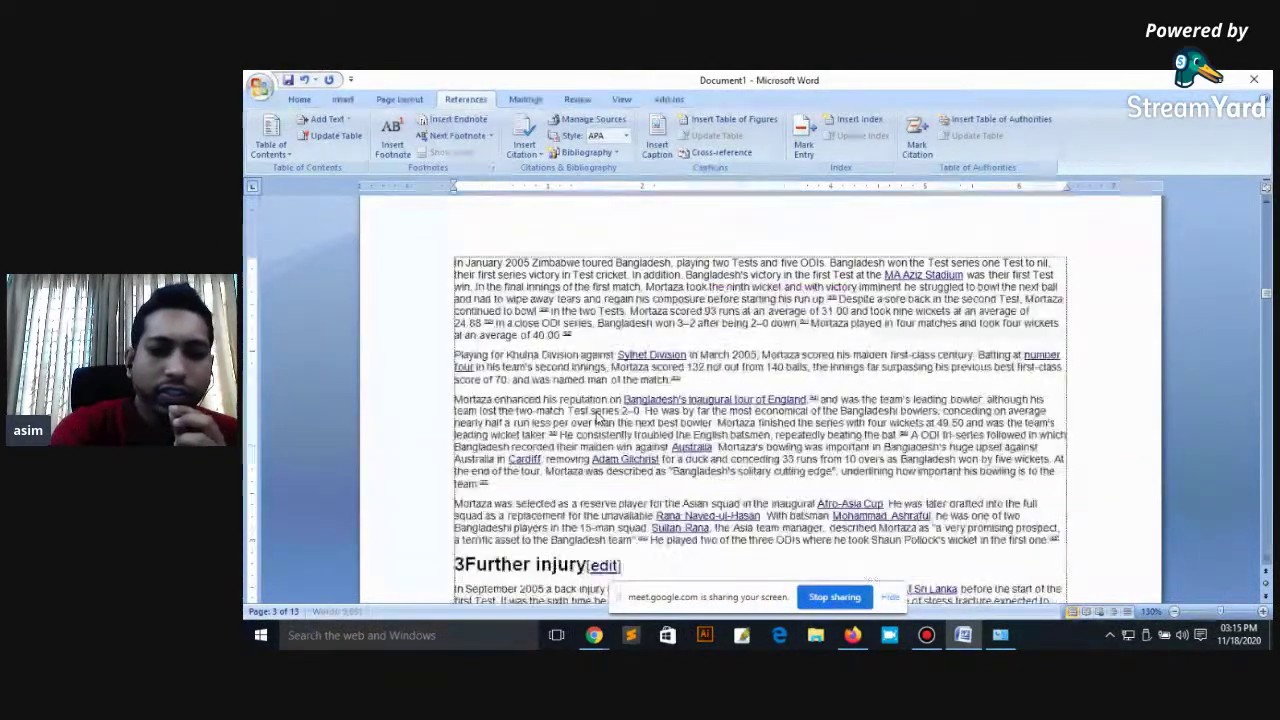
text(.1)
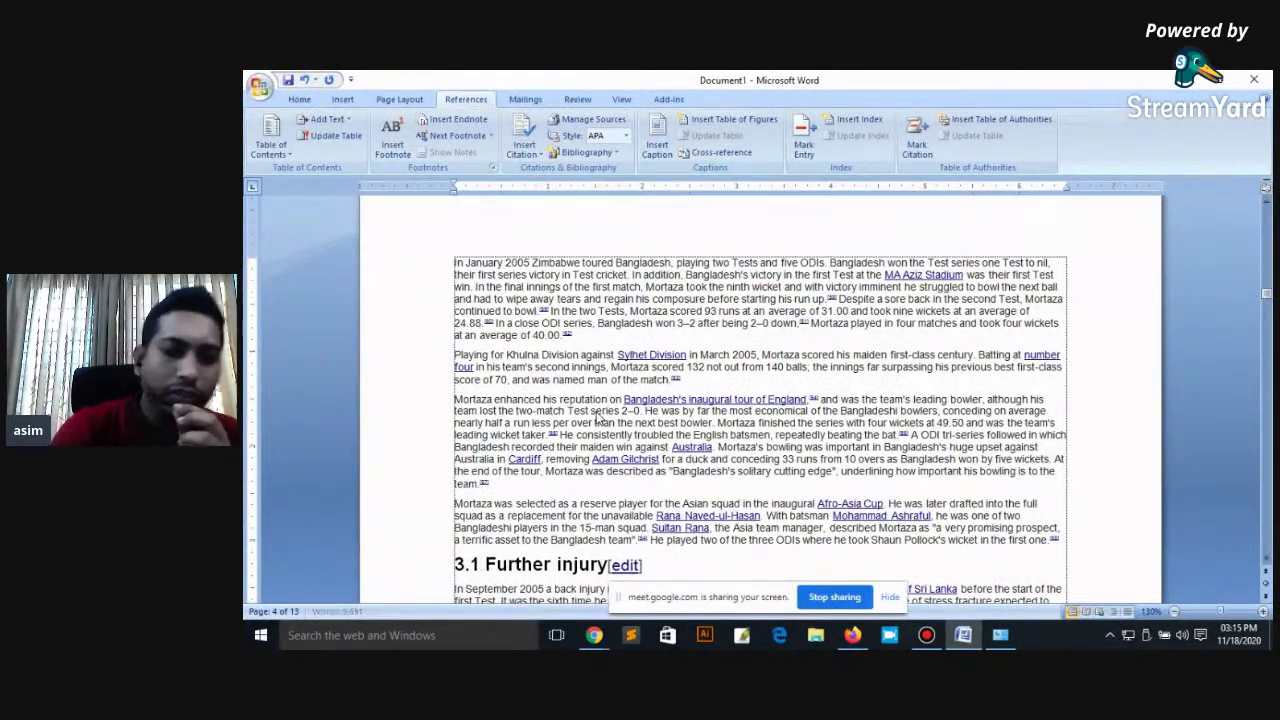
scroll(624, 402, down, 5)
scroll(624, 402, down, 5)
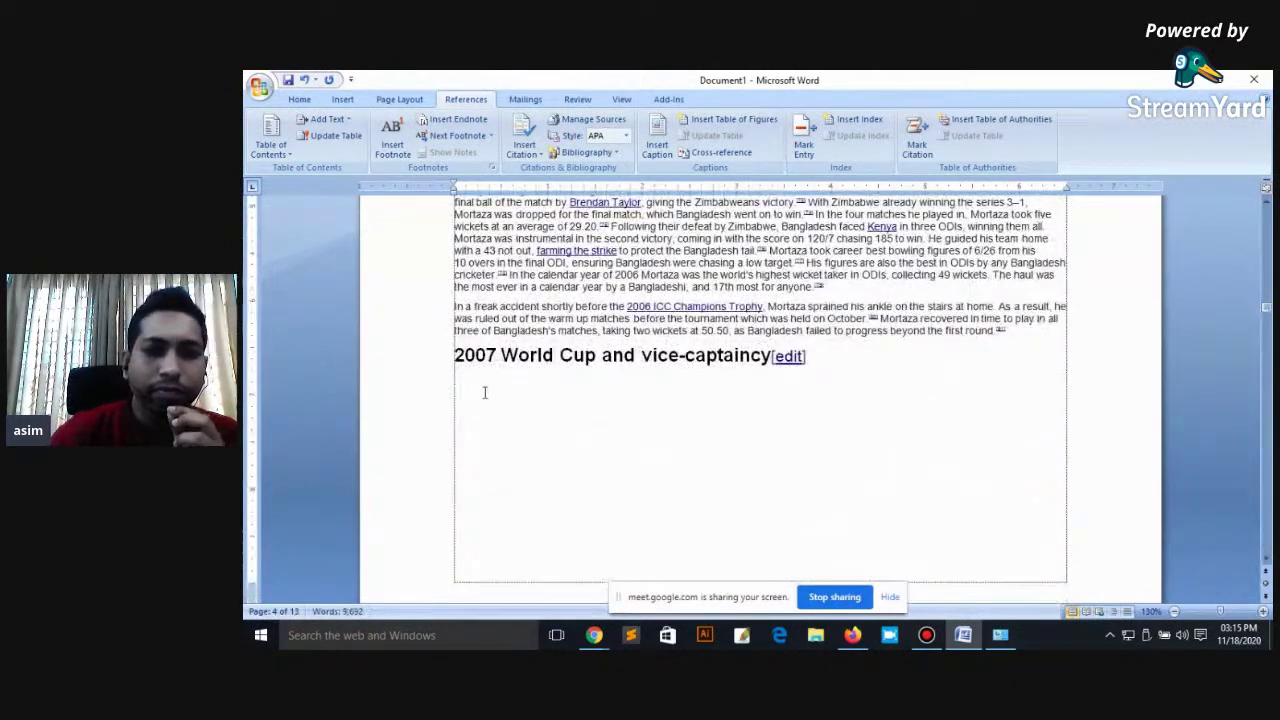
text(3.2)
Step: Number the National captain heading 4. and Struggles with injury 4.1
scroll(587, 375, down, 2)
scroll(660, 360, down, 8)
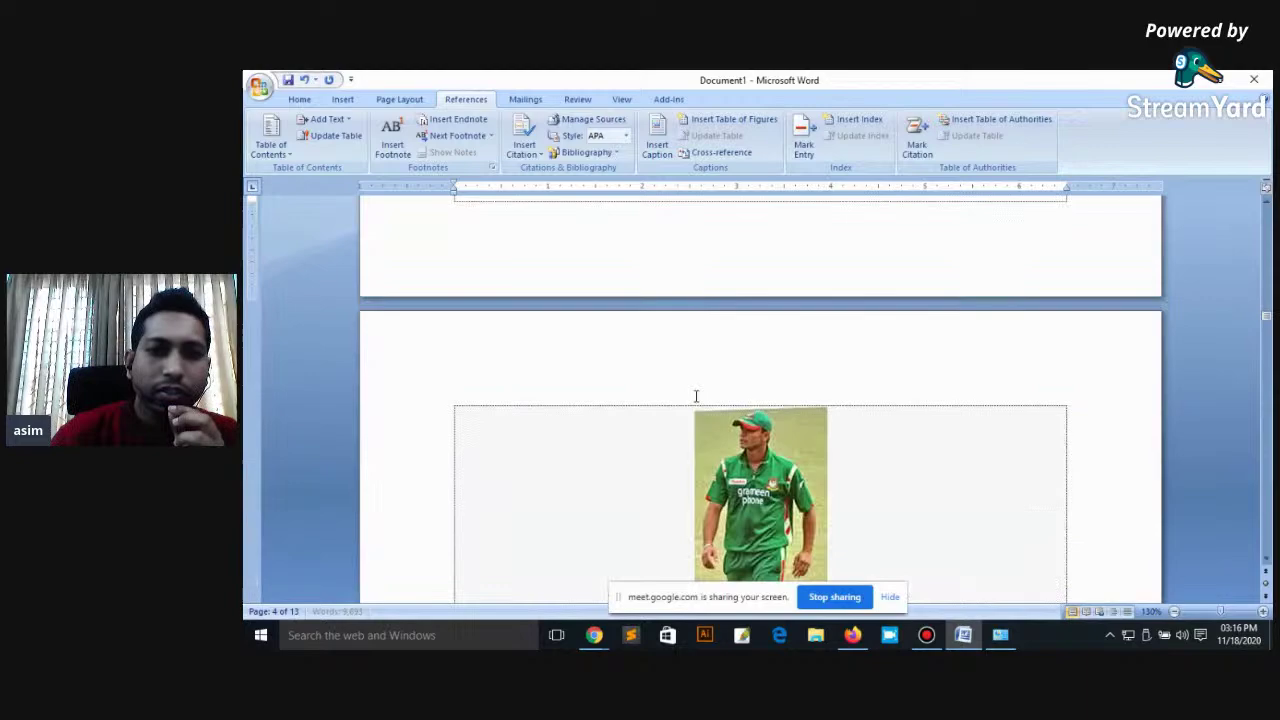
scroll(694, 397, down, 3)
scroll(695, 400, down, 4)
scroll(695, 400, down, 5)
scroll(640, 410, down, 7)
scroll(580, 426, down, 5)
scroll(497, 418, down, 1)
click(455, 415)
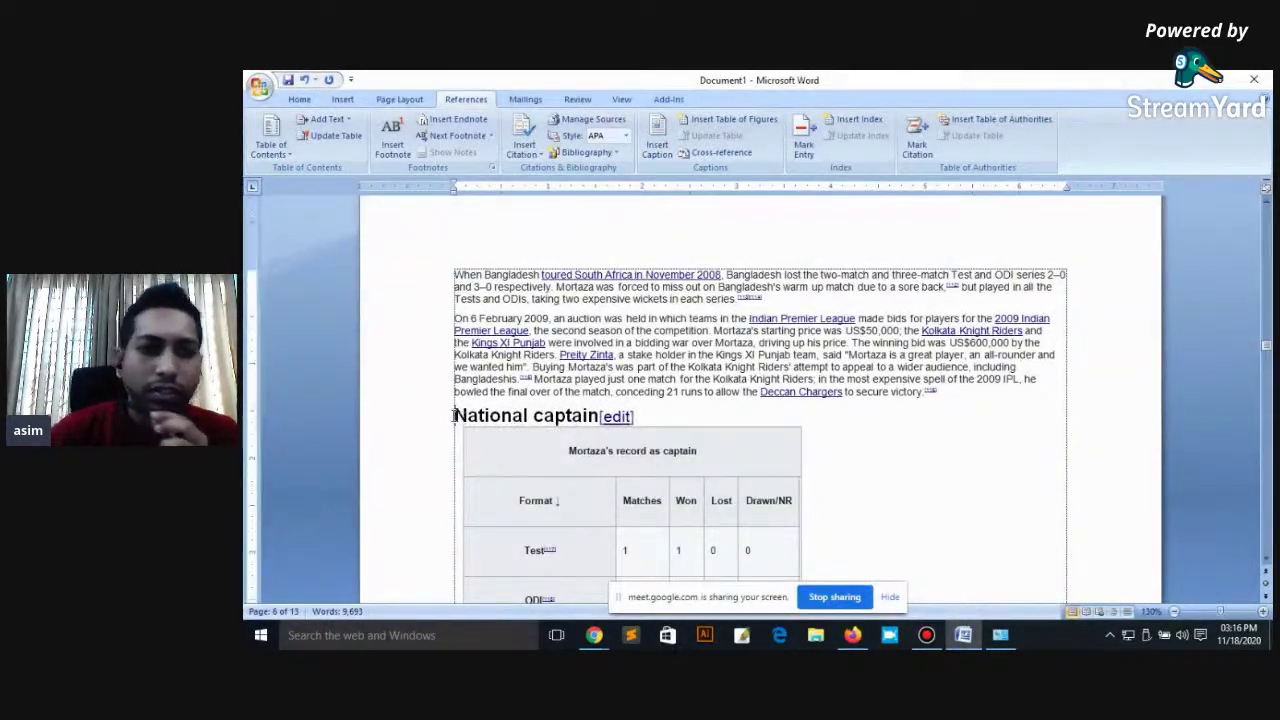
text(4.)
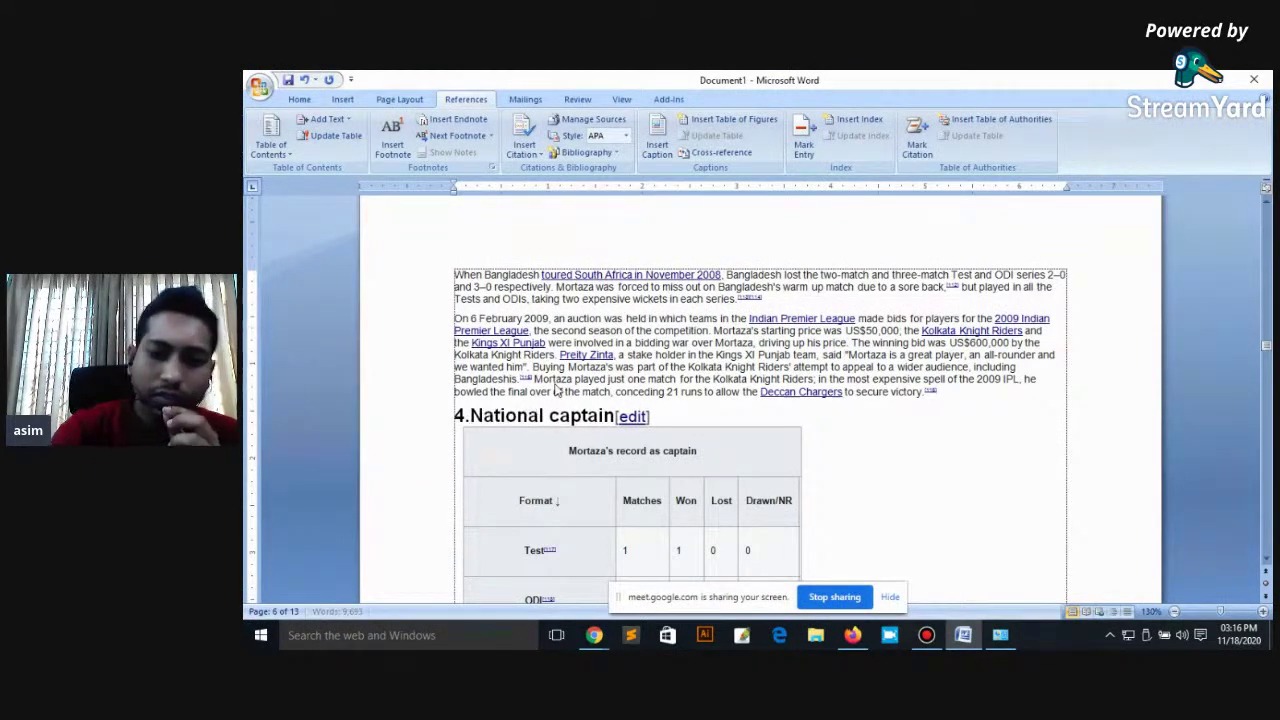
scroll(577, 389, down, 10)
scroll(460, 410, down, 7)
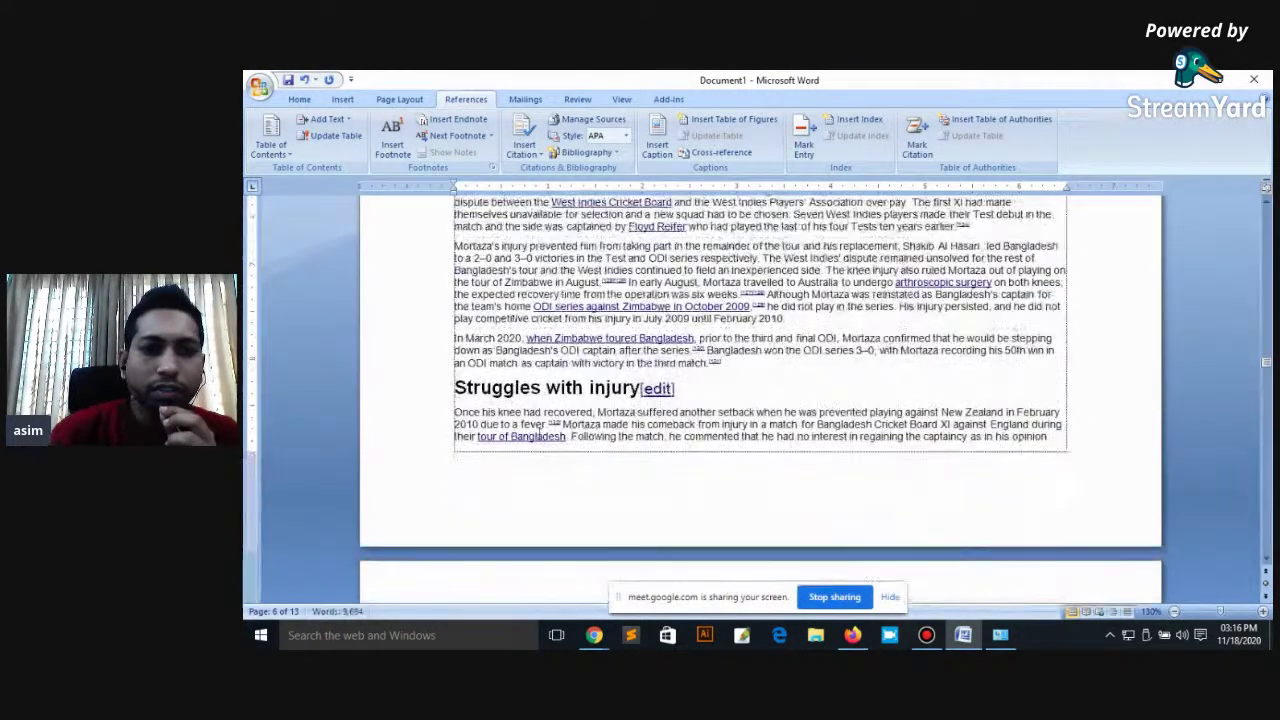
text(4.1)
Step: Number the 2019 Cricket World Cup heading 5.1, correcting a stray typed 2
scroll(567, 376, down, 5)
scroll(580, 365, down, 3)
scroll(590, 380, down, 4)
scroll(605, 399, down, 4)
scroll(605, 399, down, 1)
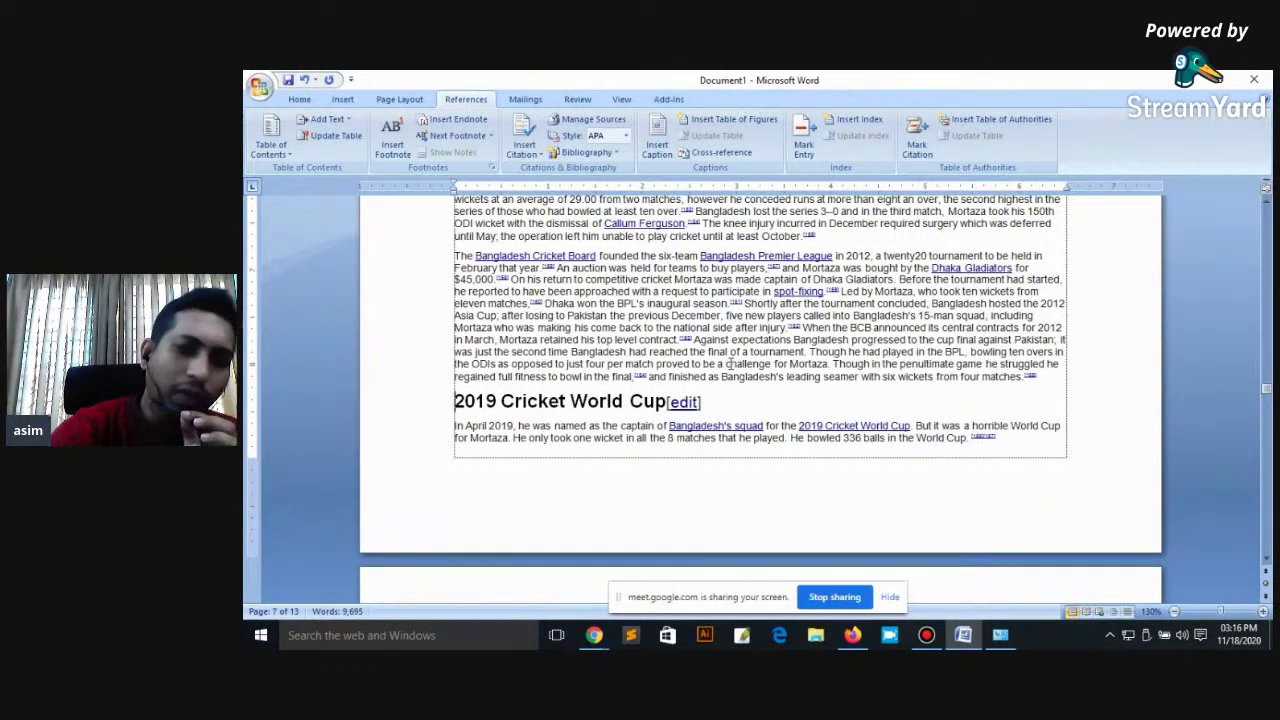
text(2)
key(BackSpace)
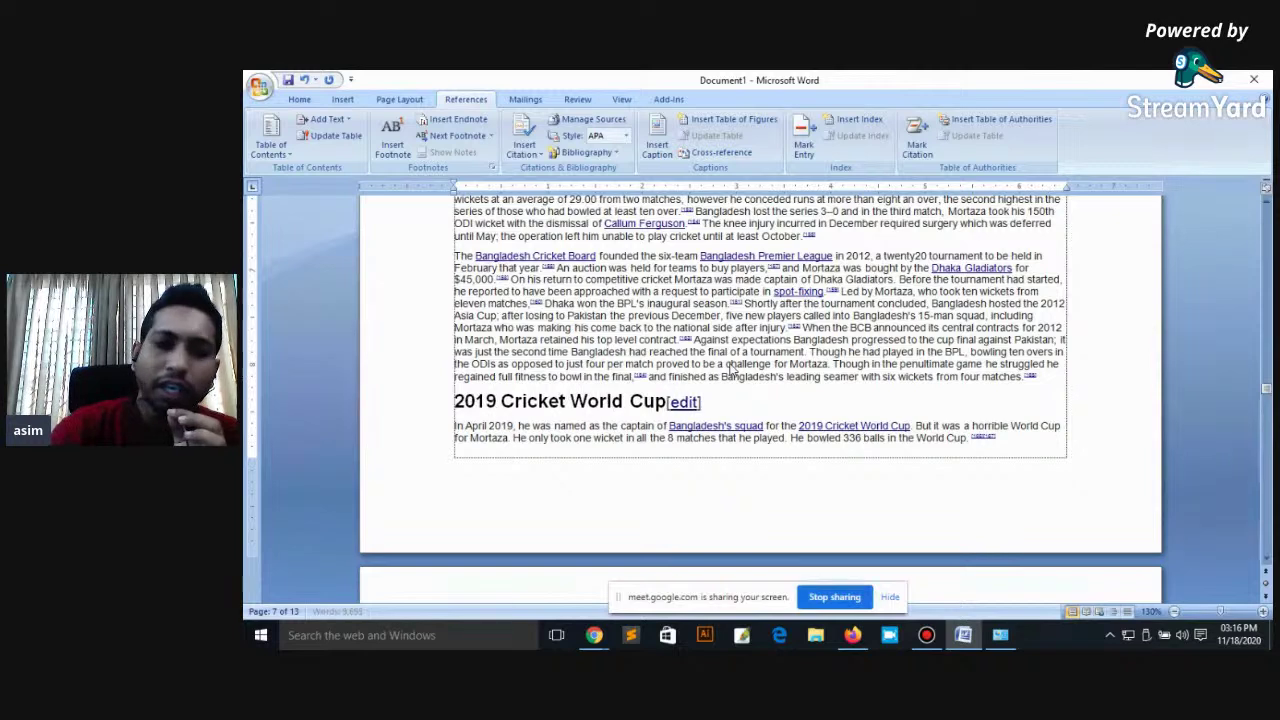
text(5.)
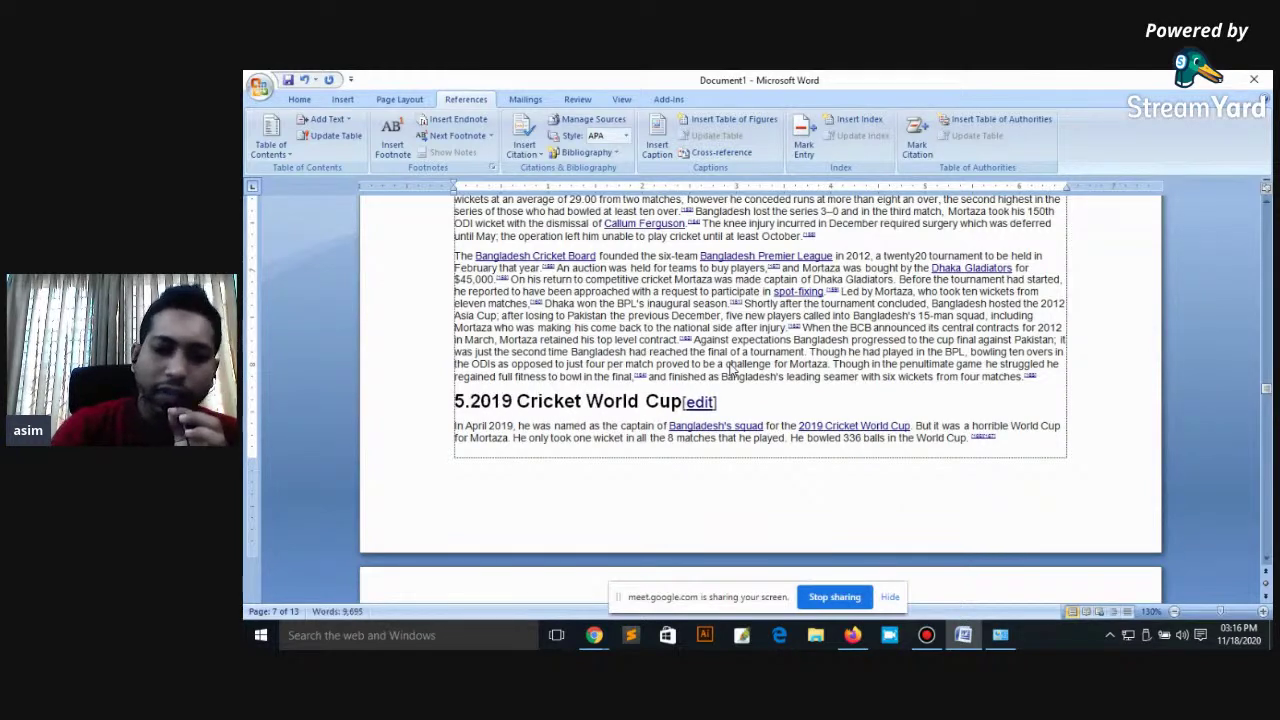
text(1)
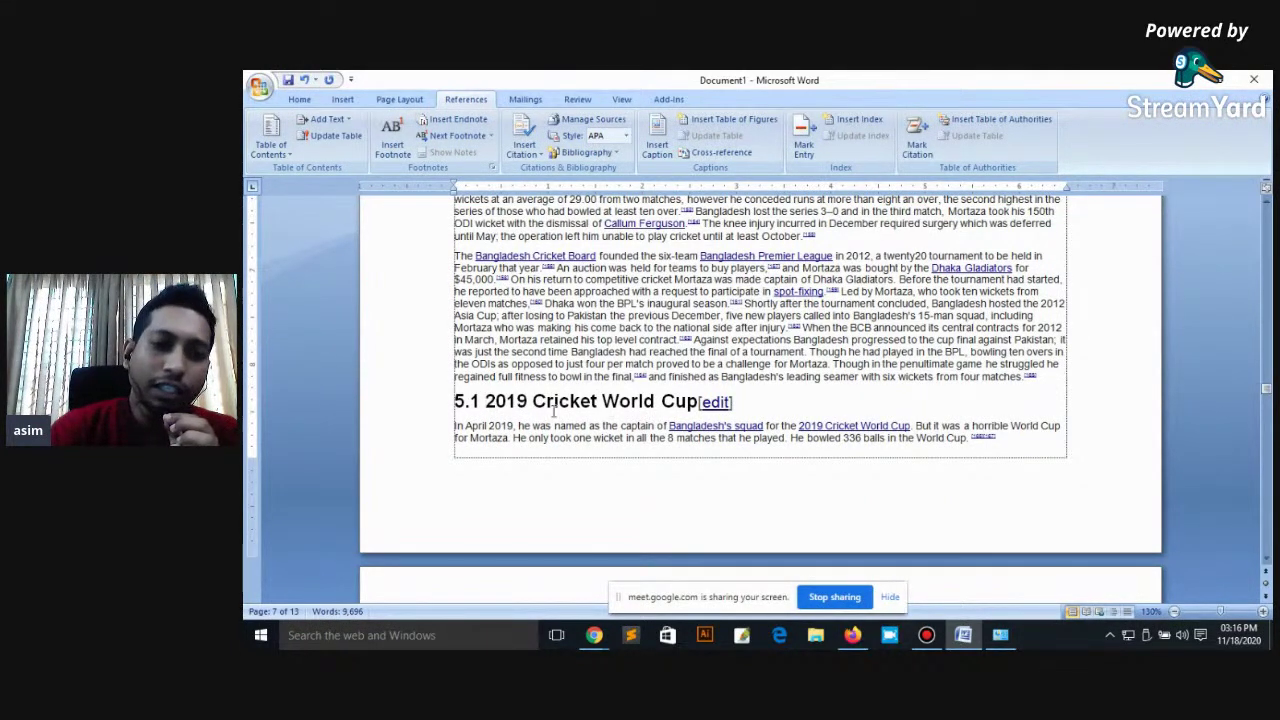
drag(451, 405, 697, 404)
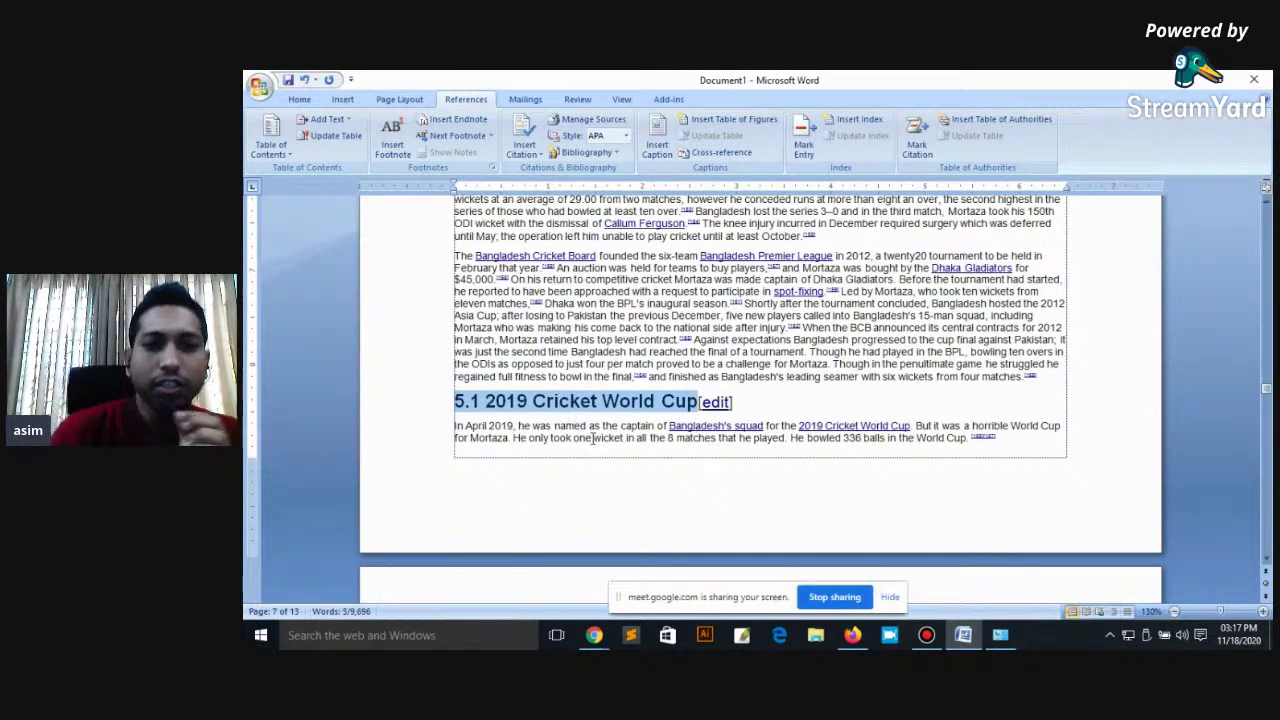
click(484, 401)
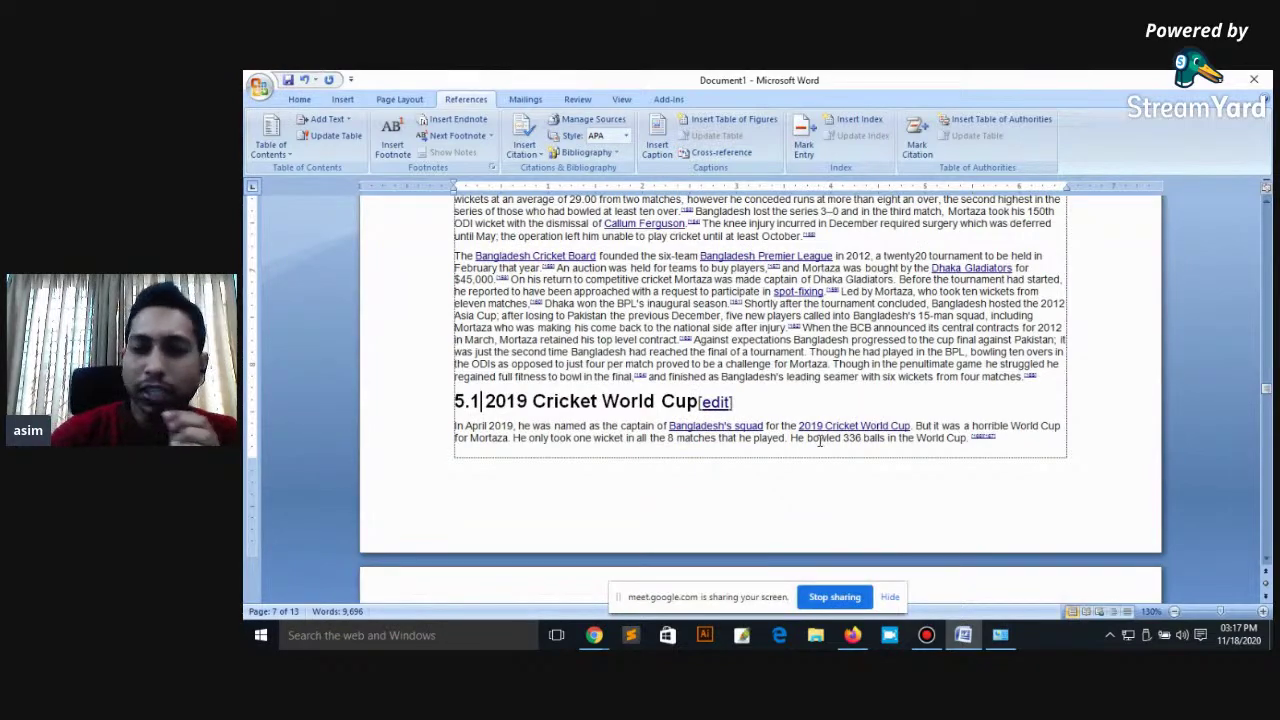
Step: Scroll back to page 1 and put the cursor on the empty line above the Mashrafe Mortaza title
scroll(820, 440, up, 10)
scroll(800, 440, up, 10)
scroll(760, 437, up, 10)
scroll(726, 434, up, 5)
scroll(700, 425, up, 10)
scroll(609, 408, up, 10)
scroll(614, 414, up, 10)
scroll(633, 390, up, 10)
scroll(633, 392, up, 10)
scroll(634, 396, up, 10)
scroll(634, 394, up, 10)
scroll(636, 395, up, 10)
scroll(637, 396, up, 10)
scroll(640, 396, up, 10)
scroll(644, 396, up, 10)
scroll(648, 396, up, 10)
scroll(648, 396, up, 10)
drag(455, 438, 541, 438)
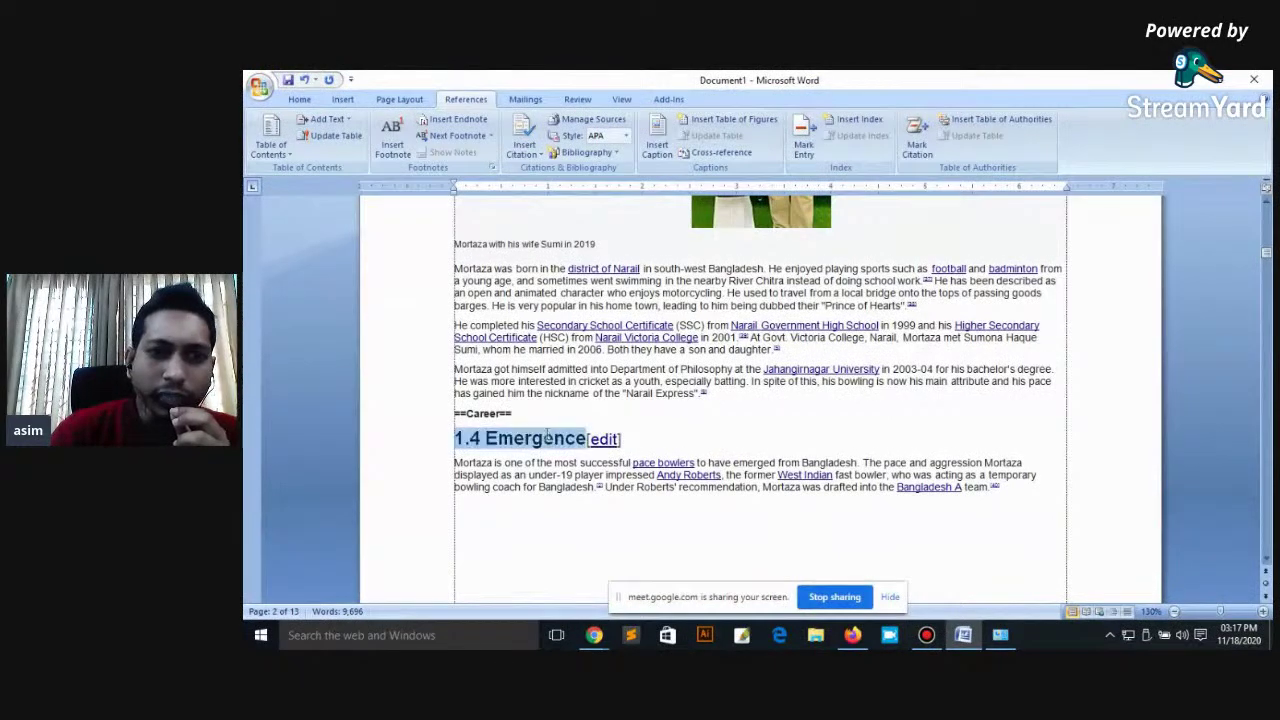
scroll(800, 380, up, 10)
scroll(1100, 320, up, 10)
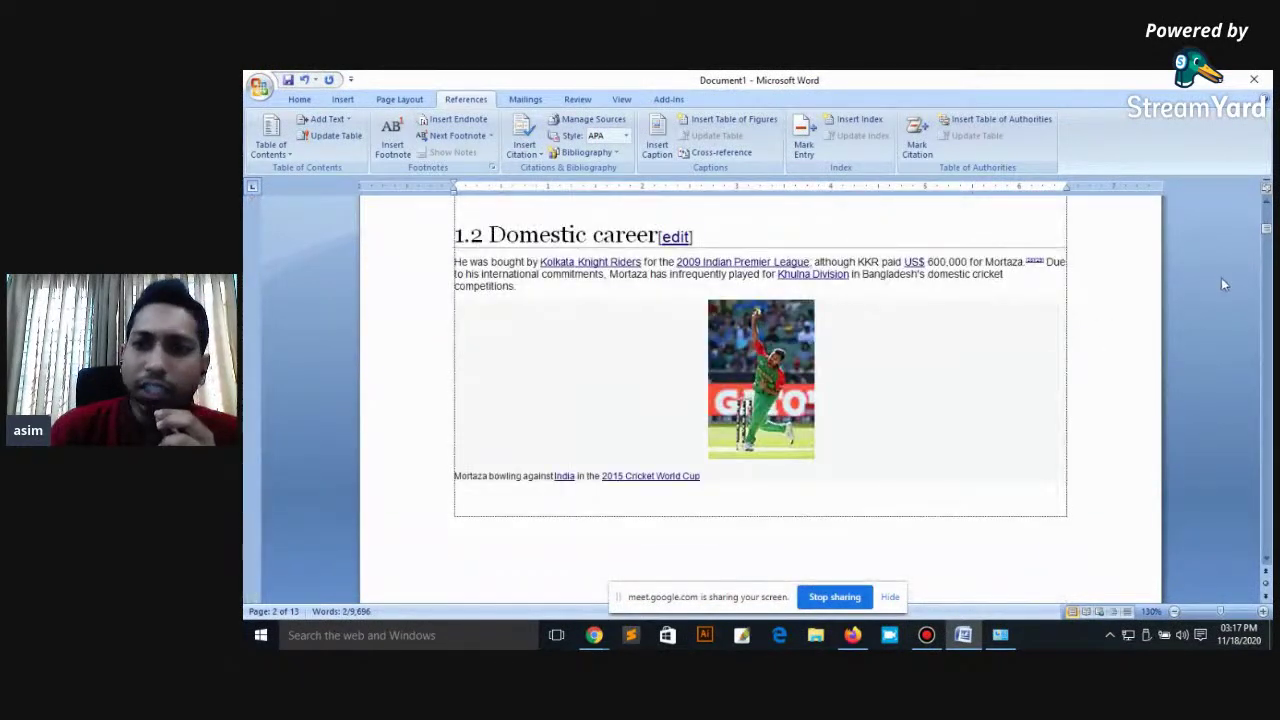
drag(1266, 230, 1266, 206)
click(460, 330)
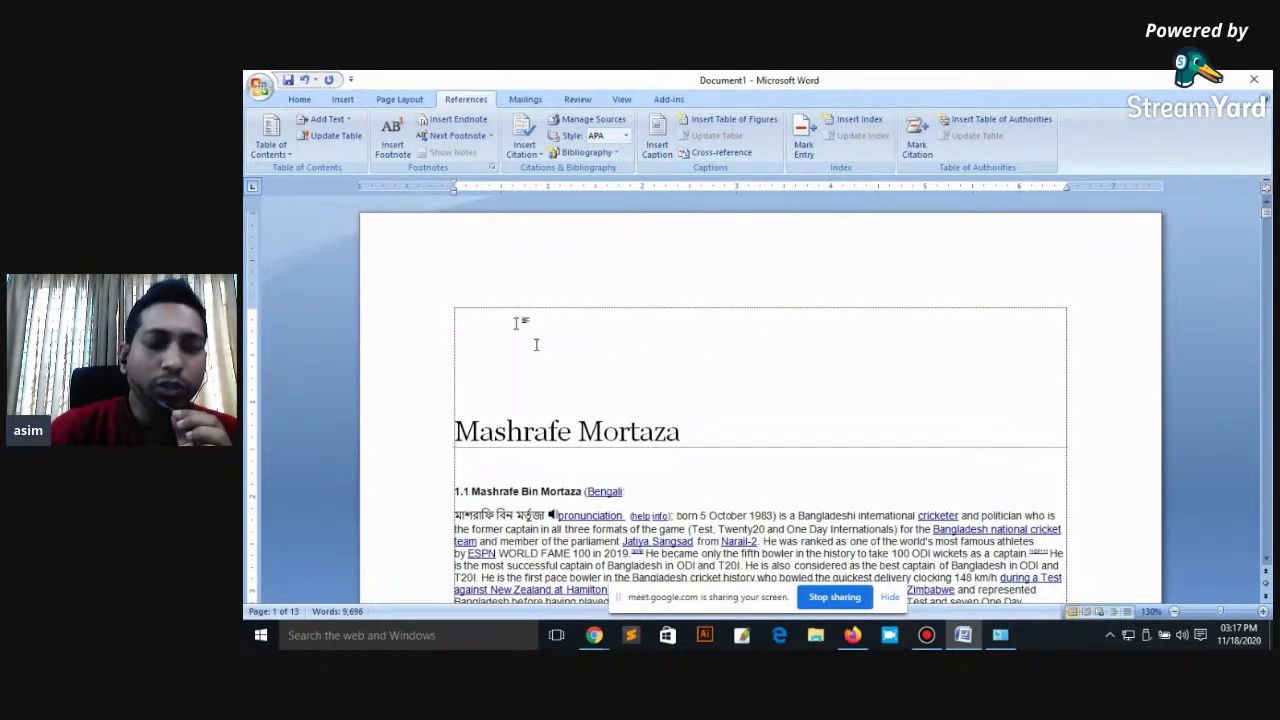
scroll(543, 377, down, 2)
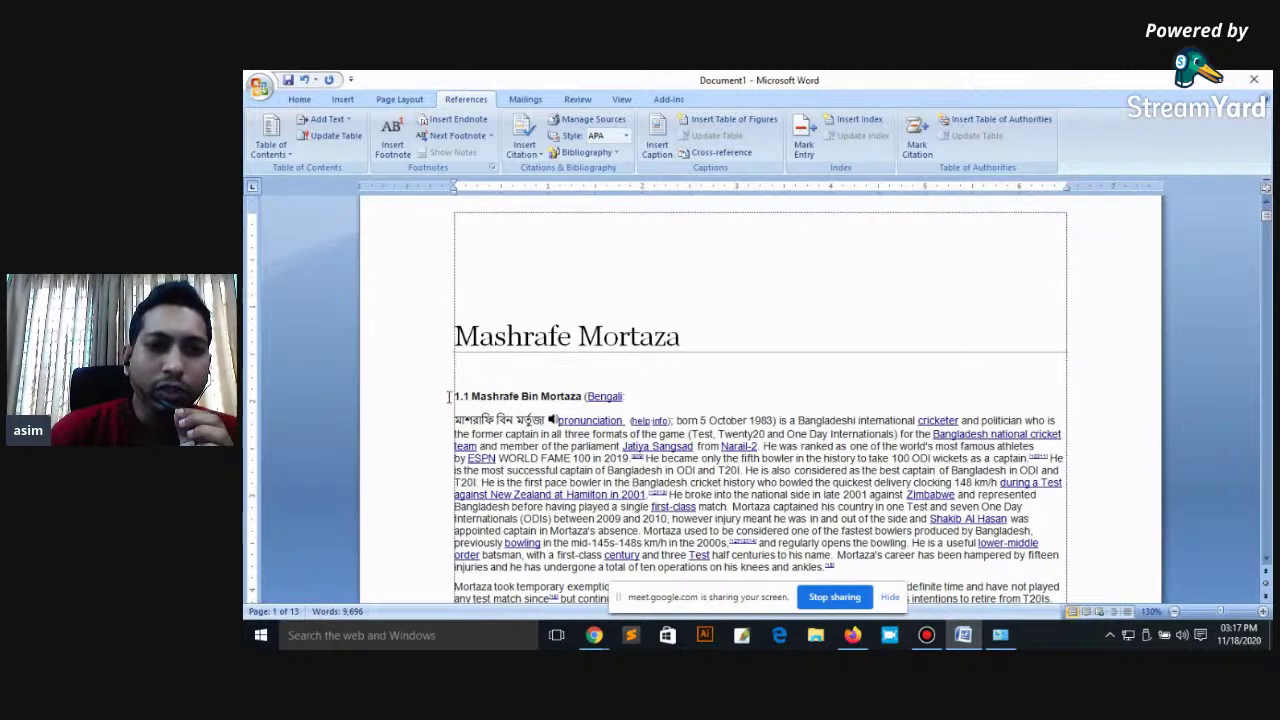
Step: Enlarge the 1.1 Mashrafe Bin Mortaza heading's font by two size steps
drag(449, 396, 632, 396)
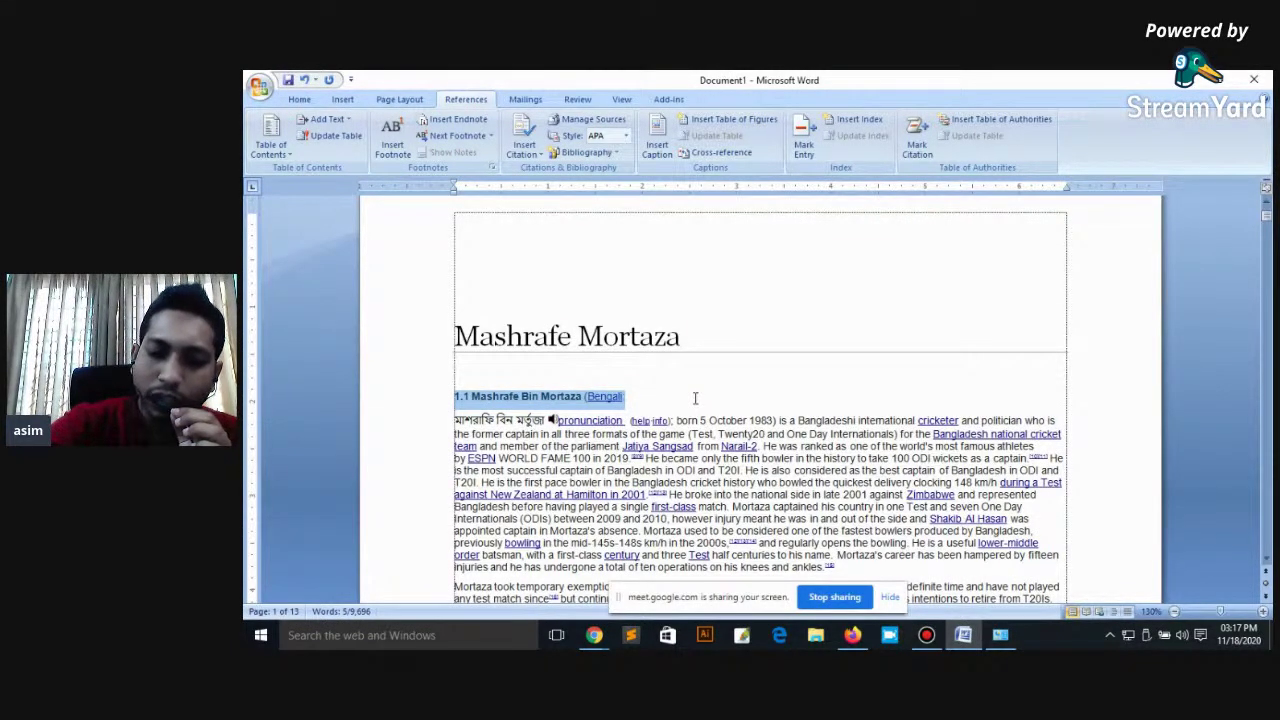
key(ctrl+shift+period)
key(ctrl+shift+period)
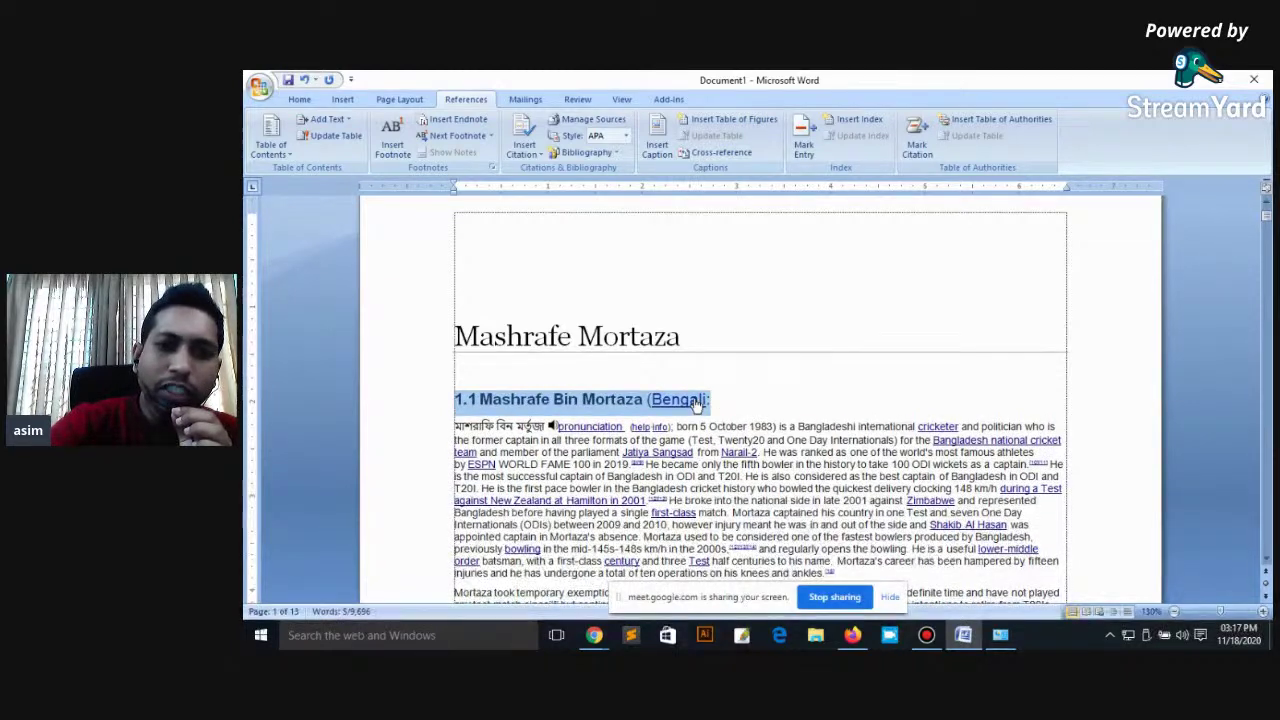
key(ctrl+shift+period)
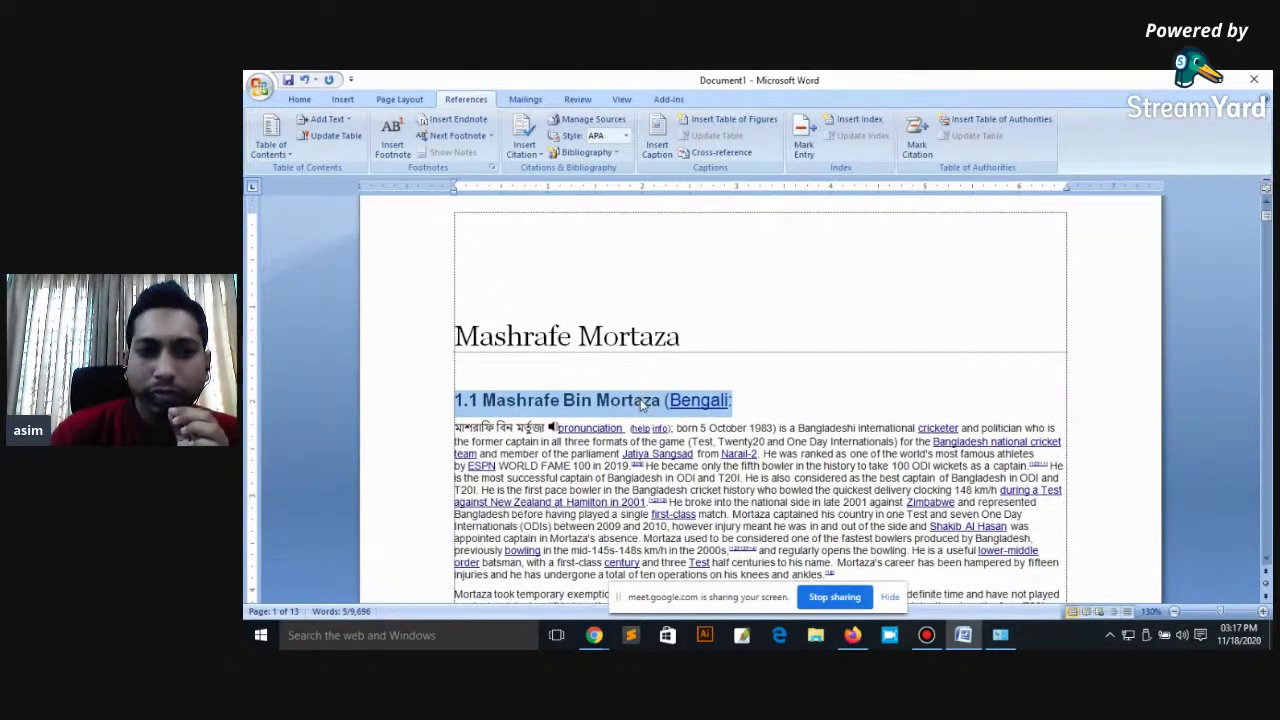
click(643, 401)
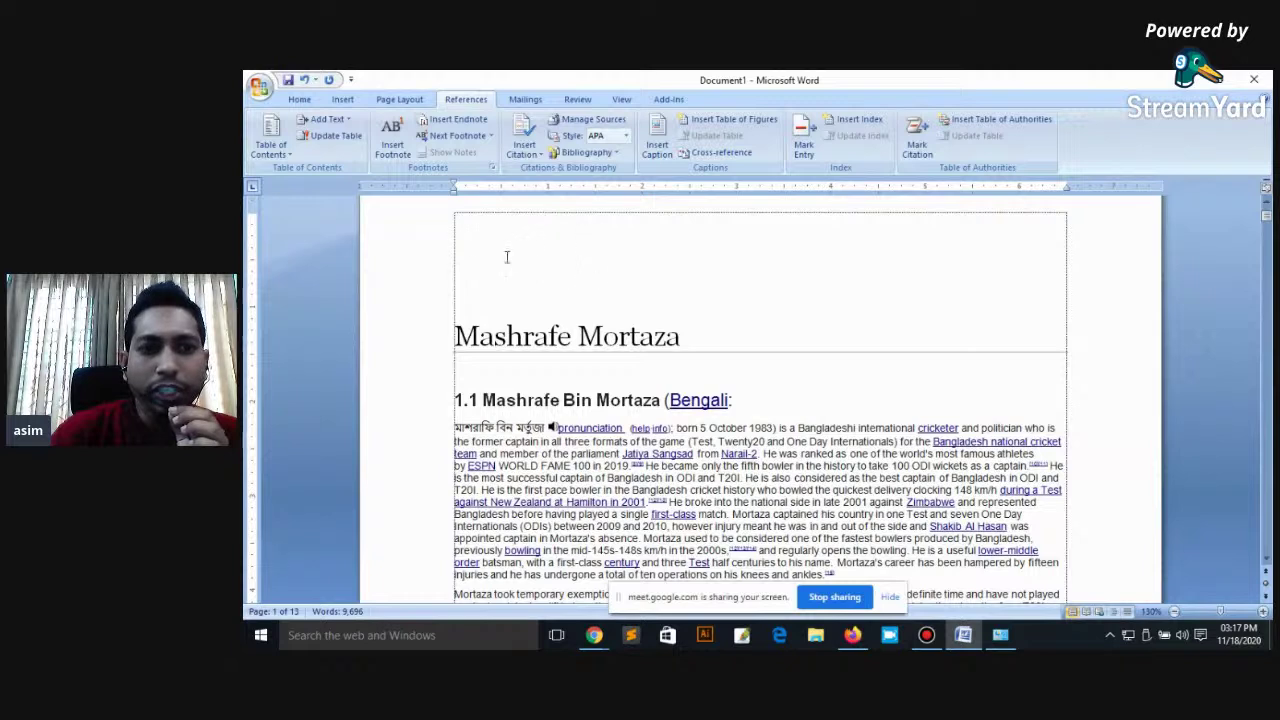
Step: Mark the 1.1 Mashrafe Bin Mortaza heading as a Level 1 contents entry
drag(452, 401, 744, 400)
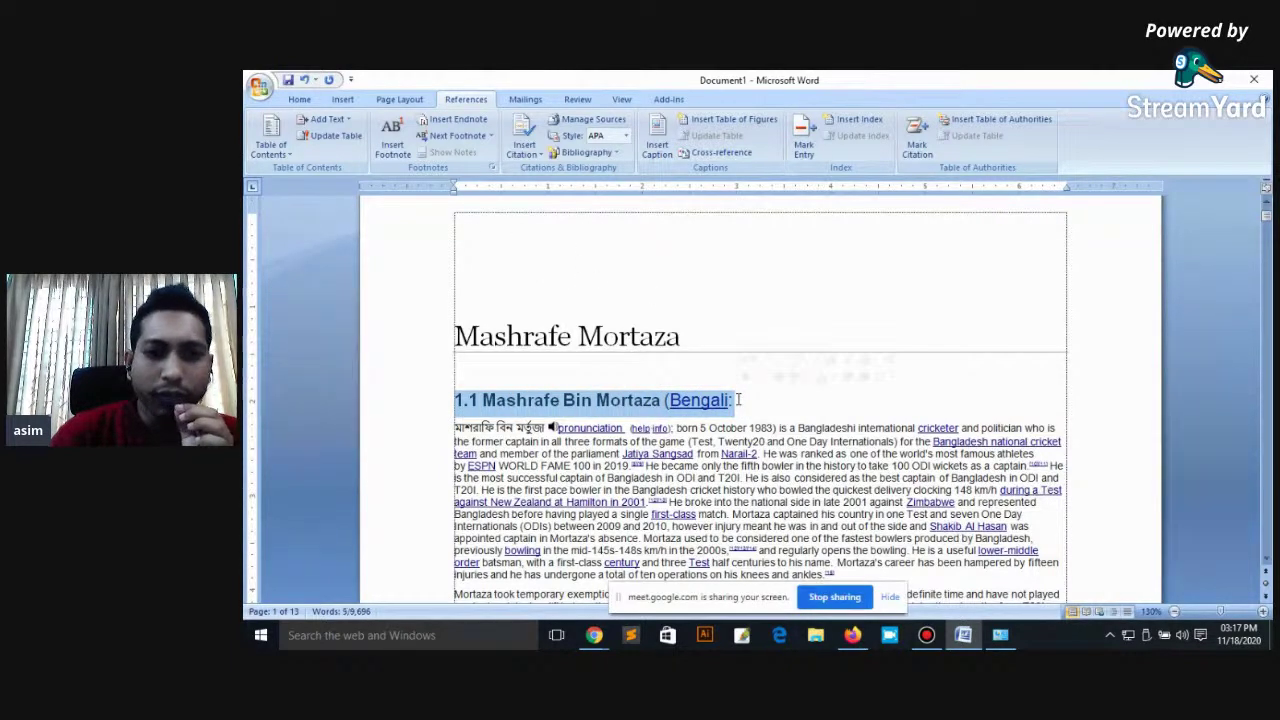
drag(738, 400, 456, 400)
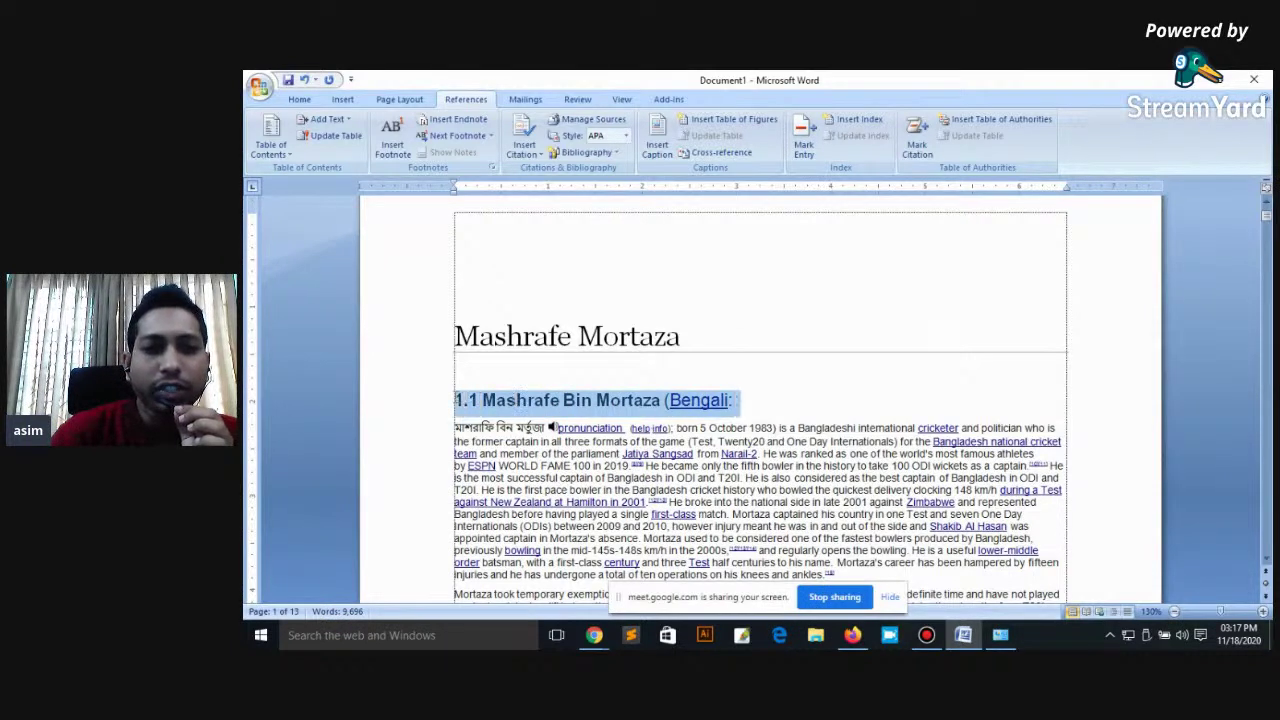
click(347, 120)
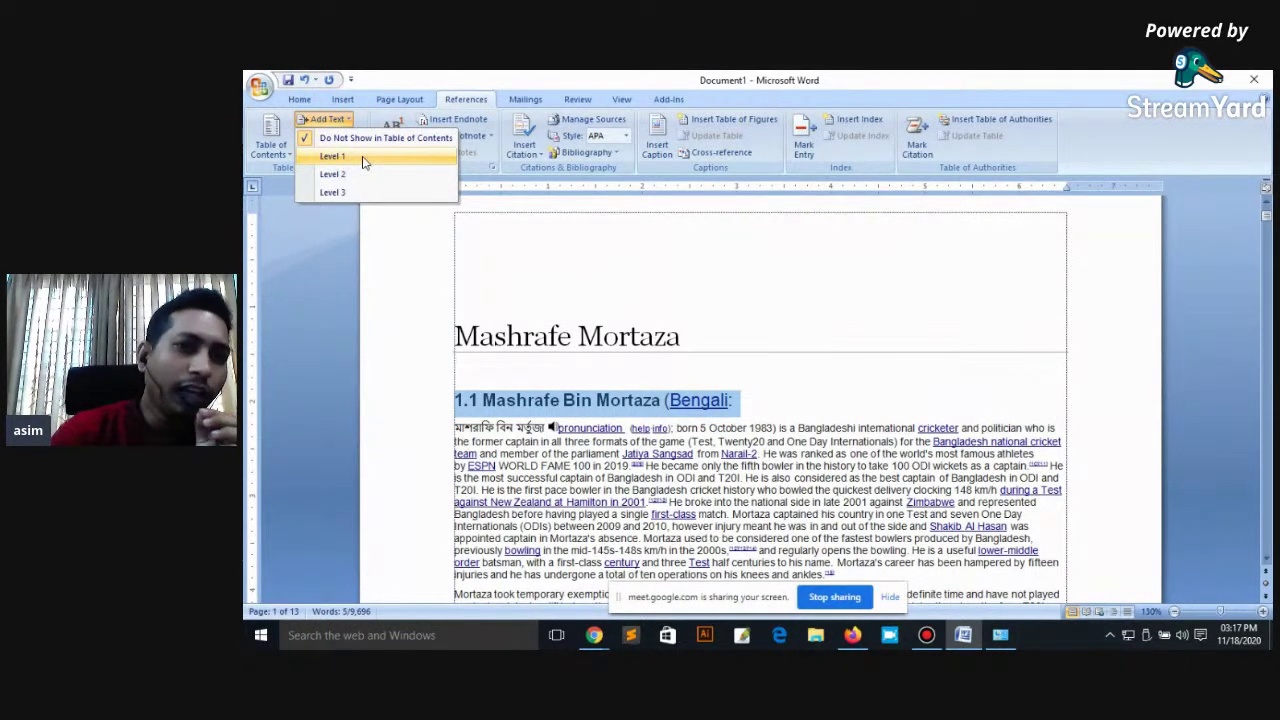
click(369, 160)
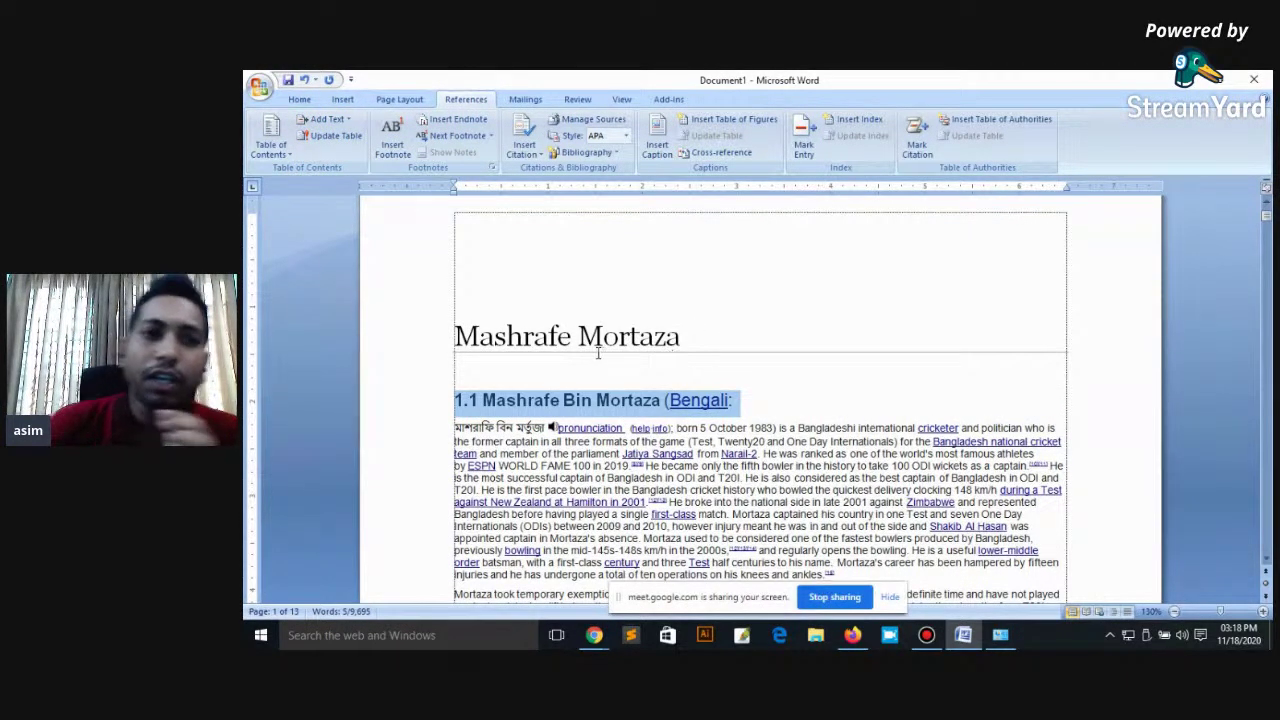
Step: Change the 1.2 Domestic career heading from Level 2 to a Level 1 contents entry
scroll(606, 389, down, 3)
scroll(606, 388, down, 4)
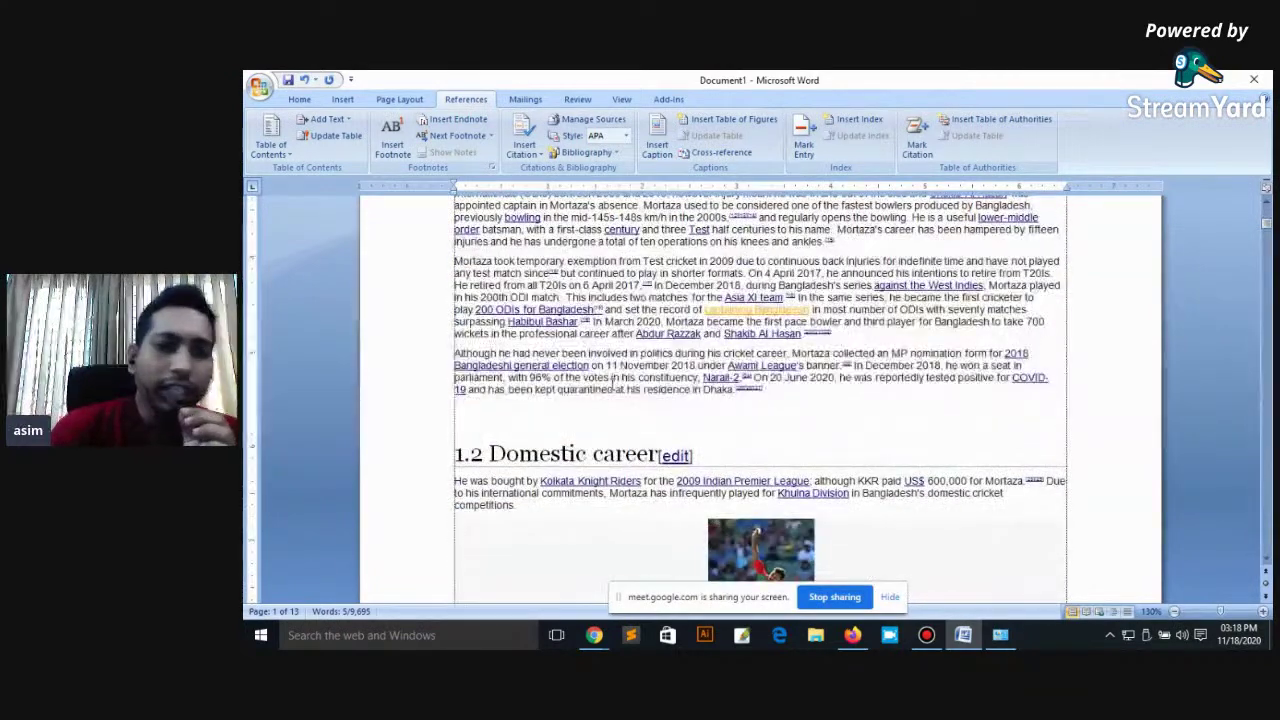
scroll(580, 391, down, 2)
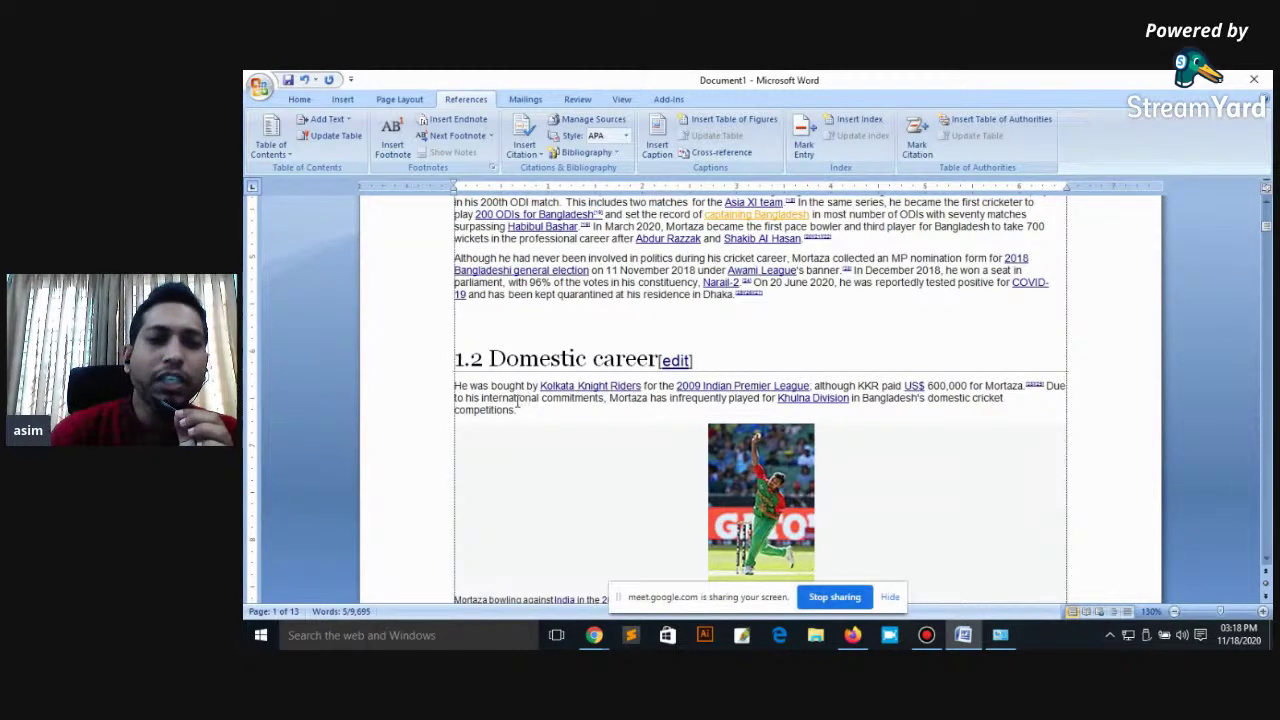
scroll(541, 391, down, 3)
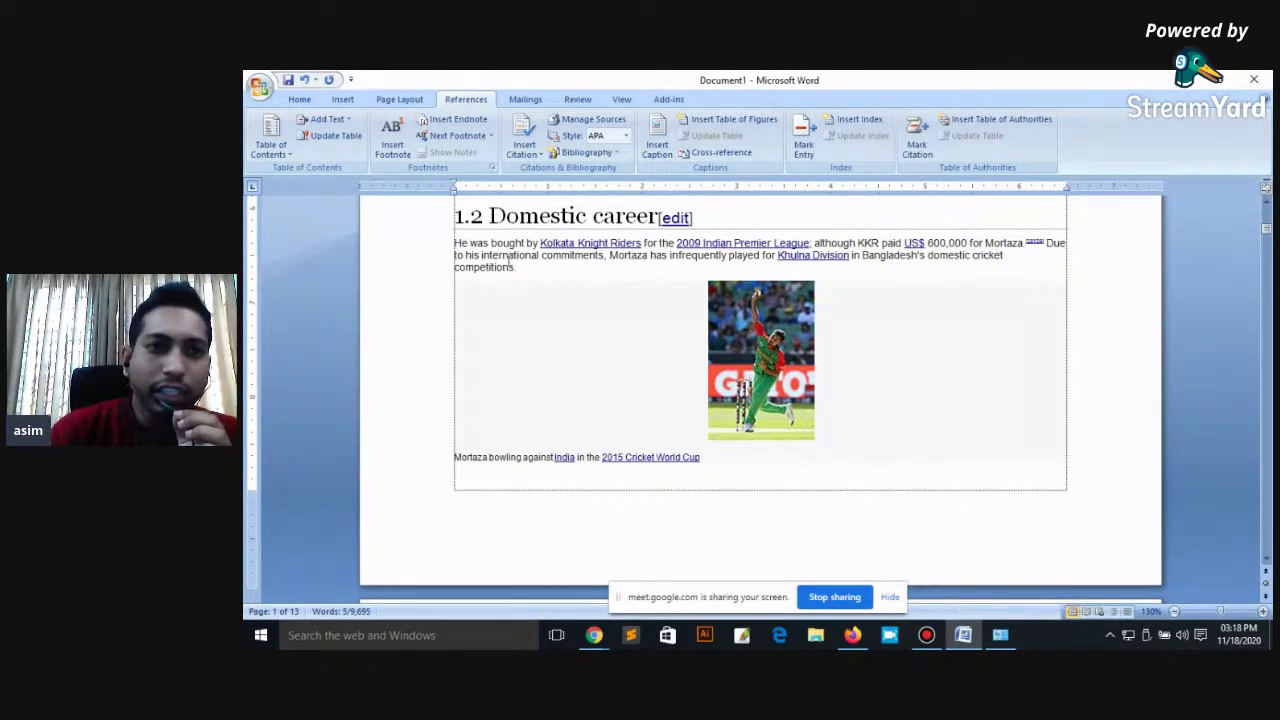
scroll(540, 303, down, 2)
scroll(460, 305, up, 4)
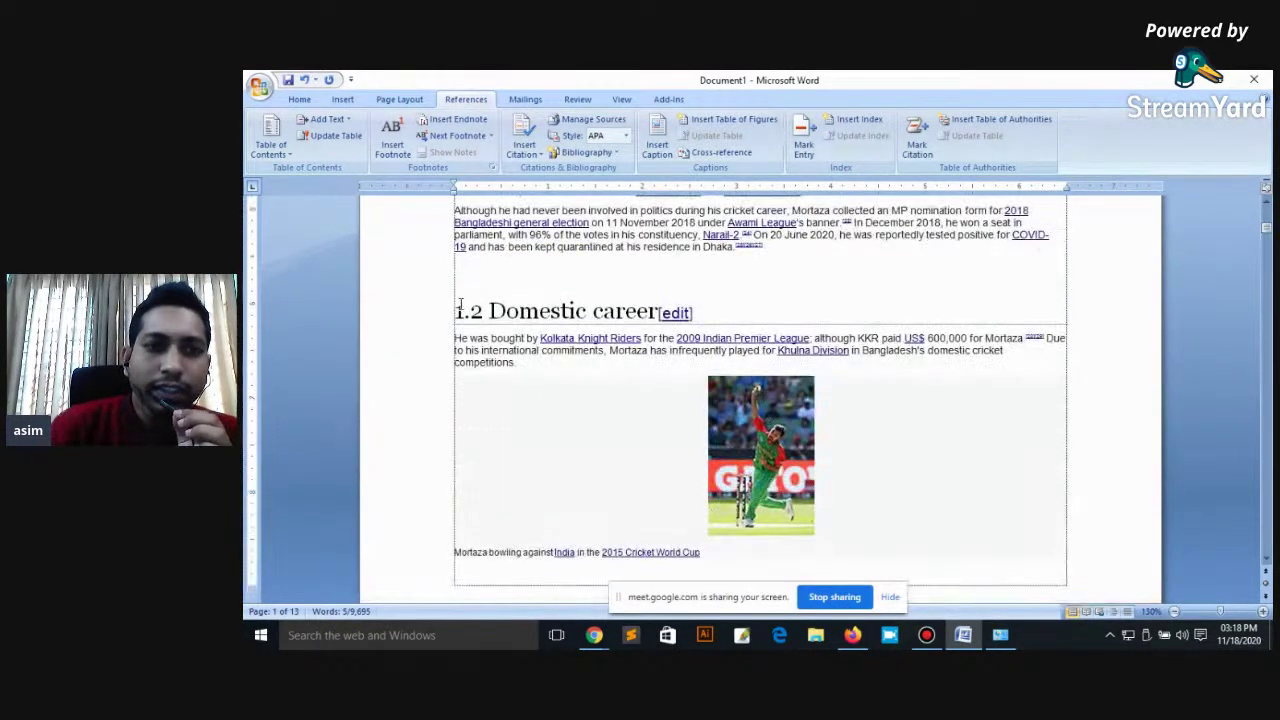
drag(455, 311, 693, 309)
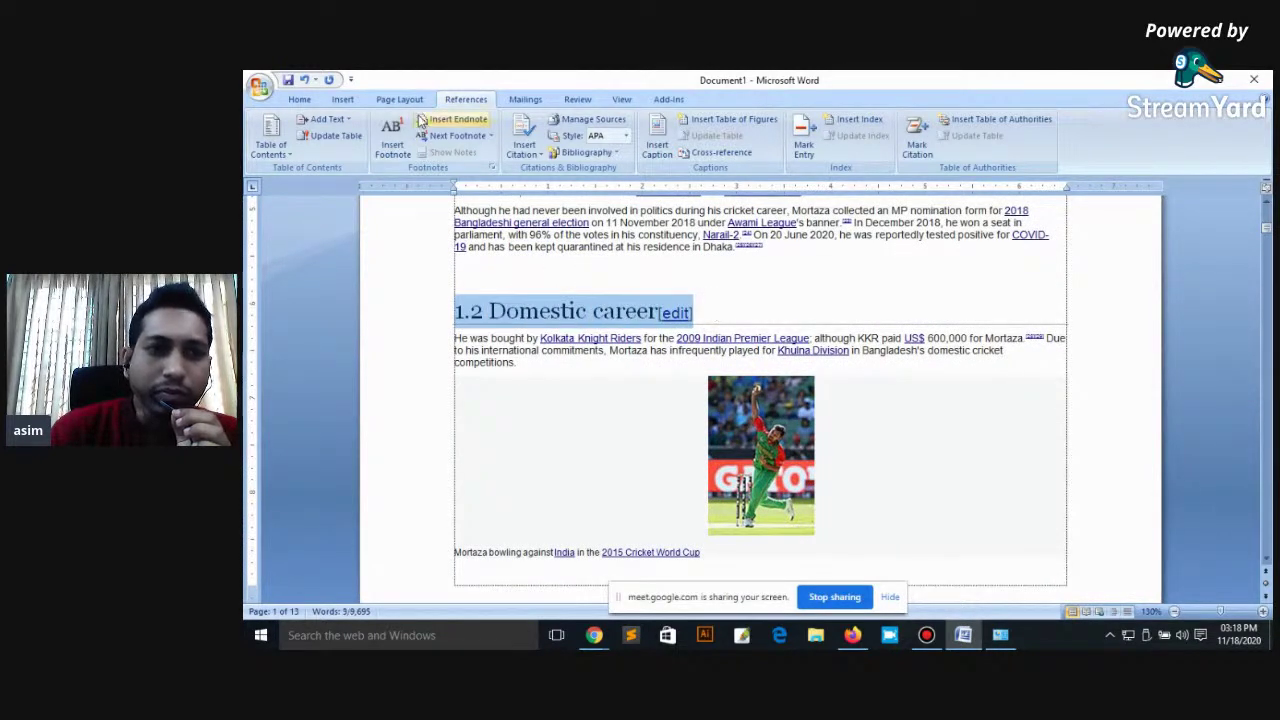
click(326, 119)
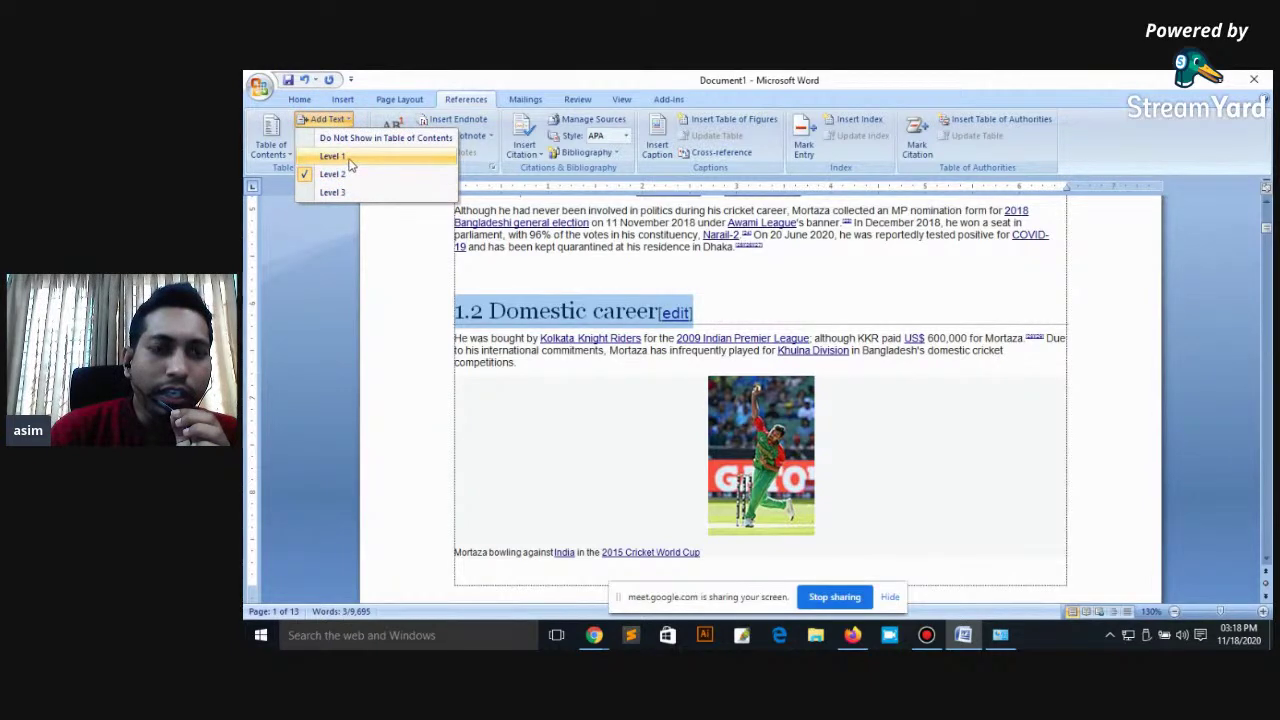
click(333, 156)
scroll(590, 320, down, 4)
scroll(560, 340, down, 6)
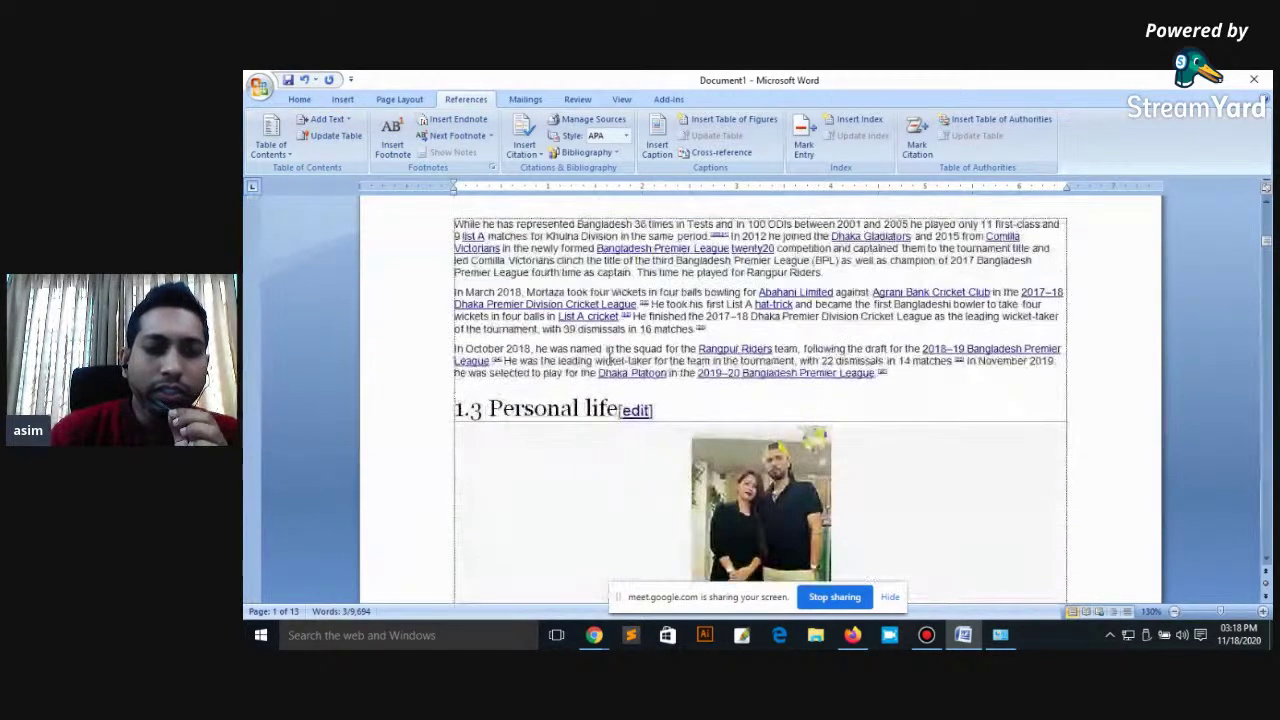
Step: Change the 1.3 Personal life heading from Level 2 to a Level 1 contents entry
scroll(500, 365, down, 2)
drag(455, 318, 665, 316)
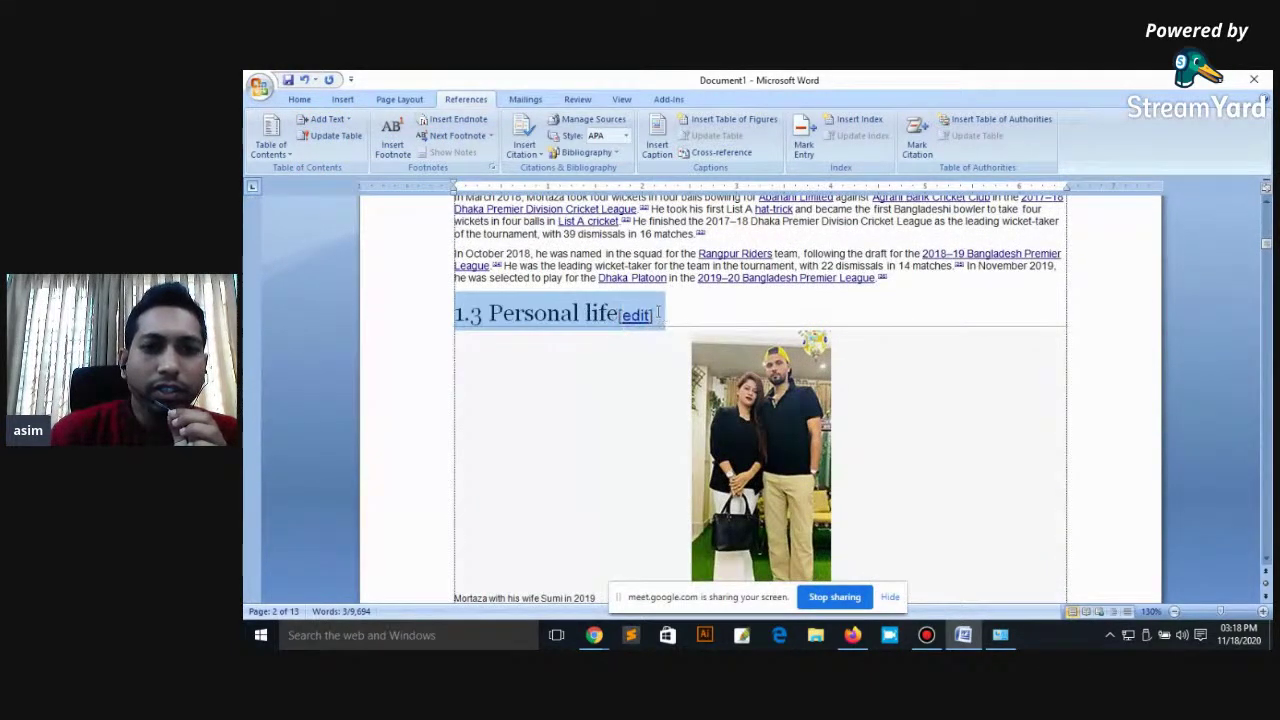
click(476, 316)
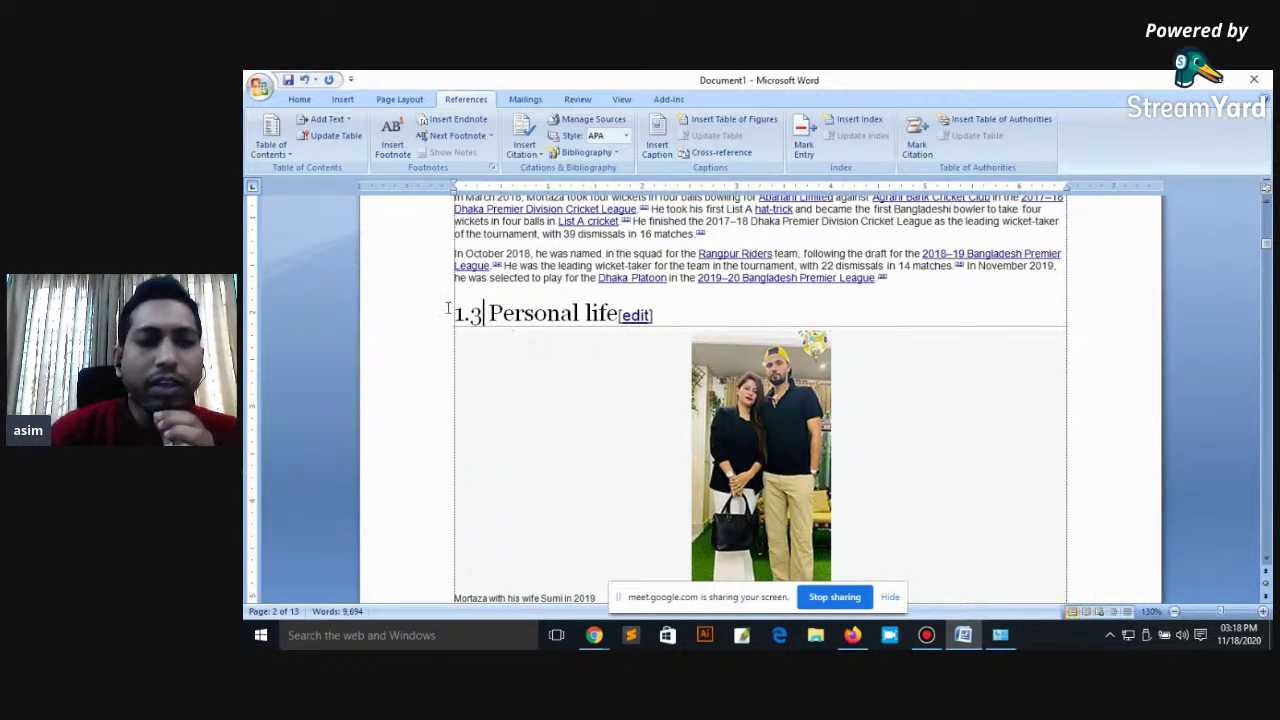
drag(452, 314, 650, 316)
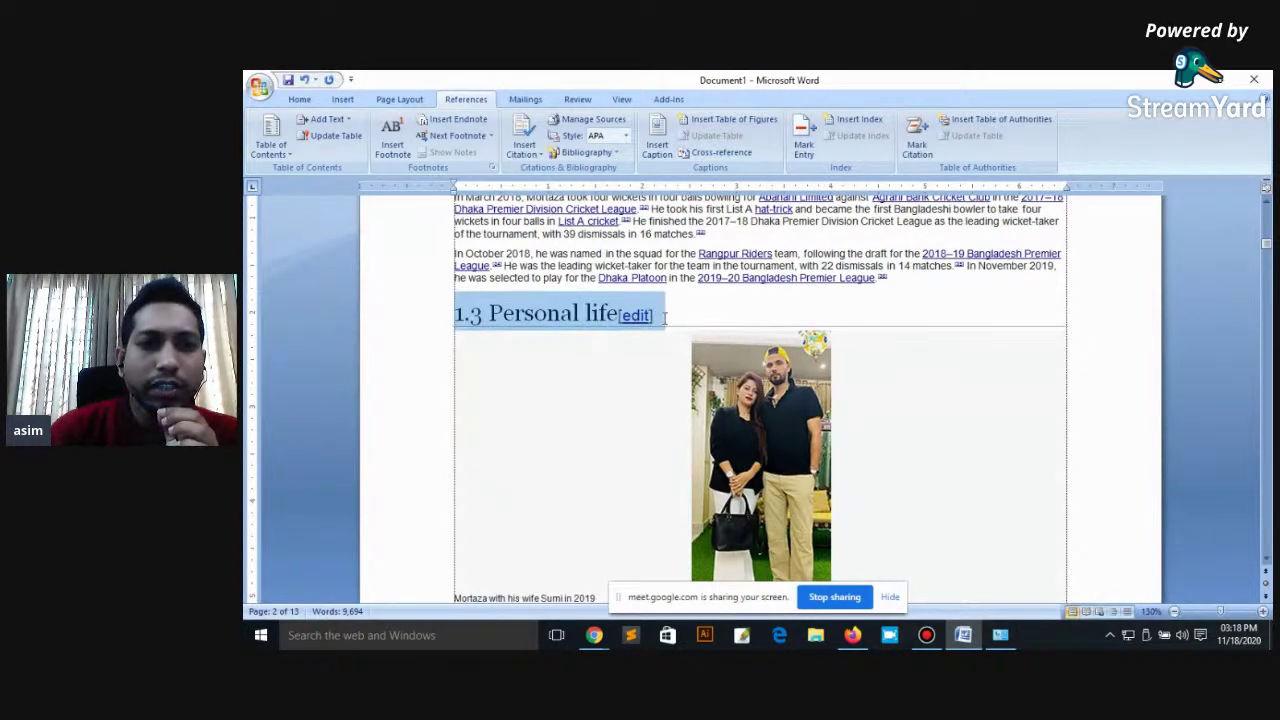
click(328, 119)
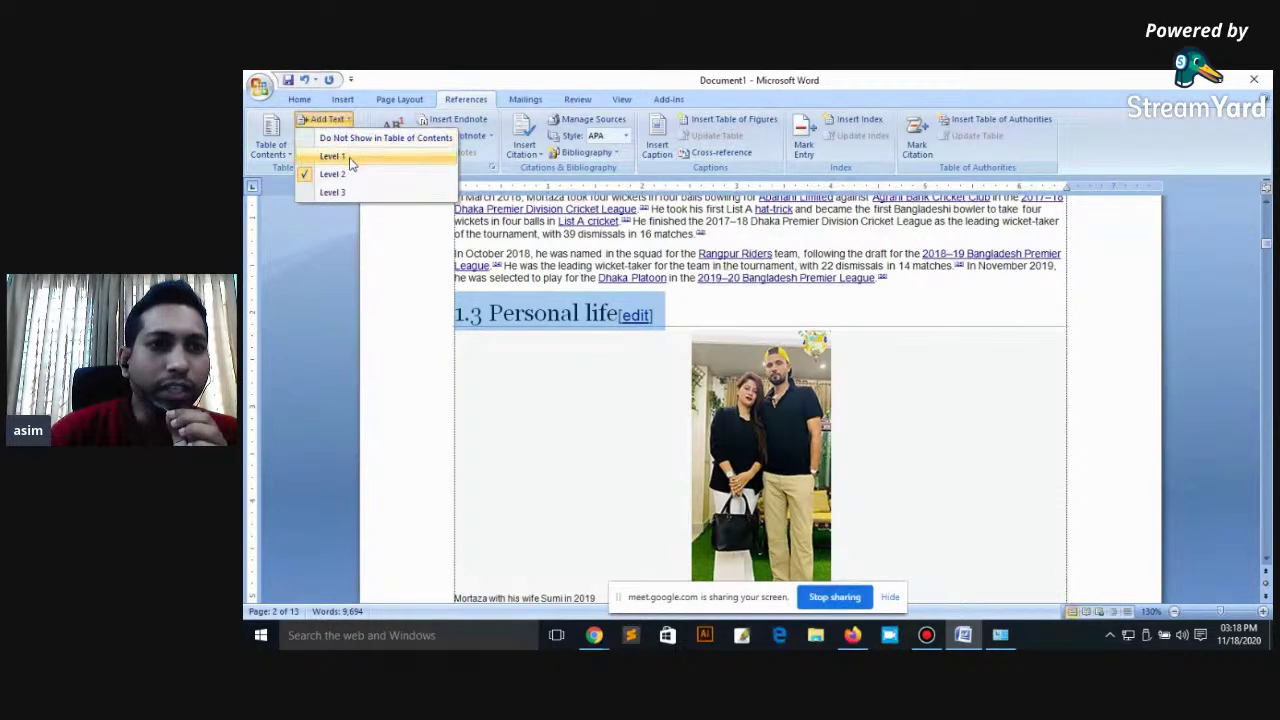
click(340, 156)
scroll(645, 351, down, 3)
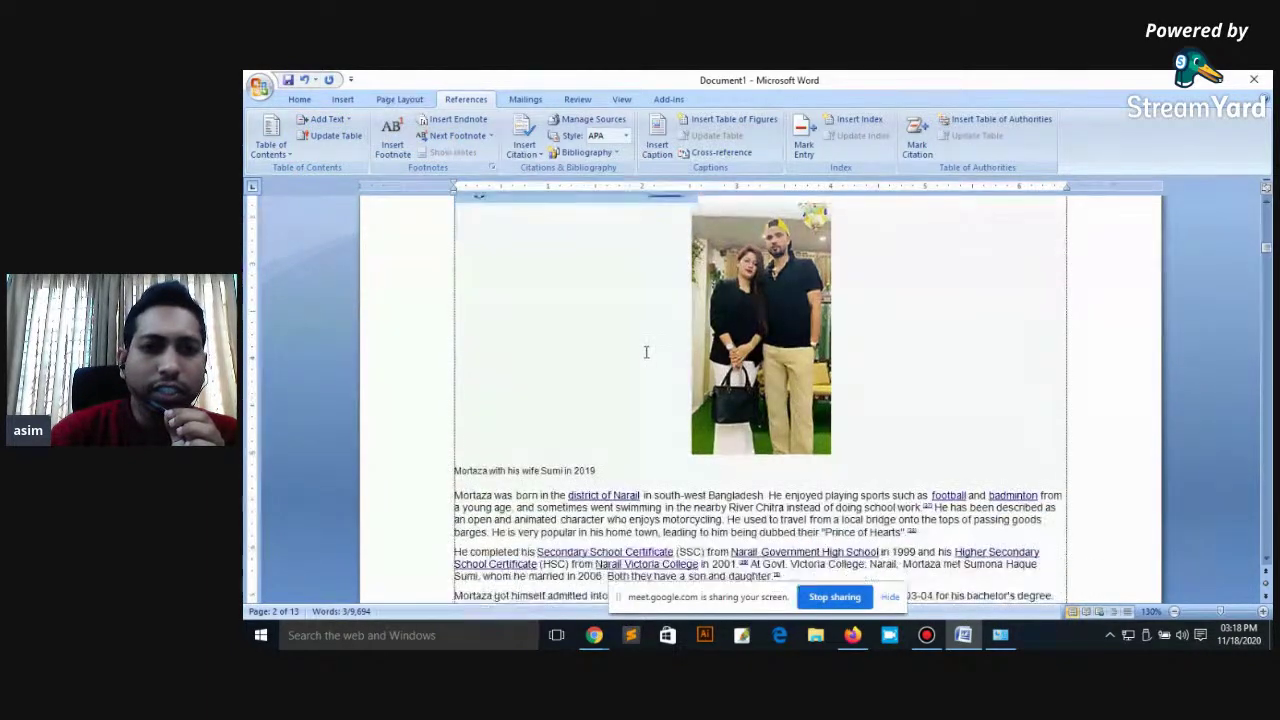
scroll(600, 350, down, 5)
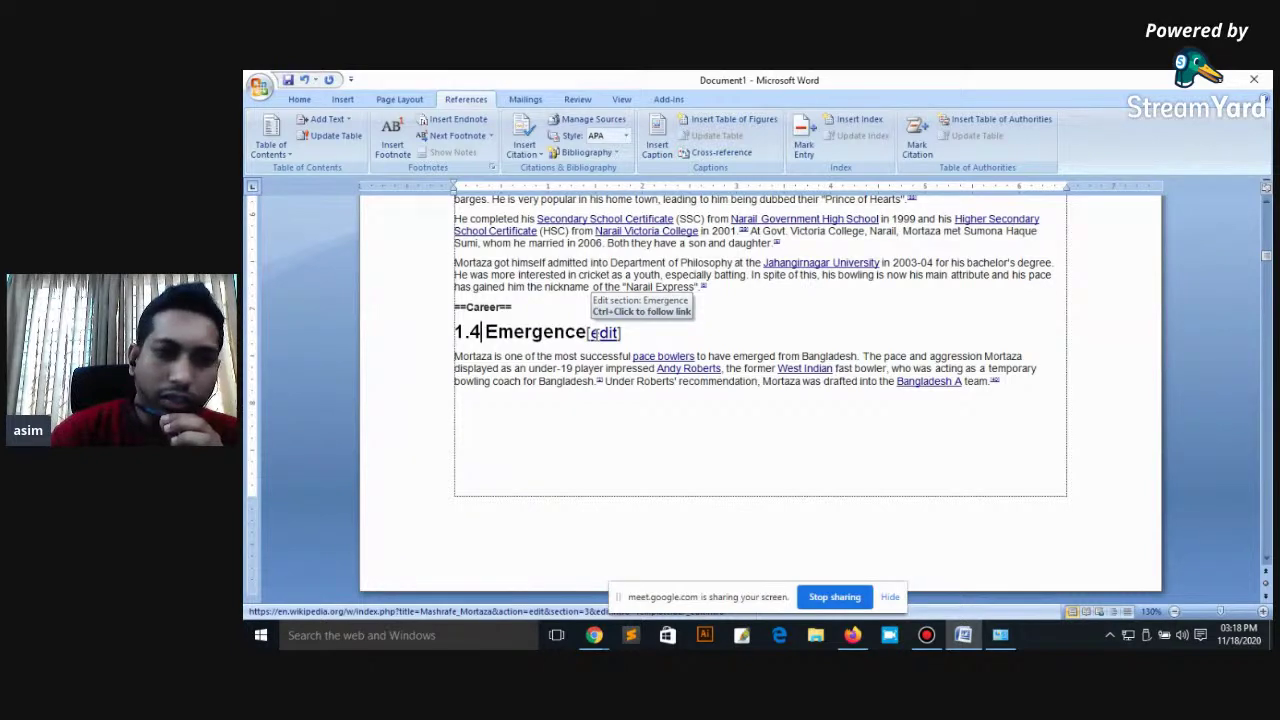
Step: Renumber the Emergence heading to 1.4.1 and preview the built-in contents styles without inserting one
text(.1)
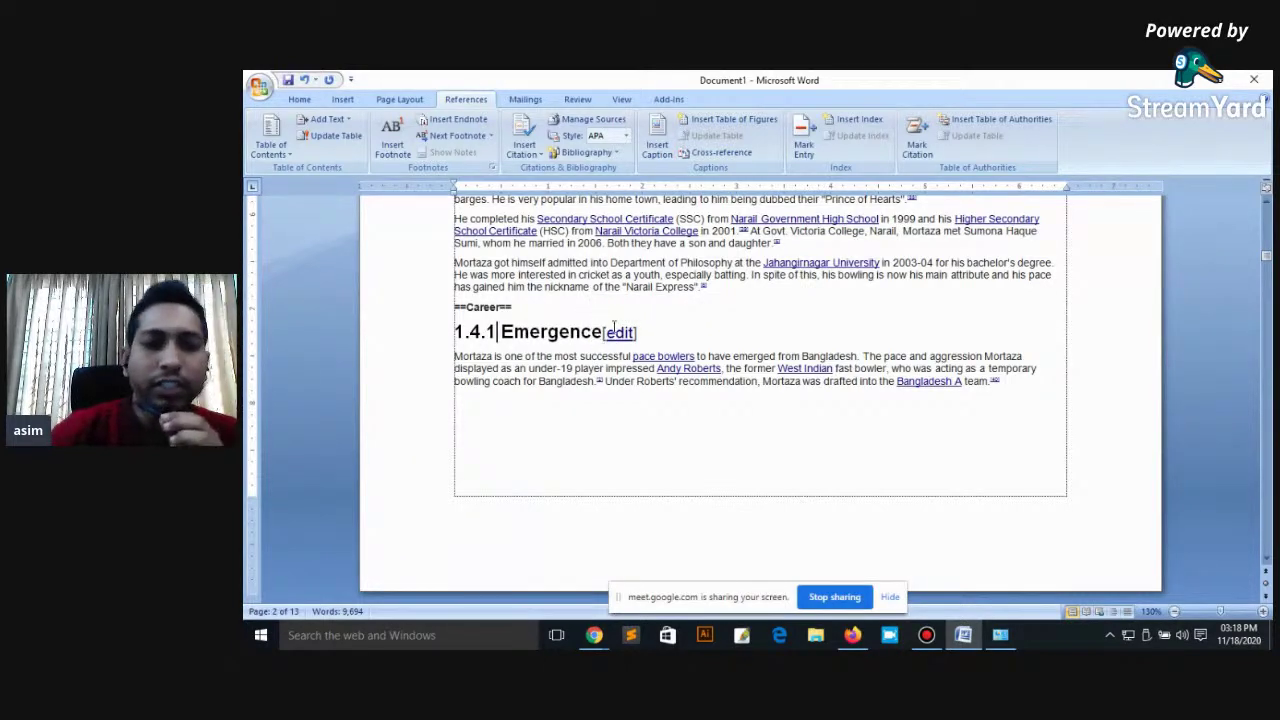
drag(646, 332, 454, 332)
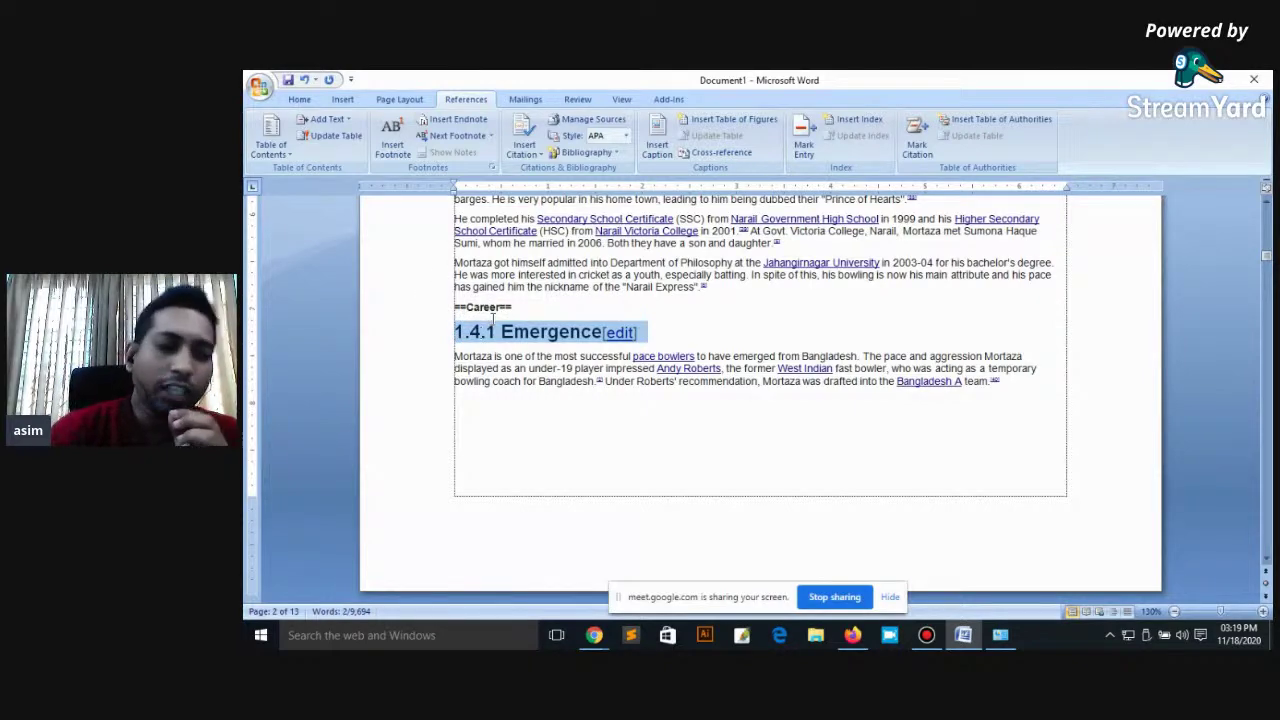
scroll(470, 310, up, 4)
scroll(485, 315, up, 1)
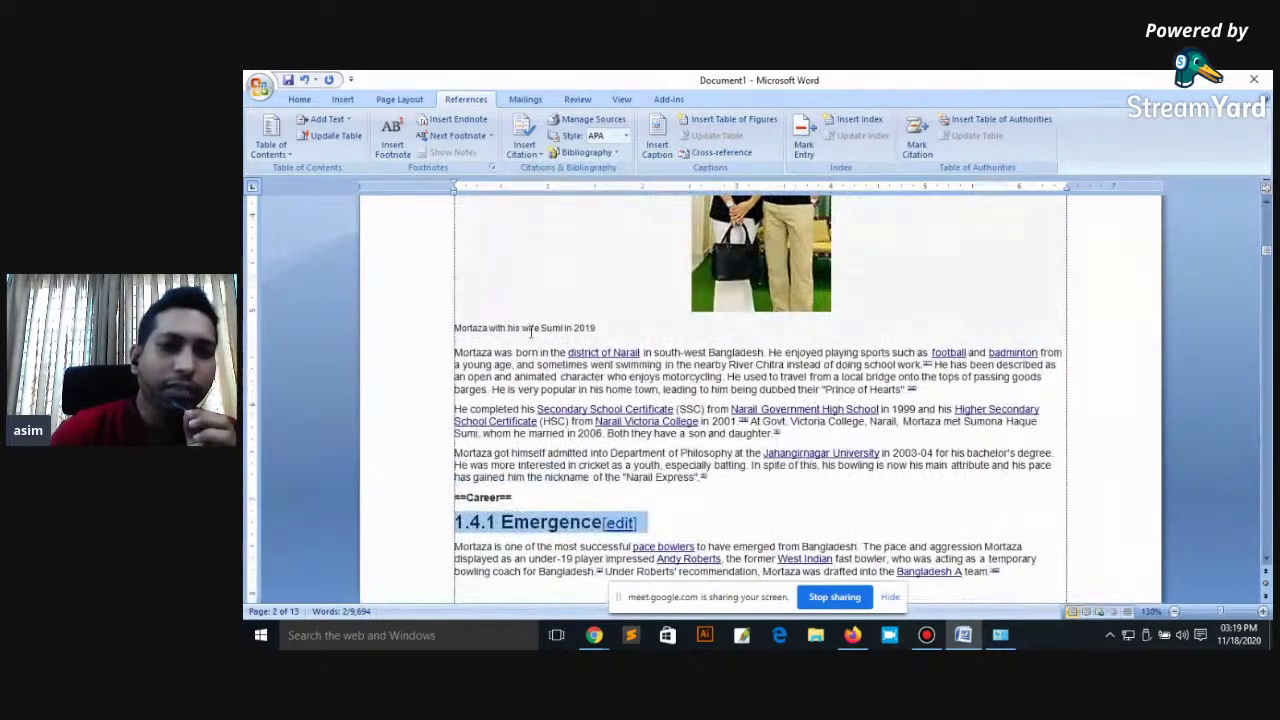
scroll(498, 325, up, 4)
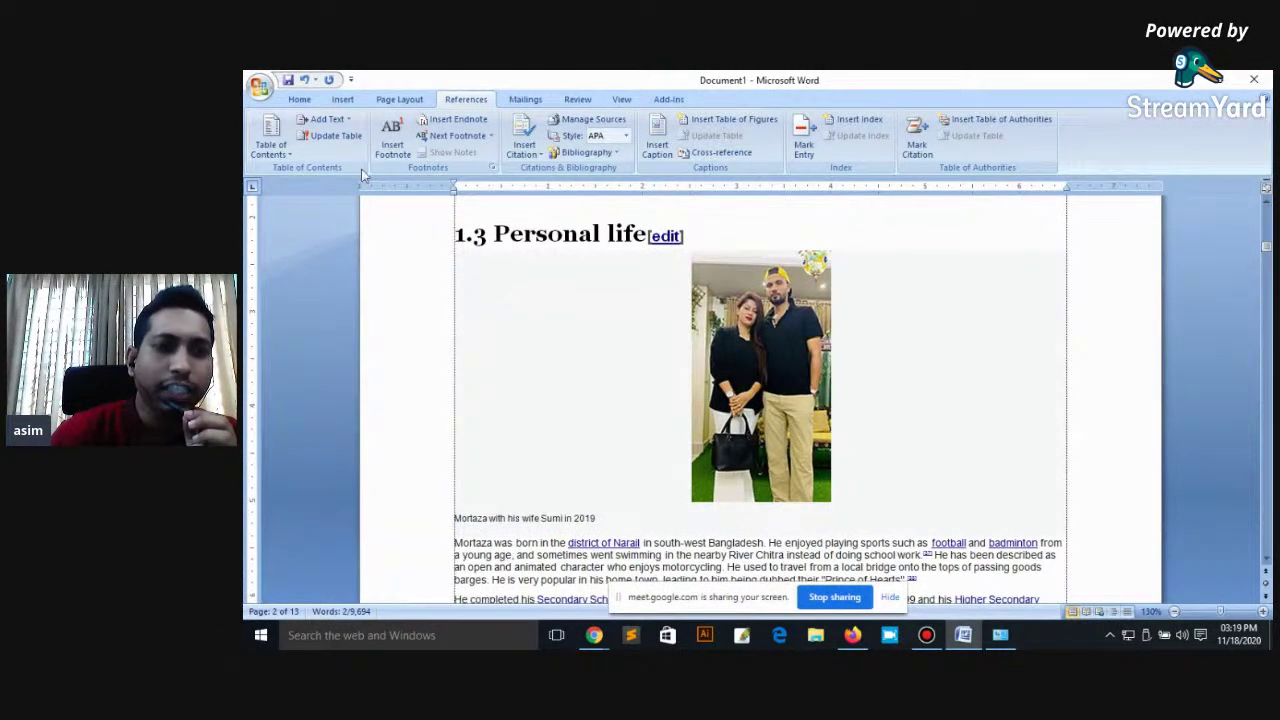
click(289, 158)
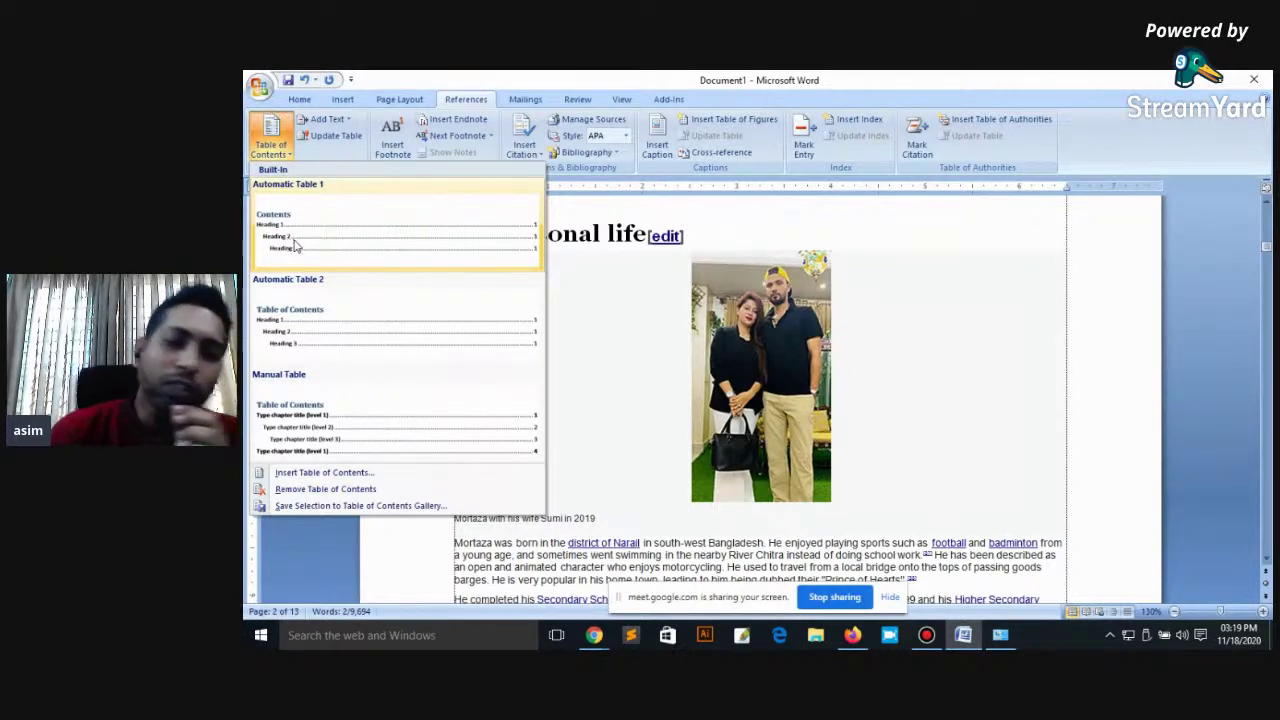
click(600, 248)
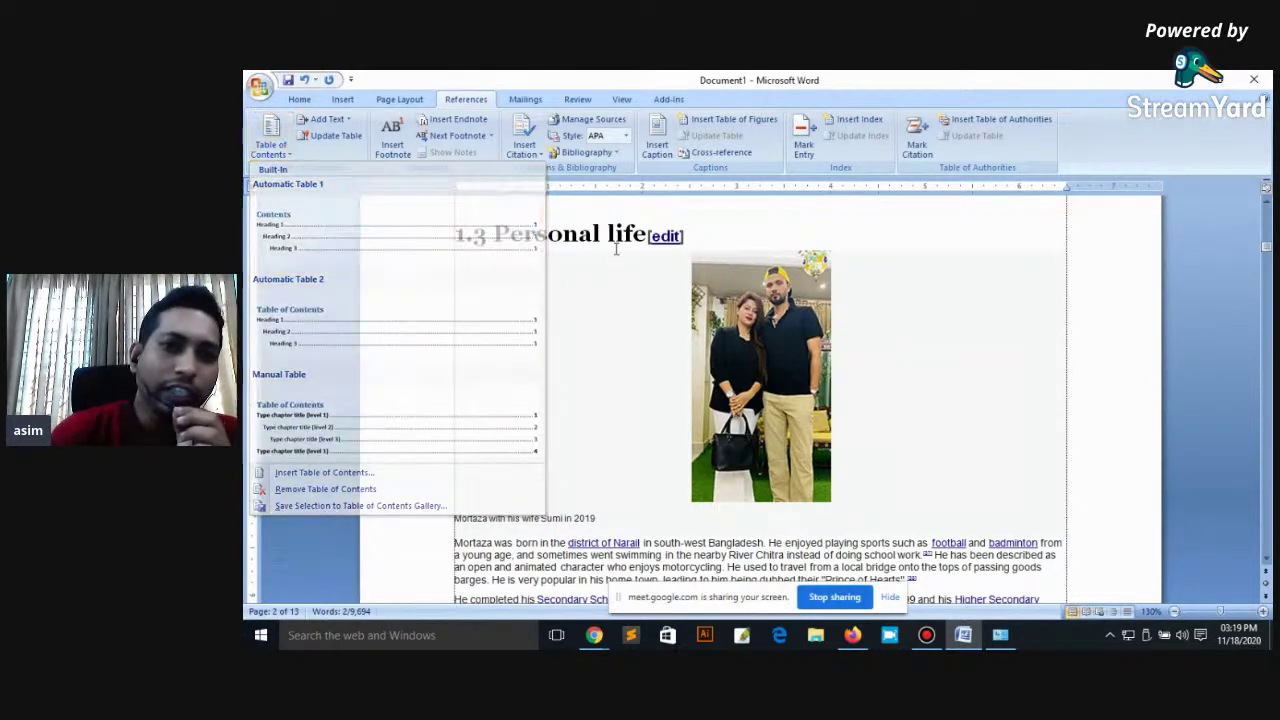
Step: Change 1.4.1 Emergence from Level 3 to a Level 2 contents entry
scroll(576, 356, down, 10)
triple_click(550, 332)
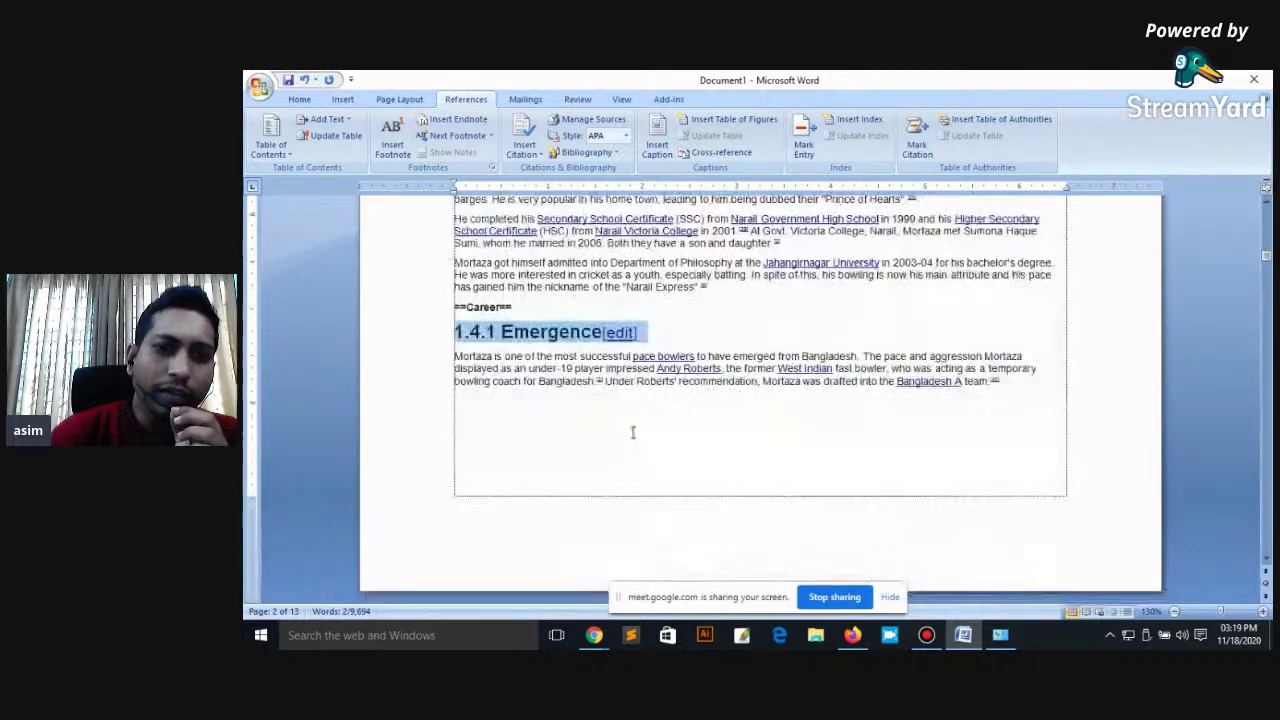
click(349, 119)
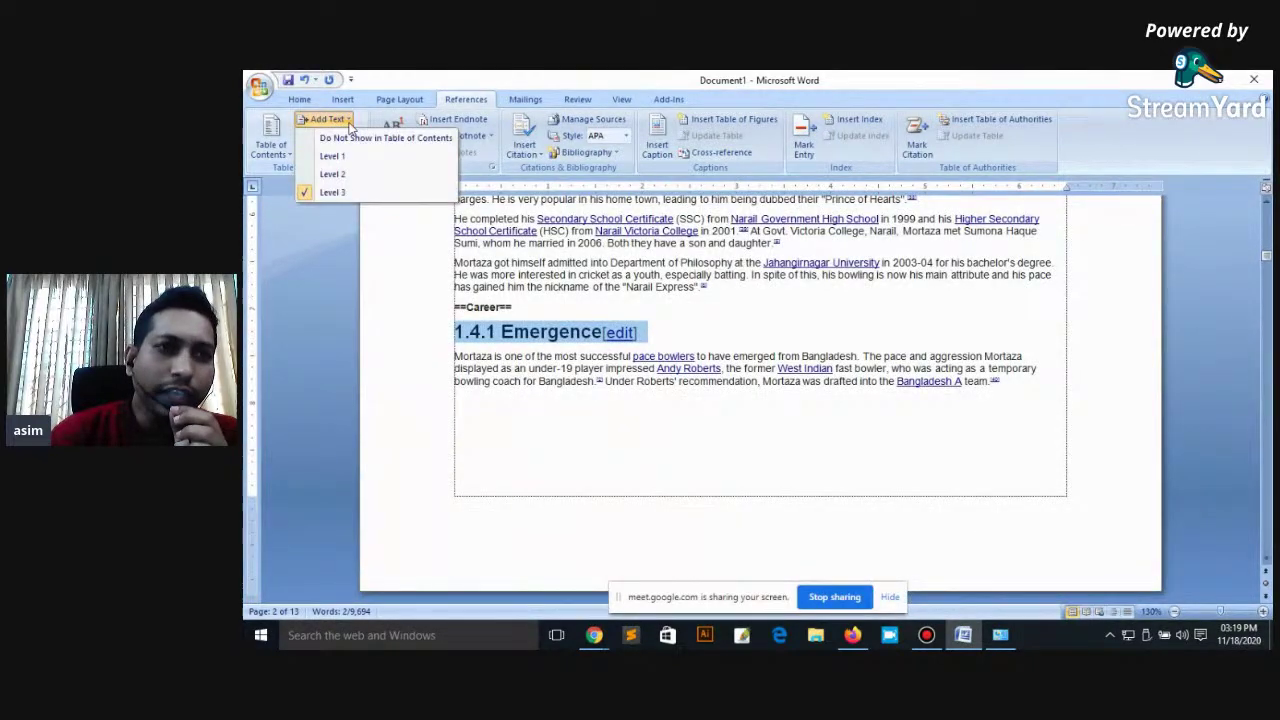
click(358, 176)
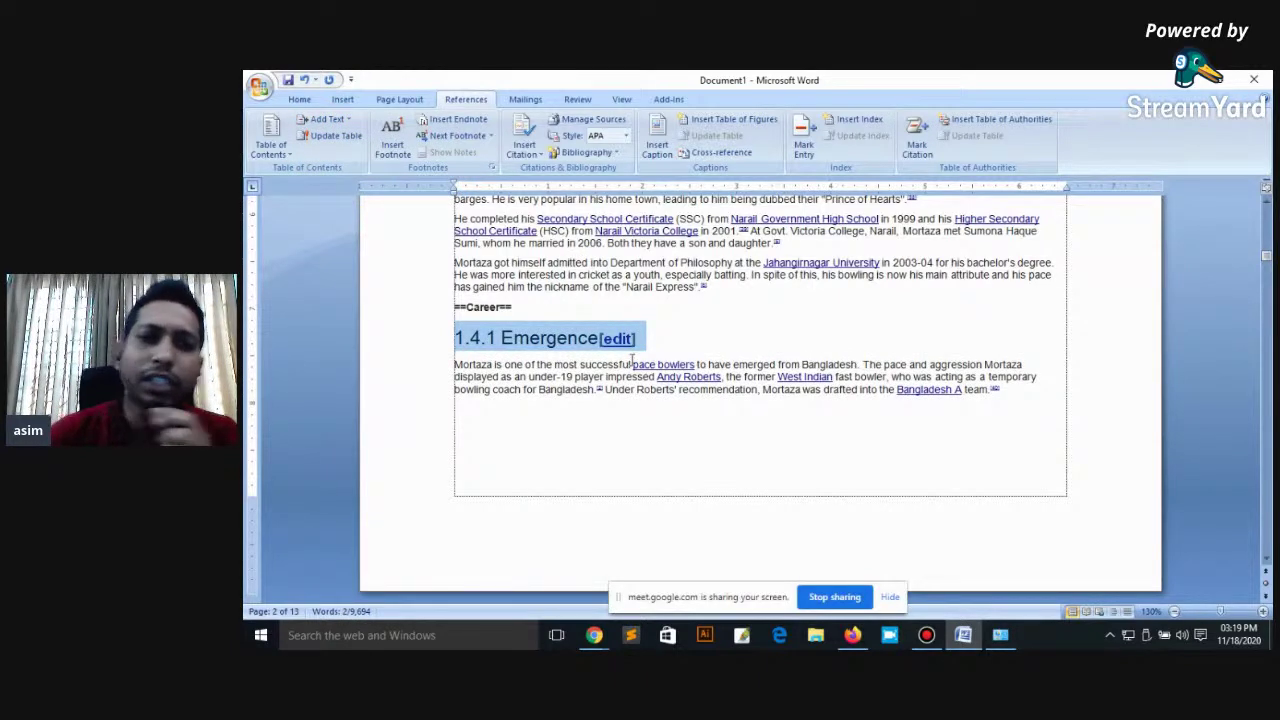
scroll(661, 351, down, 3)
scroll(661, 351, down, 4)
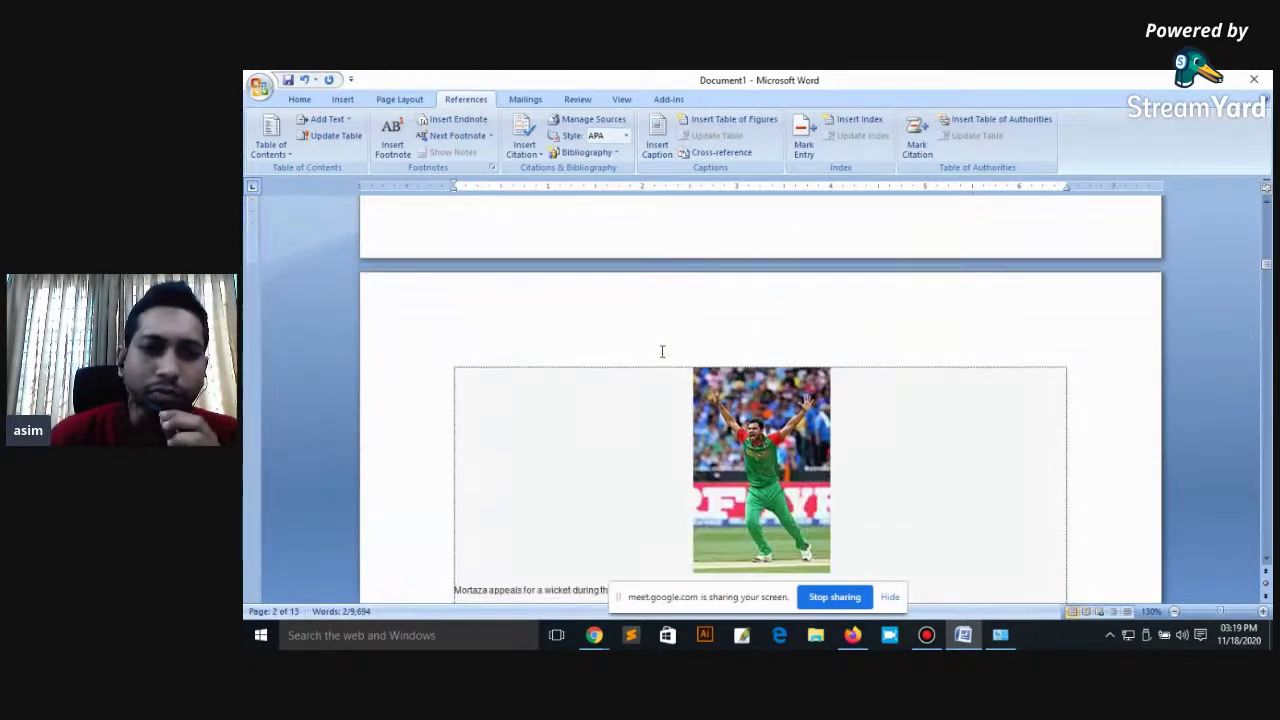
Step: Check the 2.1 Injury problems level, then make 2.2 Success a Level 1 contents entry
scroll(661, 351, down, 4)
scroll(661, 351, down, 4)
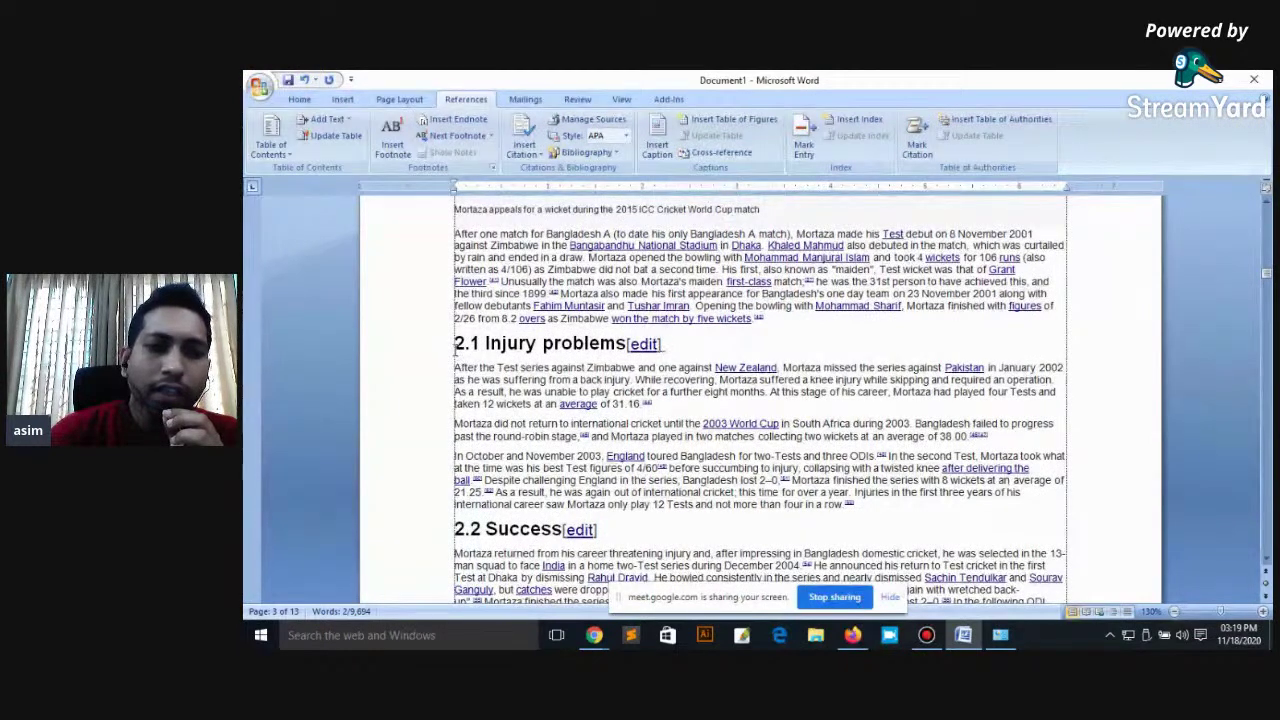
click(451, 346)
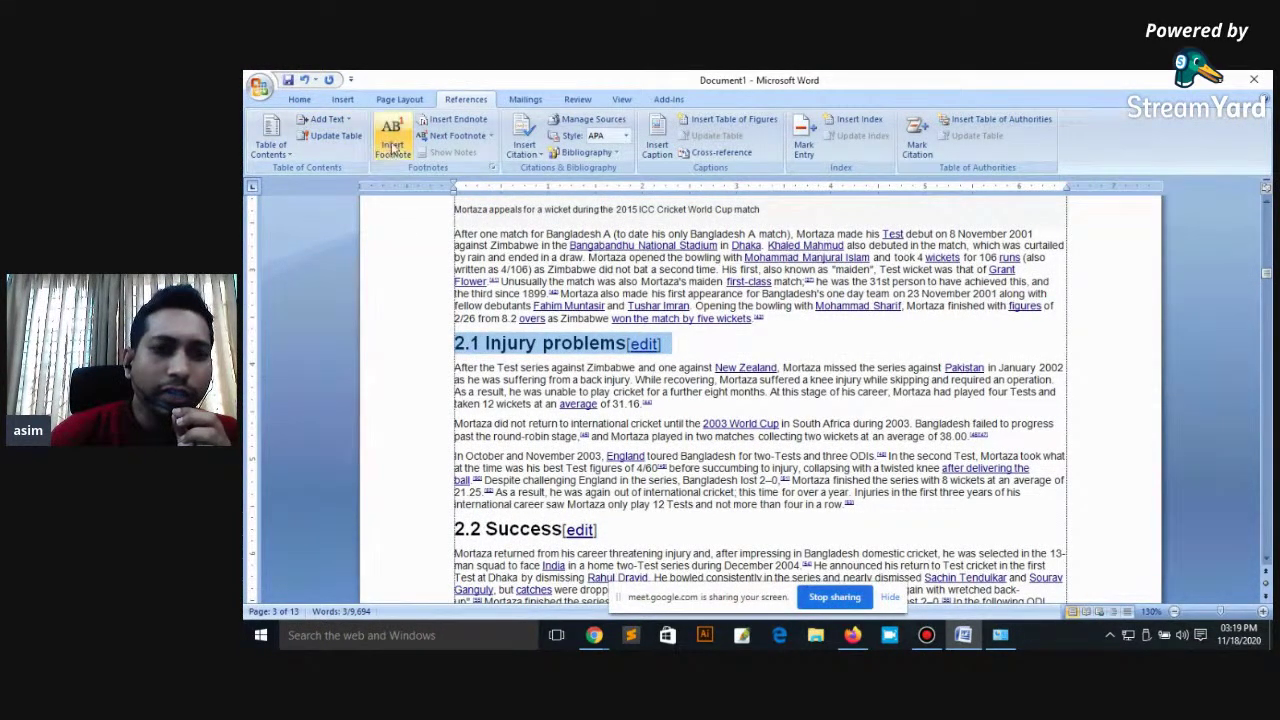
click(349, 120)
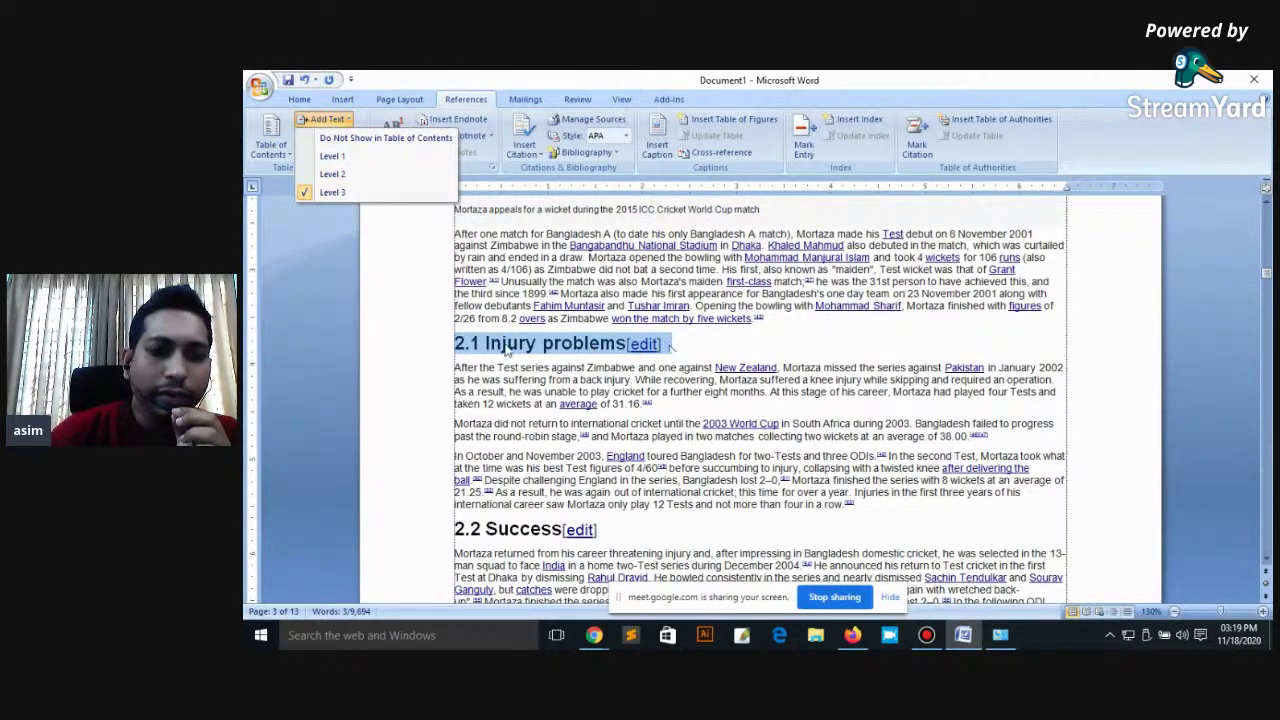
click(332, 157)
scroll(650, 360, down, 5)
click(441, 373)
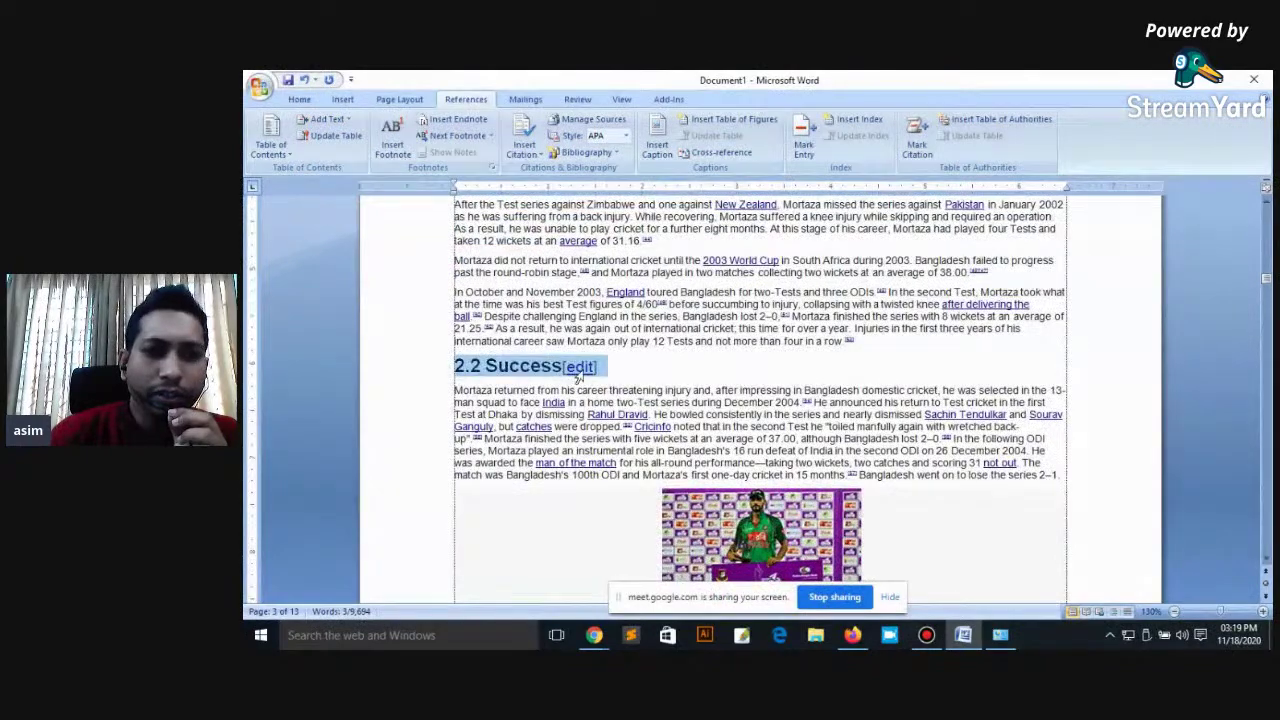
click(326, 119)
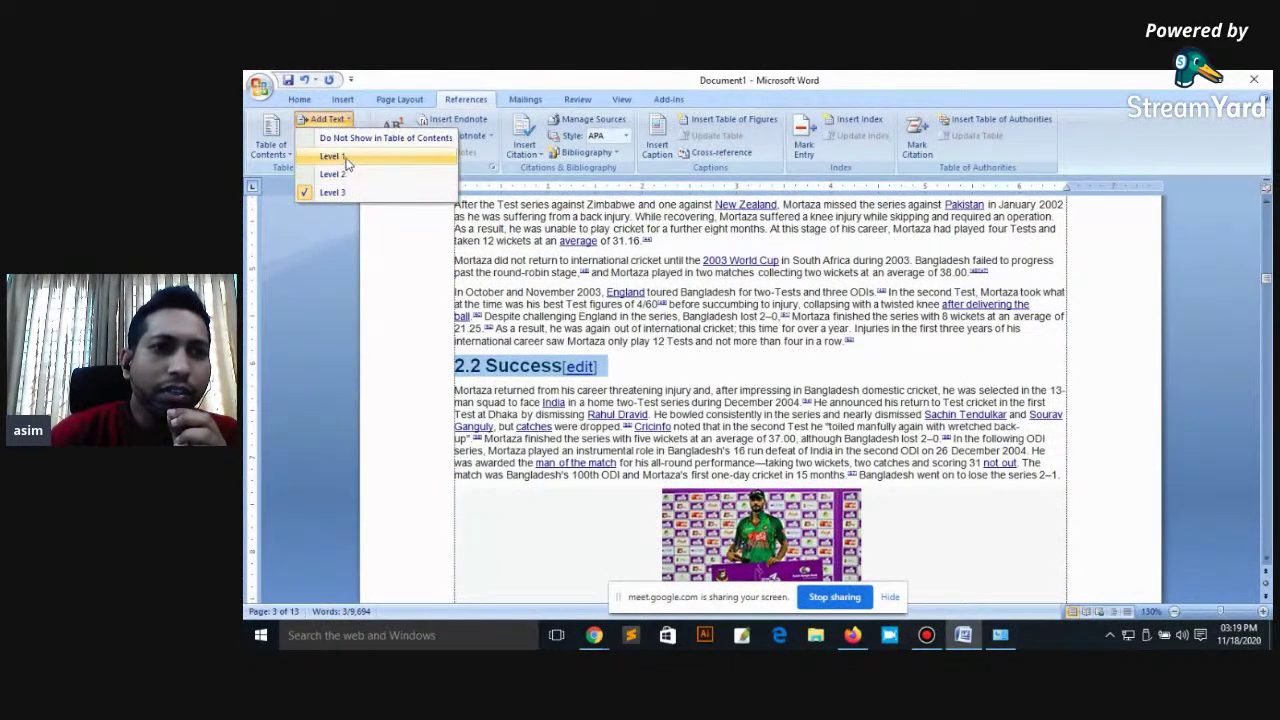
click(346, 158)
Step: Assign a contents level to the 3.1 Further injury heading
scroll(640, 354, down, 5)
scroll(640, 354, down, 5)
scroll(620, 360, down, 5)
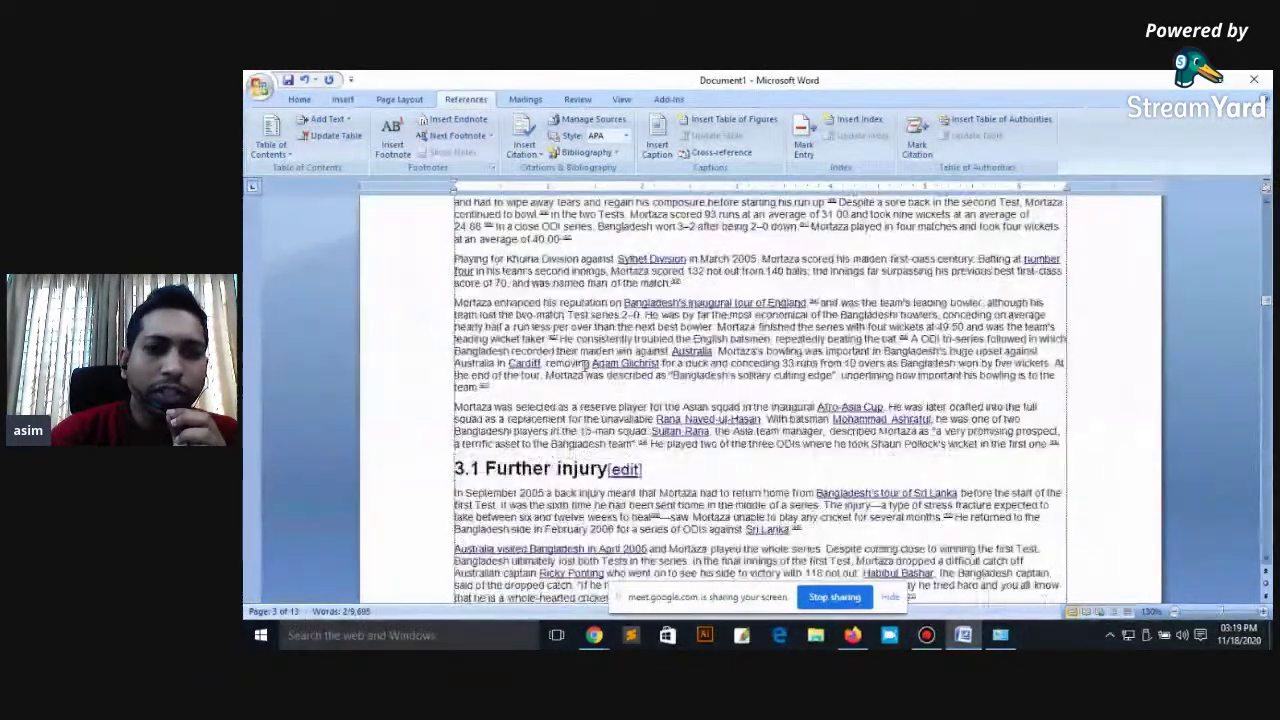
scroll(585, 363, down, 3)
drag(455, 374, 650, 374)
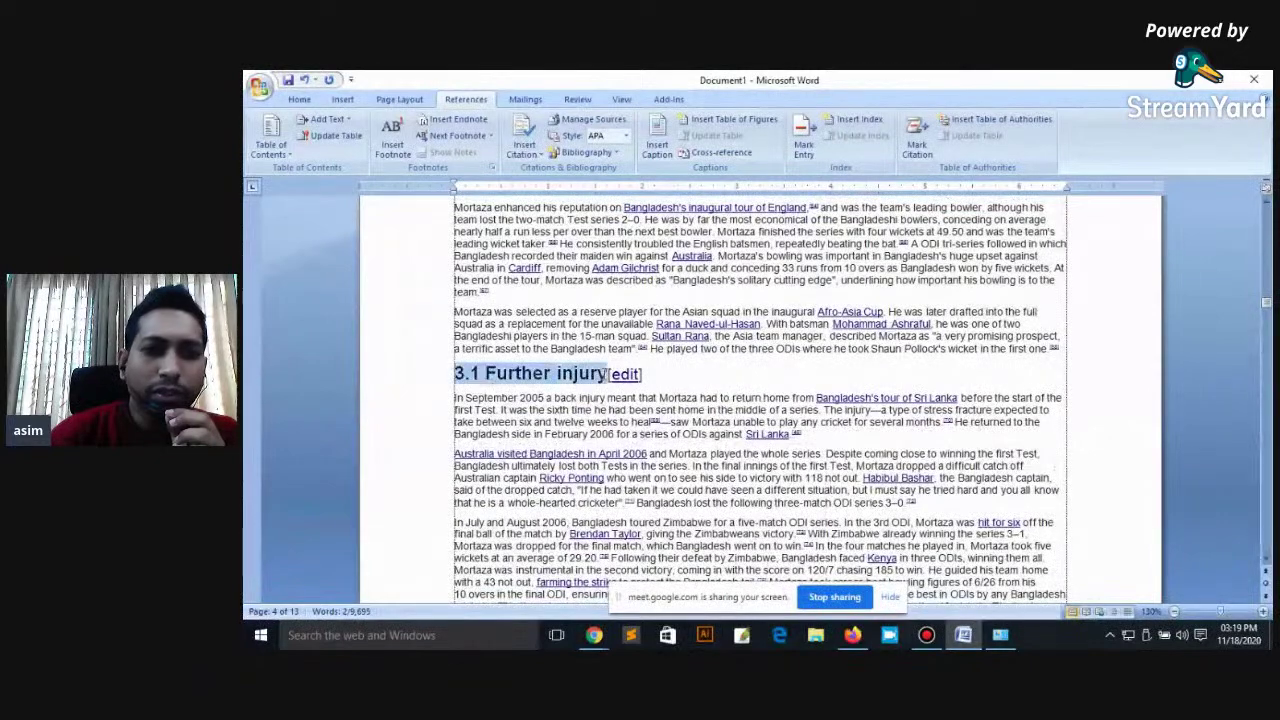
click(335, 120)
click(346, 170)
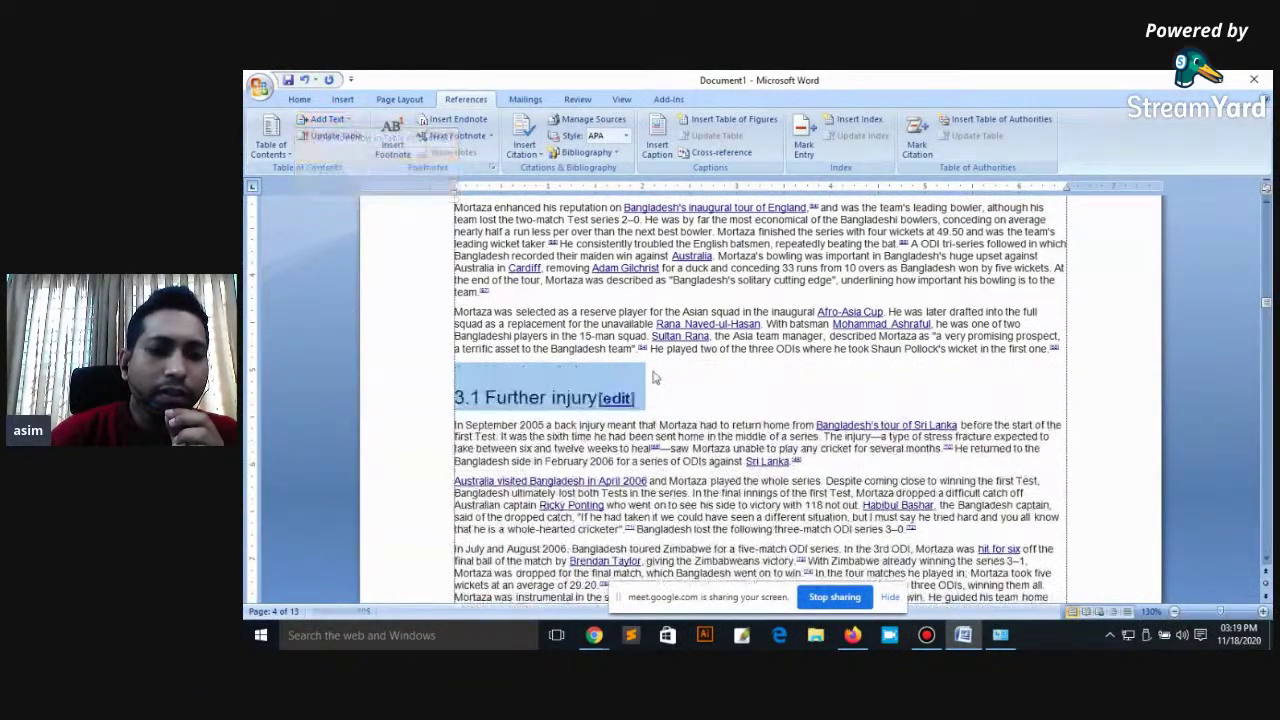
Step: Insert a page break so the 3.2 heading starts on a new page
scroll(655, 377, down, 5)
scroll(600, 330, down, 5)
drag(456, 290, 585, 287)
click(453, 286)
key(ctrl+Return)
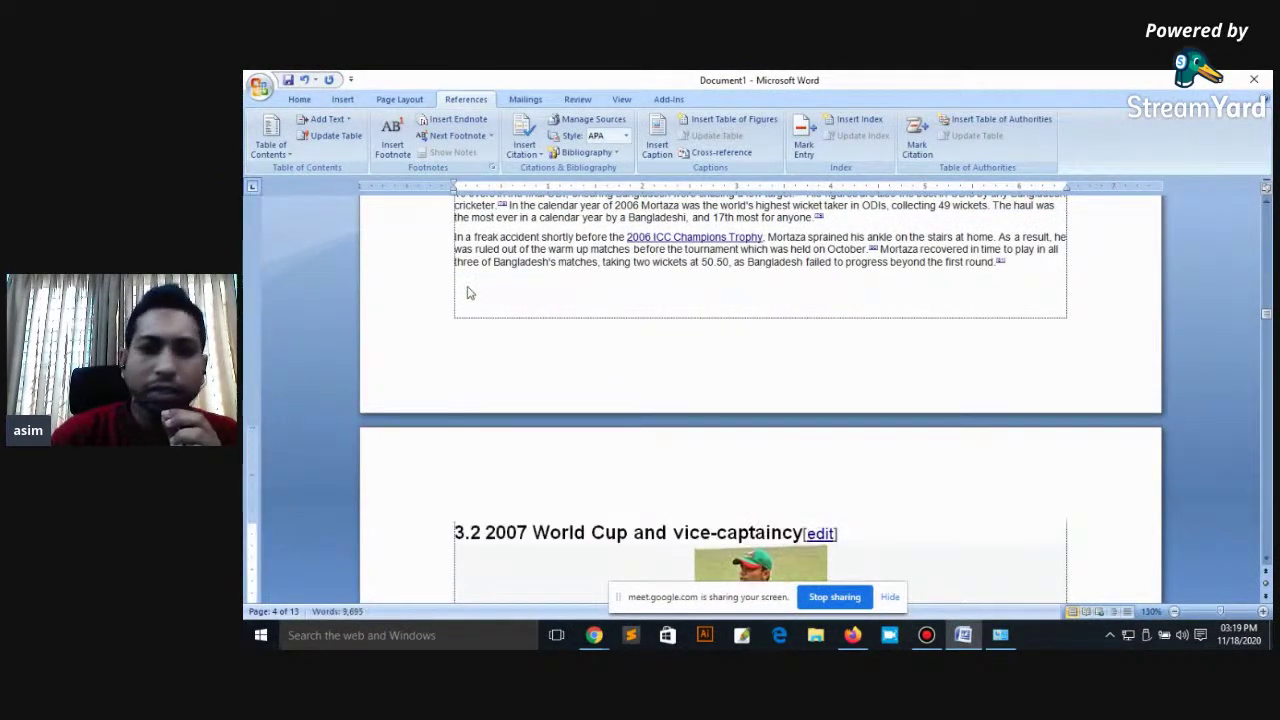
Step: Make the 3.2 2007 World Cup and vice-captaincy heading a Level 1 contents entry
scroll(469, 300, down, 5)
scroll(469, 320, down, 1)
drag(455, 294, 836, 295)
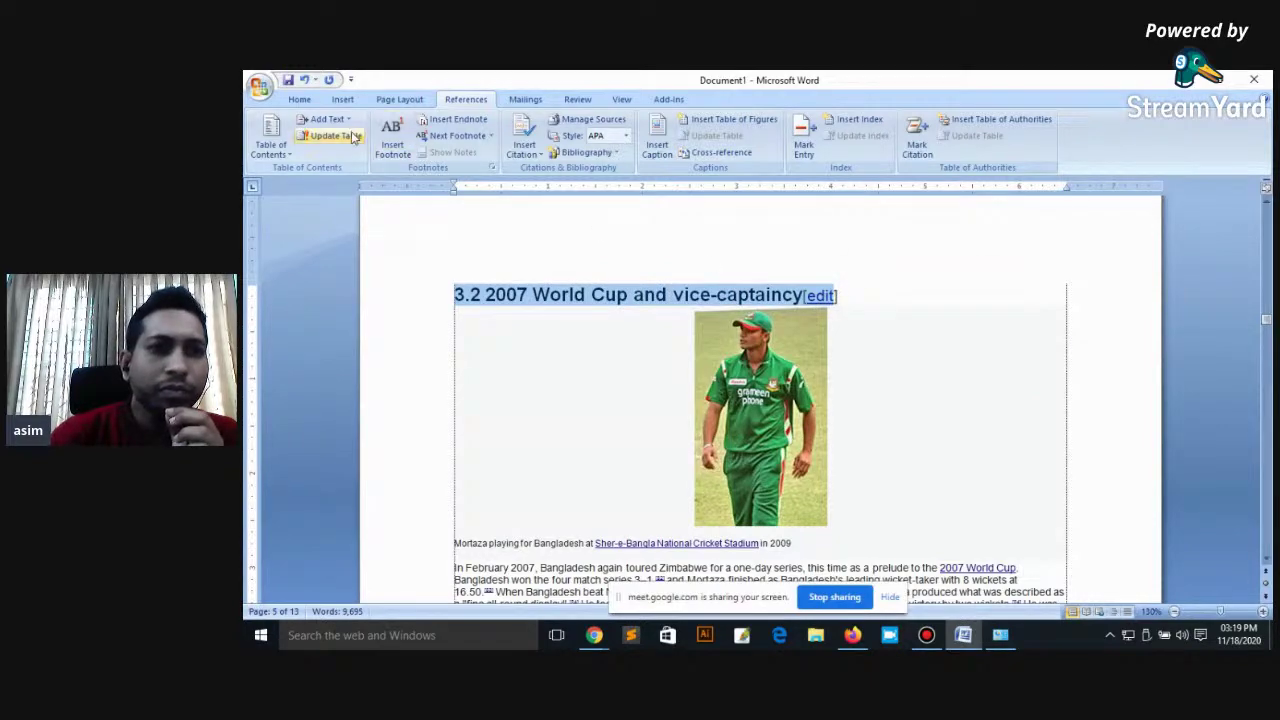
click(325, 119)
click(348, 157)
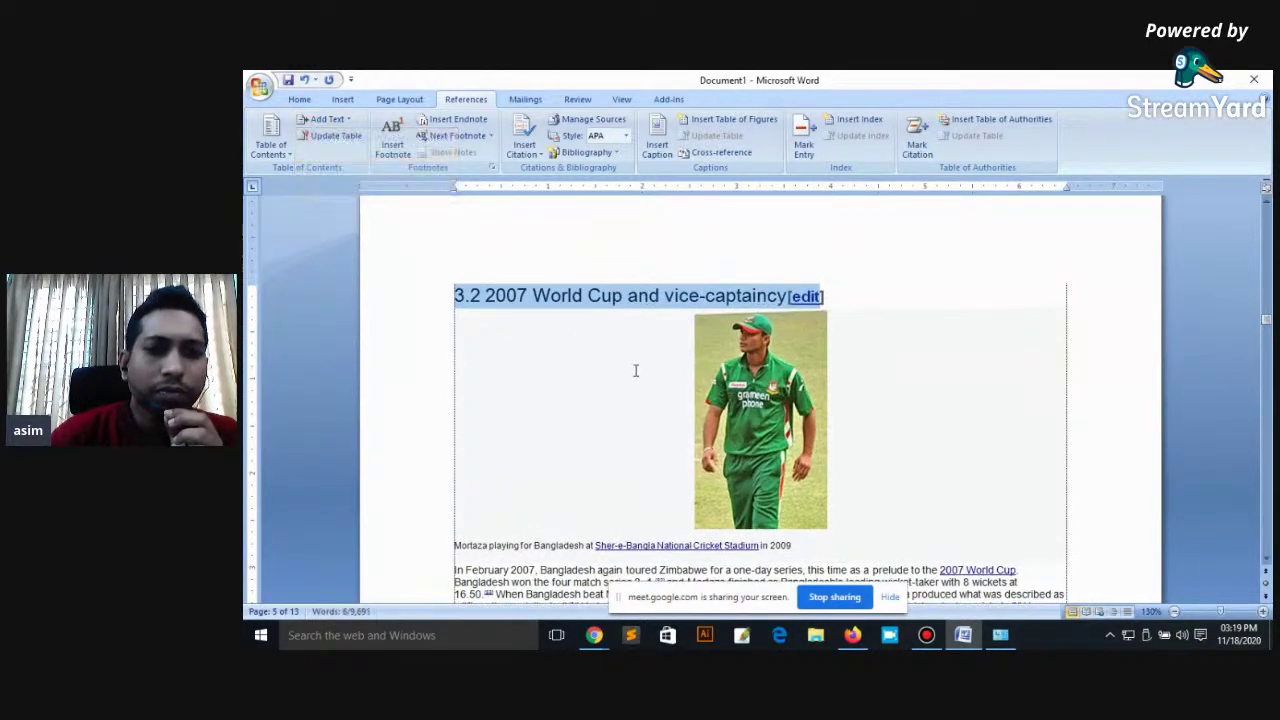
scroll(640, 370, down, 3)
scroll(640, 375, down, 4)
scroll(646, 382, down, 4)
scroll(646, 382, down, 5)
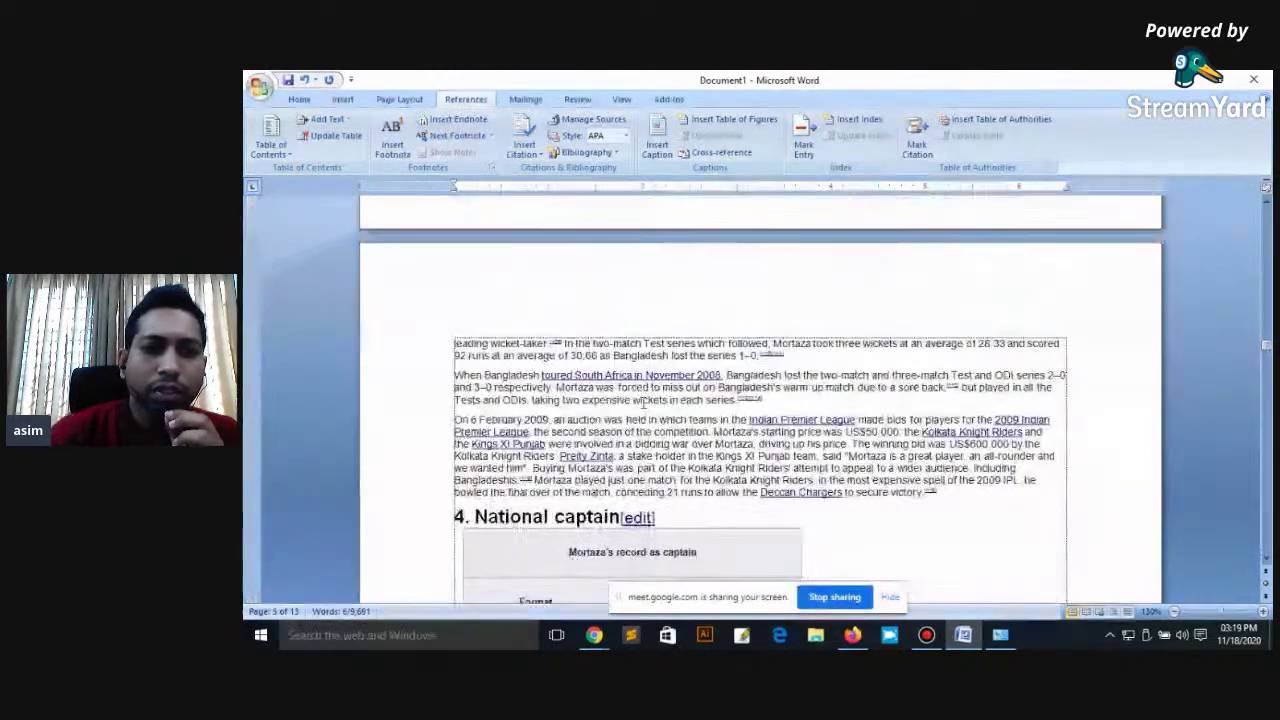
Step: Assign a contents level to the 4. National captain heading
scroll(550, 360, down, 3)
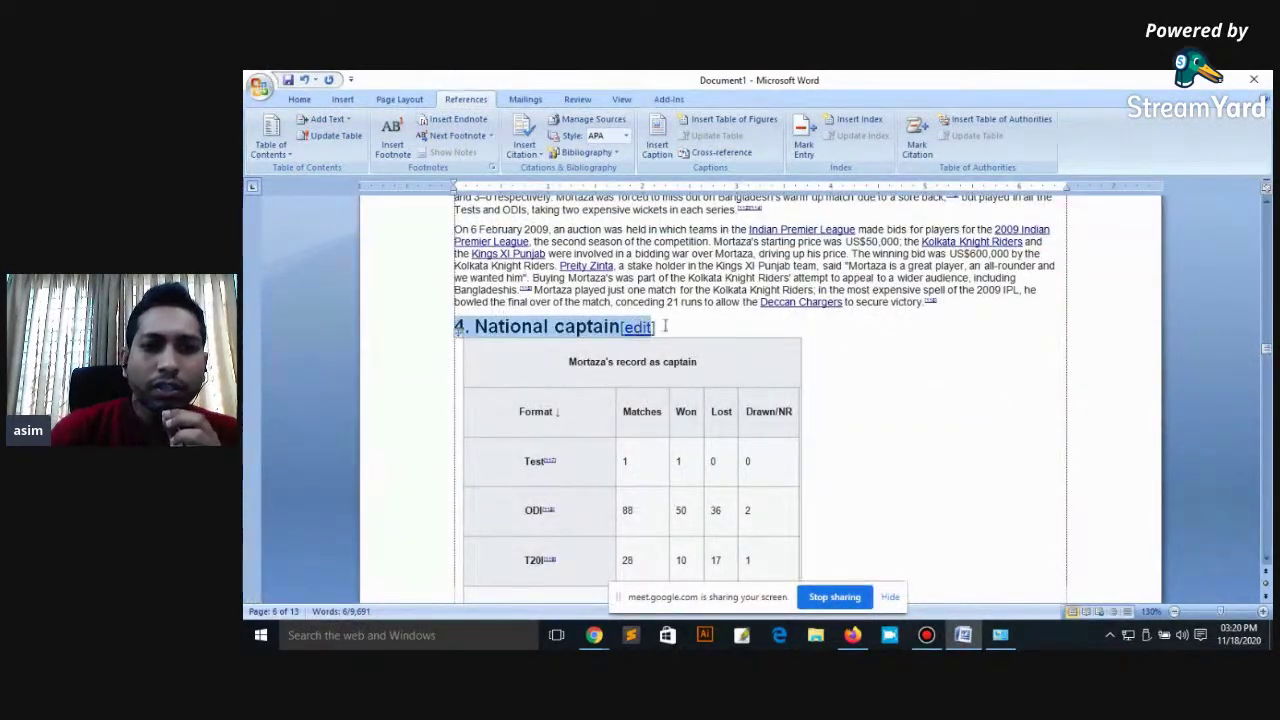
drag(566, 326, 658, 327)
click(327, 119)
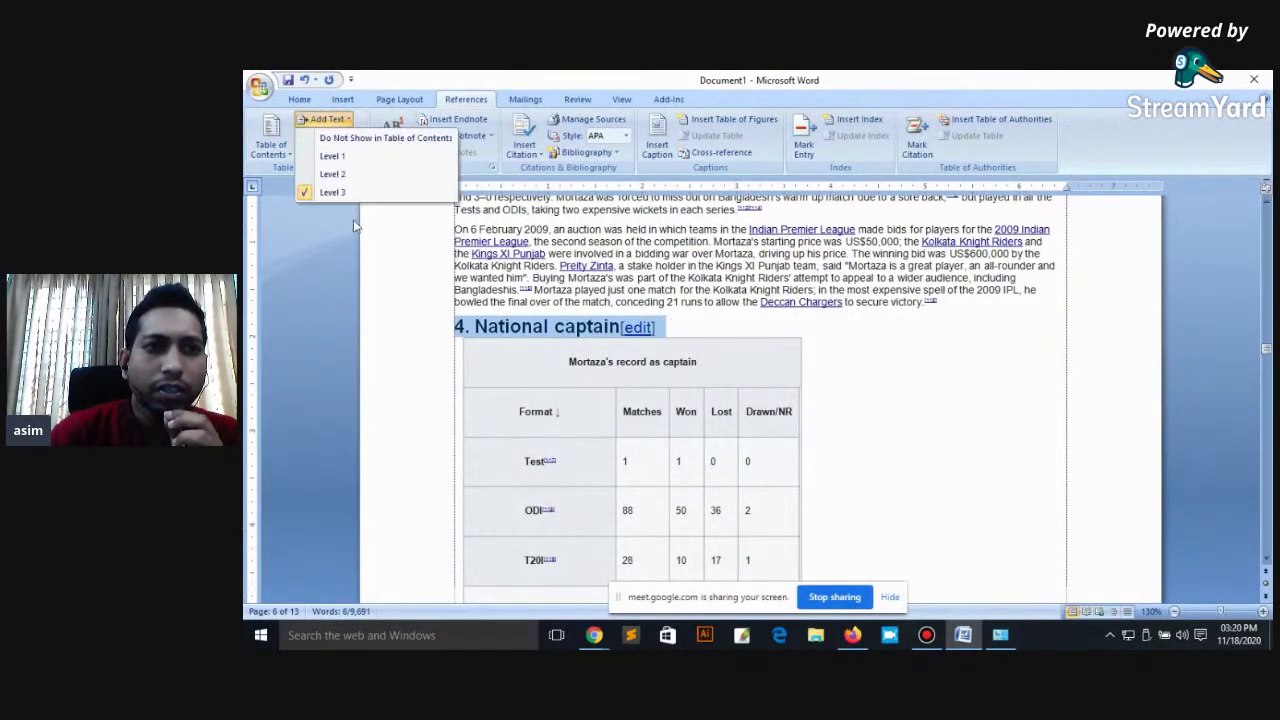
click(332, 156)
Step: Make the 4.1 Struggles with injury heading a Level 1 contents entry
scroll(593, 360, down, 4)
scroll(593, 360, down, 4)
scroll(593, 360, down, 3)
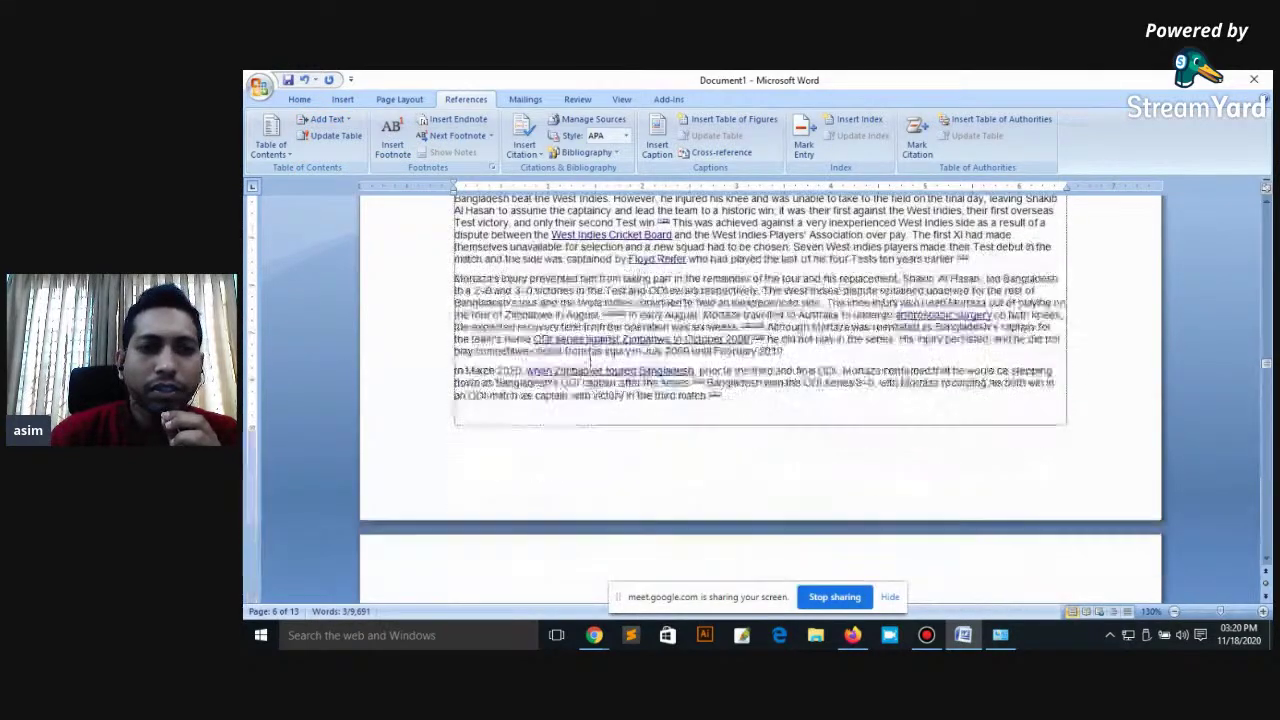
scroll(593, 360, down, 3)
scroll(593, 360, down, 1)
drag(454, 259, 739, 260)
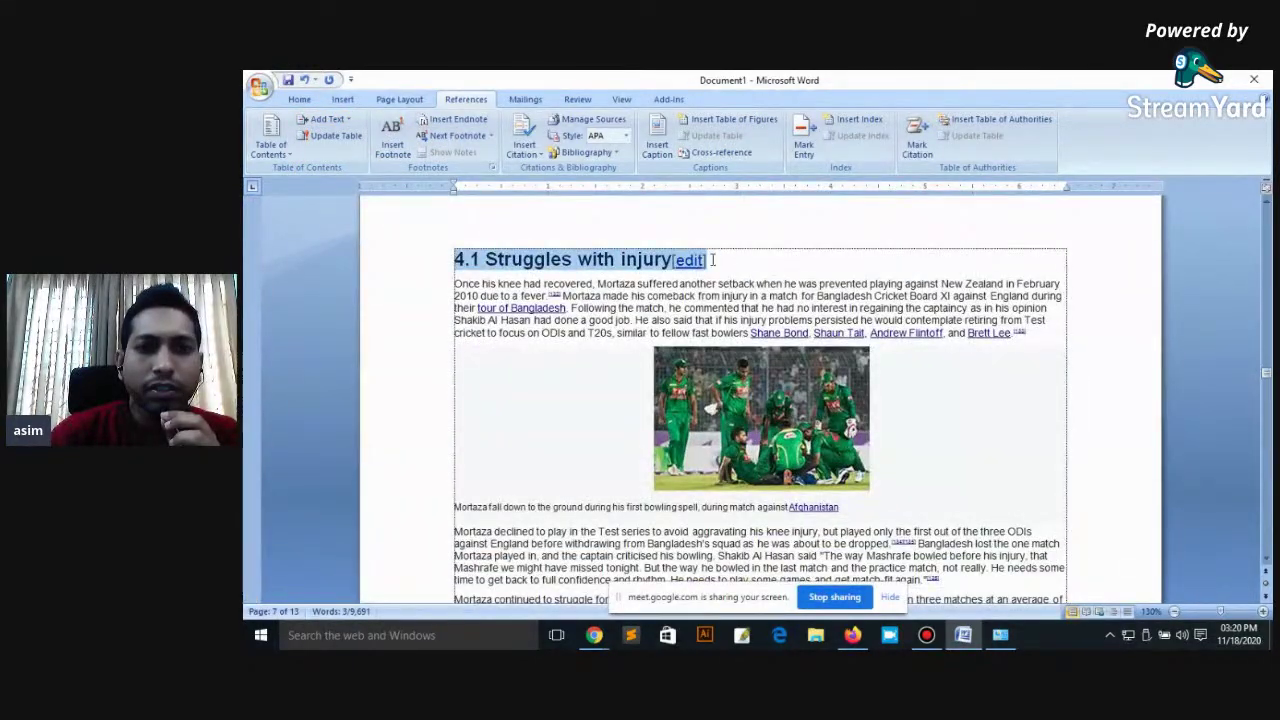
click(327, 119)
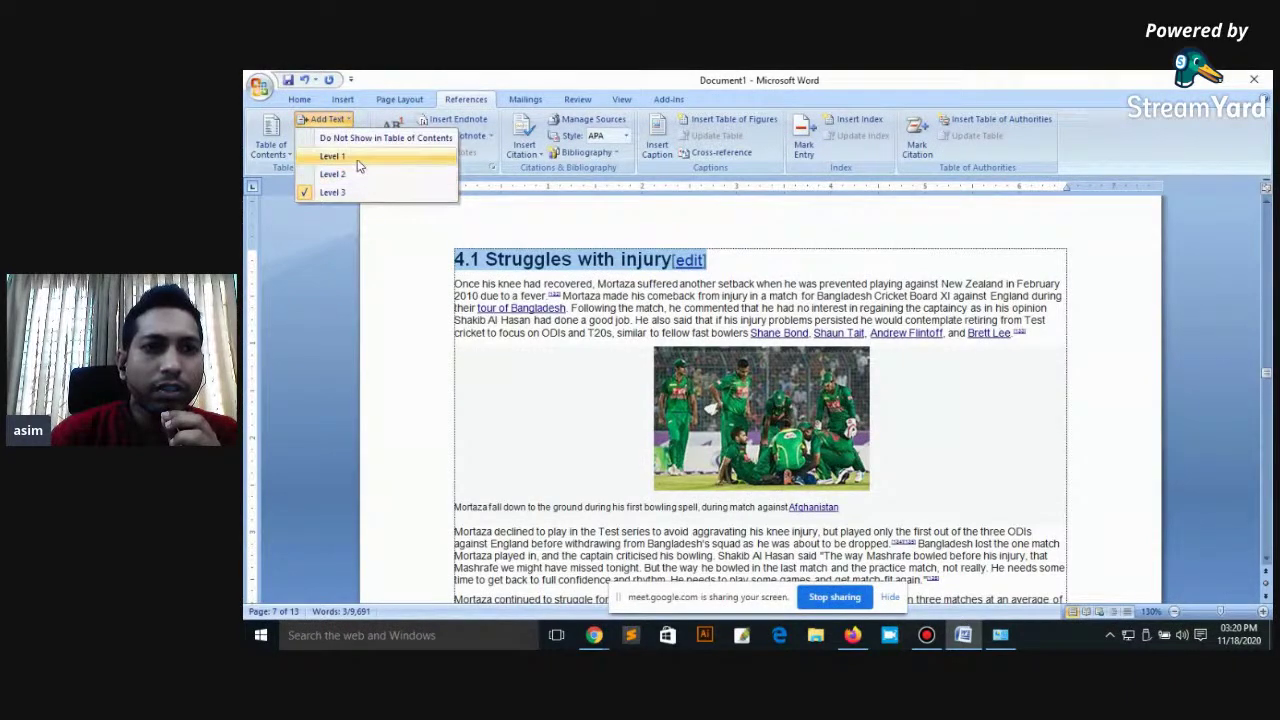
click(358, 162)
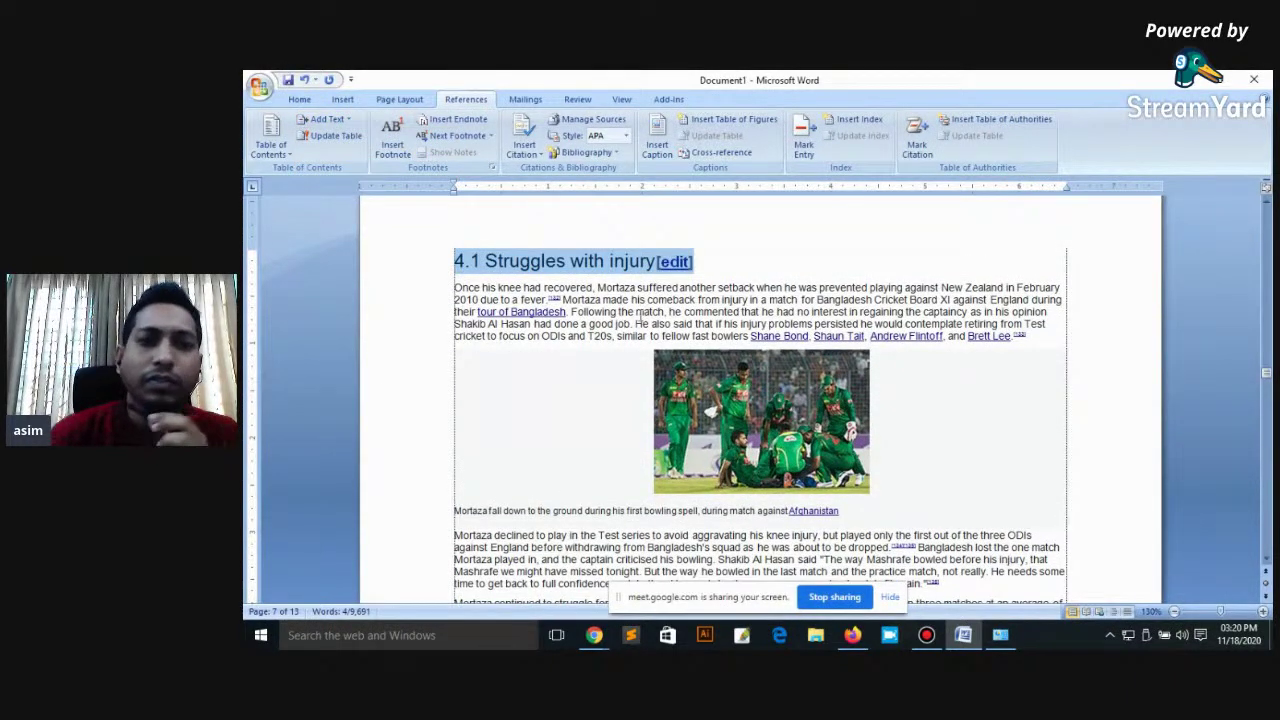
Step: Make the 5.1 2019 Cricket World Cup heading a Level 1 contents entry
scroll(648, 316, down, 3)
scroll(648, 316, down, 5)
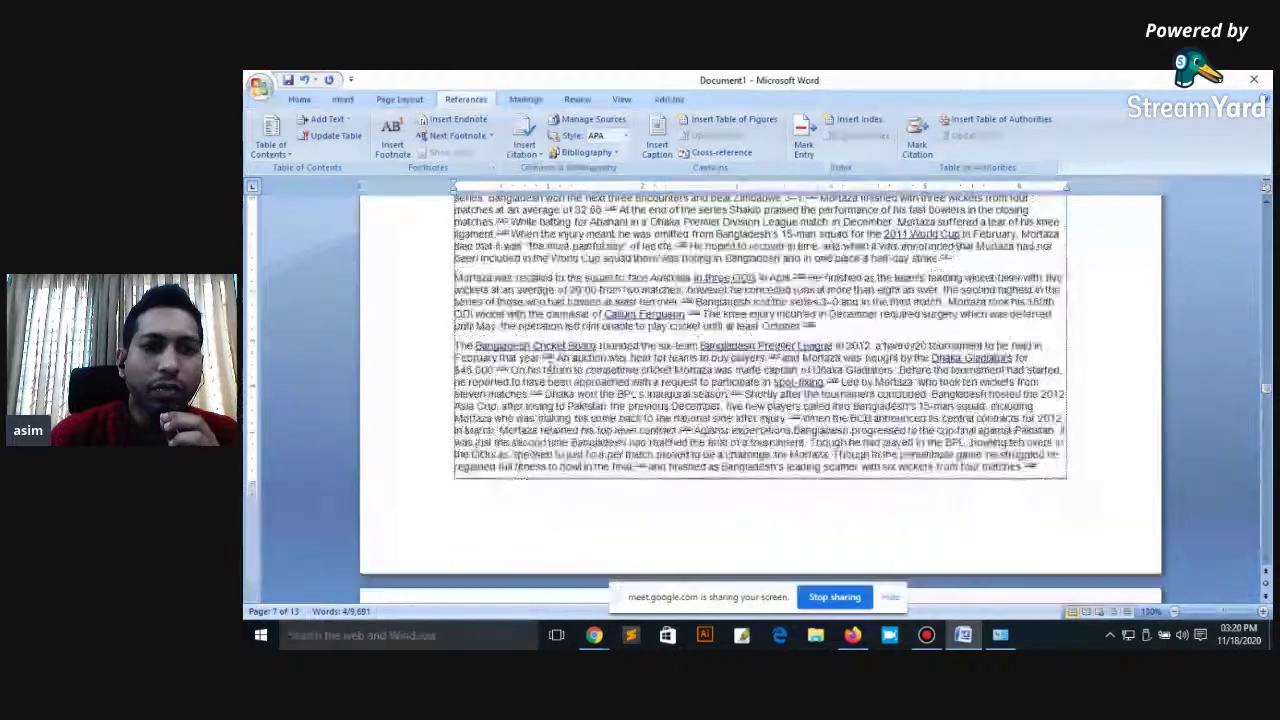
scroll(551, 366, down, 4)
scroll(551, 366, down, 3)
drag(449, 266, 716, 262)
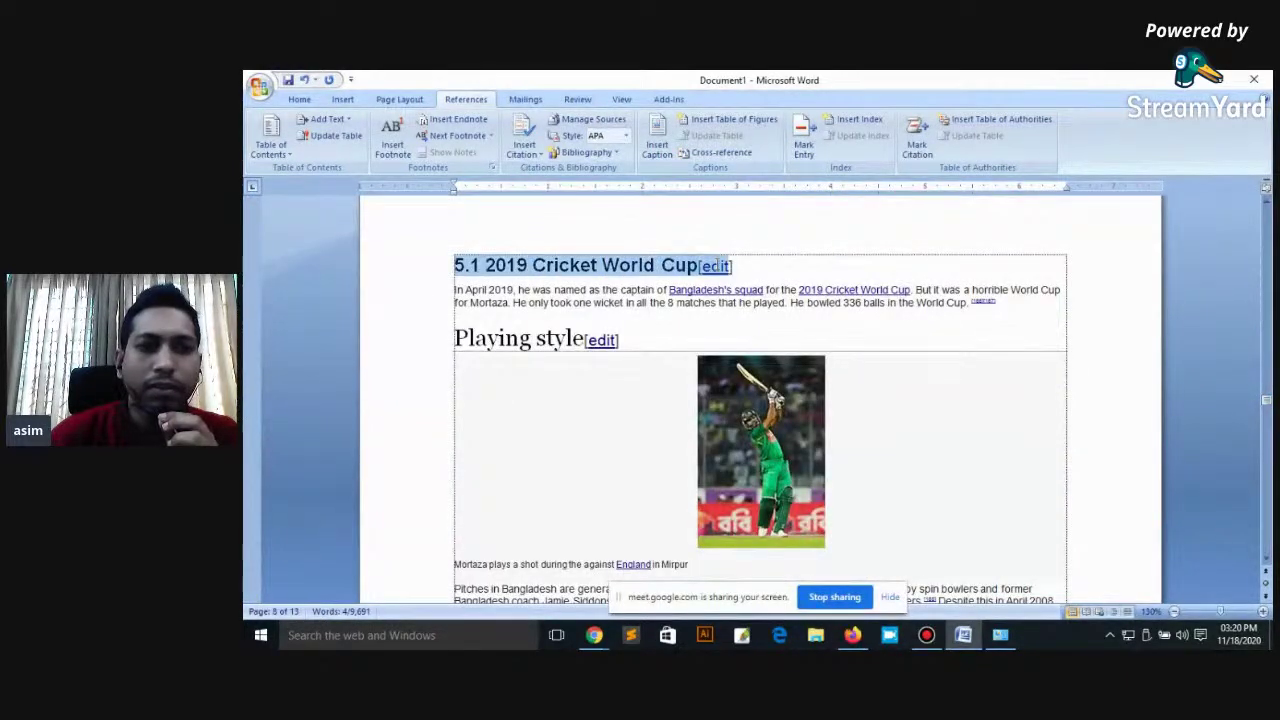
click(327, 119)
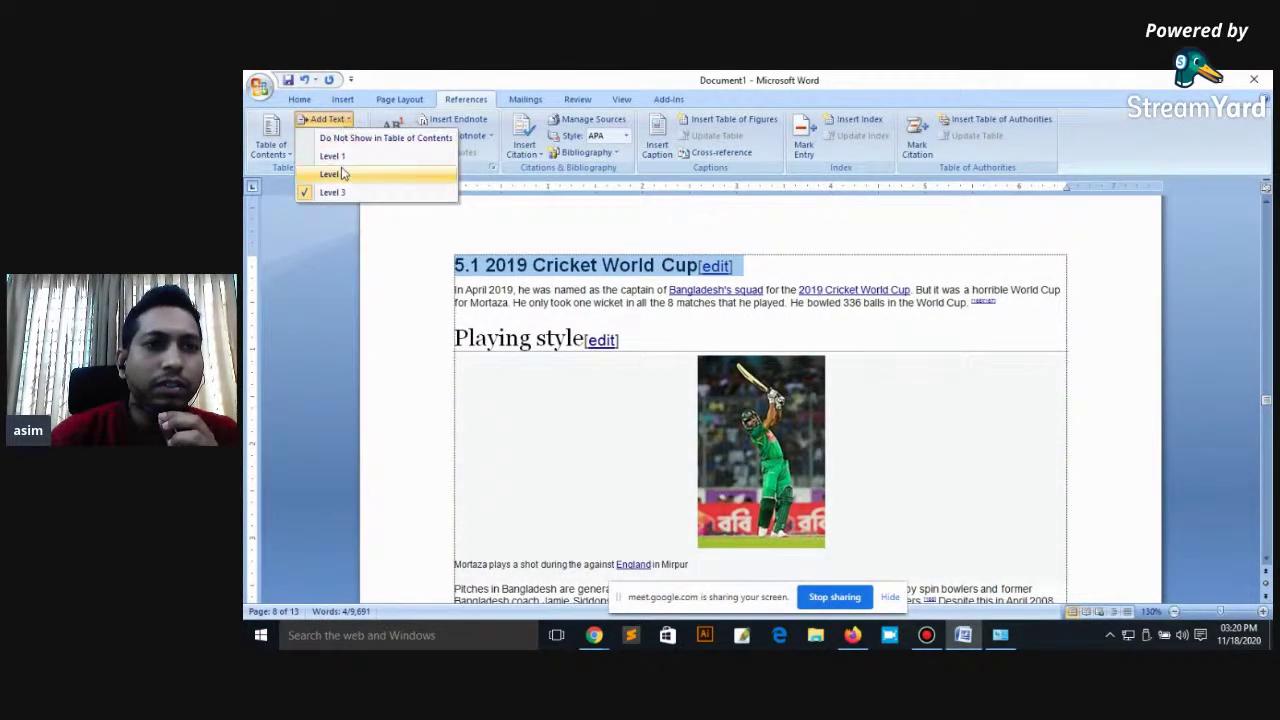
click(331, 157)
click(455, 342)
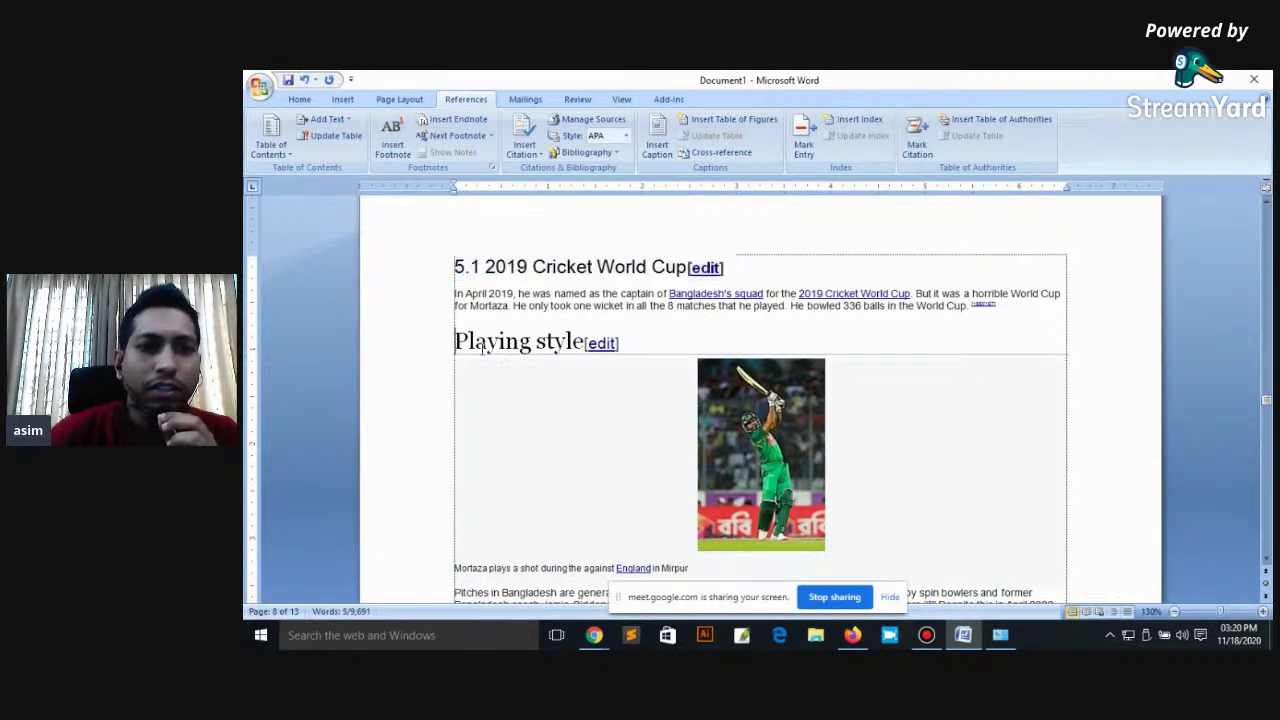
Step: Number Playing style as 5.1.1 and make it a Level 2 contents entry
text(5.)
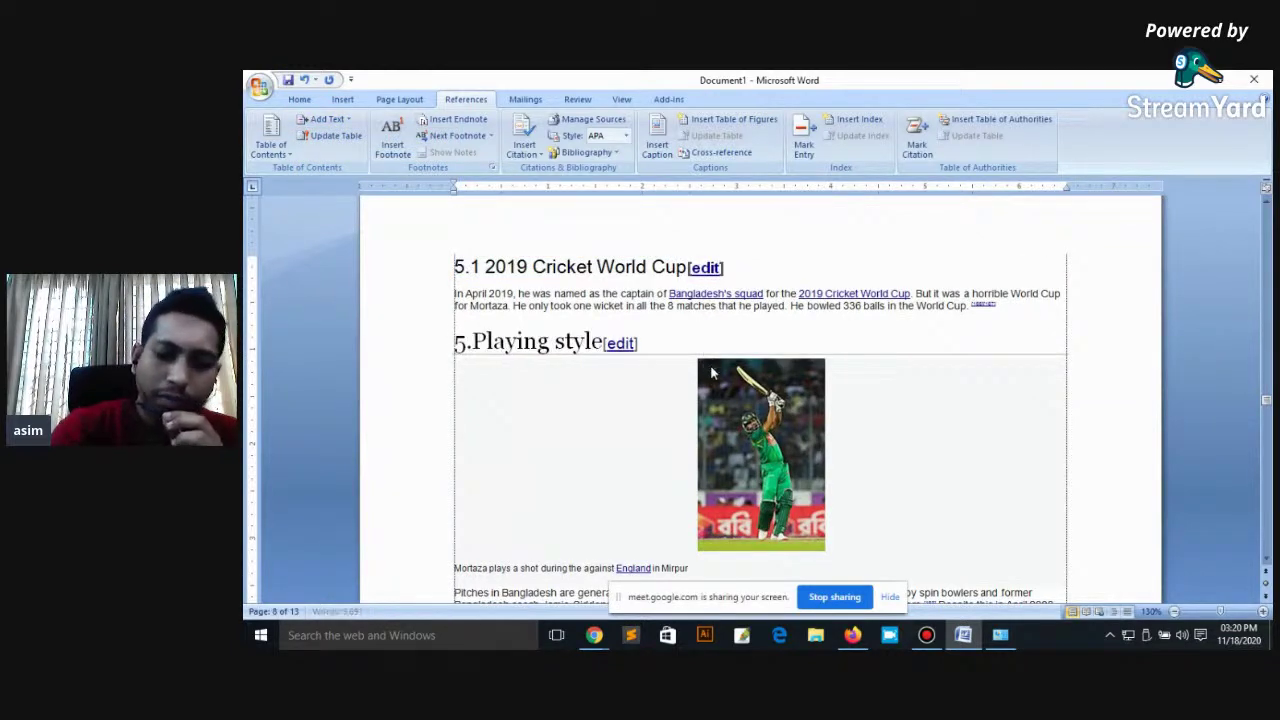
text(1)
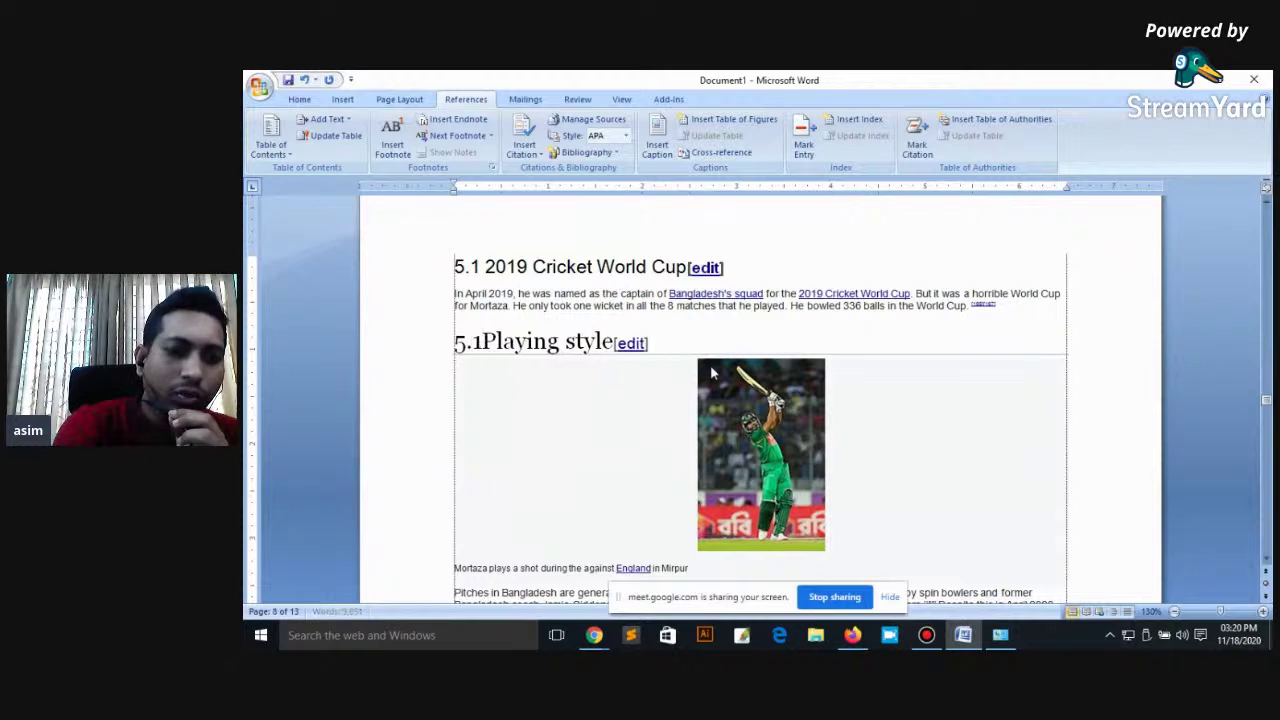
text(.1)
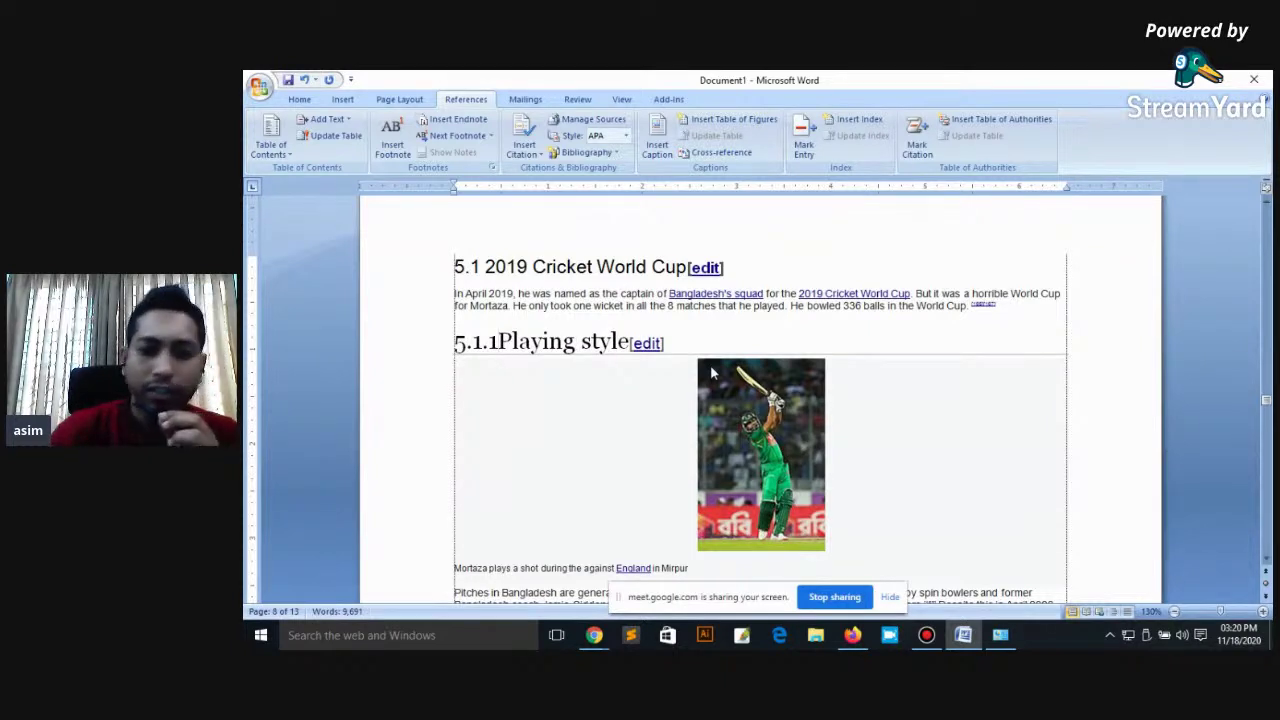
drag(449, 343, 681, 347)
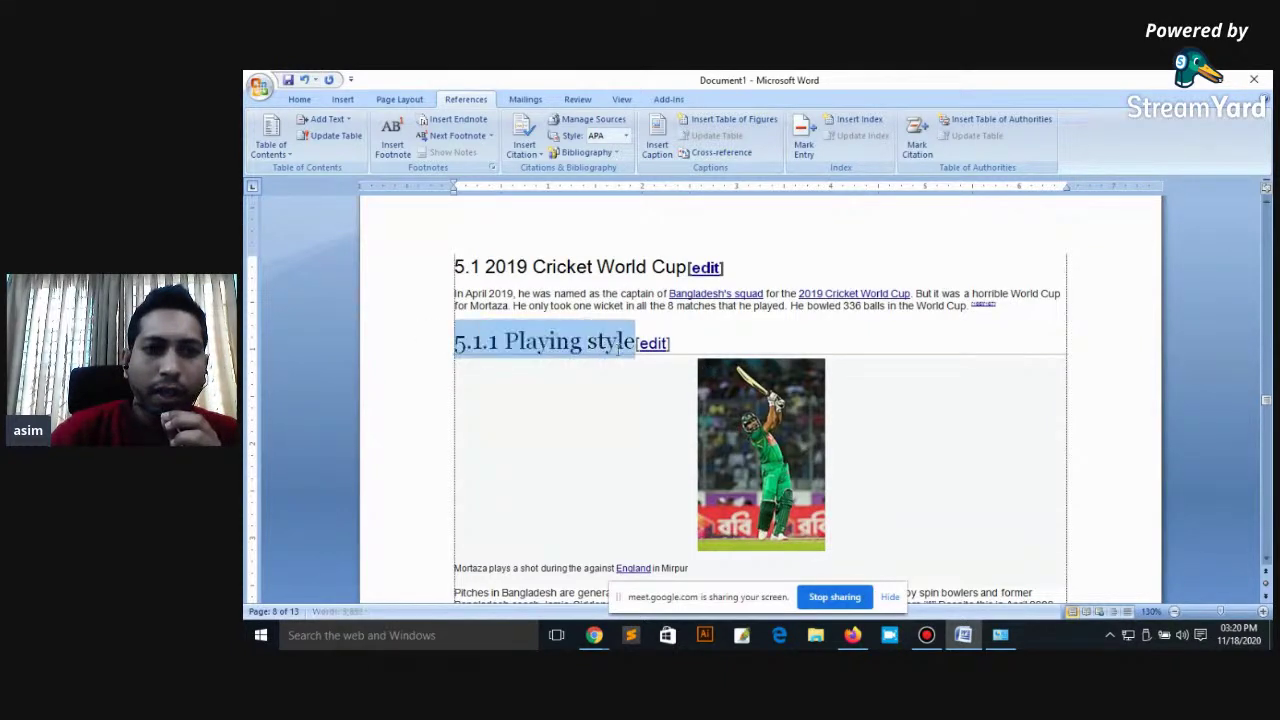
click(325, 119)
click(333, 174)
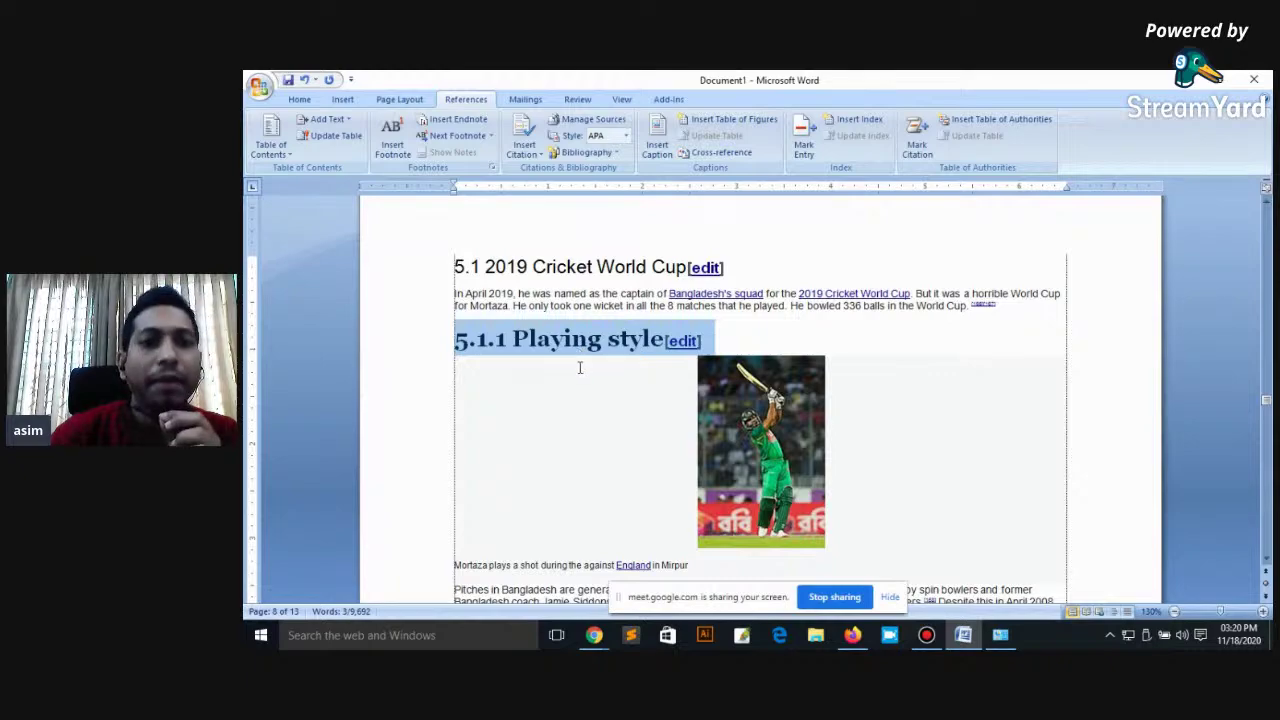
Step: Number Retirement as 5.1.2 and make it a Level 2 contents entry
scroll(579, 367, down, 2)
scroll(581, 368, down, 7)
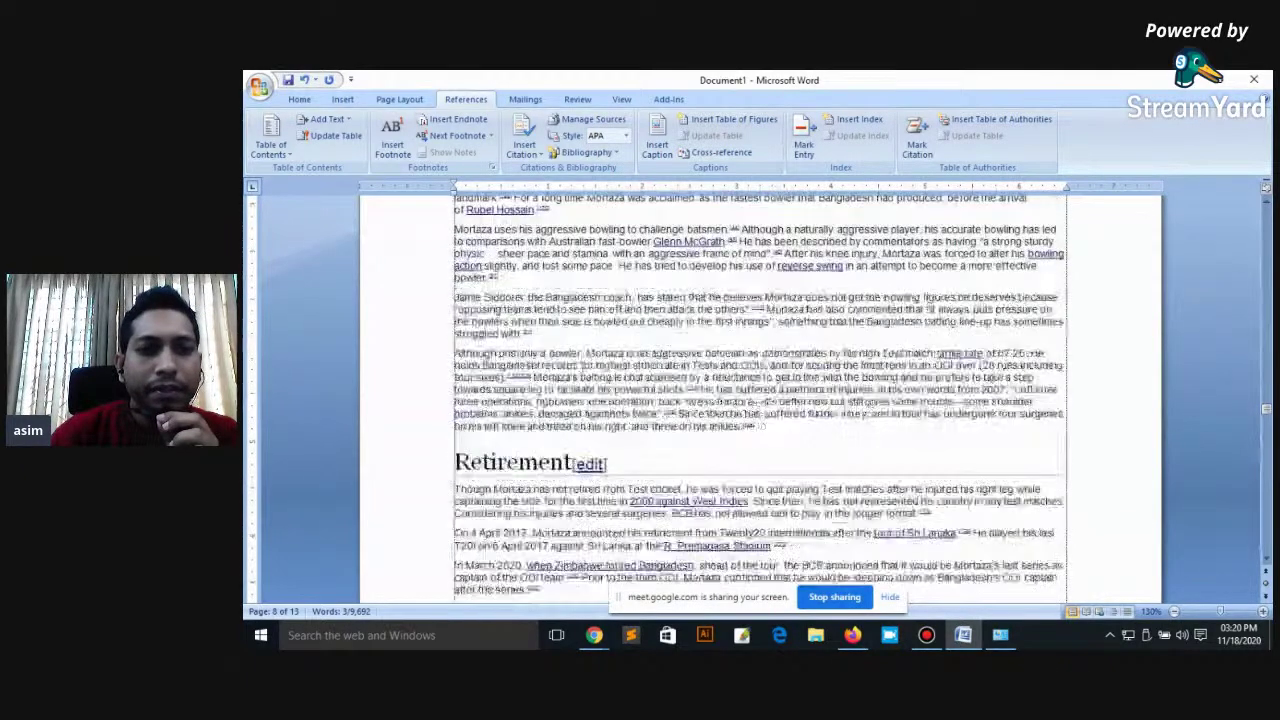
scroll(570, 370, down, 3)
scroll(545, 378, up, 1)
scroll(545, 378, up, 7)
scroll(545, 378, up, 6)
scroll(550, 378, down, 4)
scroll(555, 378, down, 6)
scroll(548, 378, down, 4)
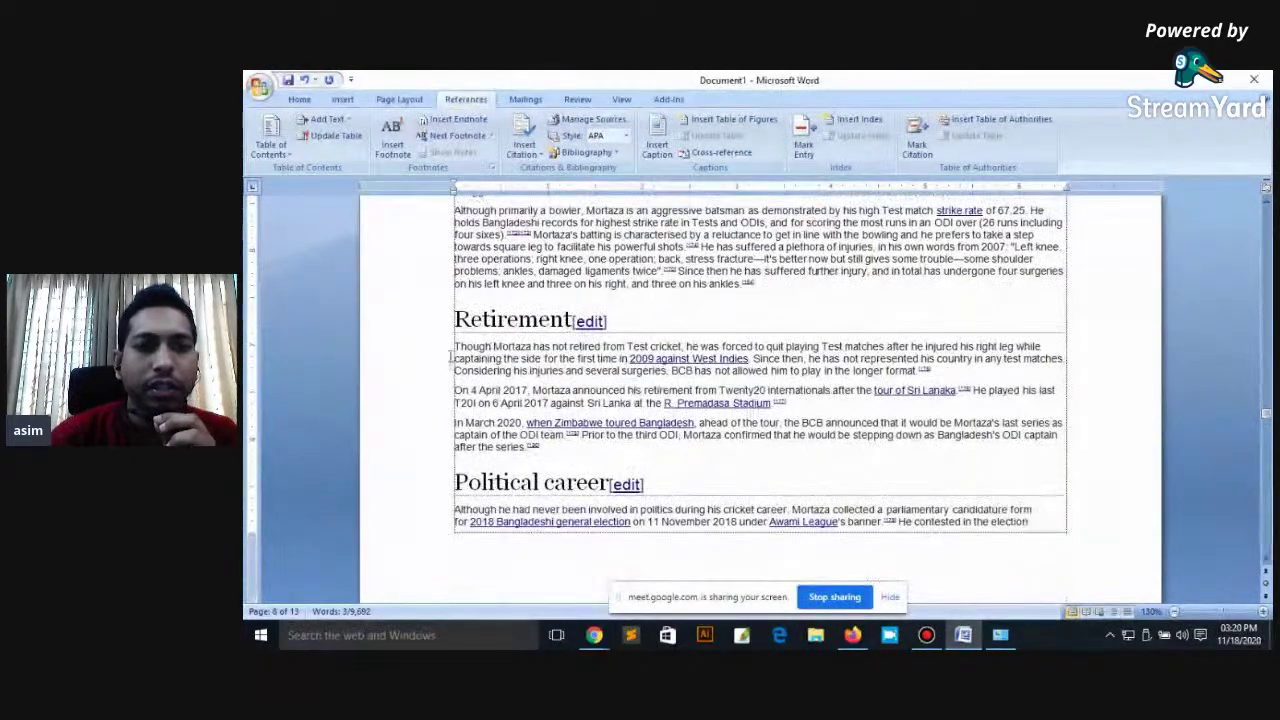
text(5.1.2)
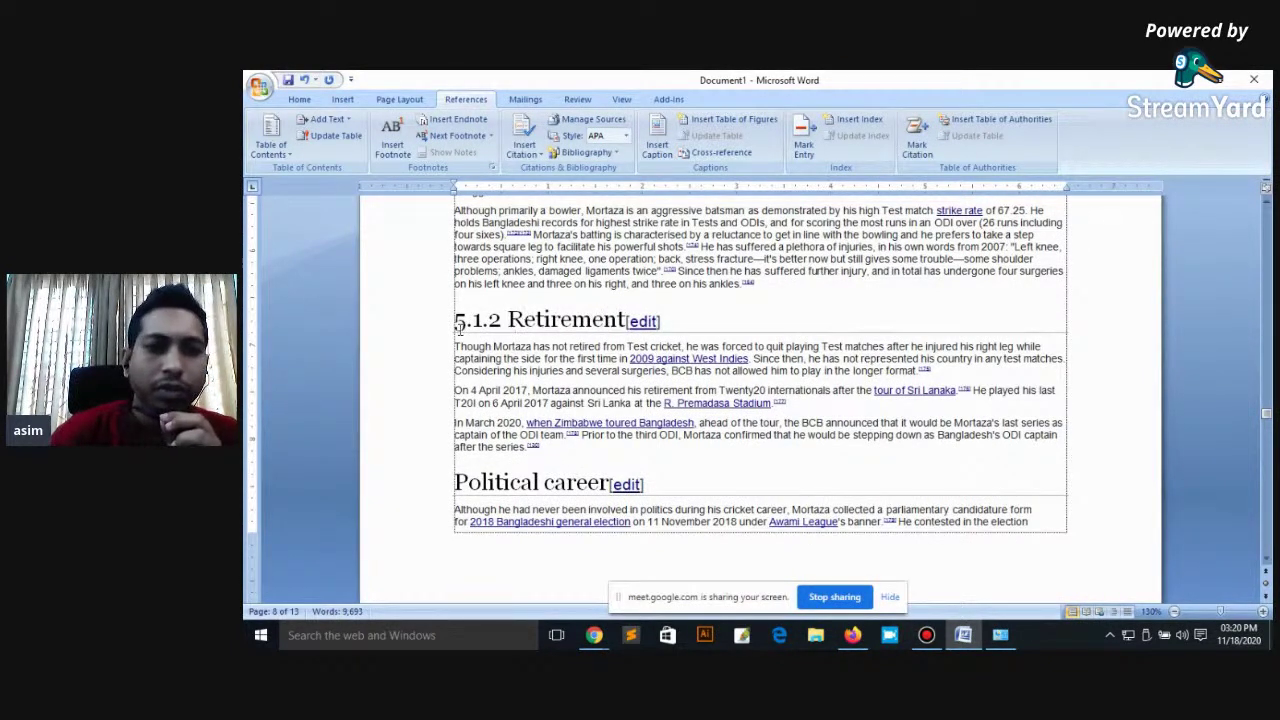
drag(454, 319, 672, 320)
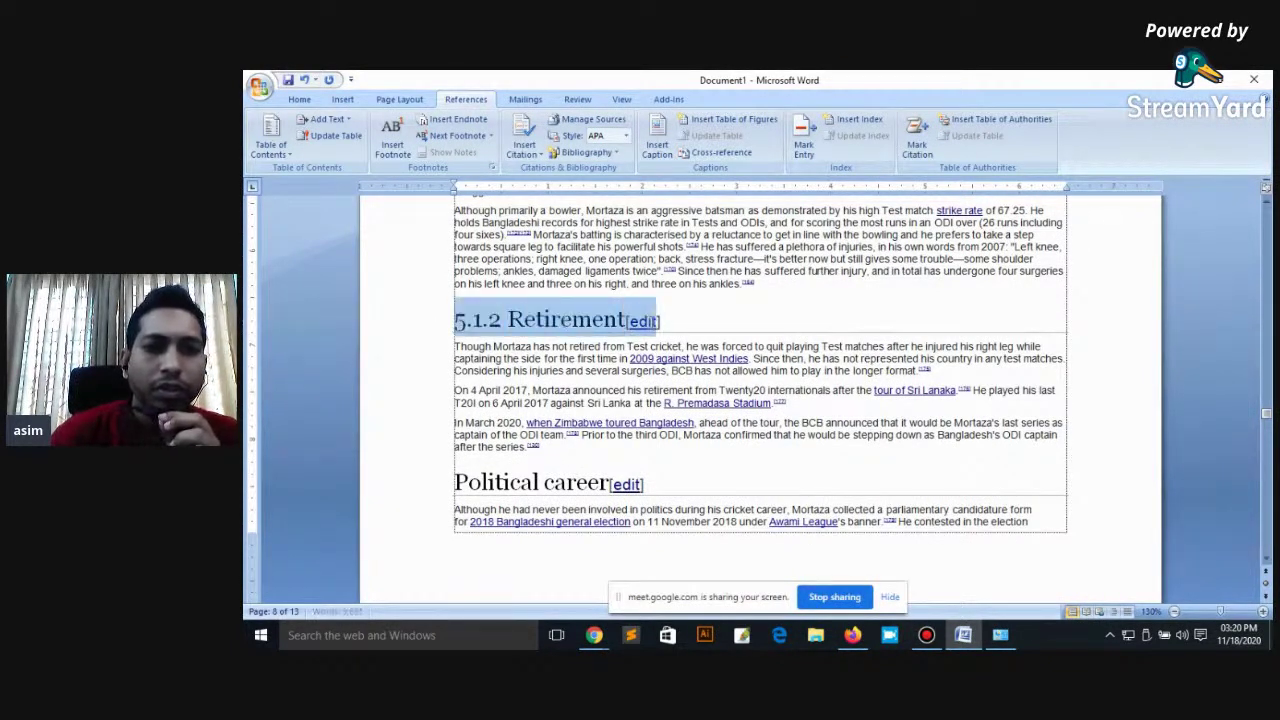
click(327, 119)
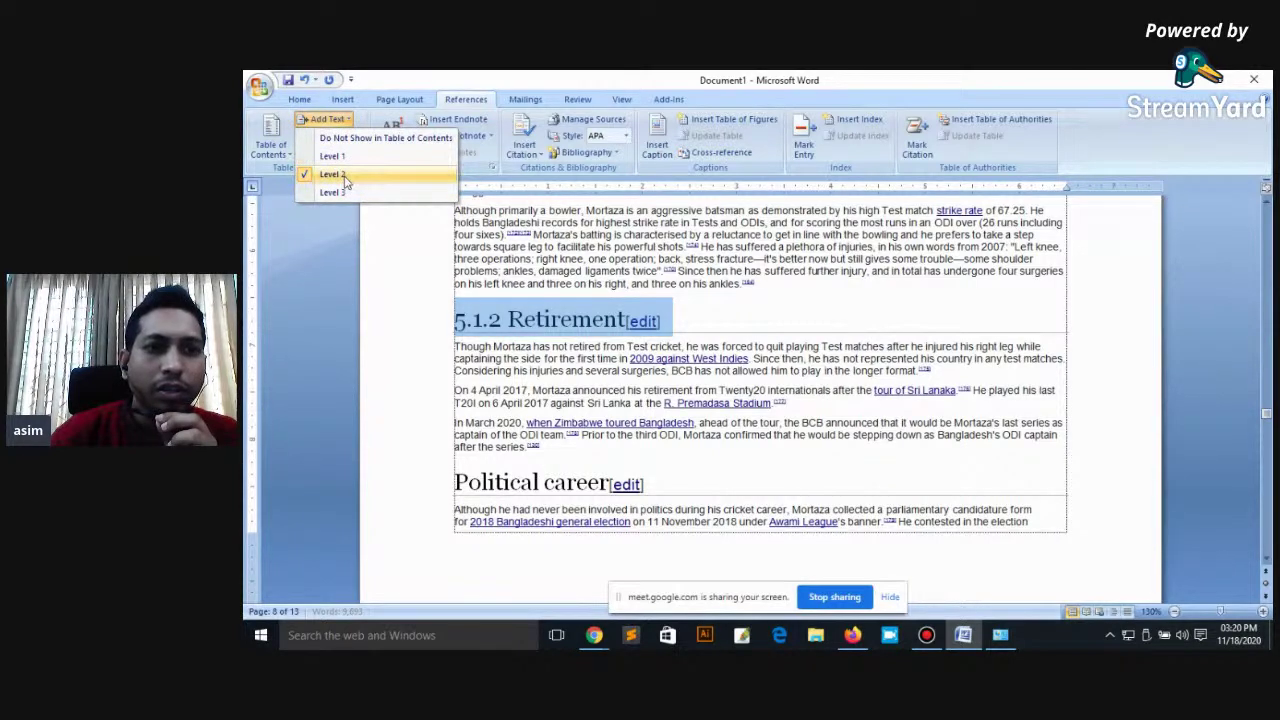
click(347, 174)
Step: Number Political career as 6.1 and make it a Level 2 contents entry
click(452, 485)
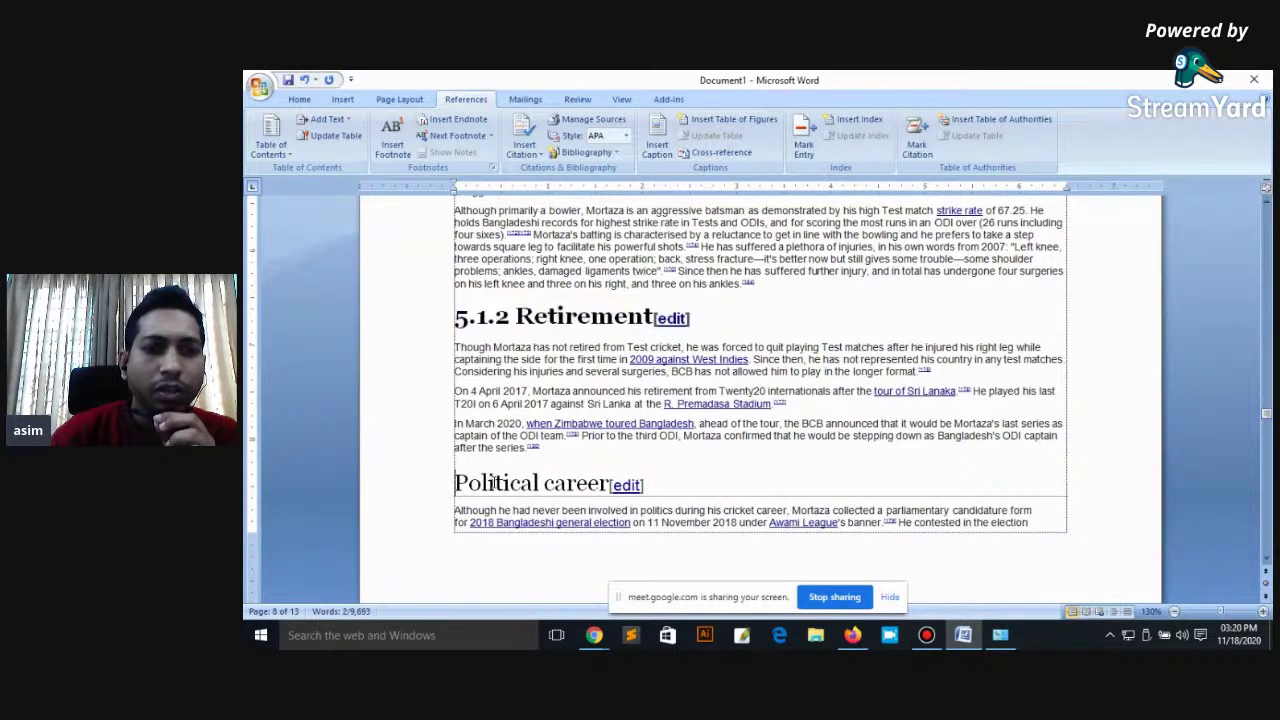
text(6.1)
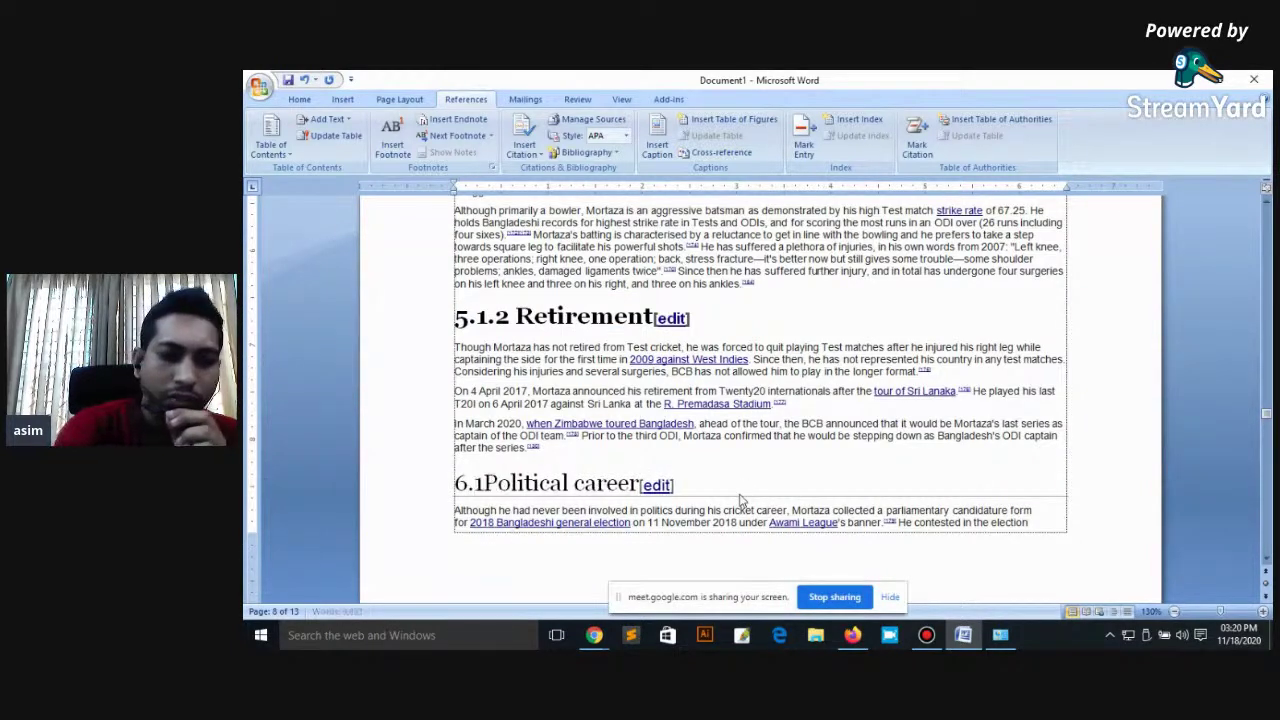
drag(685, 487, 446, 483)
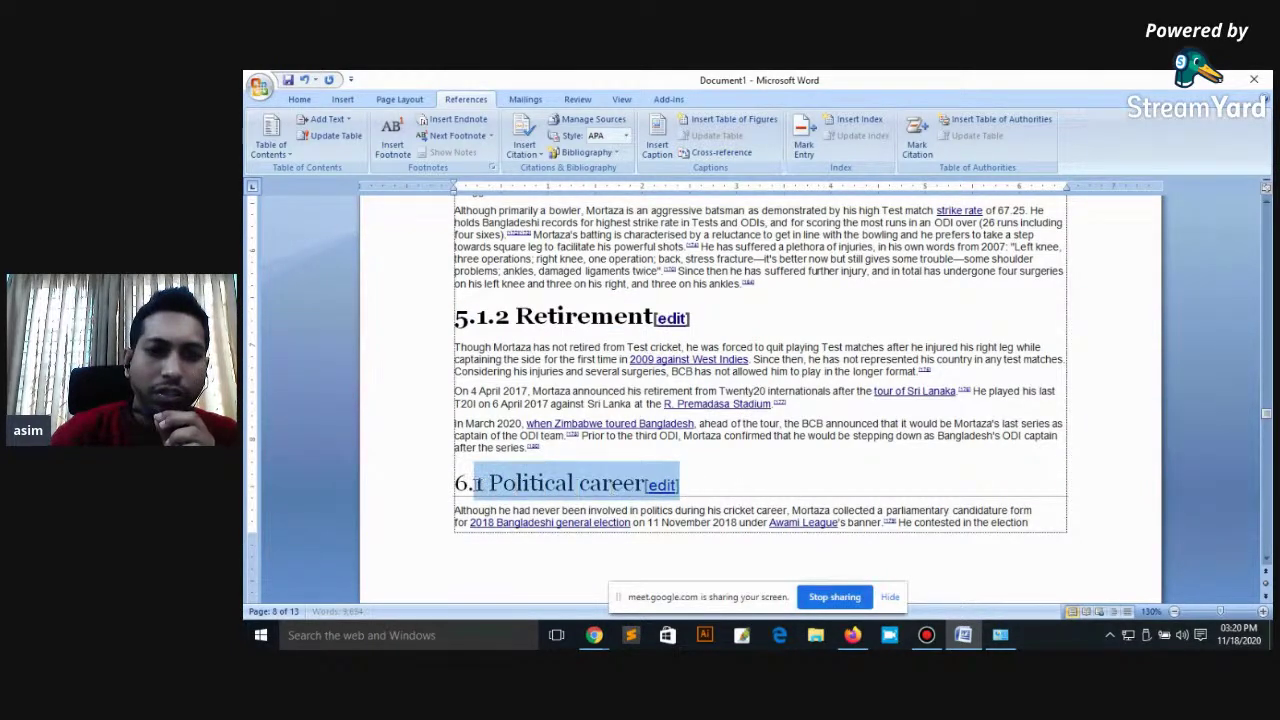
click(330, 119)
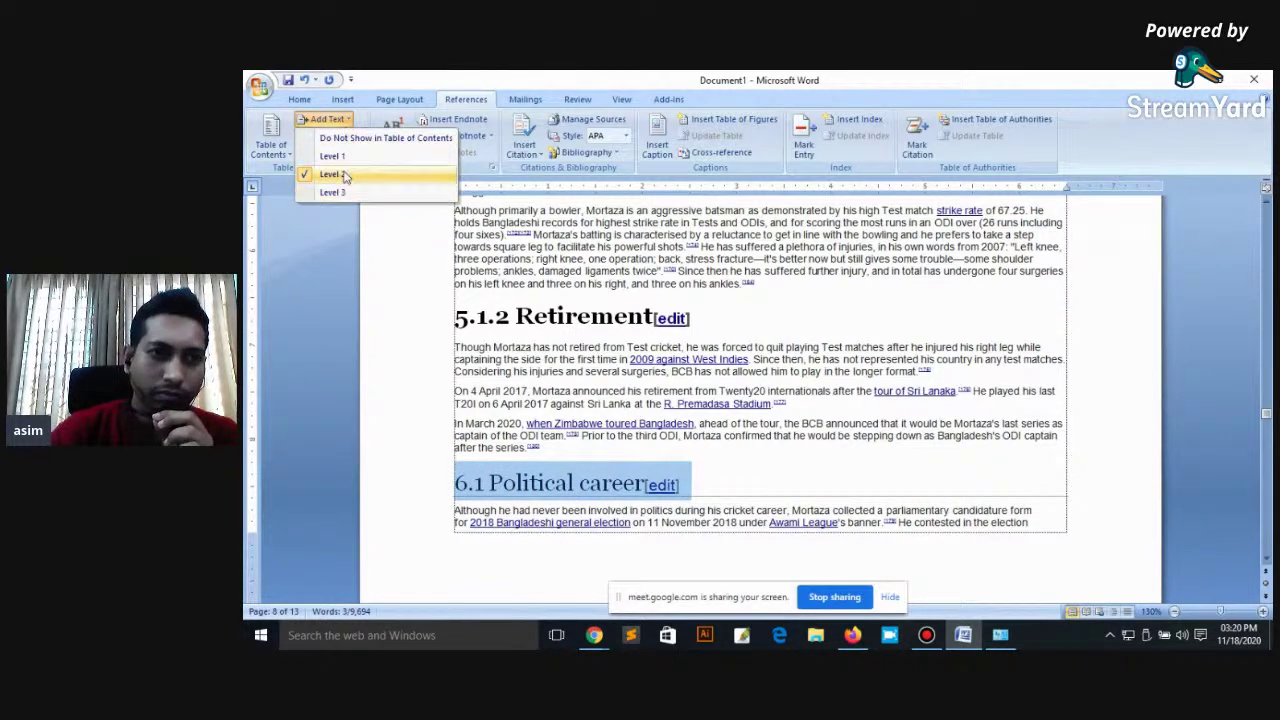
click(345, 158)
Step: Number Achievements and awards as 6.2 and assign its contents level
scroll(629, 372, down, 5)
scroll(600, 370, down, 3)
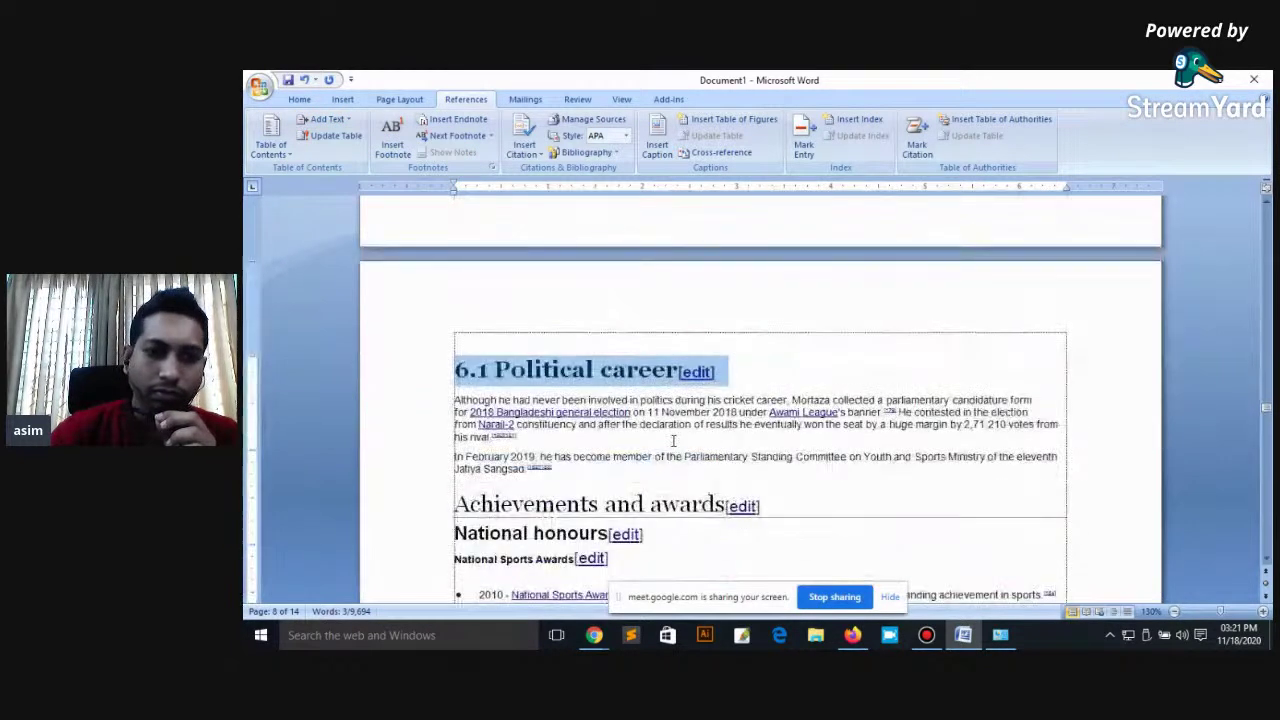
scroll(481, 367, down, 3)
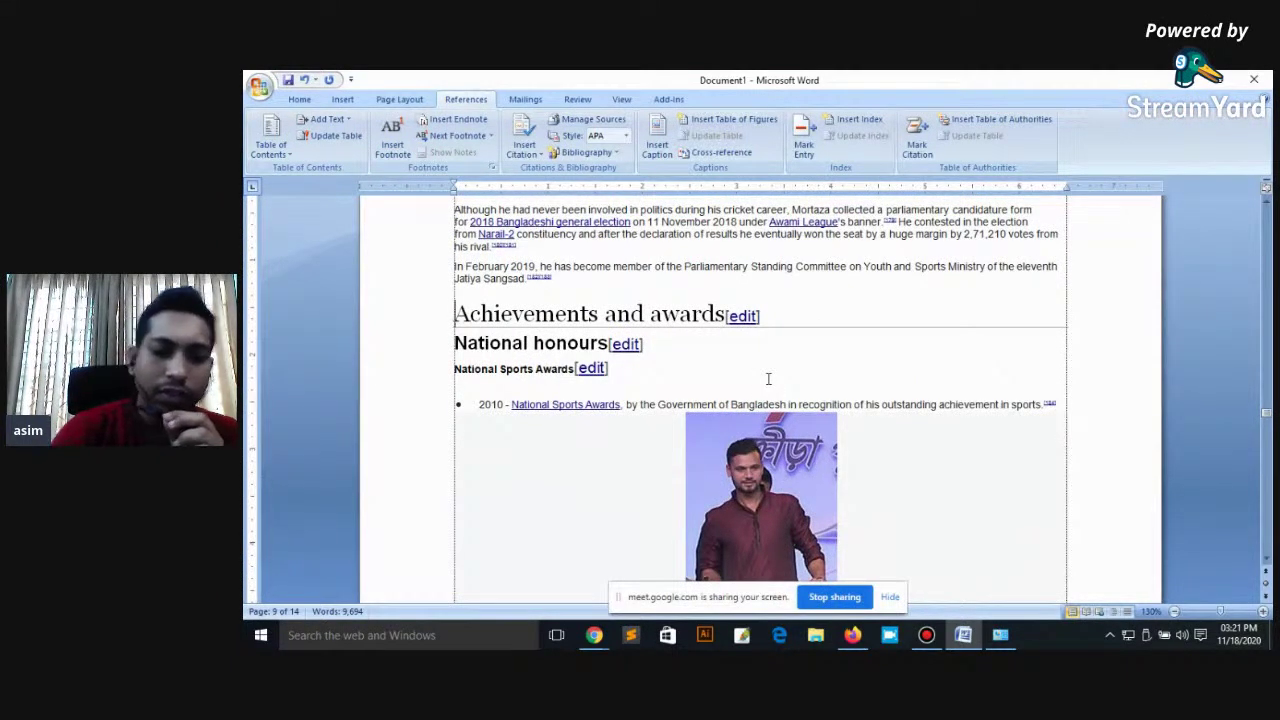
text(6.2)
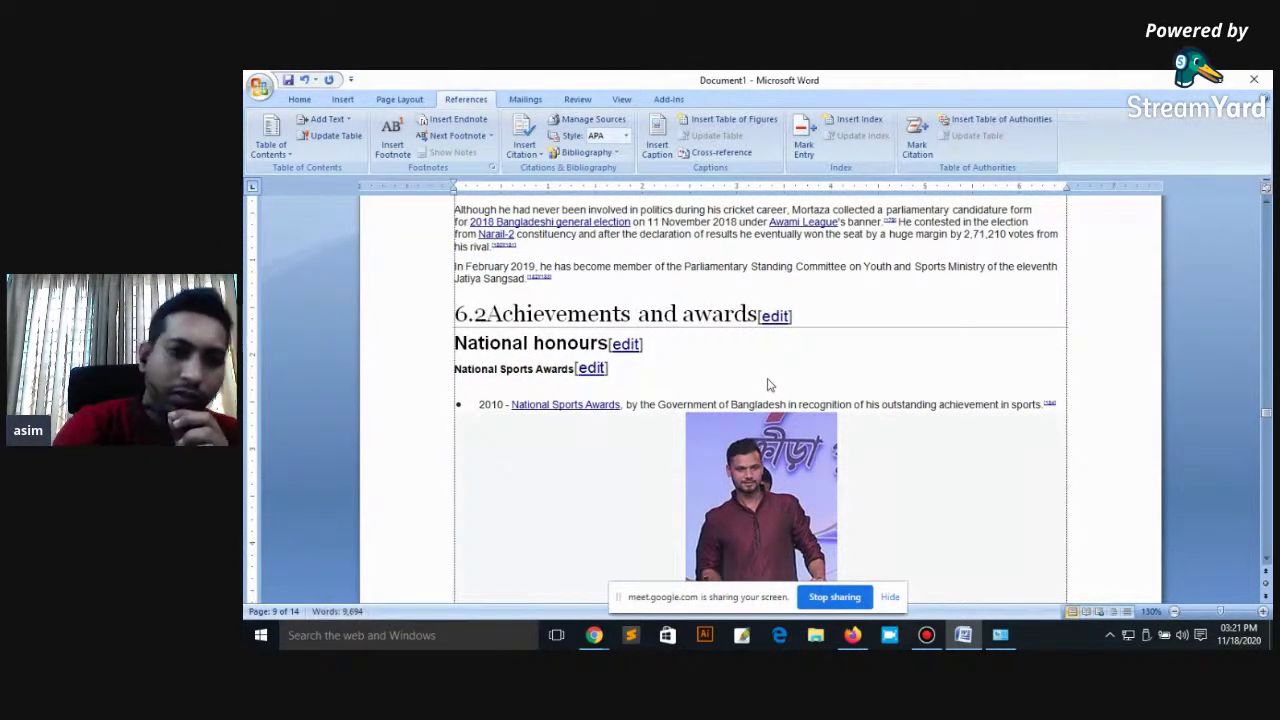
mouse_move(457, 316)
mouse_down()
mouse_move(792, 316)
mouse_move(440, 318)
mouse_up()
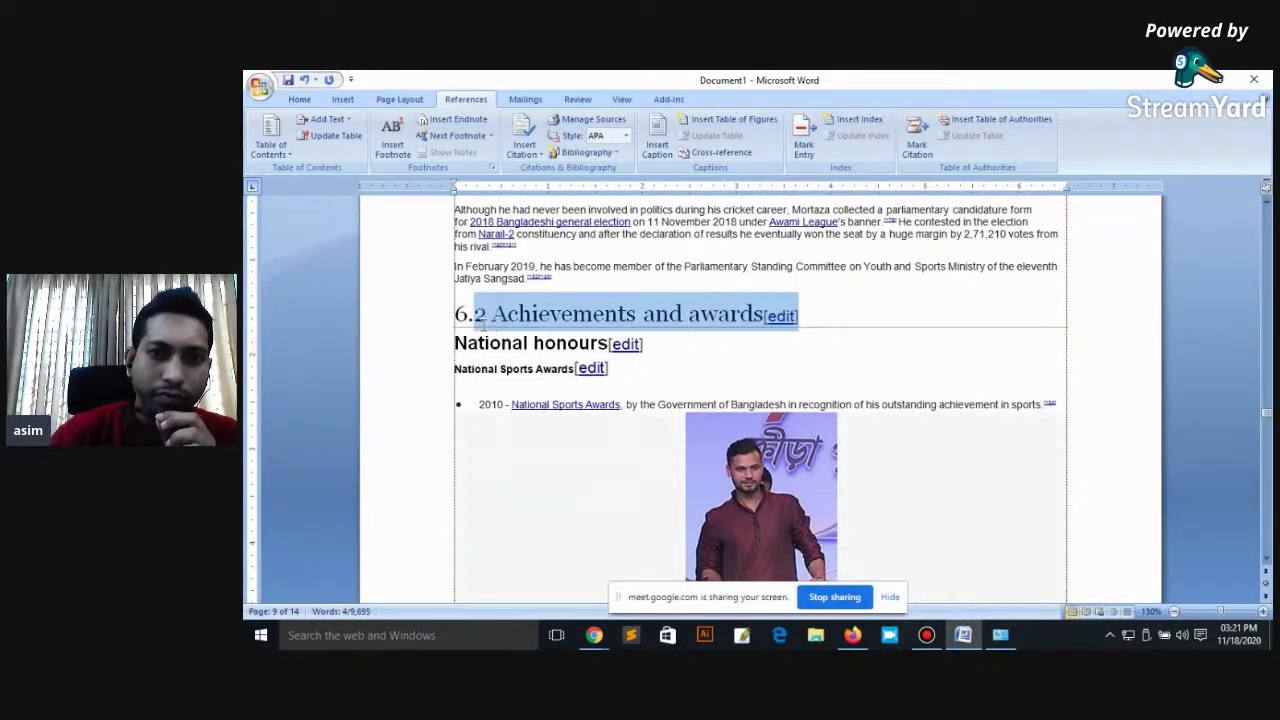
click(330, 120)
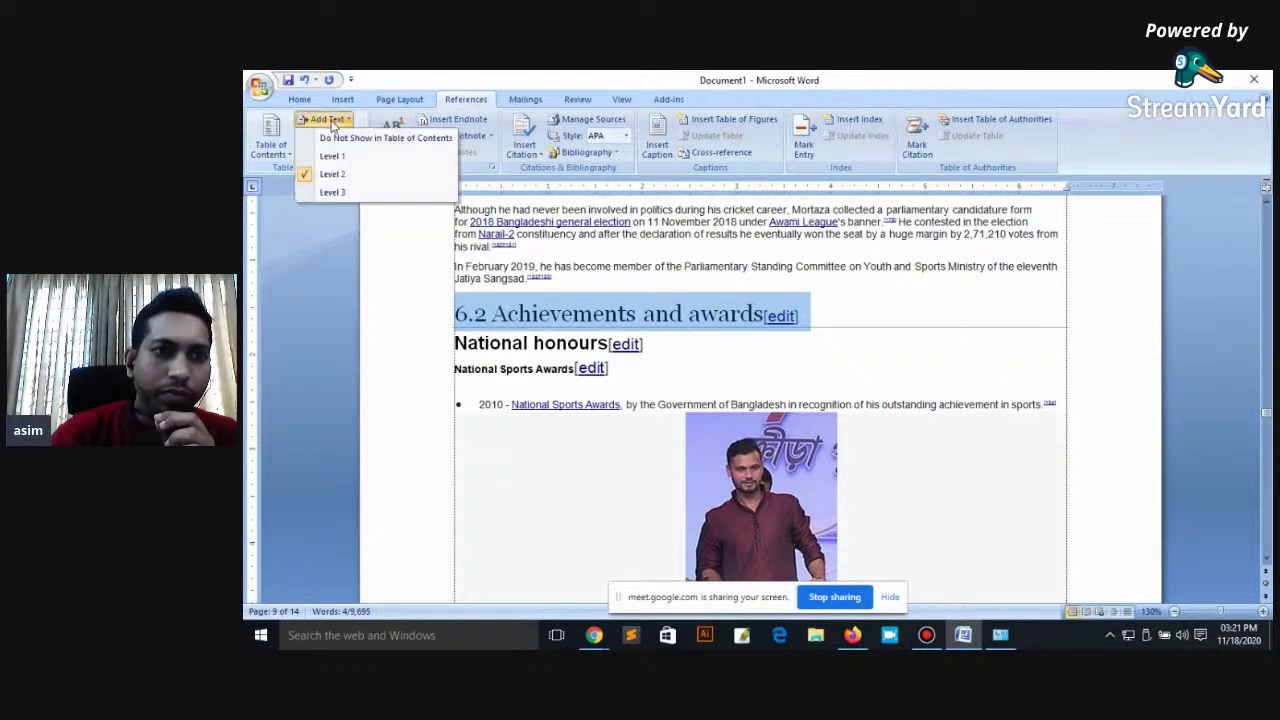
click(333, 157)
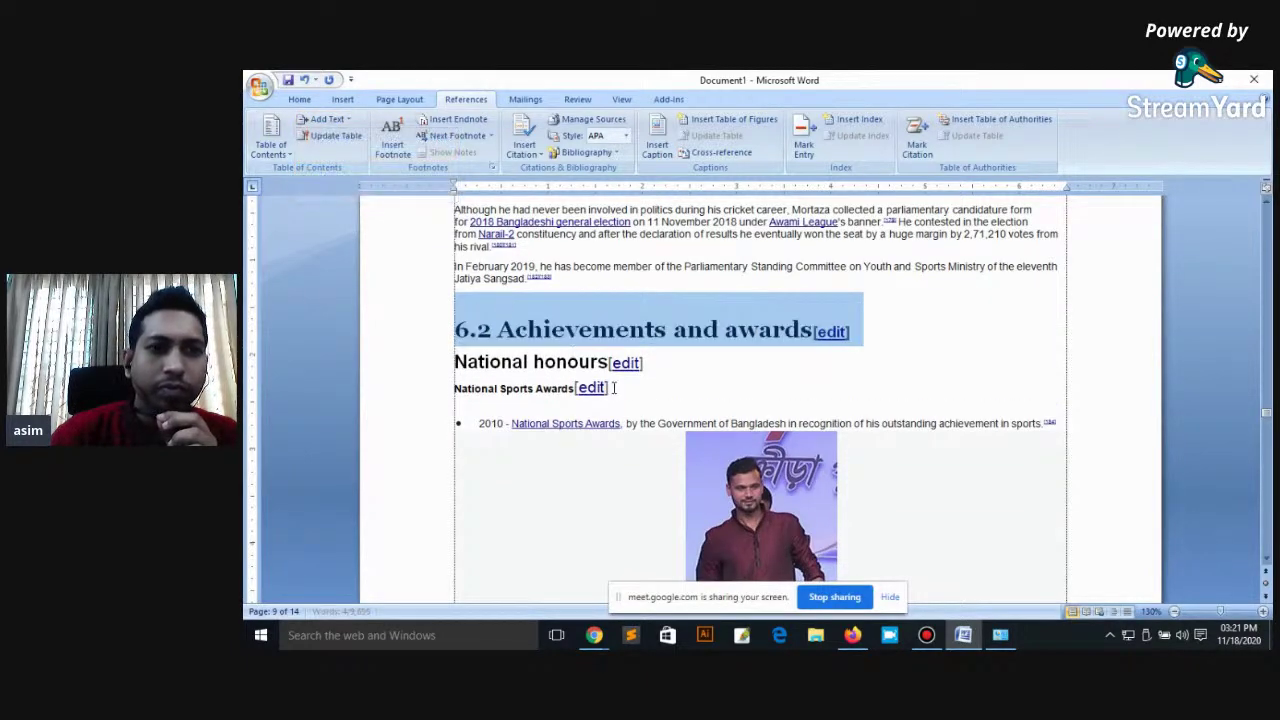
scroll(633, 405, down, 10)
scroll(633, 405, down, 5)
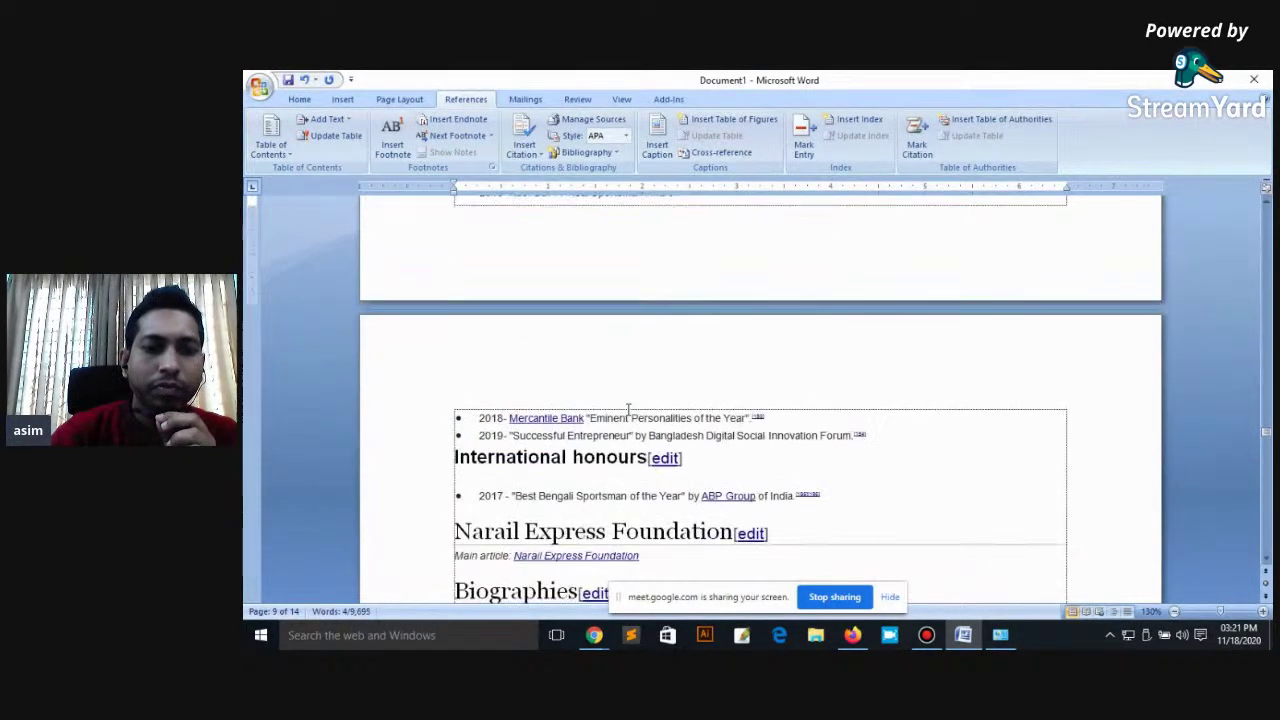
Step: Number the Narail Express Foundation heading 7.1 and make it a Level 1 contents entry
scroll(638, 438, down, 4)
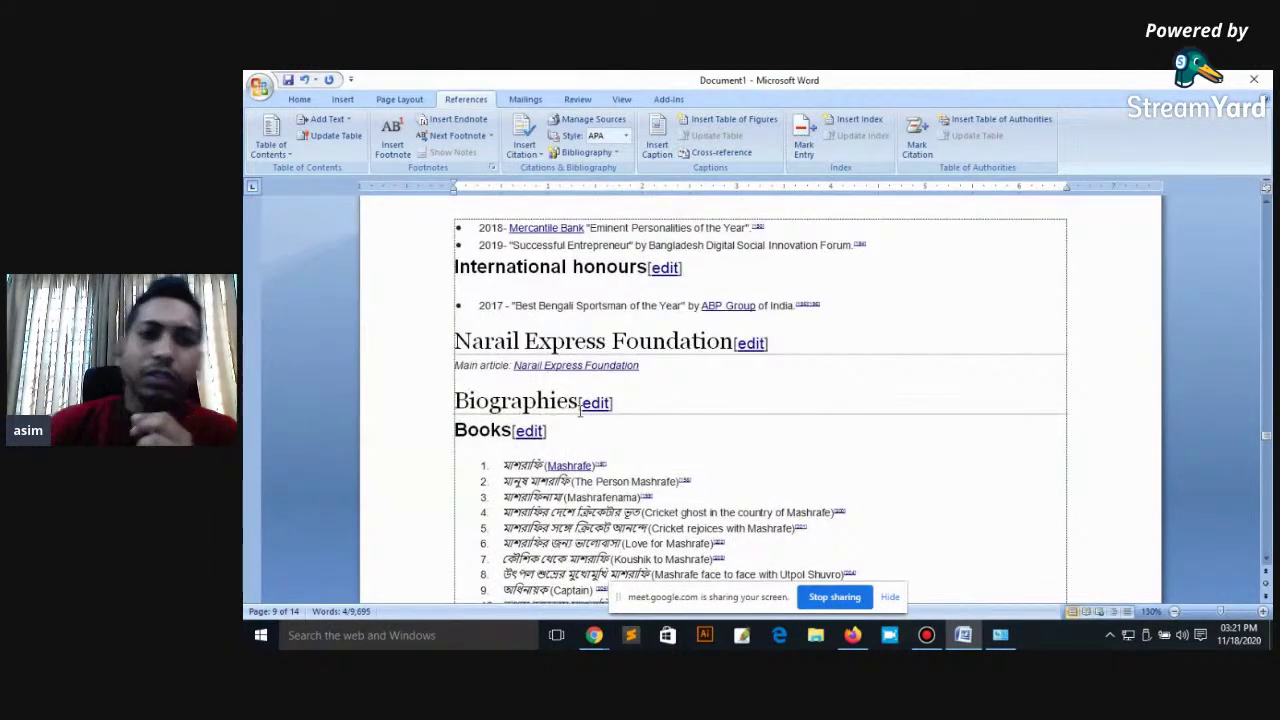
scroll(565, 390, up, 4)
scroll(590, 414, up, 4)
scroll(585, 425, up, 6)
scroll(587, 425, up, 2)
scroll(587, 427, down, 1)
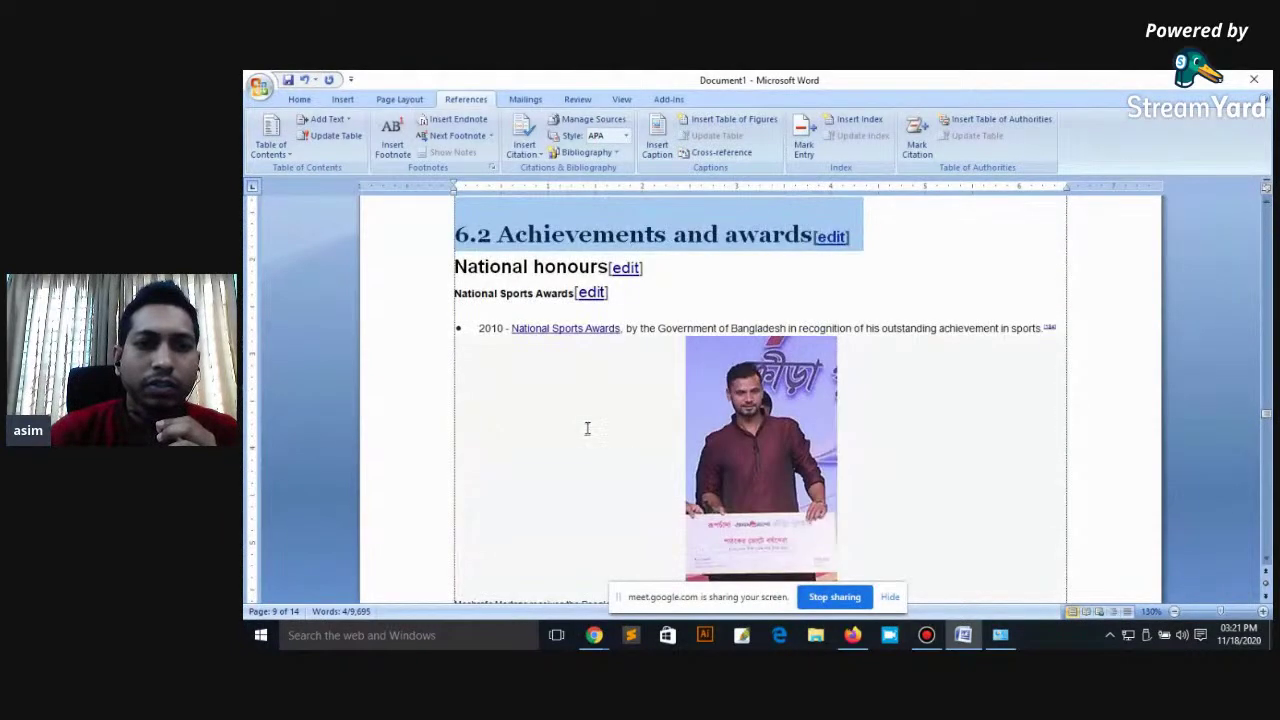
scroll(587, 428, down, 4)
scroll(587, 428, down, 4)
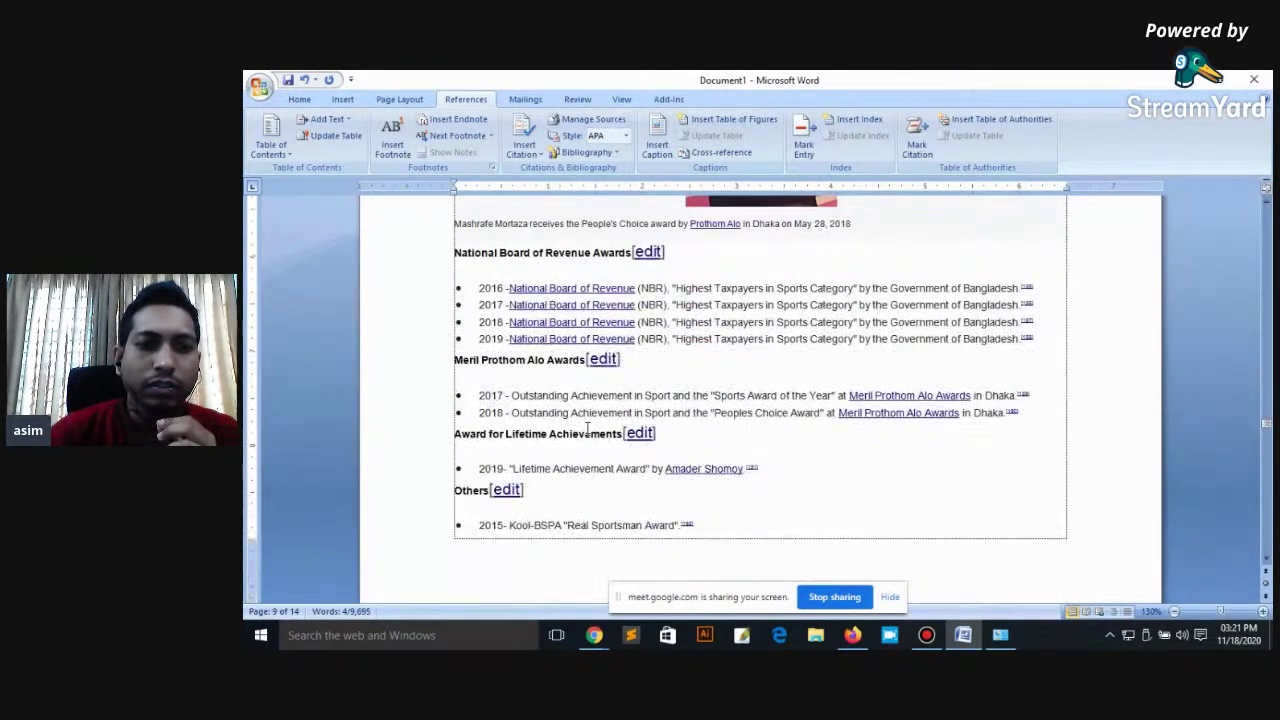
scroll(587, 427, down, 5)
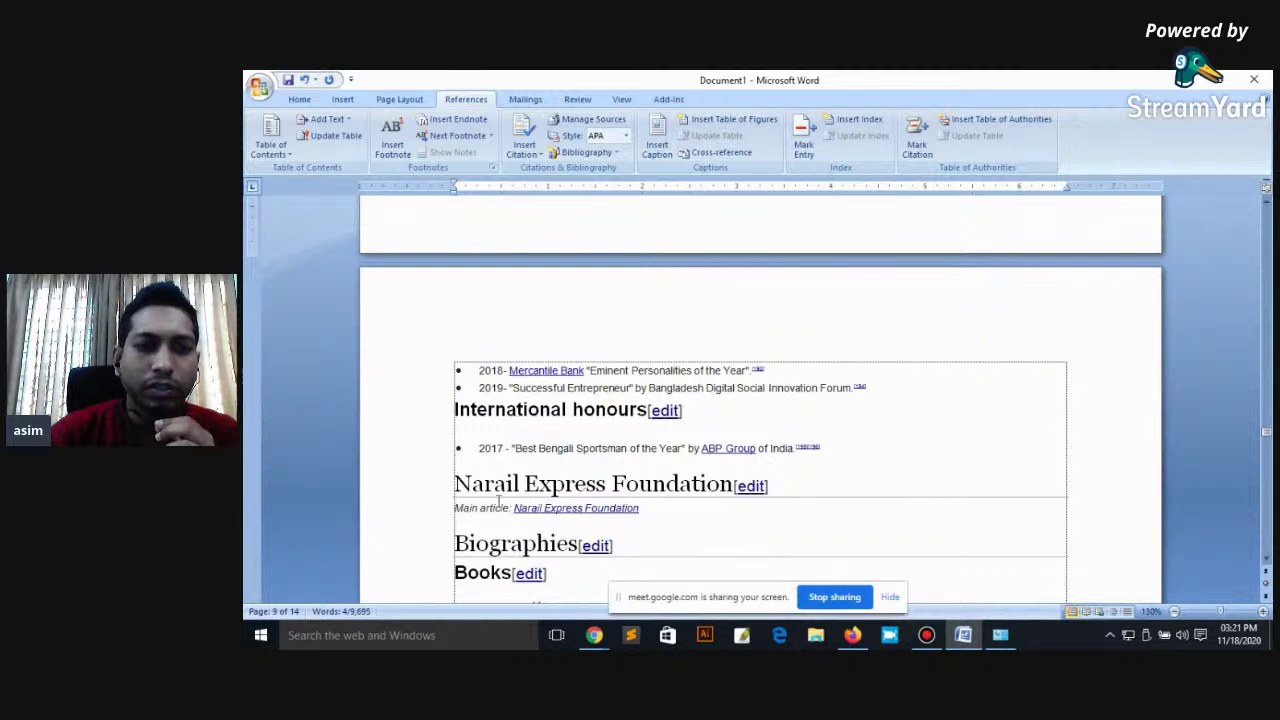
scroll(453, 484, down, 2)
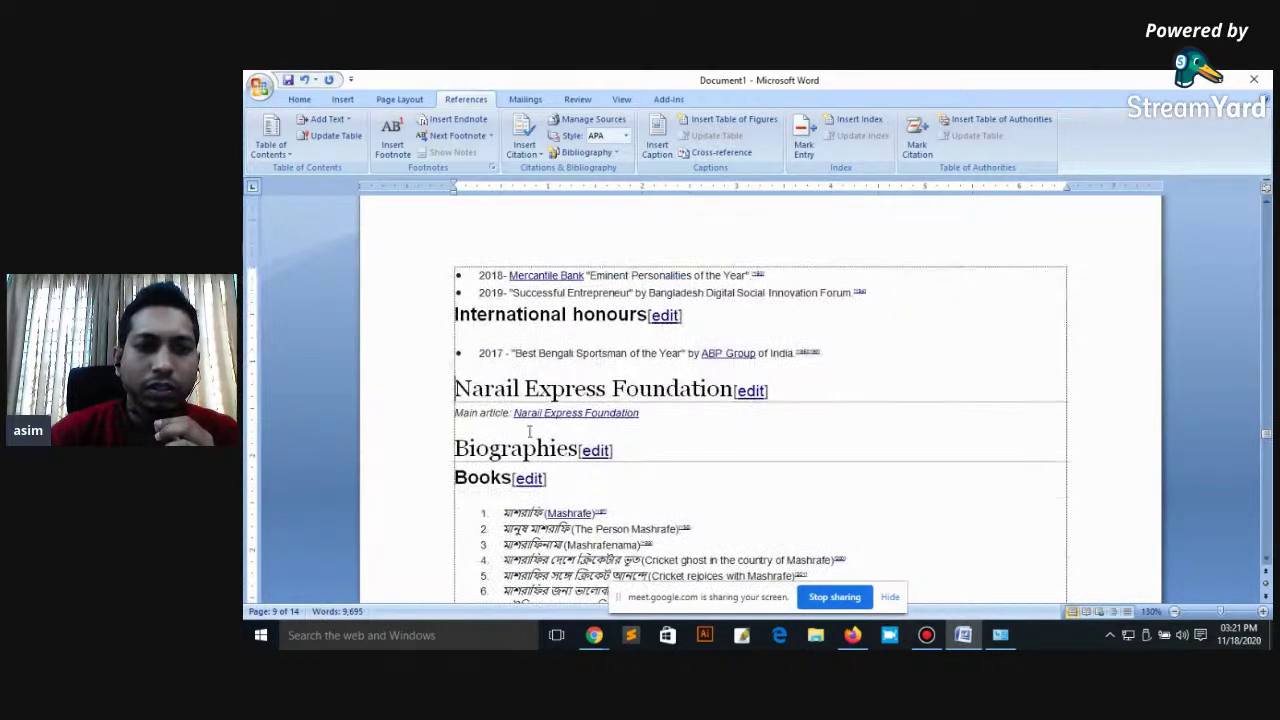
text(7.1)
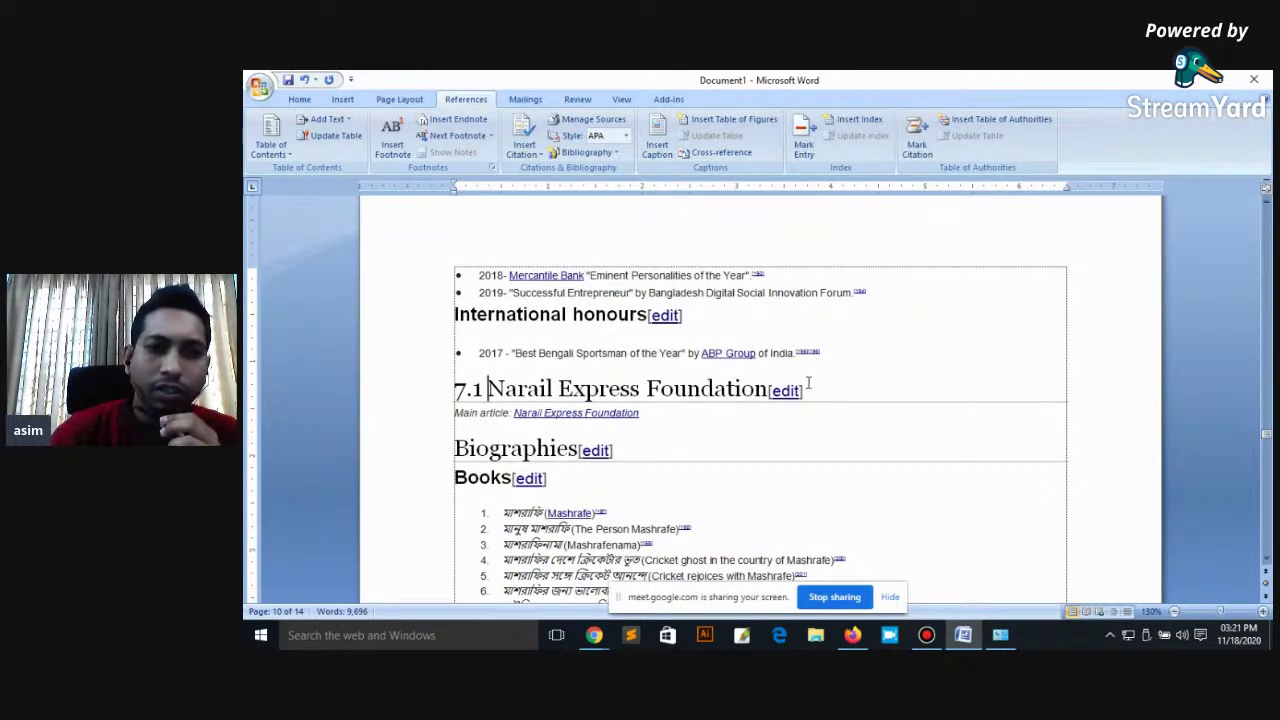
drag(808, 384, 454, 370)
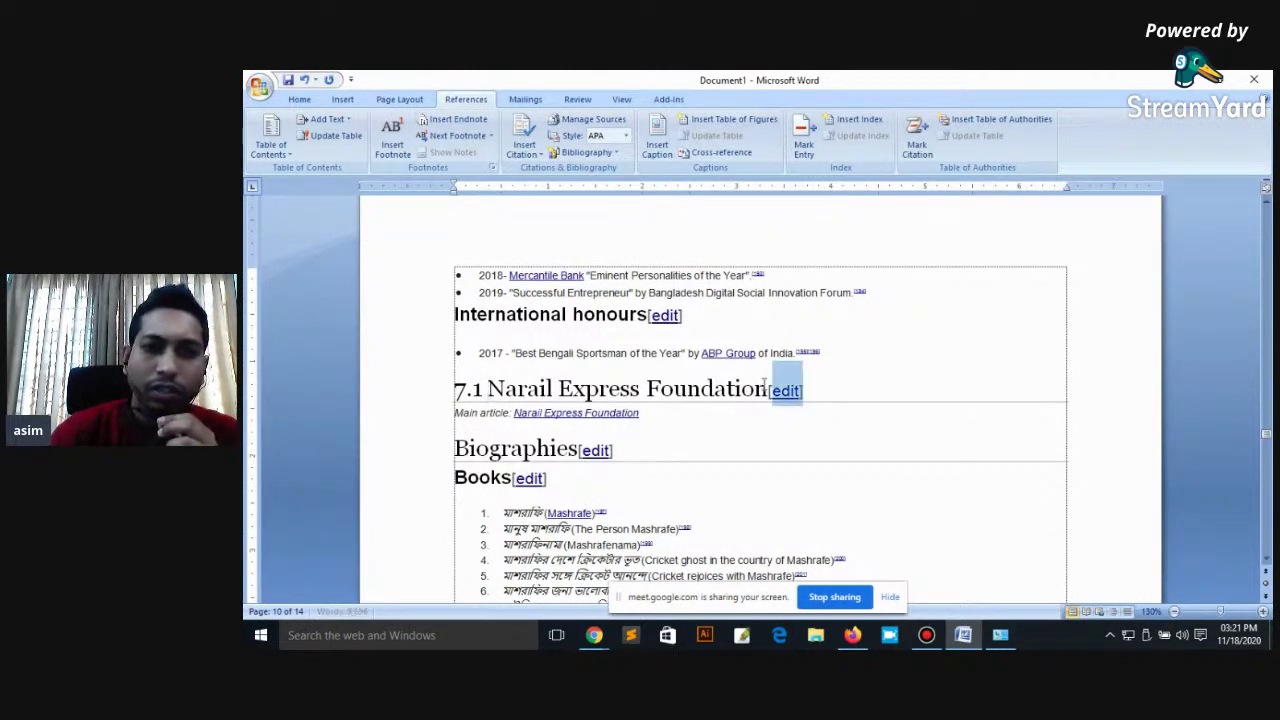
click(335, 121)
click(335, 155)
Step: Number the References heading 8.1 and mark it as a Level 1 contents entry
scroll(672, 403, down, 5)
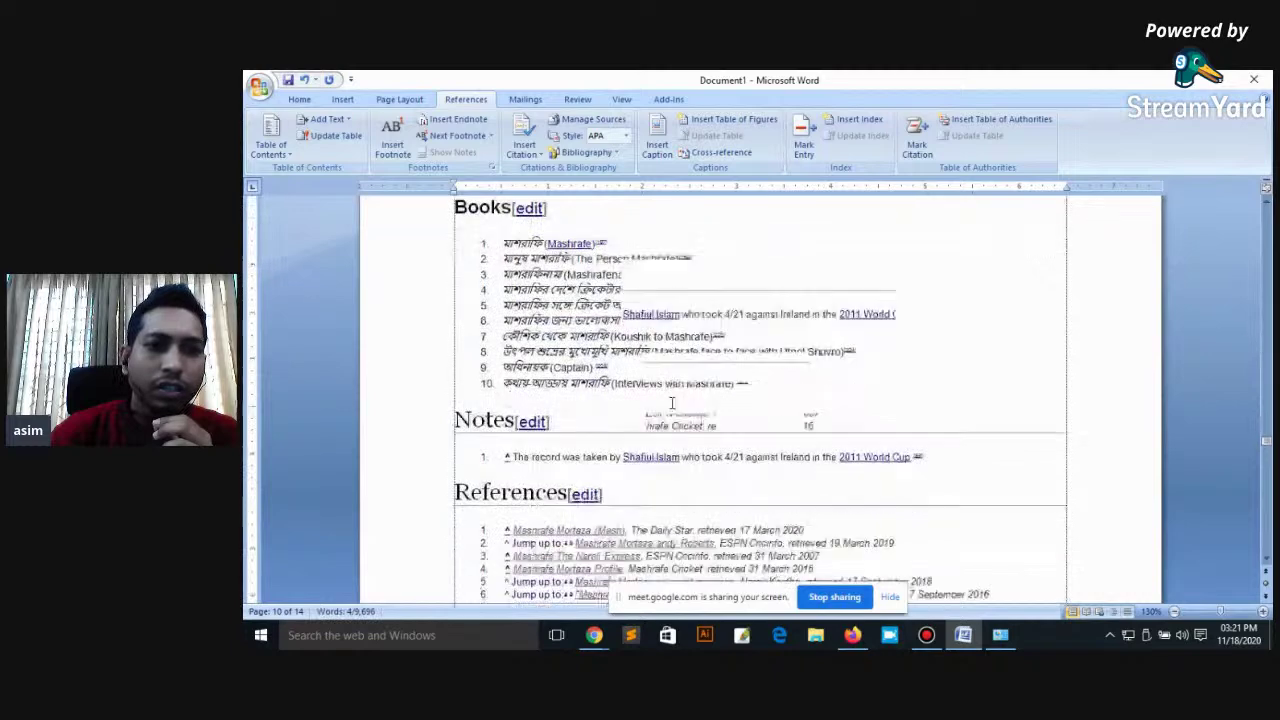
scroll(672, 403, down, 3)
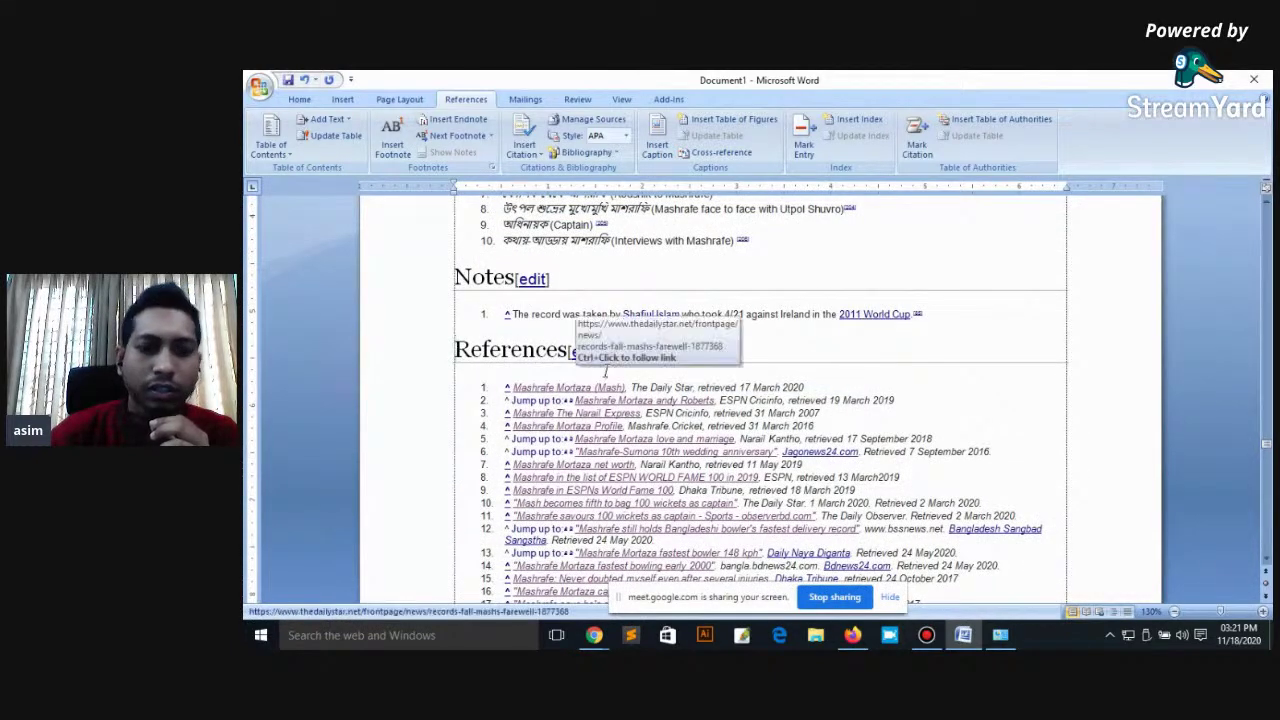
text(7)
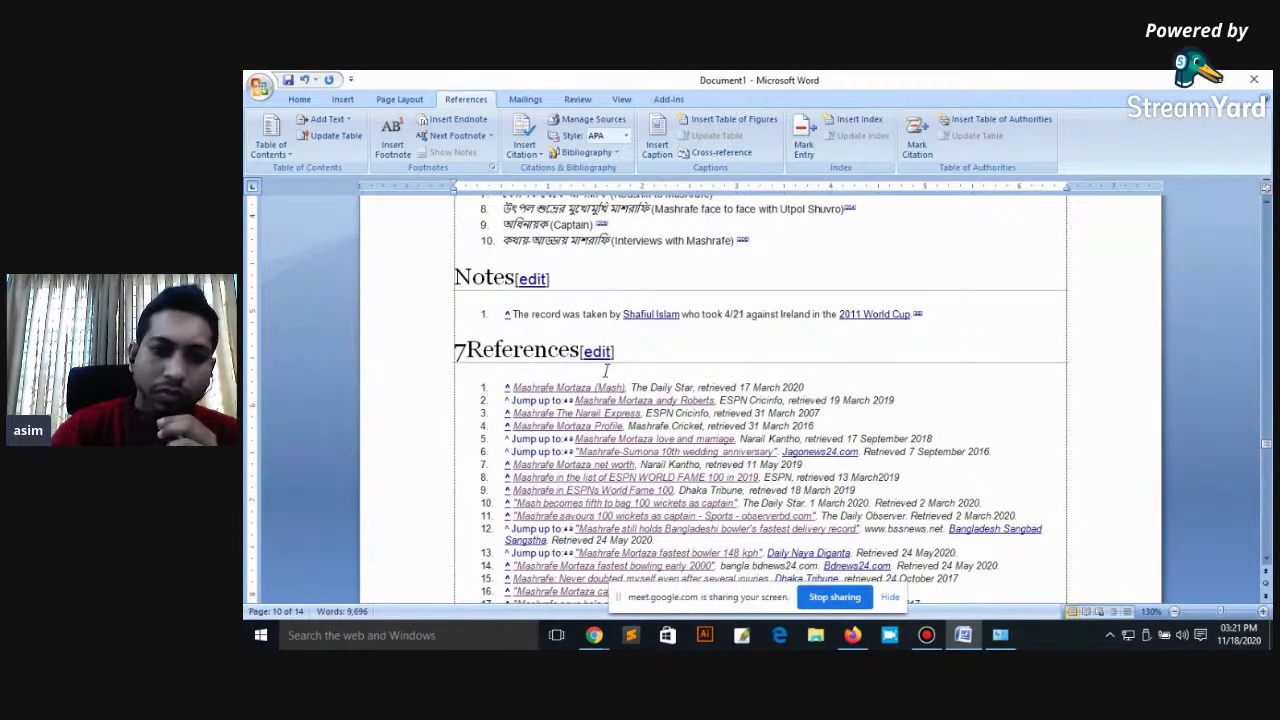
key(BackSpace)
text(8.1)
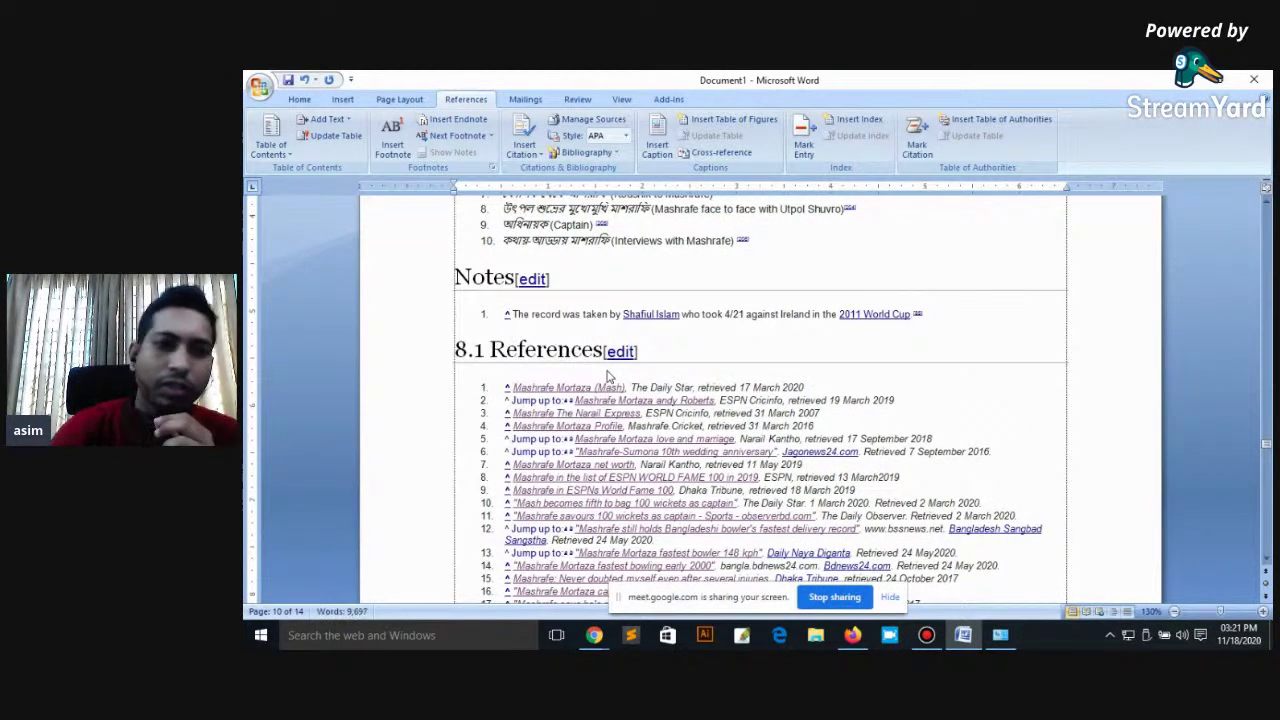
drag(645, 350, 449, 347)
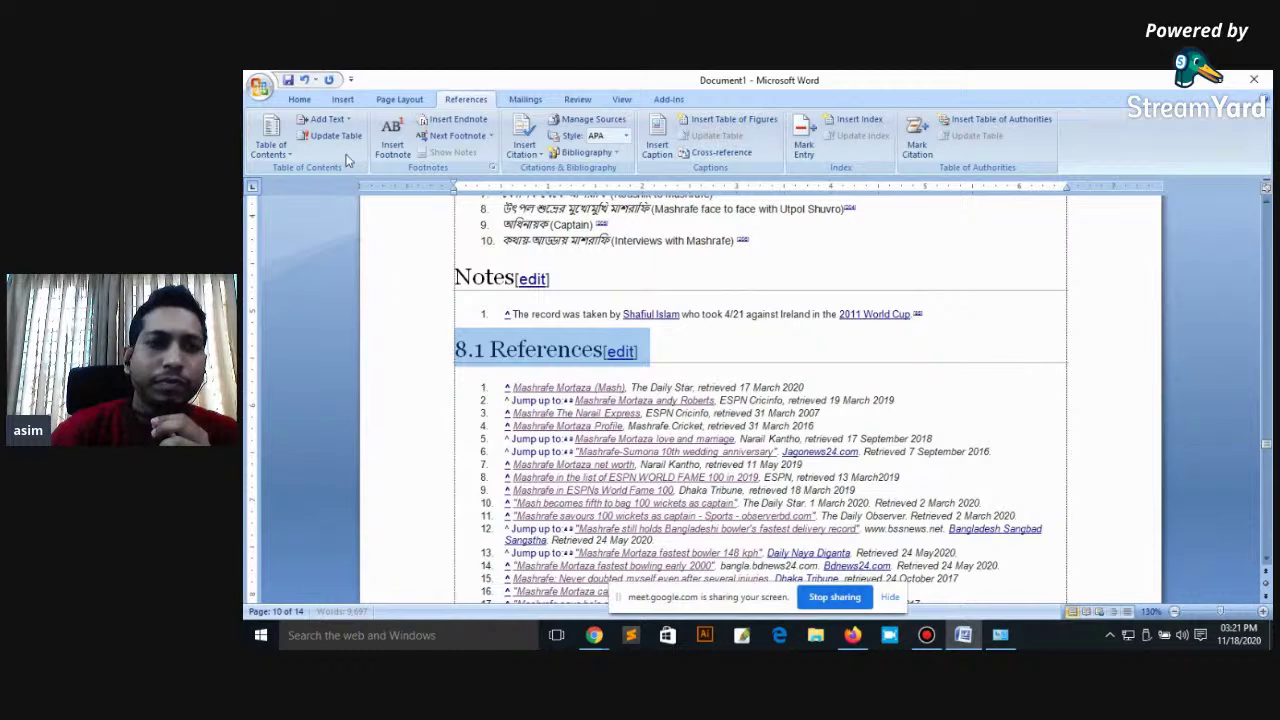
click(327, 119)
click(345, 153)
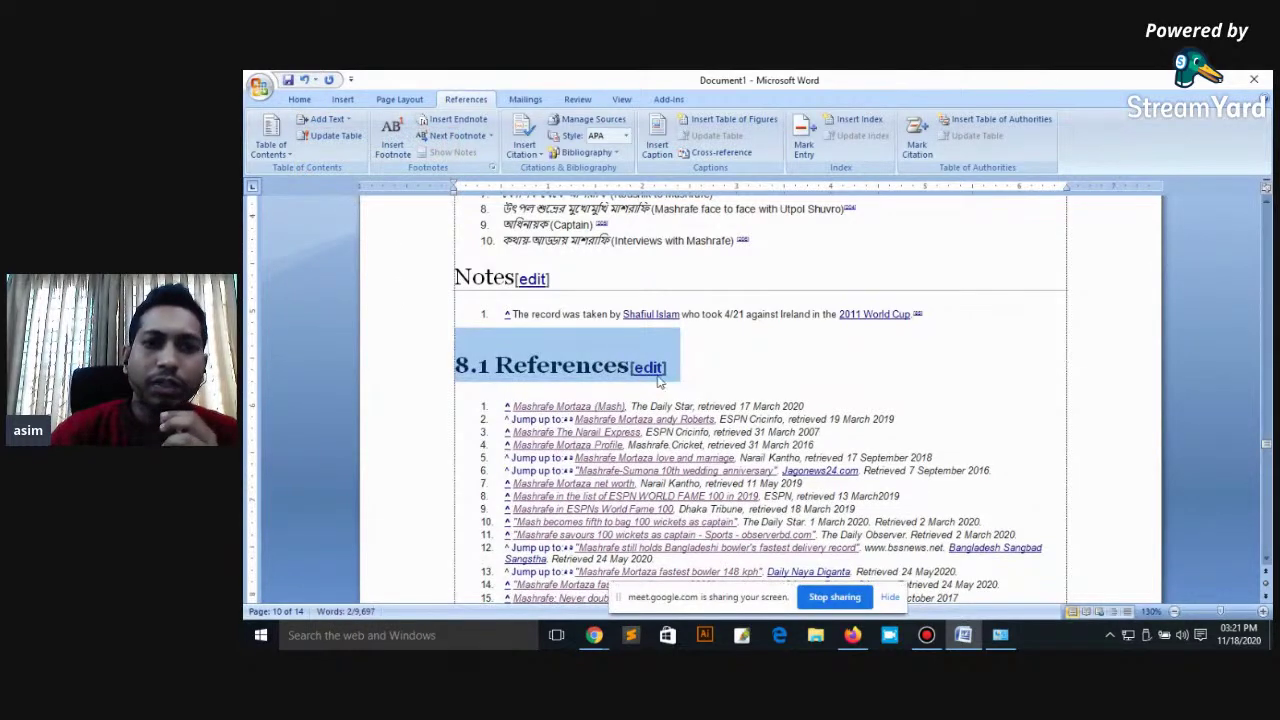
Step: Reapply Level 1 to the 8.1 References heading and return to the title page
click(684, 378)
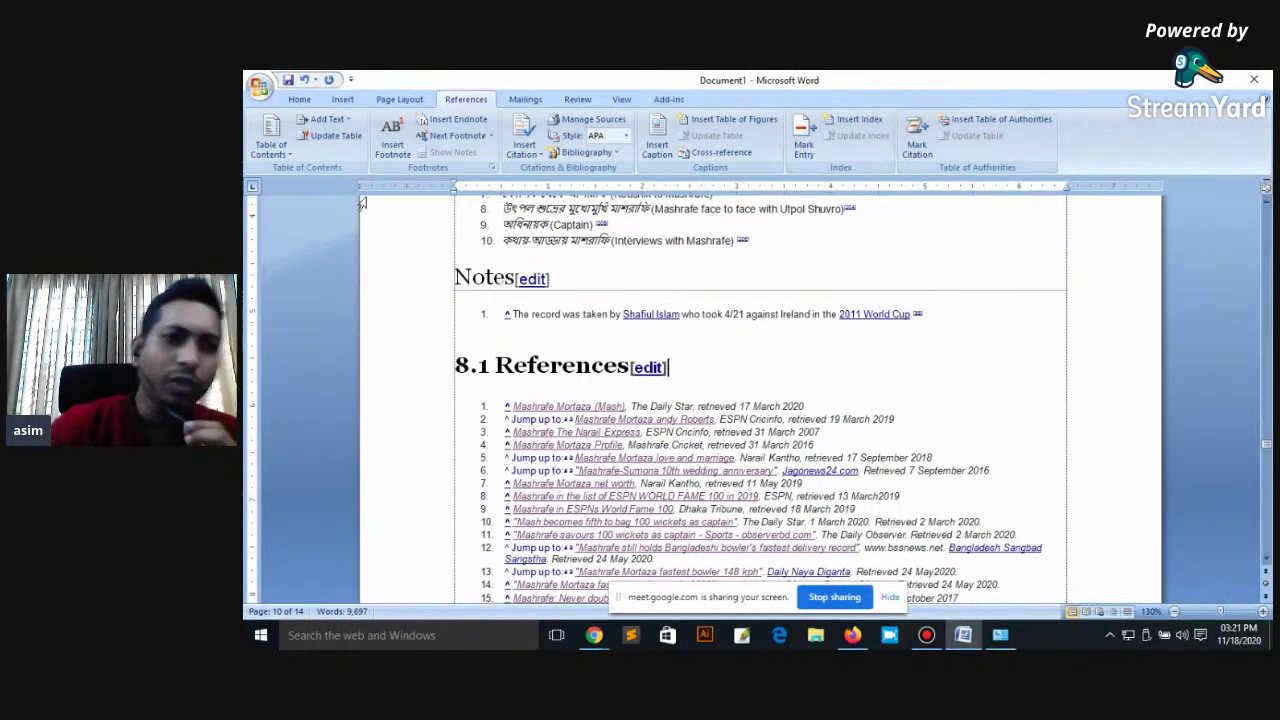
click(327, 119)
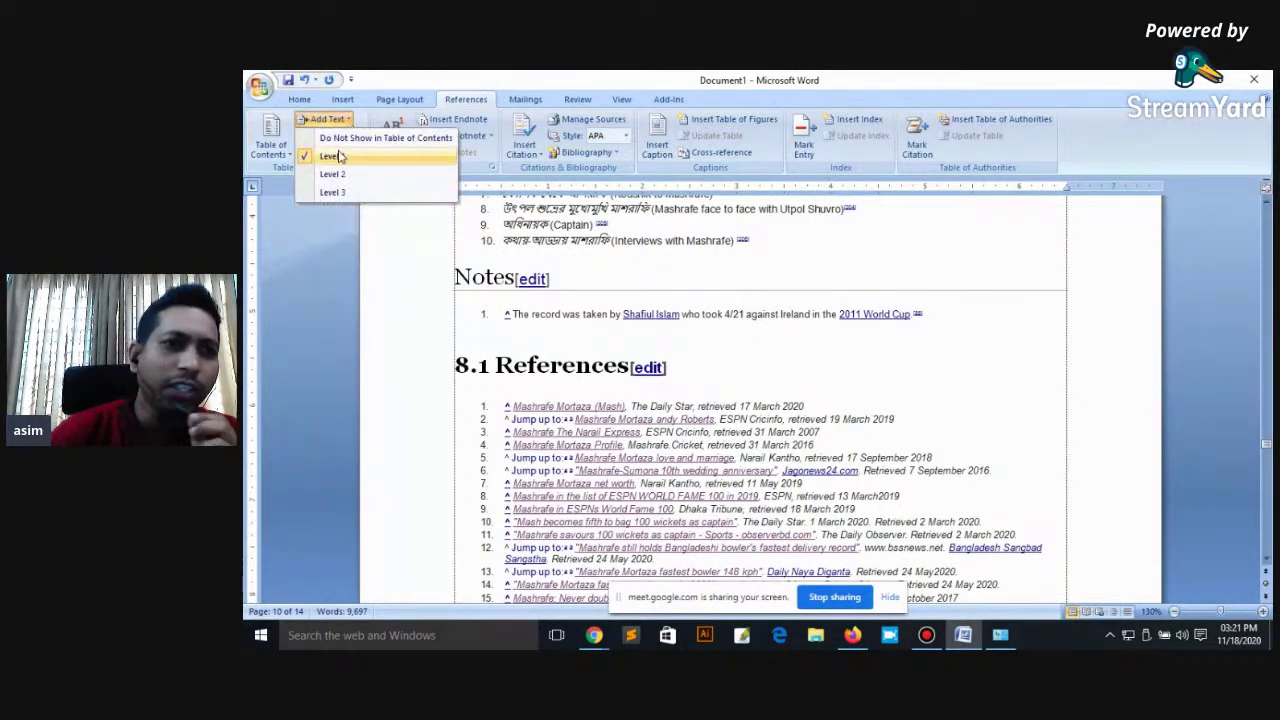
click(560, 345)
drag(662, 368, 456, 366)
click(340, 120)
click(330, 148)
click(692, 383)
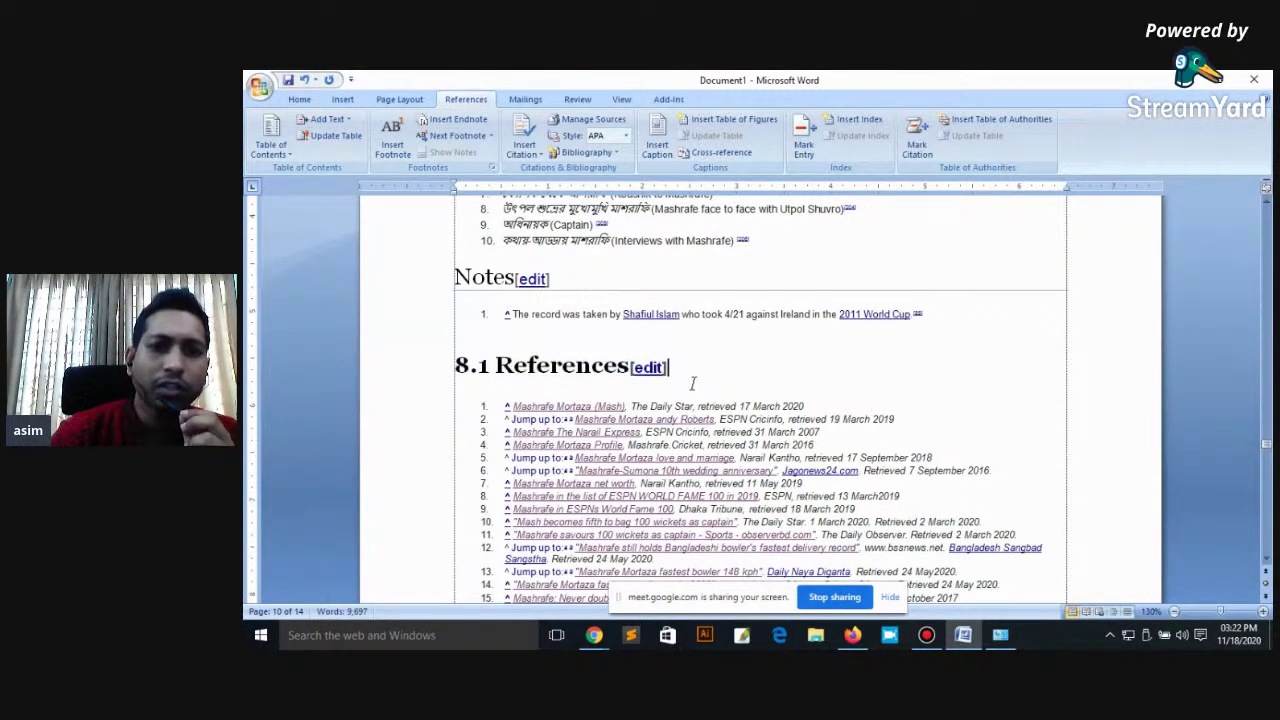
drag(1267, 452, 1267, 215)
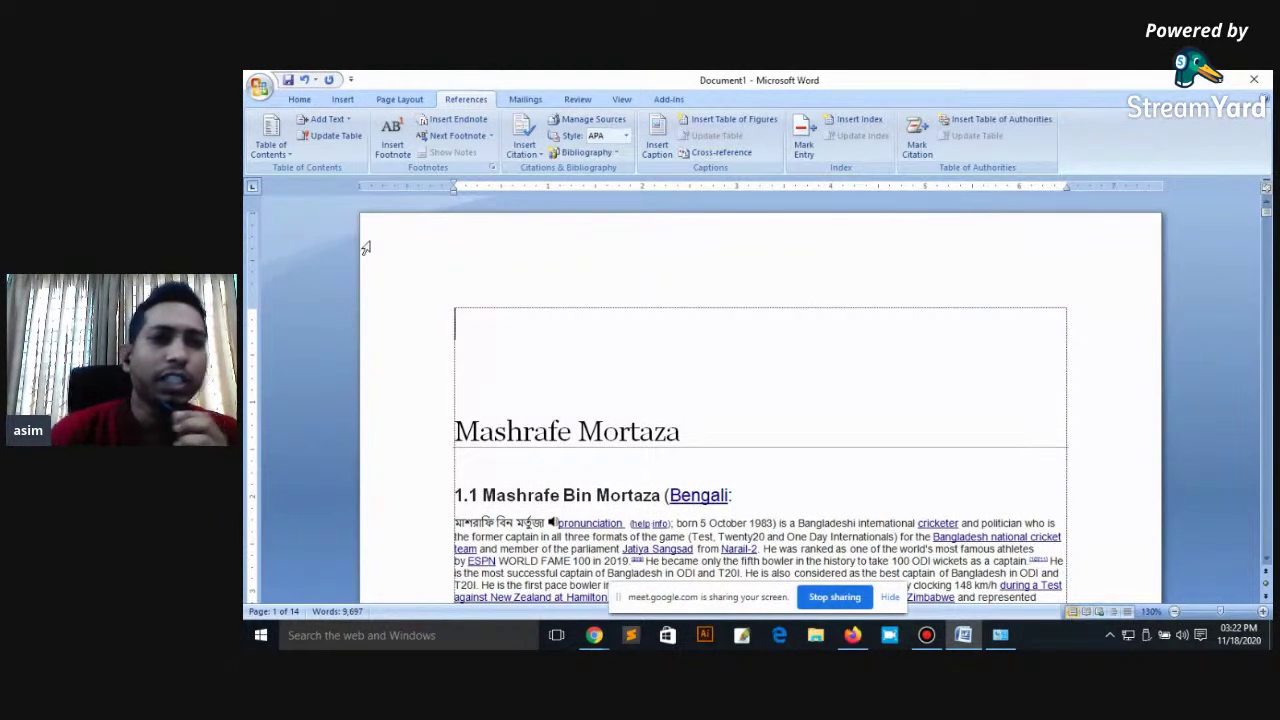
Step: Insert Automatic Table 1 at the start, listing headings through 8.1 References on page 10
click(289, 158)
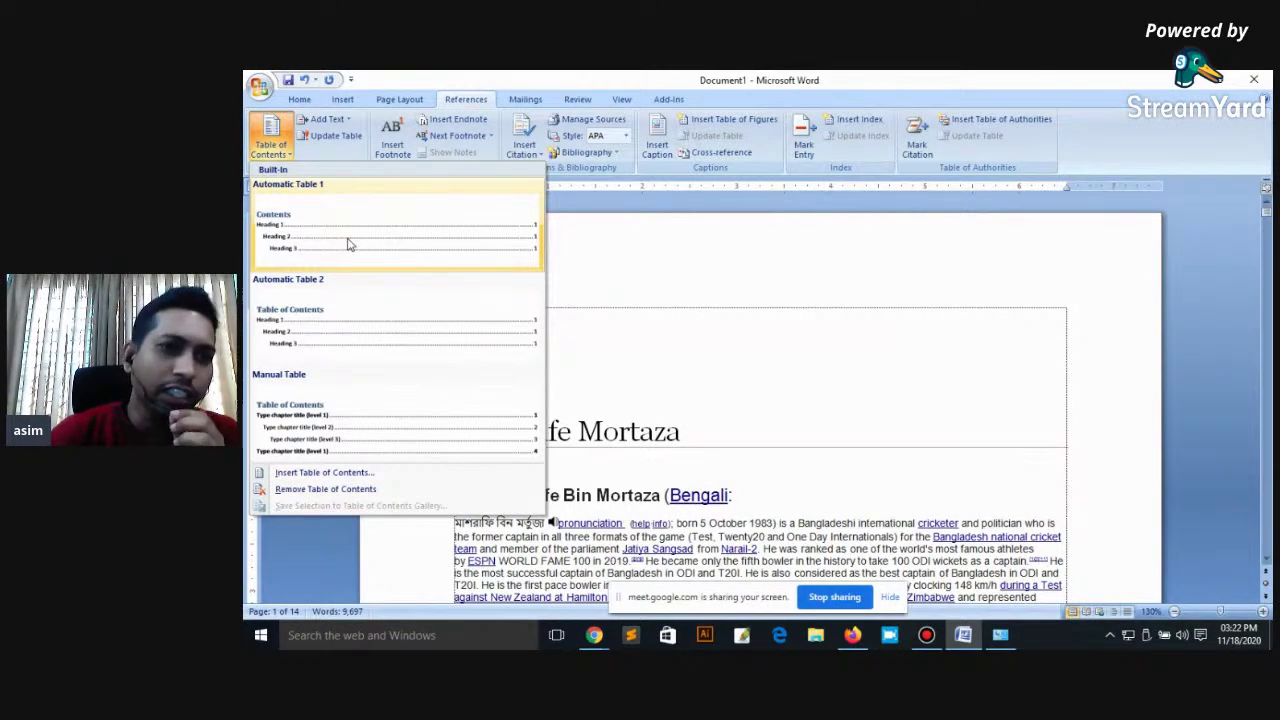
click(349, 243)
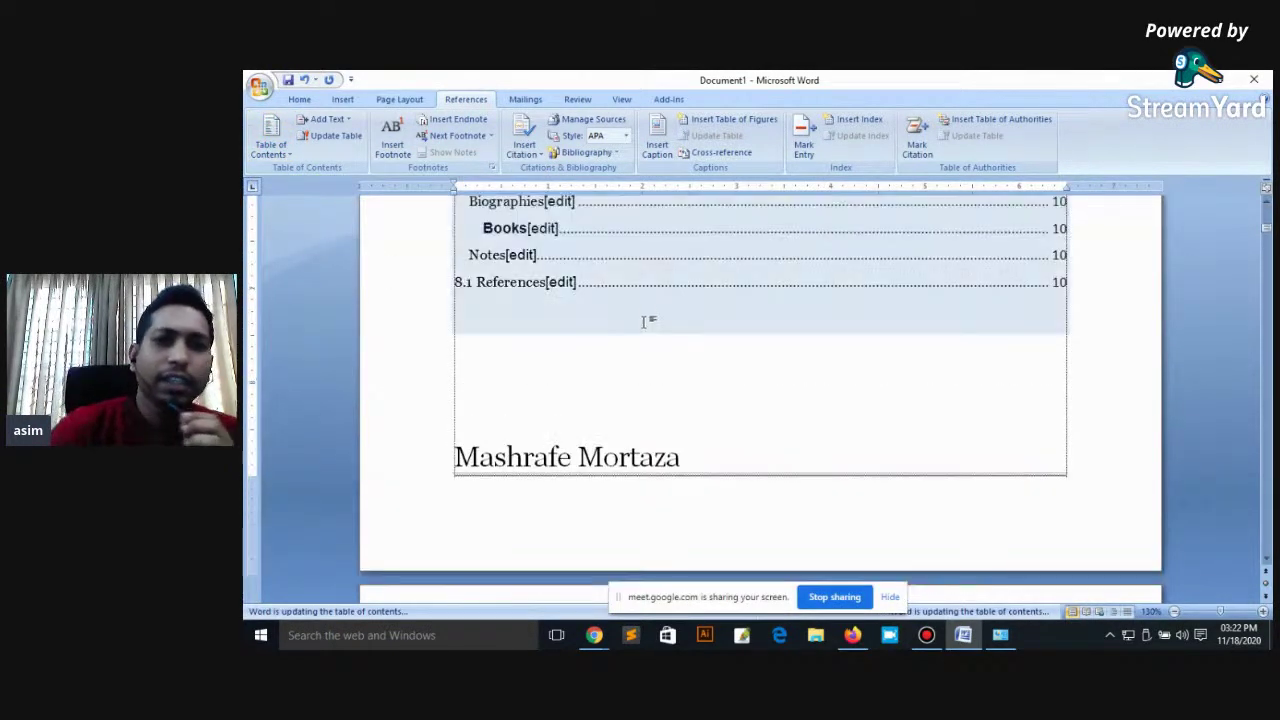
scroll(670, 344, up, 3)
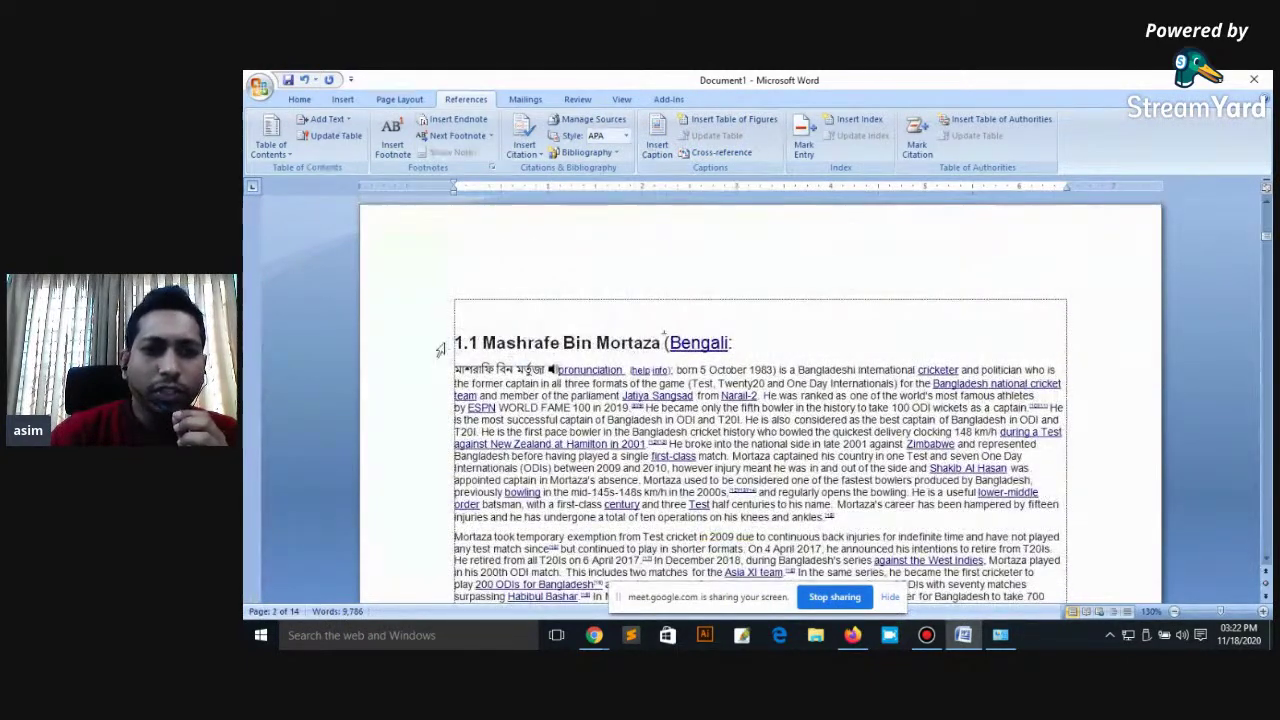
Step: Keep the 1.1 Mashrafe Bin Mortaza heading as a Level 1 contents entry
click(440, 349)
click(340, 120)
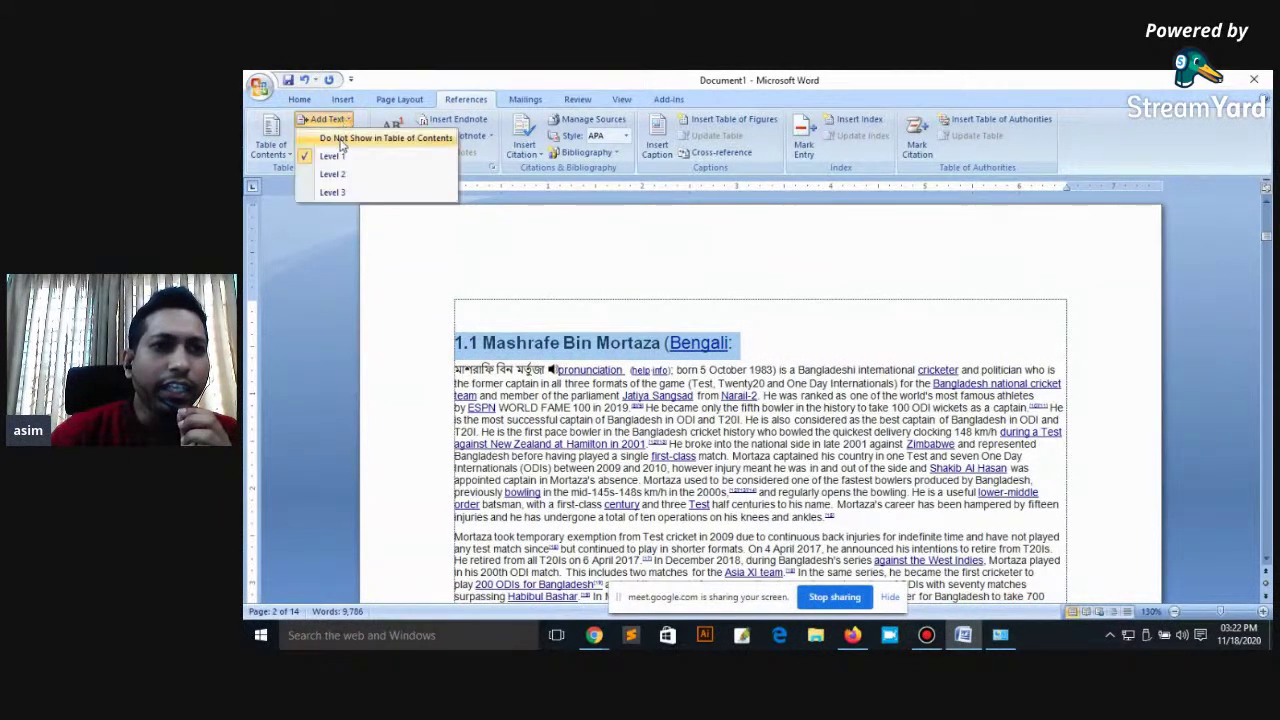
click(784, 350)
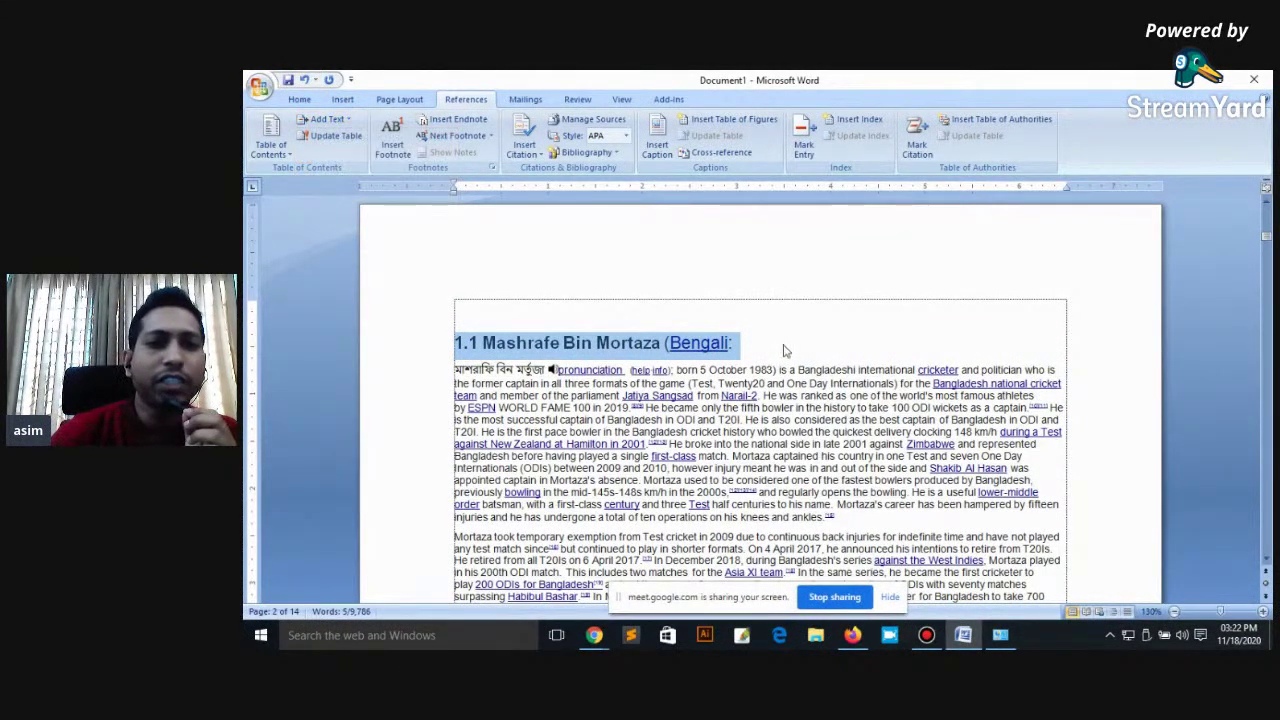
Step: Return to the top of the Contents table, leaving the Table of Contents styles unchanged
scroll(786, 345, up, 5)
scroll(786, 343, up, 3)
scroll(700, 320, up, 3)
scroll(560, 290, up, 3)
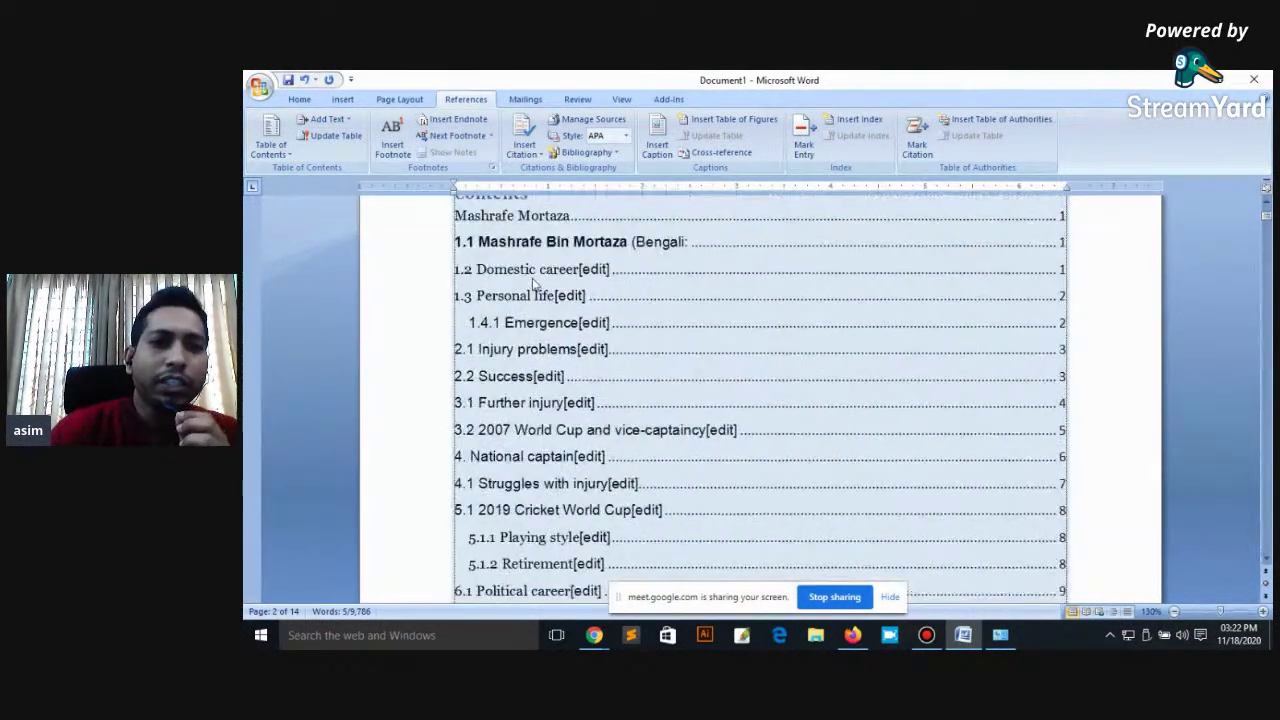
scroll(534, 284, up, 3)
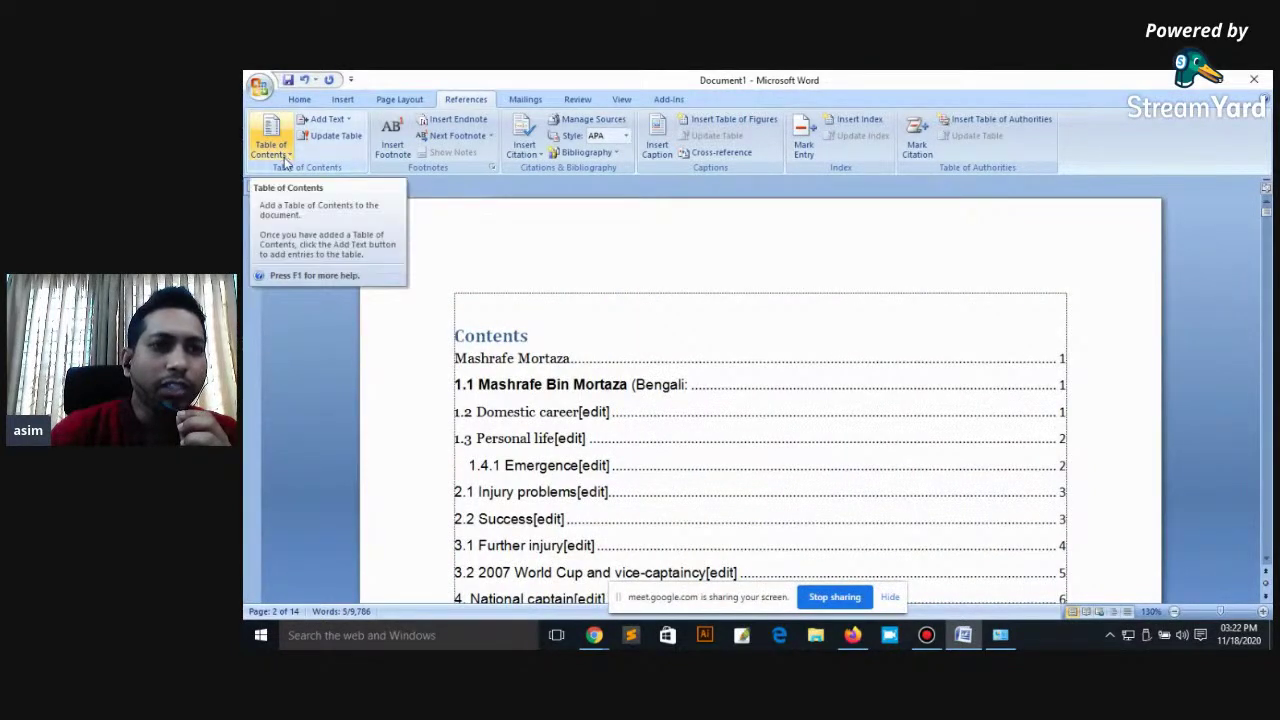
click(286, 163)
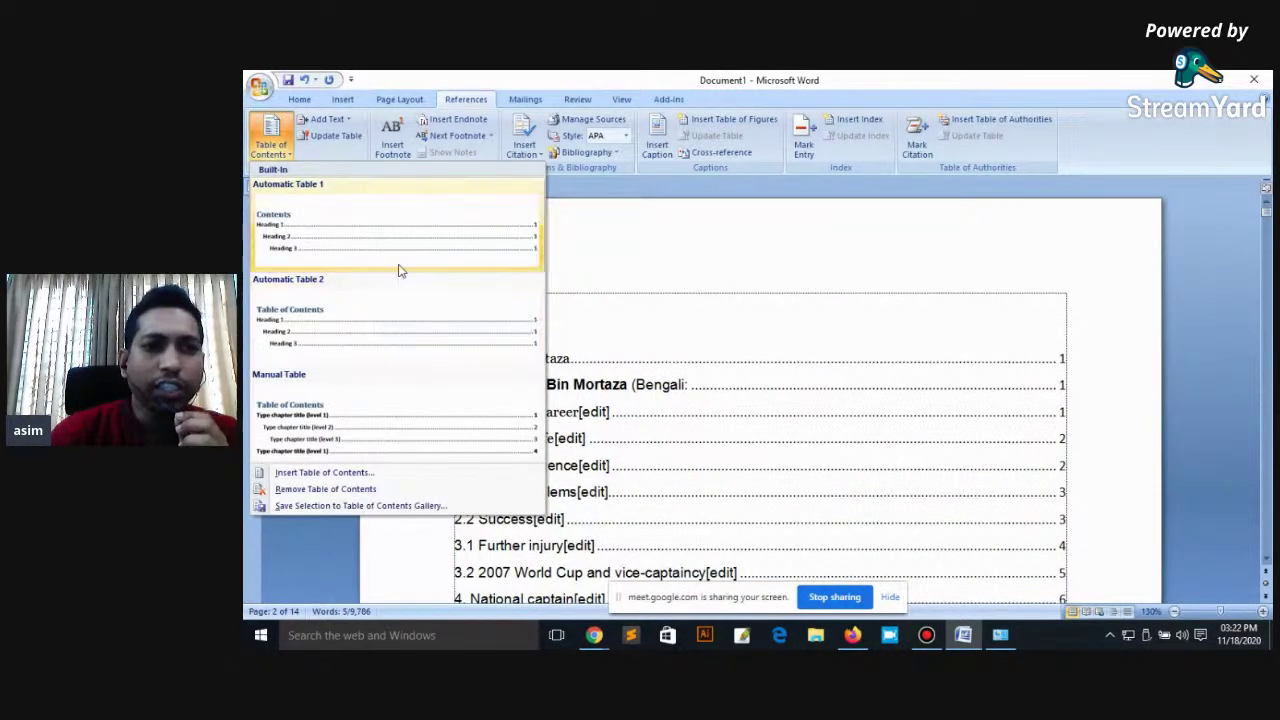
click(571, 329)
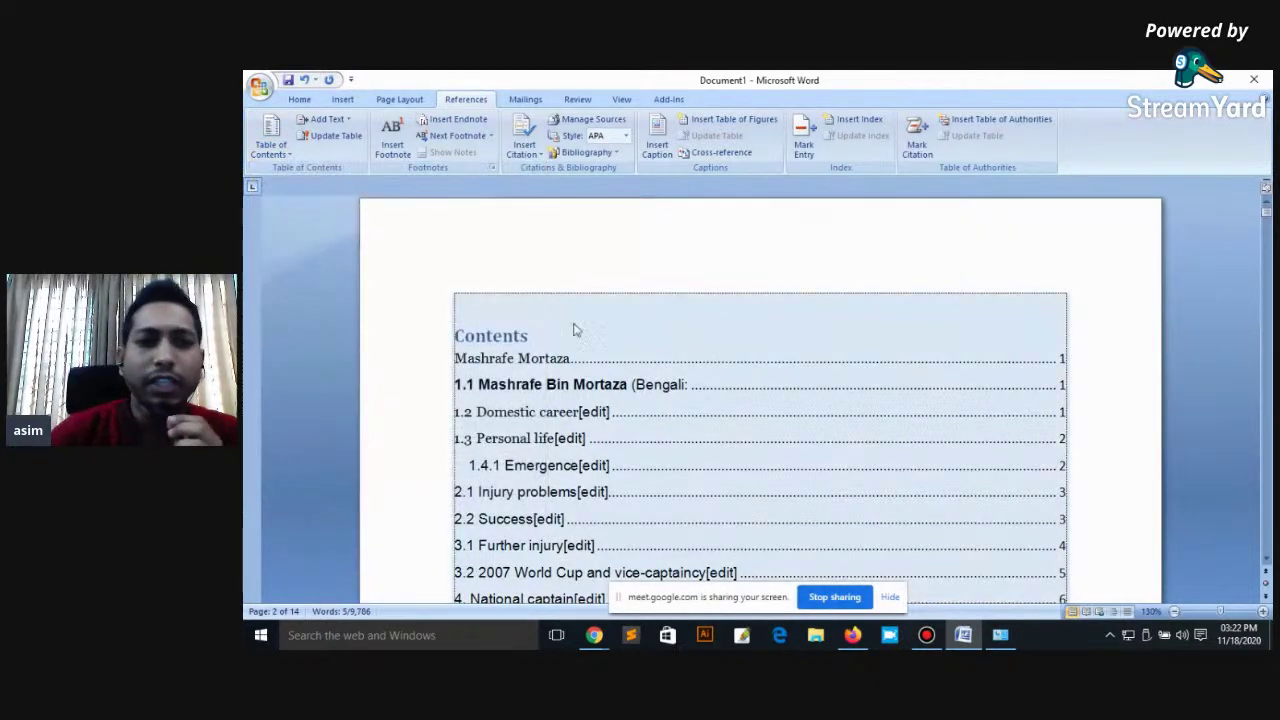
Step: Undo the last change and push the Mashrafe Mortaza title onto the next page
scroll(677, 407, down, 1)
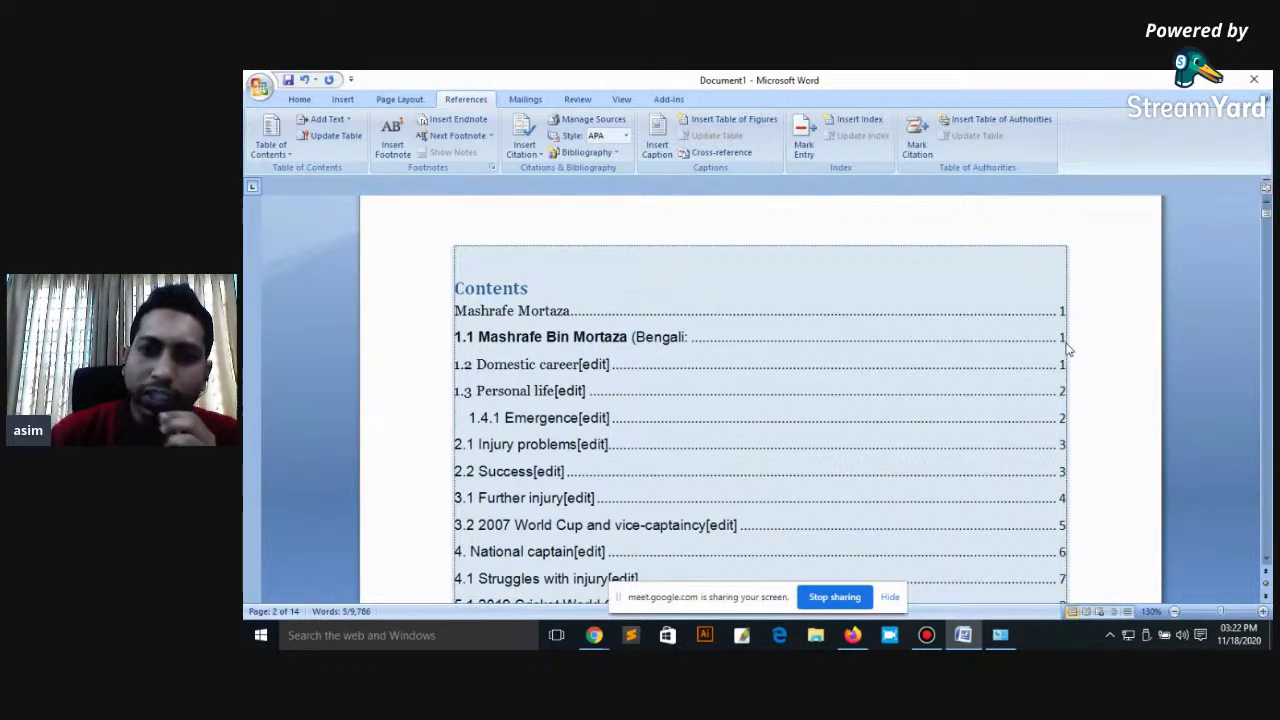
scroll(1063, 360, down, 2)
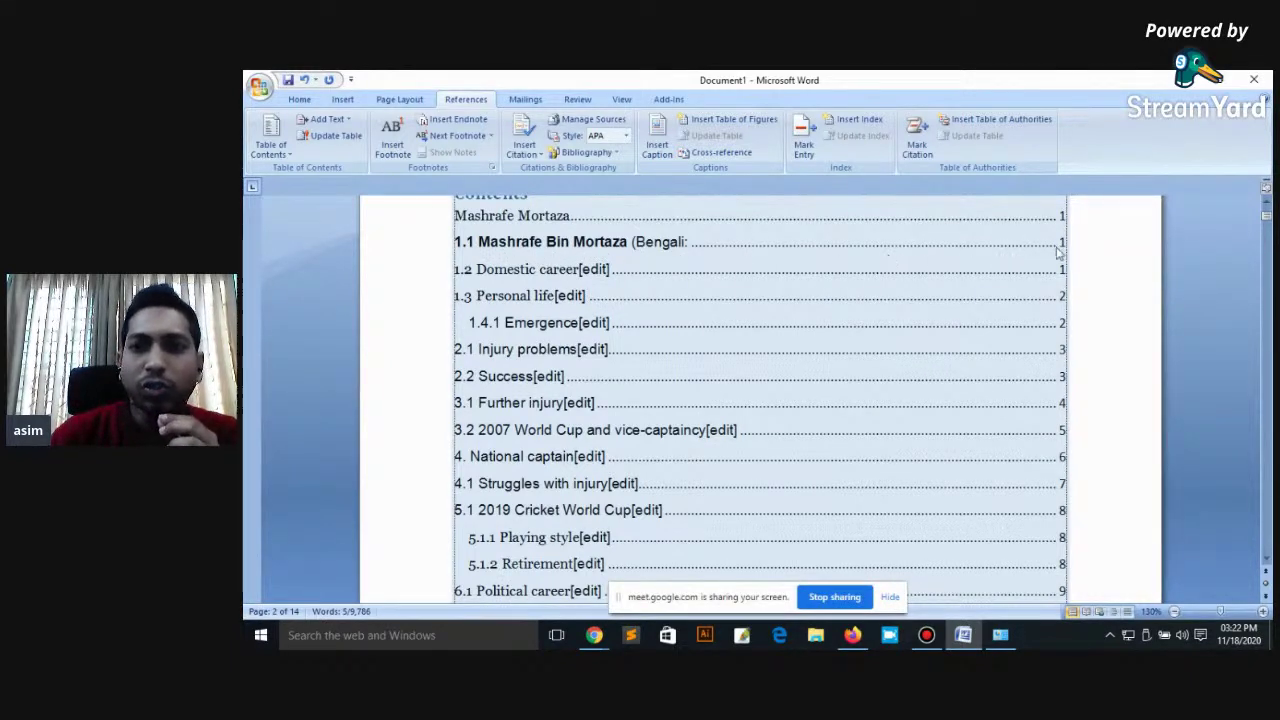
scroll(943, 377, down, 3)
scroll(929, 394, down, 3)
key(ctrl+z)
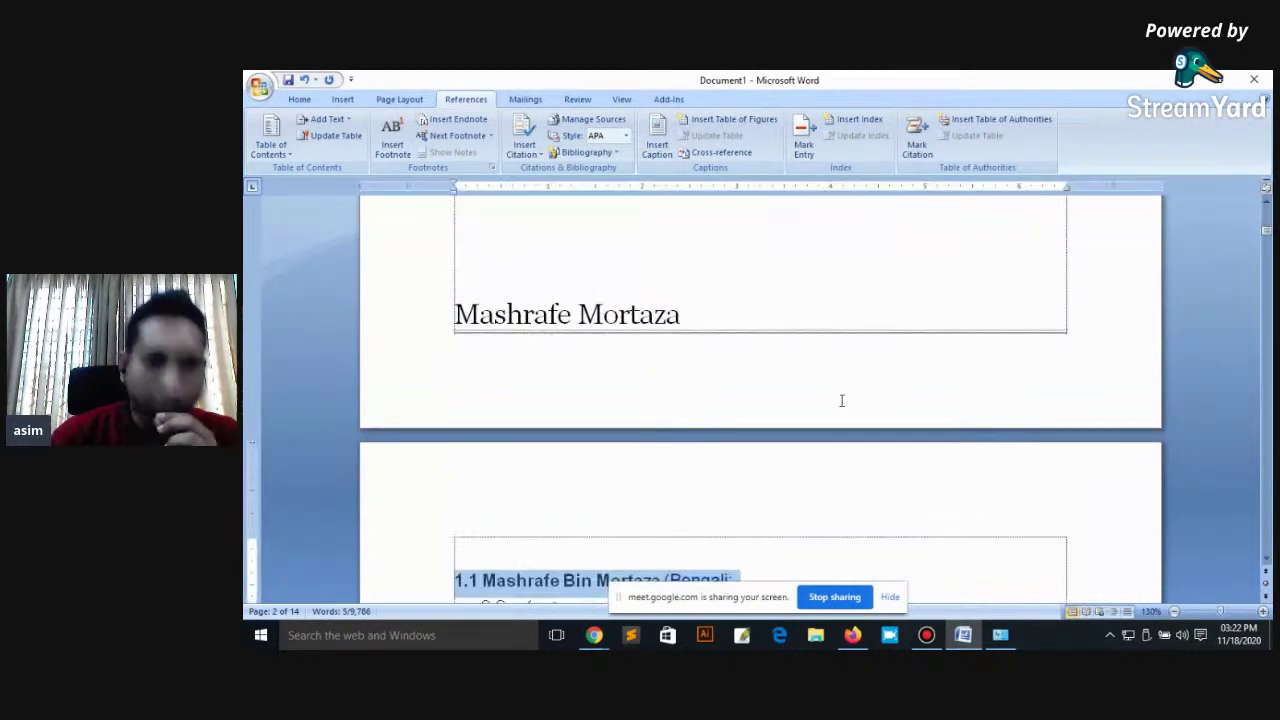
click(488, 292)
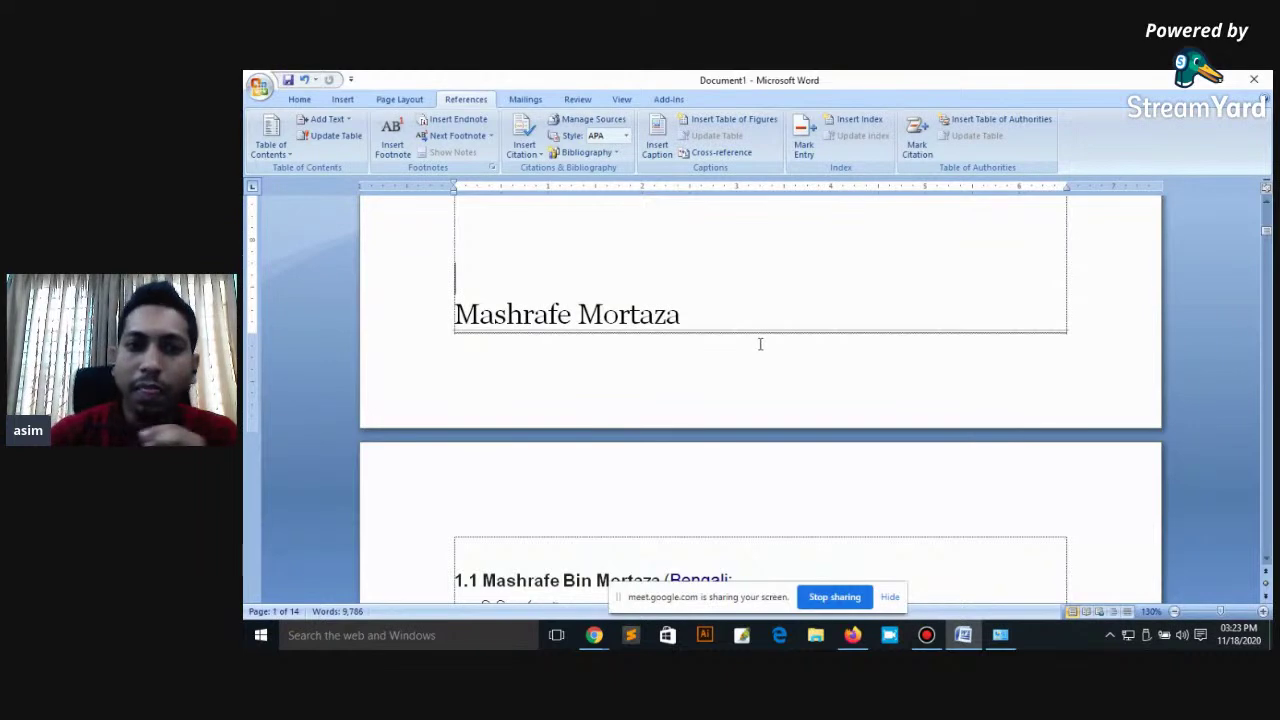
scroll(757, 337, up, 3)
key(Return)
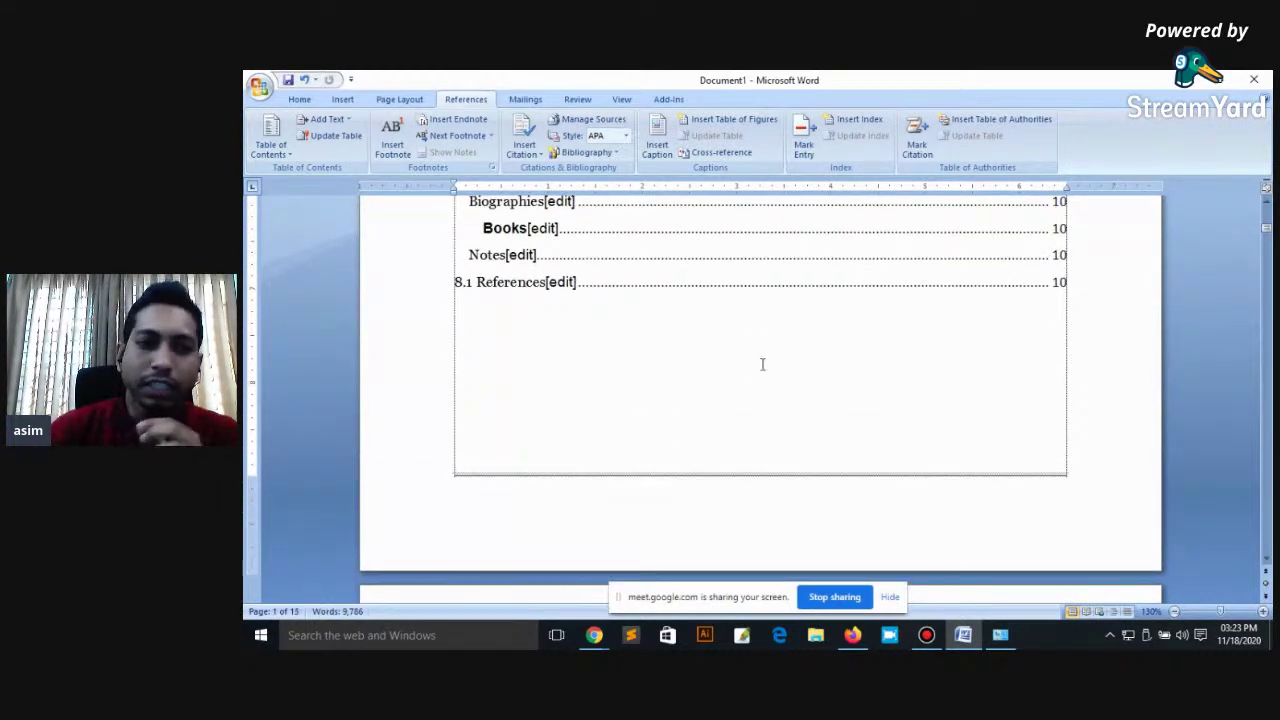
scroll(762, 364, down, 3)
scroll(872, 408, up, 6)
Step: Scroll through the document to review the Contents table and page breaks
click(872, 408)
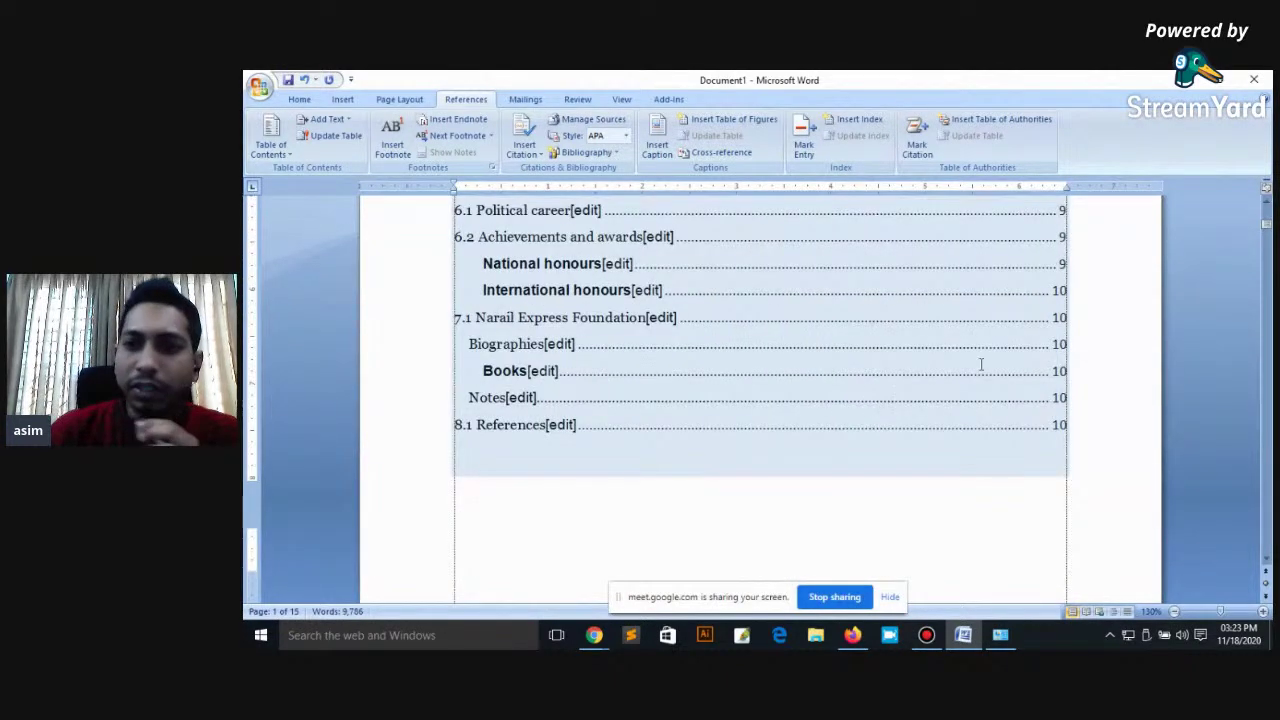
scroll(981, 364, up, 7)
scroll(914, 374, up, 3)
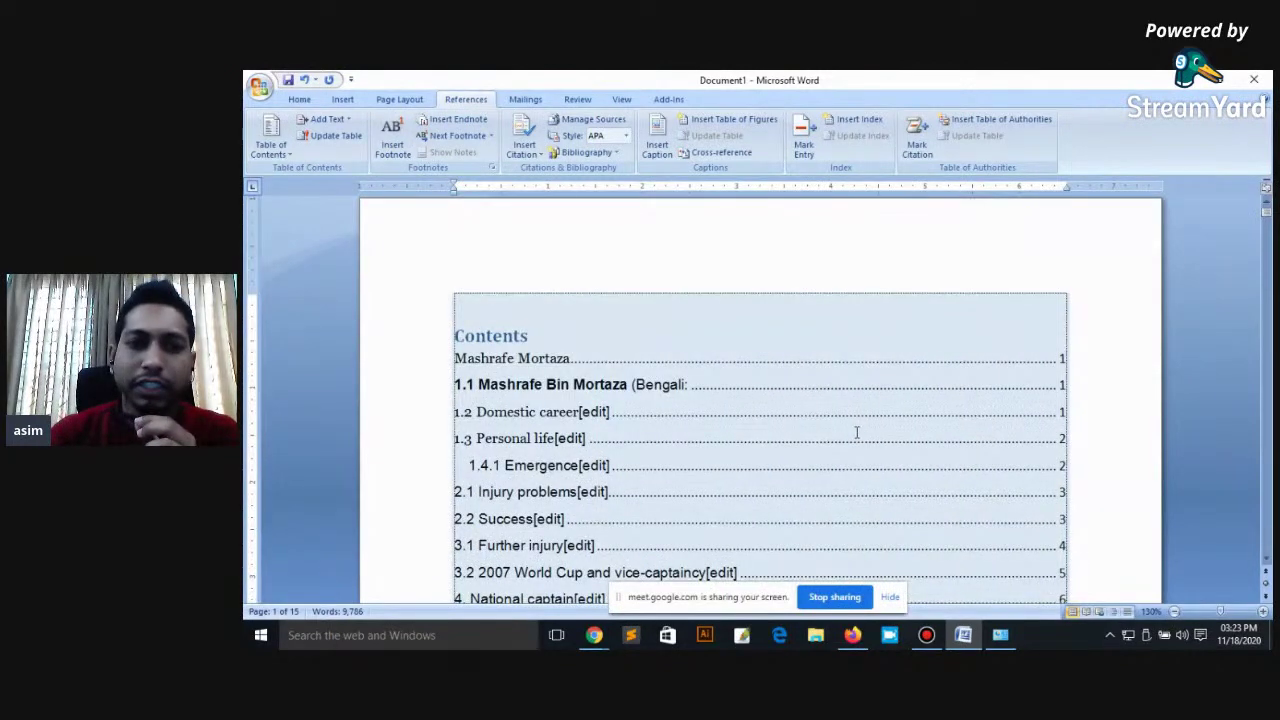
scroll(850, 425, down, 2)
scroll(1040, 400, down, 1)
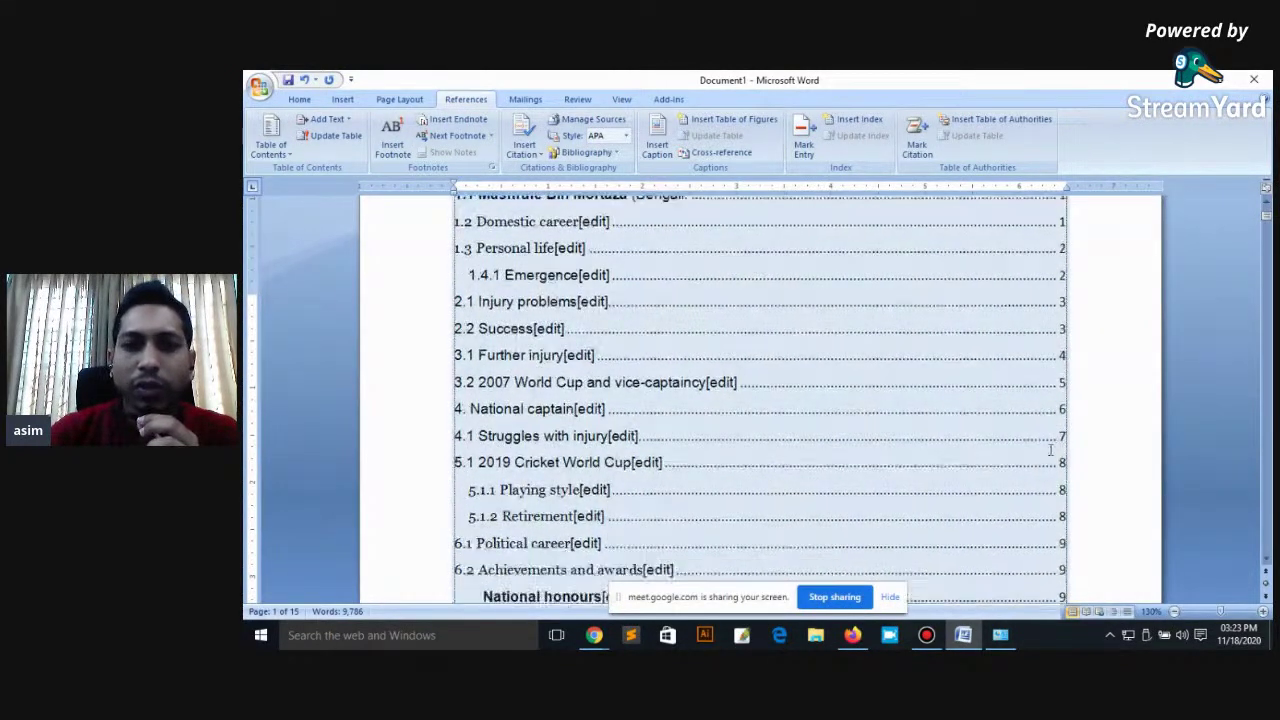
scroll(1043, 457, down, 2)
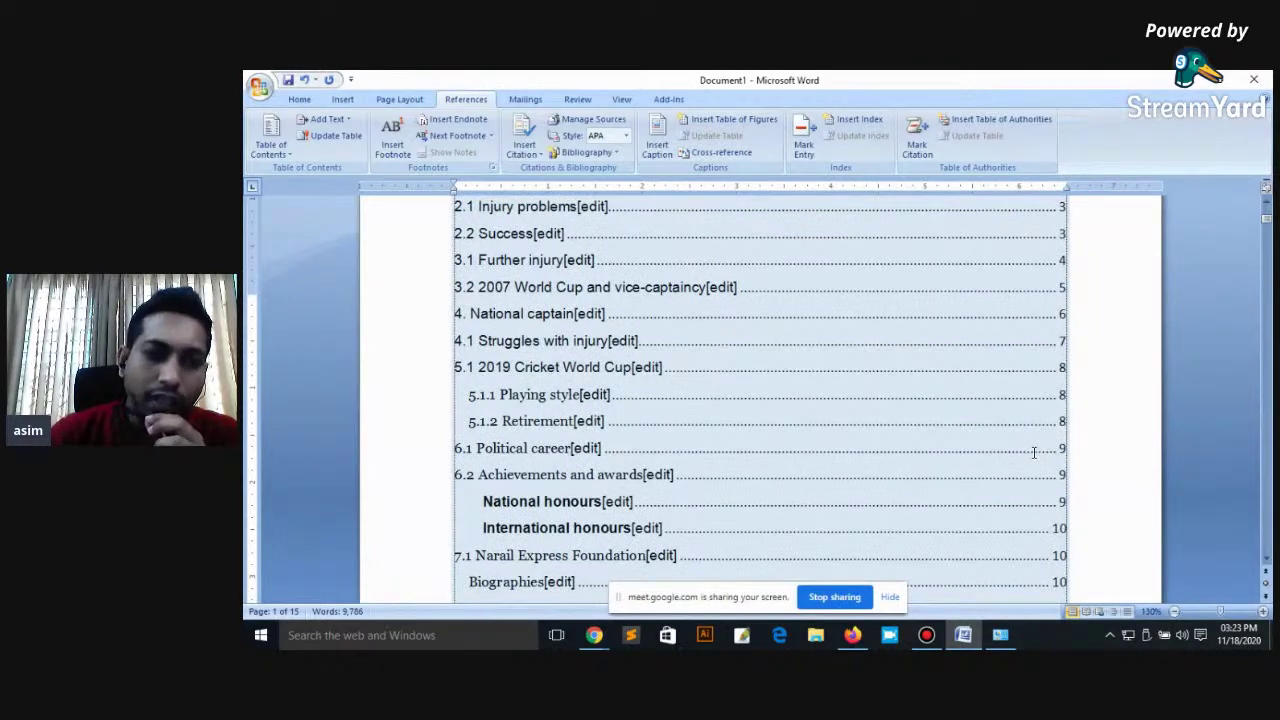
scroll(1032, 452, down, 10)
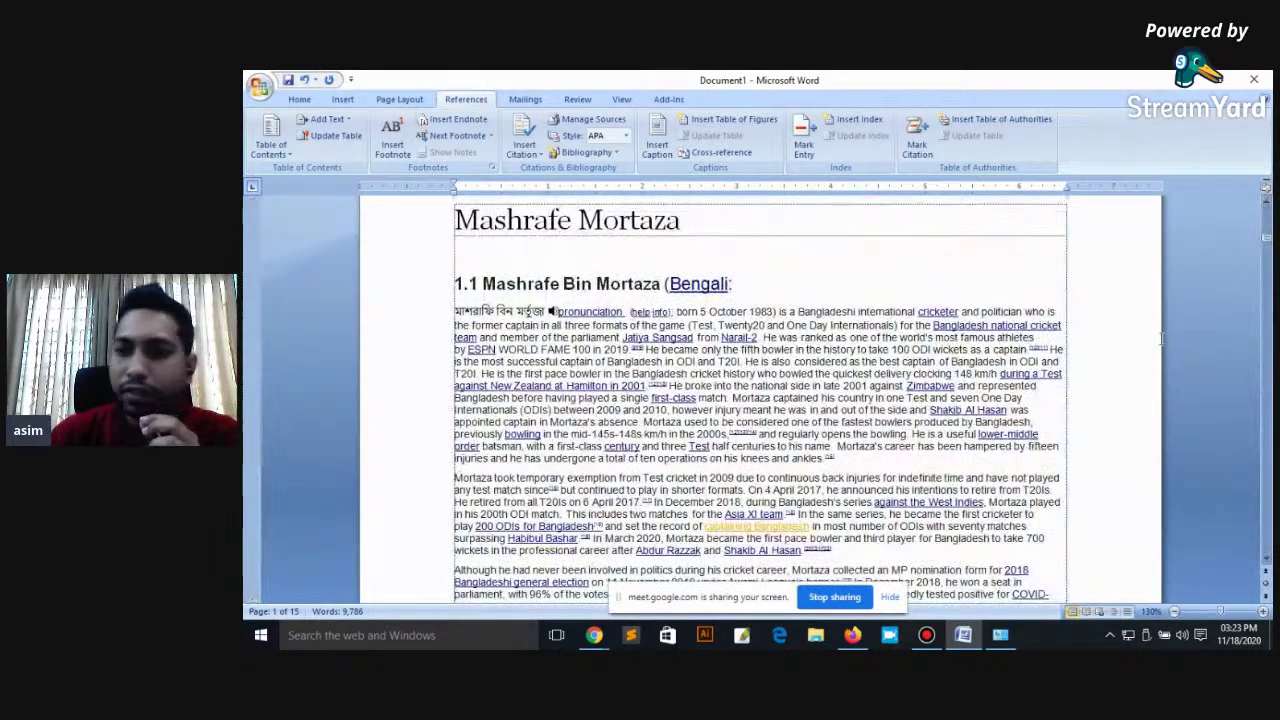
scroll(1045, 380, down, 10)
scroll(1047, 350, down, 1)
scroll(1047, 350, up, 5)
scroll(1006, 337, up, 10)
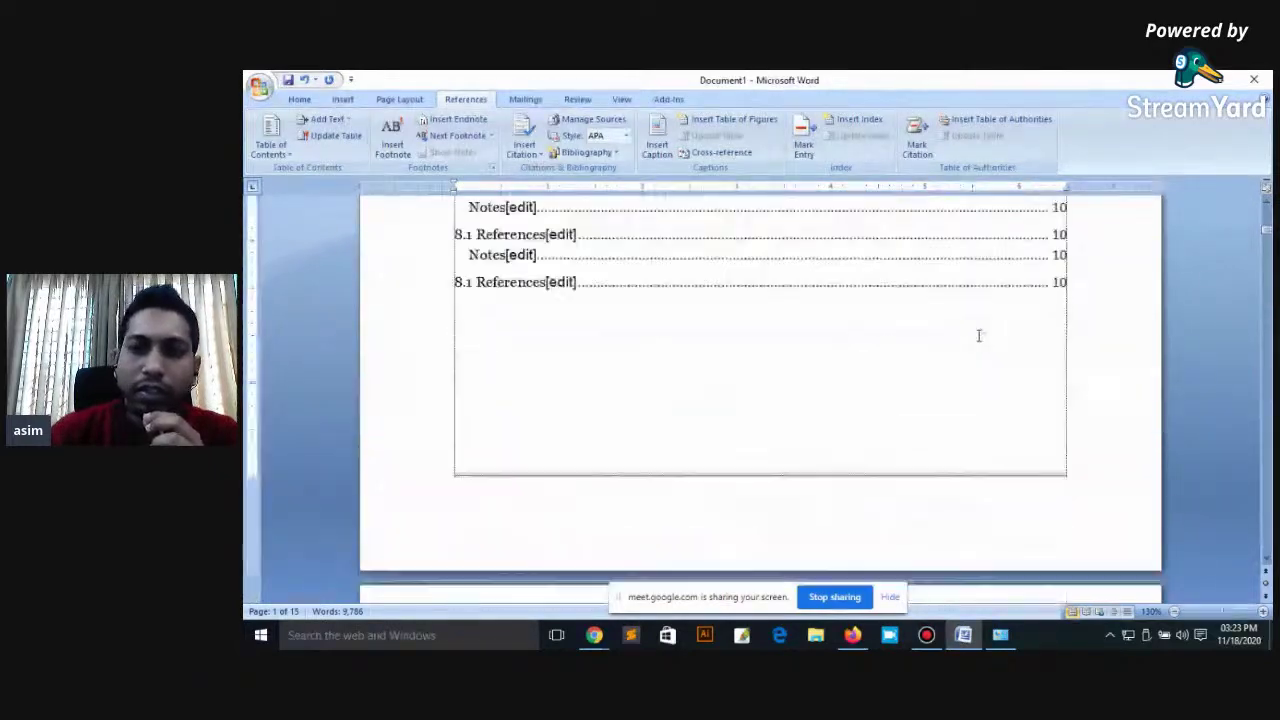
scroll(980, 334, up, 3)
scroll(980, 334, up, 3)
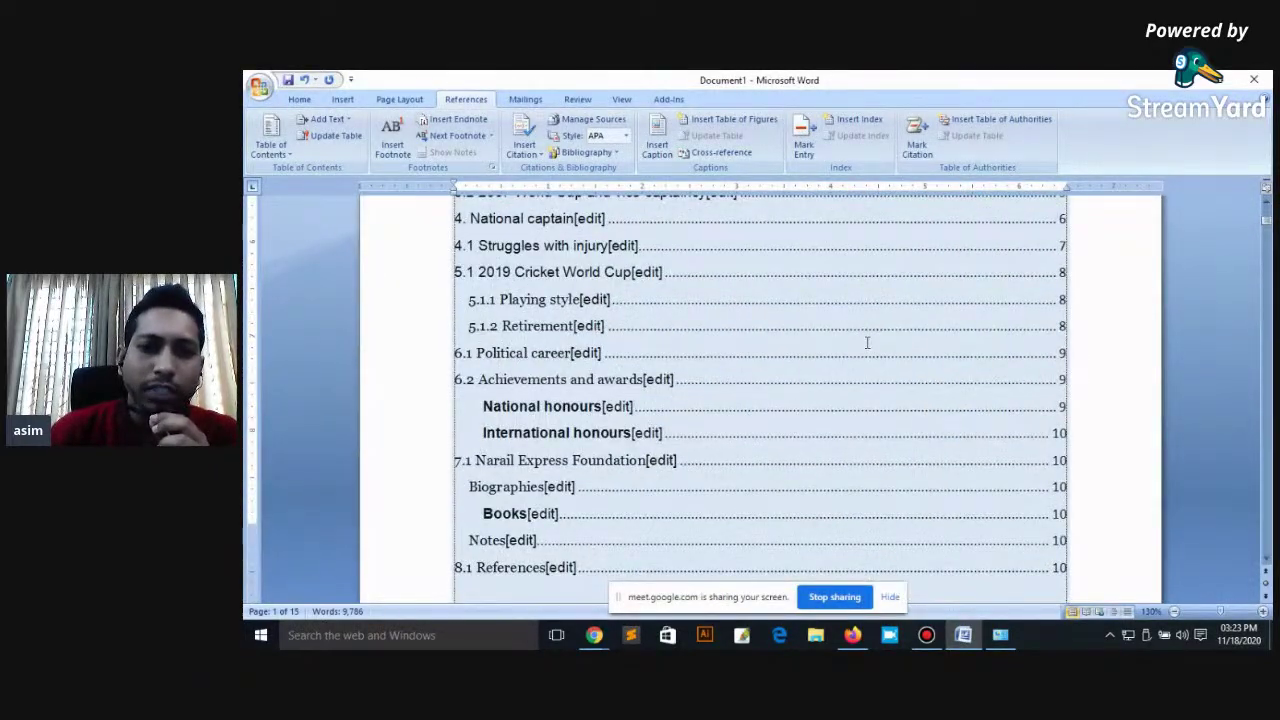
scroll(867, 343, down, 5)
scroll(867, 343, down, 2)
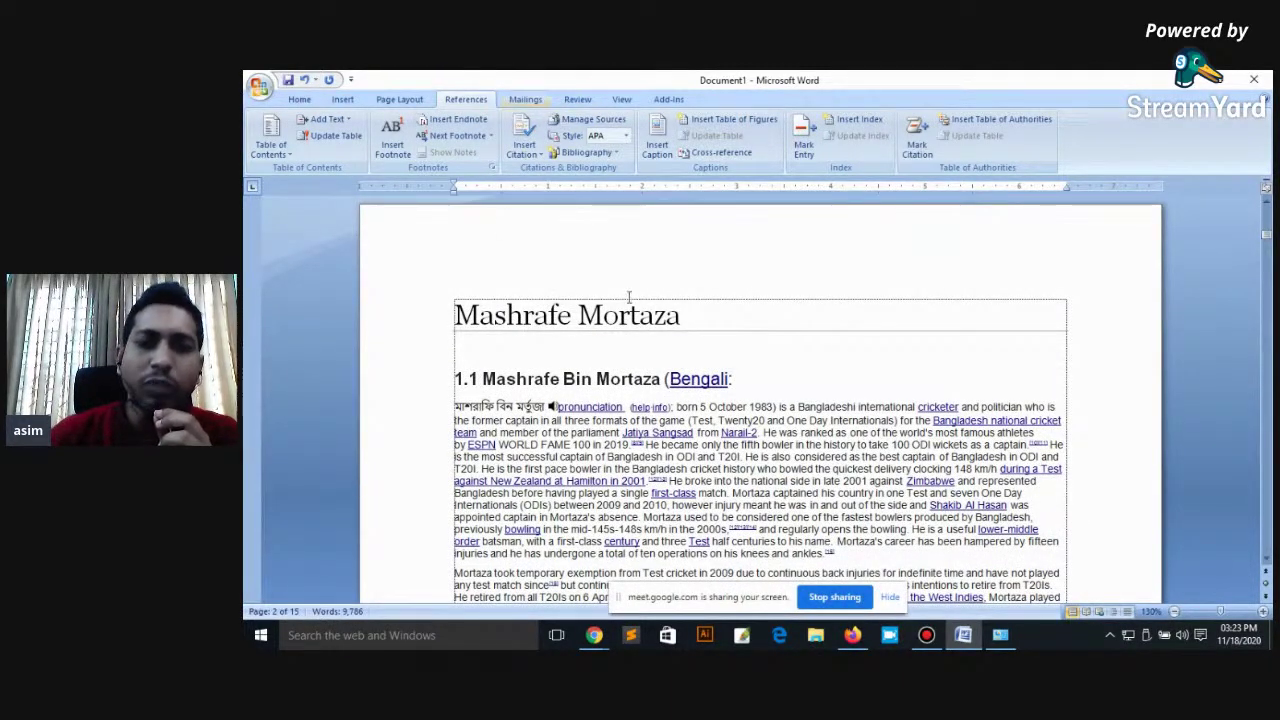
scroll(851, 399, up, 3)
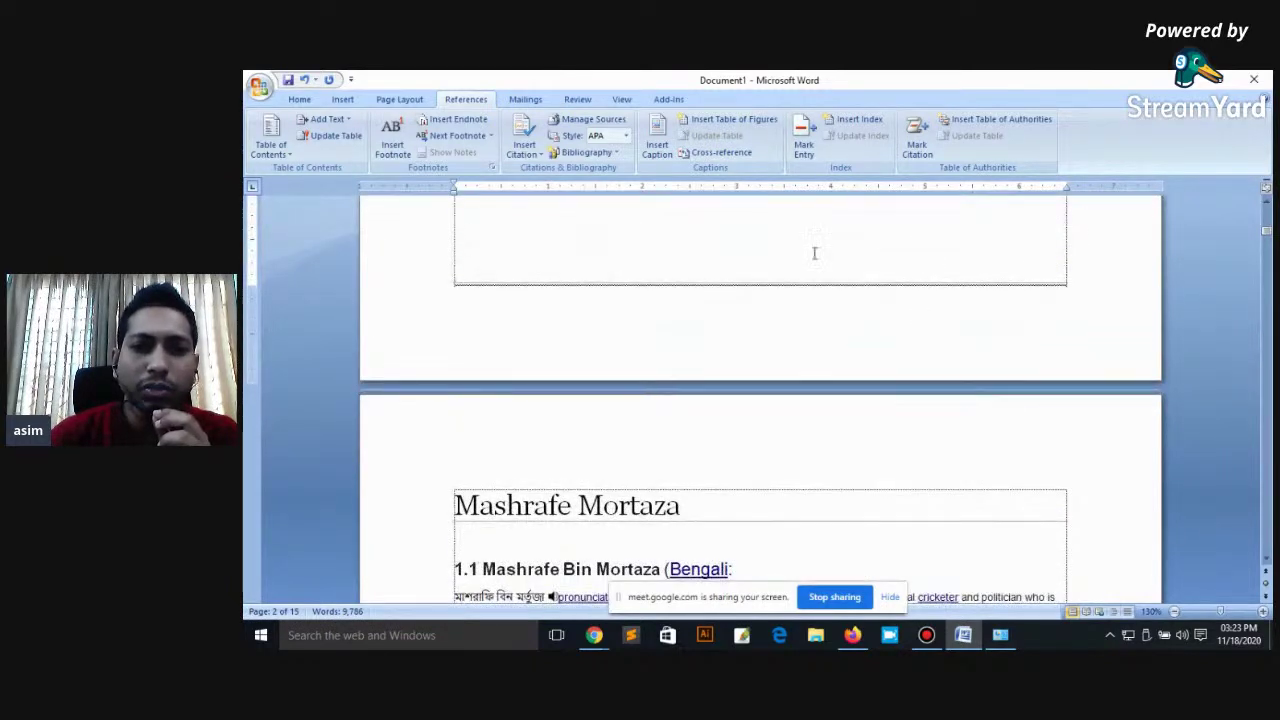
Step: Hide the white space between pages and select the Contents table field
double_click(931, 382)
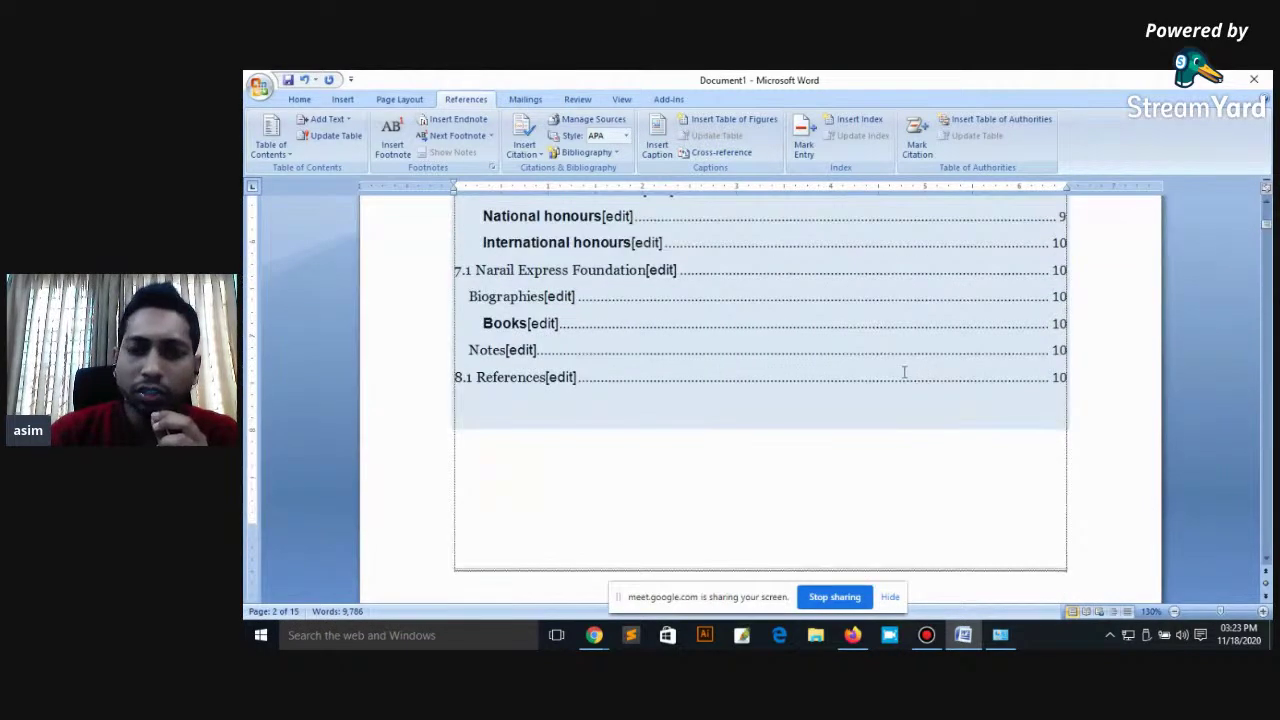
scroll(989, 363, up, 2)
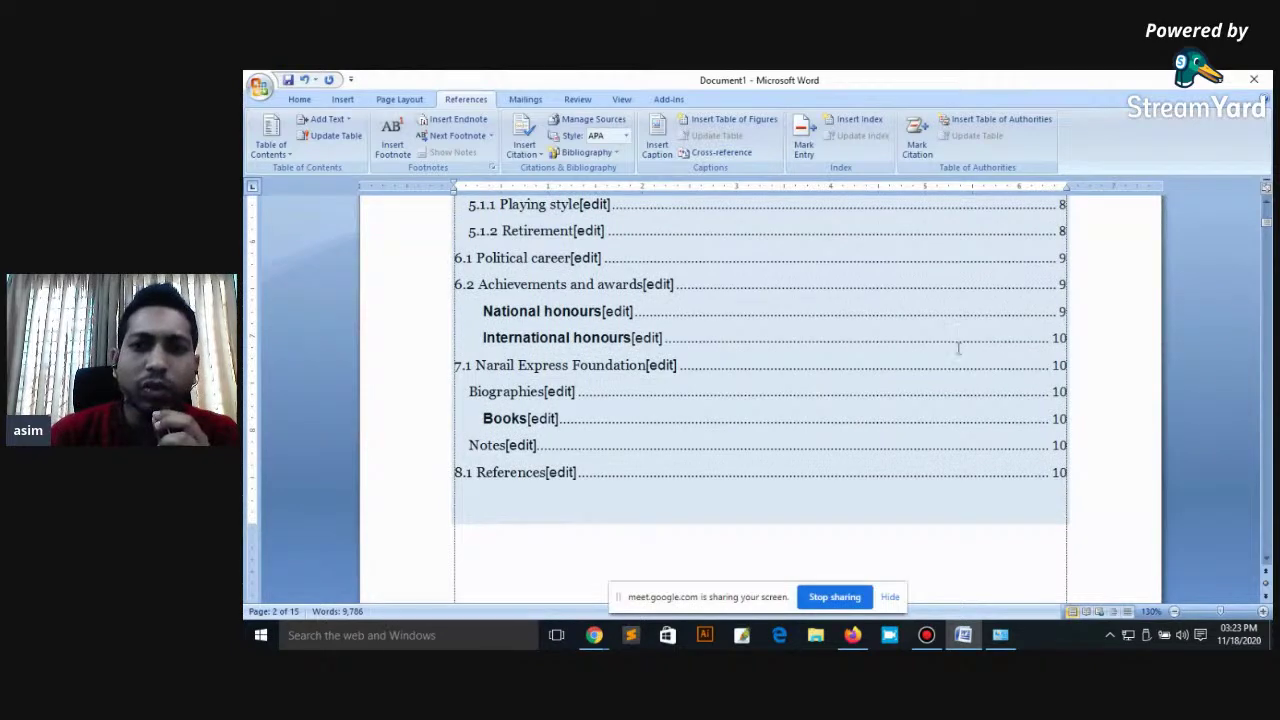
scroll(970, 347, up, 6)
scroll(1048, 307, up, 2)
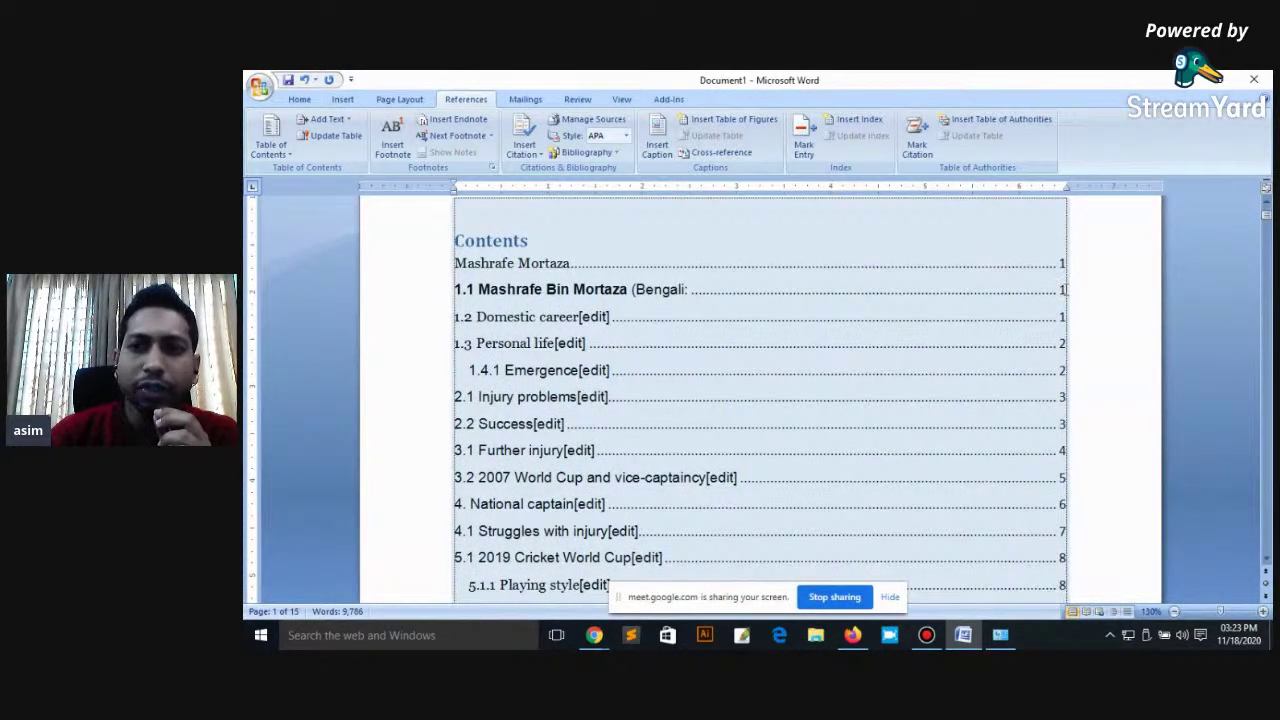
click(1065, 289)
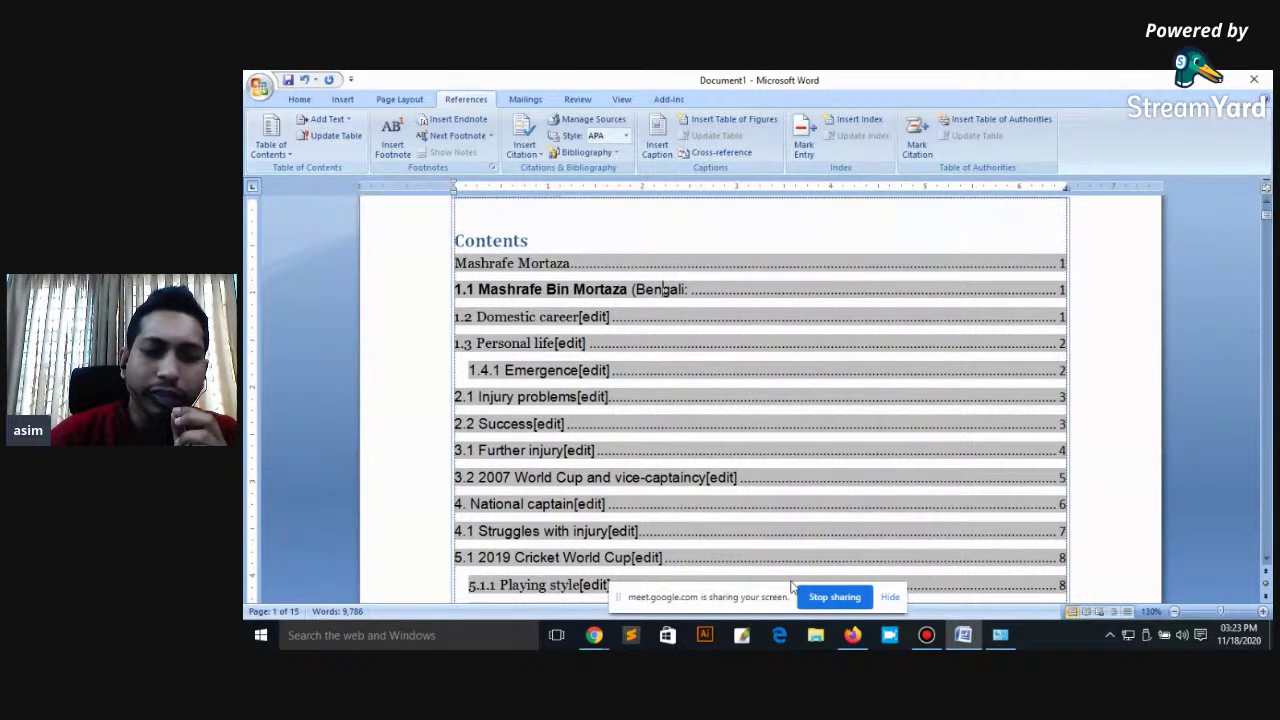
click(926, 635)
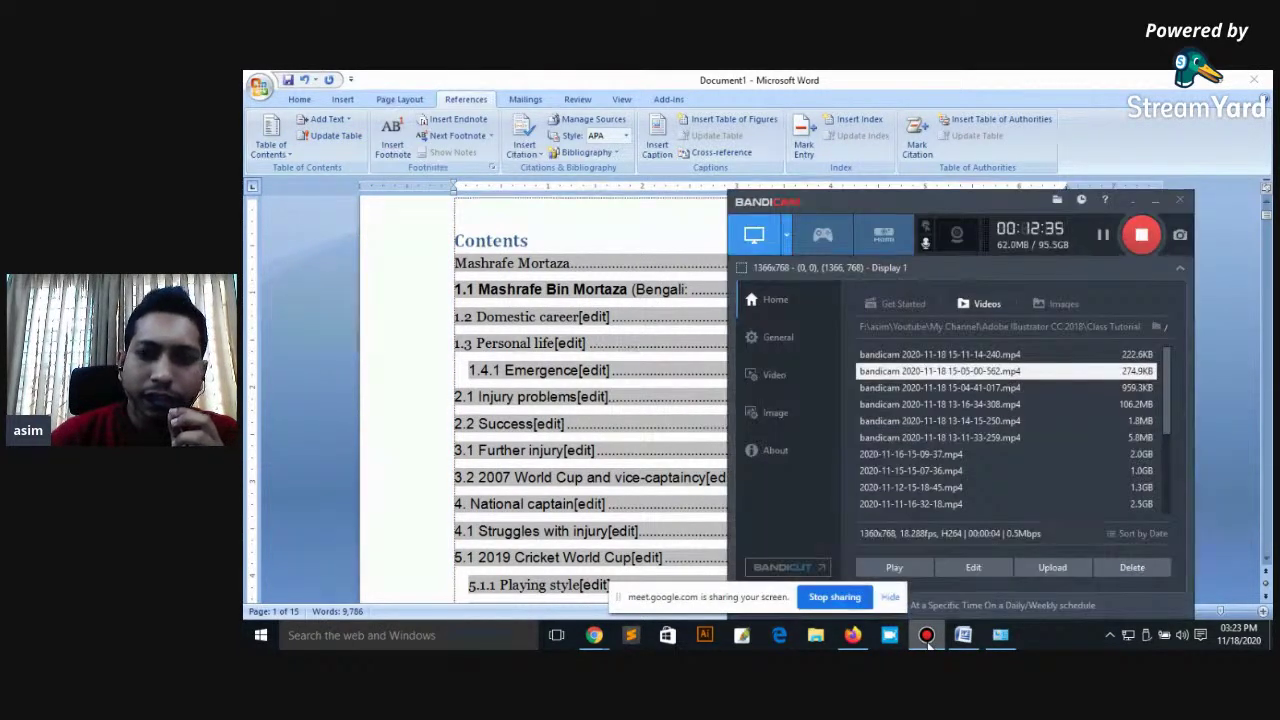
click(1154, 201)
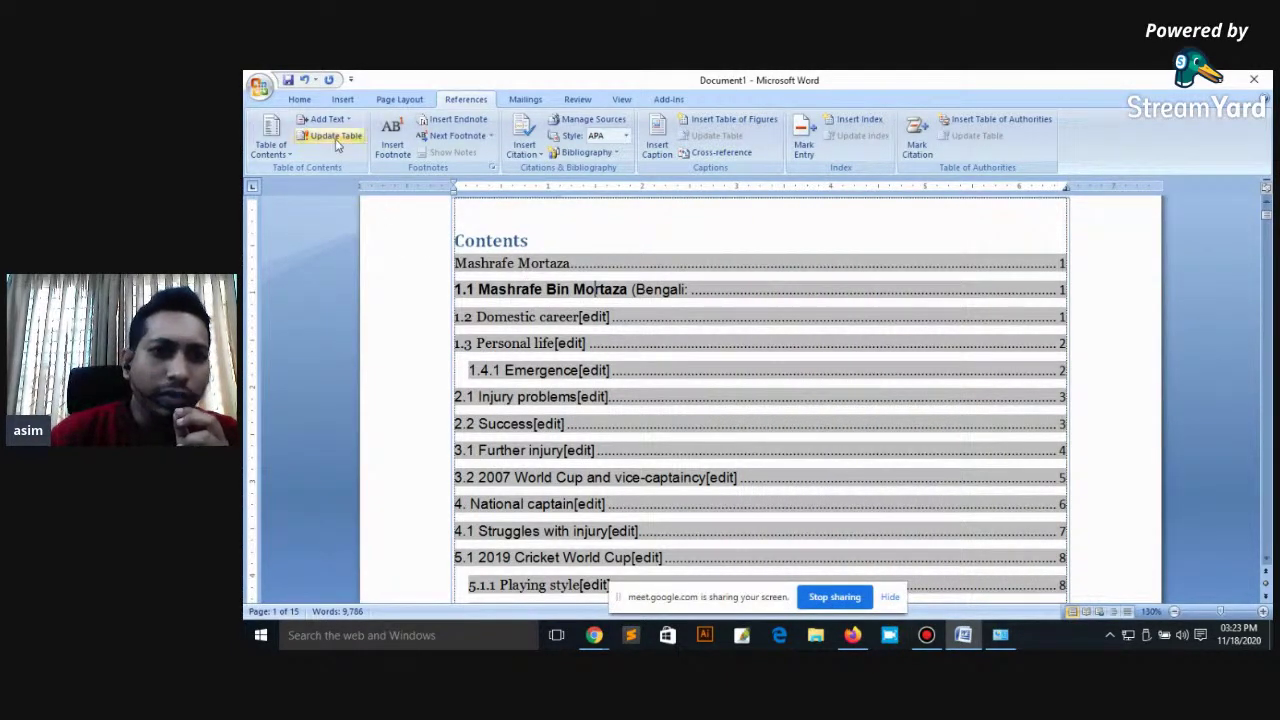
click(334, 139)
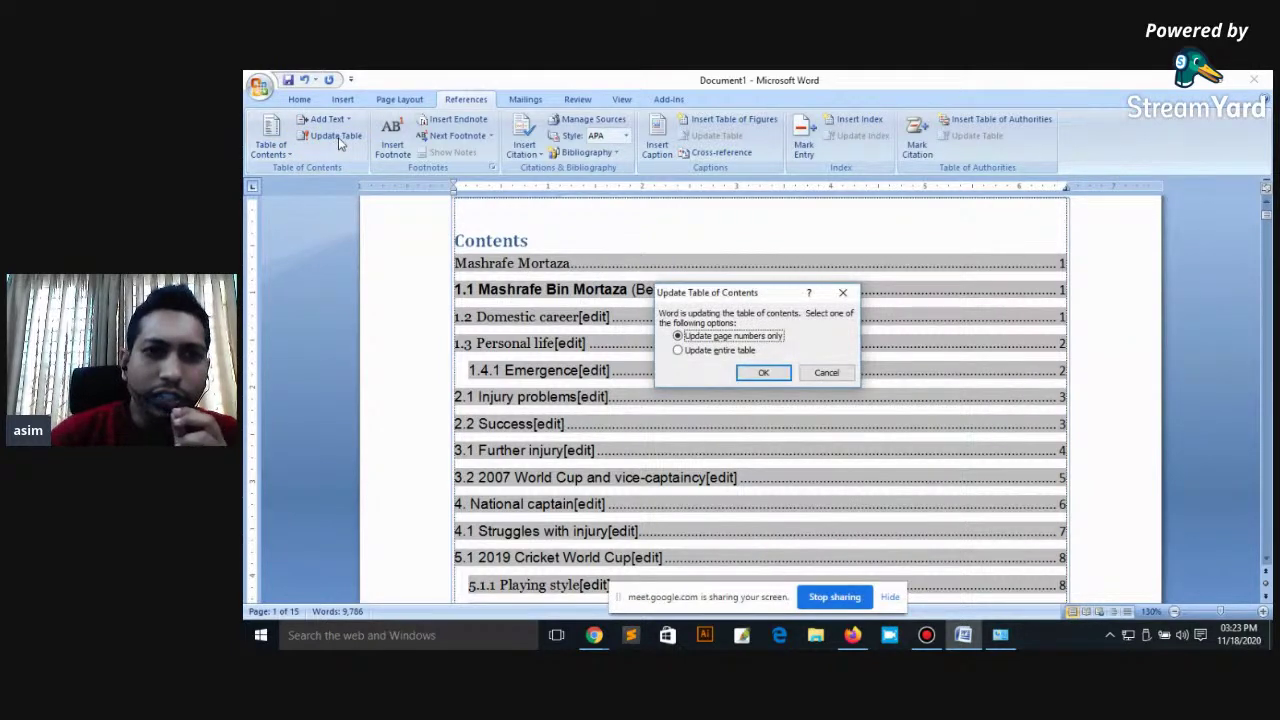
drag(736, 294, 655, 222)
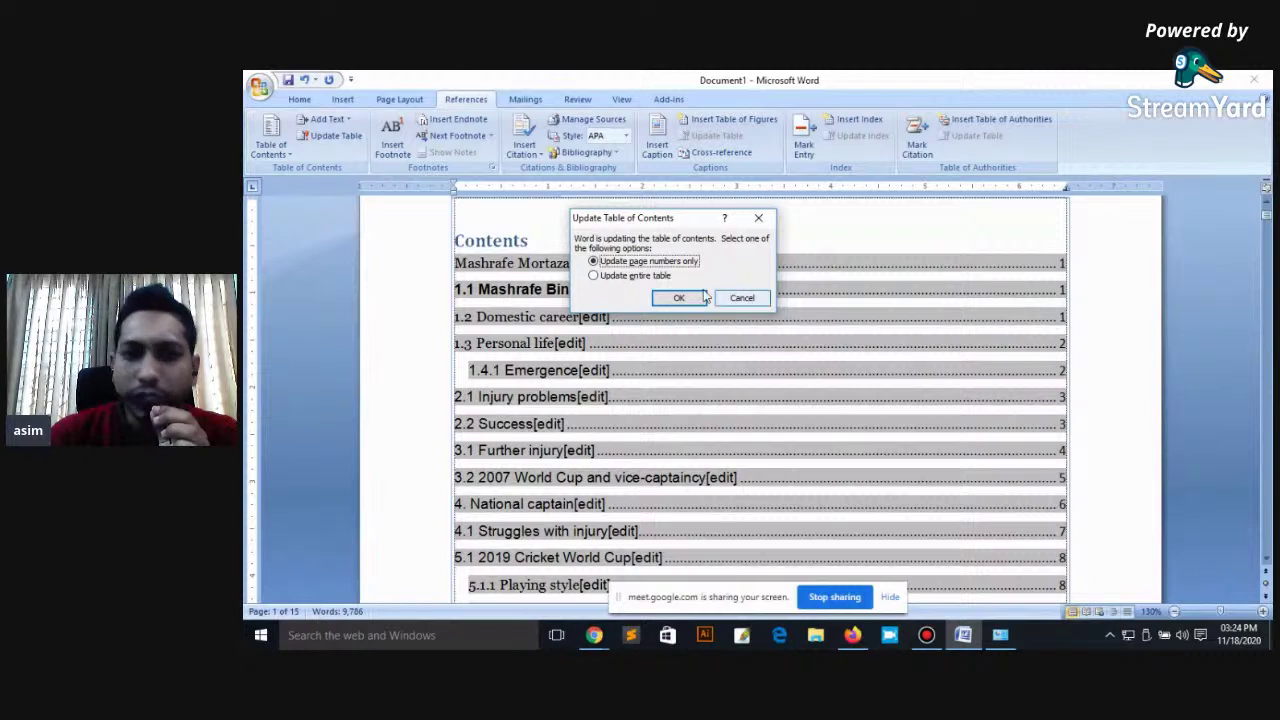
click(618, 279)
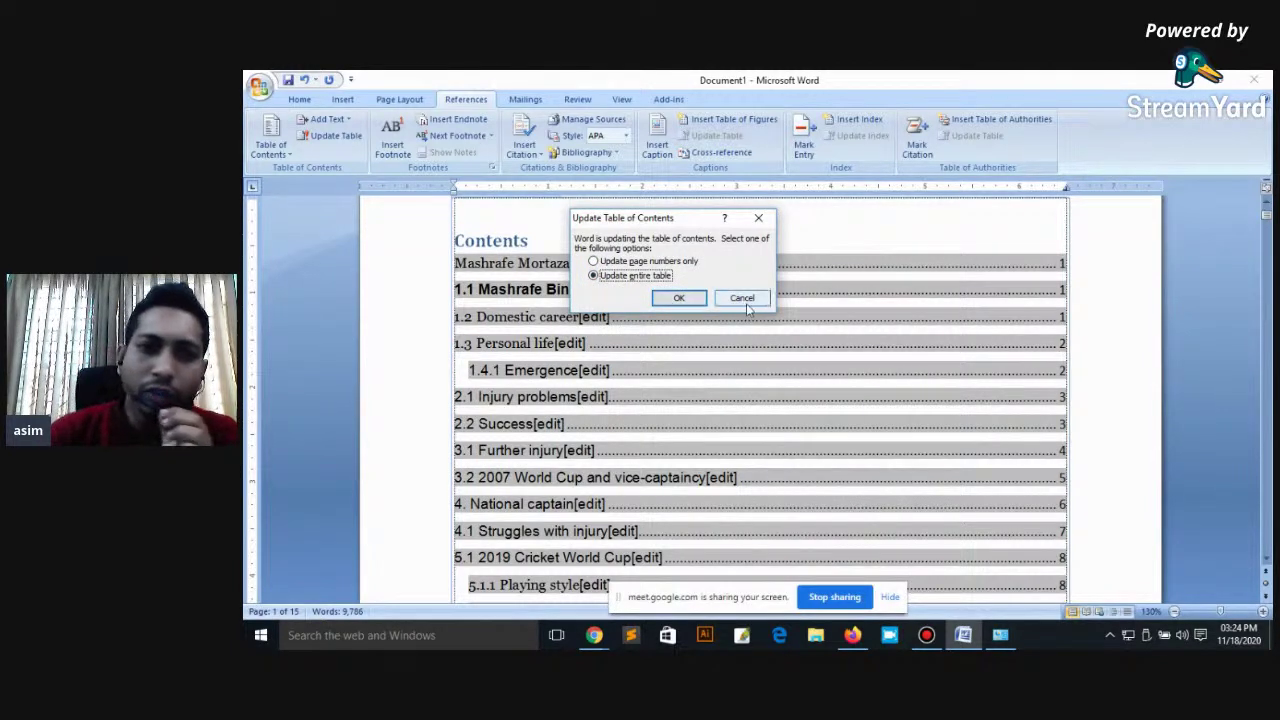
click(742, 299)
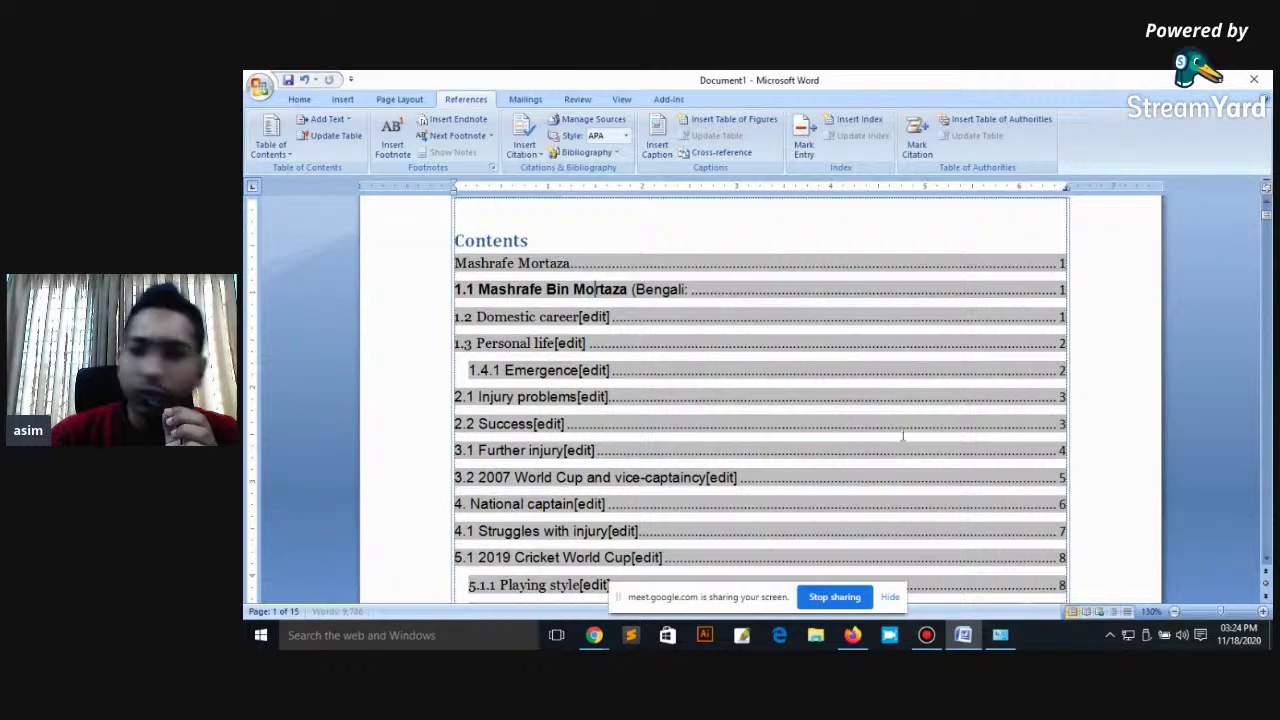
Step: Scroll down to 6.2 Achievements and awards and number the National honours subheading 6.2.1
scroll(902, 436, down, 4)
scroll(890, 434, down, 8)
scroll(870, 430, down, 3)
scroll(870, 430, down, 5)
scroll(874, 431, down, 5)
scroll(874, 431, down, 5)
scroll(881, 441, down, 5)
scroll(883, 442, down, 5)
scroll(888, 445, down, 5)
scroll(891, 447, down, 5)
scroll(895, 446, down, 5)
scroll(898, 445, down, 5)
scroll(900, 444, down, 5)
scroll(903, 444, down, 5)
scroll(906, 443, down, 5)
scroll(910, 445, down, 5)
scroll(913, 447, down, 5)
scroll(917, 450, down, 5)
scroll(921, 453, down, 5)
scroll(880, 440, down, 3)
scroll(856, 431, down, 5)
scroll(856, 431, down, 5)
scroll(856, 431, down, 5)
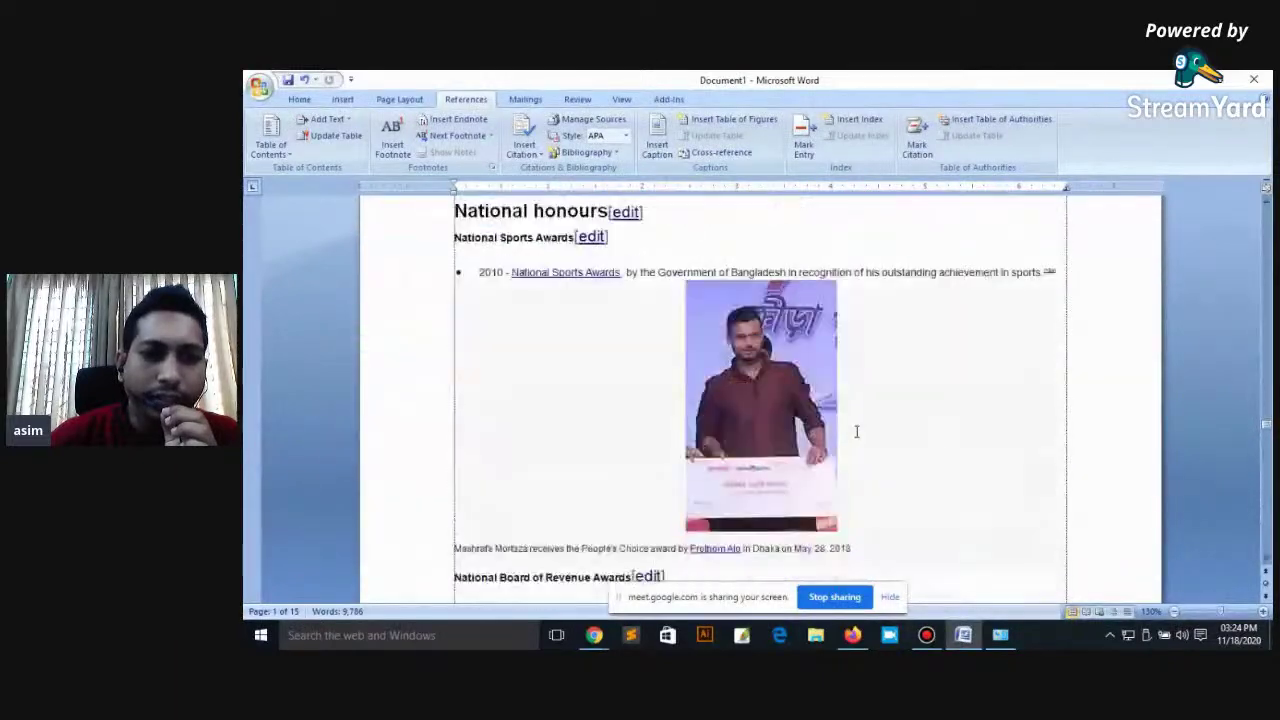
scroll(857, 430, down, 5)
scroll(620, 430, up, 3)
scroll(618, 431, up, 3)
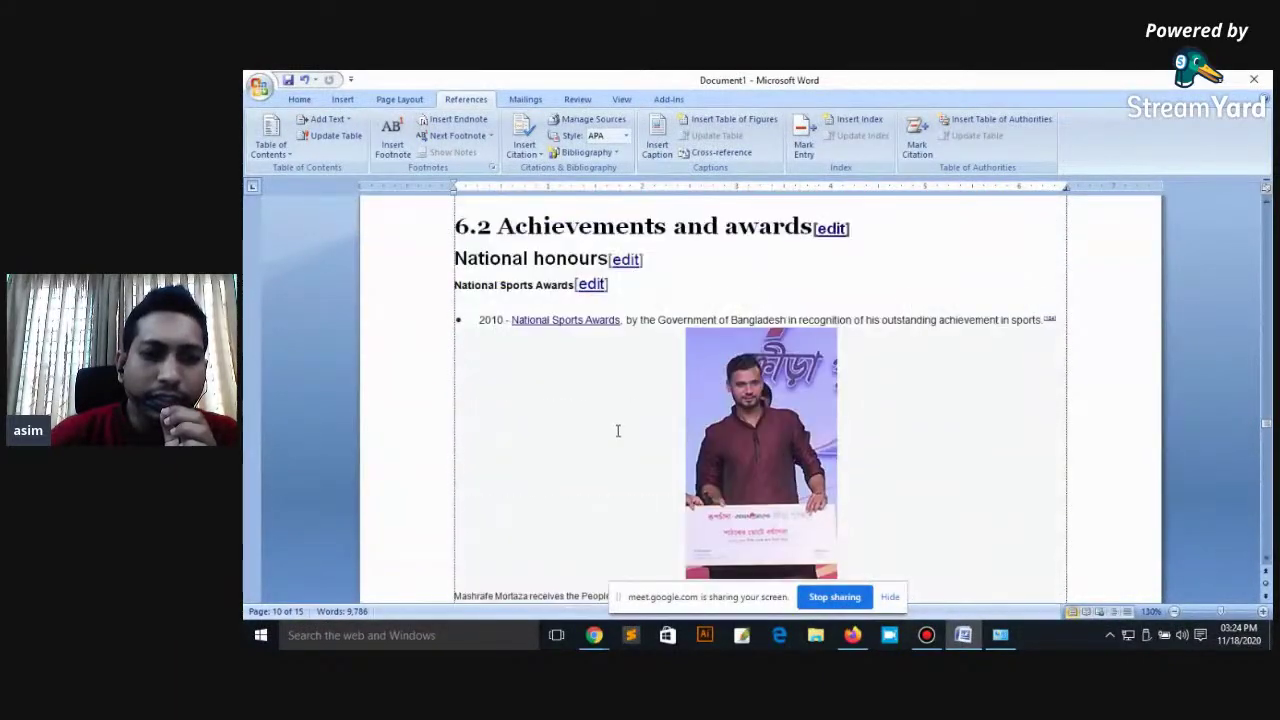
scroll(549, 391, down, 1)
scroll(551, 391, down, 3)
scroll(551, 391, down, 3)
scroll(582, 387, up, 6)
scroll(582, 387, up, 3)
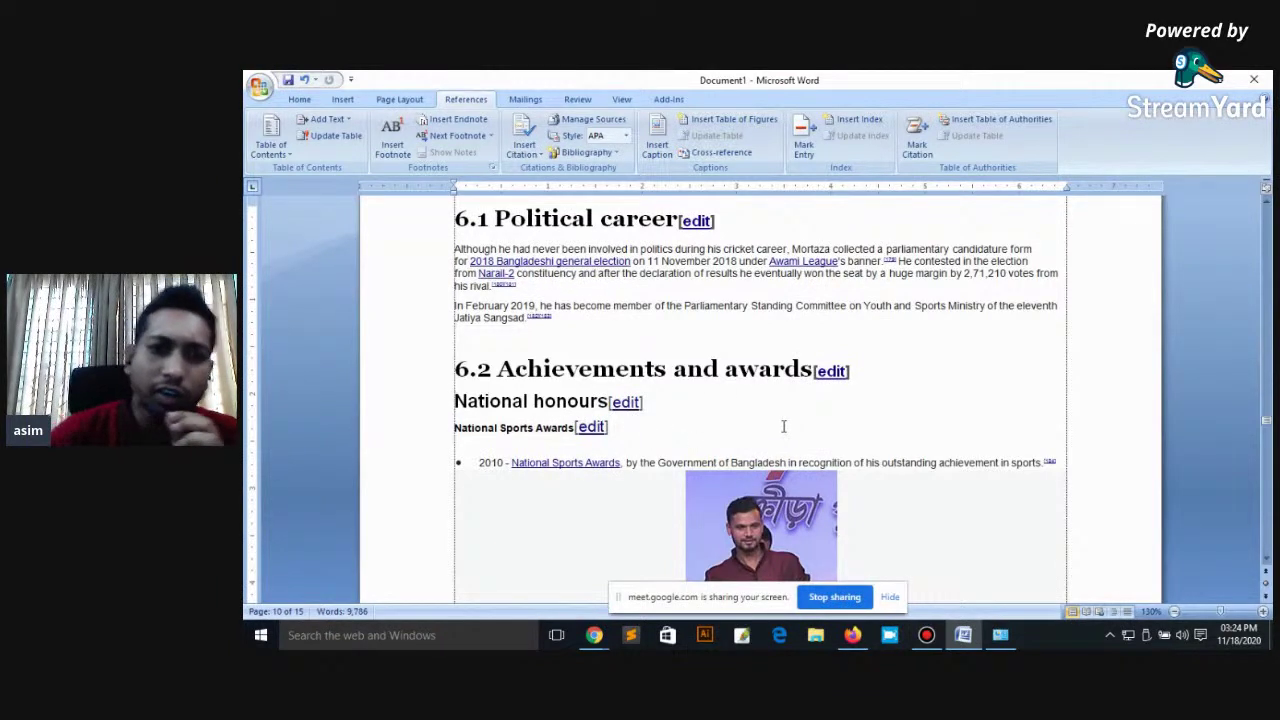
text(6.2.1)
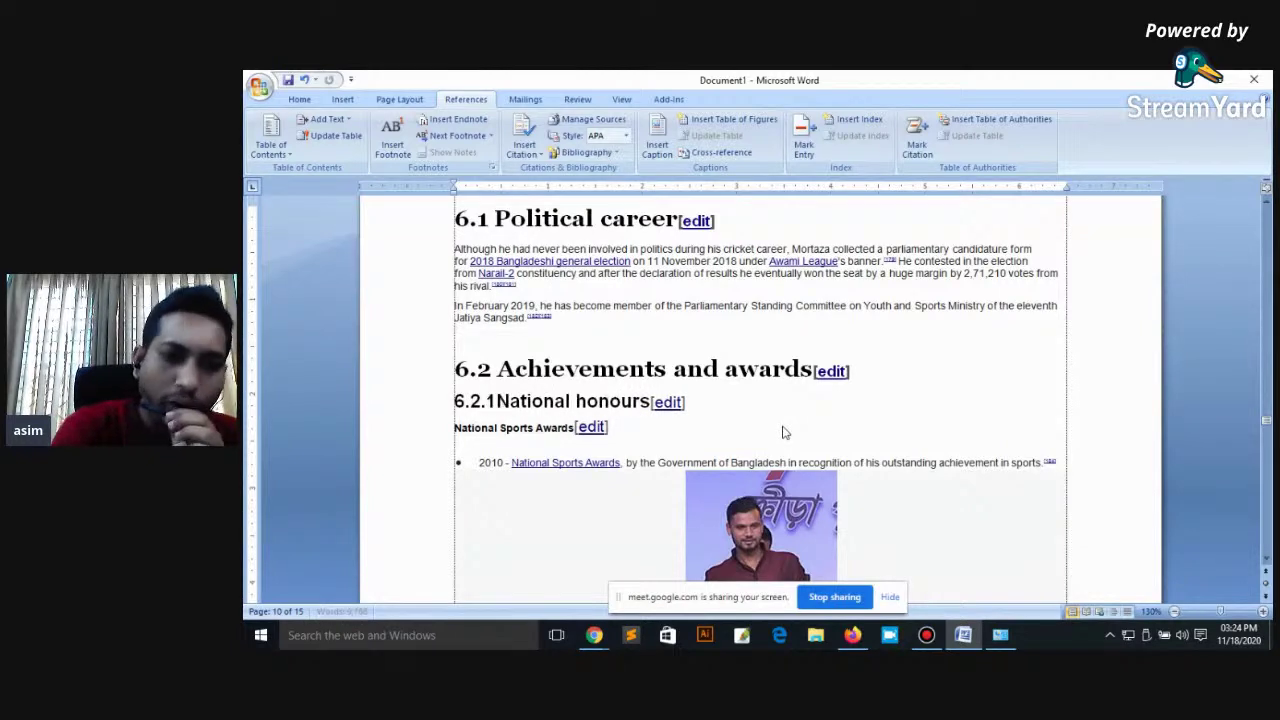
Step: Make the 6.2.1 National honours heading a level-2 contents entry
drag(703, 402, 454, 402)
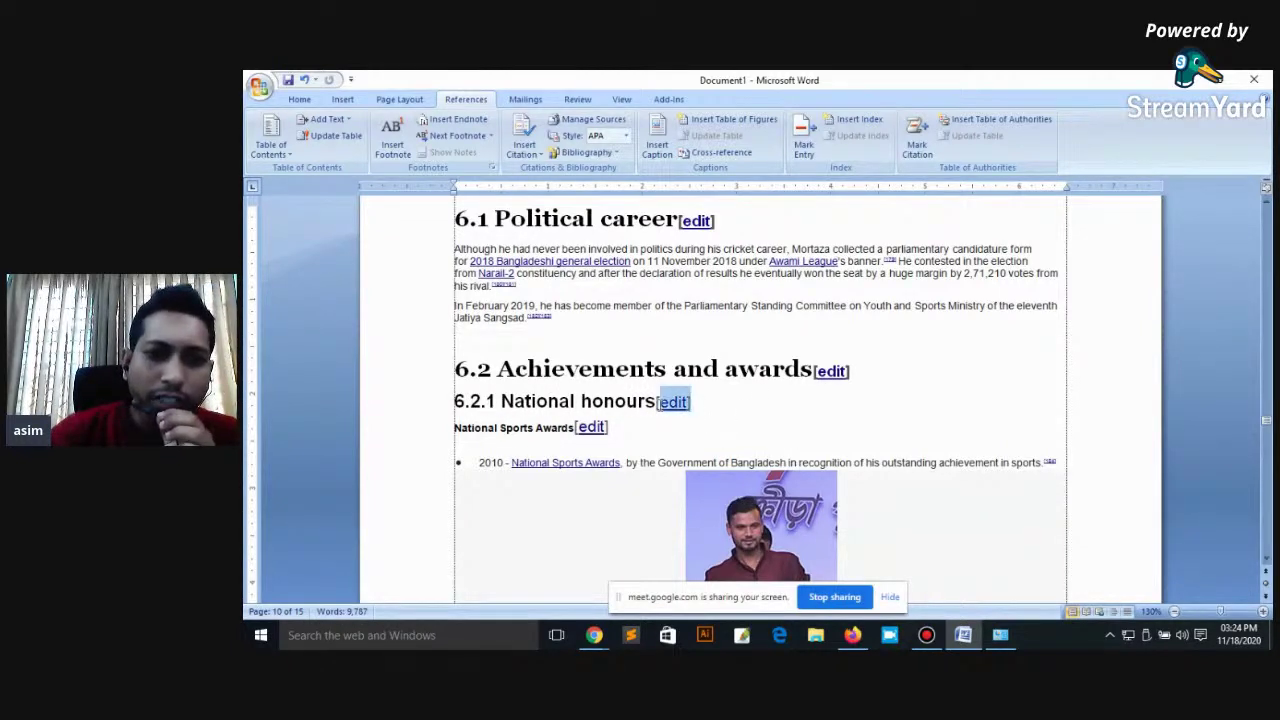
click(326, 119)
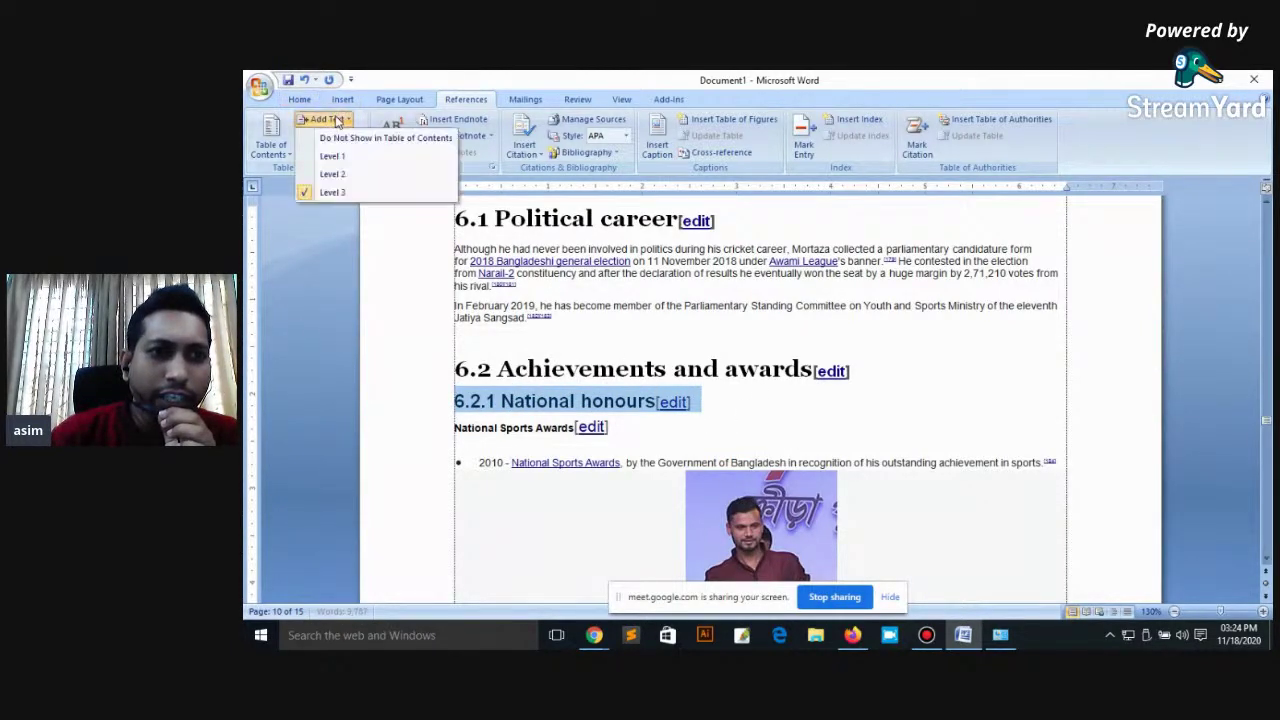
click(363, 177)
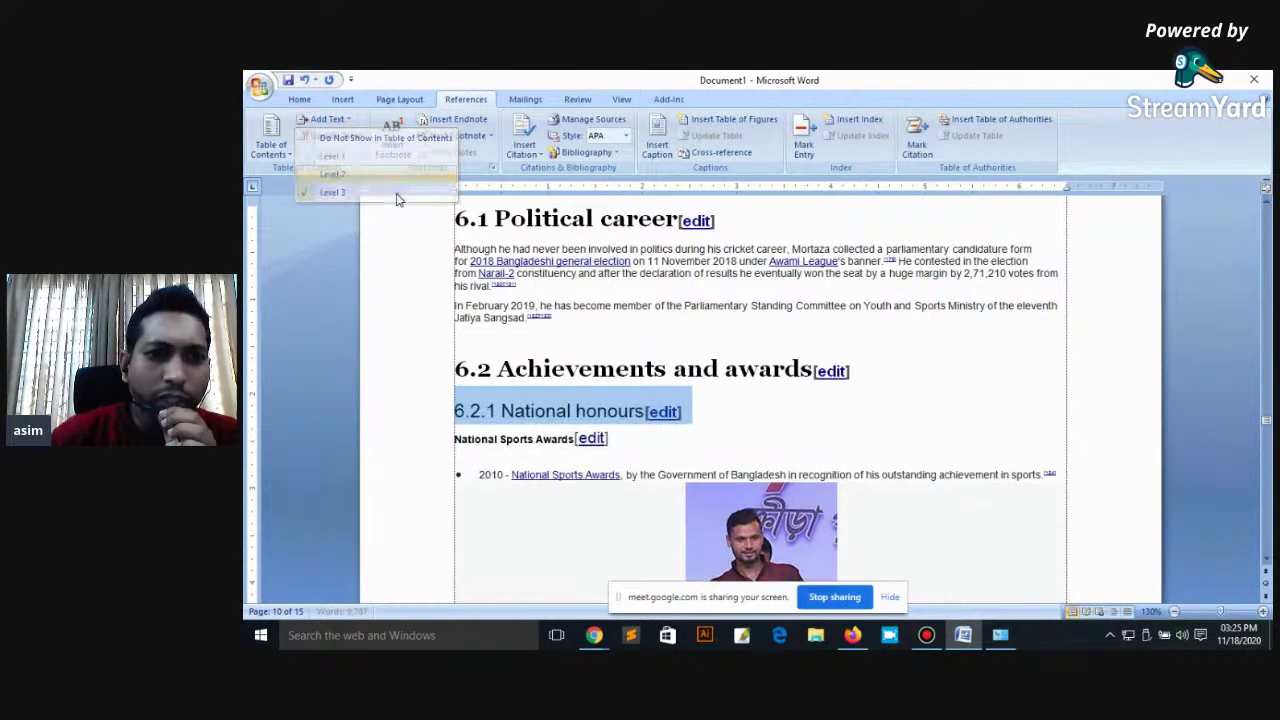
scroll(606, 420, down, 2)
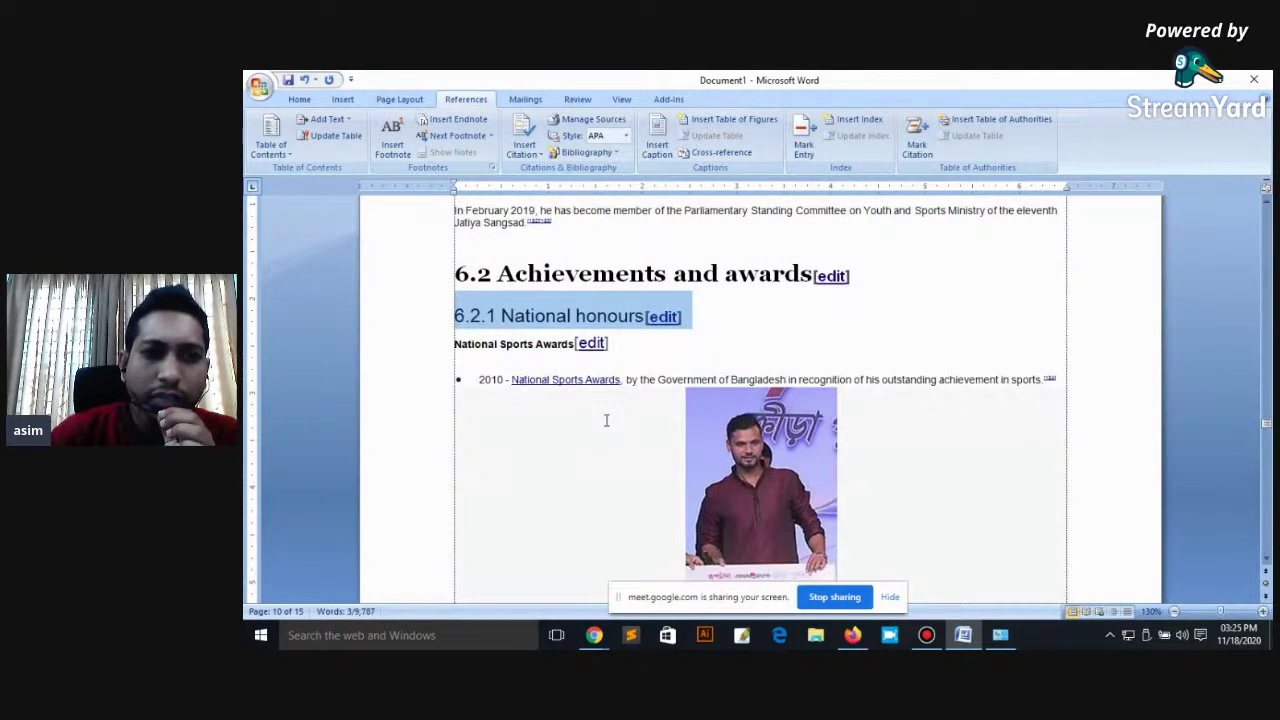
scroll(606, 420, down, 2)
scroll(606, 420, down, 4)
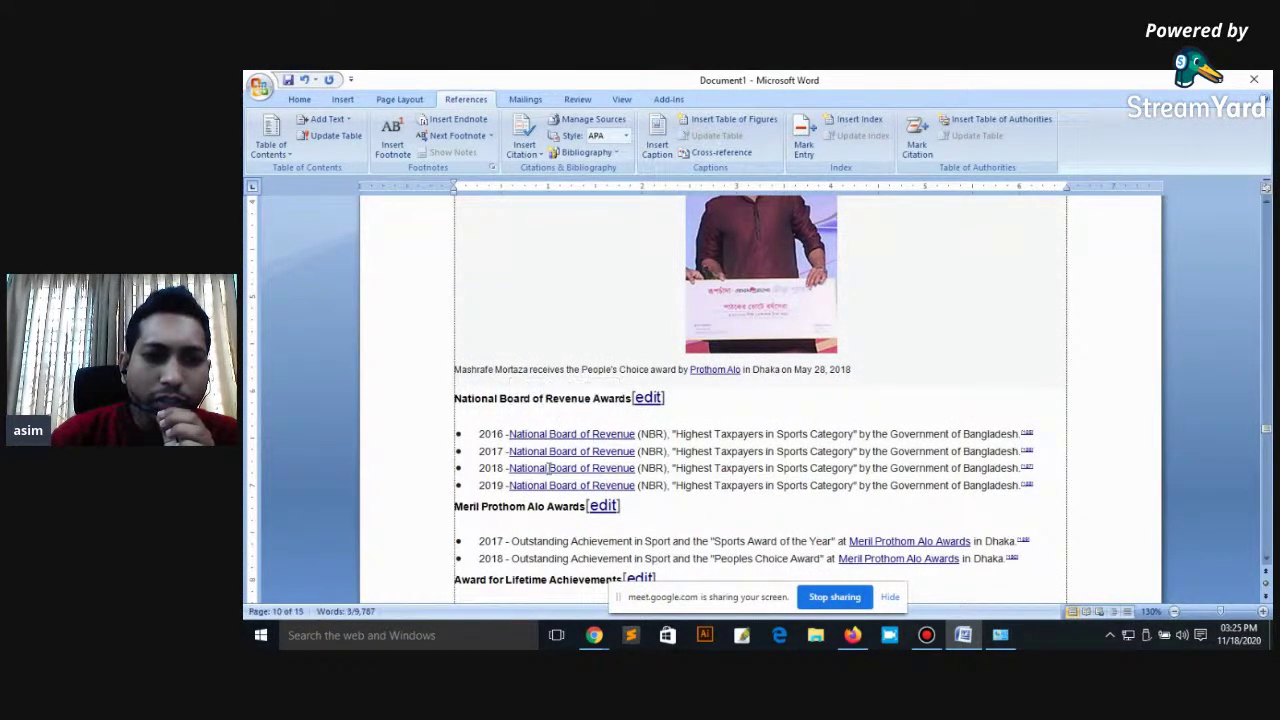
scroll(549, 469, down, 3)
scroll(495, 402, up, 2)
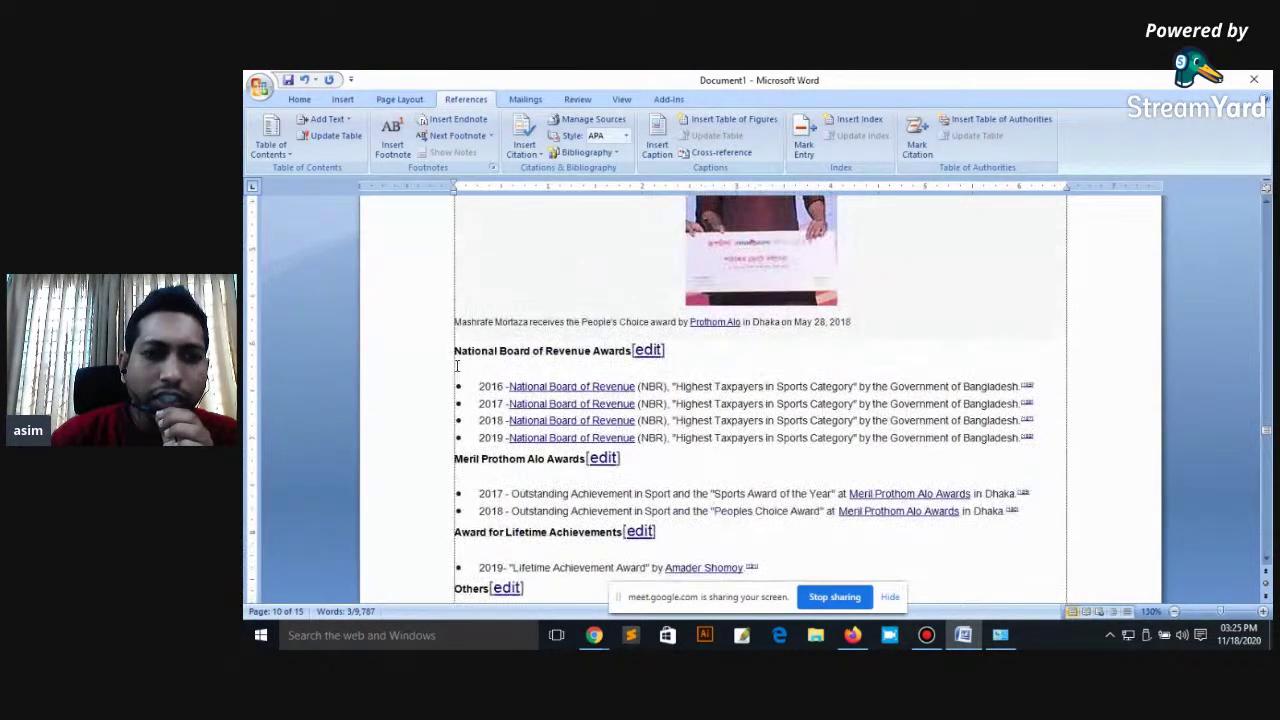
Step: Number the National Board of Revenue Awards heading 6.2.2 and make it a level-2 entry
text(6.2)
text(.)
text(2)
scroll(586, 330, up, 5)
scroll(586, 309, up, 2)
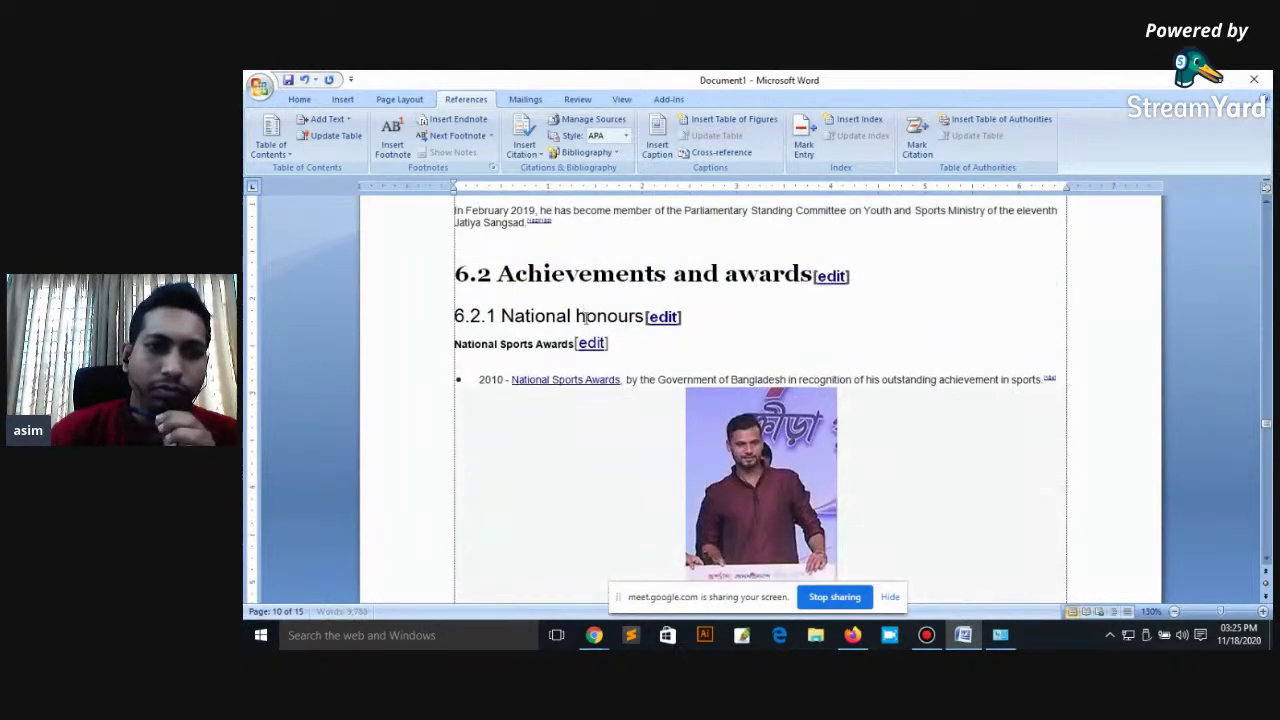
scroll(586, 309, down, 6)
drag(453, 400, 703, 399)
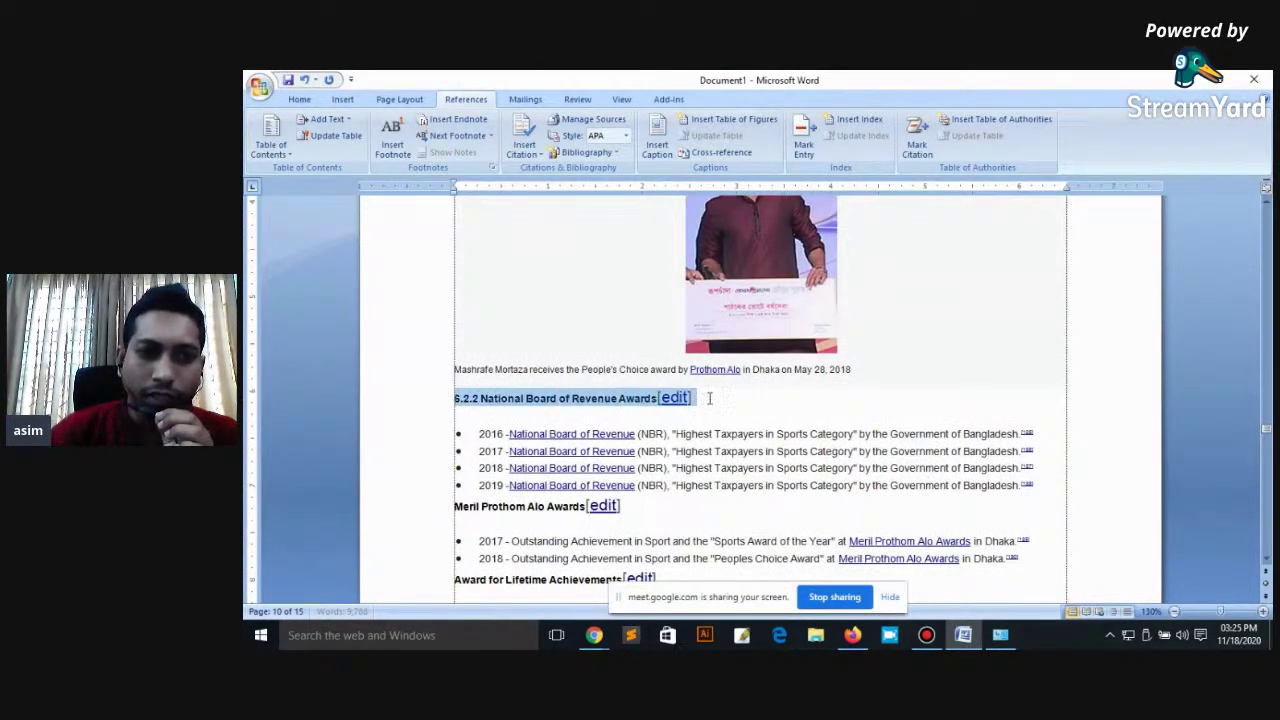
click(327, 119)
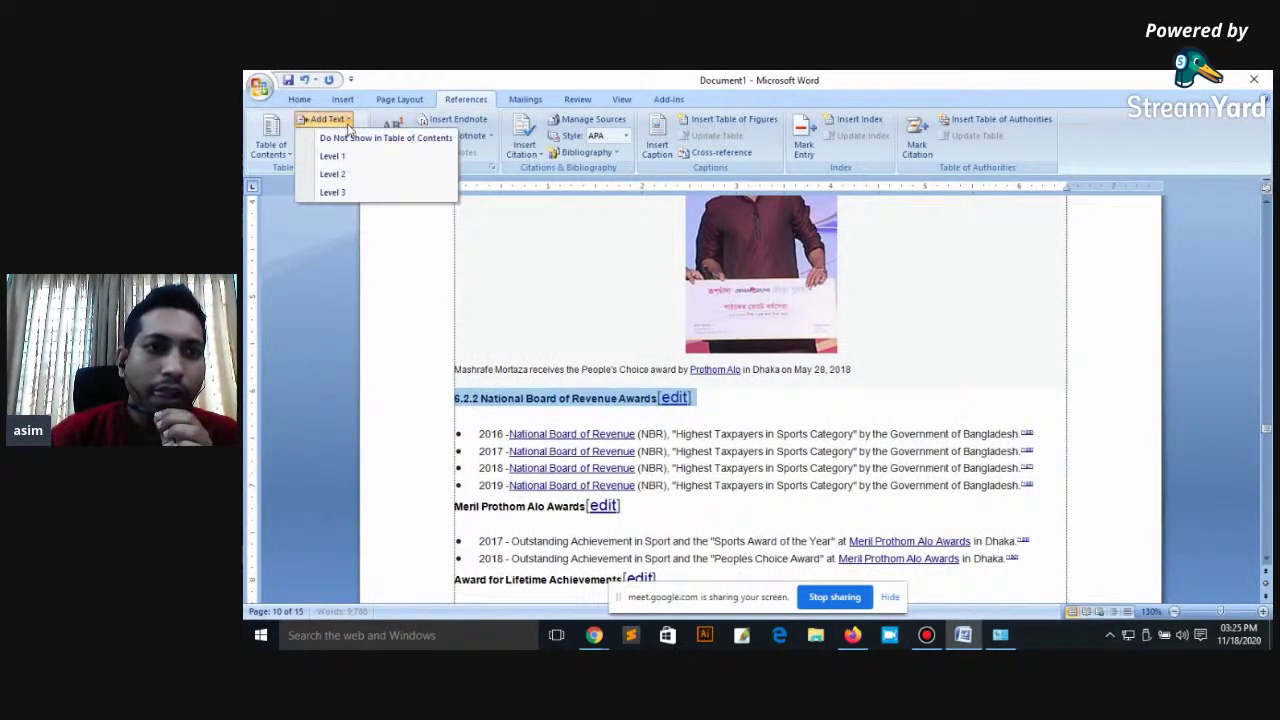
click(350, 176)
Step: Number the Meril Prothom Alo Awards heading 6.2.3 and make it a level-2 entry
scroll(554, 385, down, 4)
click(449, 332)
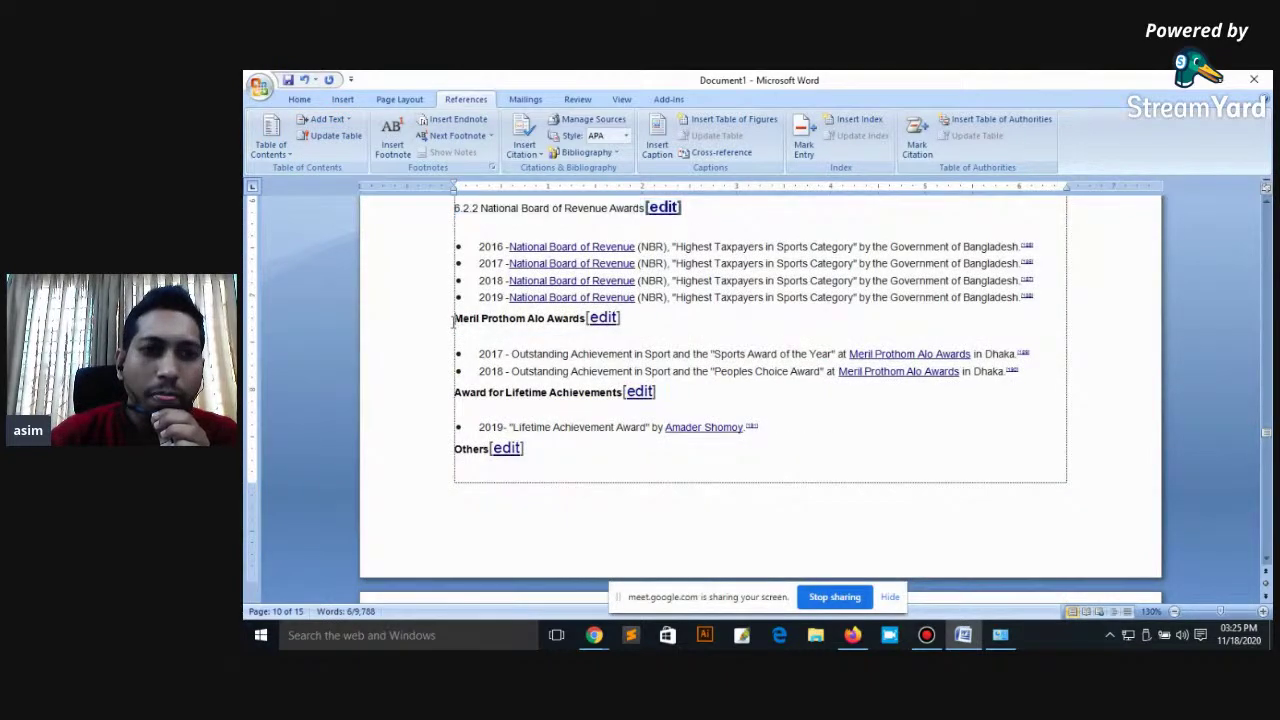
scroll(452, 332, up, 2)
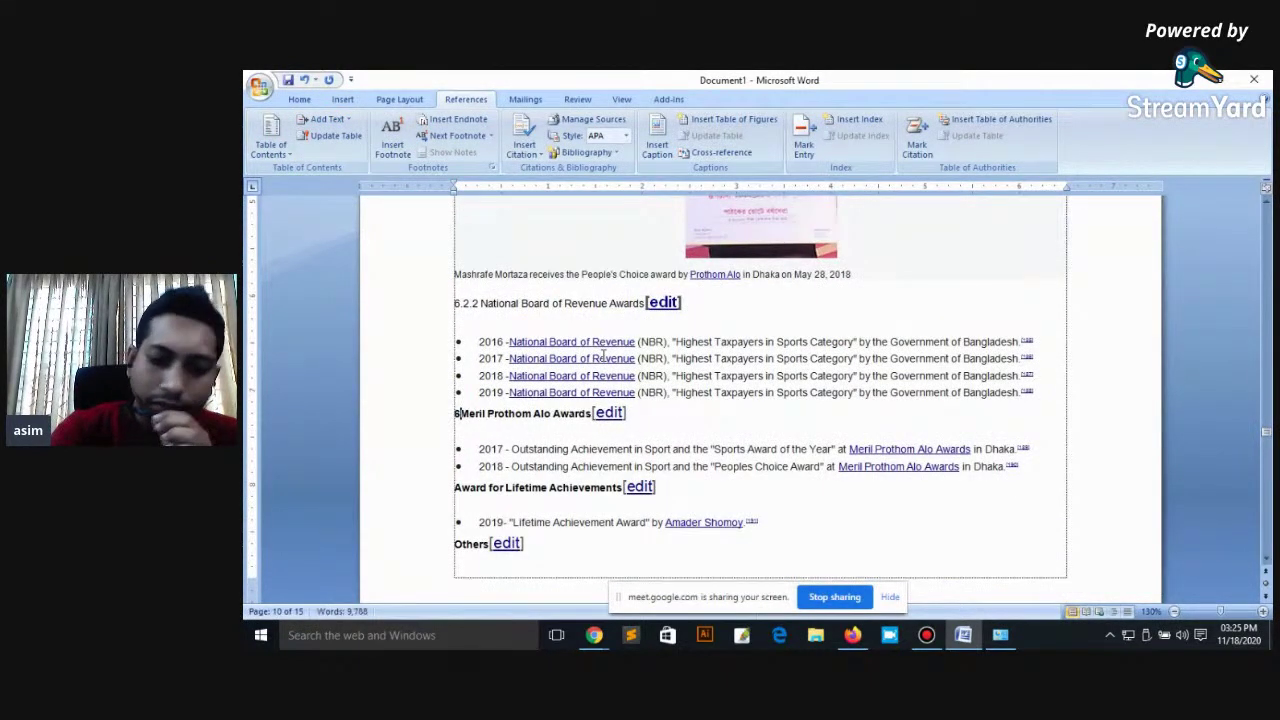
text(.2.3)
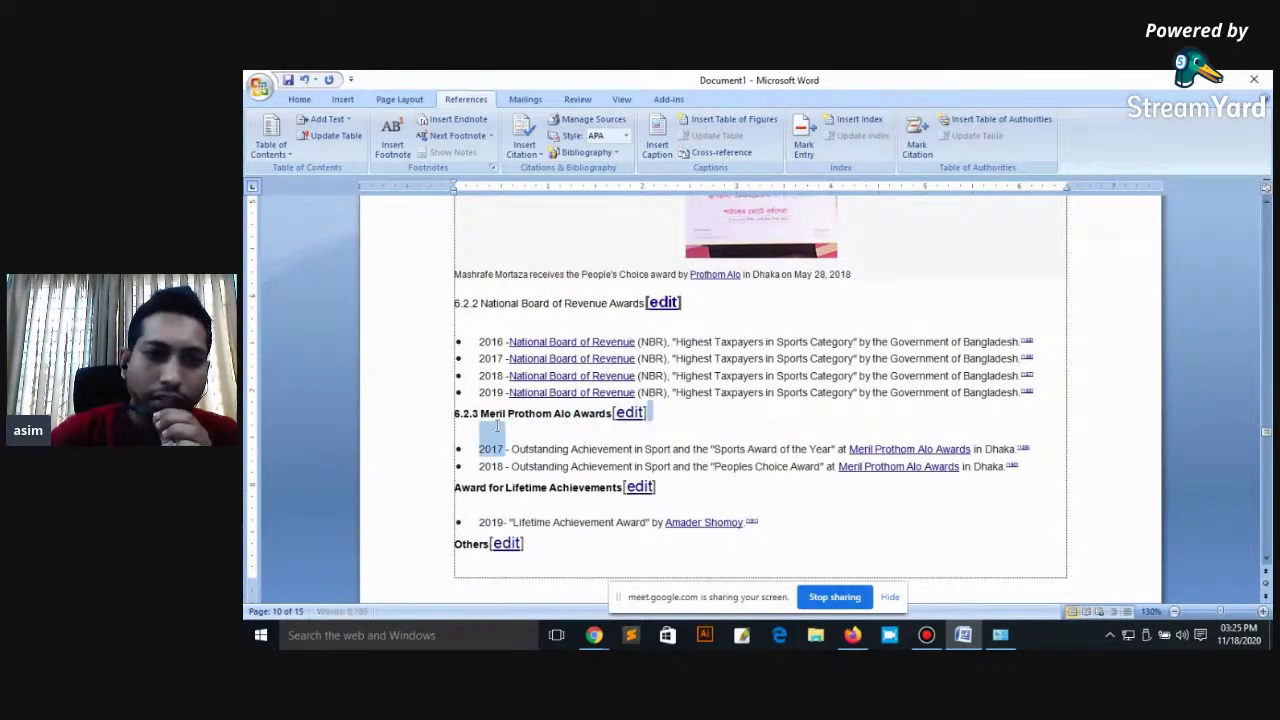
click(455, 418)
click(327, 119)
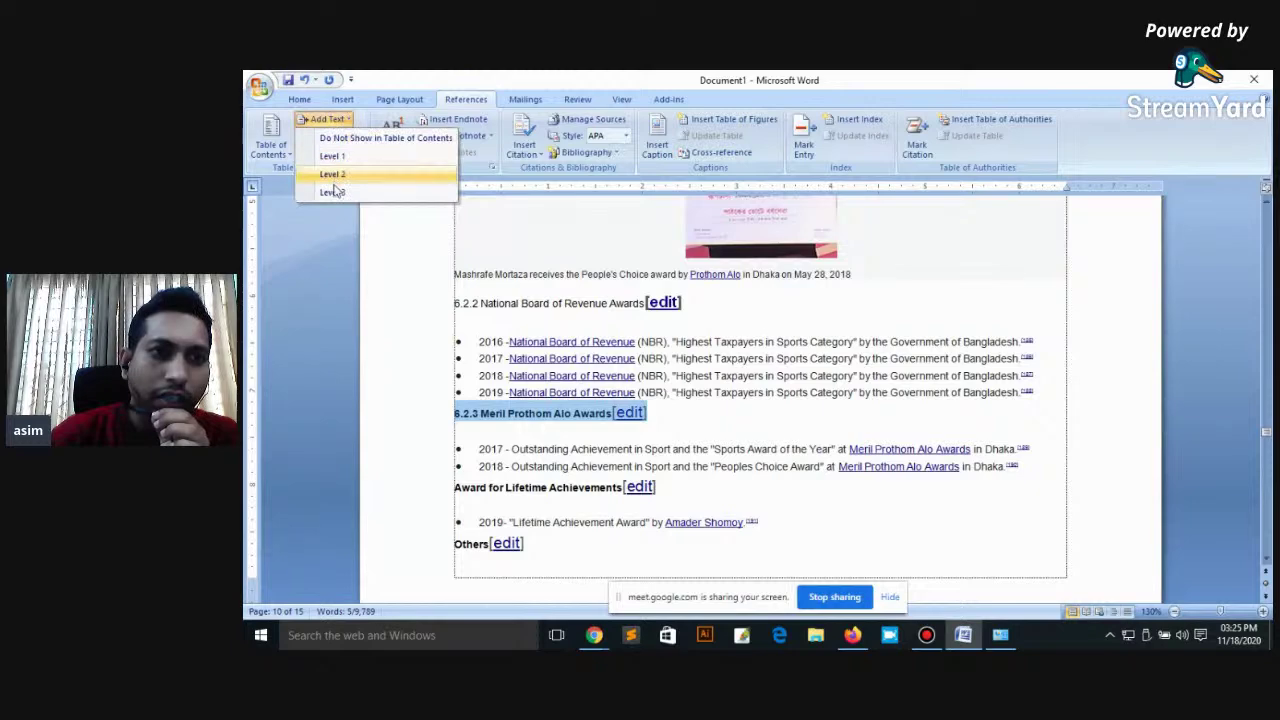
click(325, 187)
Step: Number the Award for Lifetime Achievements heading 6.2.4 and make it a level-2 entry
scroll(669, 433, down, 3)
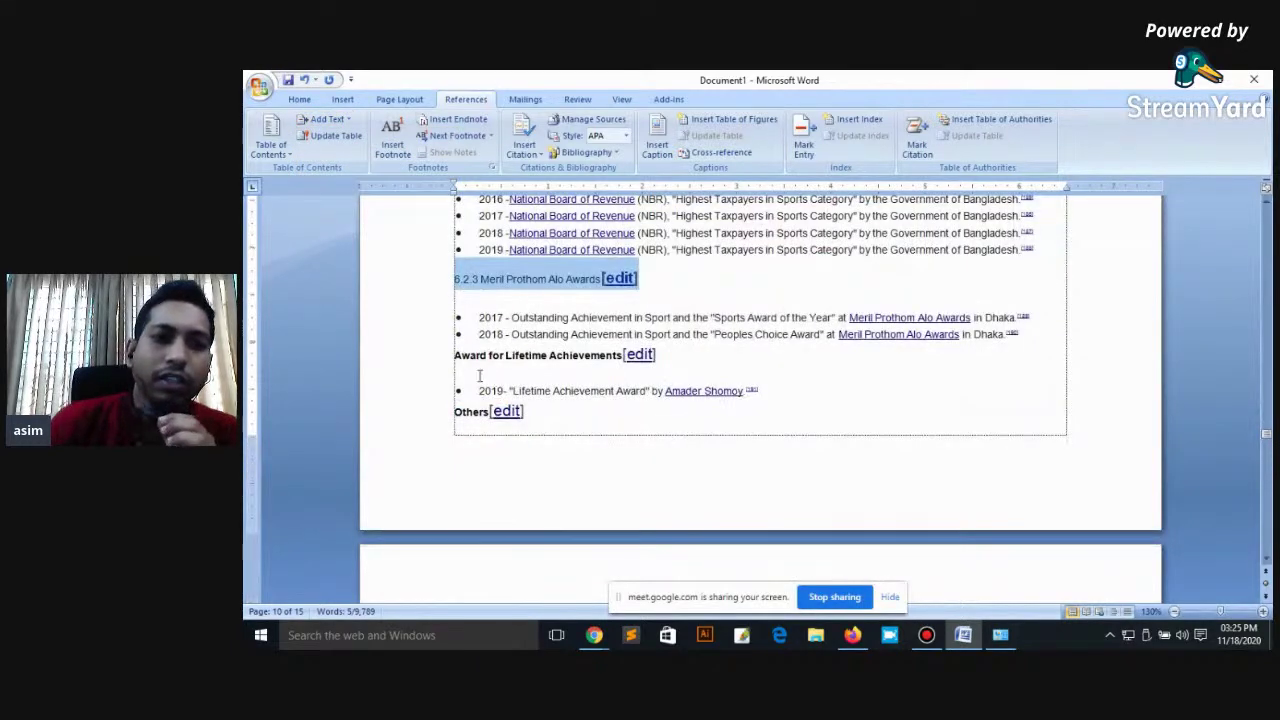
click(456, 360)
text(6.)
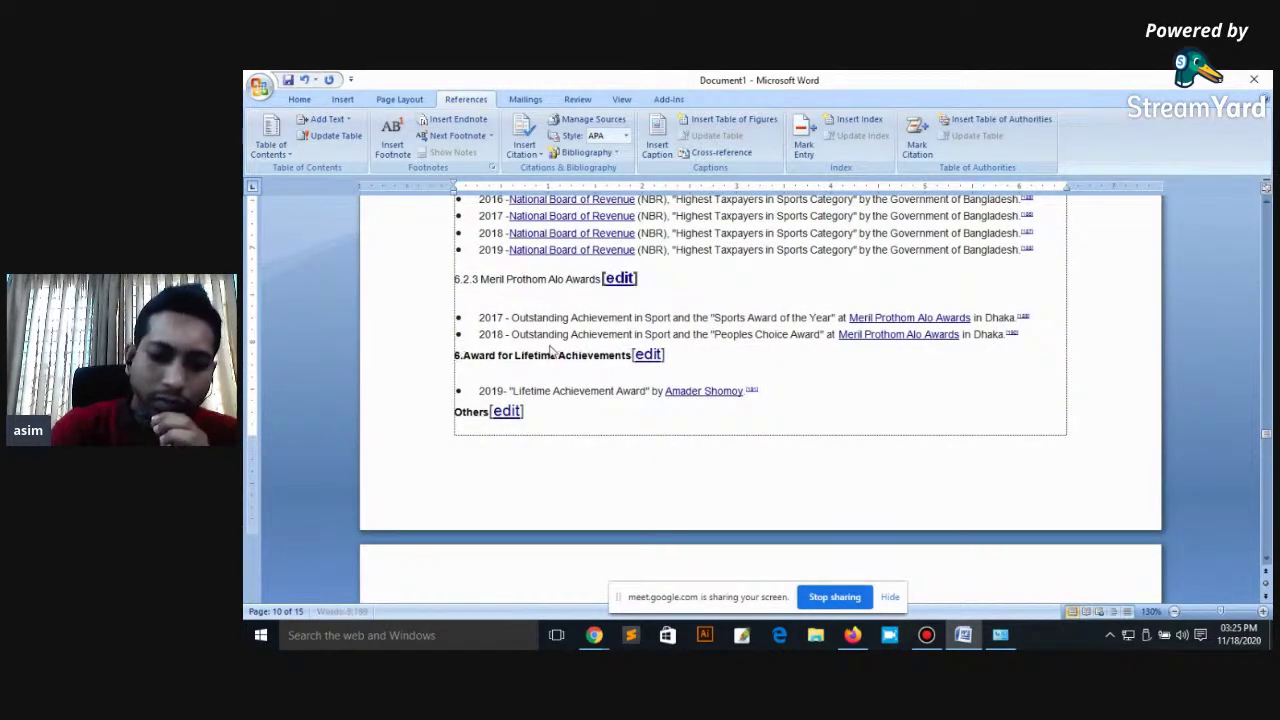
text(2.4)
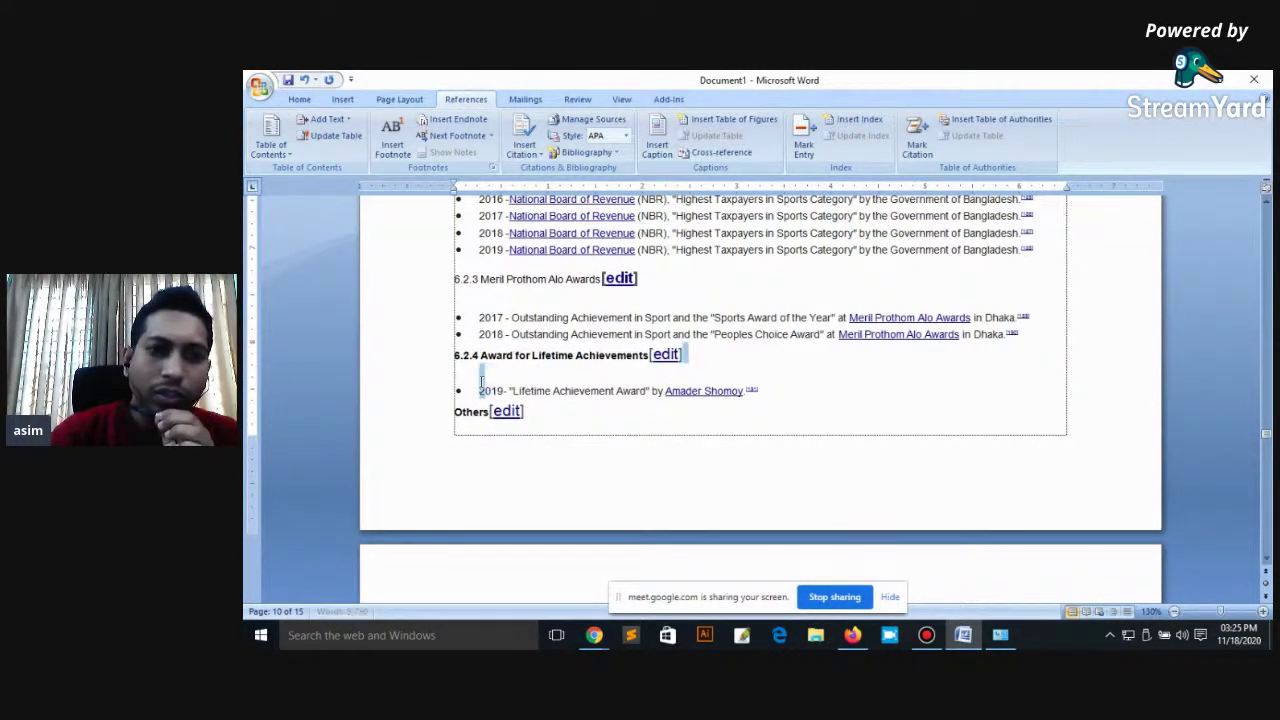
click(444, 357)
click(330, 119)
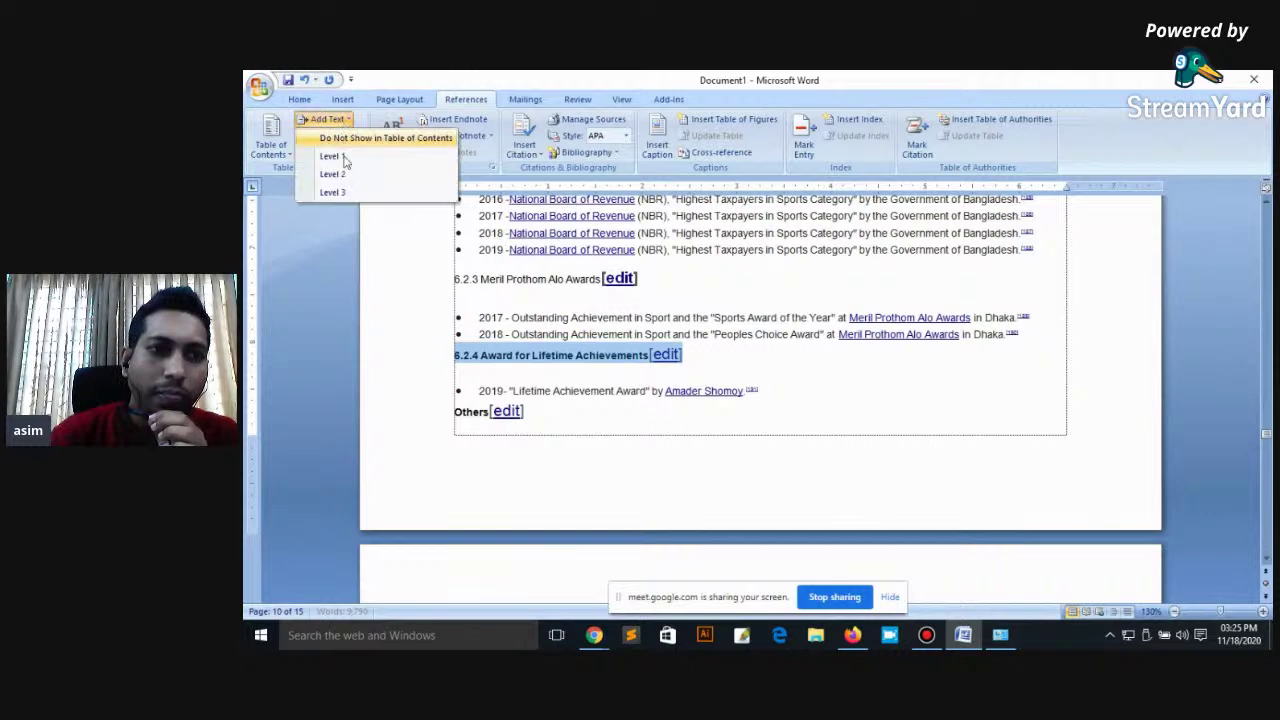
click(345, 172)
Step: Number the Others heading 6.2.5 and make it a level-2 contents entry
click(452, 423)
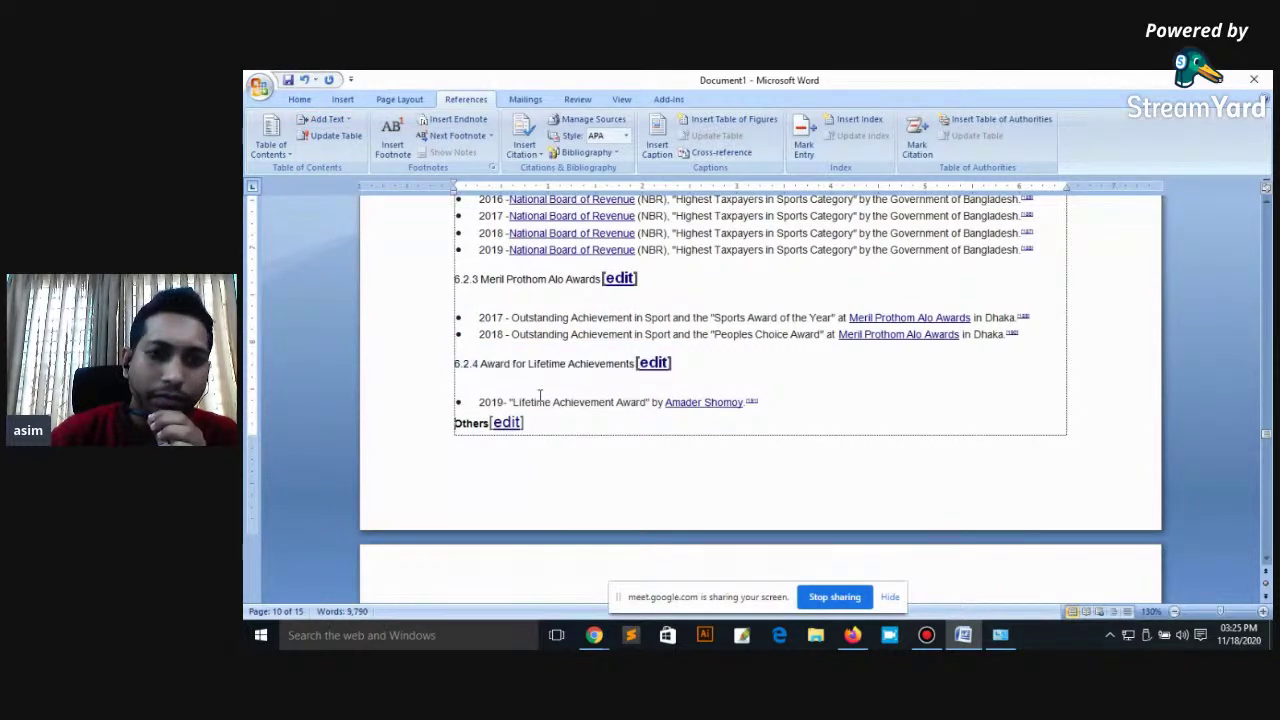
text(6.2.5)
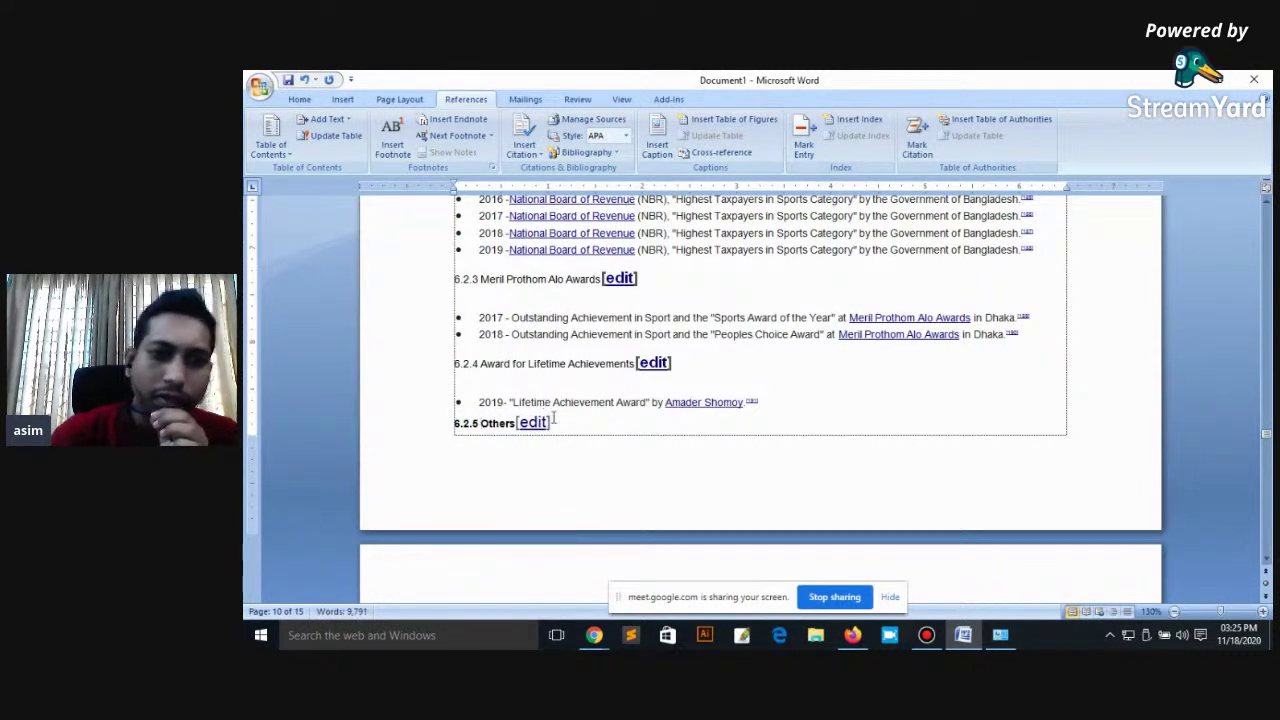
drag(551, 420, 445, 427)
click(325, 119)
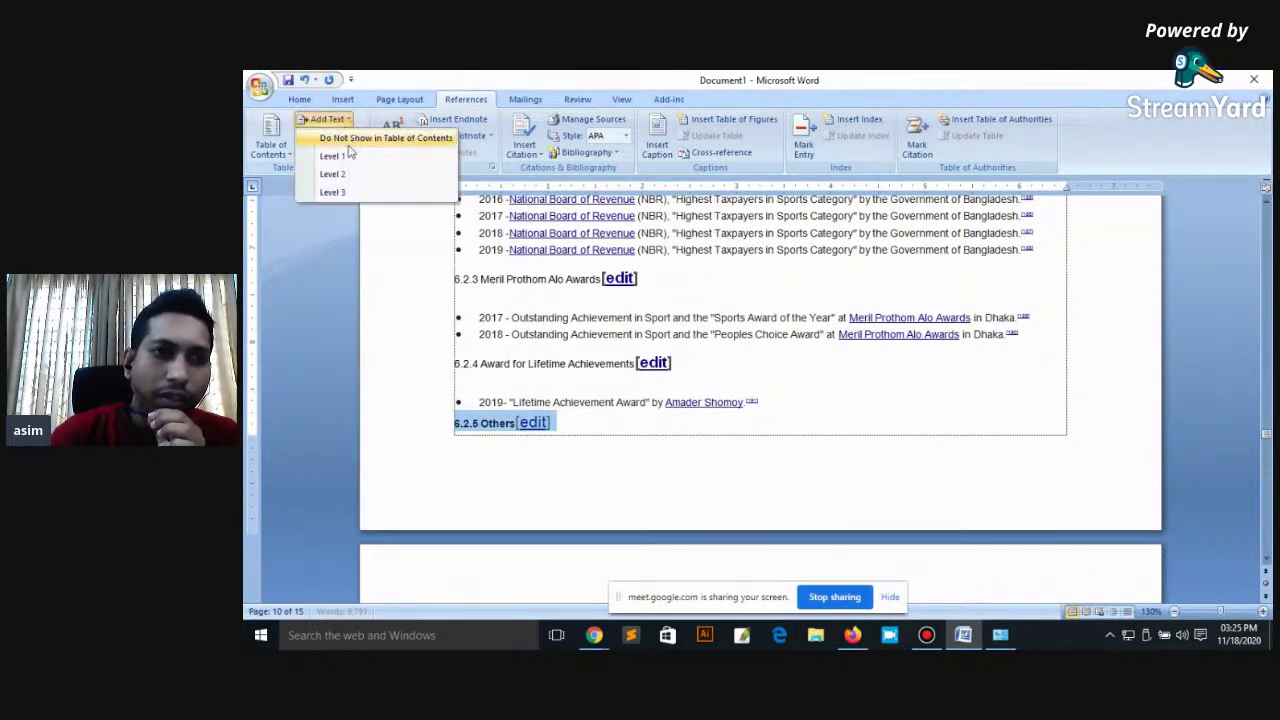
click(346, 175)
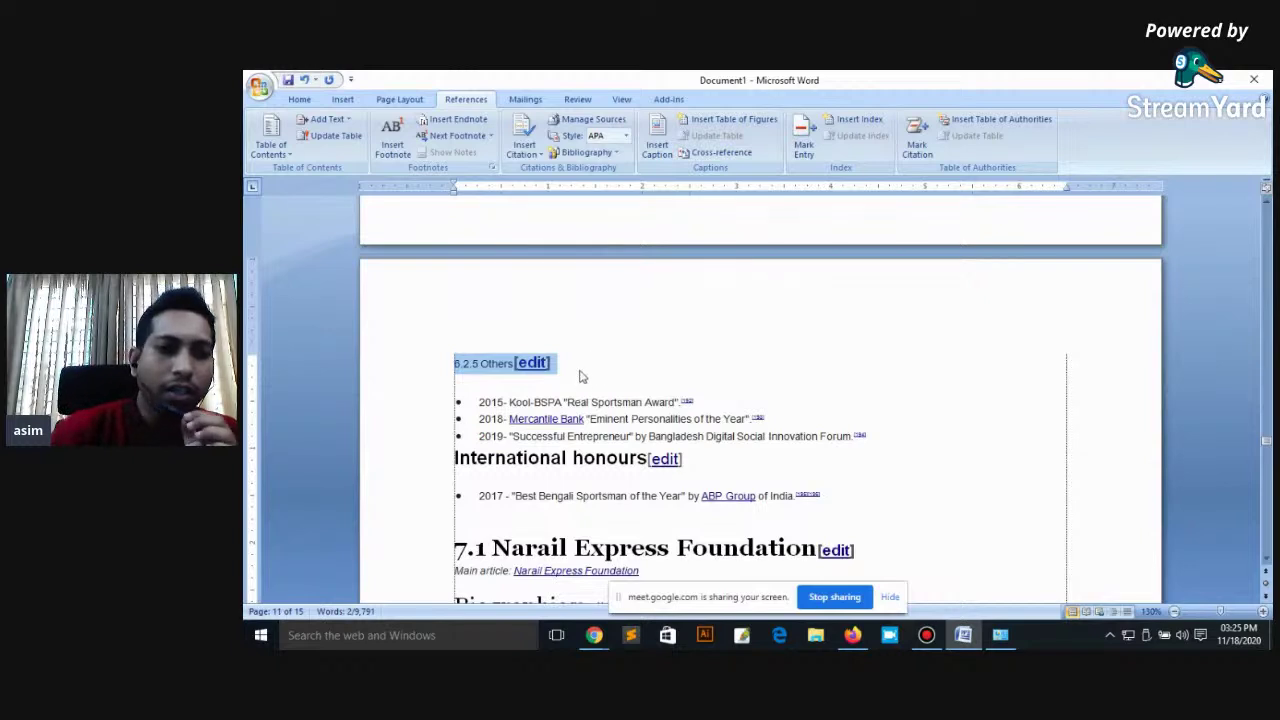
click(518, 376)
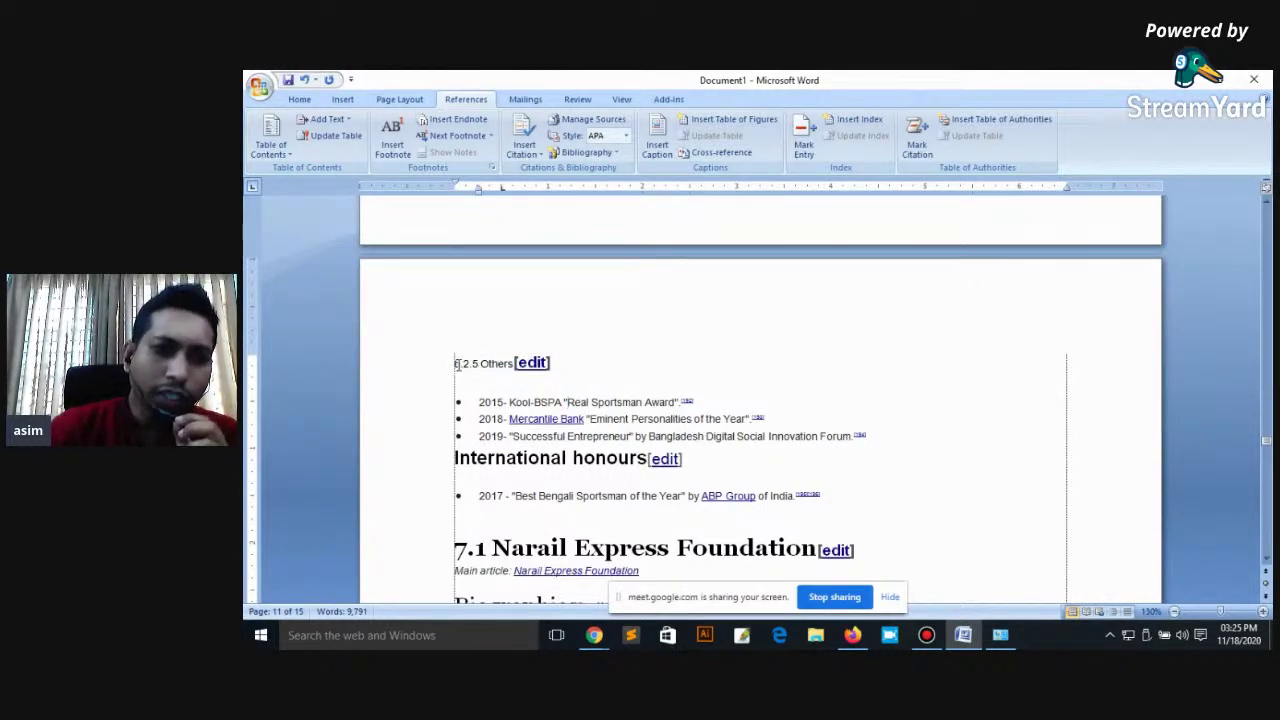
drag(457, 364, 528, 365)
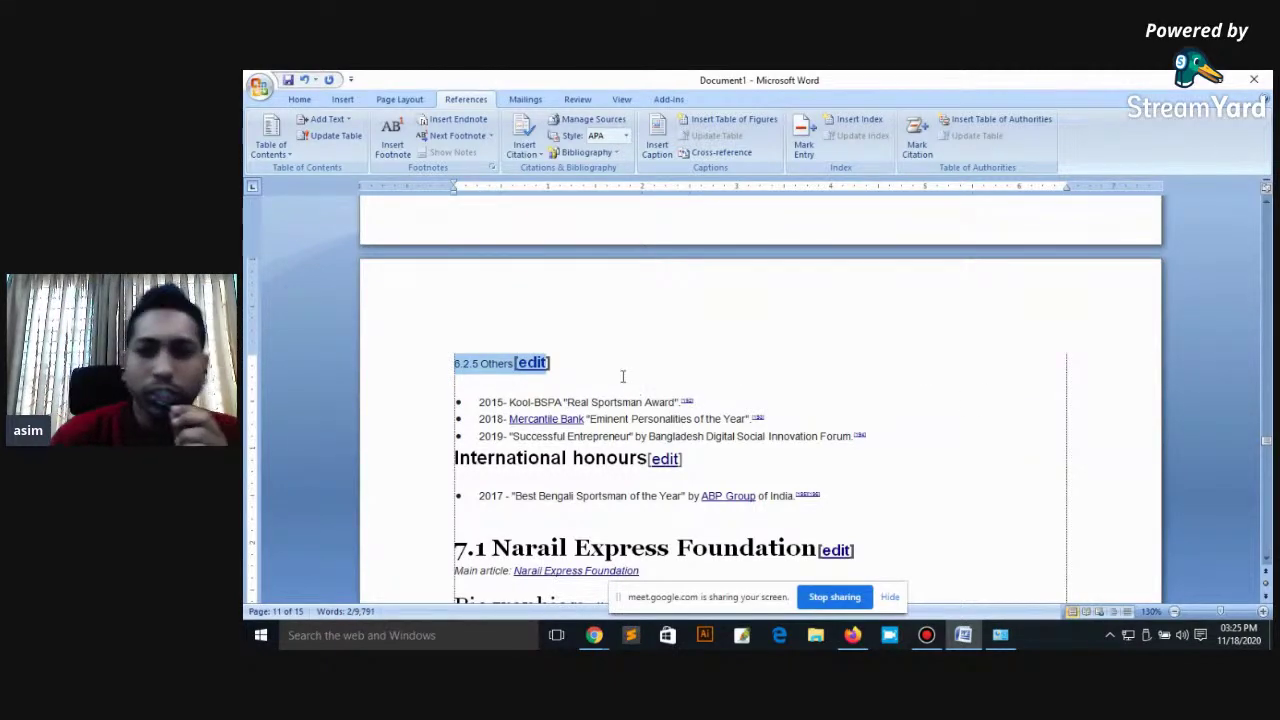
drag(1267, 452, 1267, 200)
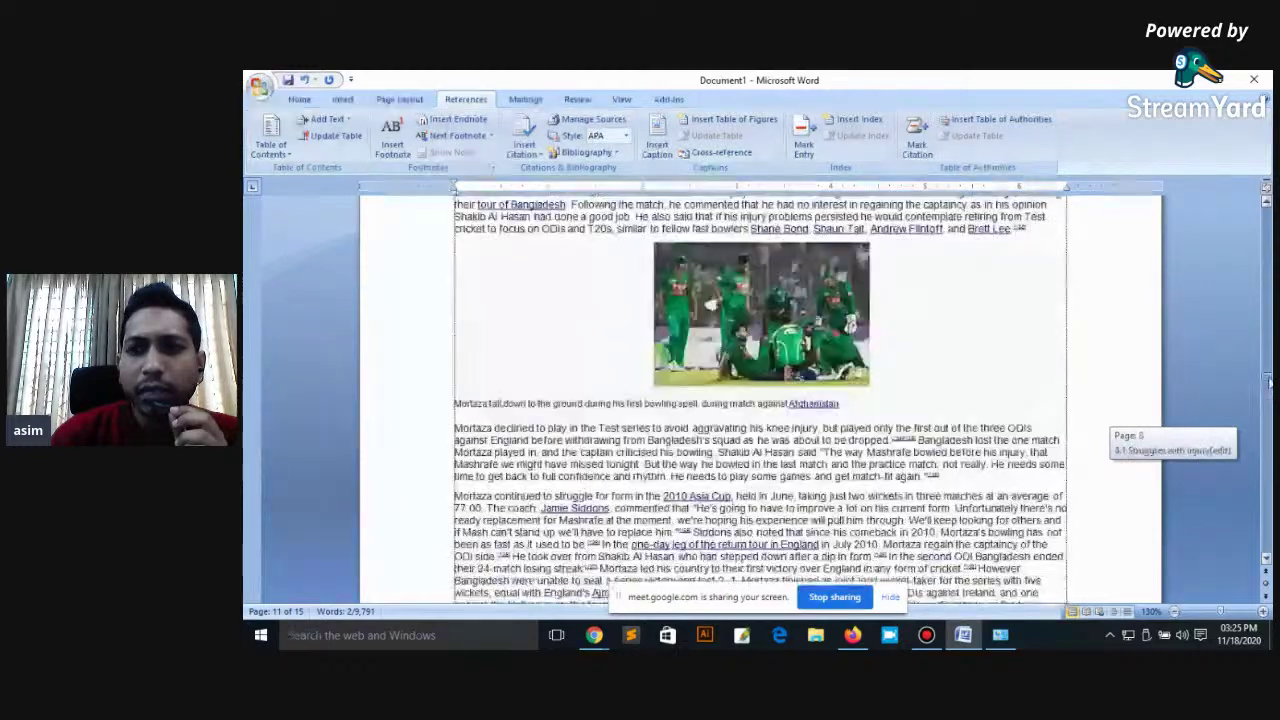
Step: Scroll back to the Contents table on page 1 and place the cursor inside it
scroll(766, 423, down, 2)
scroll(550, 436, down, 2)
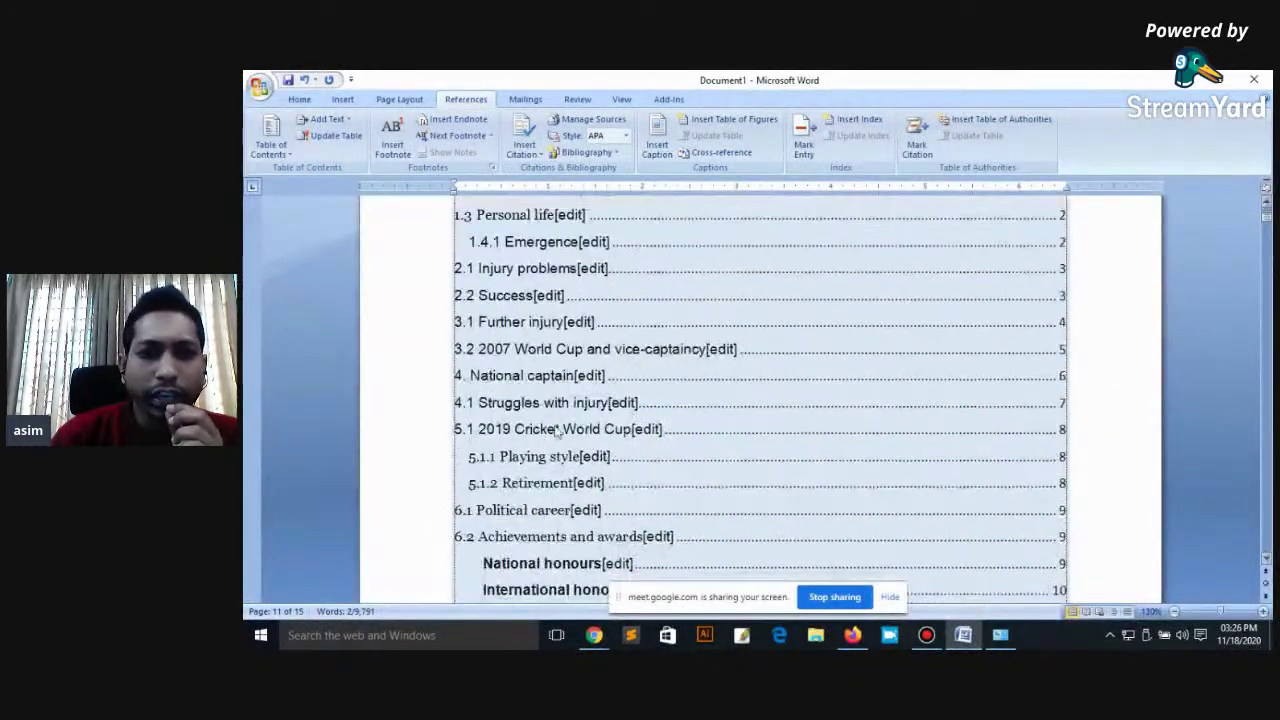
scroll(550, 432, down, 2)
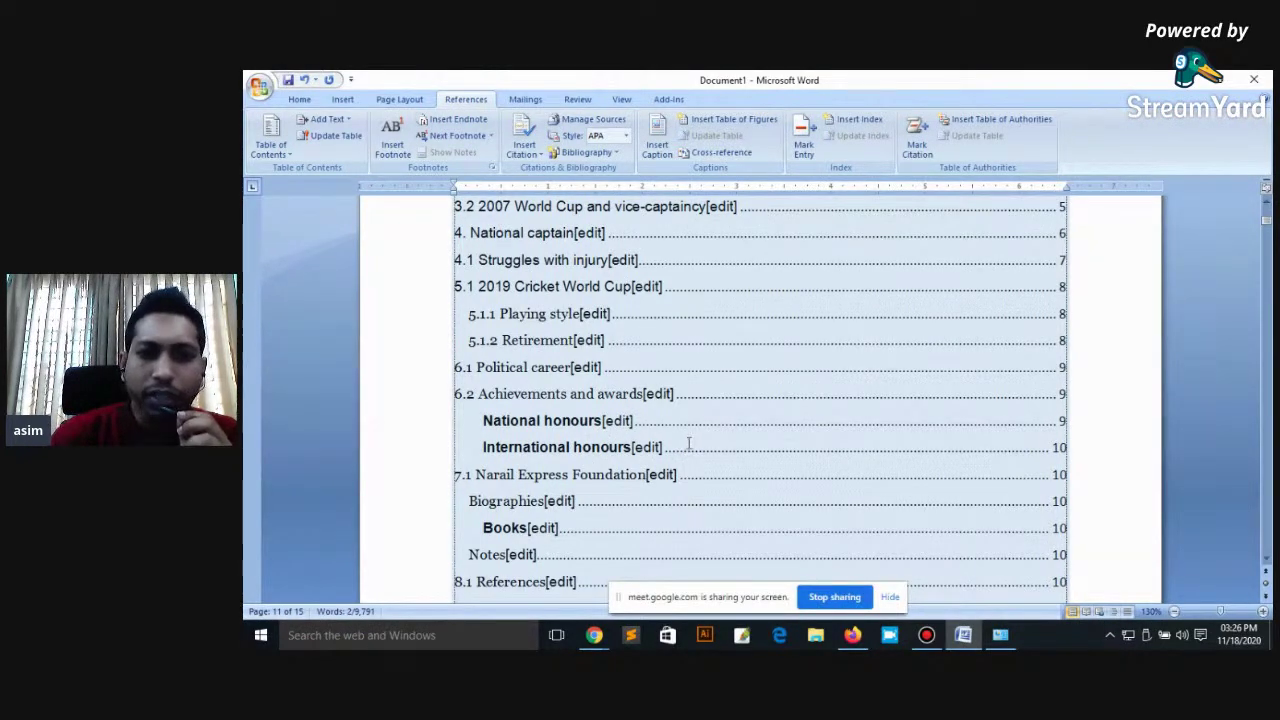
scroll(659, 437, down, 5)
scroll(752, 419, down, 5)
scroll(752, 419, down, 5)
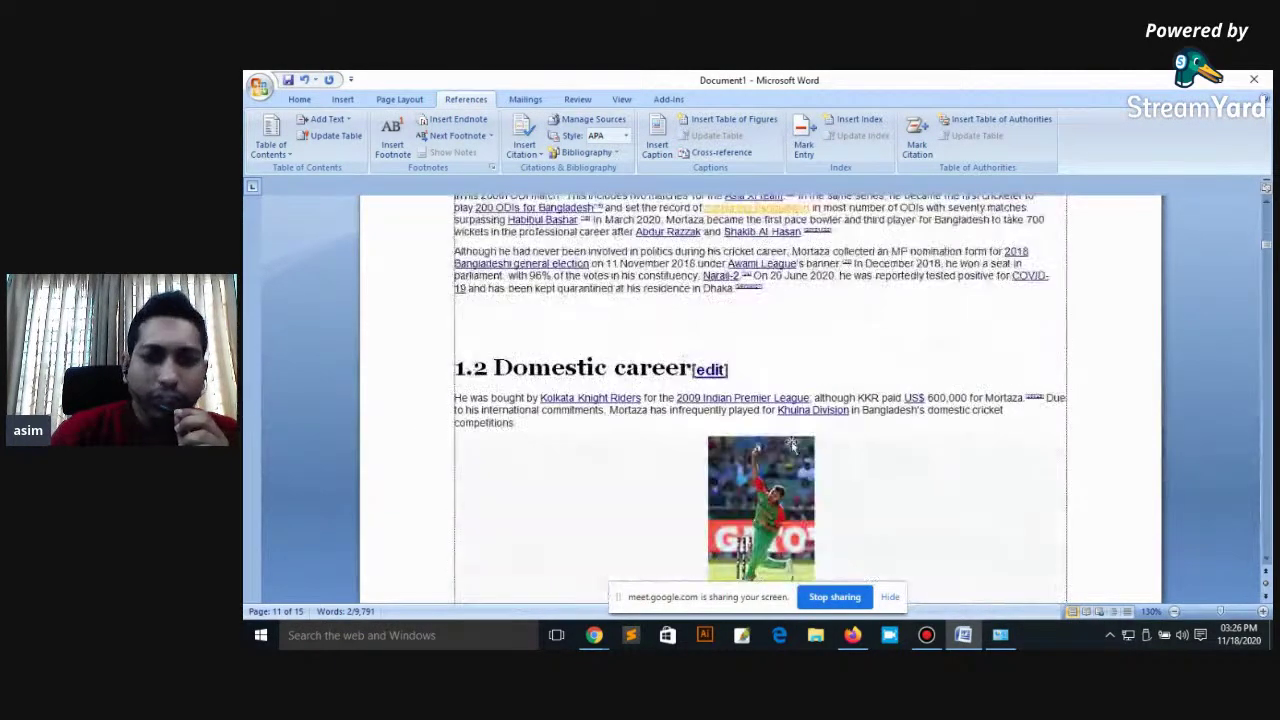
scroll(752, 419, down, 3)
scroll(700, 390, up, 5)
scroll(650, 365, up, 5)
scroll(644, 368, up, 5)
scroll(644, 368, up, 3)
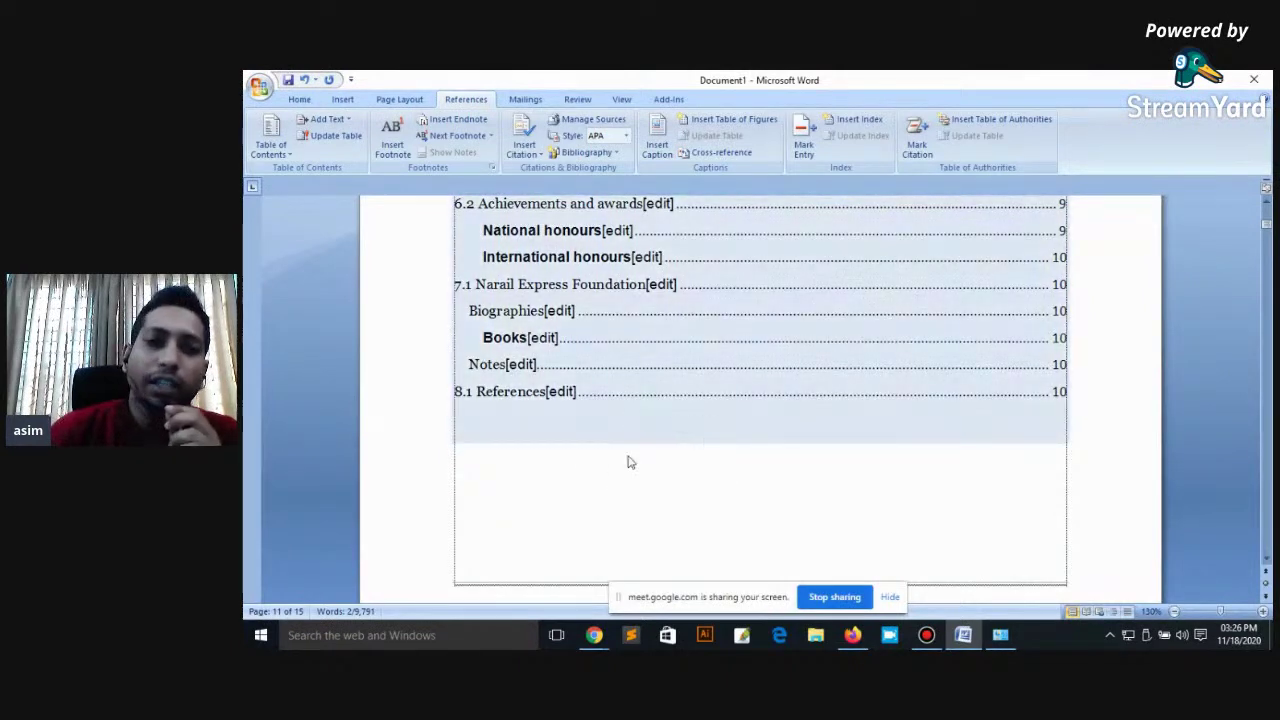
scroll(735, 447, down, 8)
scroll(618, 451, down, 3)
scroll(618, 451, down, 1)
scroll(700, 435, down, 6)
scroll(711, 432, down, 4)
scroll(711, 432, down, 1)
scroll(720, 425, up, 4)
scroll(740, 415, up, 9)
scroll(759, 405, up, 8)
scroll(689, 409, up, 15)
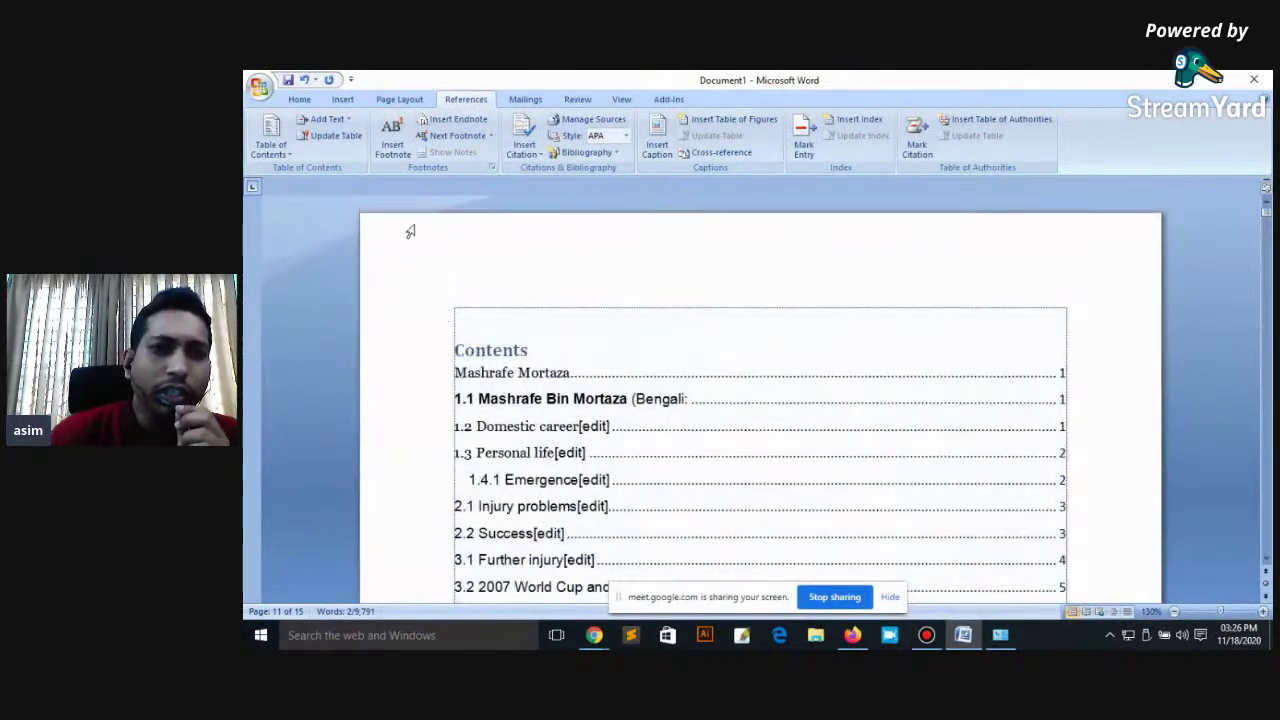
click(575, 402)
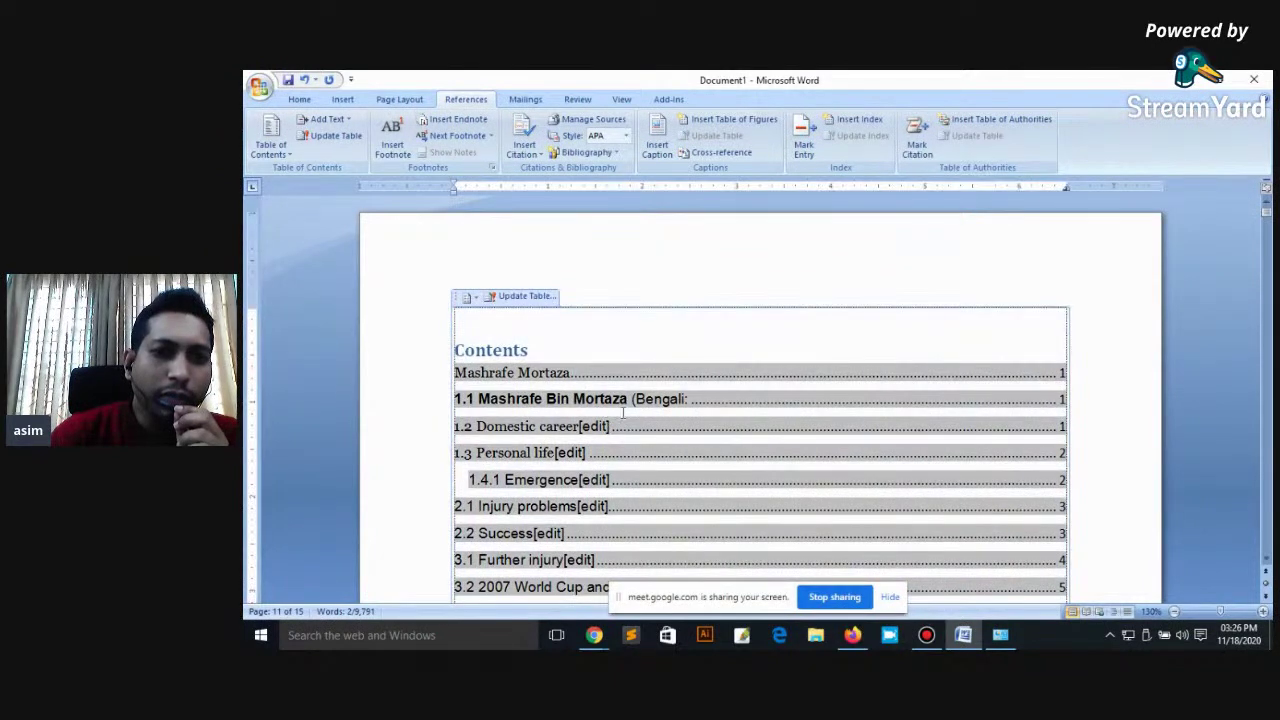
Step: Update the entire Contents table and review the new 6.2.1–6.2.5 award entries
click(344, 139)
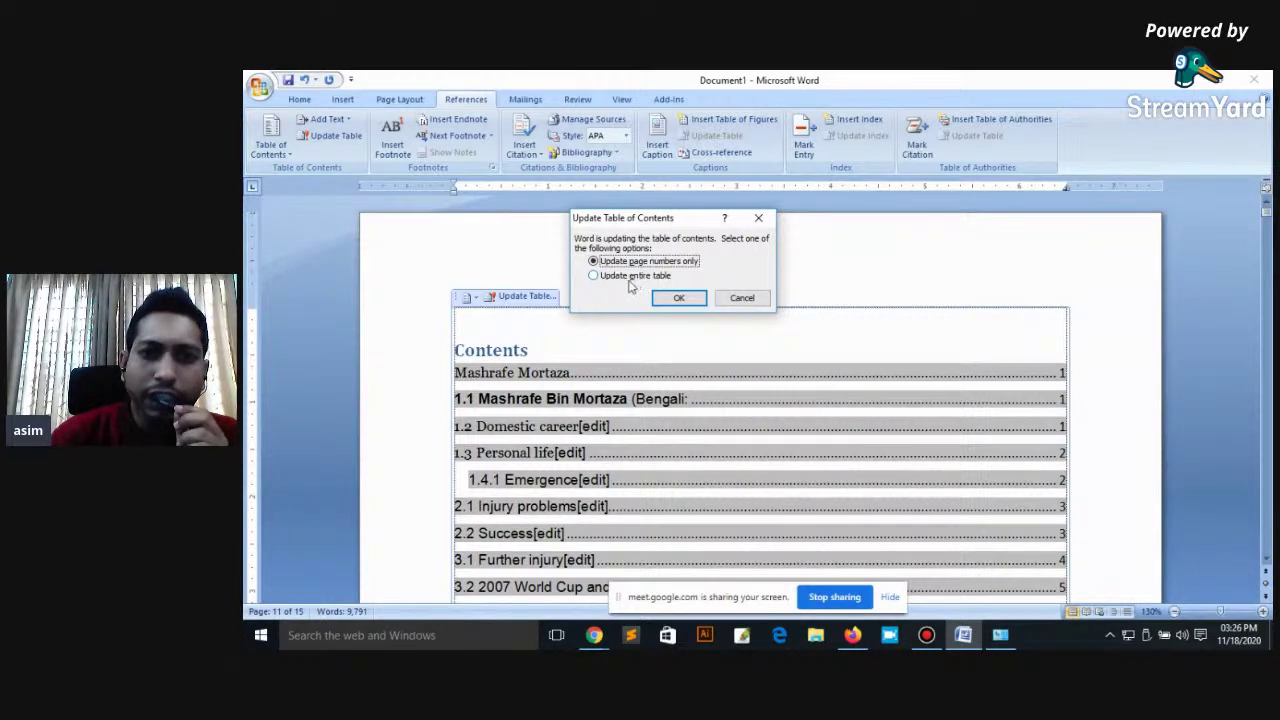
click(657, 281)
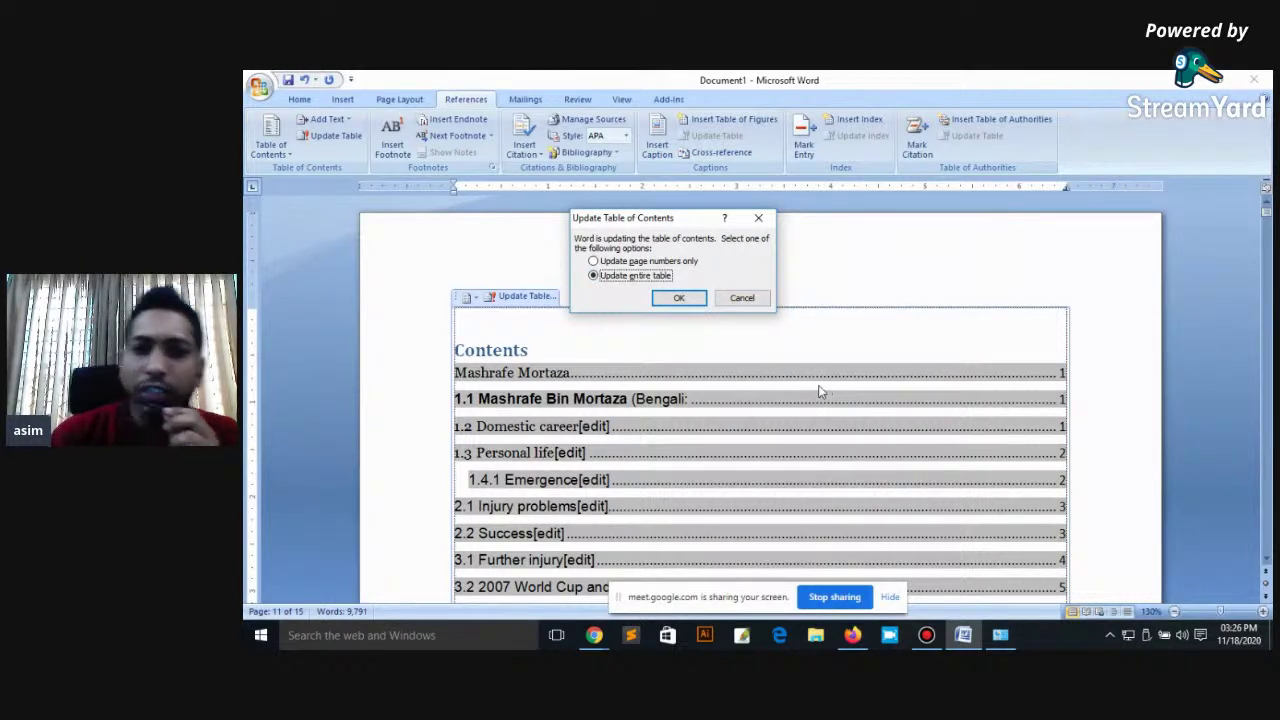
click(686, 300)
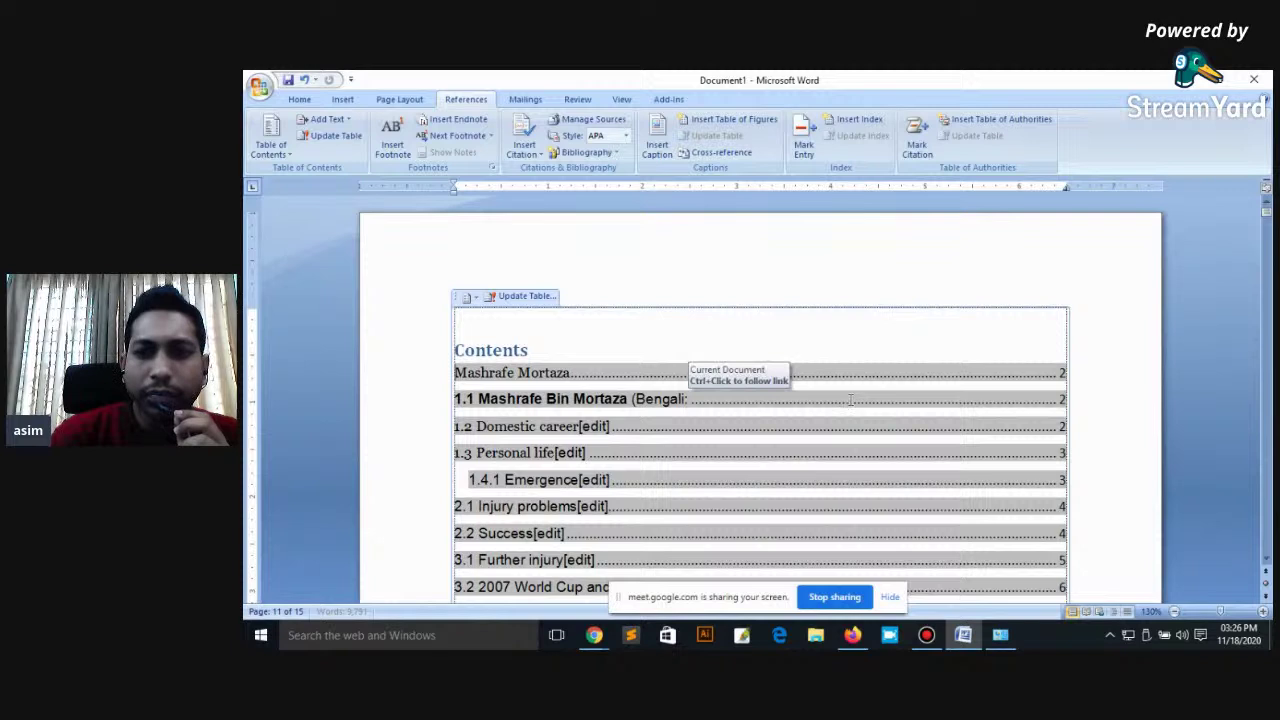
scroll(845, 403, down, 1)
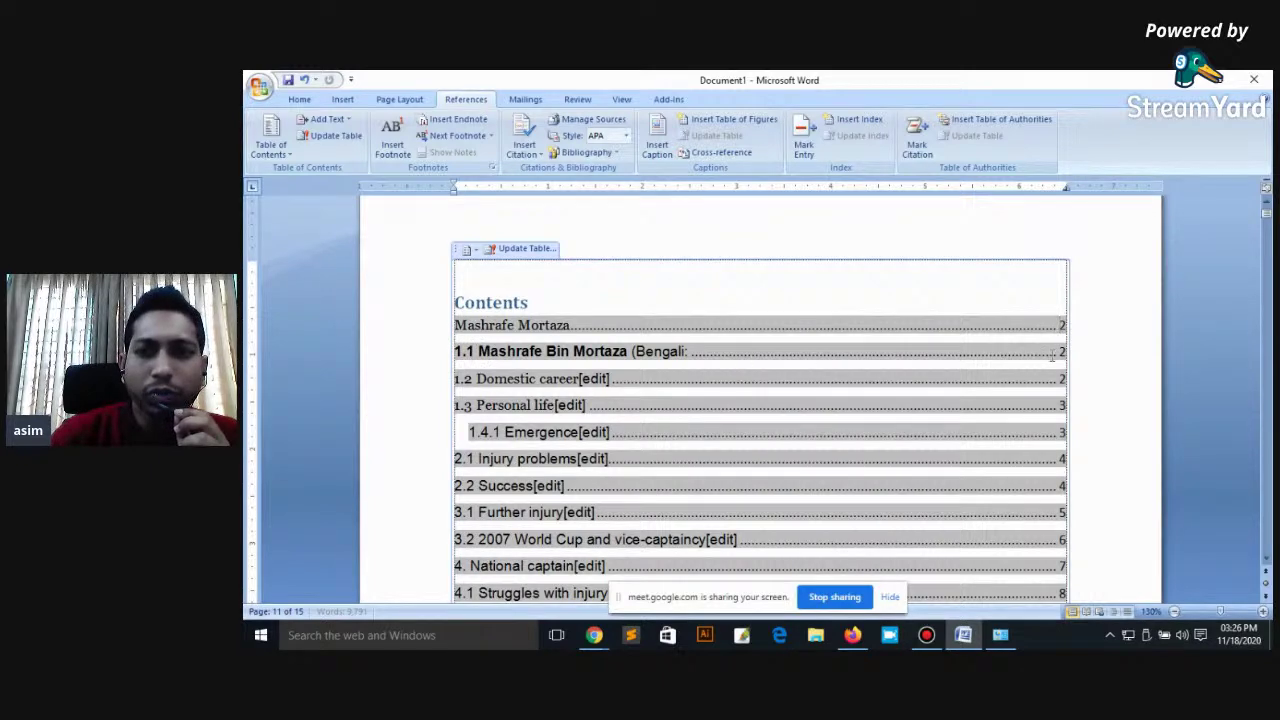
scroll(886, 405, down, 6)
scroll(886, 405, down, 4)
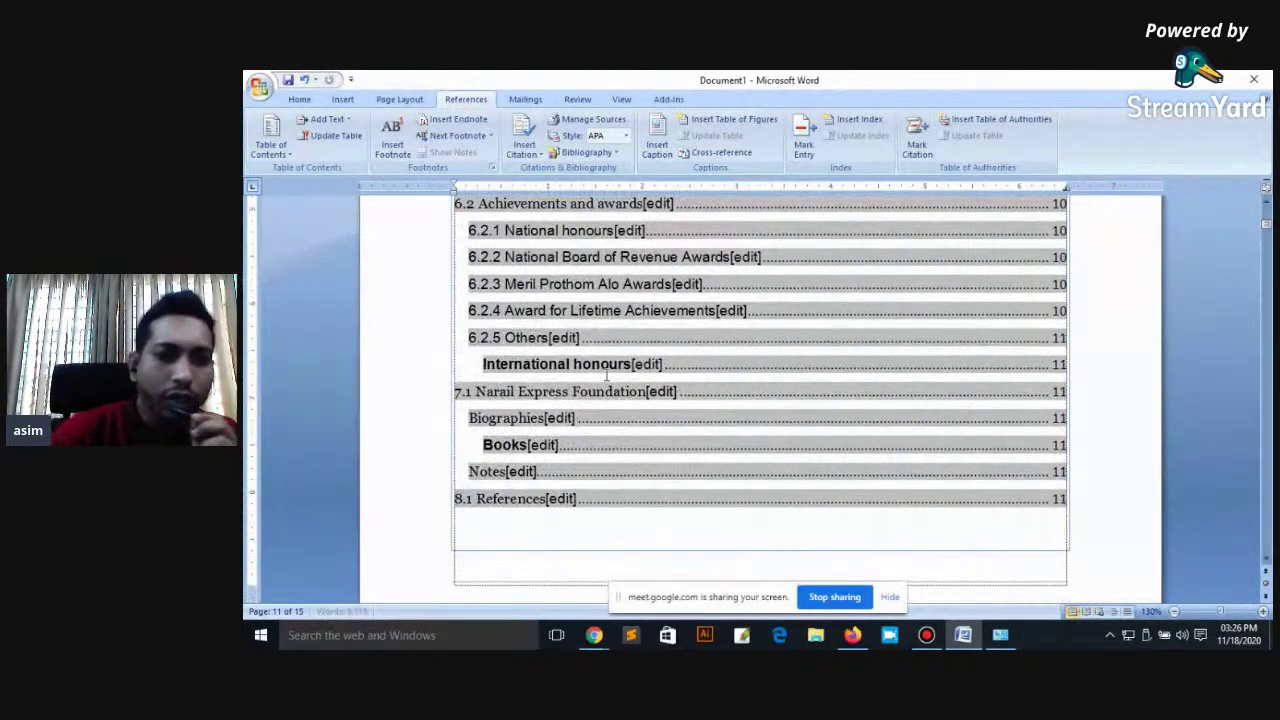
scroll(576, 372, up, 1)
scroll(576, 372, up, 1)
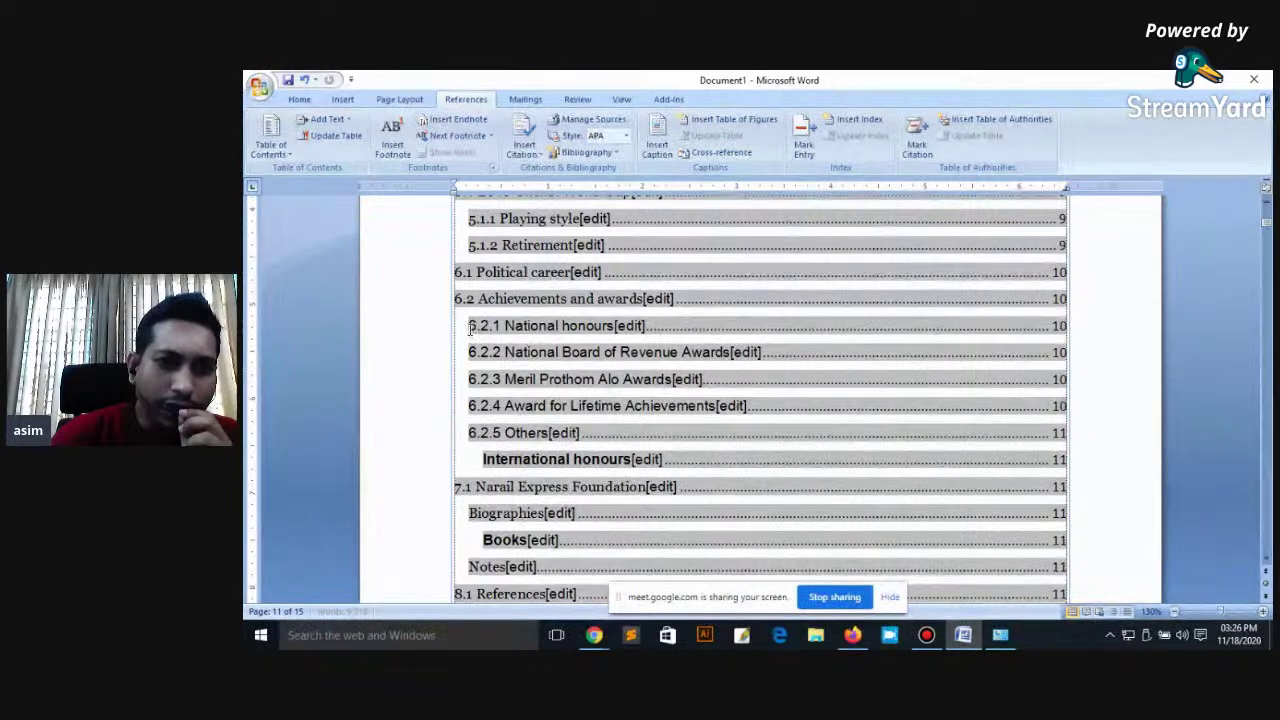
drag(470, 326, 549, 433)
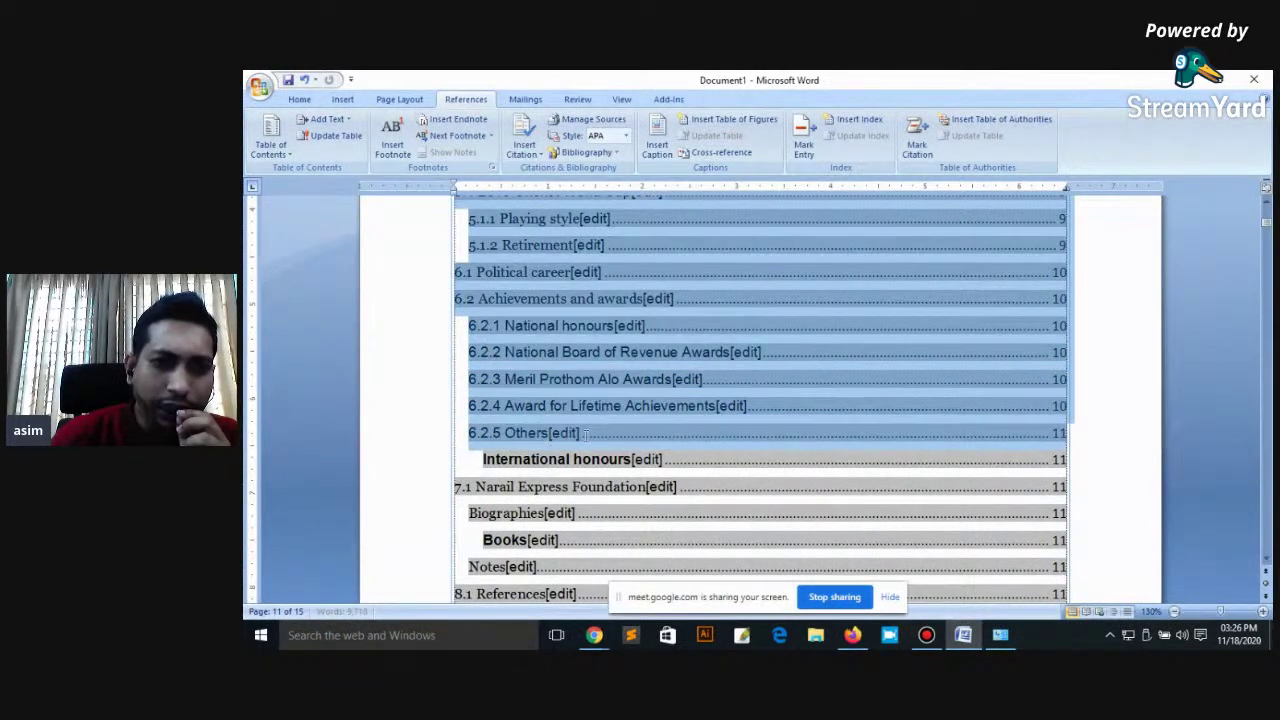
click(507, 335)
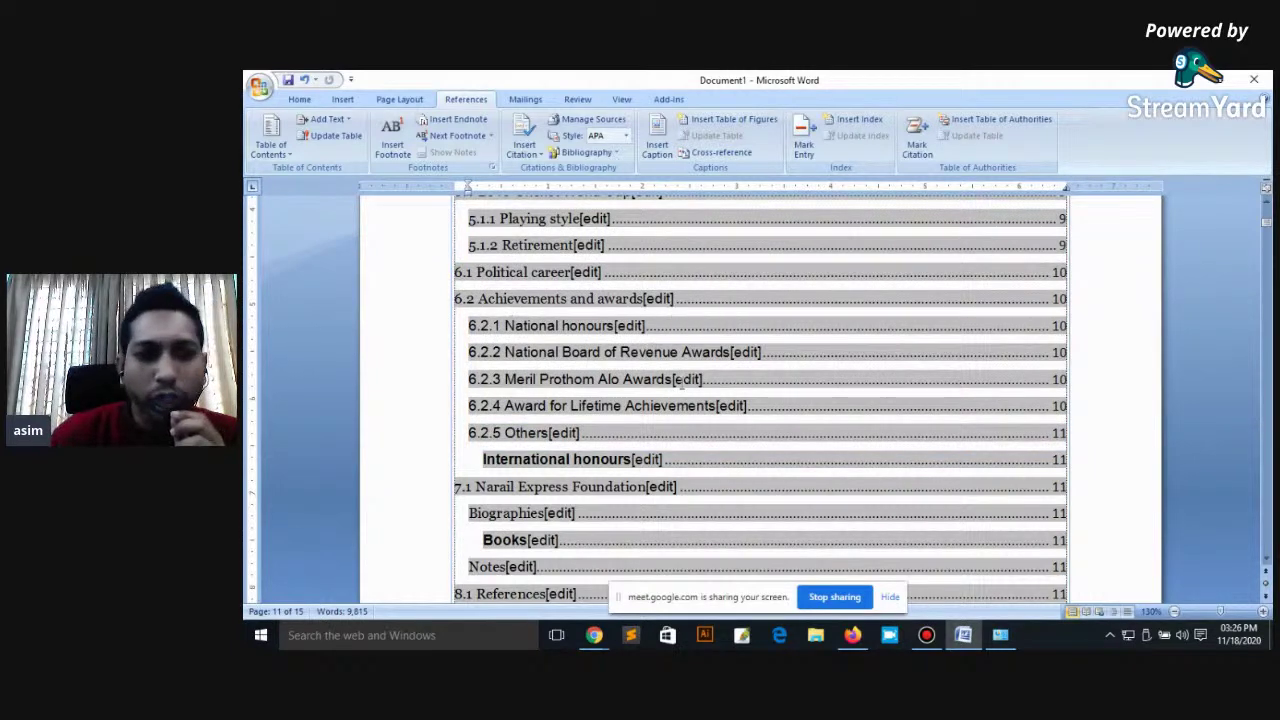
scroll(681, 381, down, 6)
scroll(697, 380, down, 4)
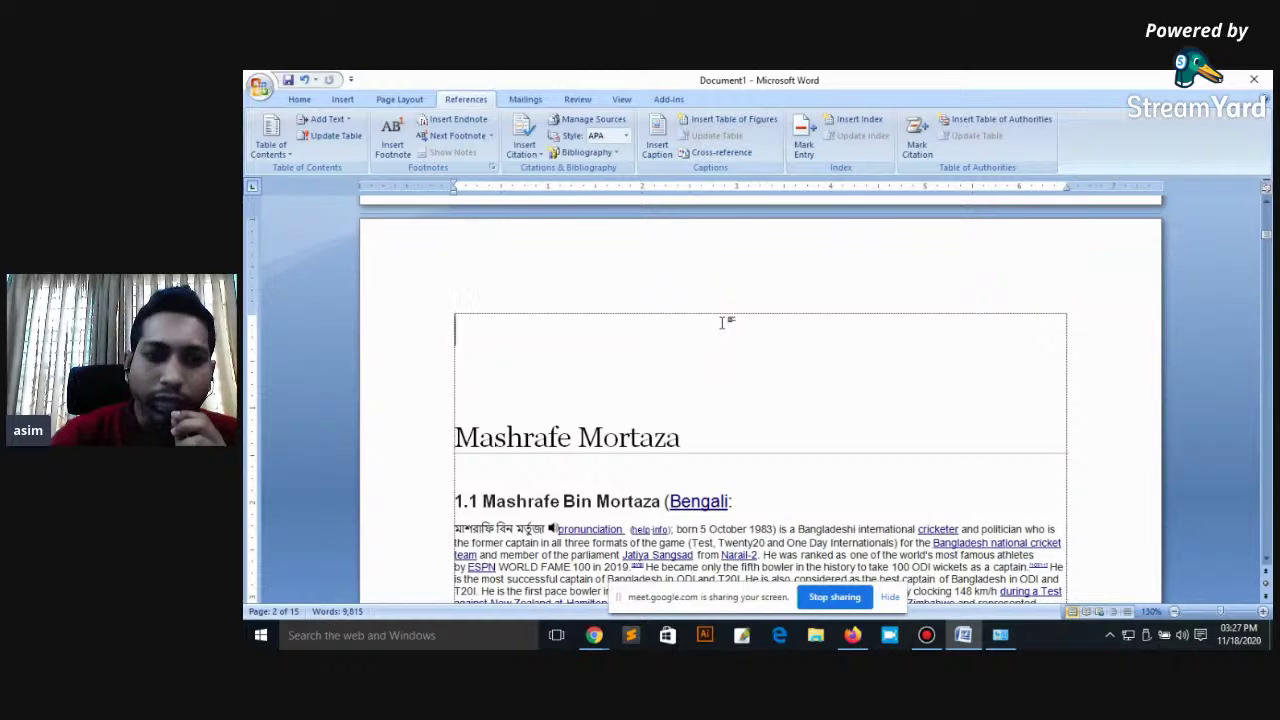
Step: Delete the blank lines above the Mashrafe Mortaza heading and update the entire Contents table
key(Delete)
key(Delete)
key(Delete)
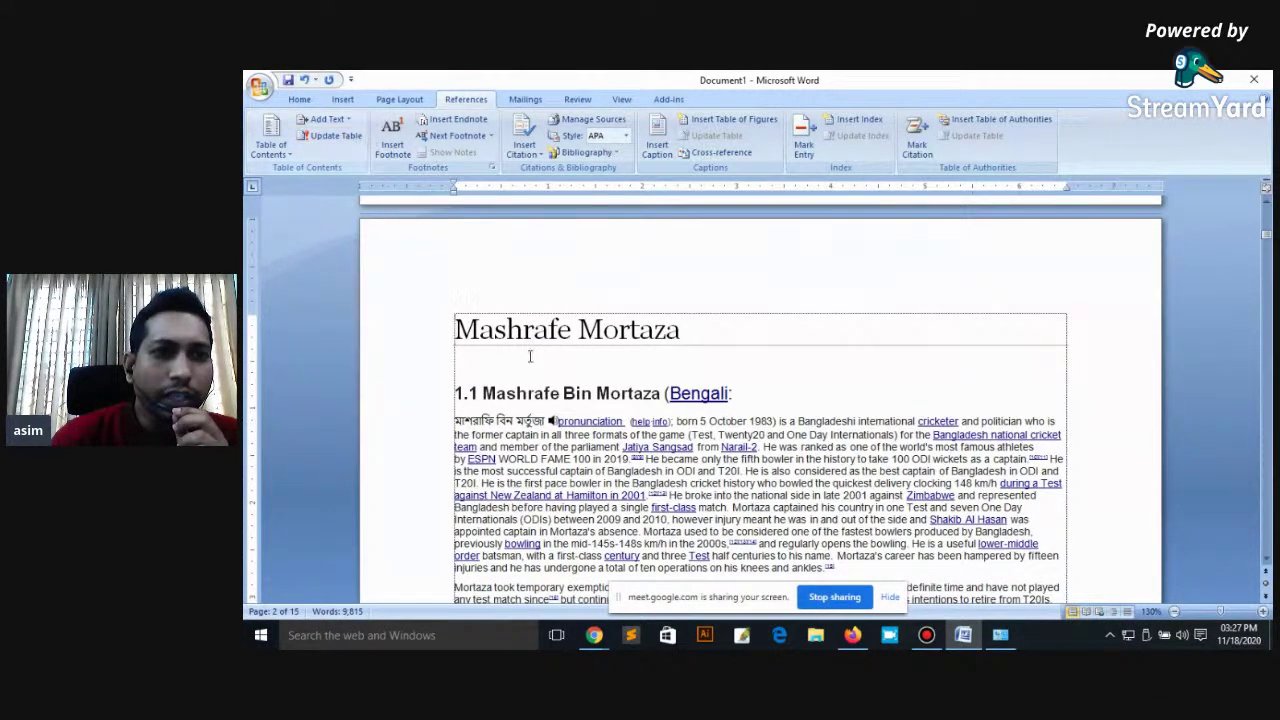
scroll(631, 386, up, 3)
scroll(564, 287, up, 3)
click(517, 240)
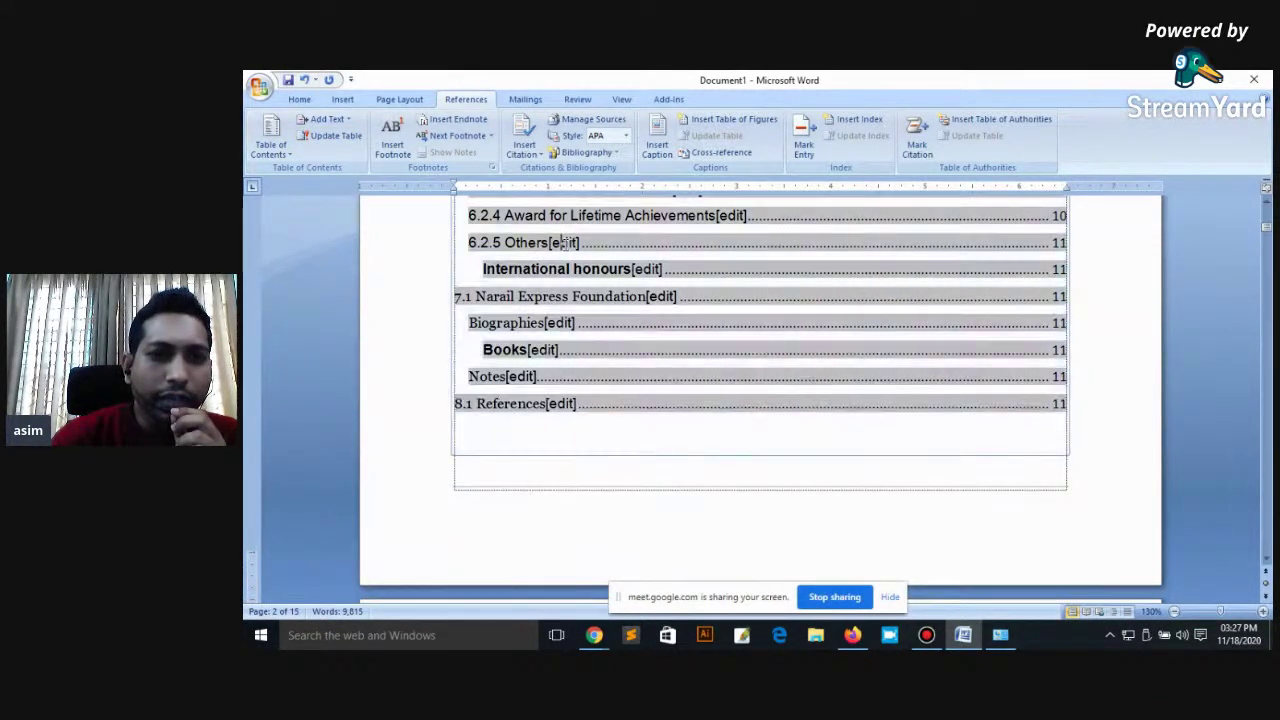
click(329, 135)
click(593, 276)
click(679, 298)
Step: Check the refreshed Contents page numbers: Mashrafe Mortaza page 2, 3.2 2007 World Cup page 6
scroll(828, 394, up, 3)
scroll(828, 394, up, 3)
scroll(828, 394, down, 3)
scroll(825, 390, down, 5)
scroll(815, 381, down, 5)
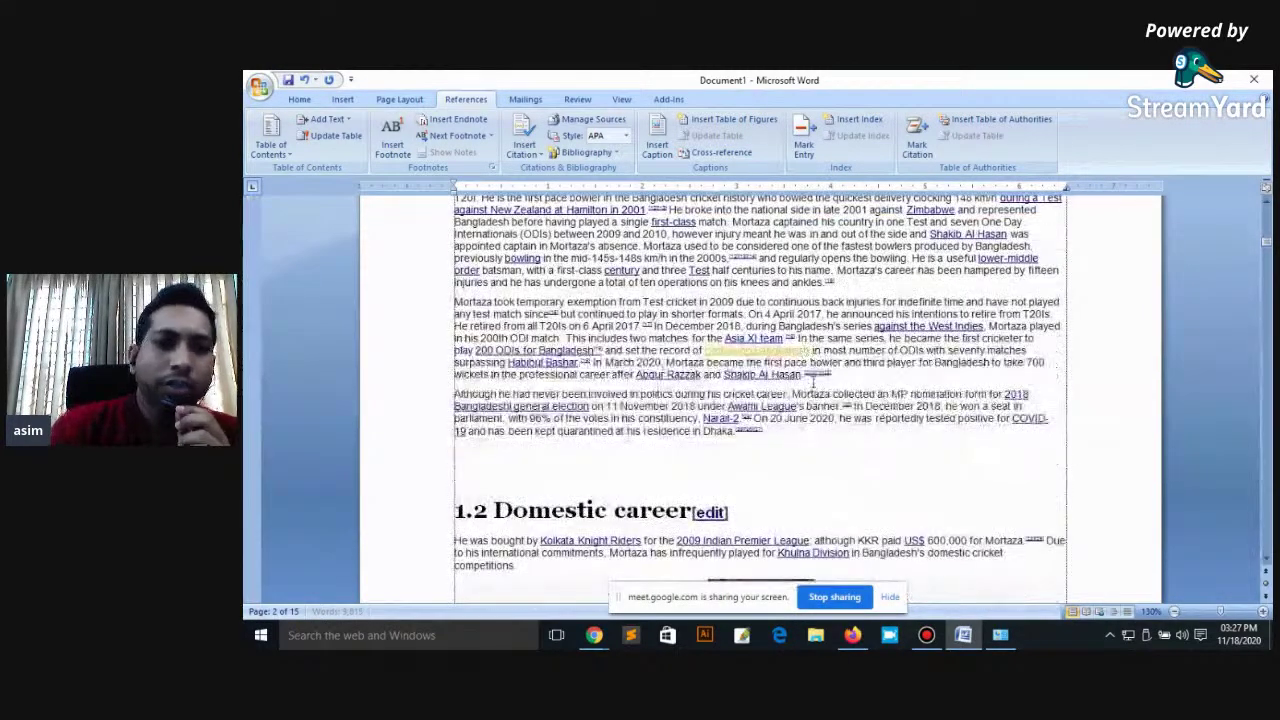
scroll(813, 381, down, 5)
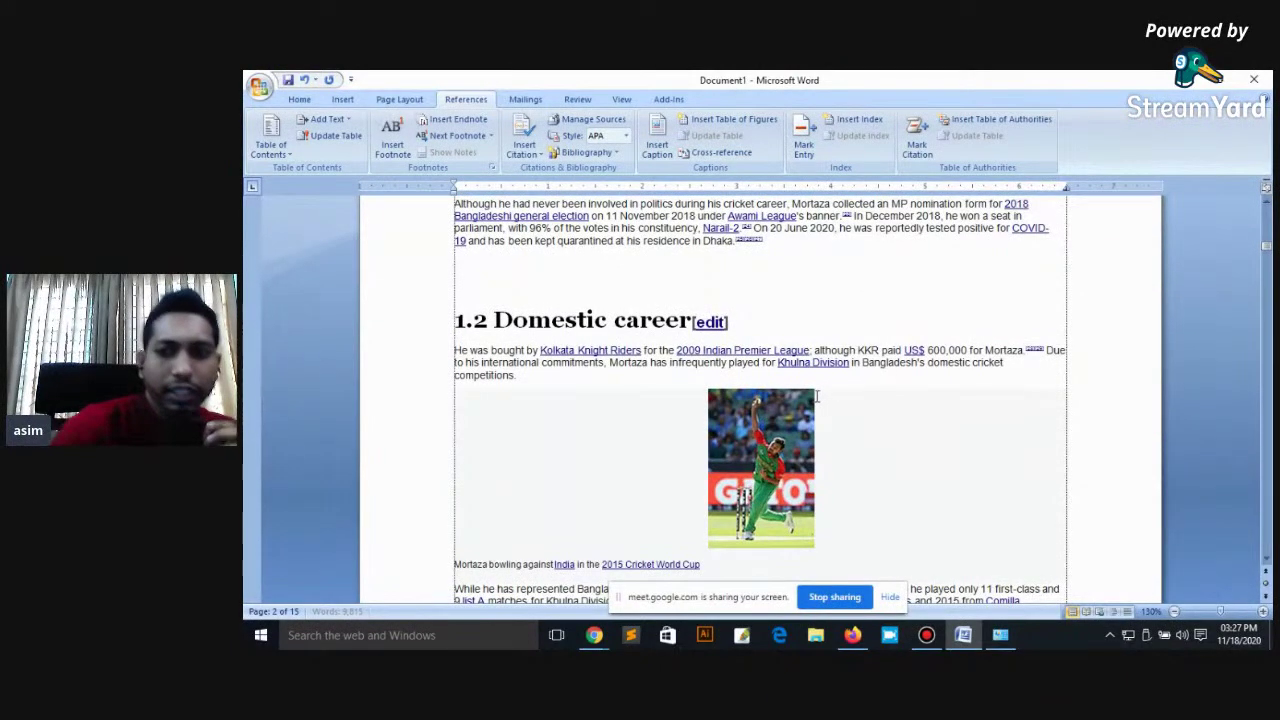
scroll(816, 397, down, 10)
scroll(763, 385, down, 3)
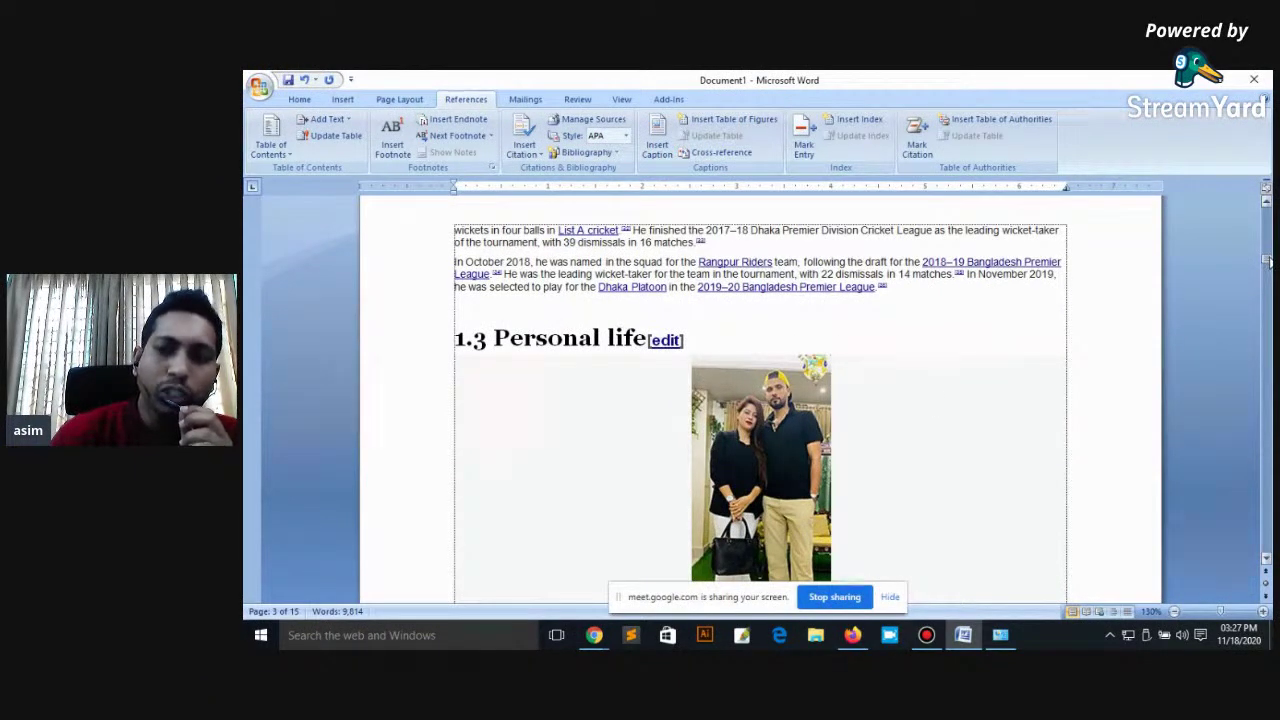
drag(1267, 262, 1266, 207)
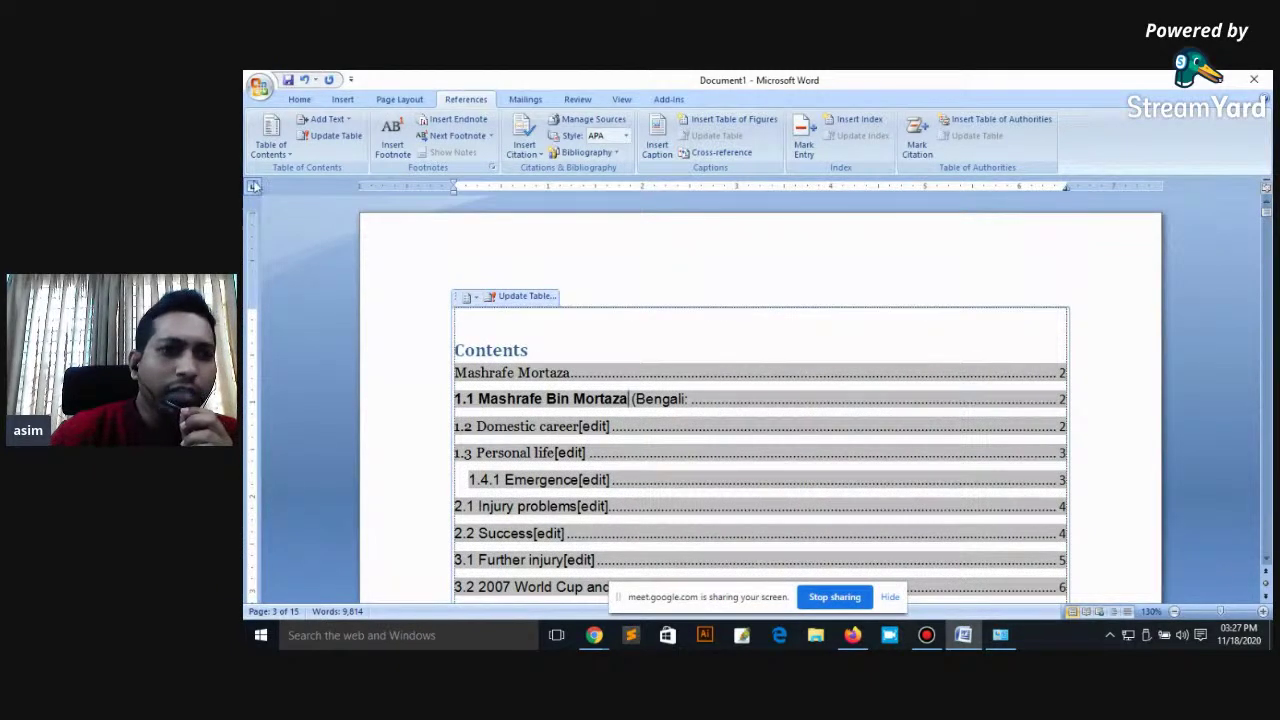
click(270, 140)
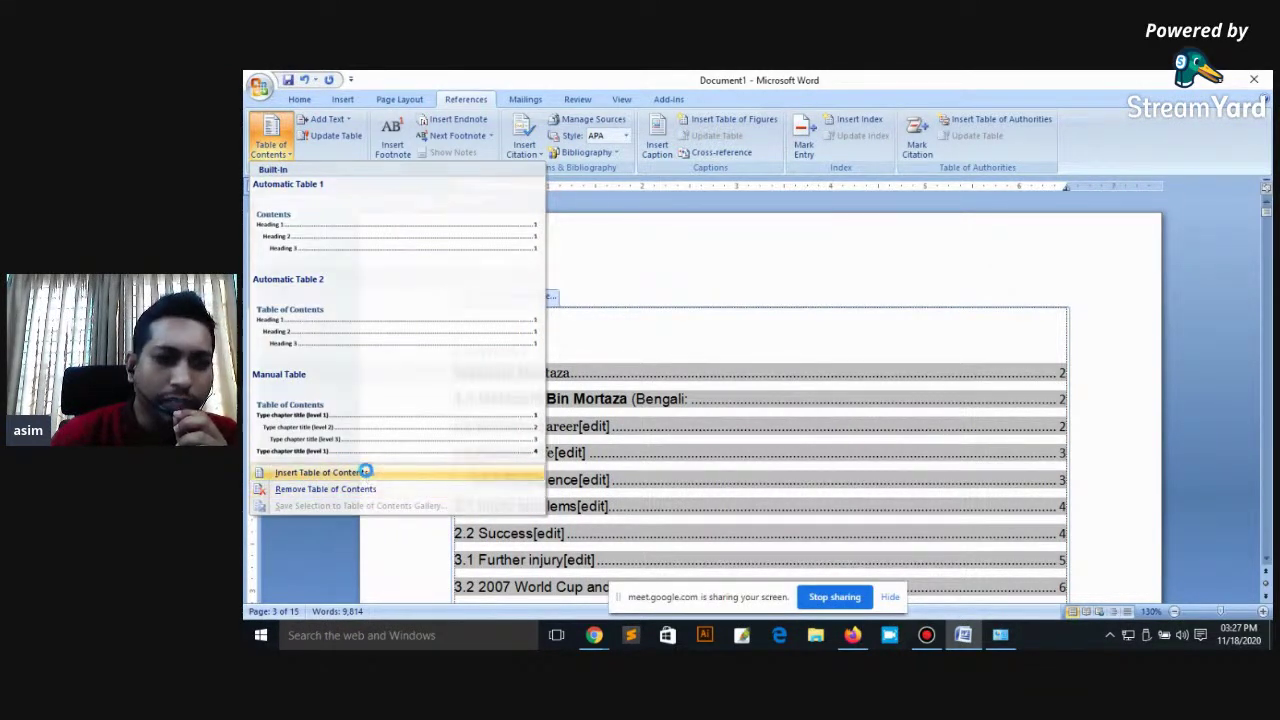
Step: Replace the Contents table with a custom table of contents that hides page numbers
click(366, 470)
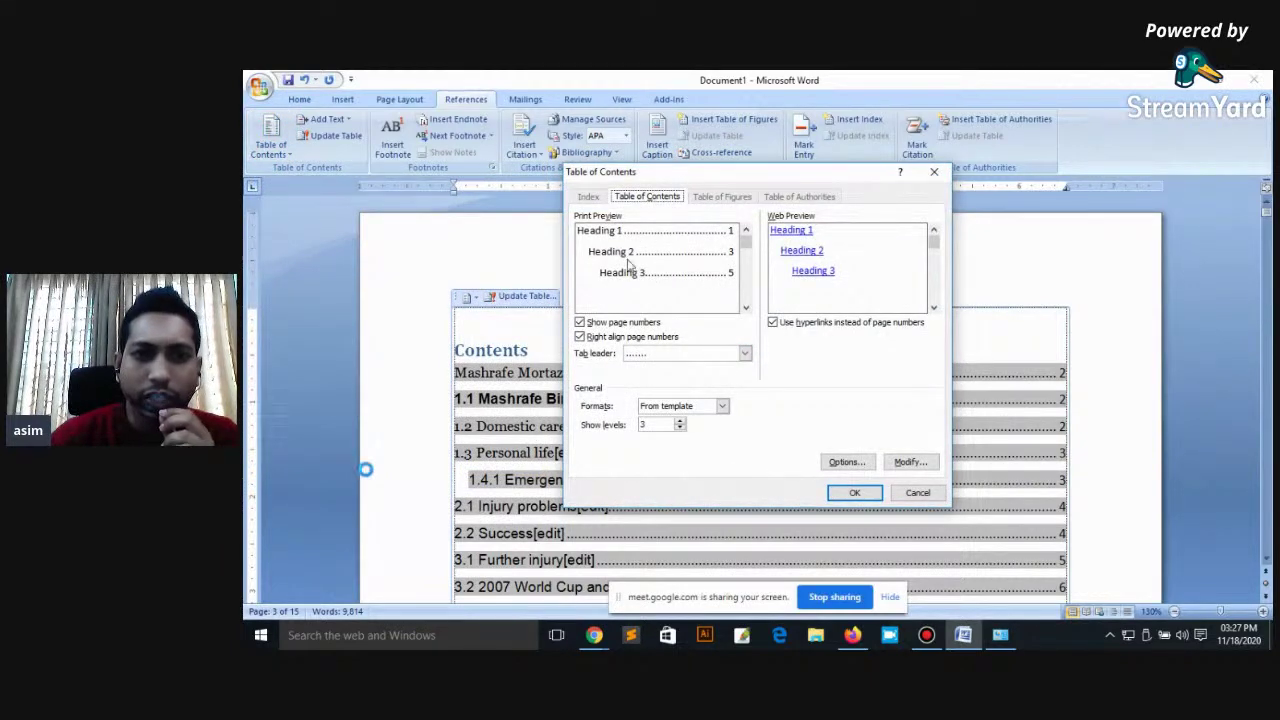
click(638, 323)
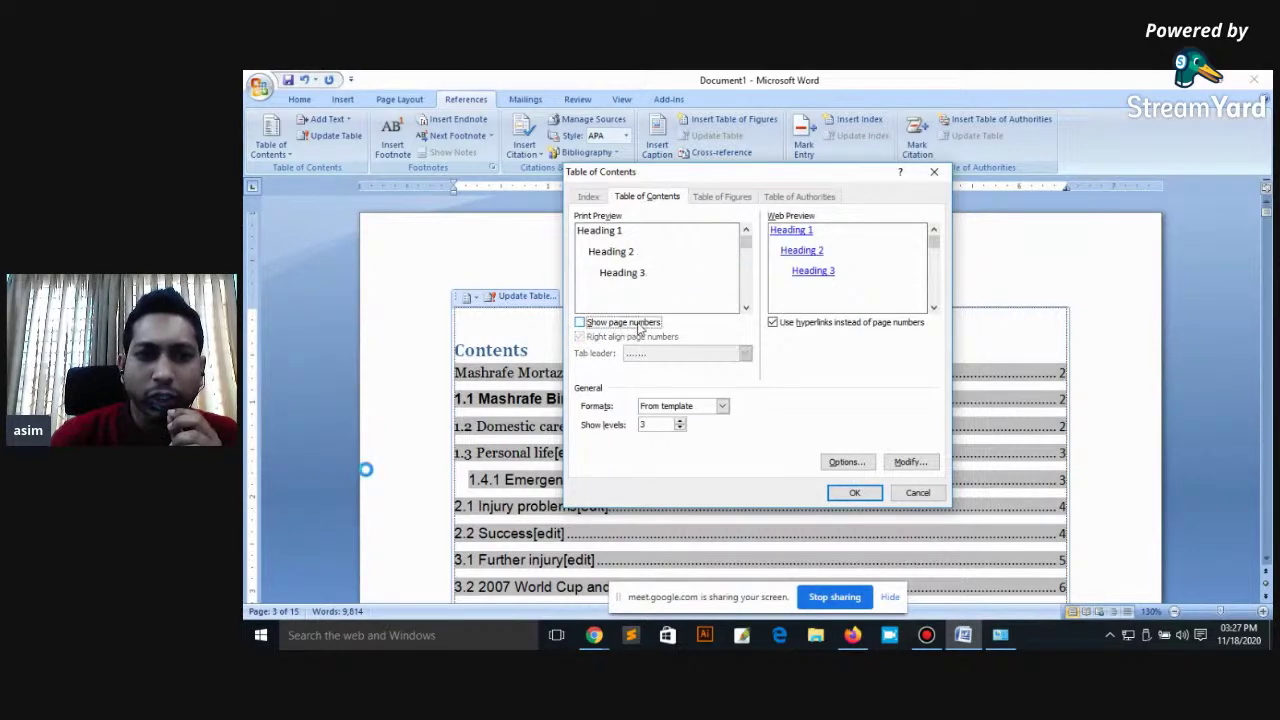
click(854, 492)
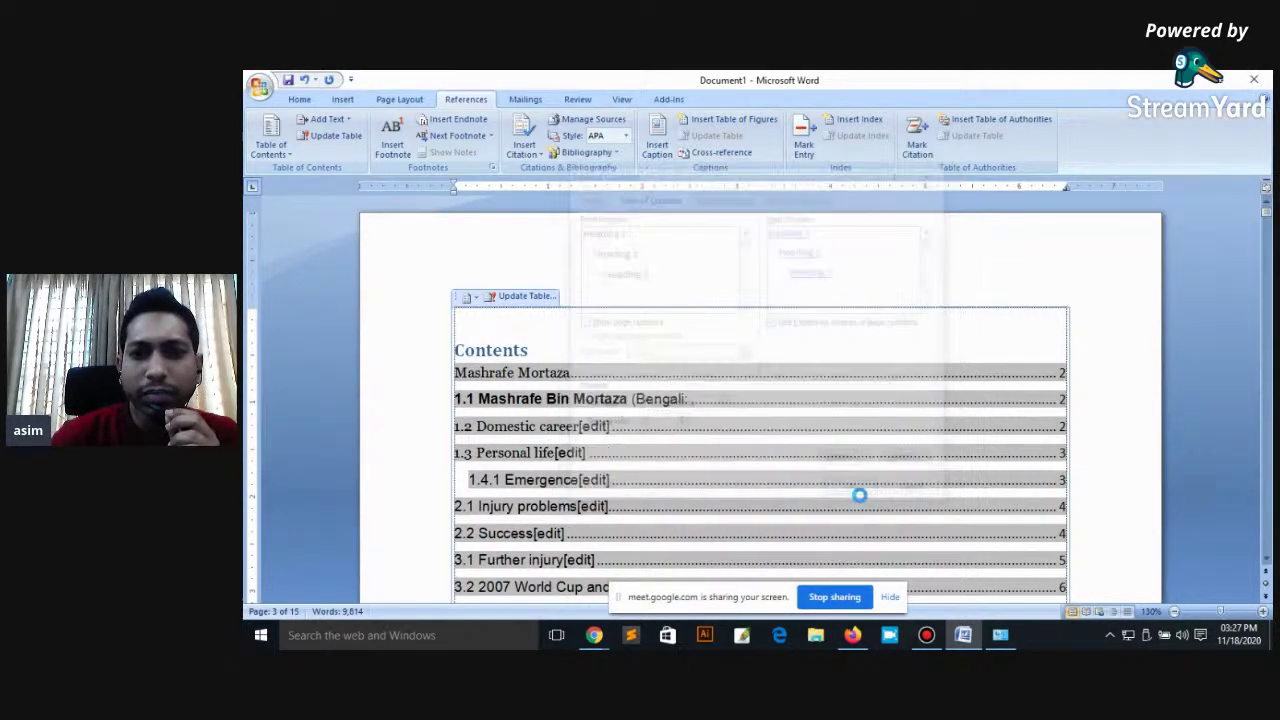
click(732, 392)
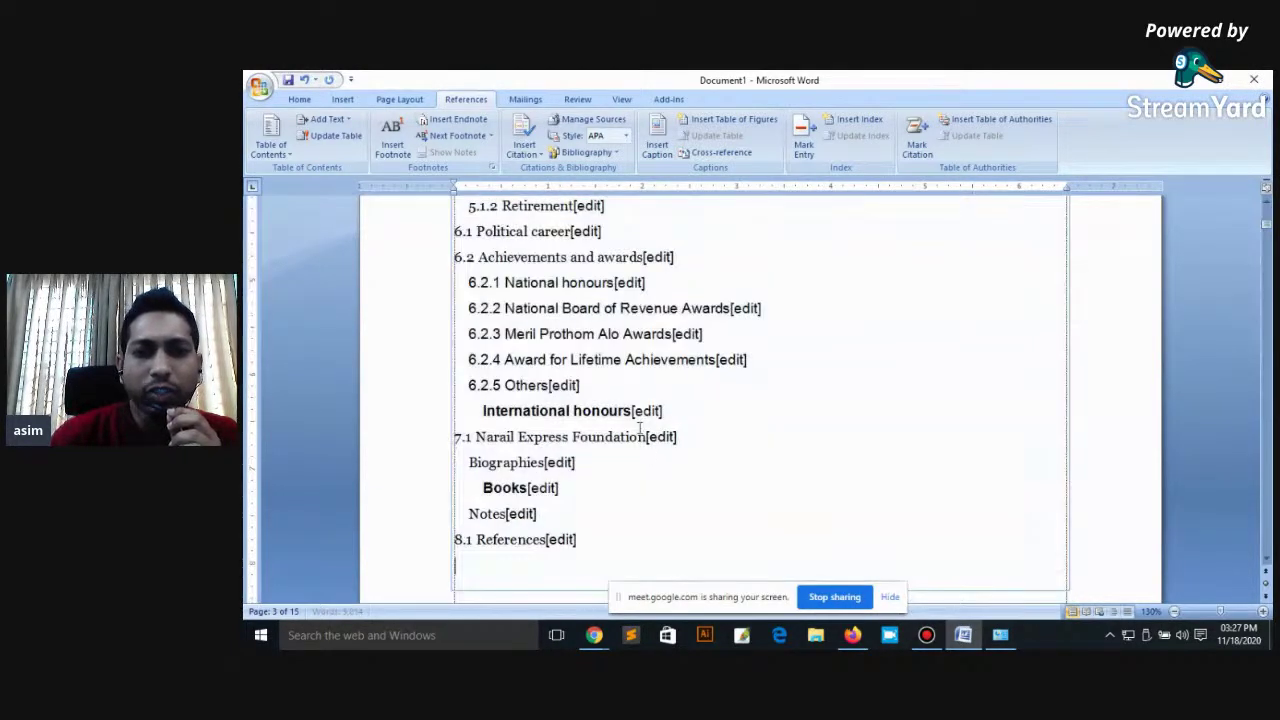
scroll(645, 410, up, 2)
scroll(680, 353, up, 3)
scroll(680, 353, up, 2)
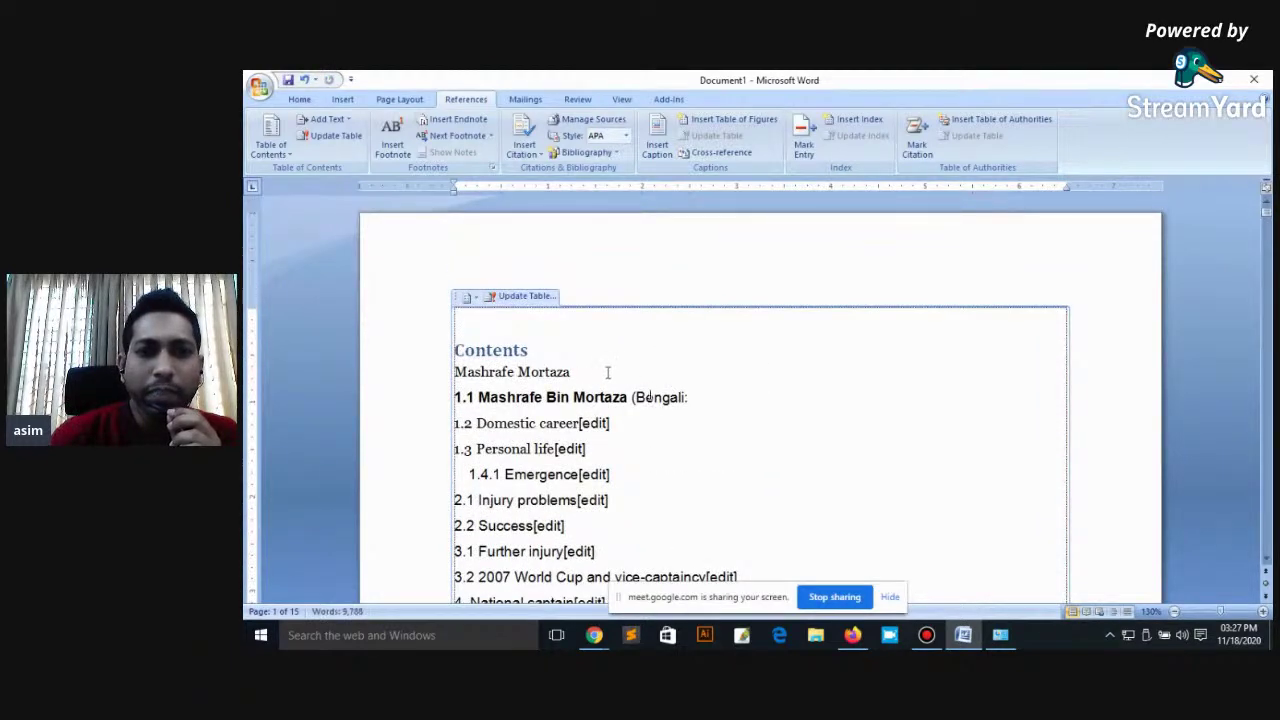
click(537, 397)
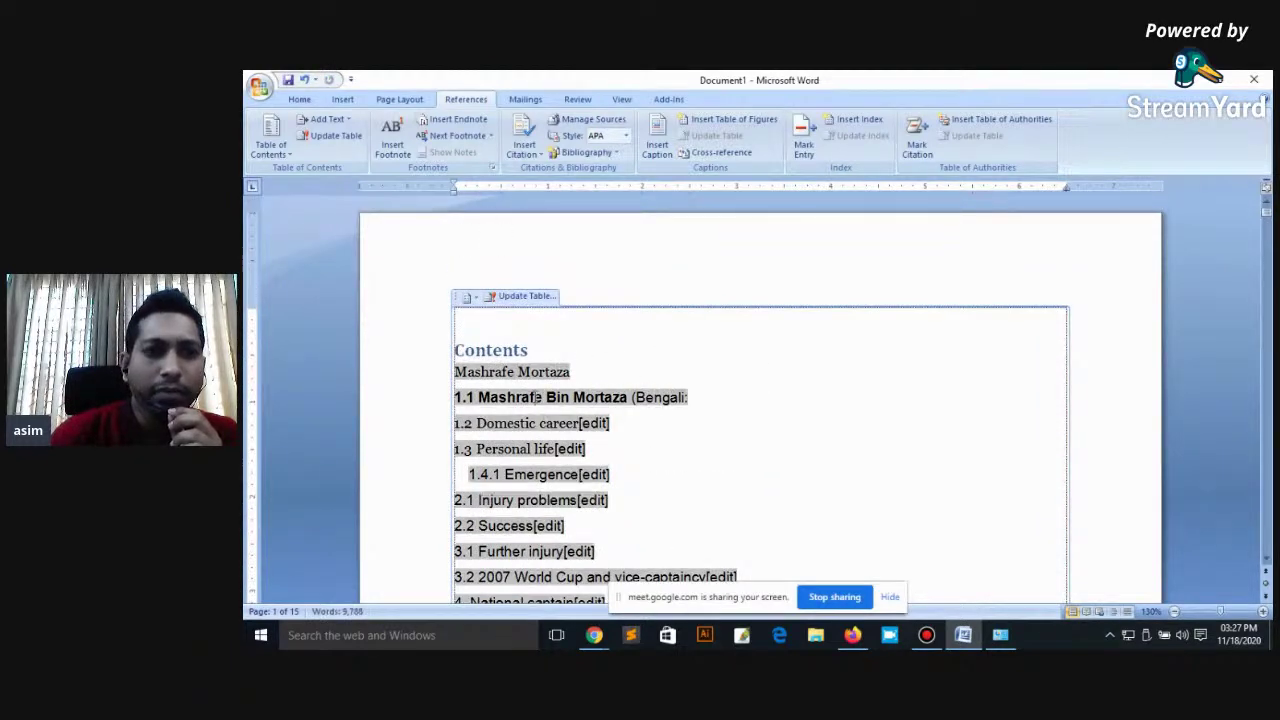
Step: Rebuild the Contents table showing page numbers with a solid underline tab leader
click(270, 135)
click(360, 474)
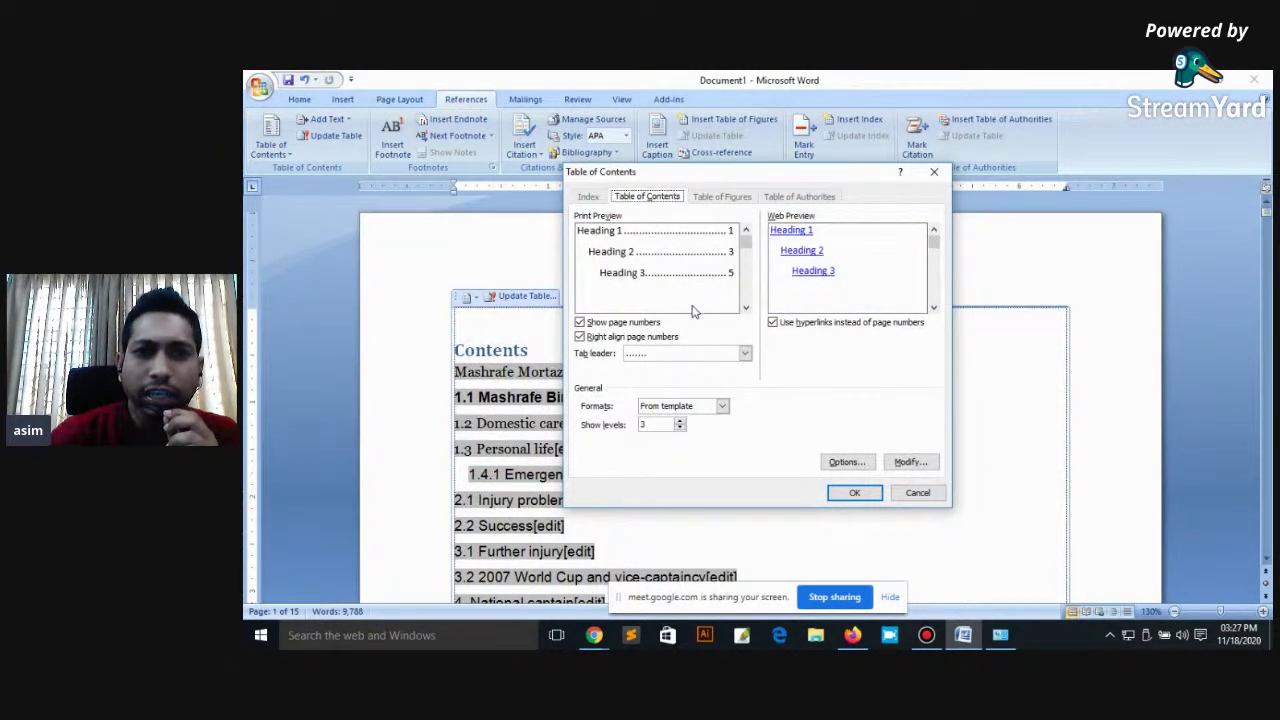
click(621, 325)
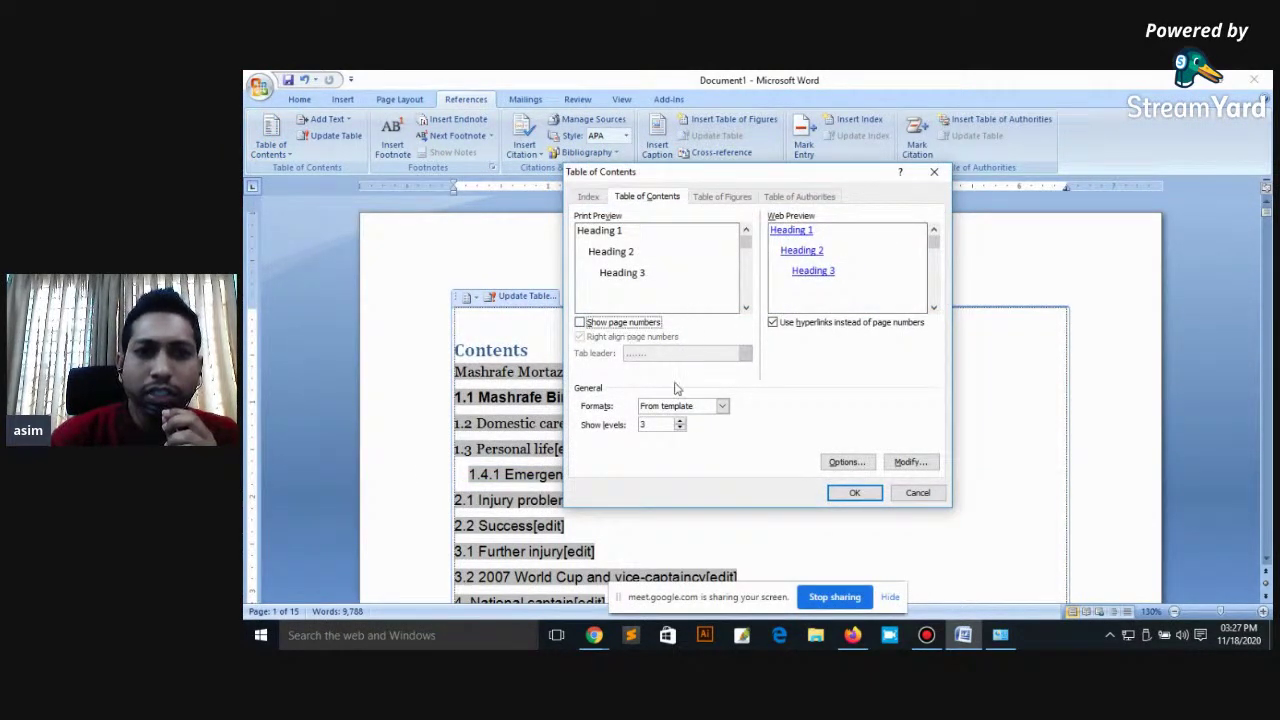
click(580, 323)
click(672, 356)
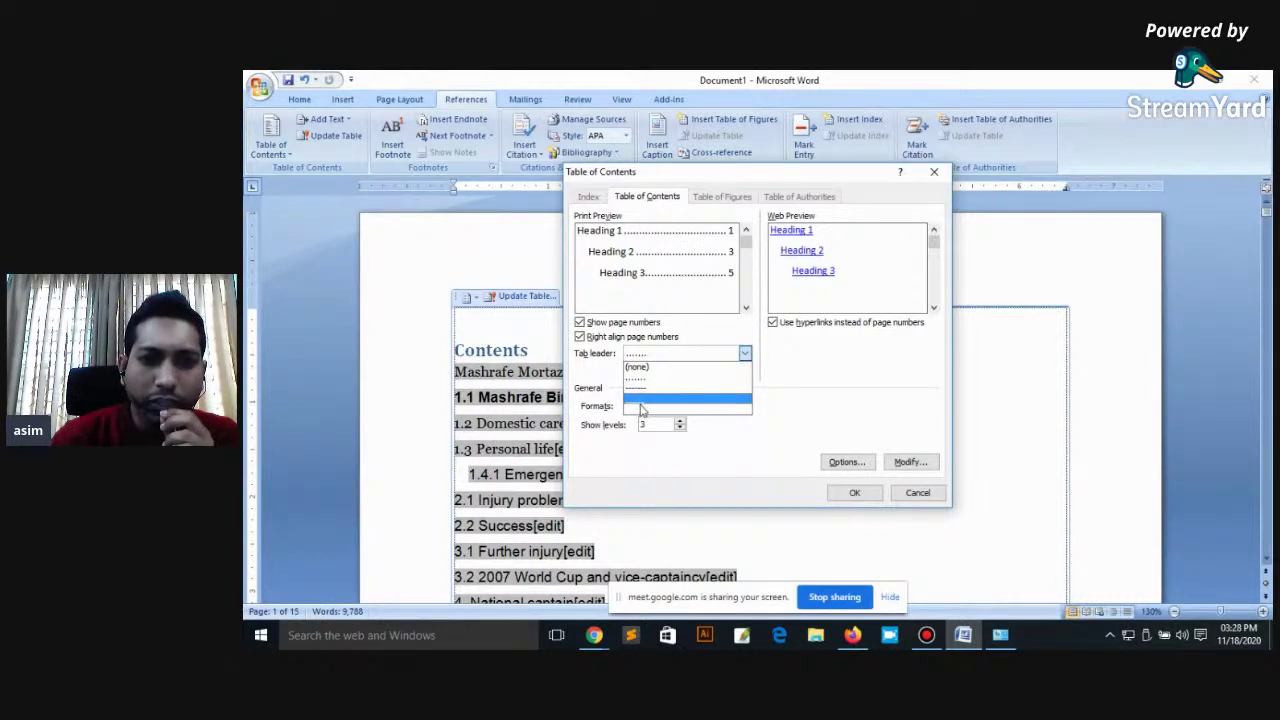
click(641, 405)
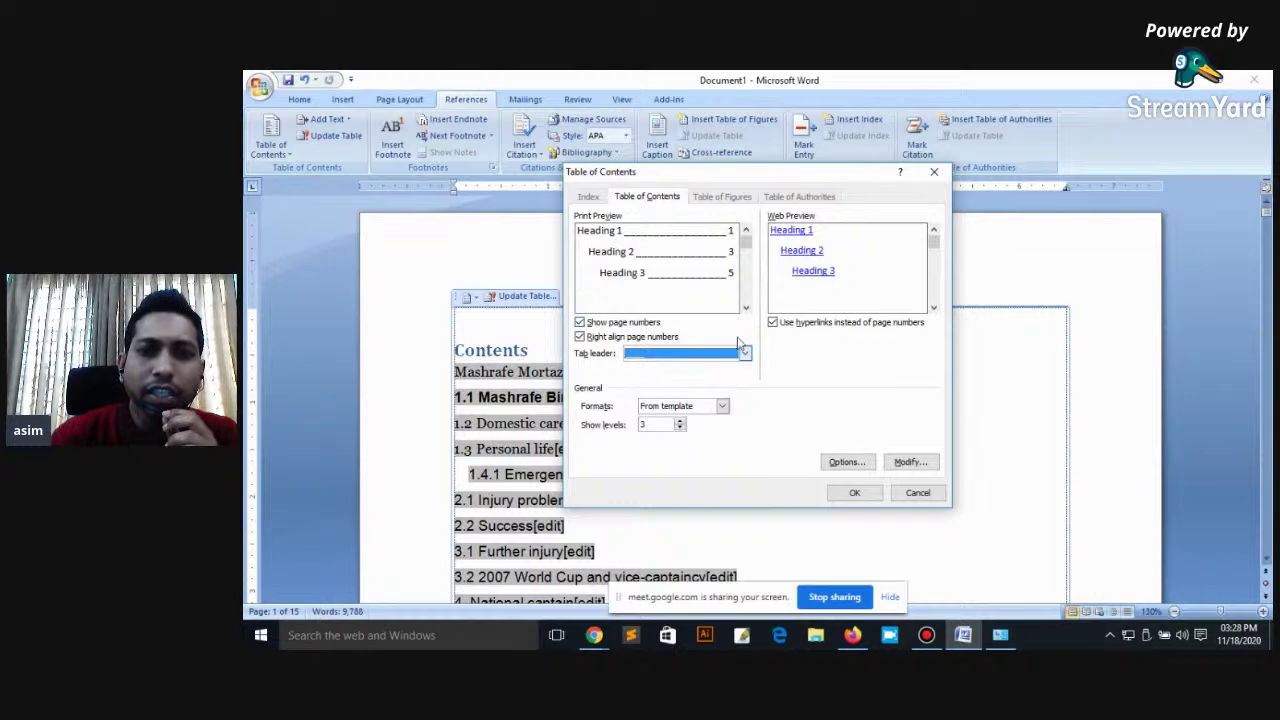
click(853, 494)
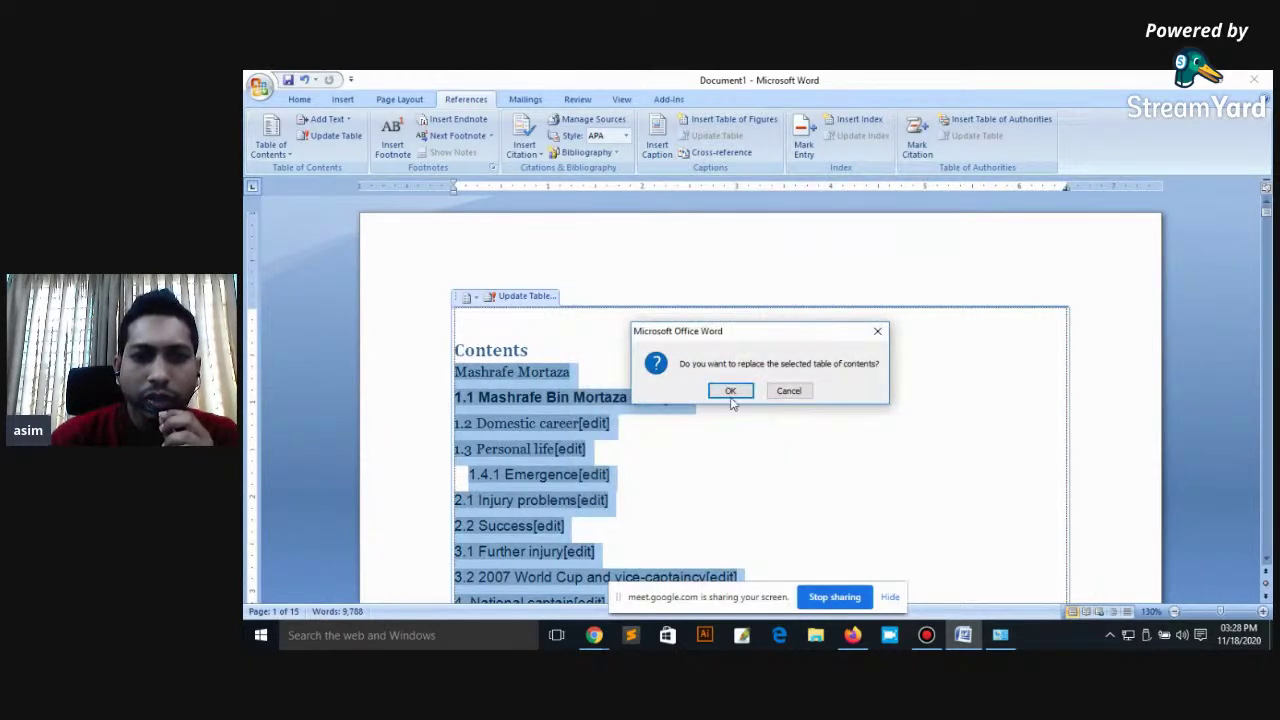
click(731, 396)
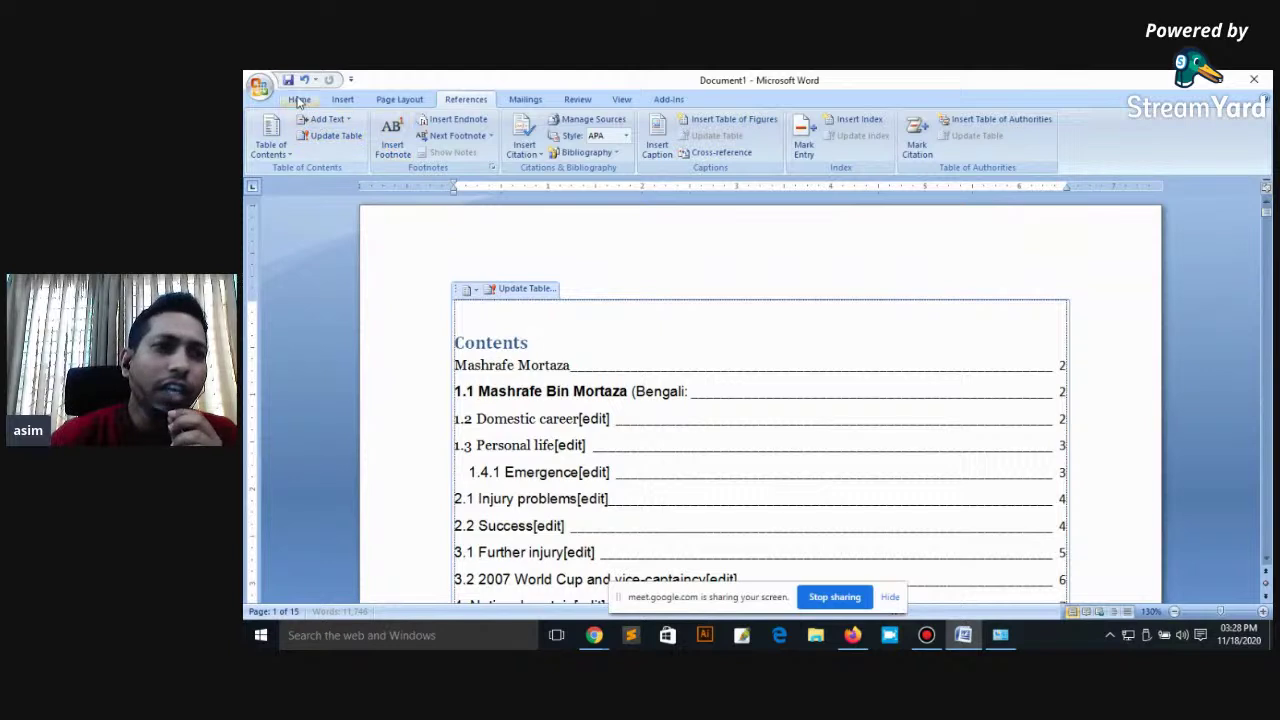
click(270, 138)
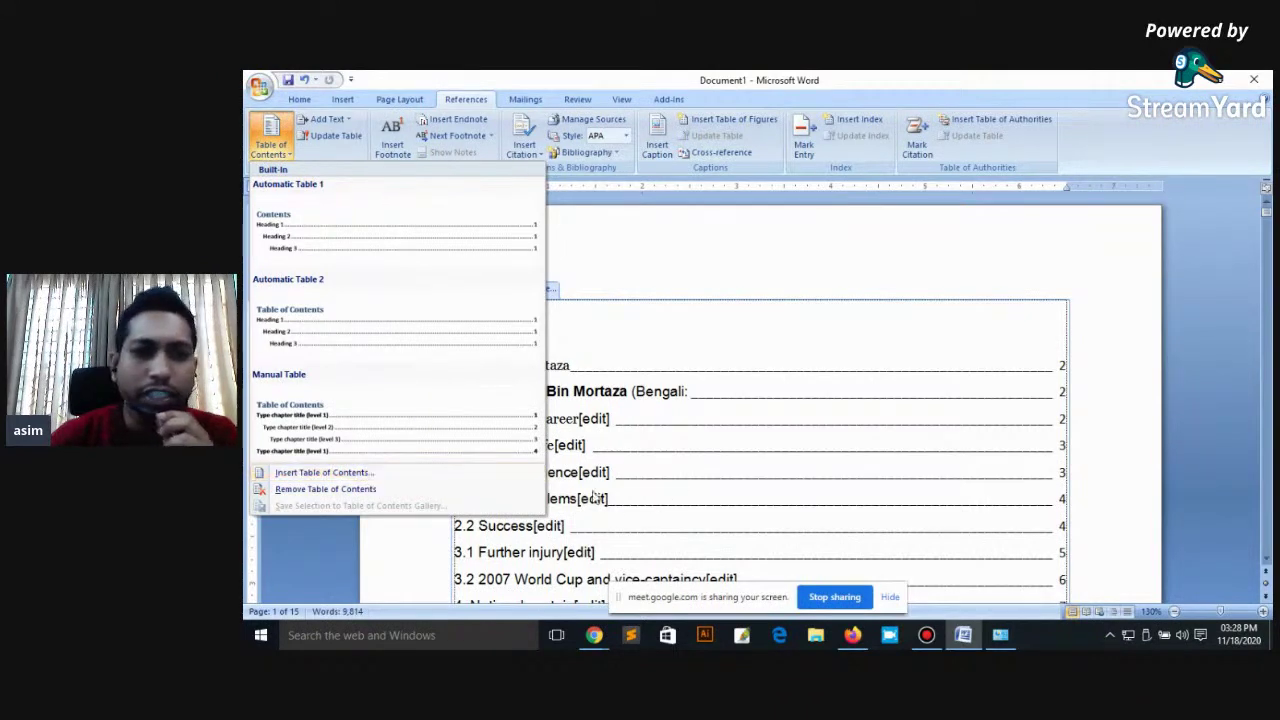
click(600, 392)
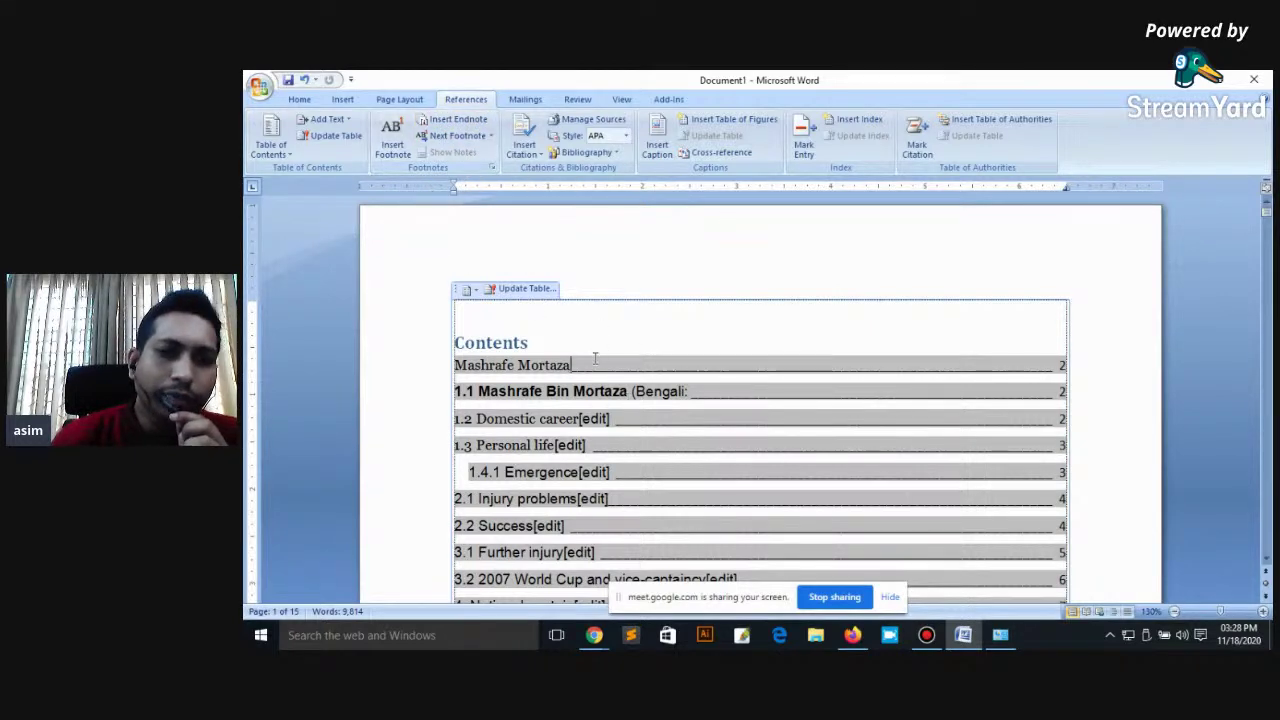
scroll(528, 365, down, 3)
scroll(540, 368, down, 4)
scroll(592, 373, down, 3)
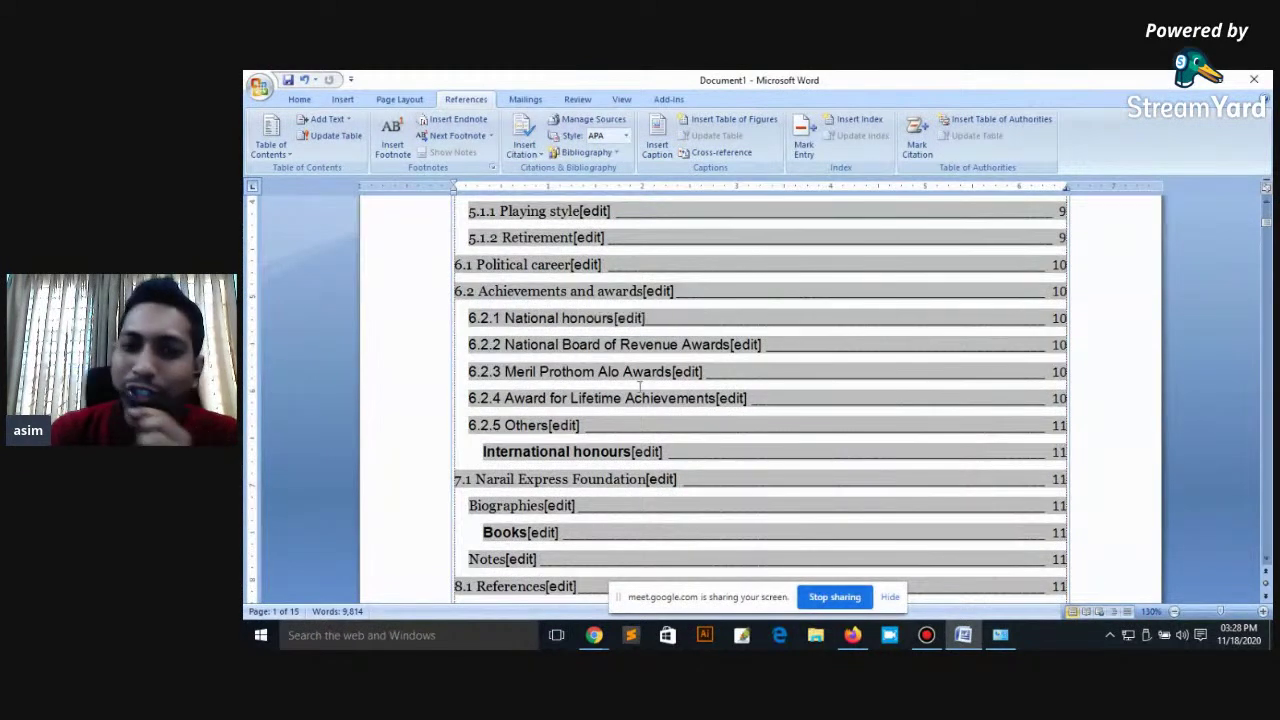
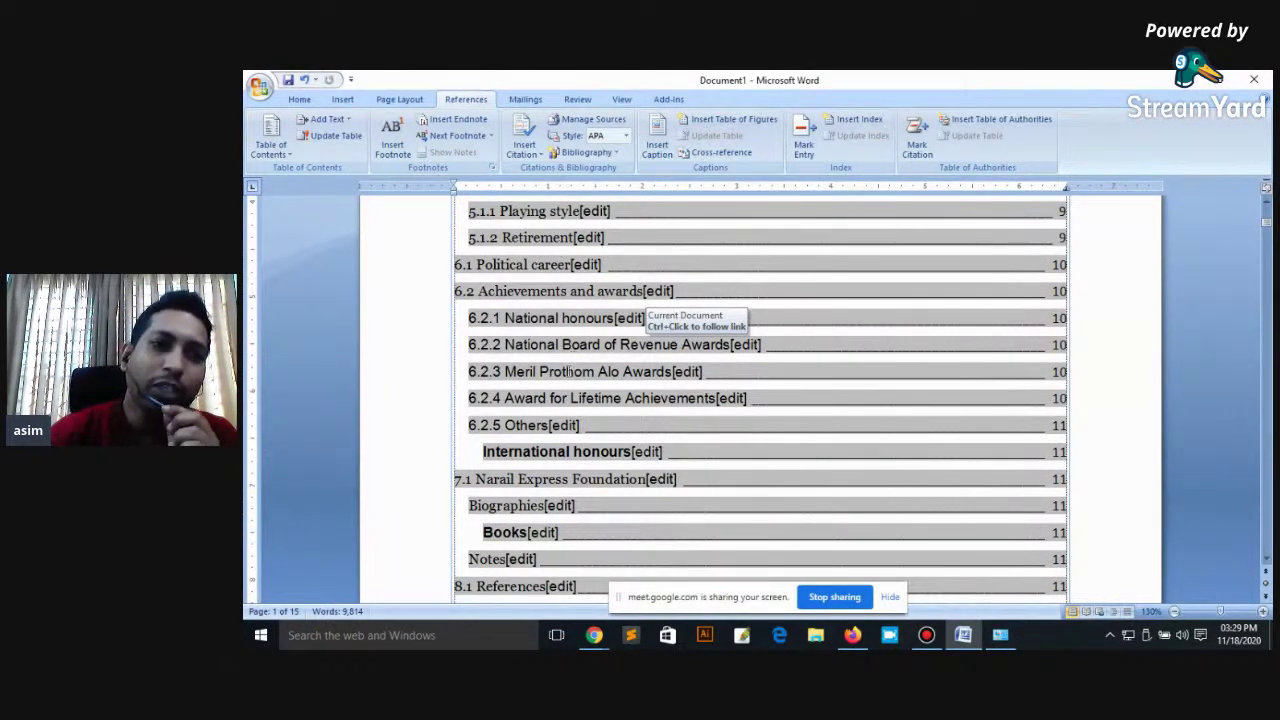
Step: Scroll through the biography pages, selecting text from the title across several pages and clearing the selection
scroll(573, 384, down, 4)
scroll(578, 404, down, 4)
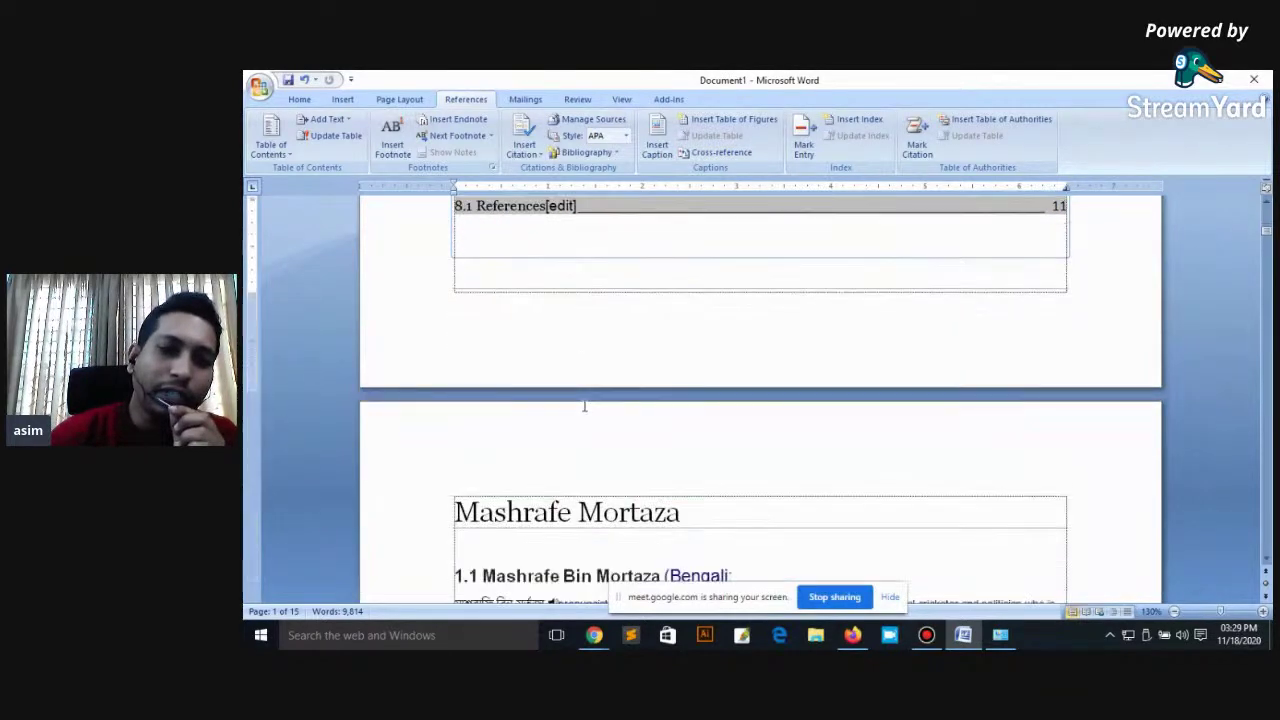
scroll(578, 404, down, 3)
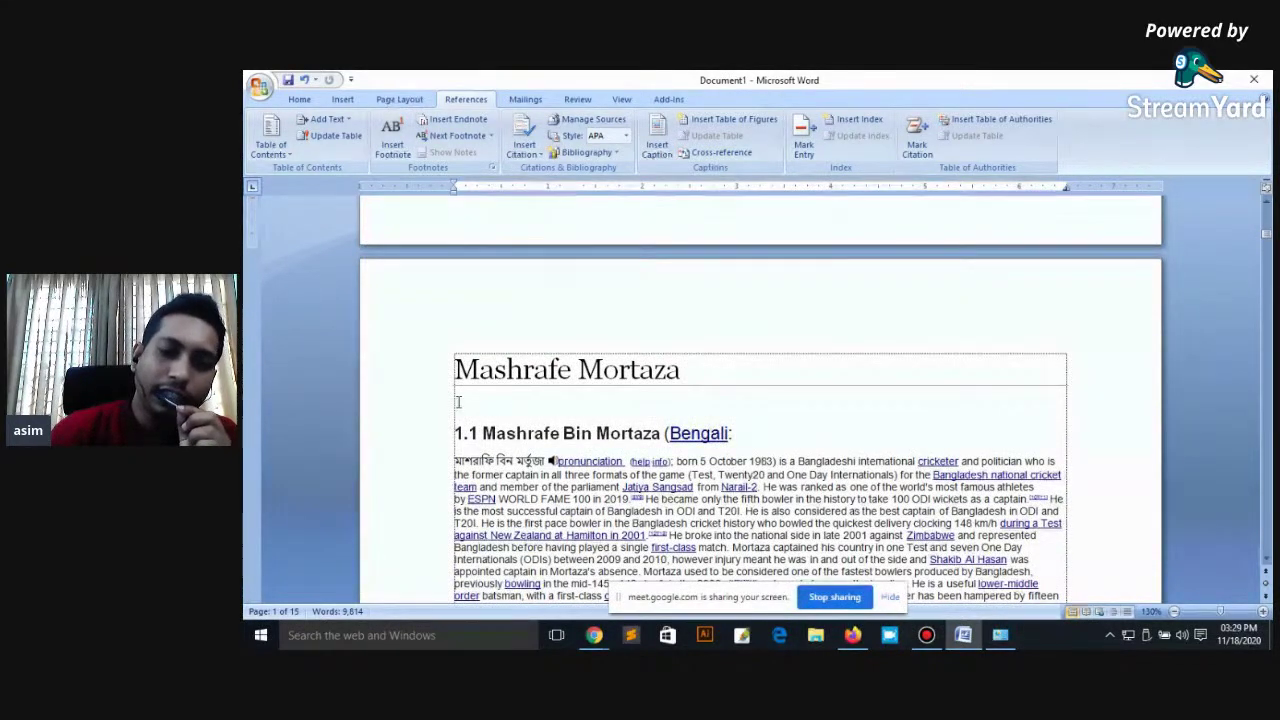
scroll(669, 371, down, 2)
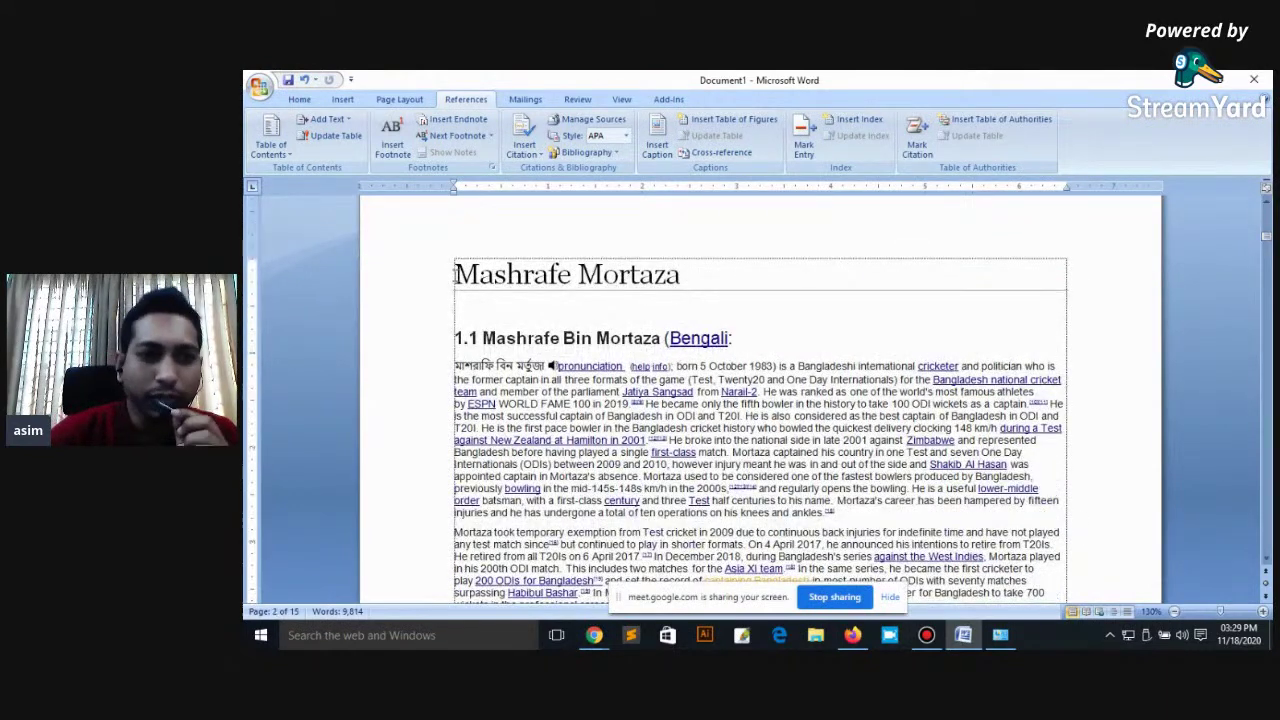
mouse_move(455, 274)
mouse_down()
mouse_move(682, 406)
mouse_move(761, 616)
mouse_up()
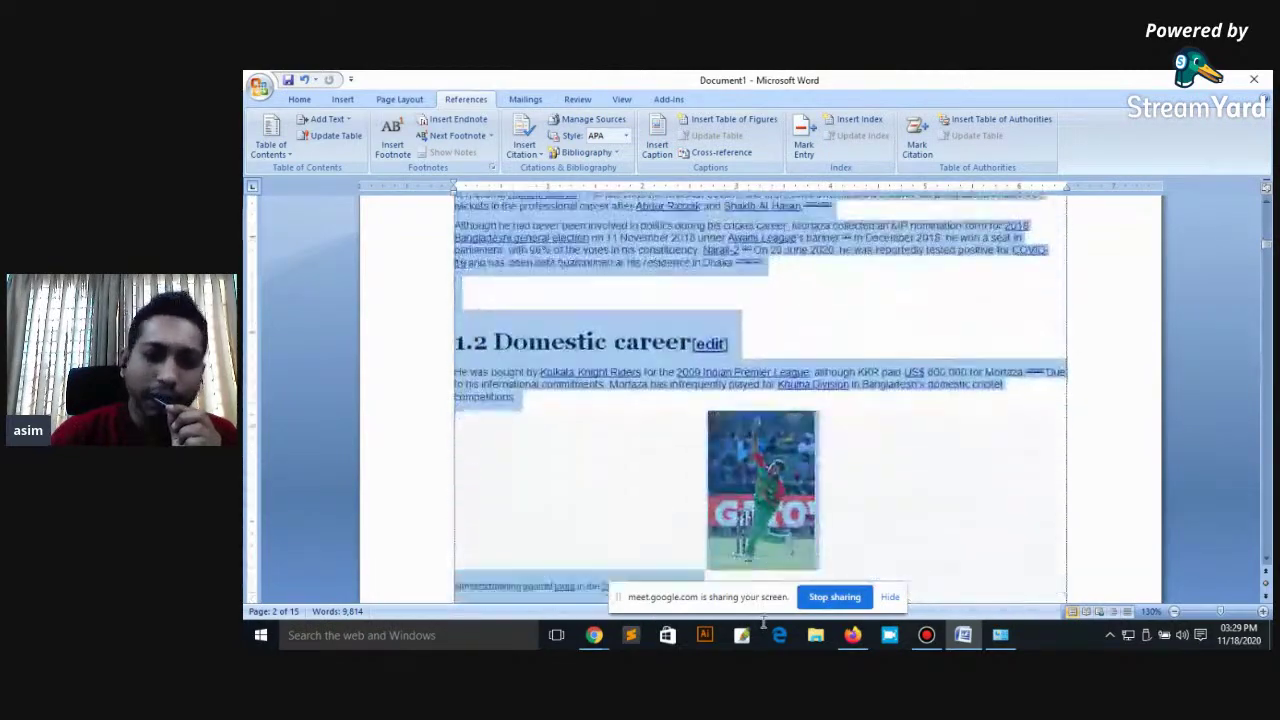
drag(761, 616, 769, 625)
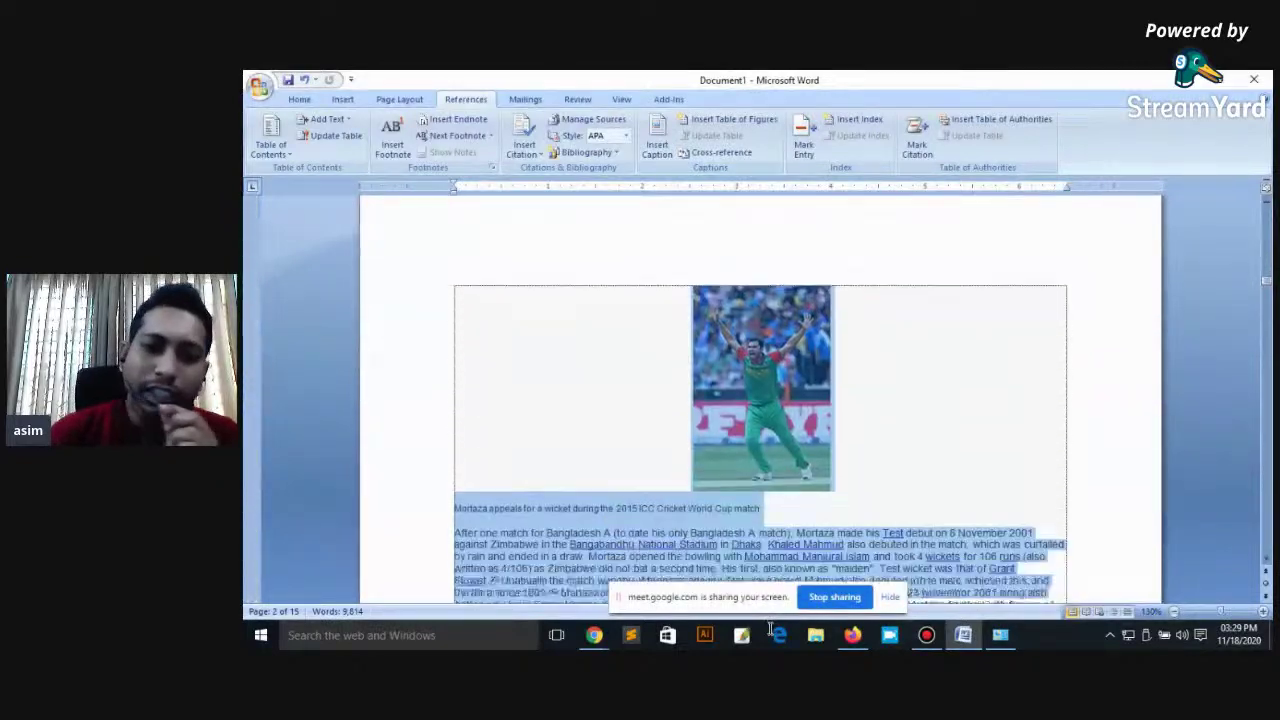
drag(769, 625, 687, 517)
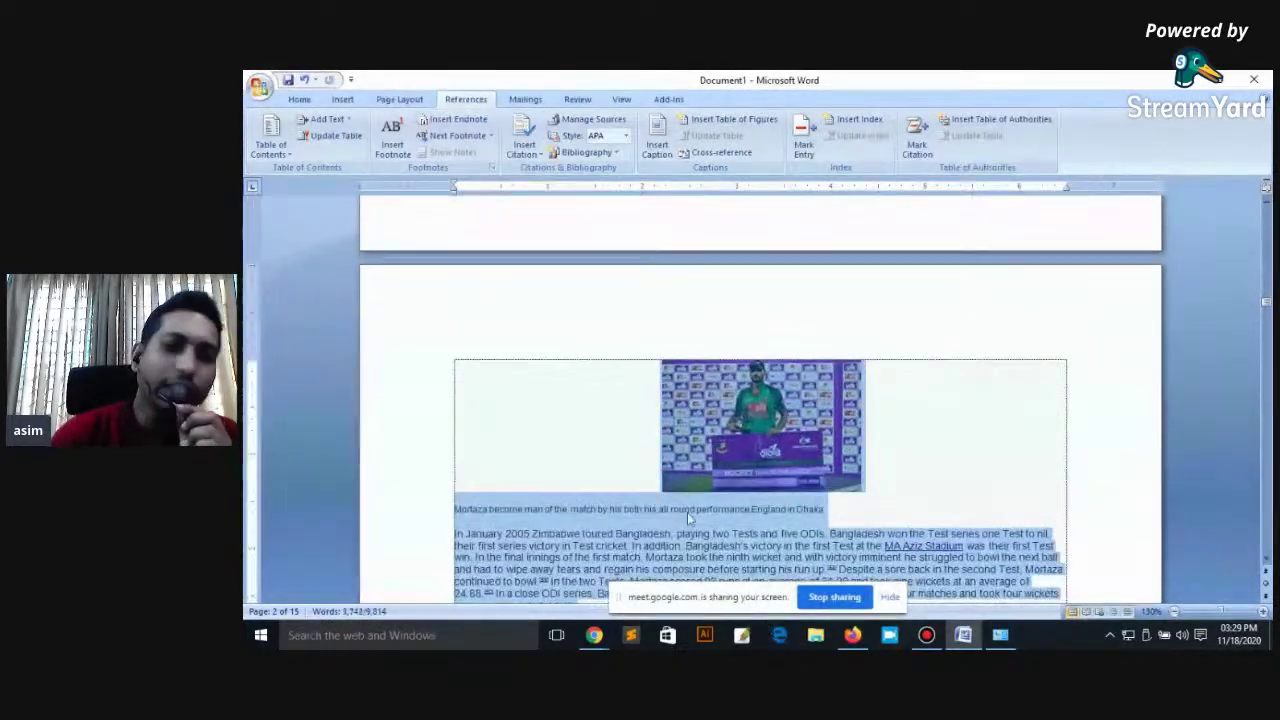
scroll(803, 421, up, 3)
scroll(800, 414, up, 5)
scroll(797, 420, up, 5)
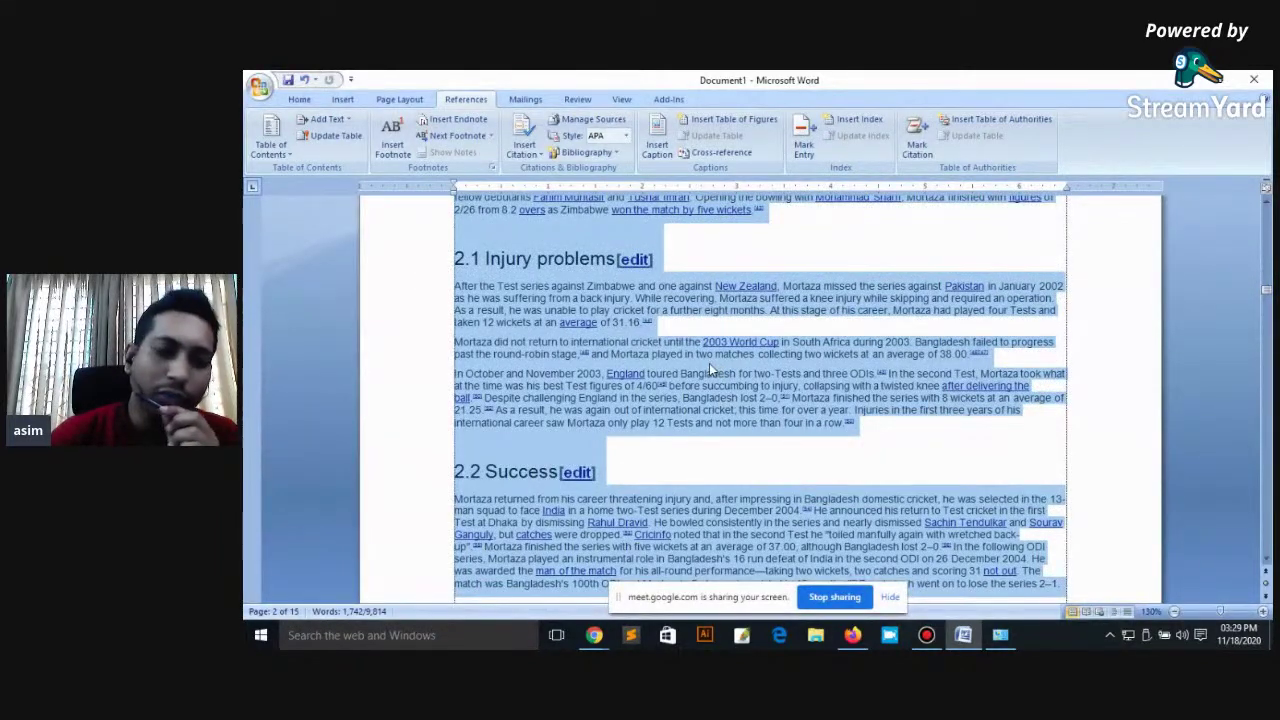
scroll(589, 405, up, 5)
scroll(589, 405, up, 5)
scroll(614, 403, up, 5)
scroll(610, 403, up, 5)
scroll(604, 402, up, 5)
scroll(604, 402, up, 5)
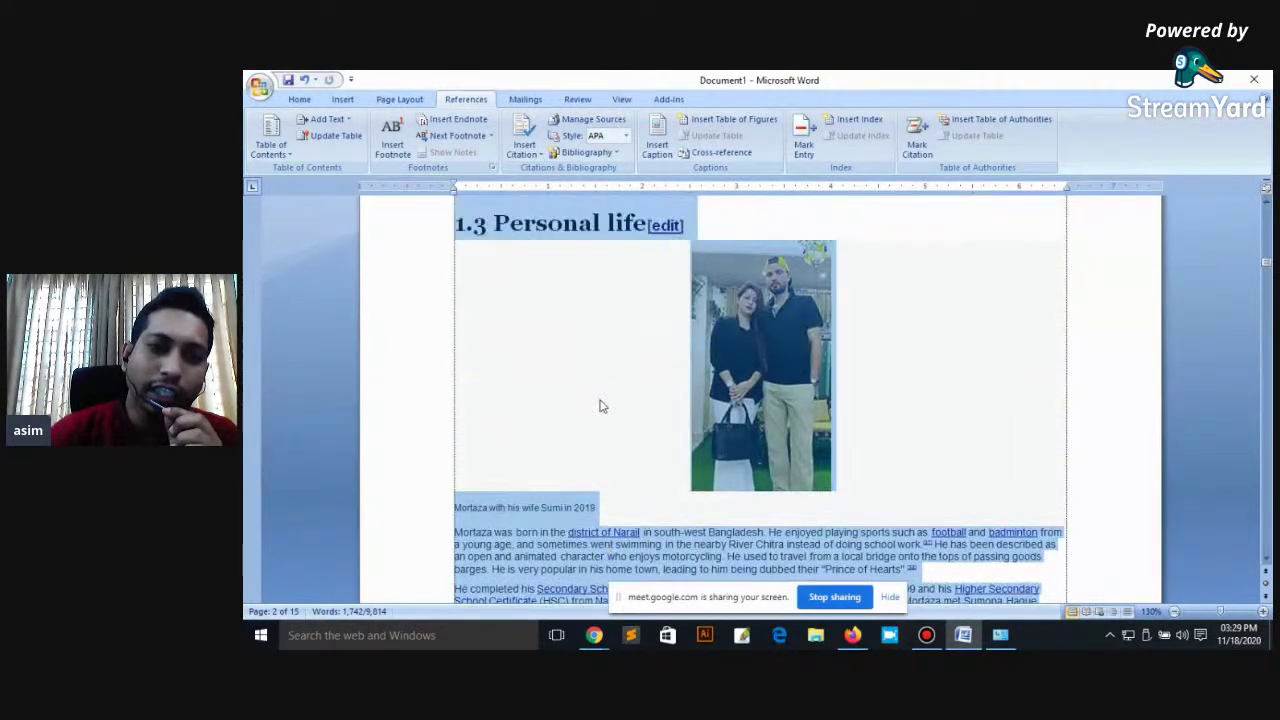
scroll(600, 405, up, 5)
click(547, 415)
Step: Select the 1.3 Personal life heading, scroll back up, then bring the Chrome Meet window forward
mouse_move(457, 415)
mouse_down()
mouse_move(690, 415)
mouse_move(449, 415)
mouse_up()
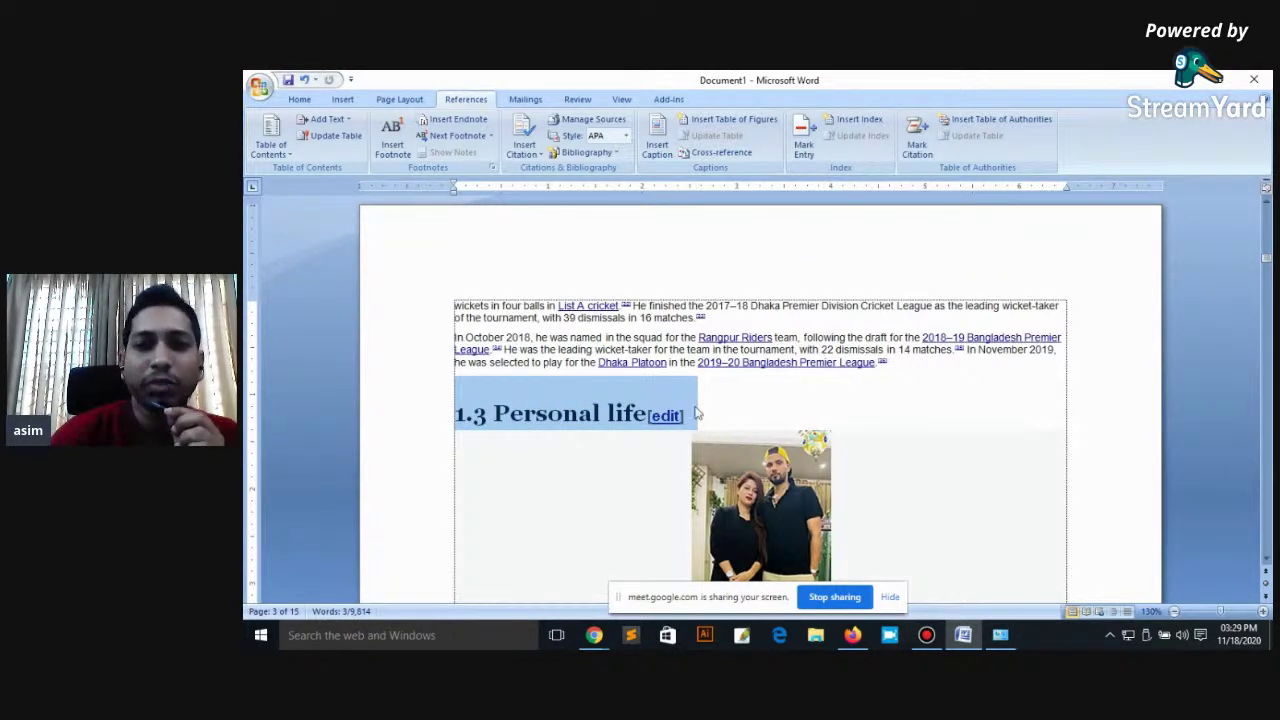
scroll(704, 422, up, 5)
scroll(704, 420, up, 5)
scroll(704, 410, up, 5)
scroll(704, 390, up, 5)
scroll(691, 389, up, 1)
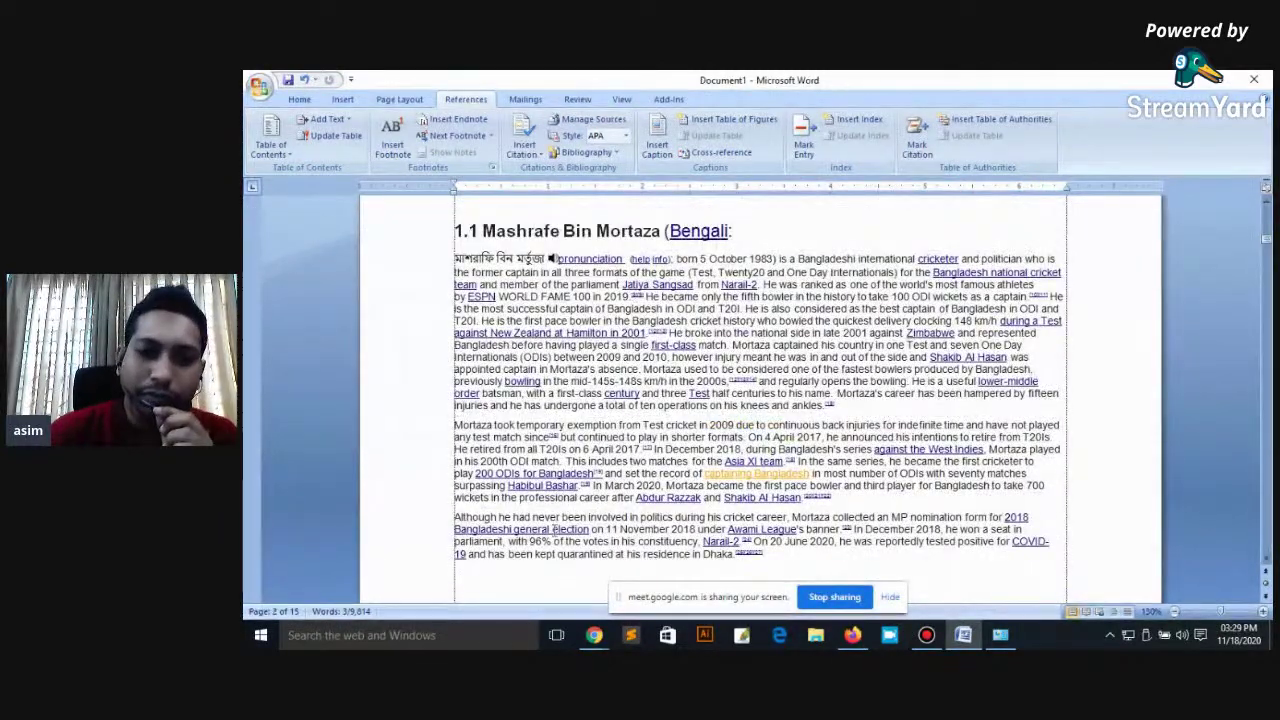
mouse_move(594, 635)
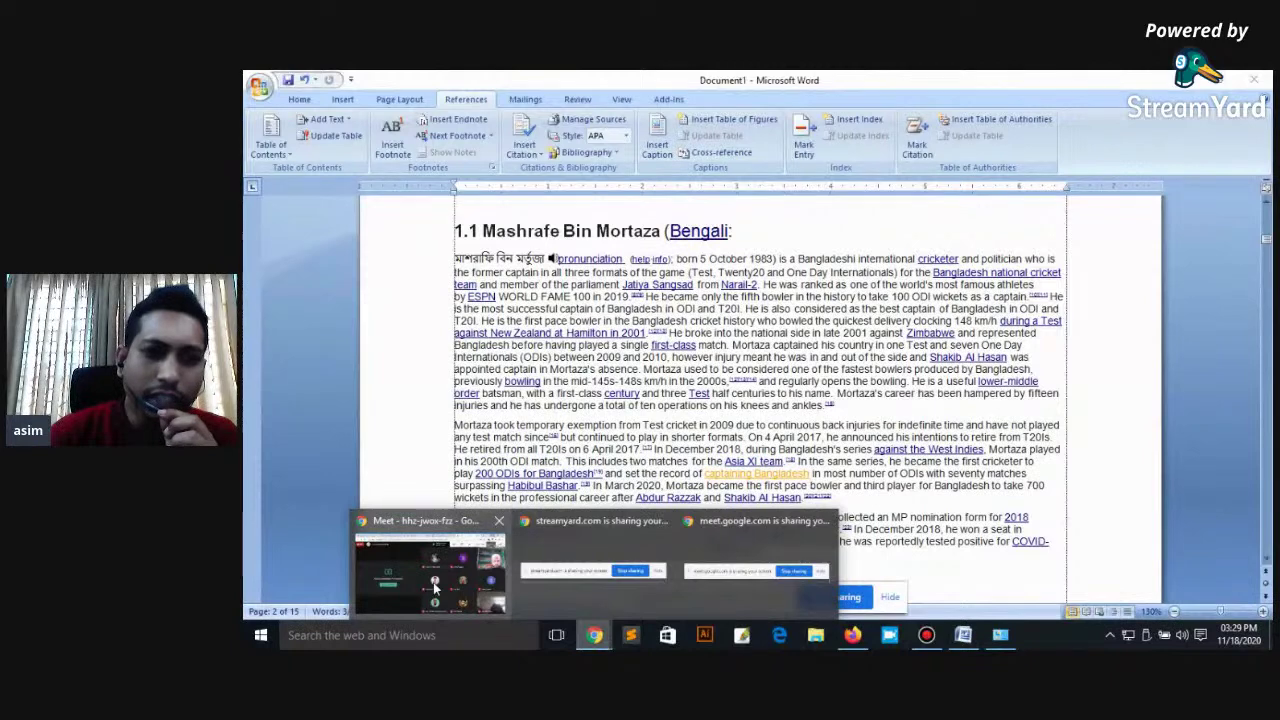
click(435, 588)
Step: In a new Chrome tab, search Google for 'book table of contents example'
key(ctrl+t)
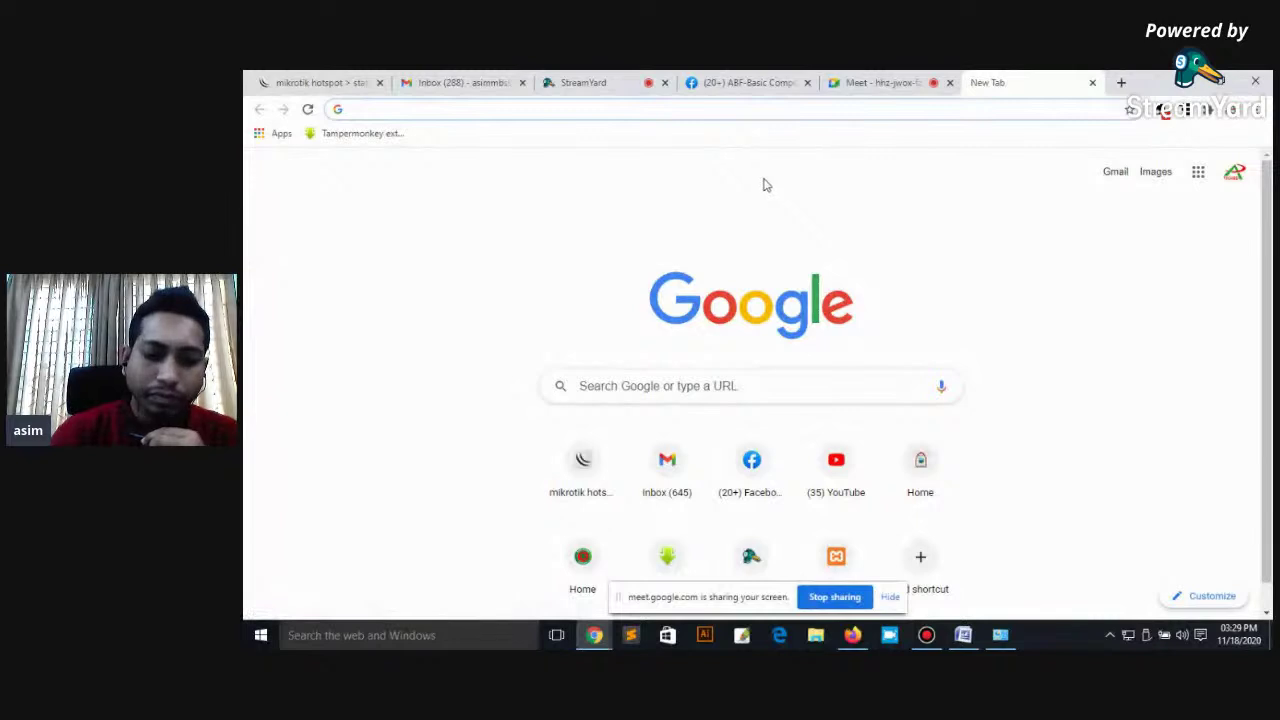
text(bangla)
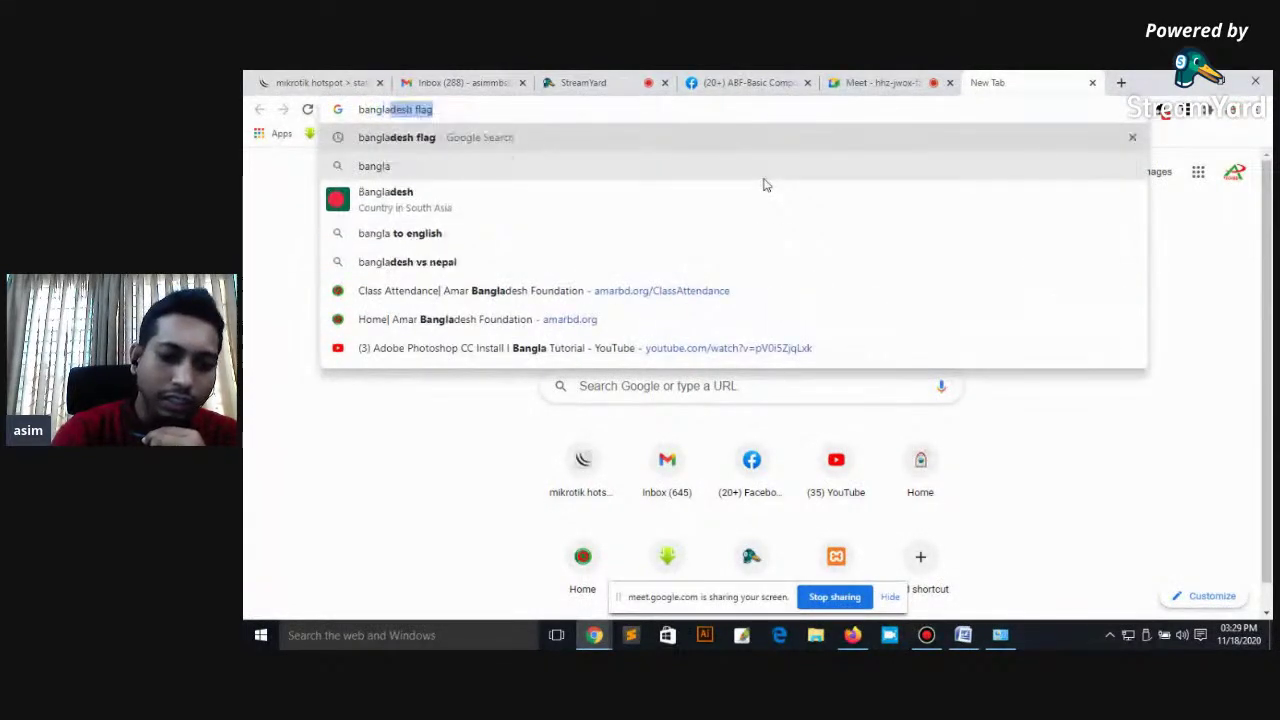
text(desh)
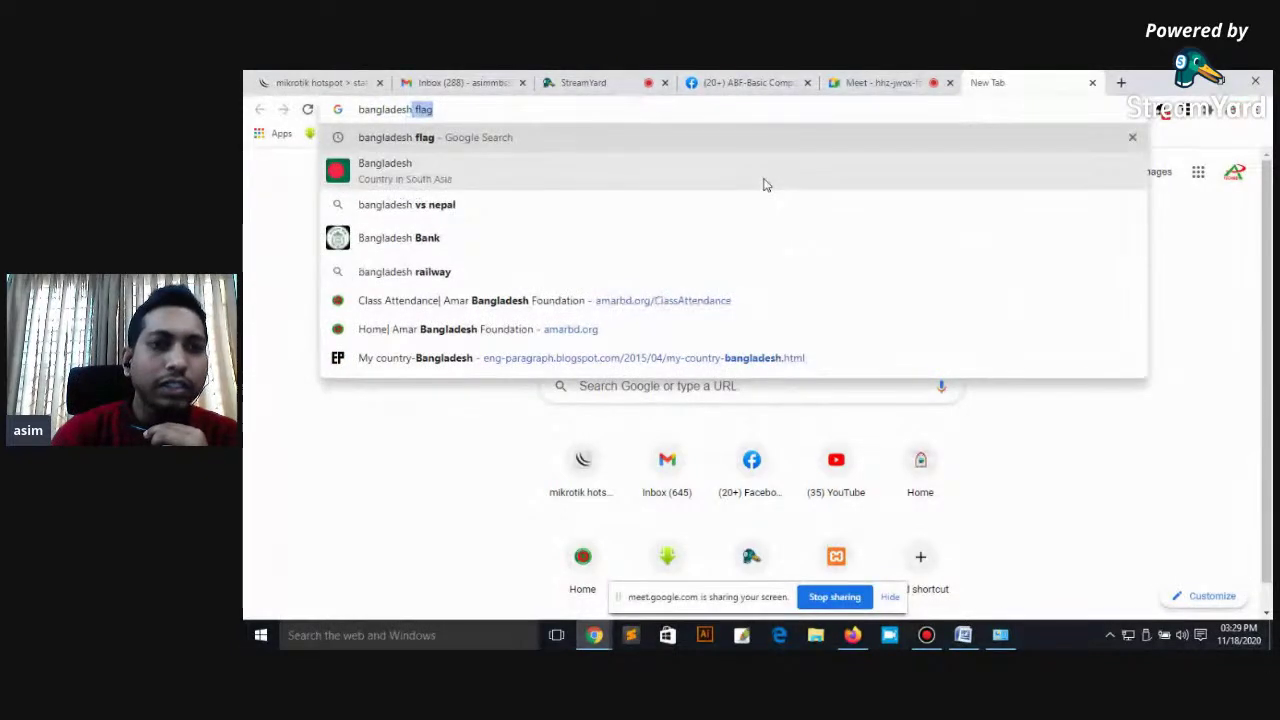
key(BackSpace)
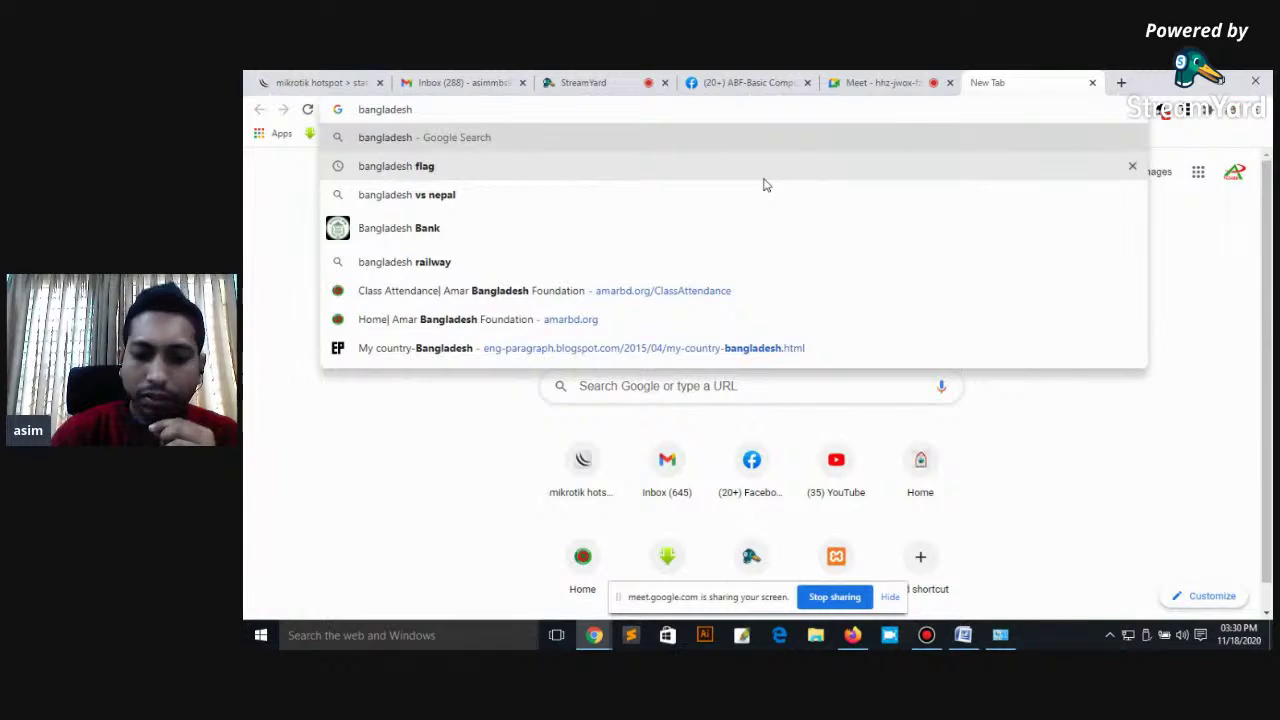
text(colleg)
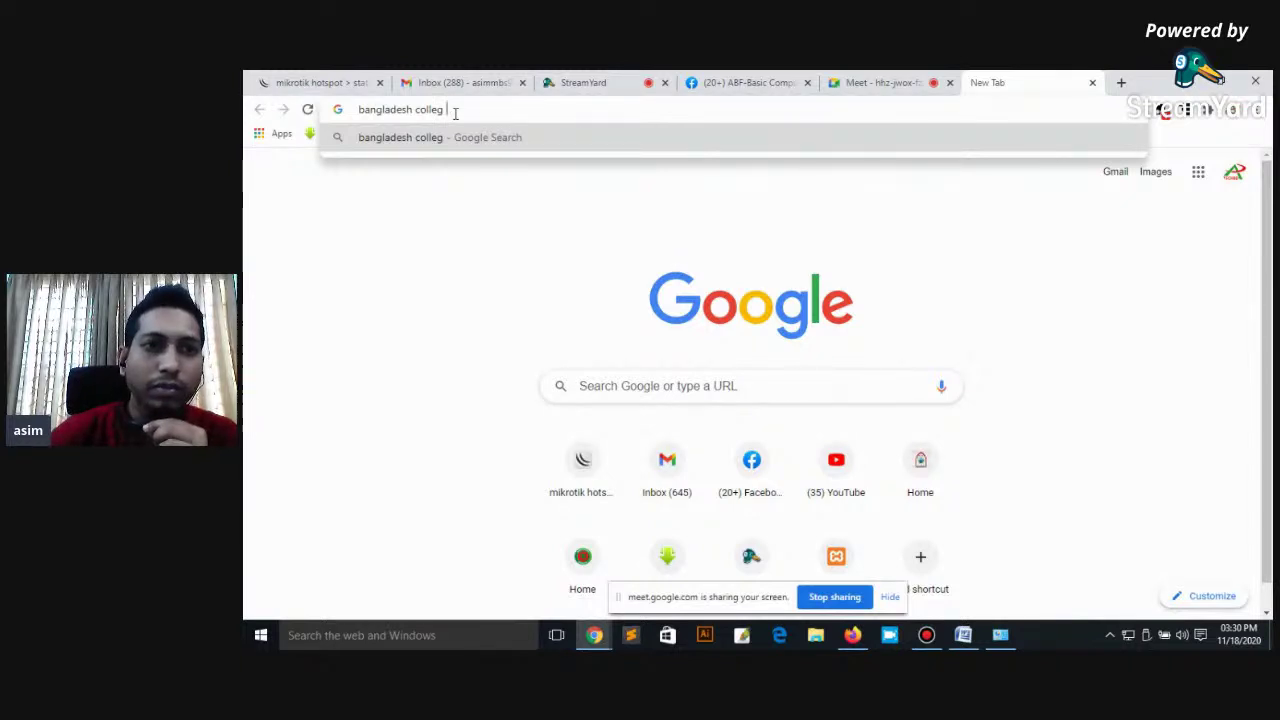
drag(455, 113, 338, 112)
text(book )
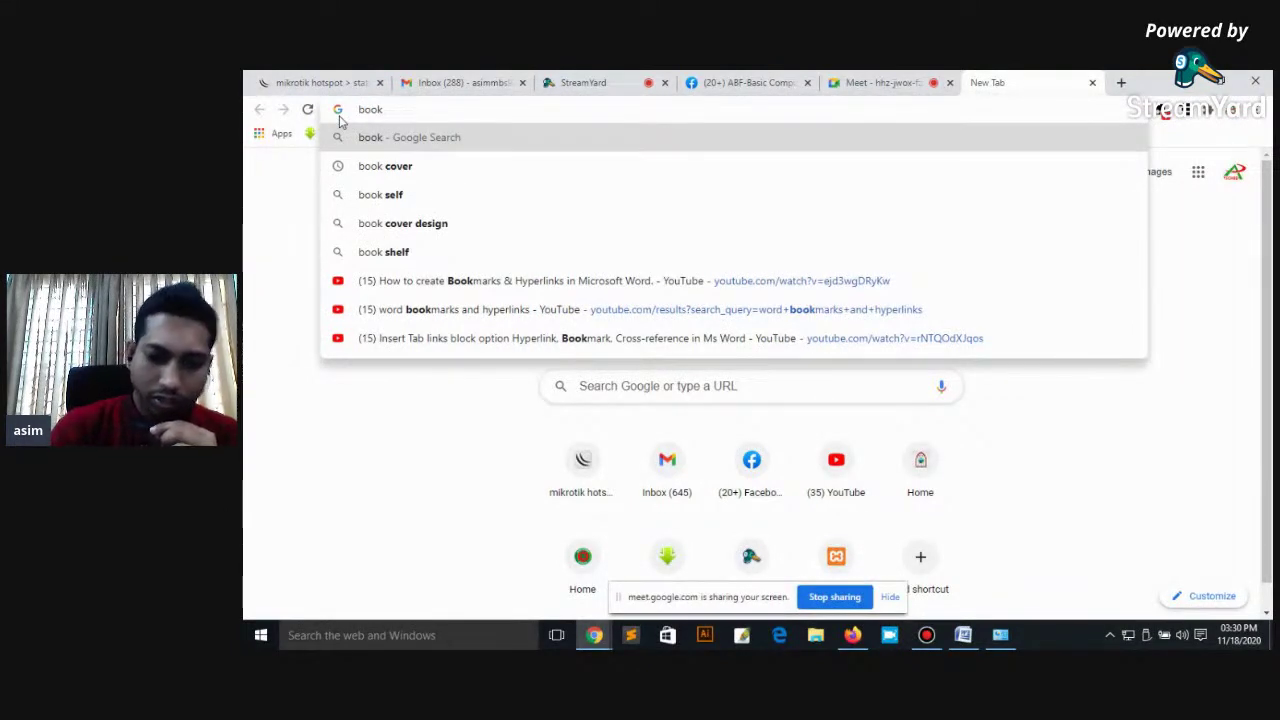
text(tabl)
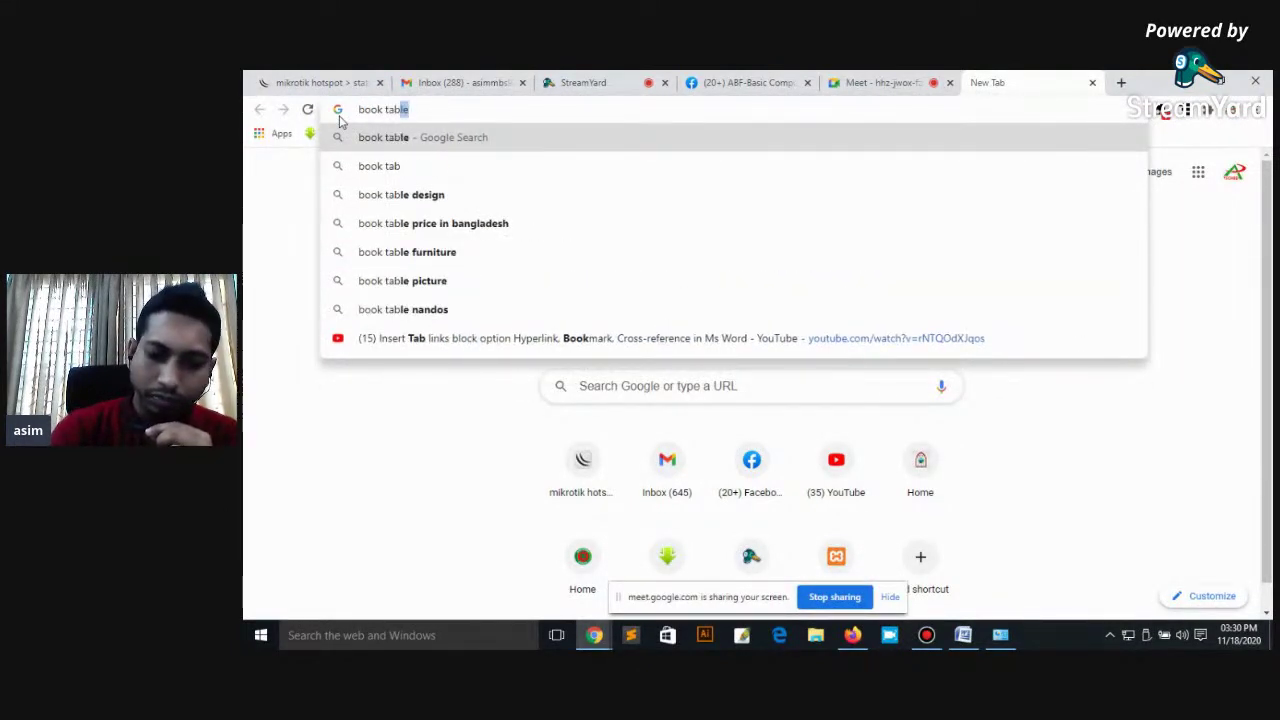
text(e)
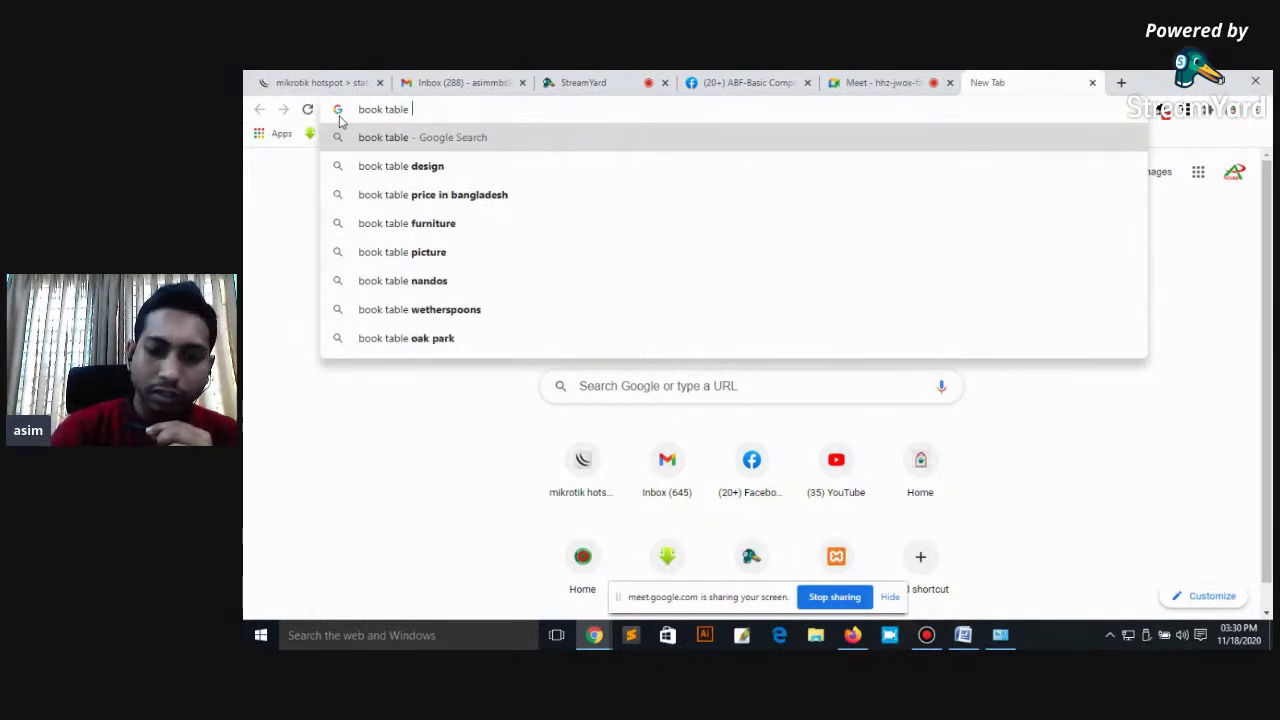
text(of co)
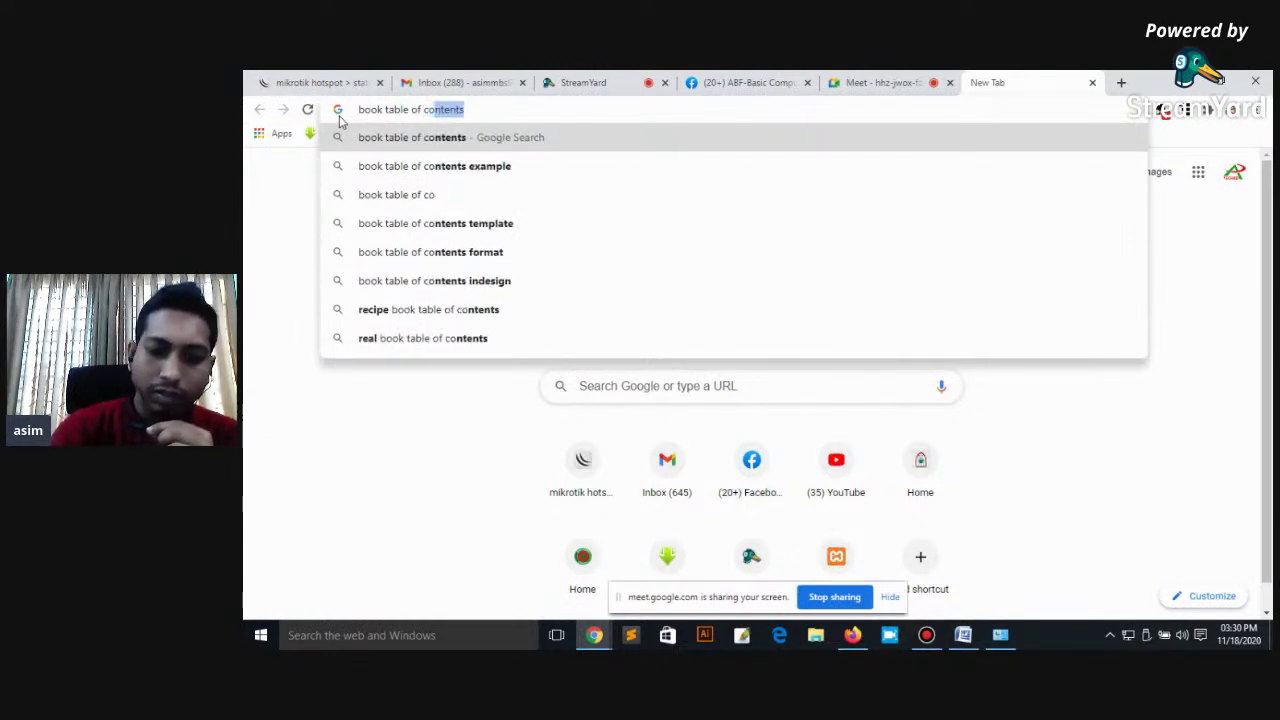
text(bntant)
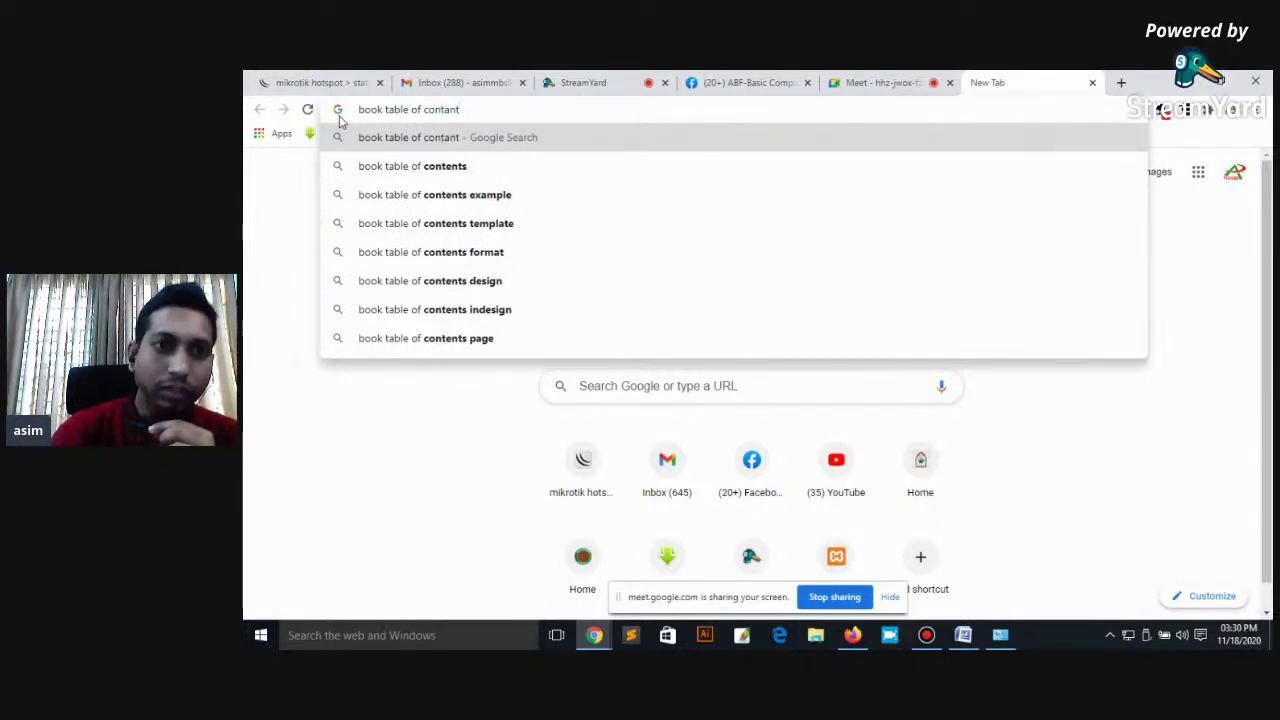
click(508, 205)
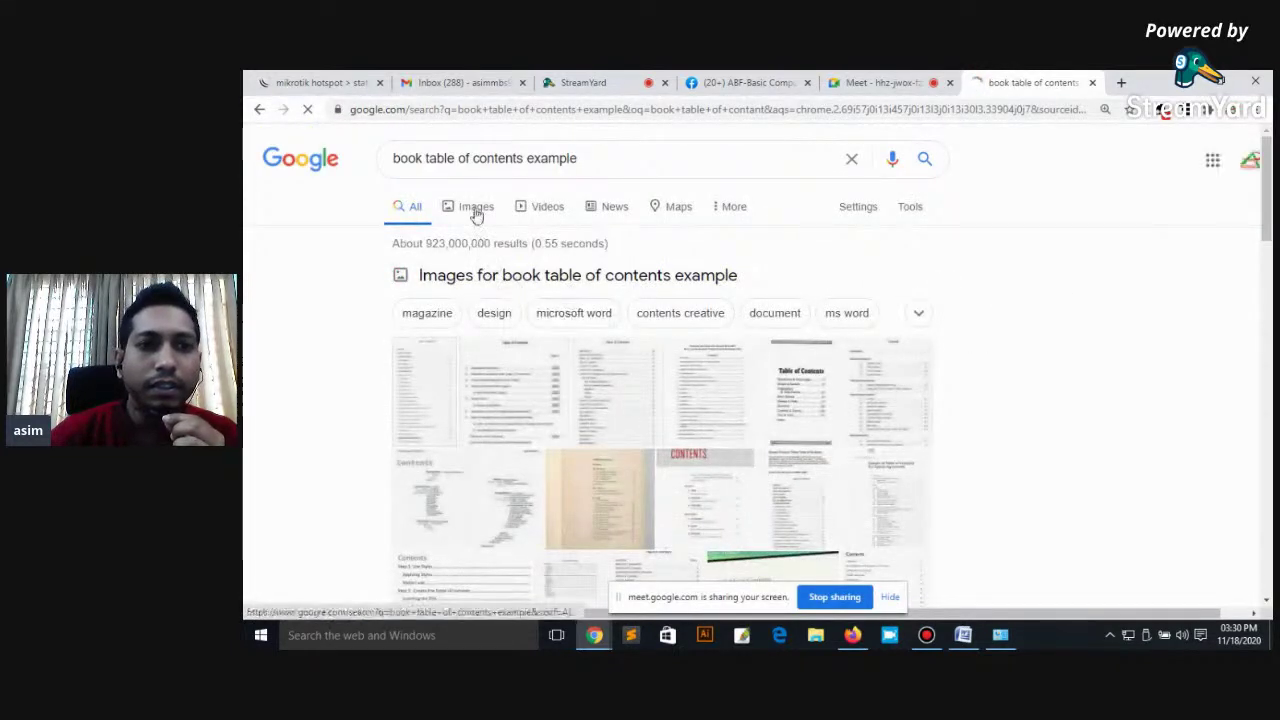
Step: Scroll through the image results for book table of contents example, then open a blank tab
click(480, 210)
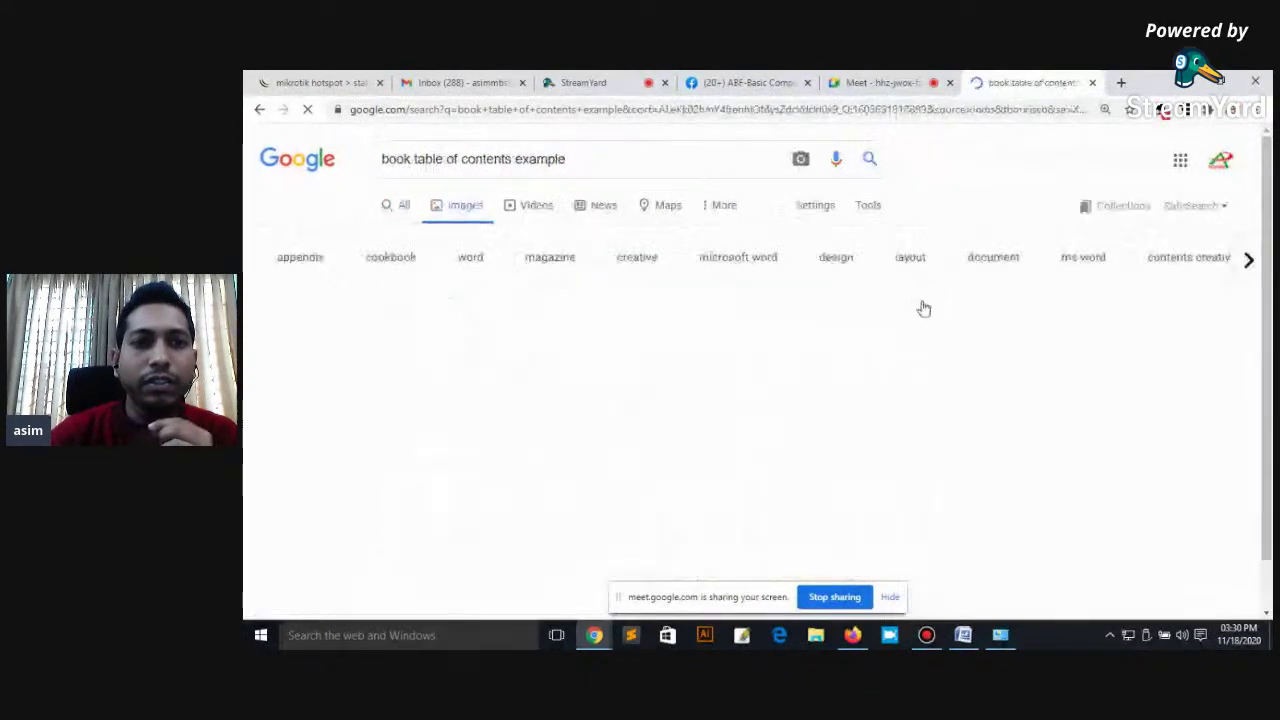
scroll(816, 382, down, 2)
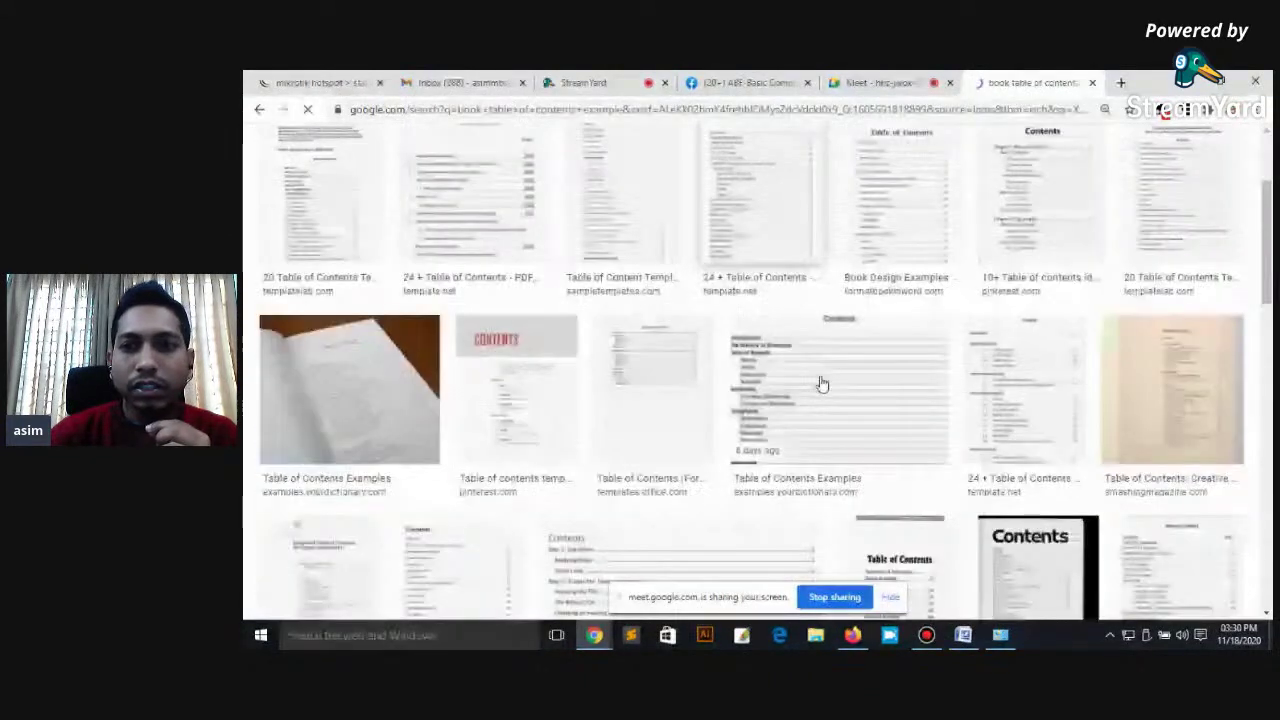
scroll(820, 383, down, 1)
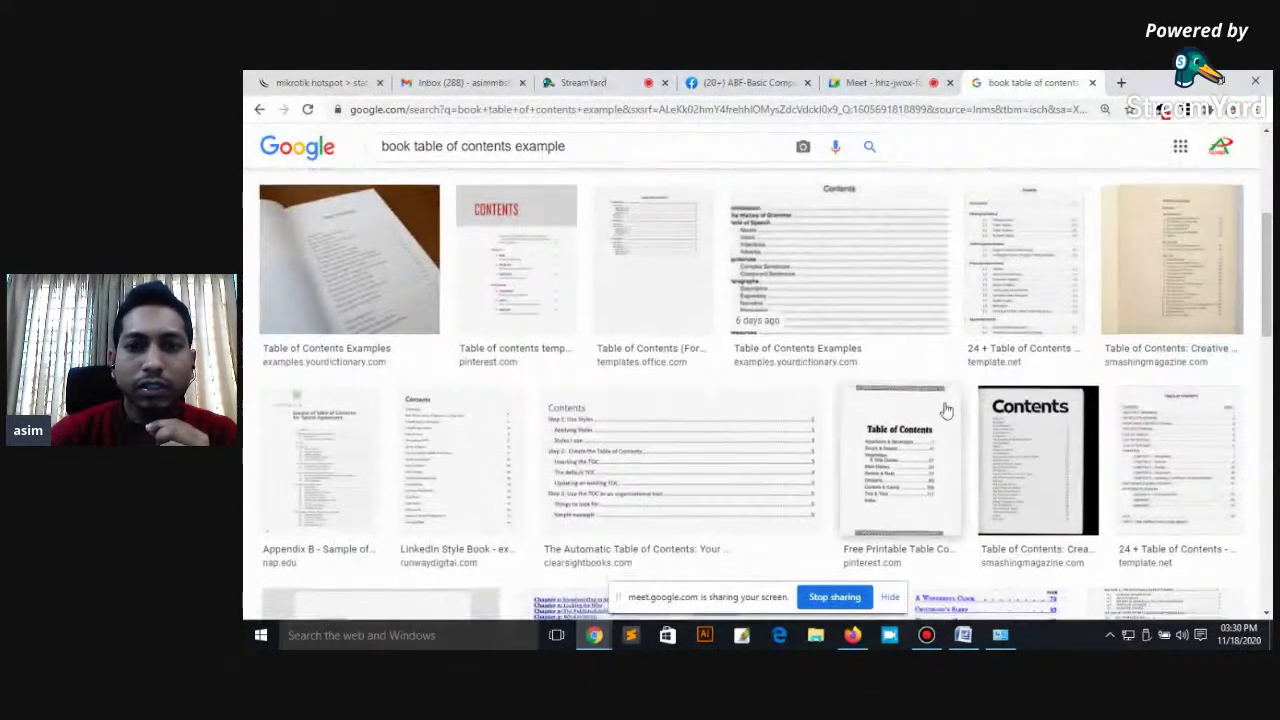
scroll(946, 410, down, 2)
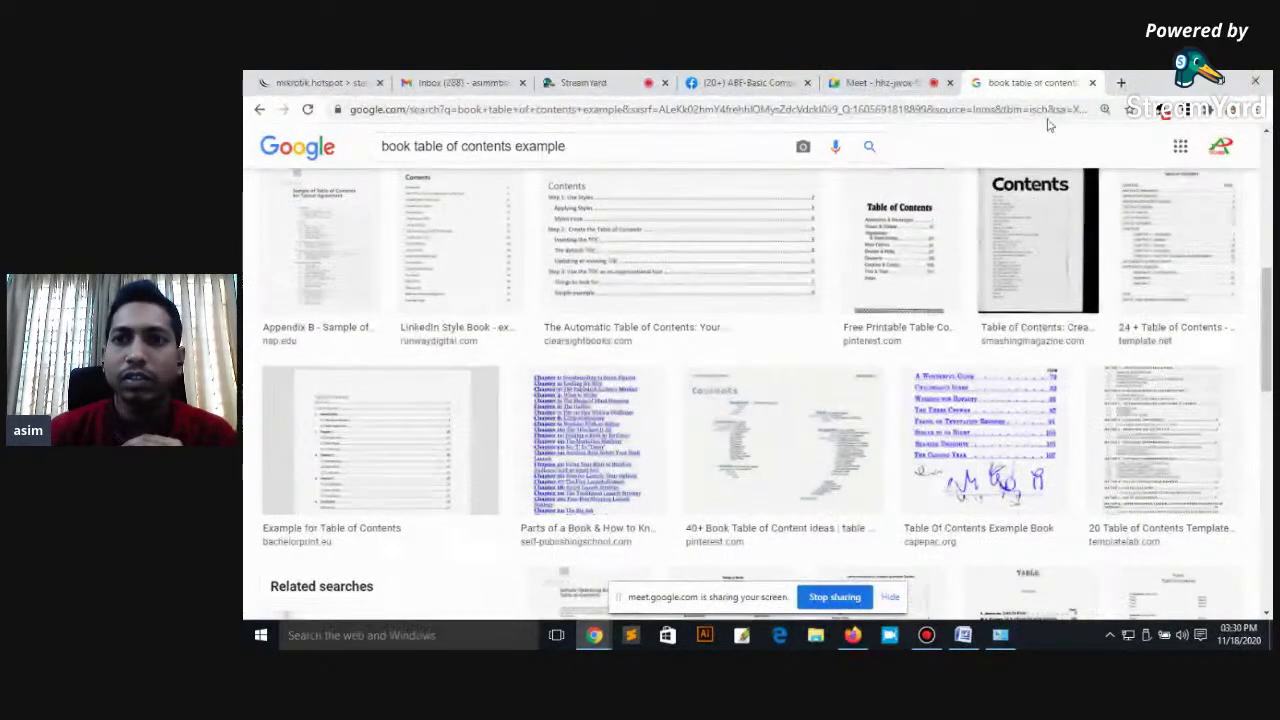
click(1121, 83)
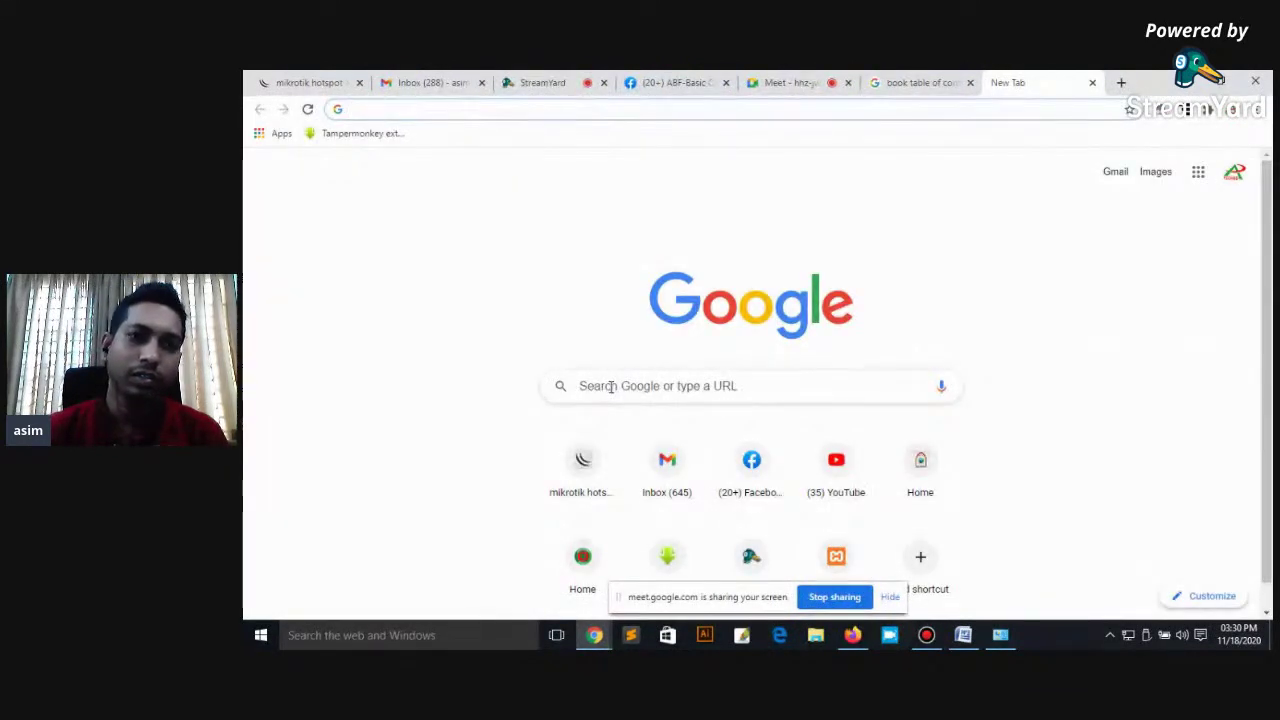
Step: Switch the keyboard to Bengali Unicode and search Google for 'অসমাপ্ত আত্মজীবনী pdf'
click(605, 388)
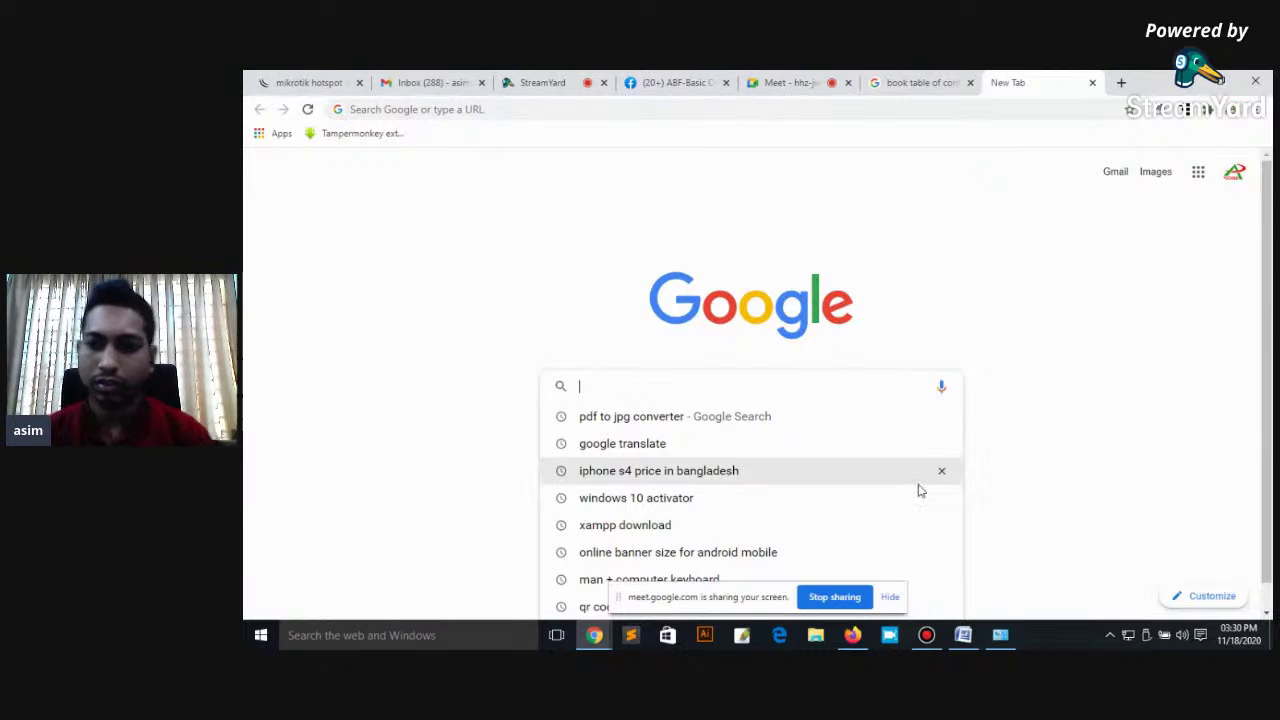
click(1109, 635)
right_click(1093, 575)
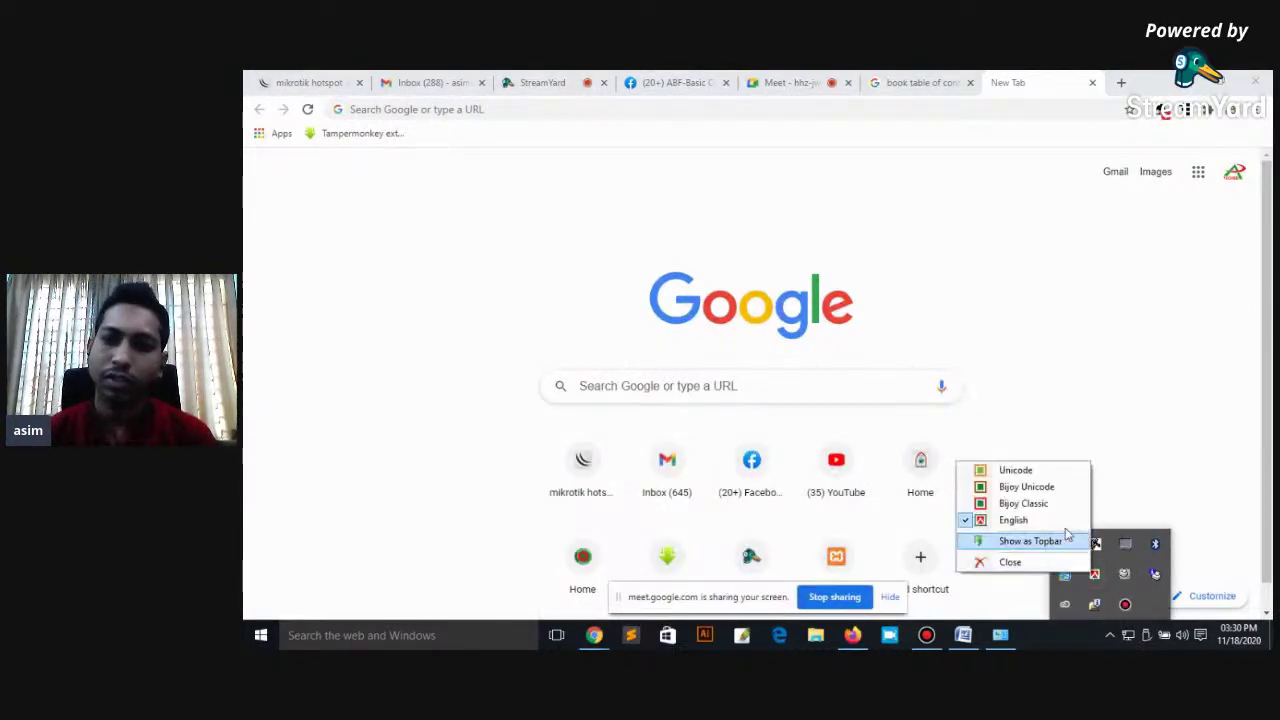
click(1005, 470)
click(675, 385)
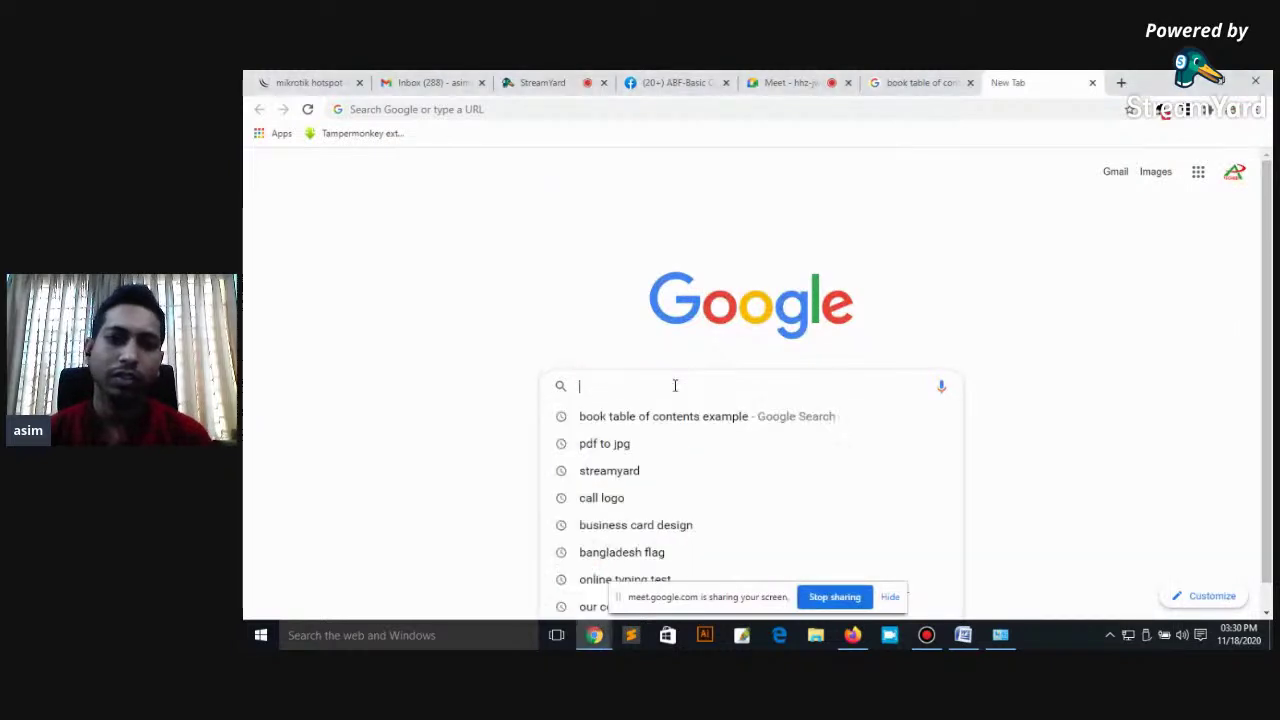
text(অস)
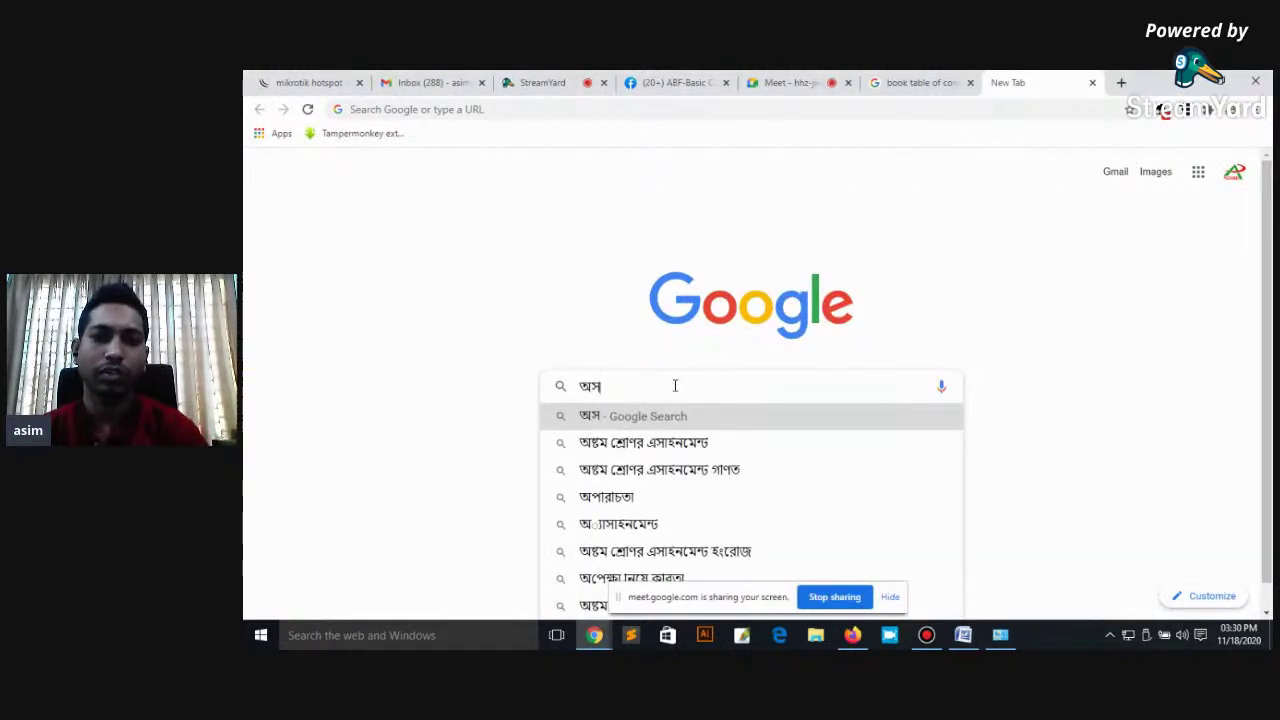
text(মাপ্ত আত্মজীবনী pdf)
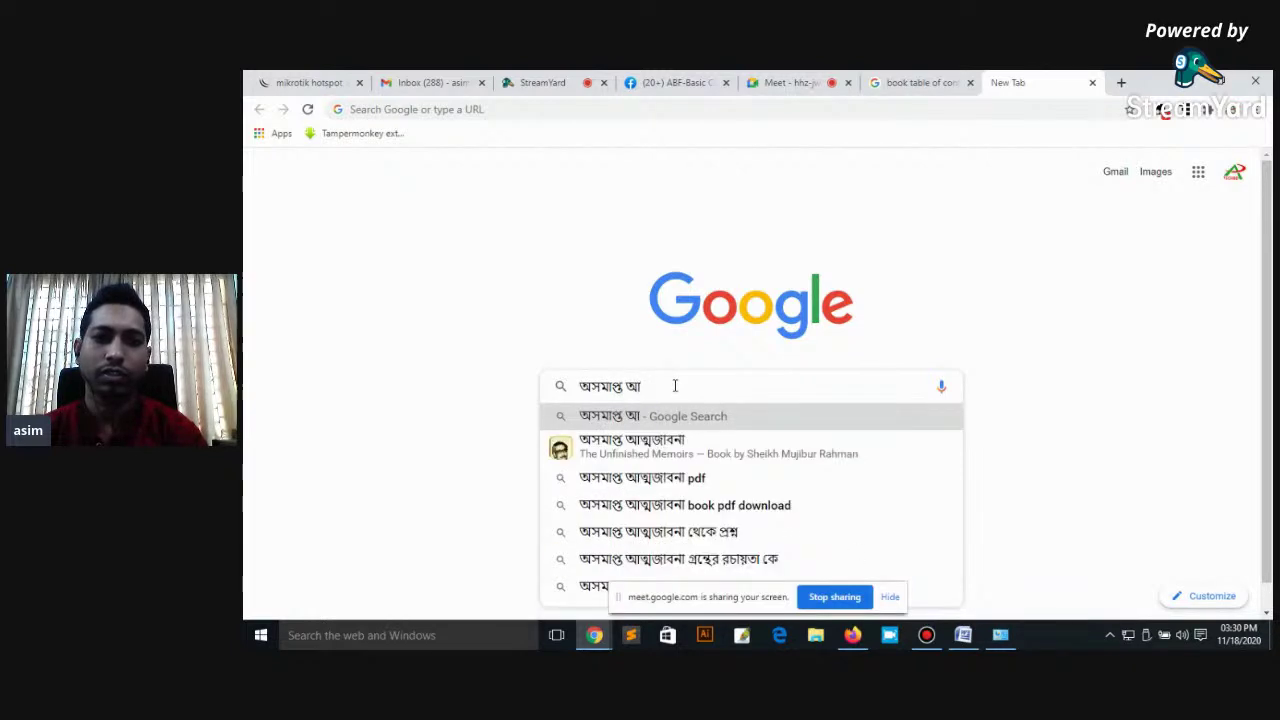
click(671, 479)
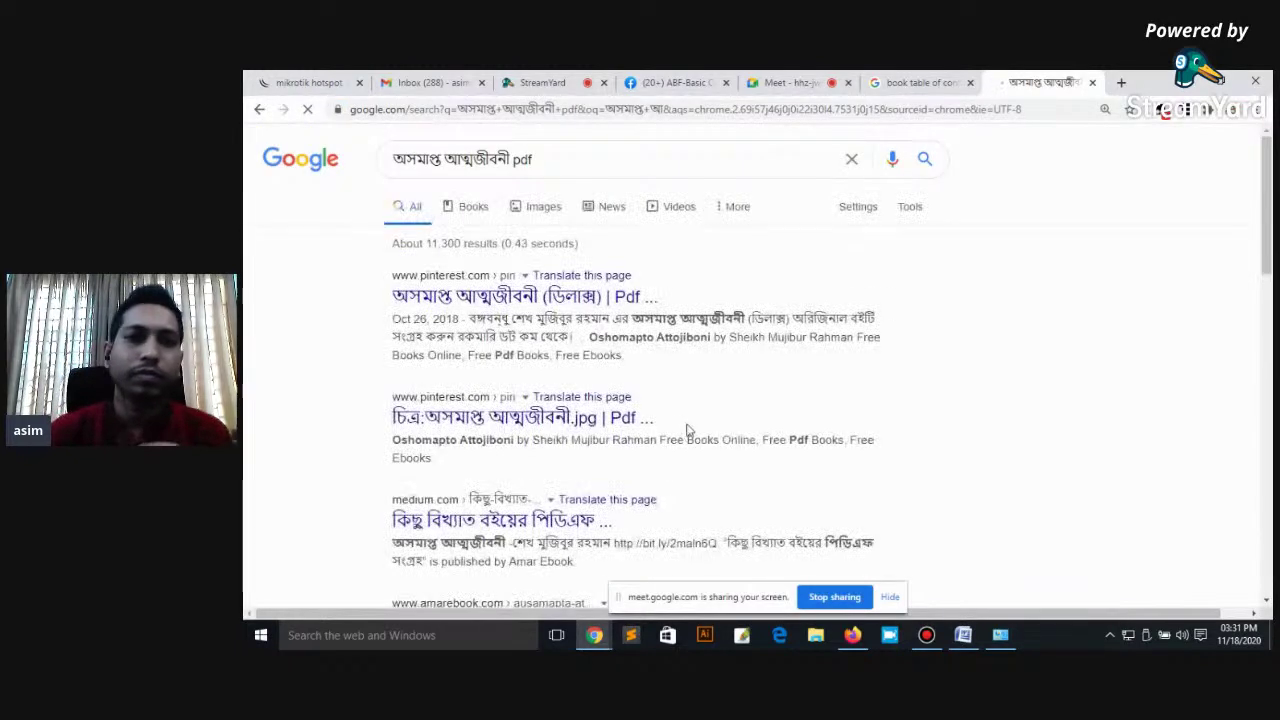
middle_click(603, 300)
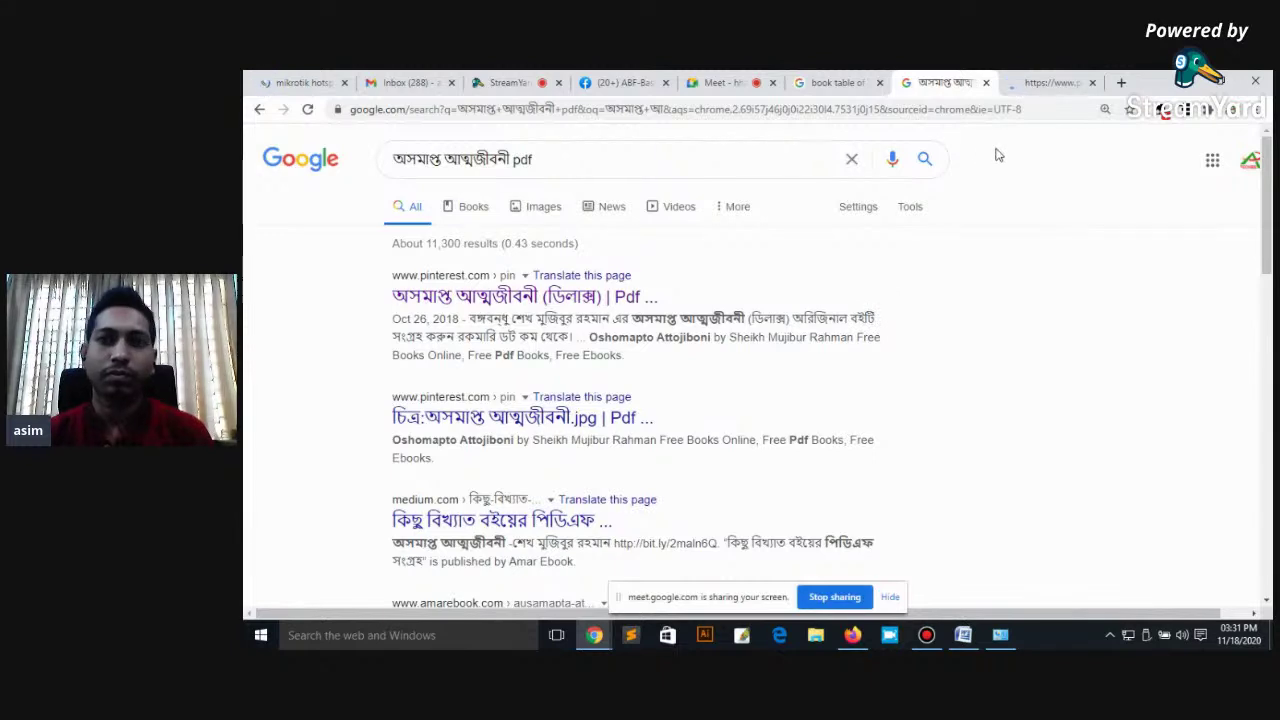
click(1053, 84)
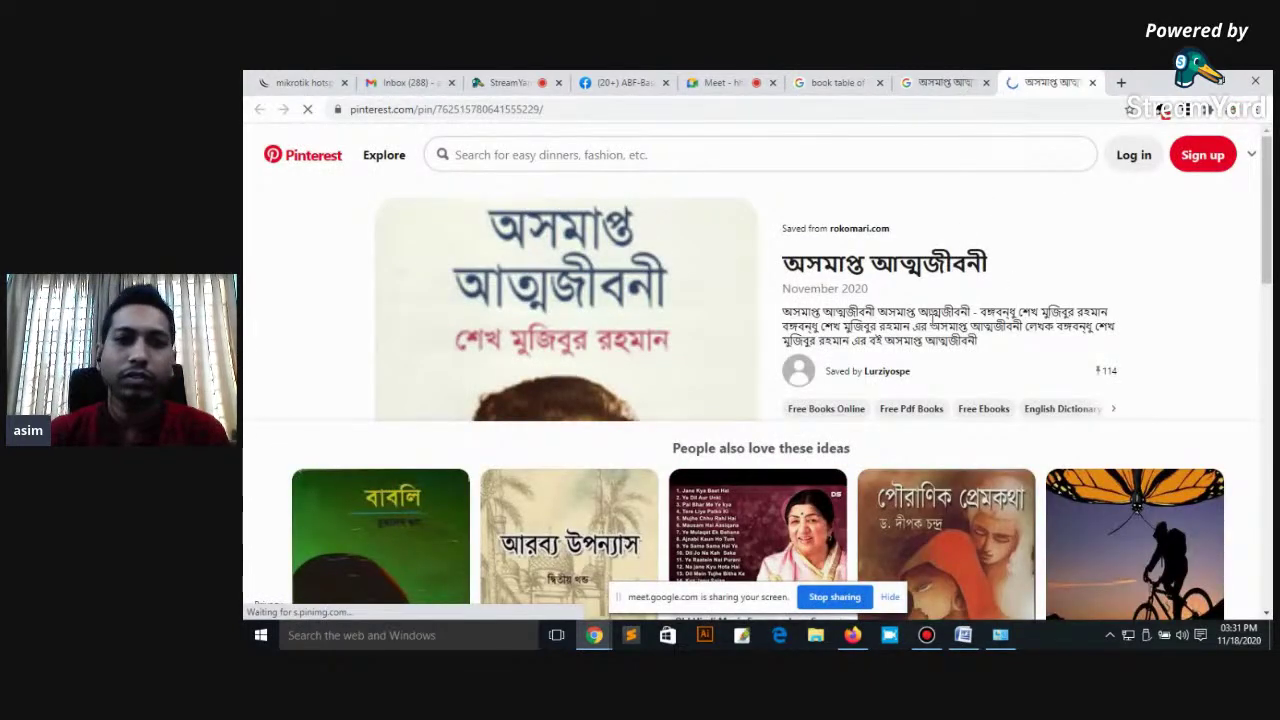
scroll(975, 338, down, 2)
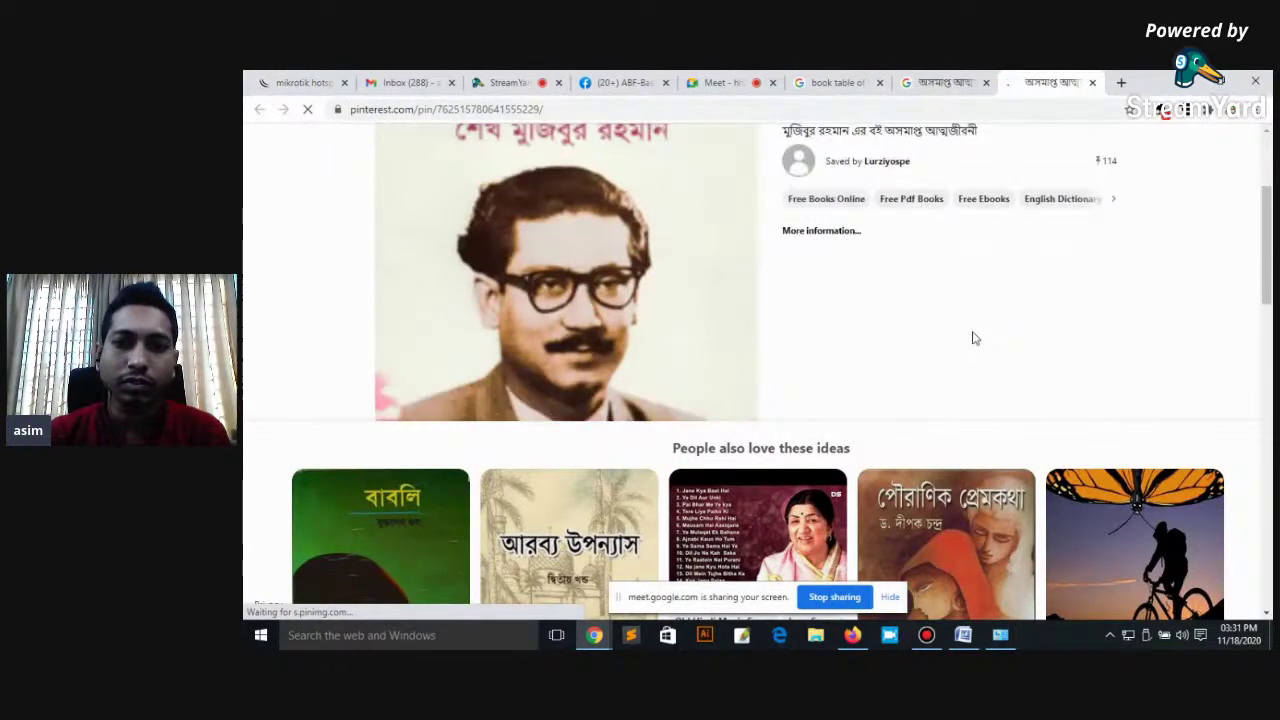
scroll(975, 338, down, 2)
scroll(960, 320, down, 3)
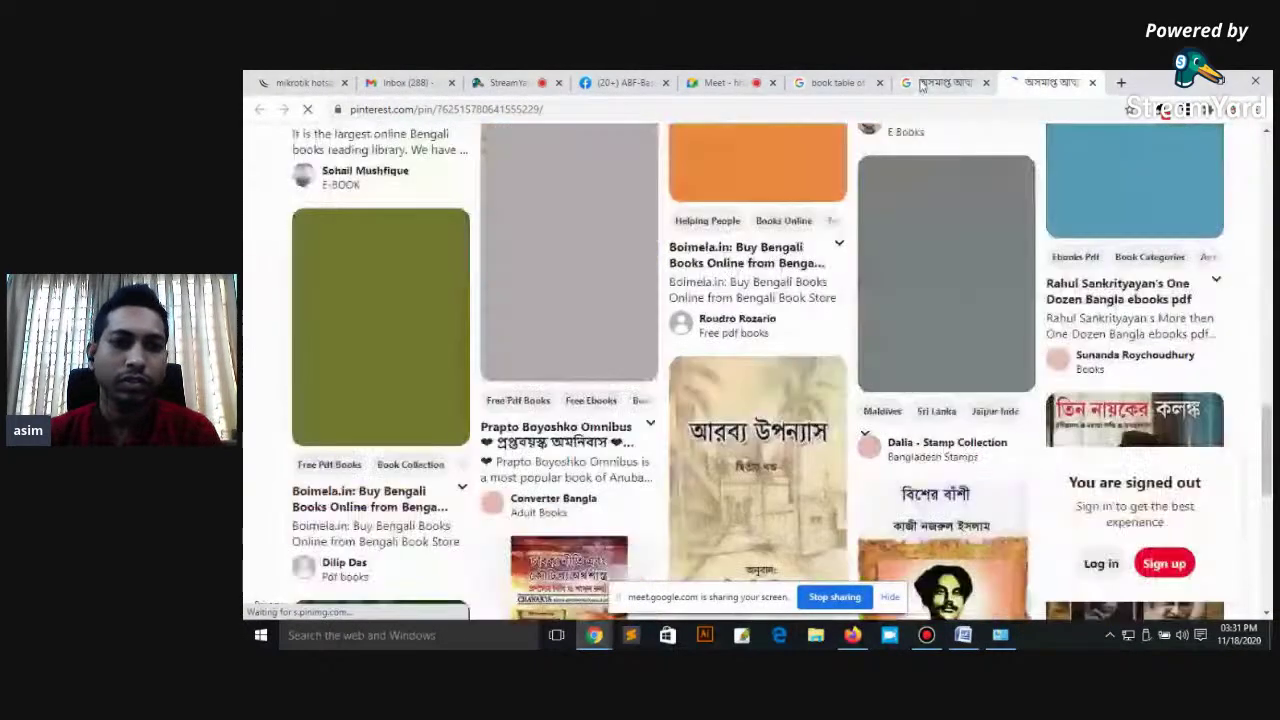
click(922, 87)
scroll(746, 374, down, 3)
scroll(645, 262, down, 2)
scroll(645, 262, up, 2)
middle_click(520, 391)
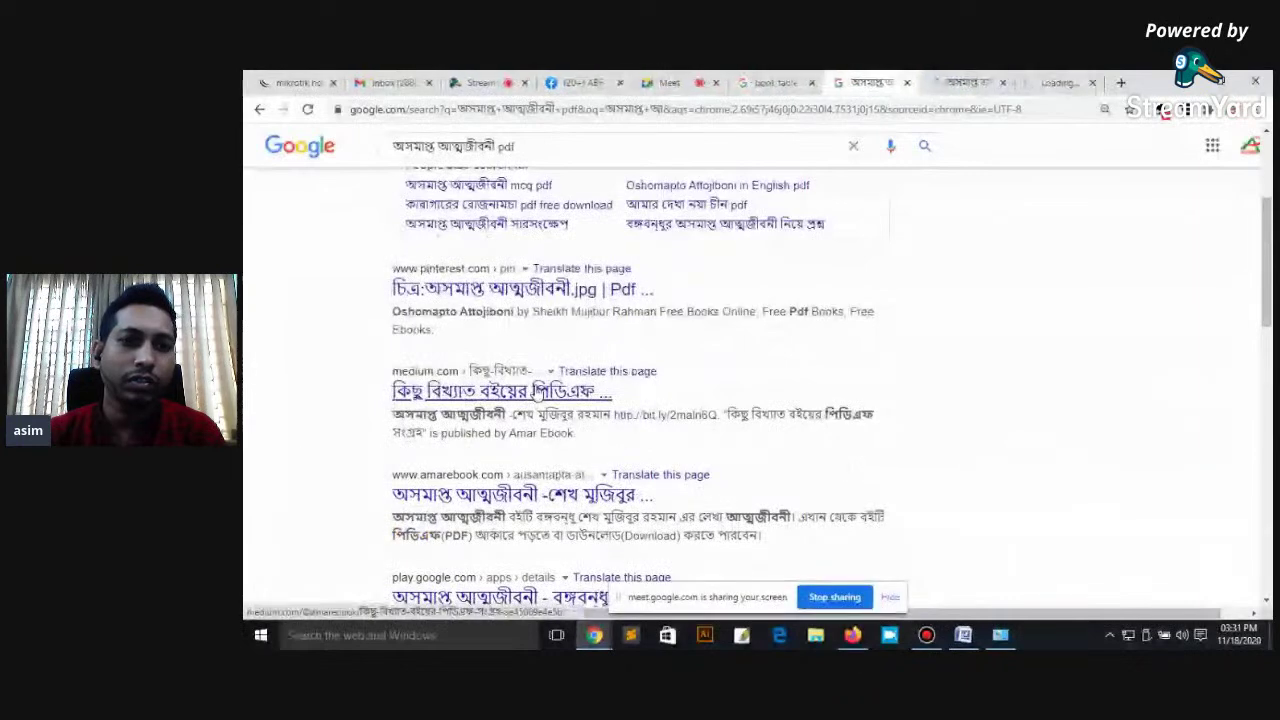
middle_click(600, 292)
scroll(697, 394, down, 1)
scroll(640, 420, down, 1)
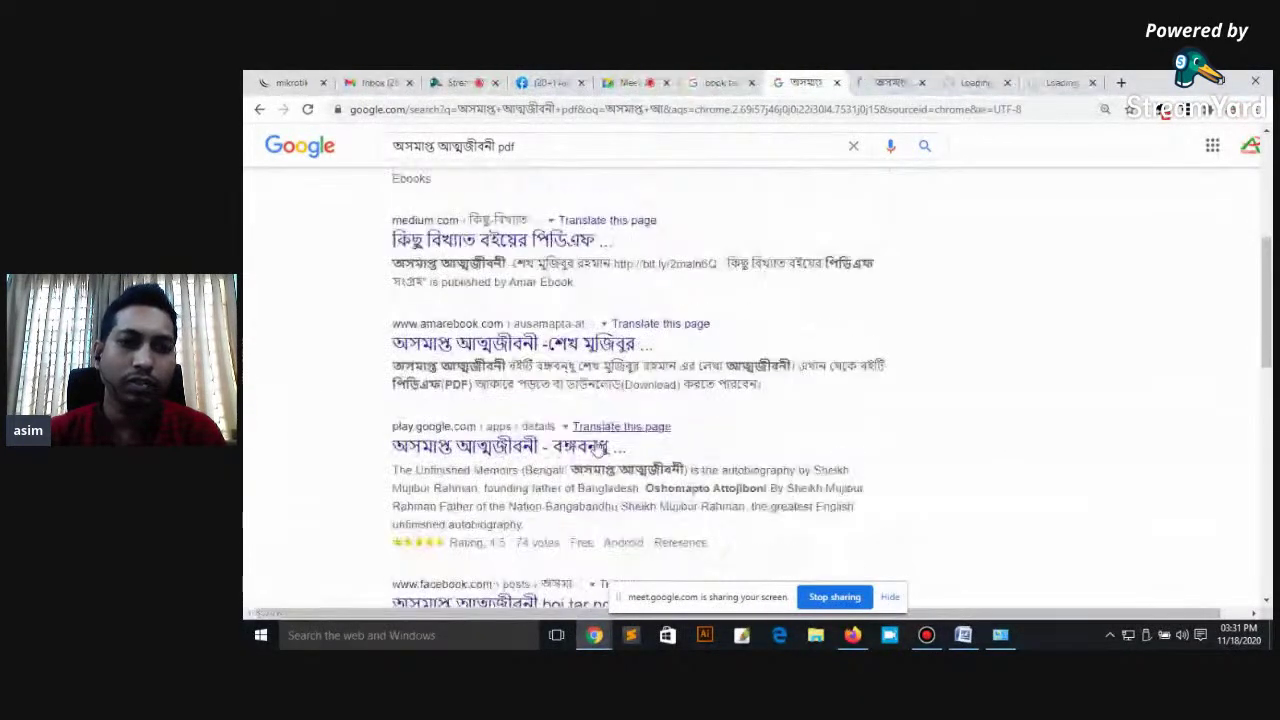
middle_click(600, 446)
scroll(666, 464, down, 2)
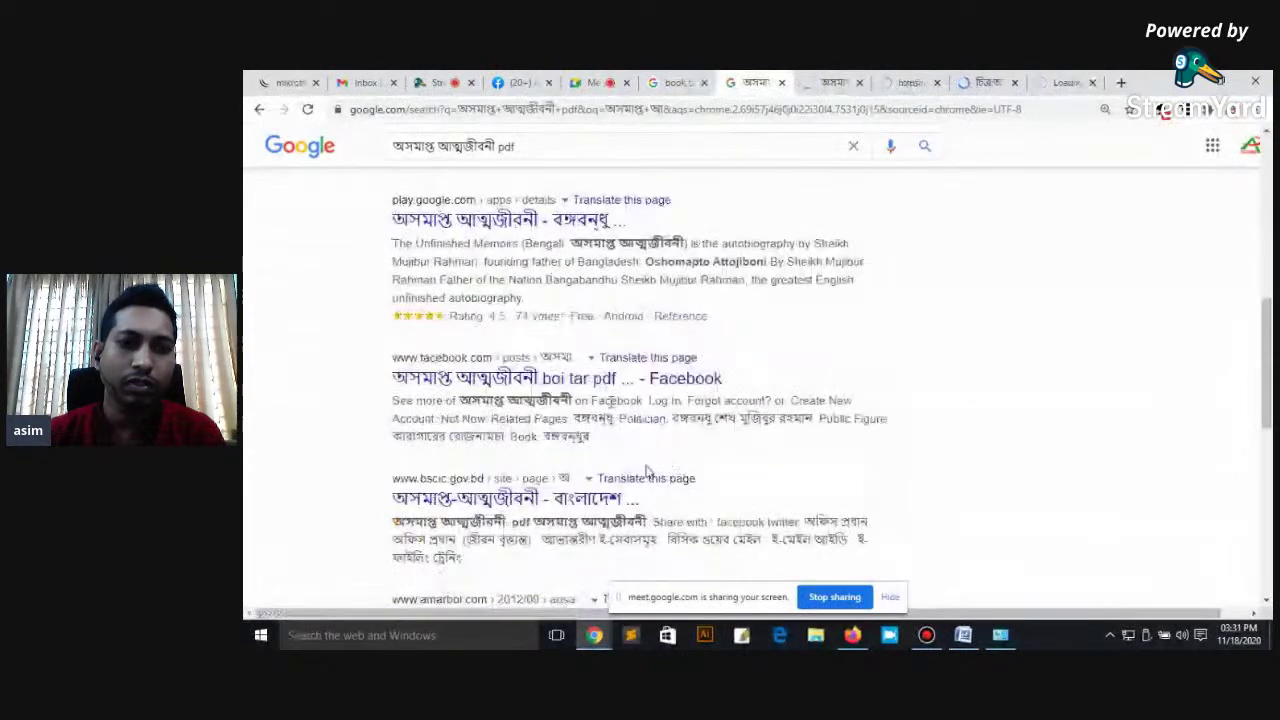
click(1058, 88)
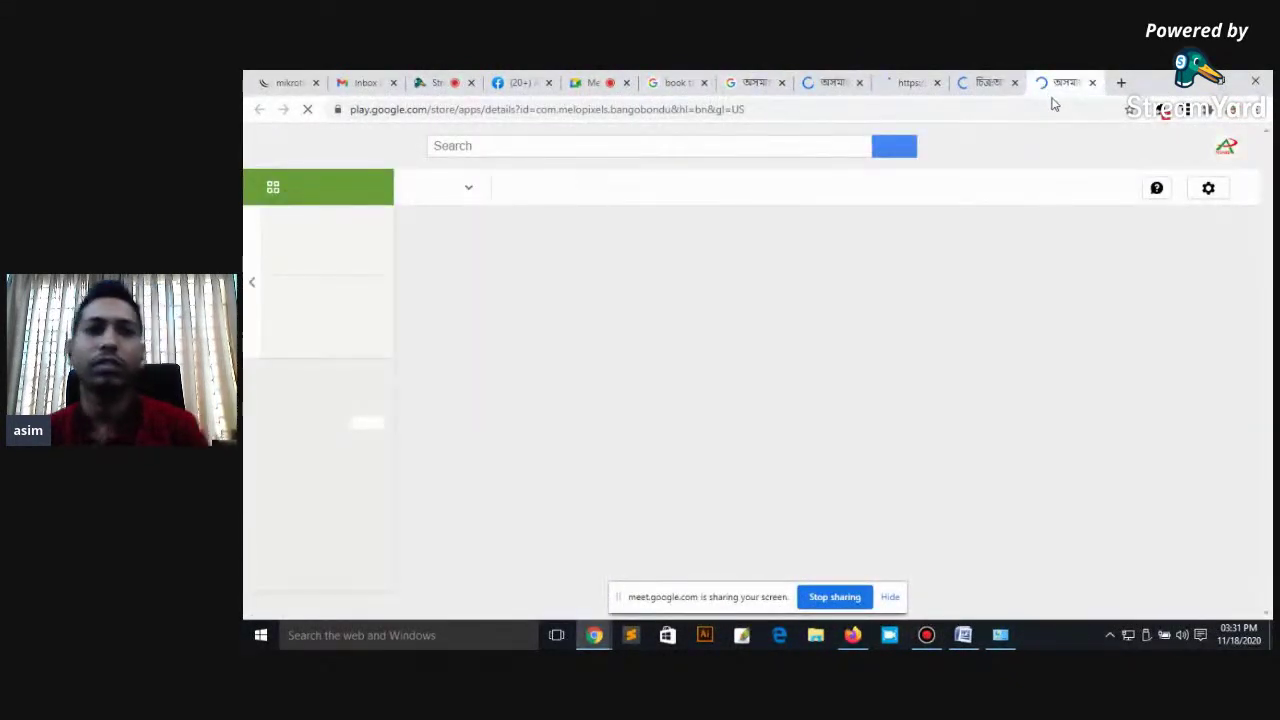
scroll(966, 290, down, 4)
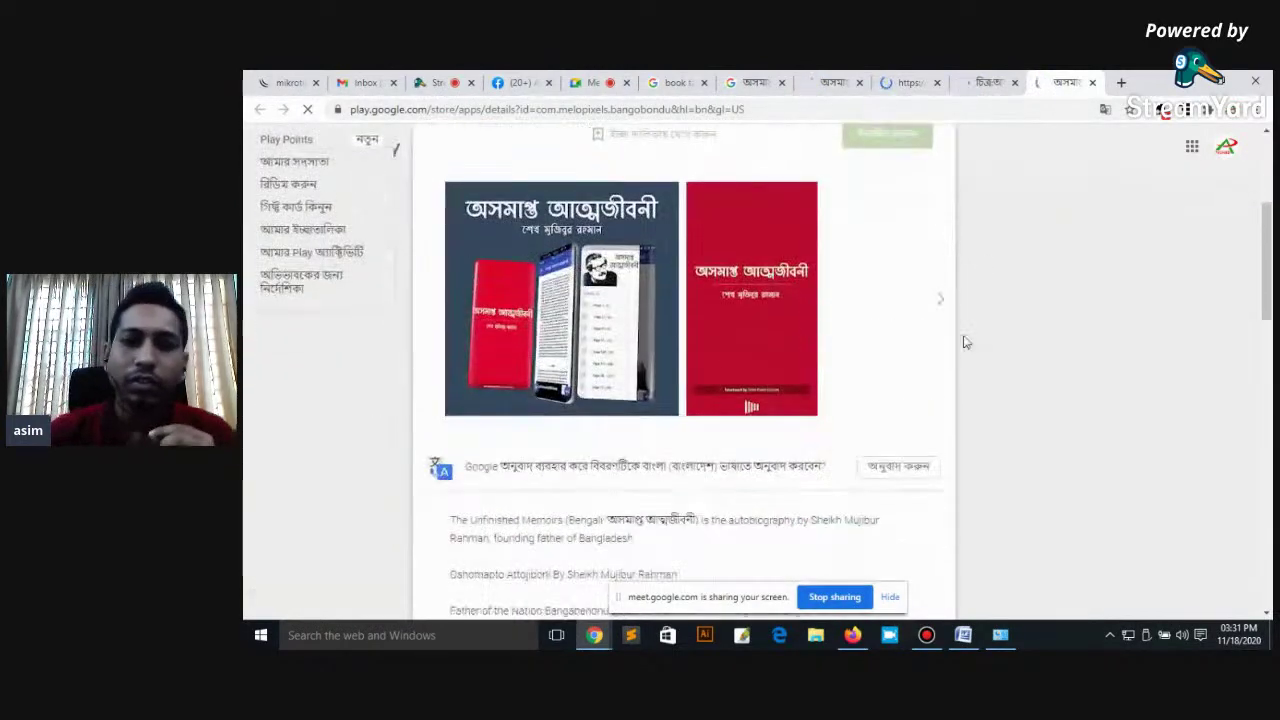
scroll(976, 250, down, 1)
click(982, 83)
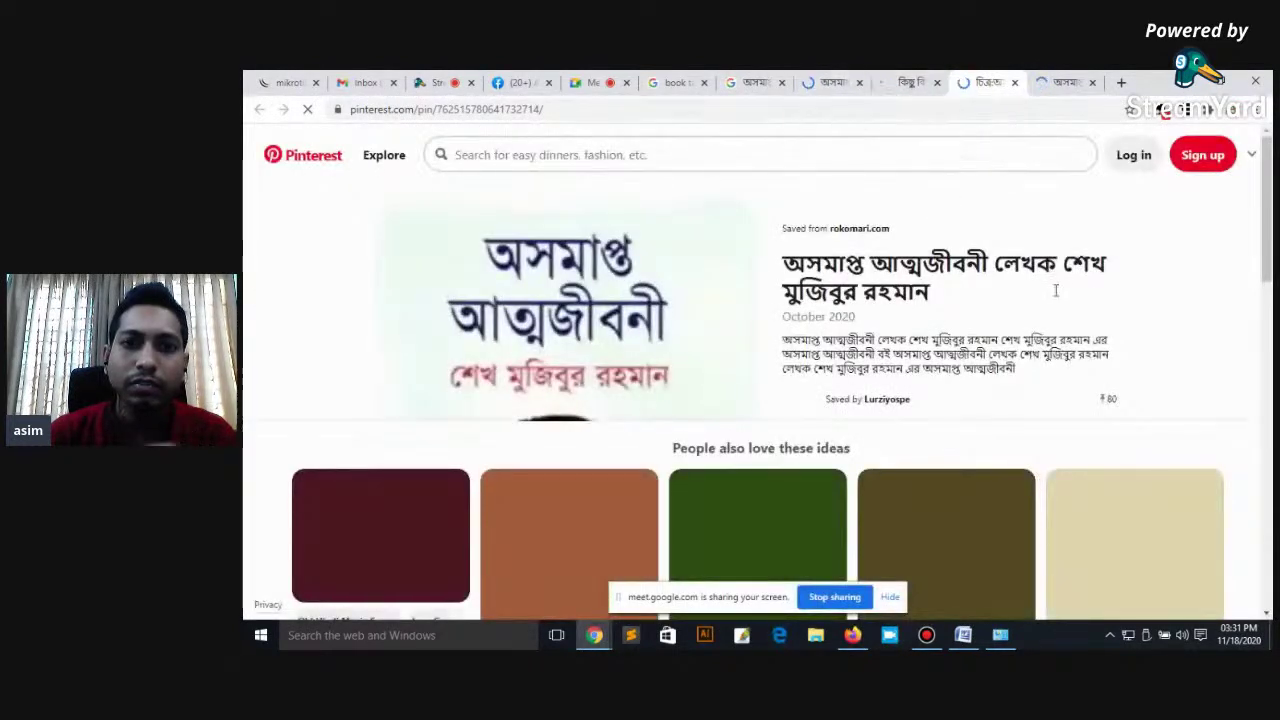
scroll(1013, 287, down, 2)
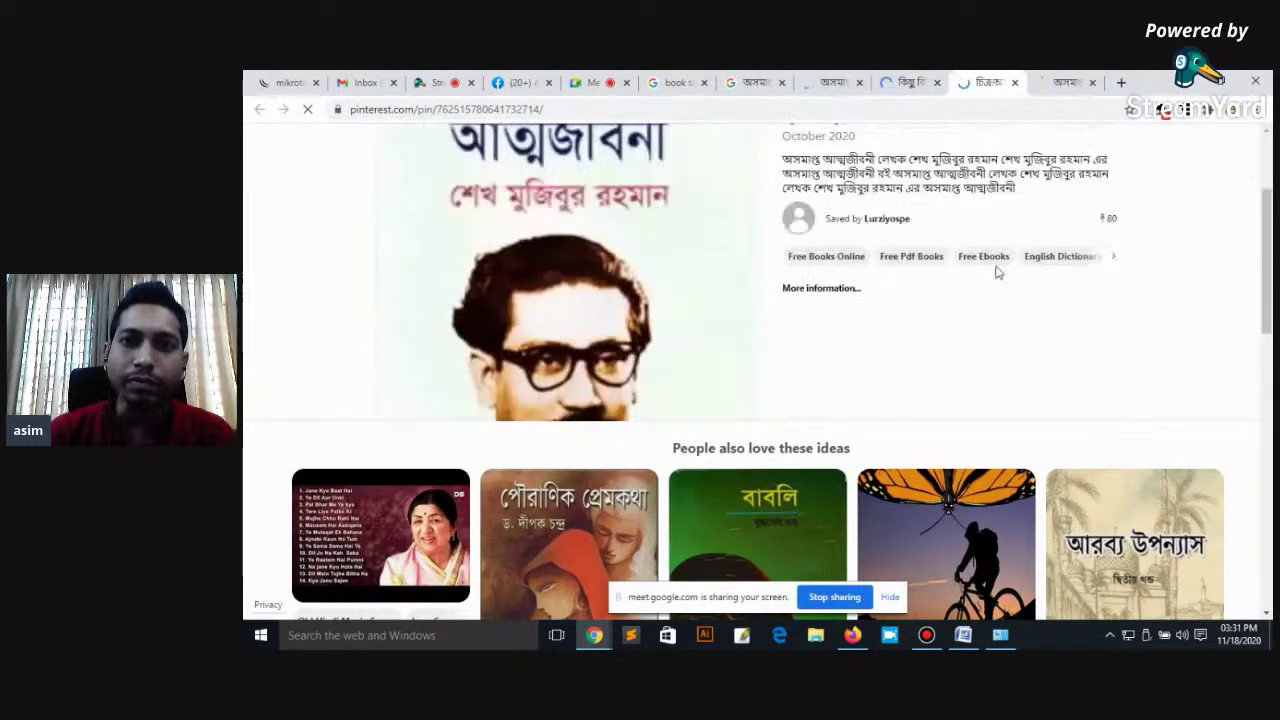
click(908, 86)
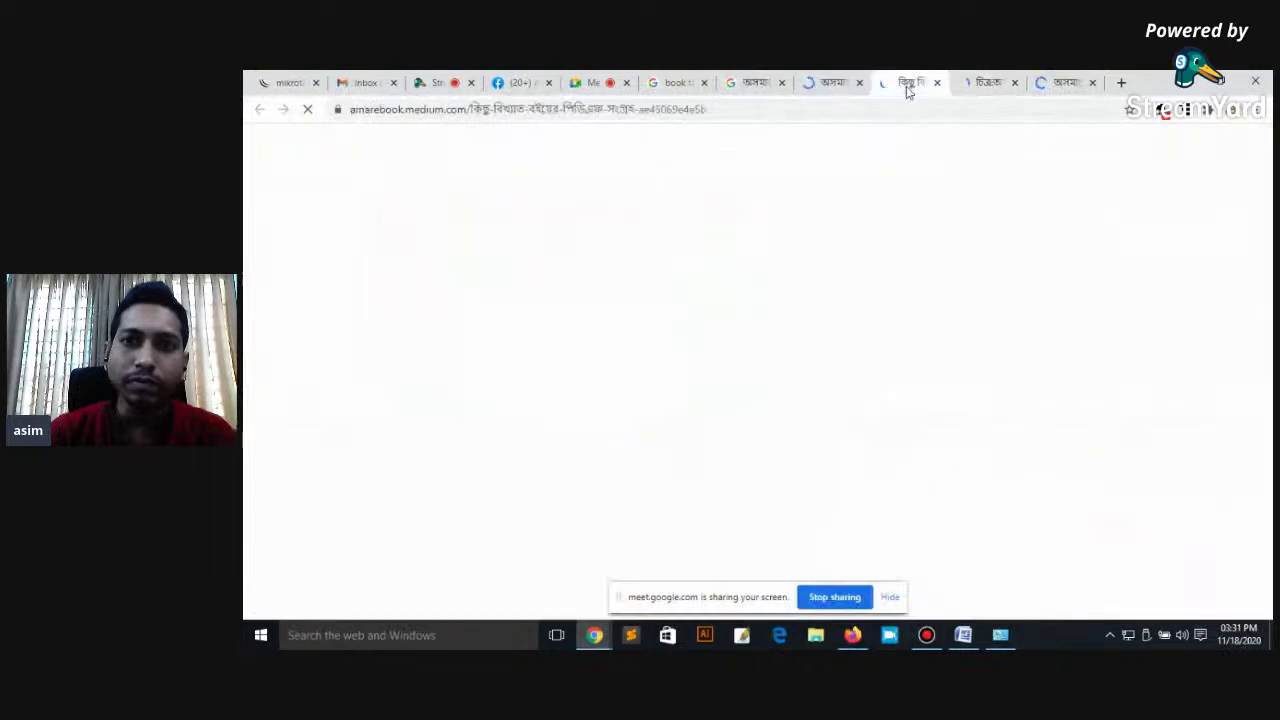
click(836, 88)
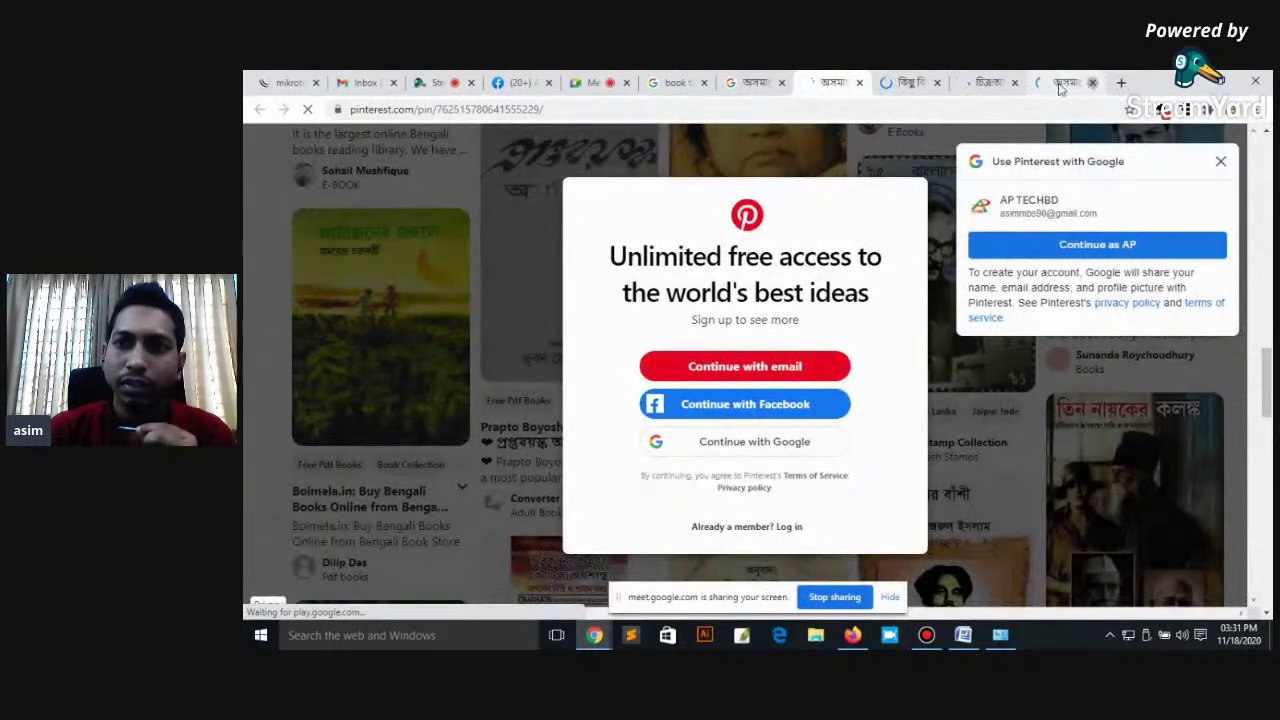
click(1093, 82)
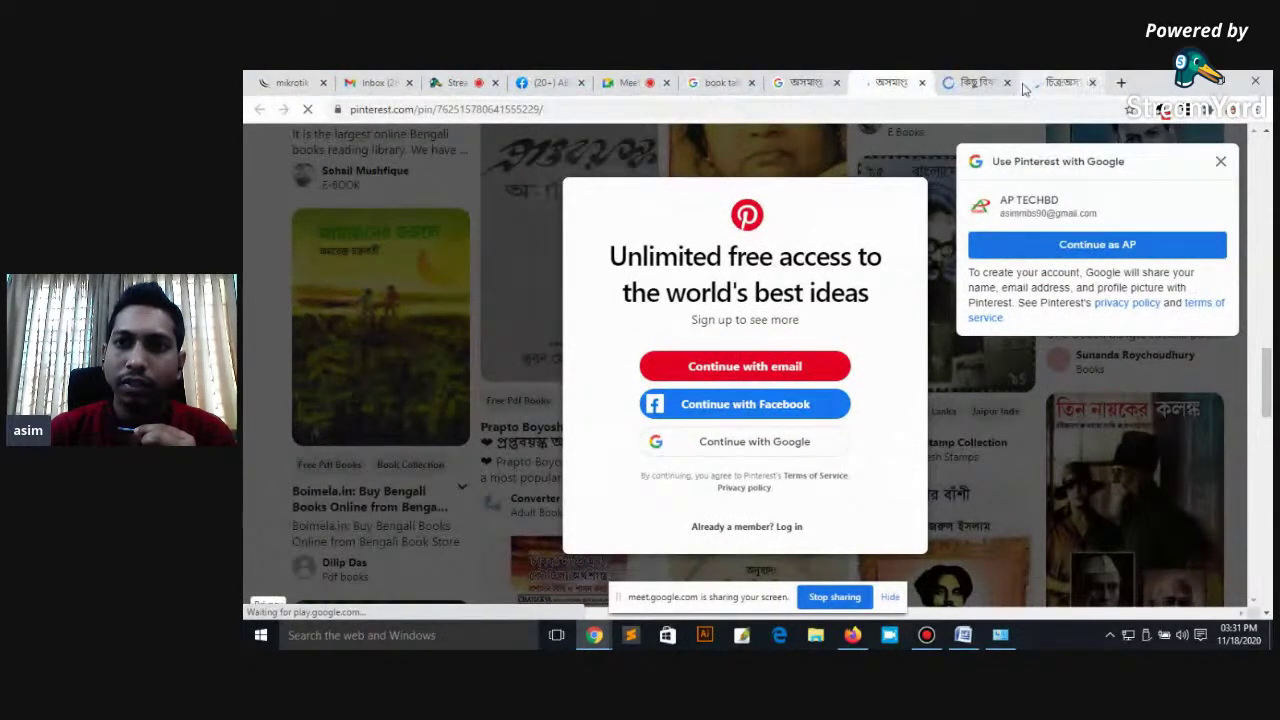
middle_click(1023, 88)
click(998, 84)
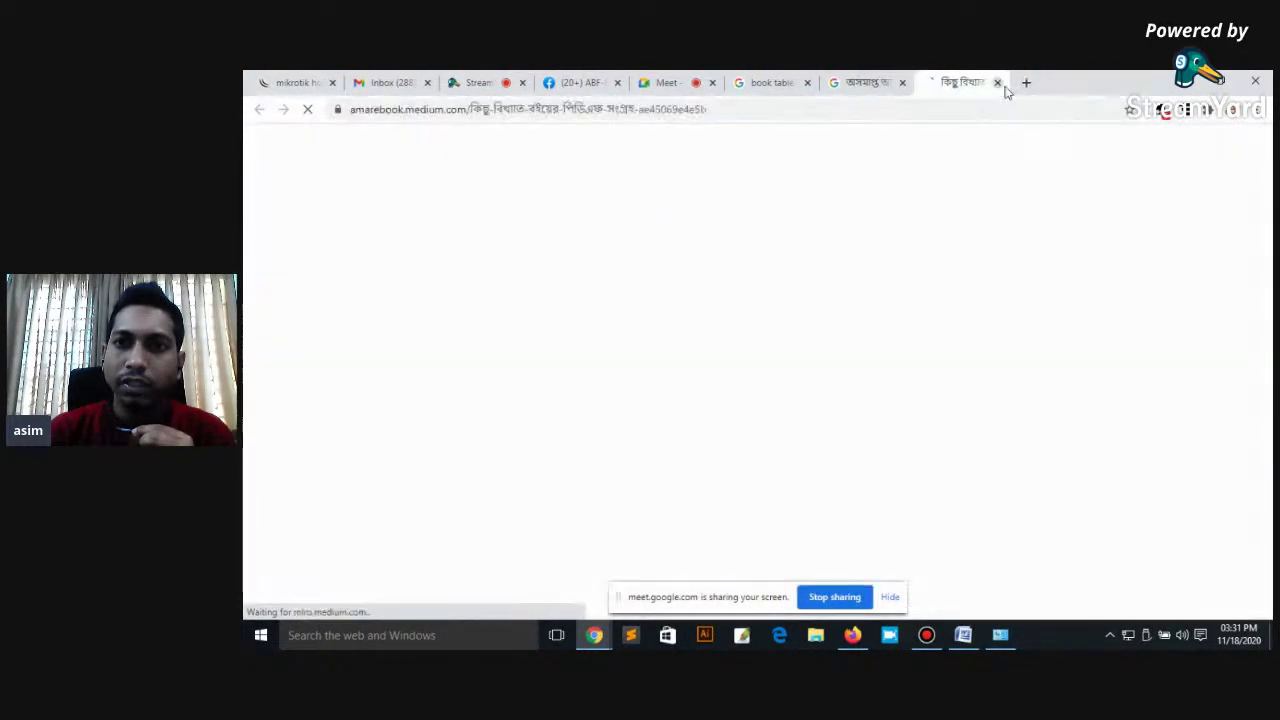
click(997, 83)
Step: Open a new tab and switch the keyboard layout from Bengali to English
click(1025, 83)
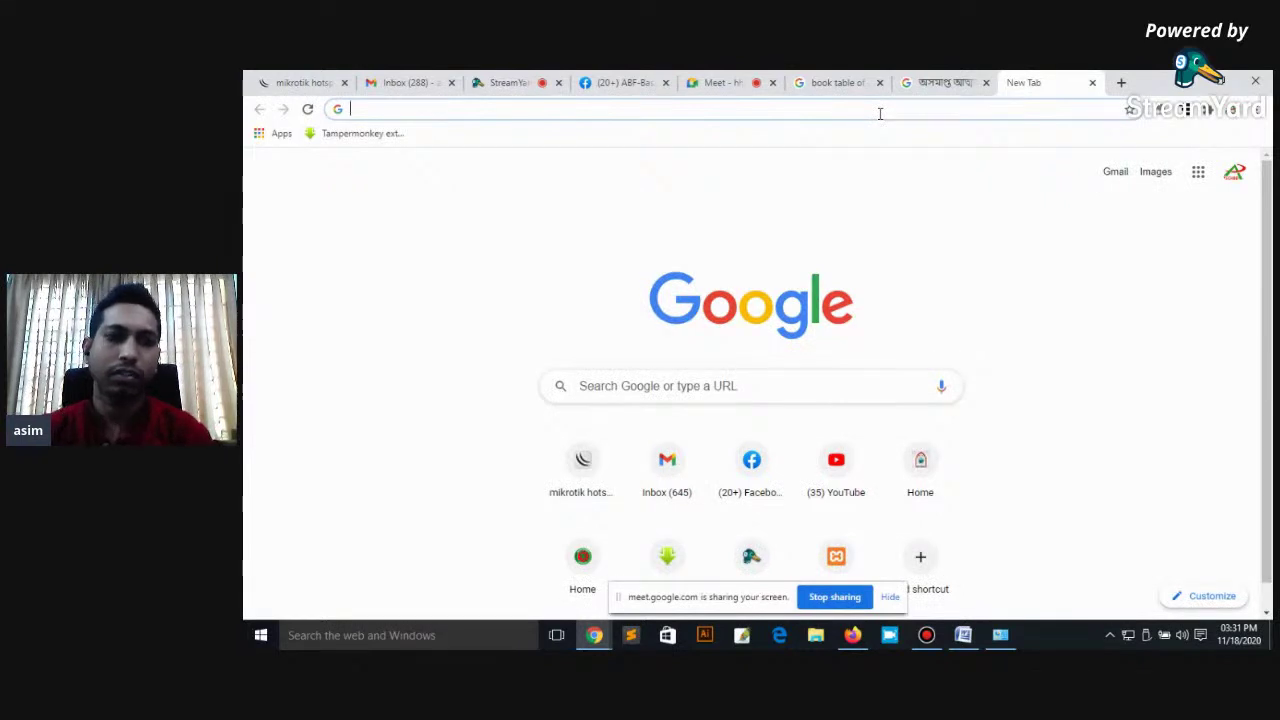
text(নৃ)
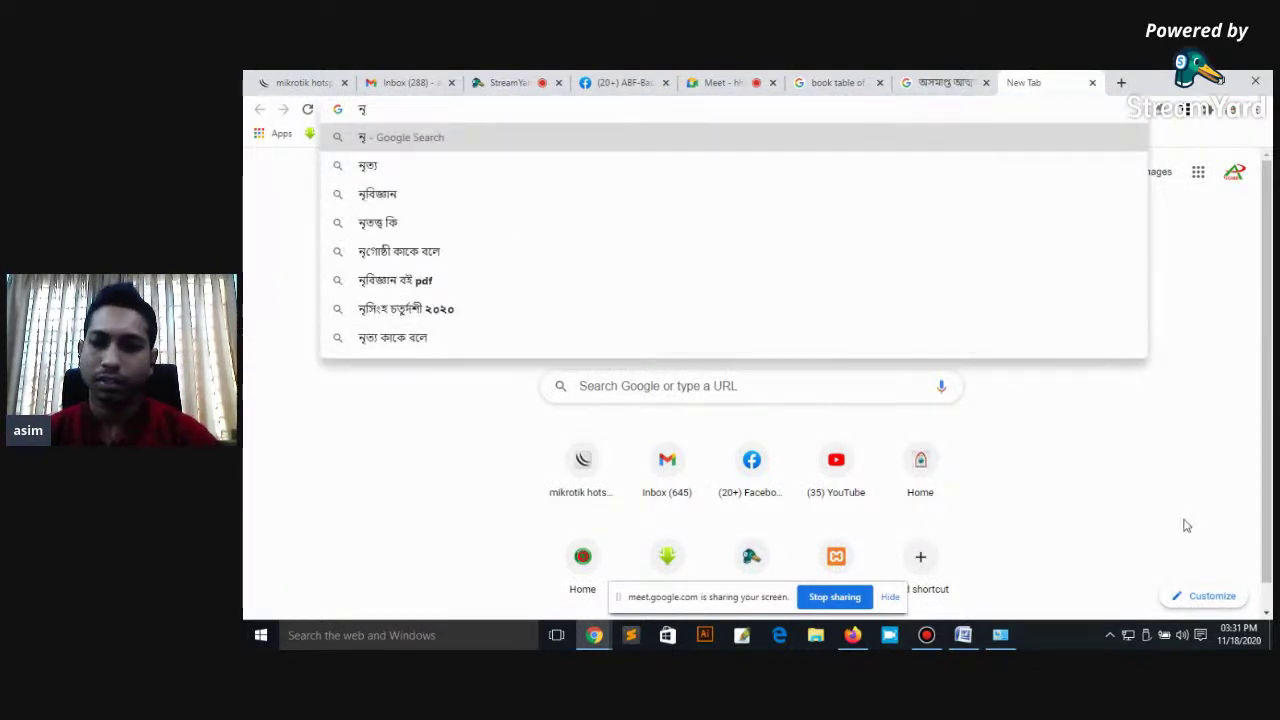
click(1110, 636)
right_click(1090, 574)
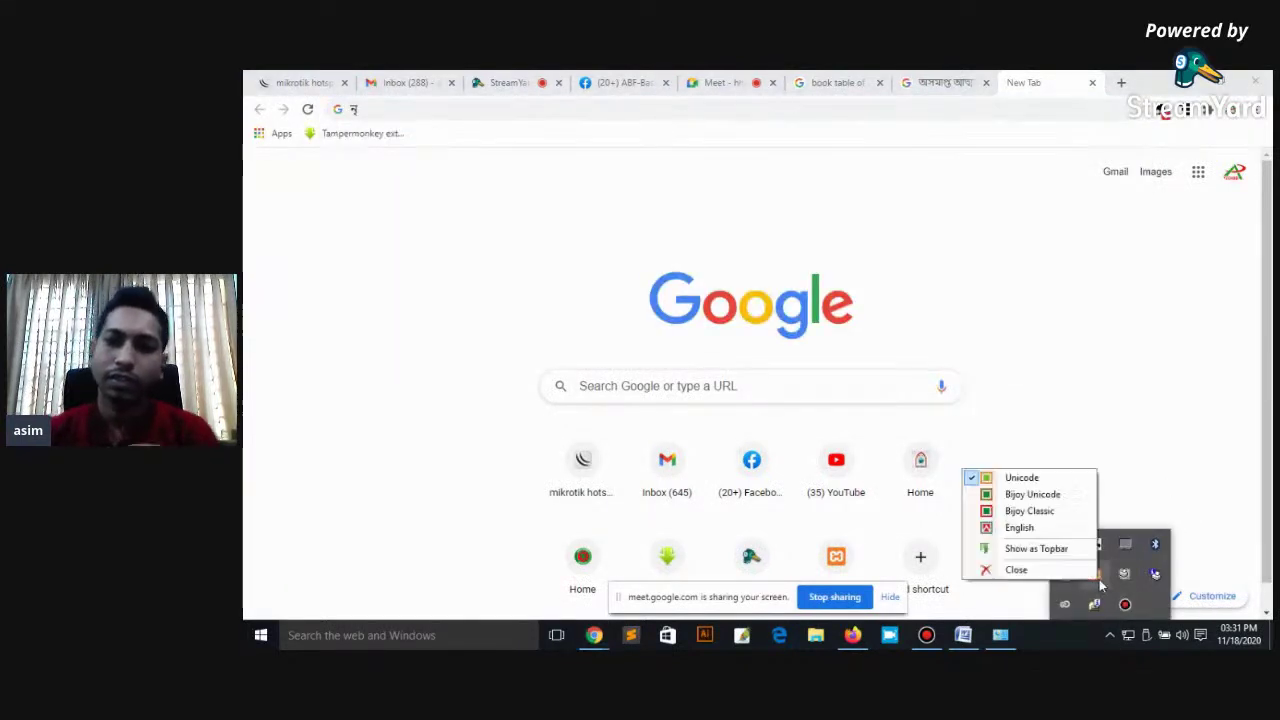
click(1025, 527)
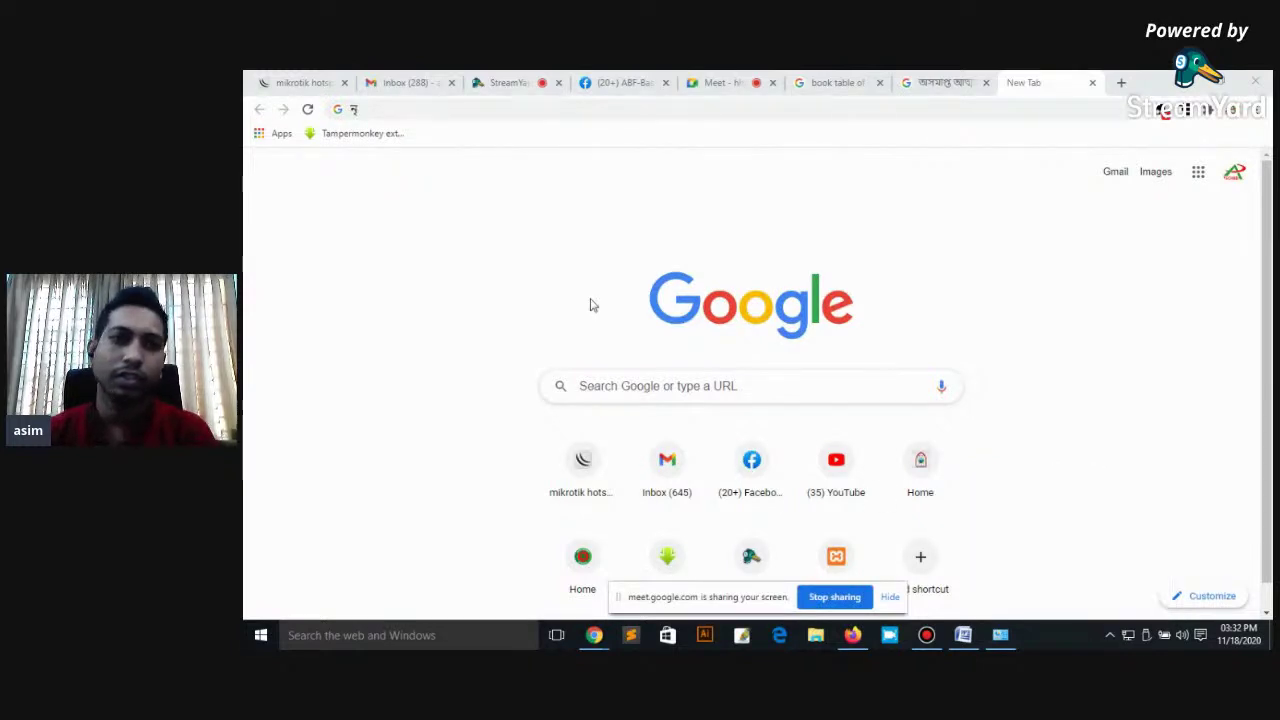
Step: Search Google for 'bangladesh studies book pdf' from the address bar
click(460, 110)
key(BackSpace)
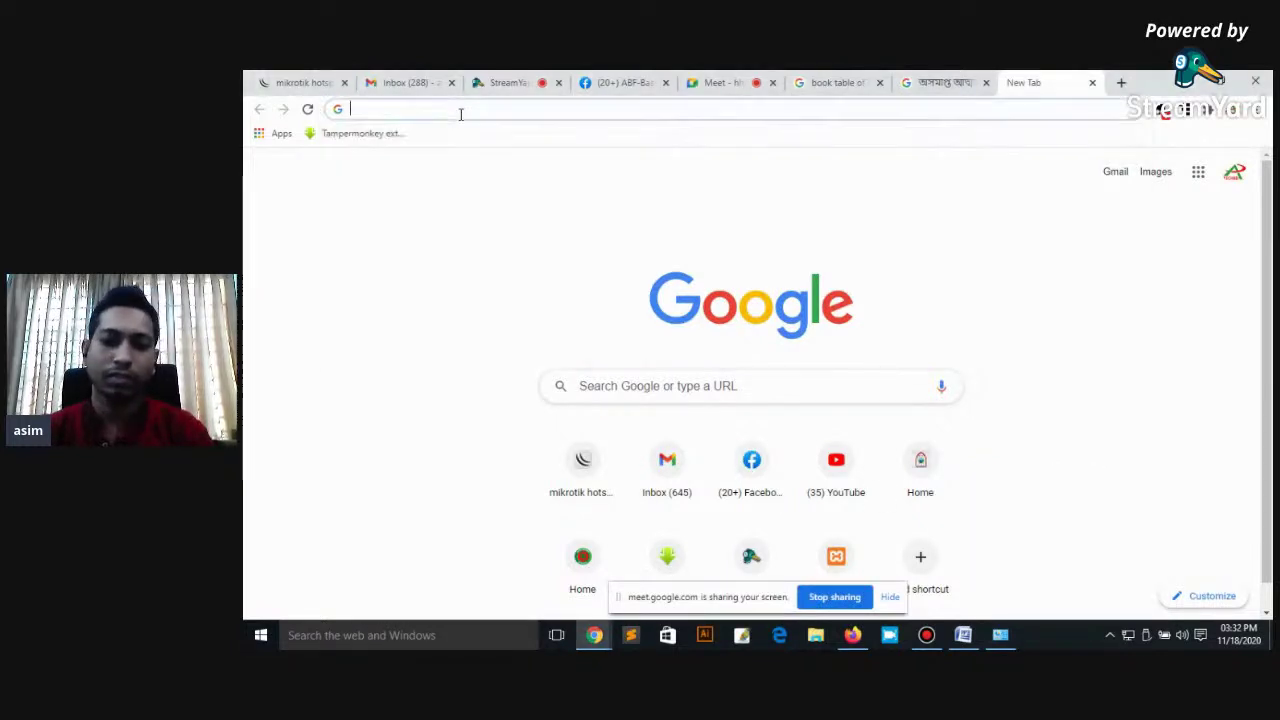
text(bangladesh )
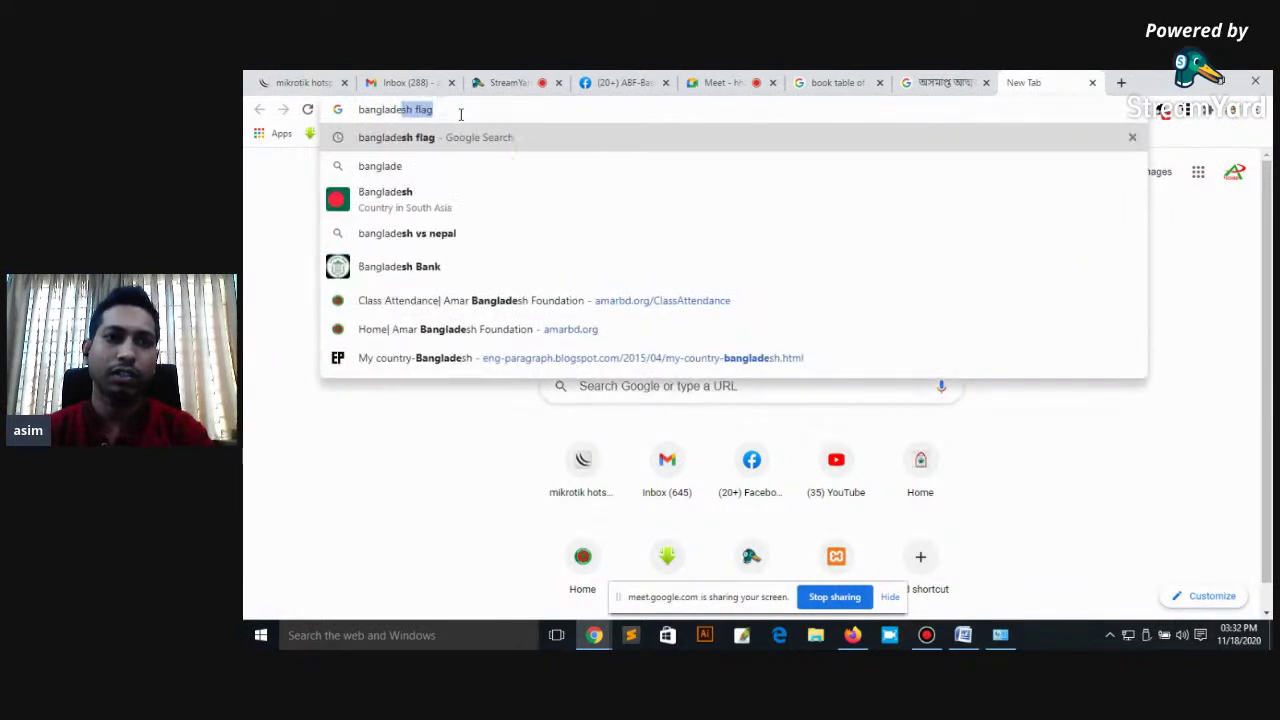
text(studies)
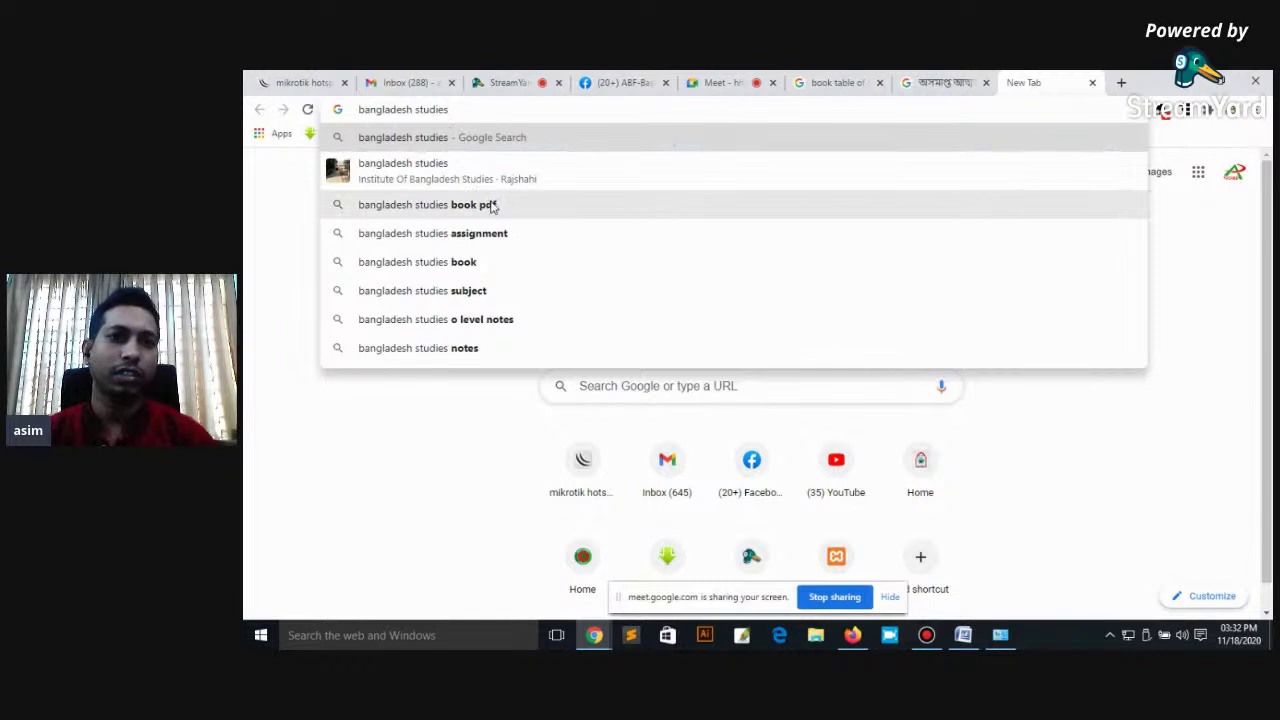
click(492, 206)
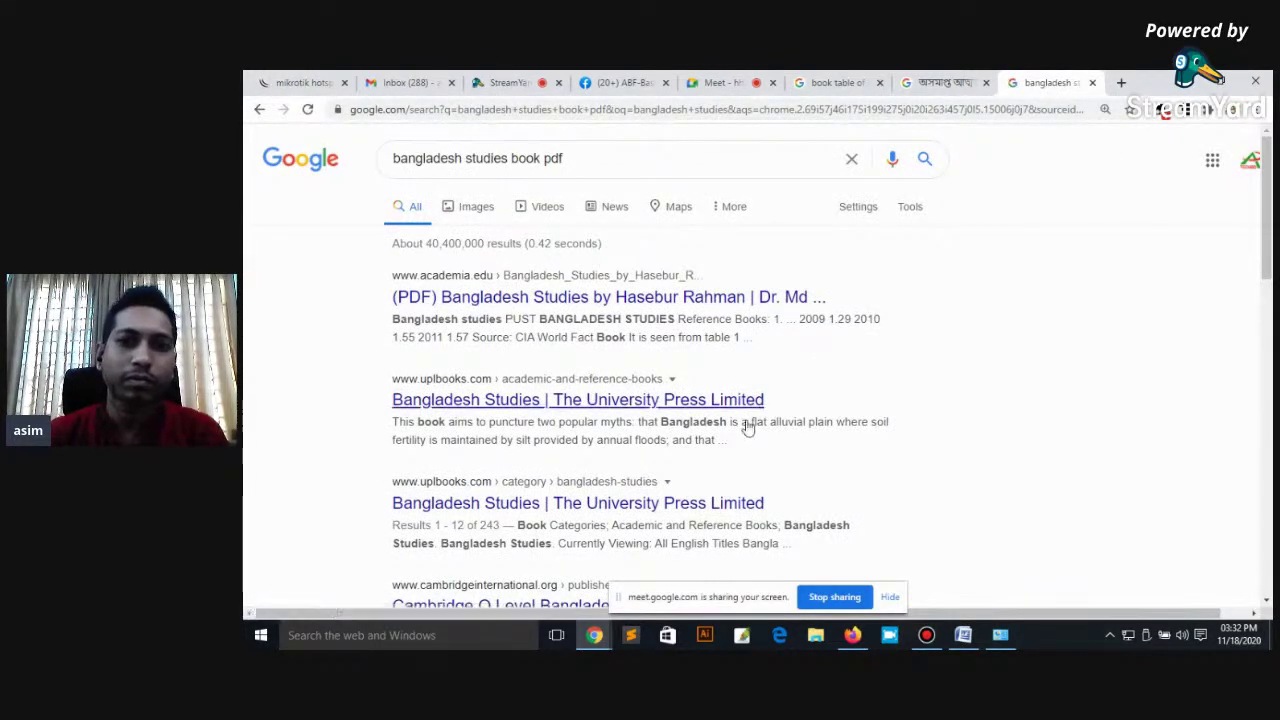
Step: Open the PDF Drive and academia.edu Bangladesh Studies results in background tabs
scroll(781, 368, down, 3)
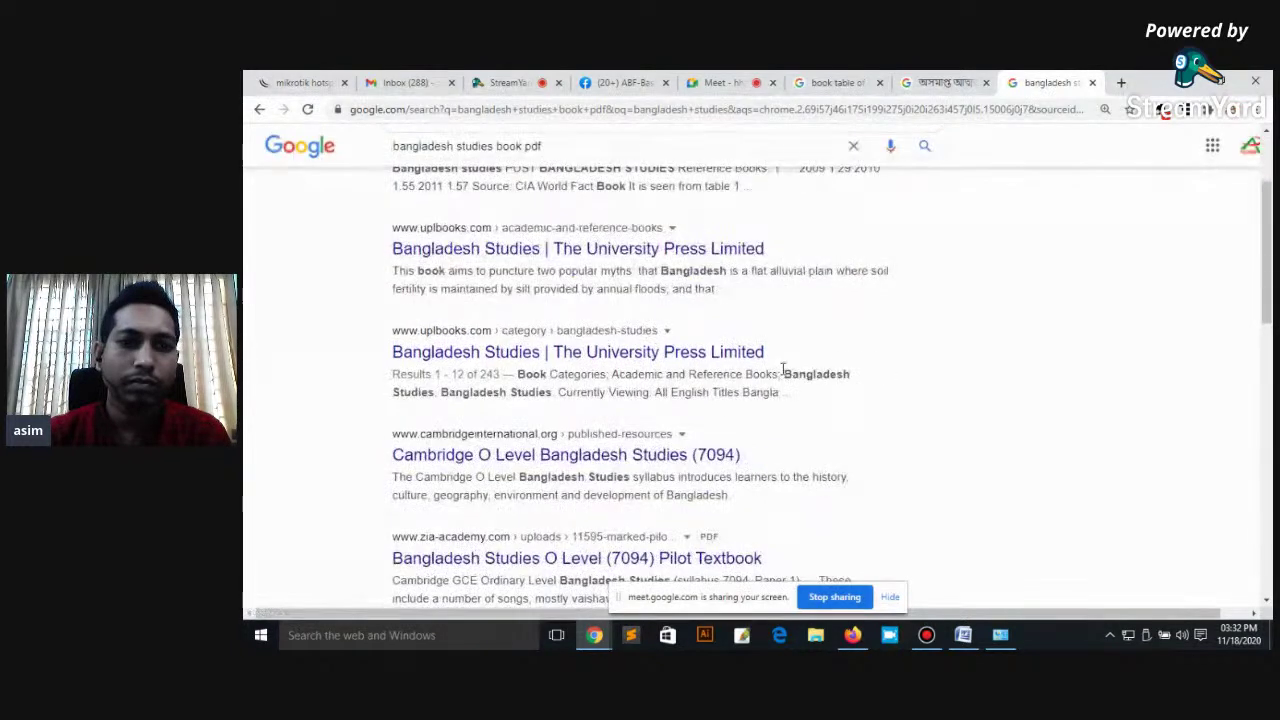
scroll(783, 372, down, 3)
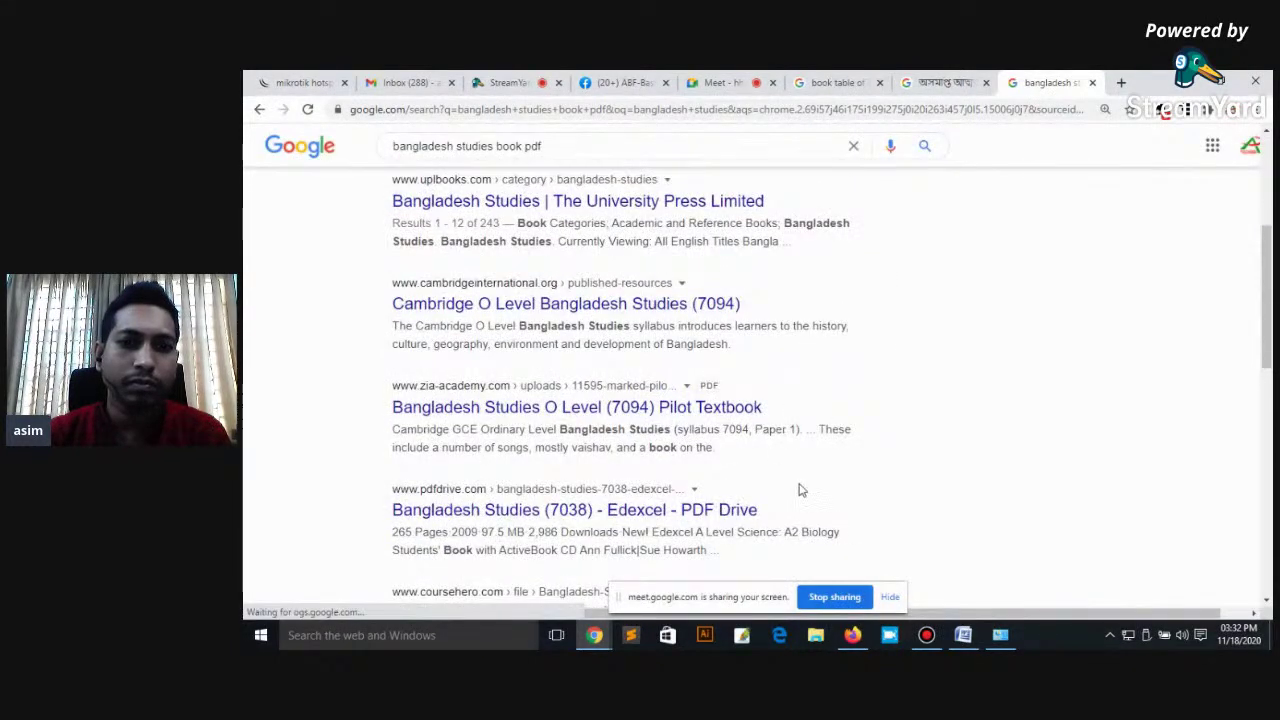
middle_click(733, 515)
scroll(790, 470, up, 6)
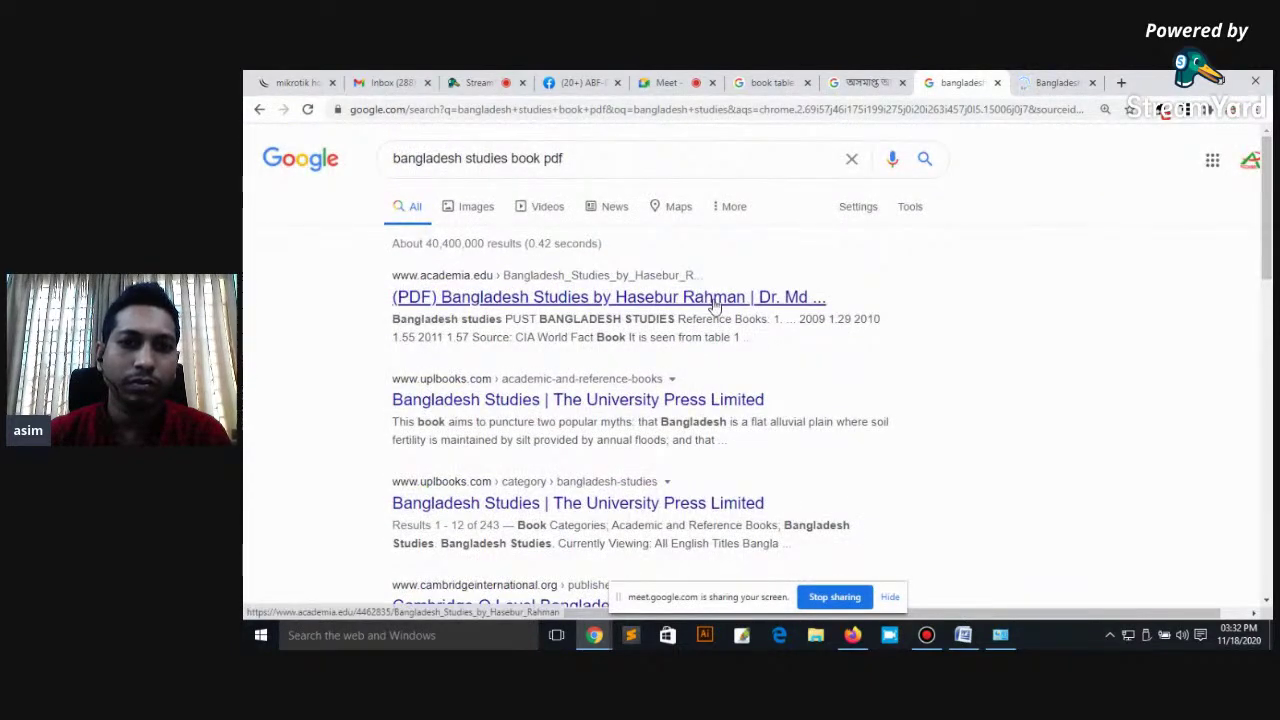
middle_click(713, 300)
middle_click(735, 401)
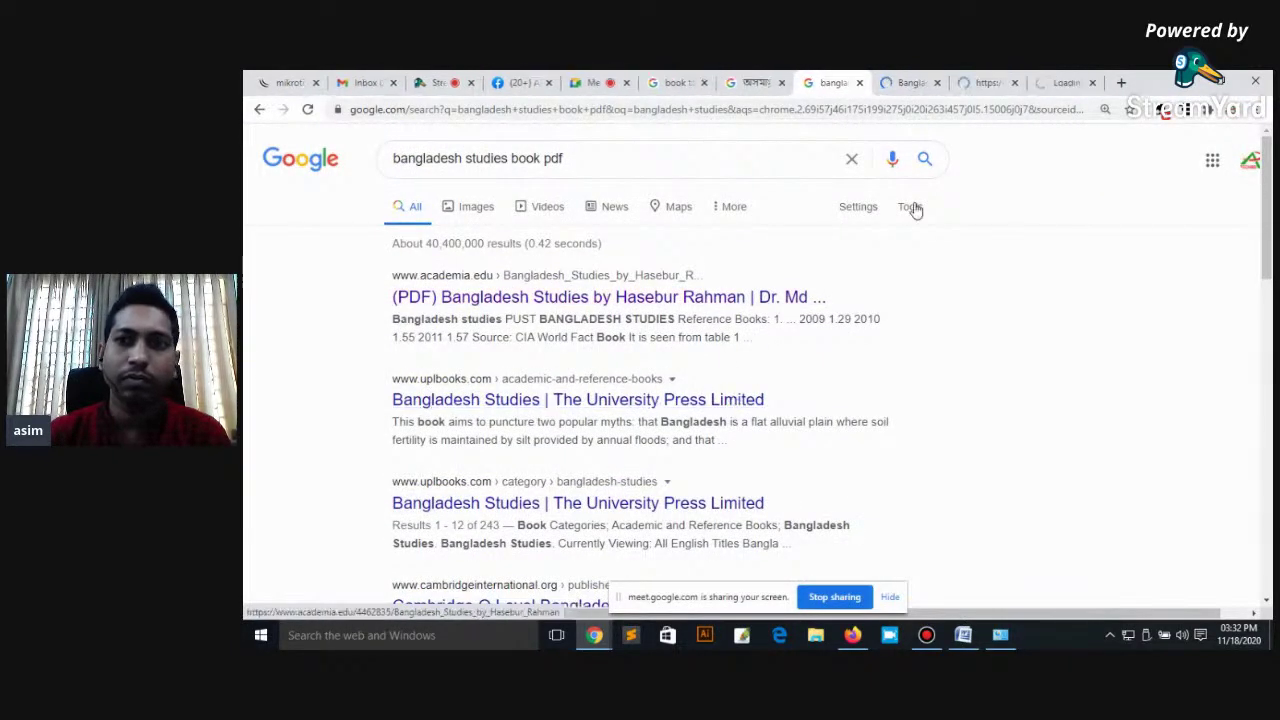
Step: Look through the PDFDrive, academia.edu and University Press Bangladesh Studies tabs
click(909, 84)
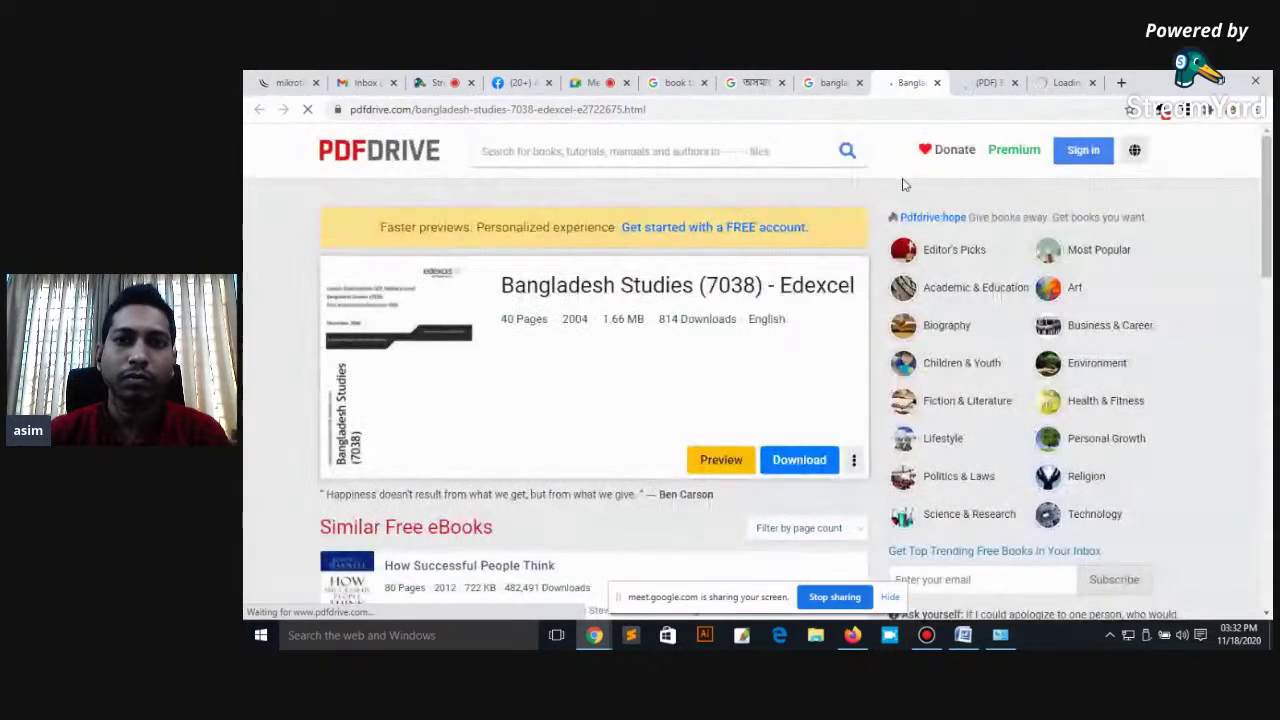
click(976, 86)
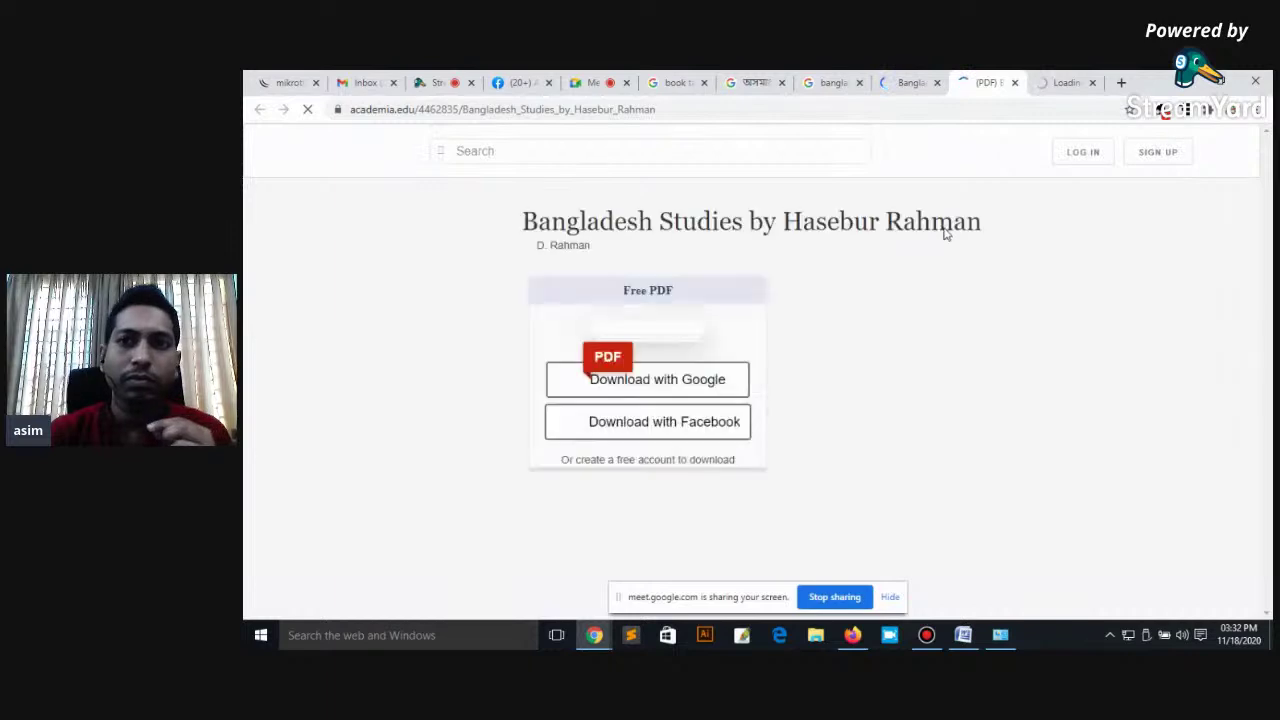
click(1060, 84)
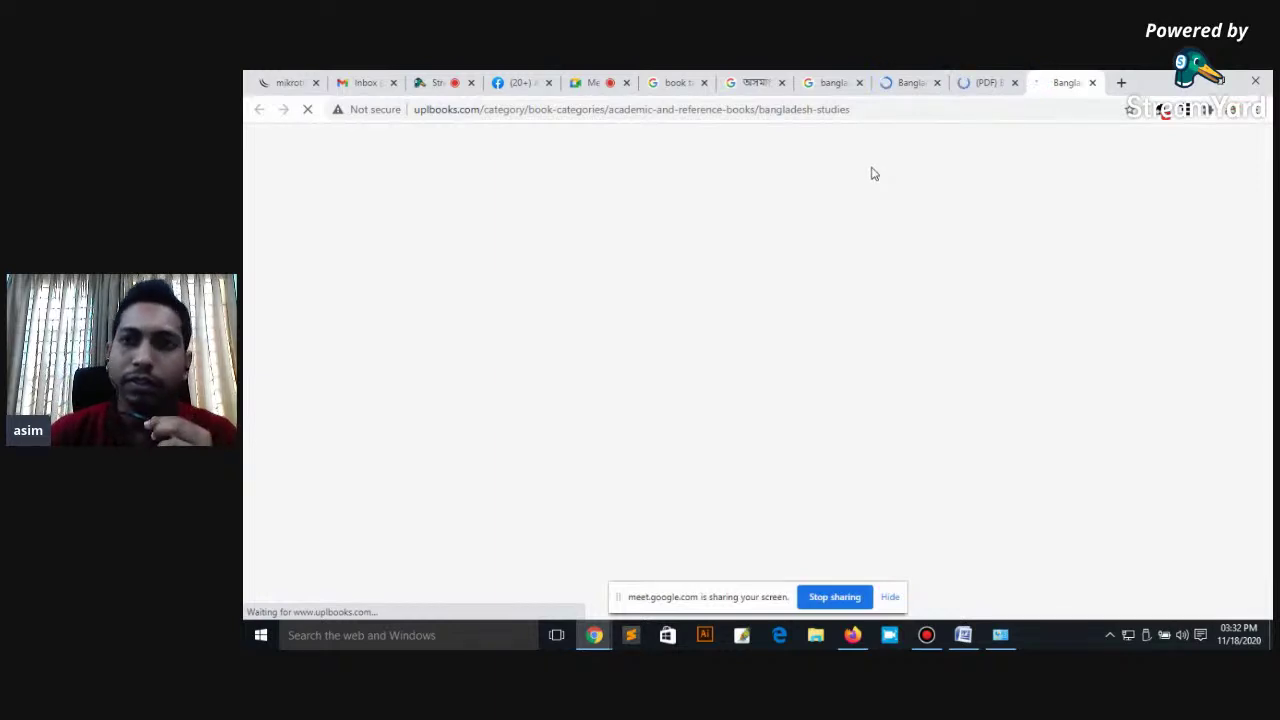
click(833, 84)
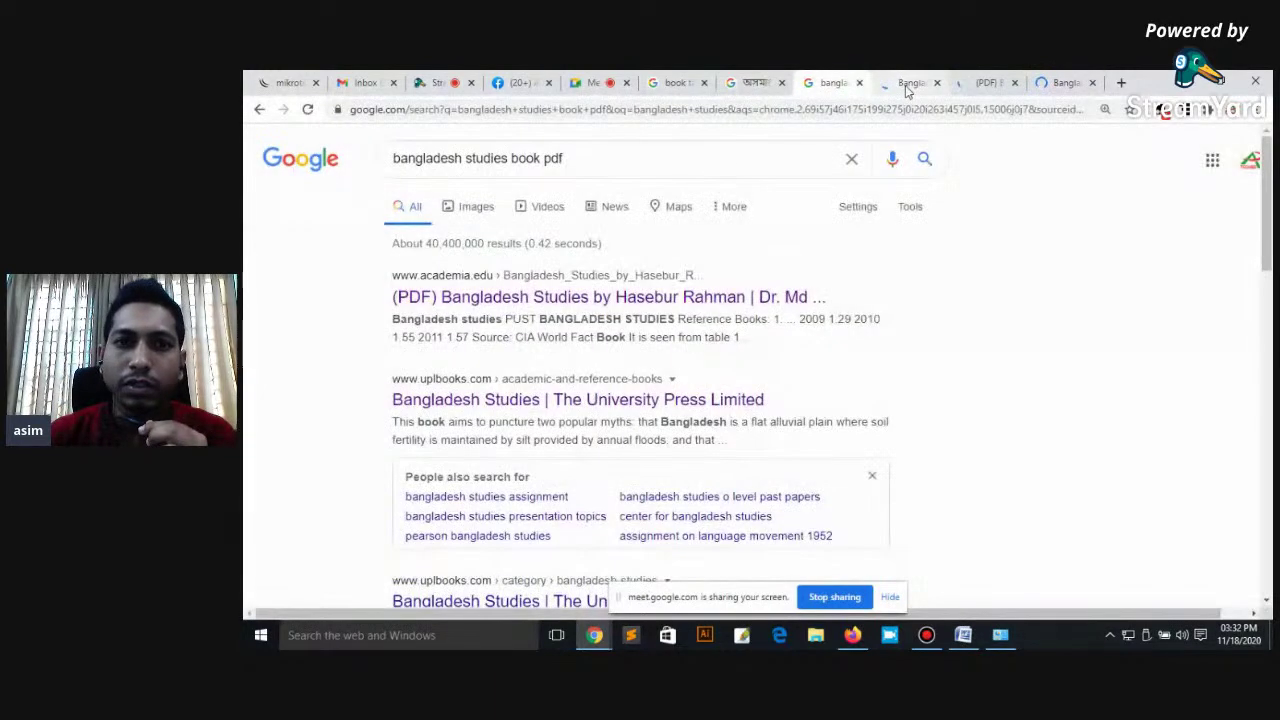
click(905, 85)
click(975, 85)
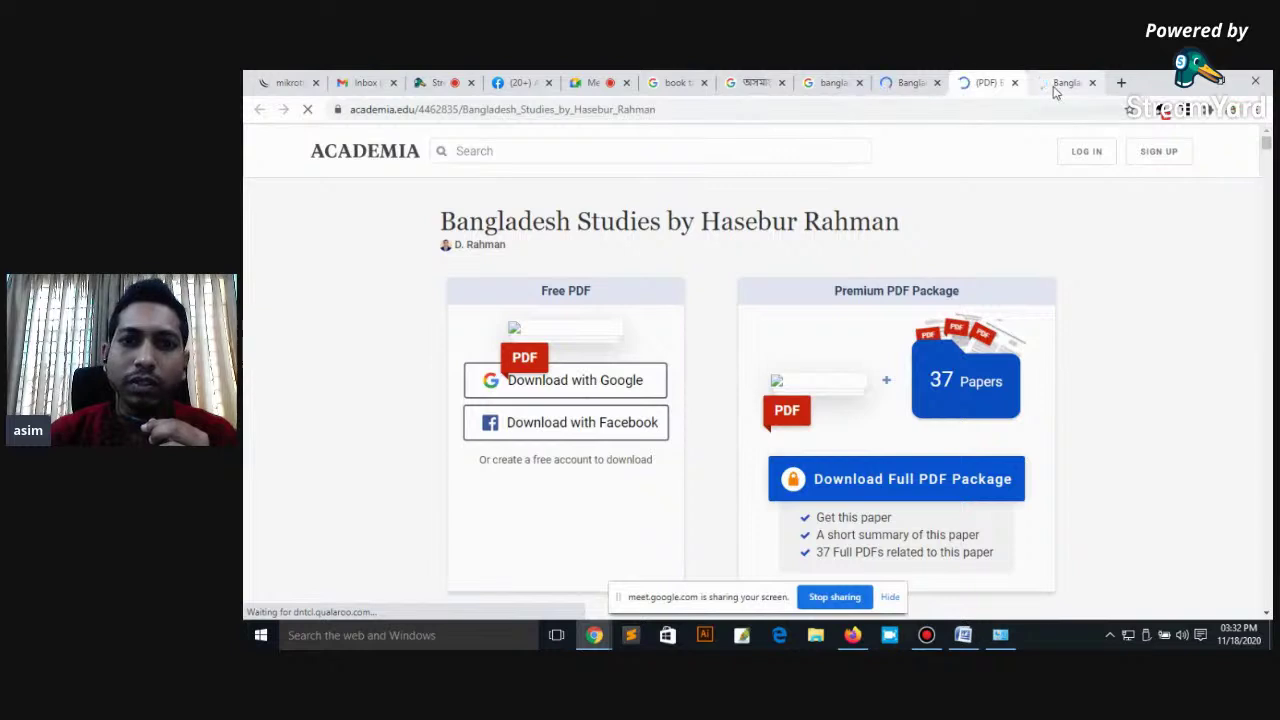
Step: Scroll the academia.edu page, then recheck the uplbooks and PDFDrive book pages
scroll(807, 330, down, 1)
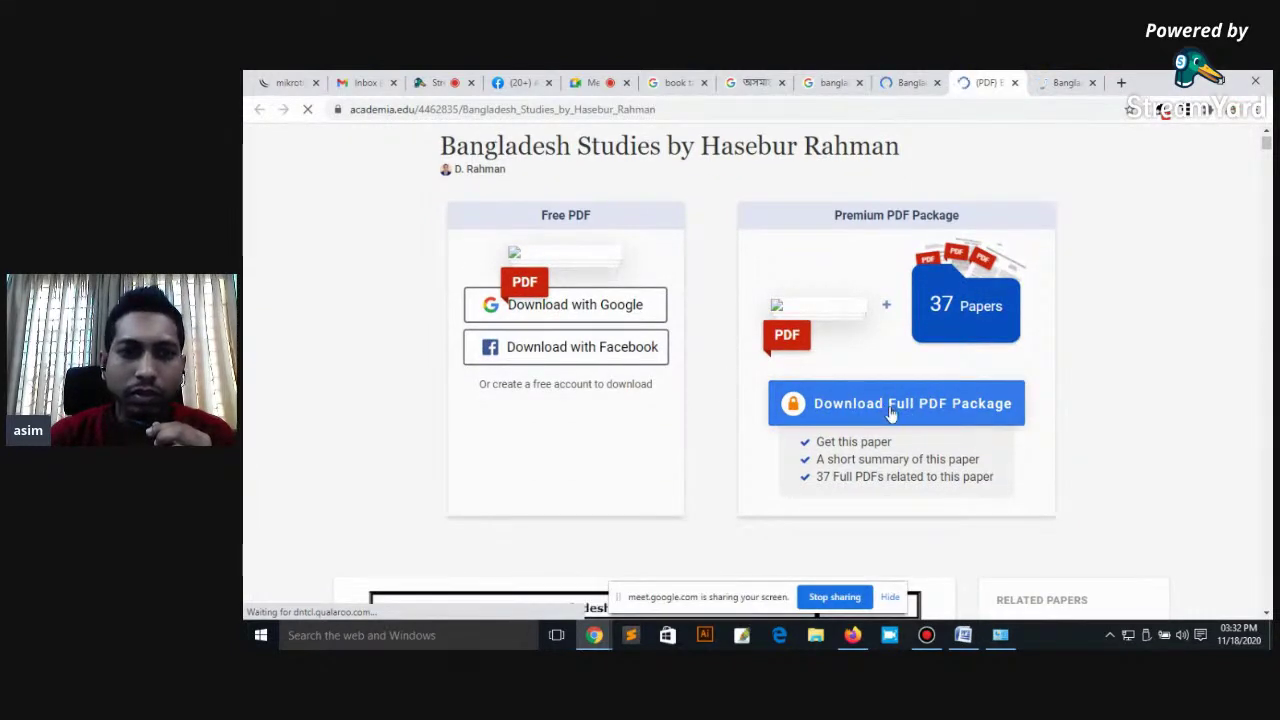
scroll(890, 413, down, 1)
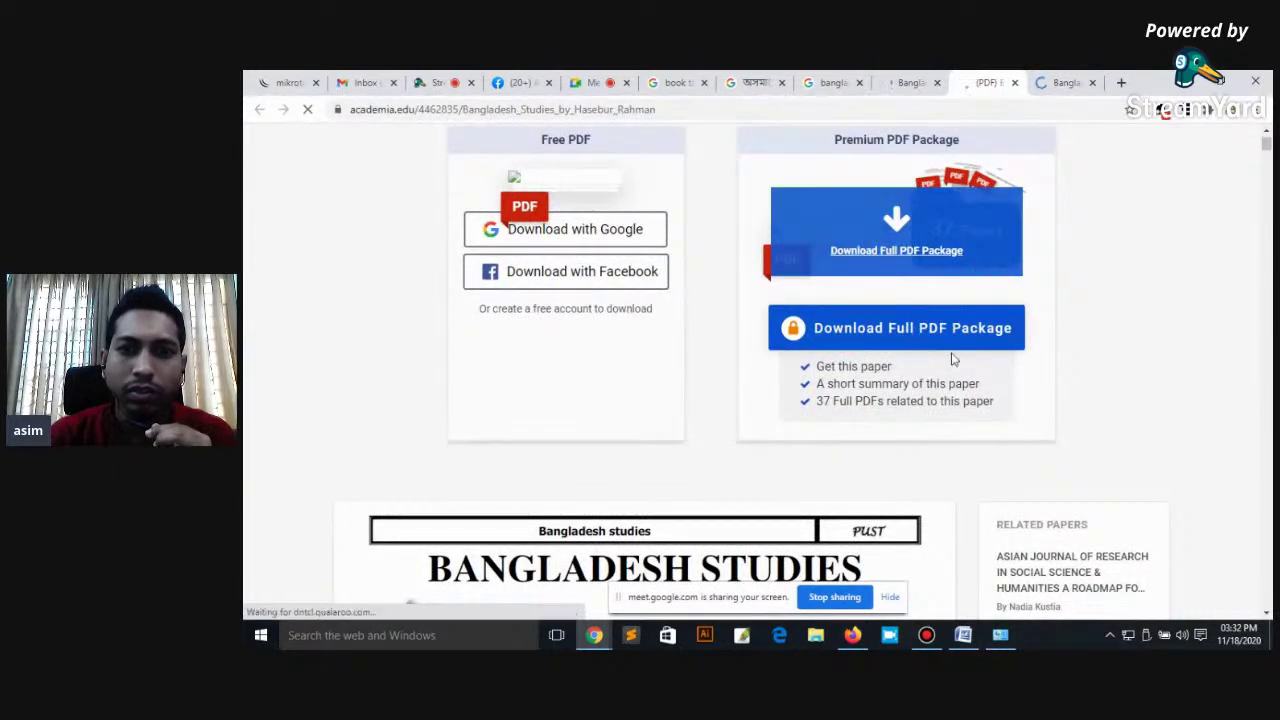
scroll(902, 320, down, 3)
click(1065, 83)
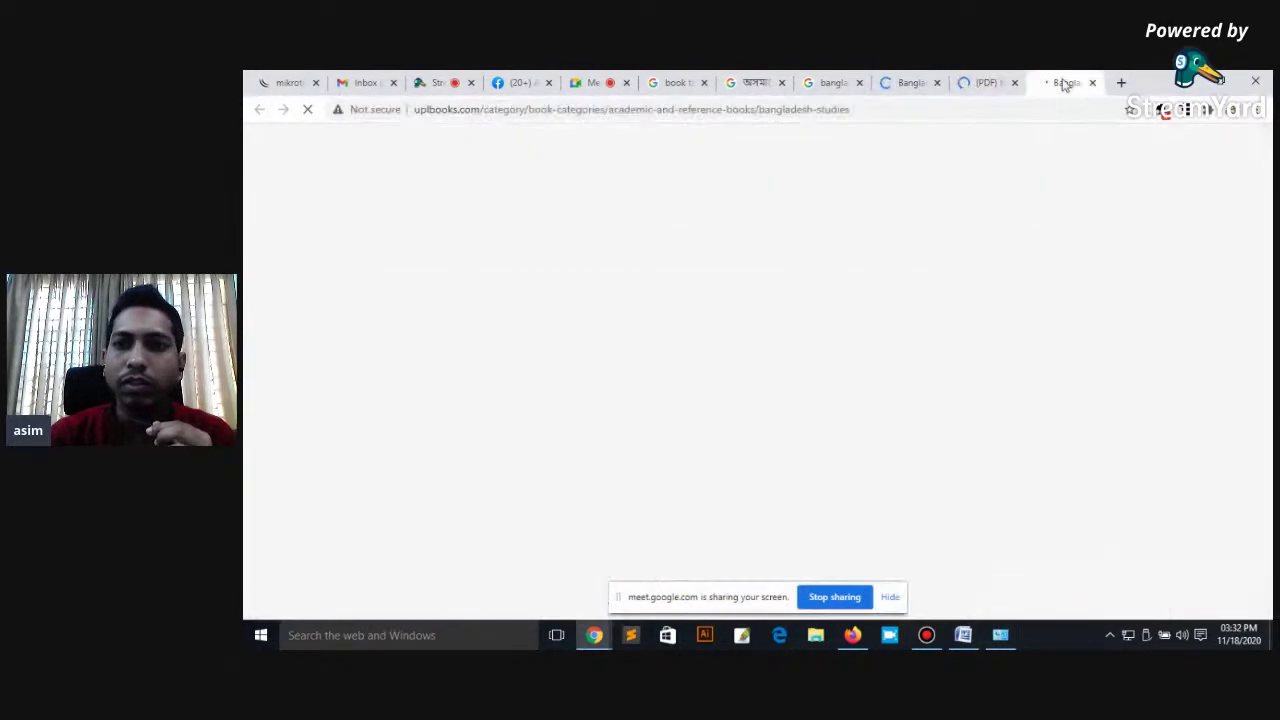
click(902, 85)
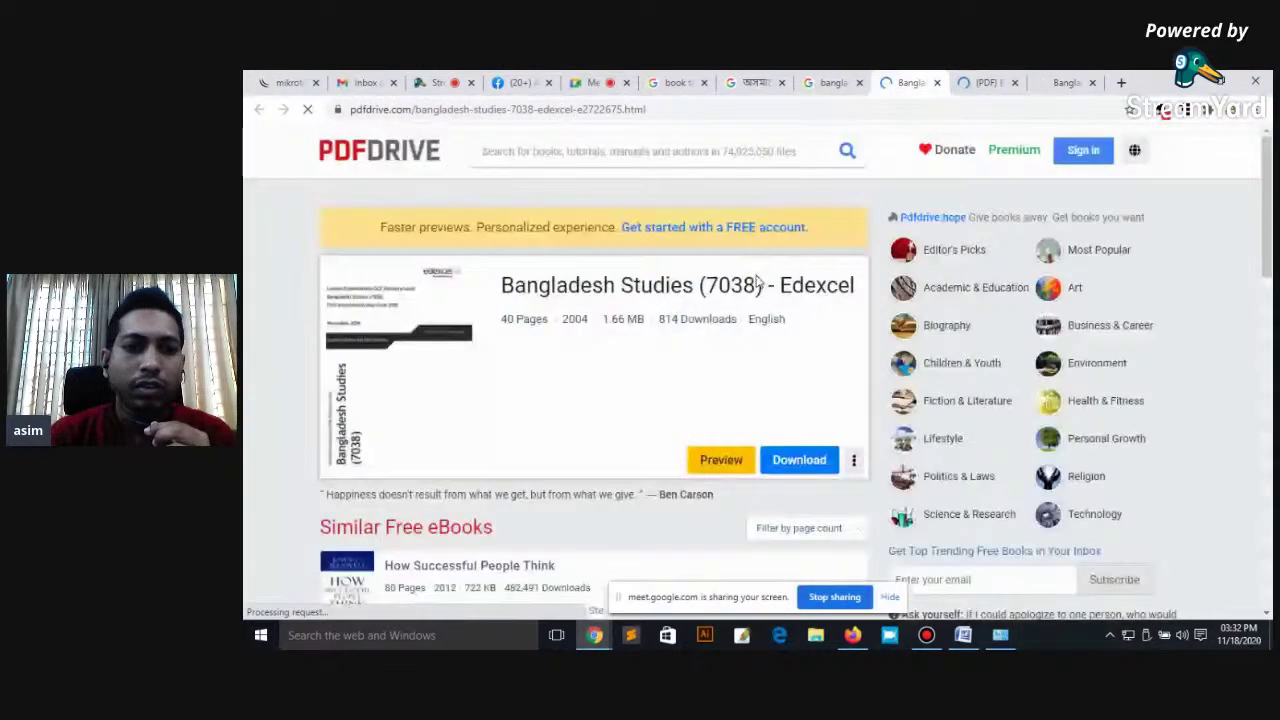
scroll(765, 315, down, 5)
scroll(789, 323, down, 5)
scroll(789, 323, down, 5)
Step: Return to the অসমাপ্ত আত্মজীবনী pdf results, then bring the Word biography back
click(830, 83)
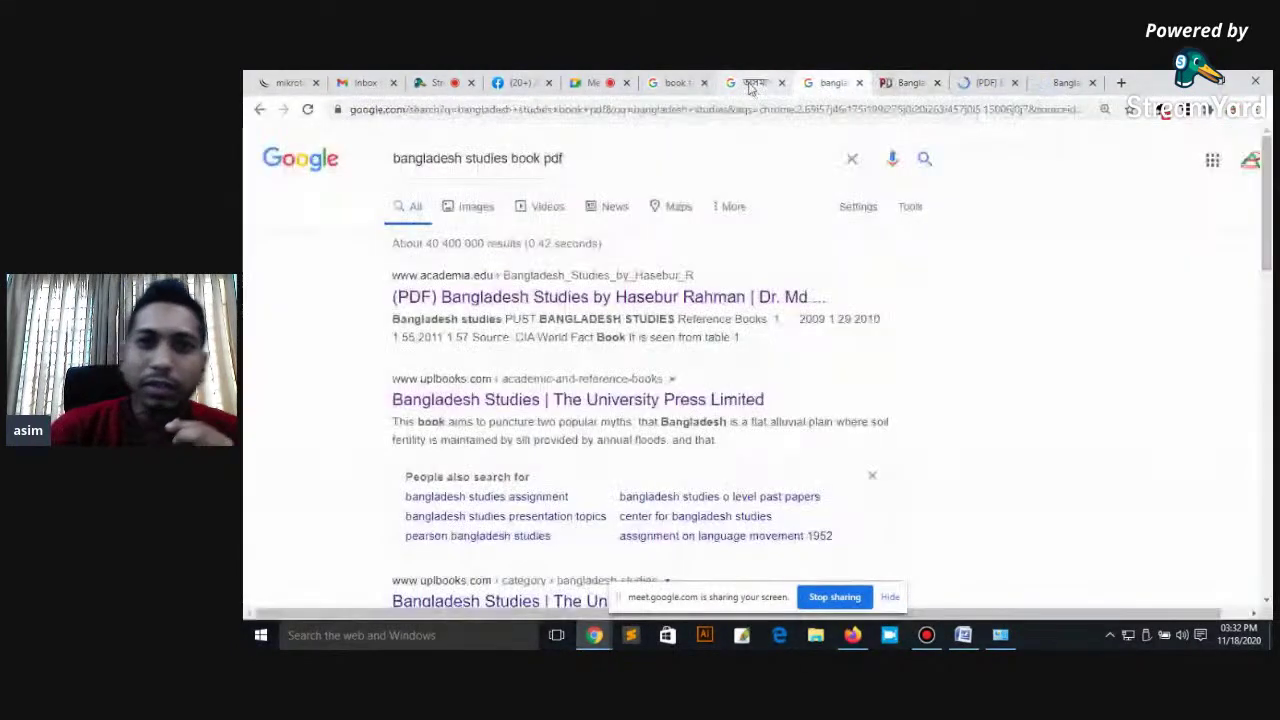
click(752, 83)
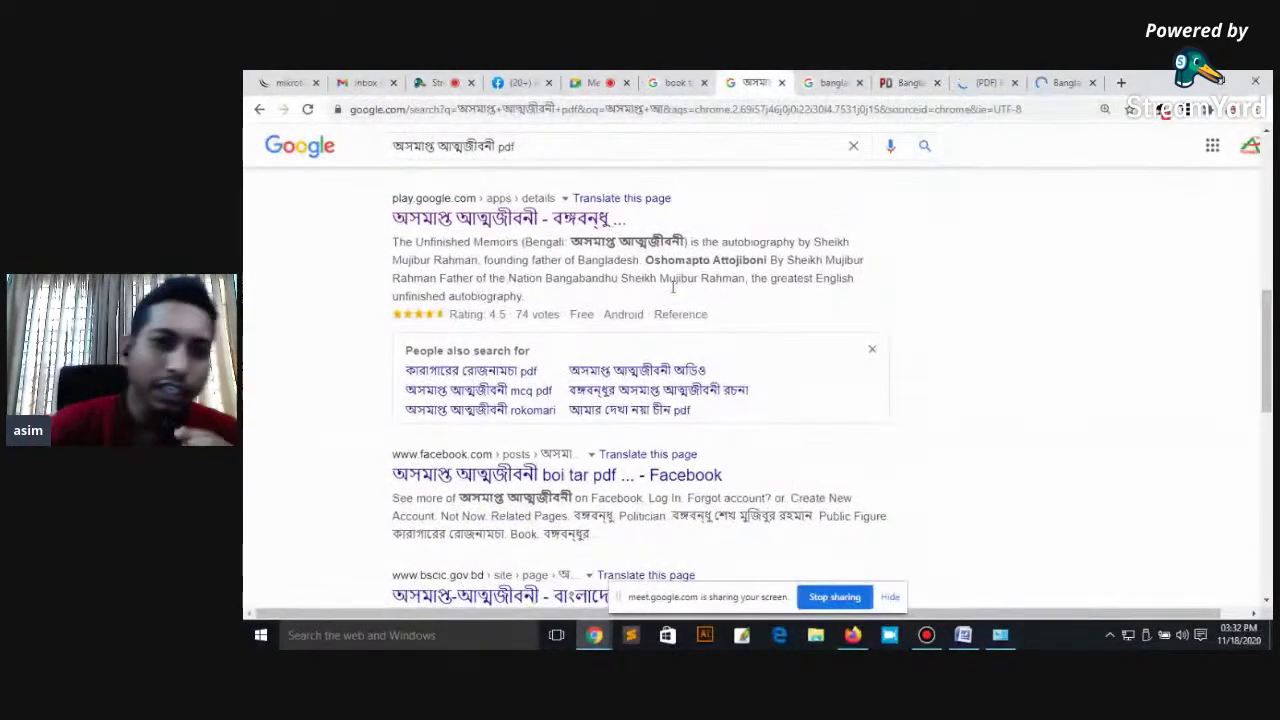
scroll(981, 209, down, 10)
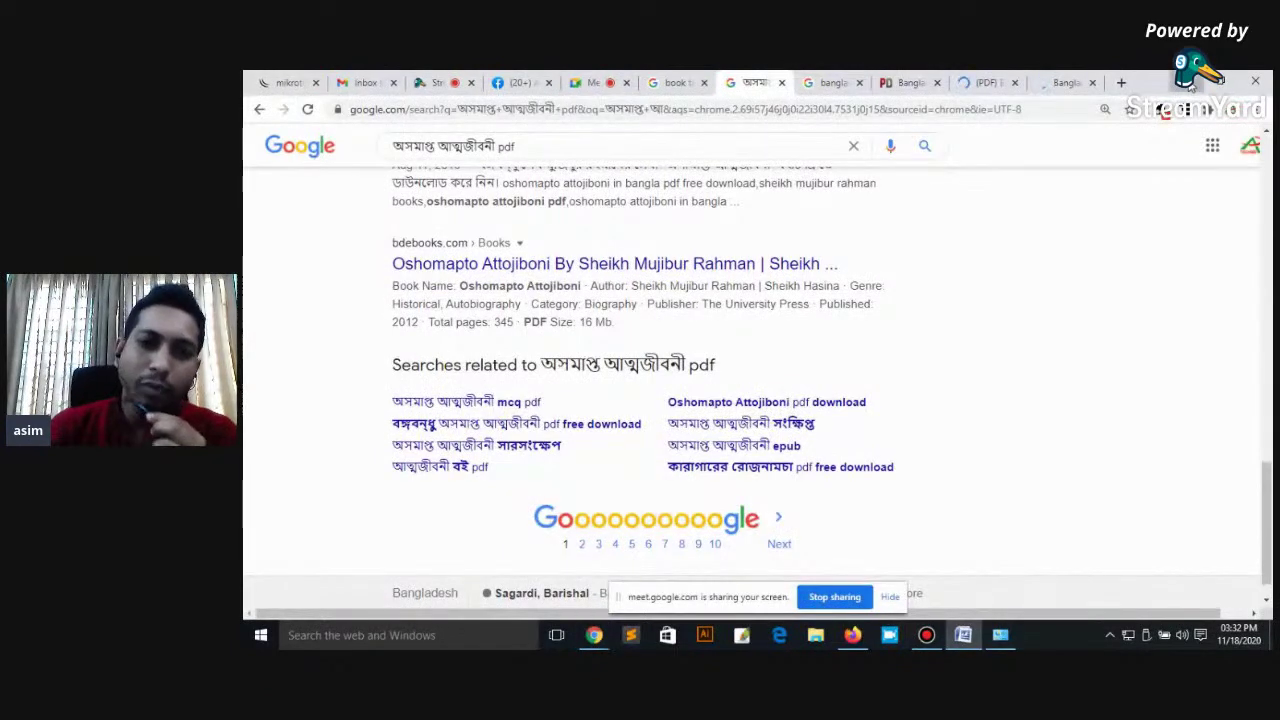
click(963, 635)
scroll(724, 390, up, 5)
scroll(724, 390, up, 3)
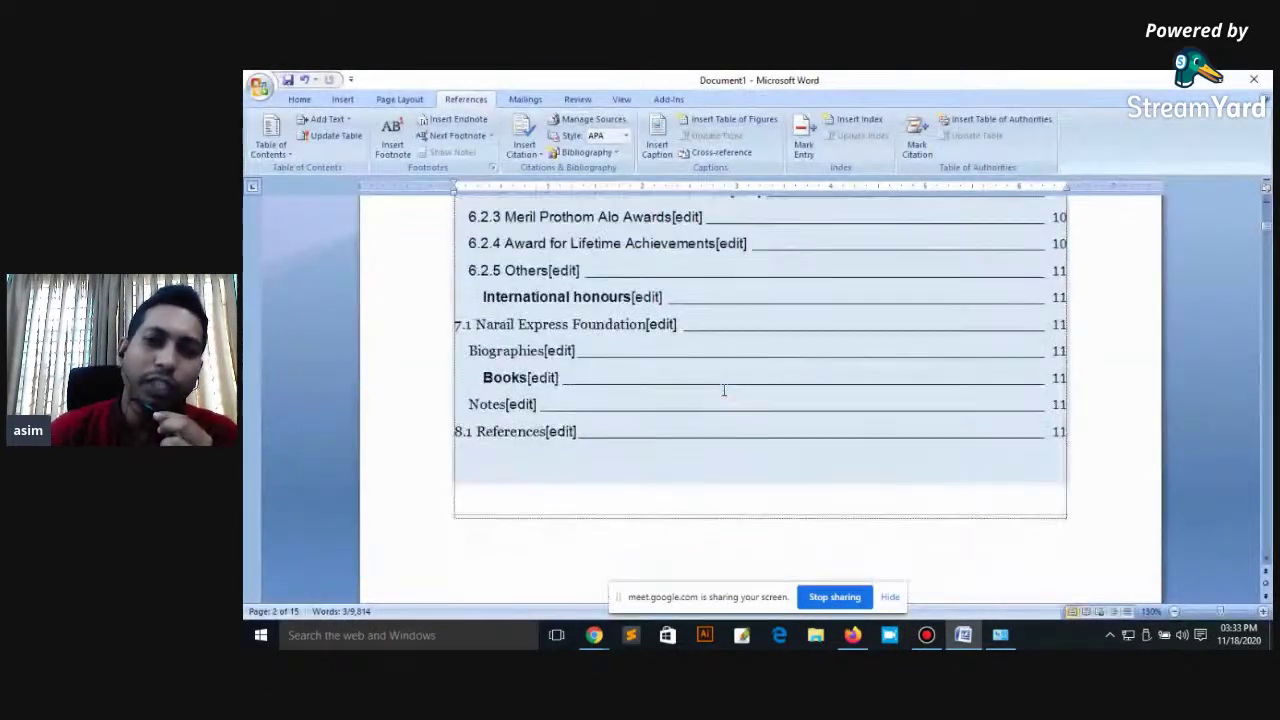
scroll(724, 395, up, 5)
scroll(724, 395, up, 2)
scroll(724, 395, up, 3)
scroll(730, 405, down, 7)
scroll(738, 410, down, 5)
scroll(738, 405, down, 5)
scroll(738, 400, down, 1)
scroll(738, 400, down, 4)
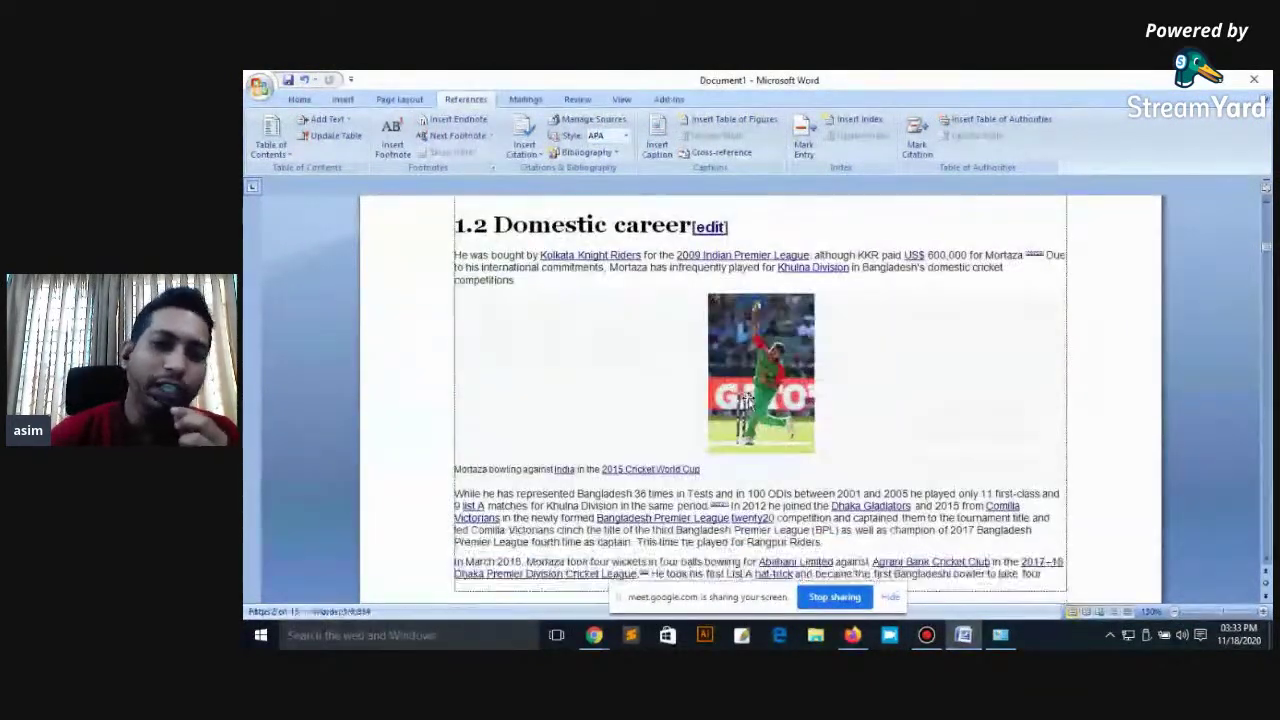
scroll(700, 398, down, 2)
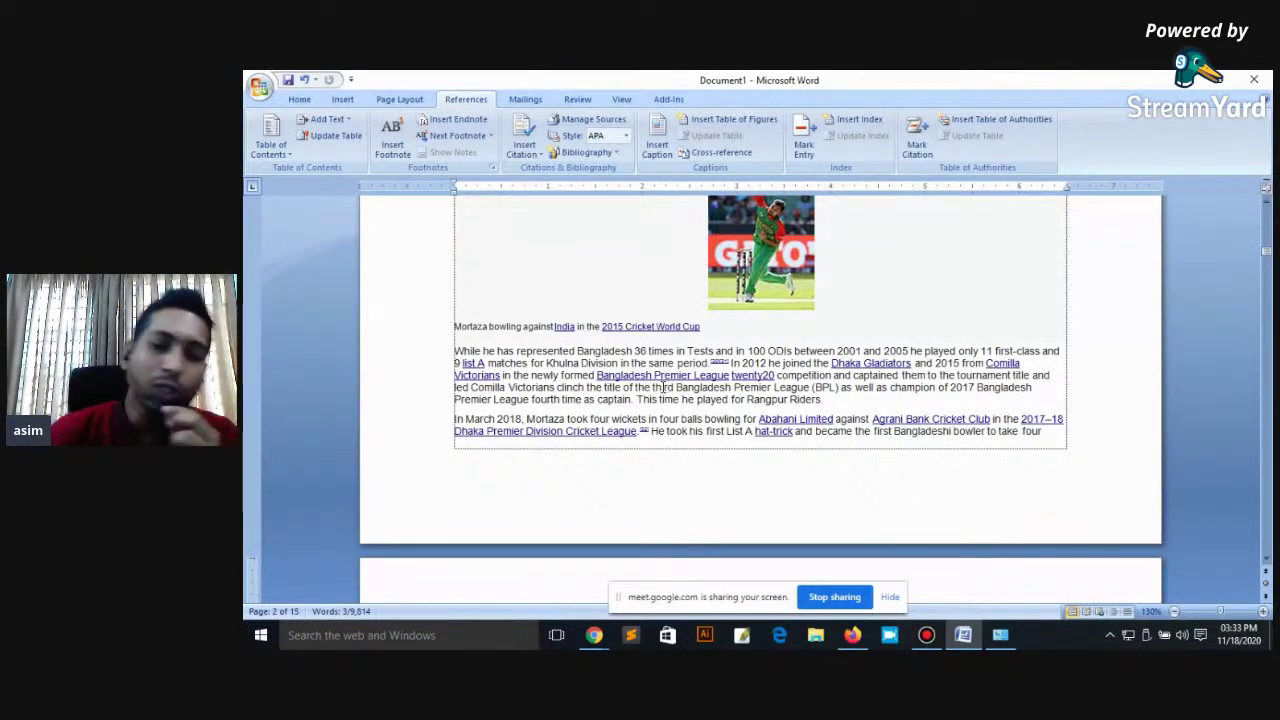
scroll(697, 385, up, 4)
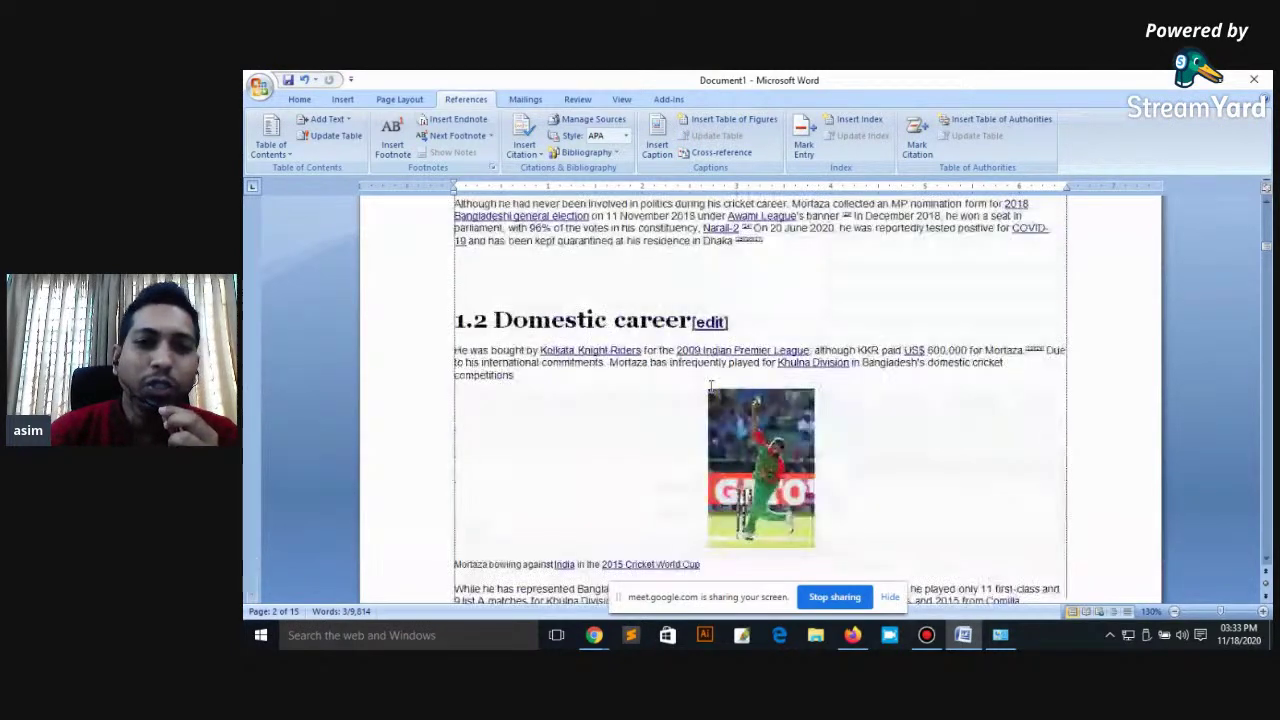
scroll(700, 386, up, 8)
scroll(710, 387, up, 8)
scroll(719, 388, up, 5)
scroll(722, 390, up, 5)
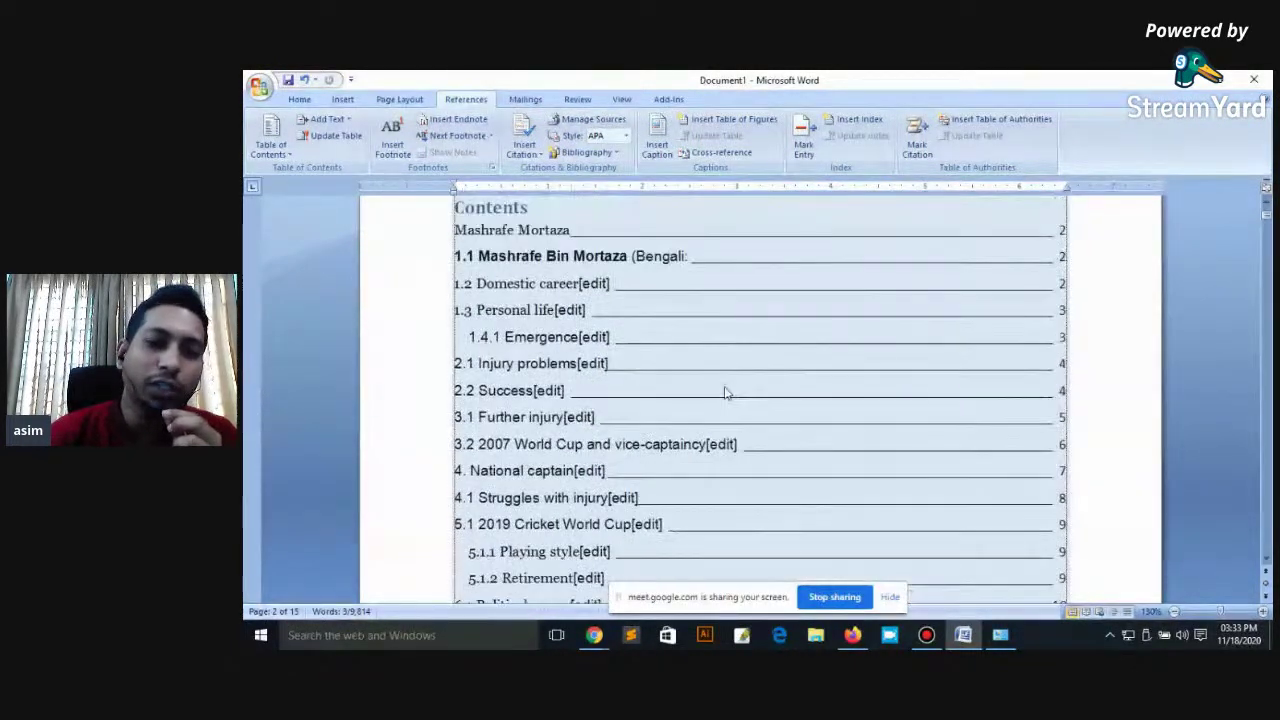
scroll(808, 378, up, 3)
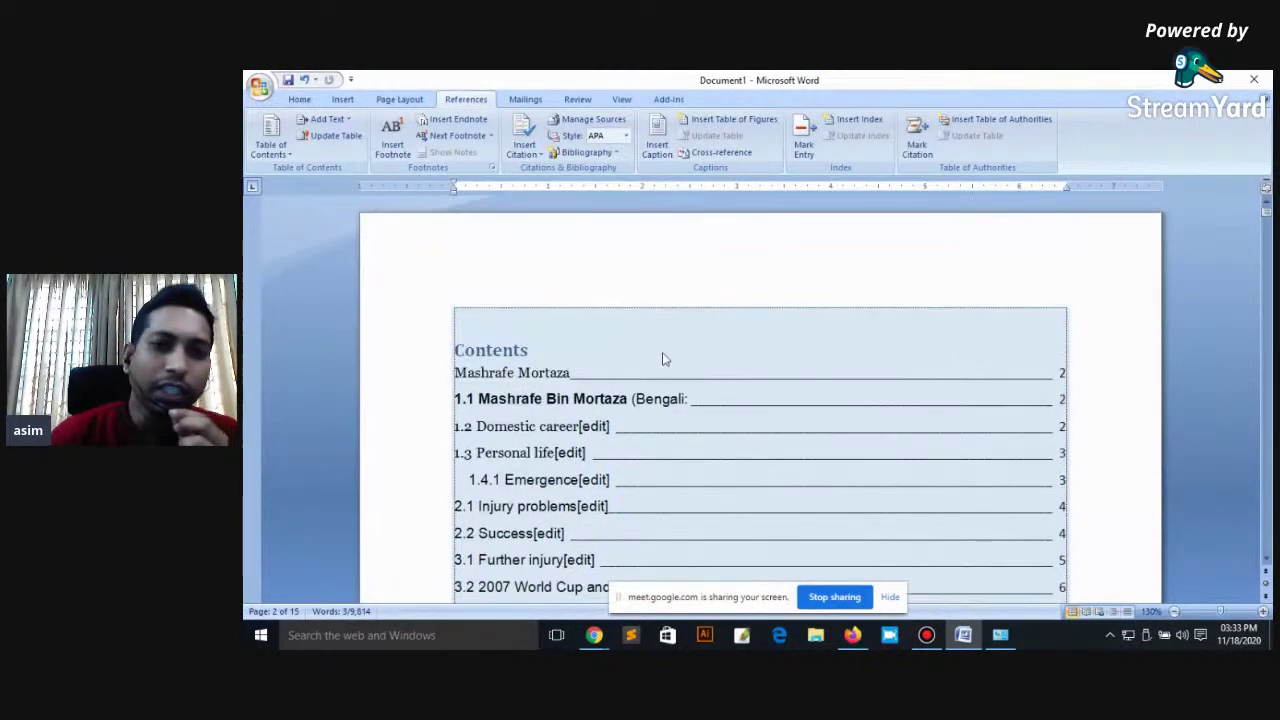
scroll(557, 390, down, 3)
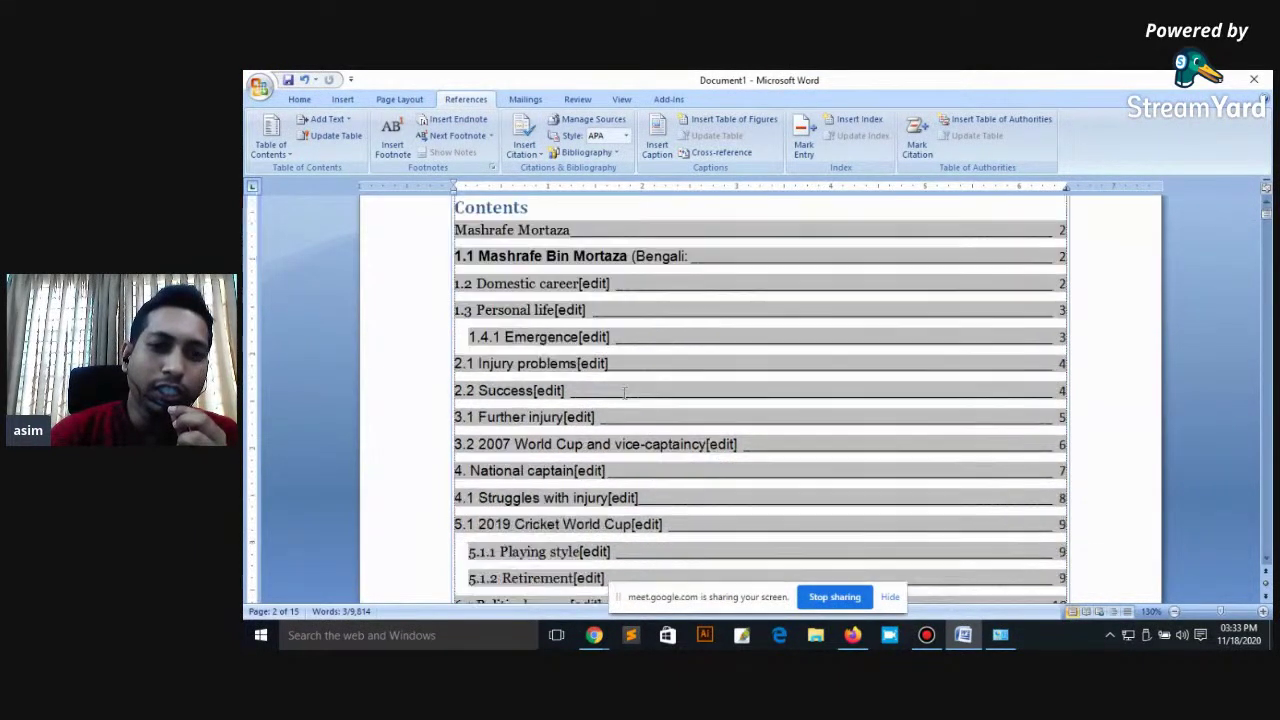
scroll(600, 392, down, 5)
scroll(626, 391, down, 5)
scroll(627, 393, down, 2)
scroll(627, 393, down, 1)
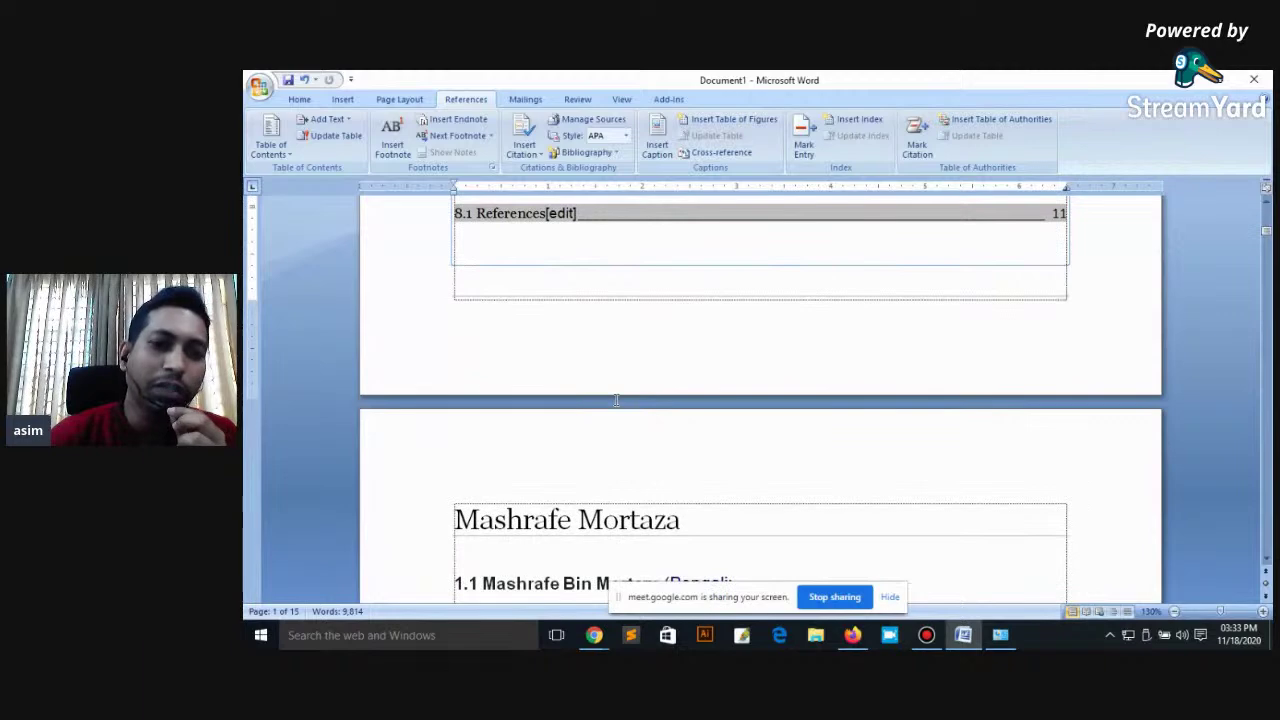
scroll(514, 371, down, 4)
scroll(654, 378, up, 5)
scroll(660, 372, up, 3)
scroll(640, 372, up, 3)
scroll(596, 371, up, 2)
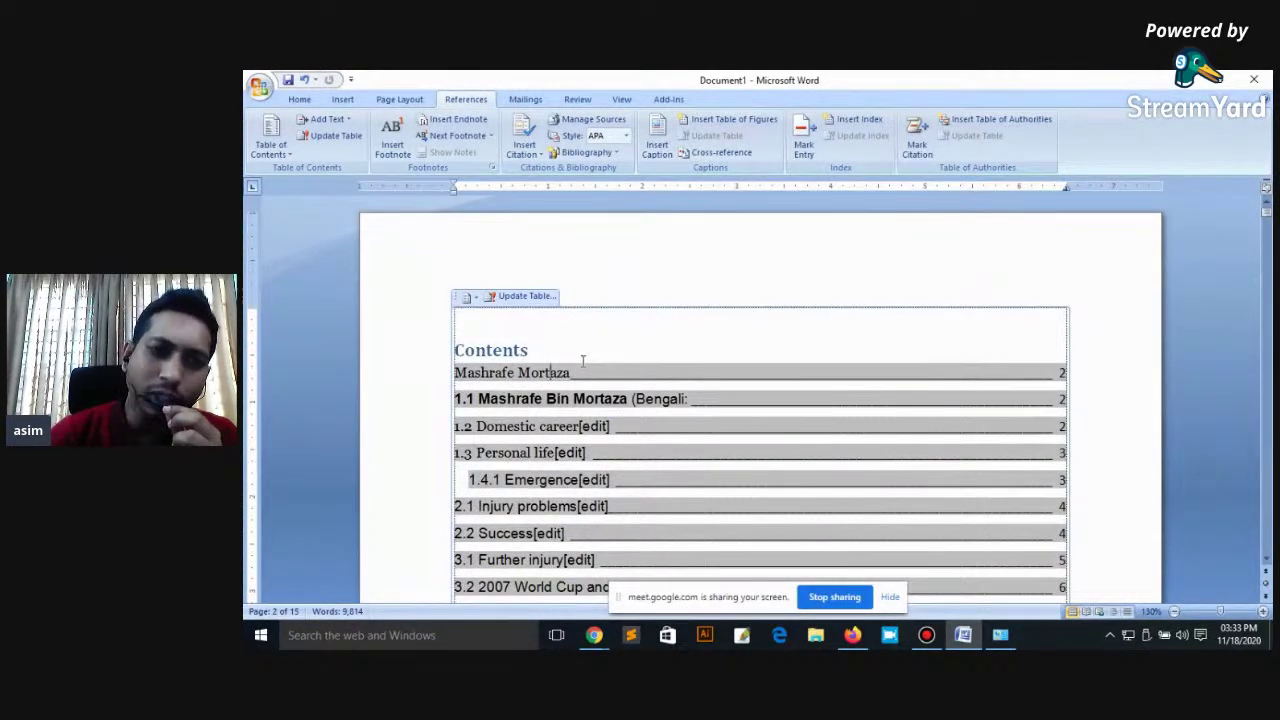
scroll(590, 380, down, 4)
scroll(603, 420, down, 6)
scroll(603, 423, down, 4)
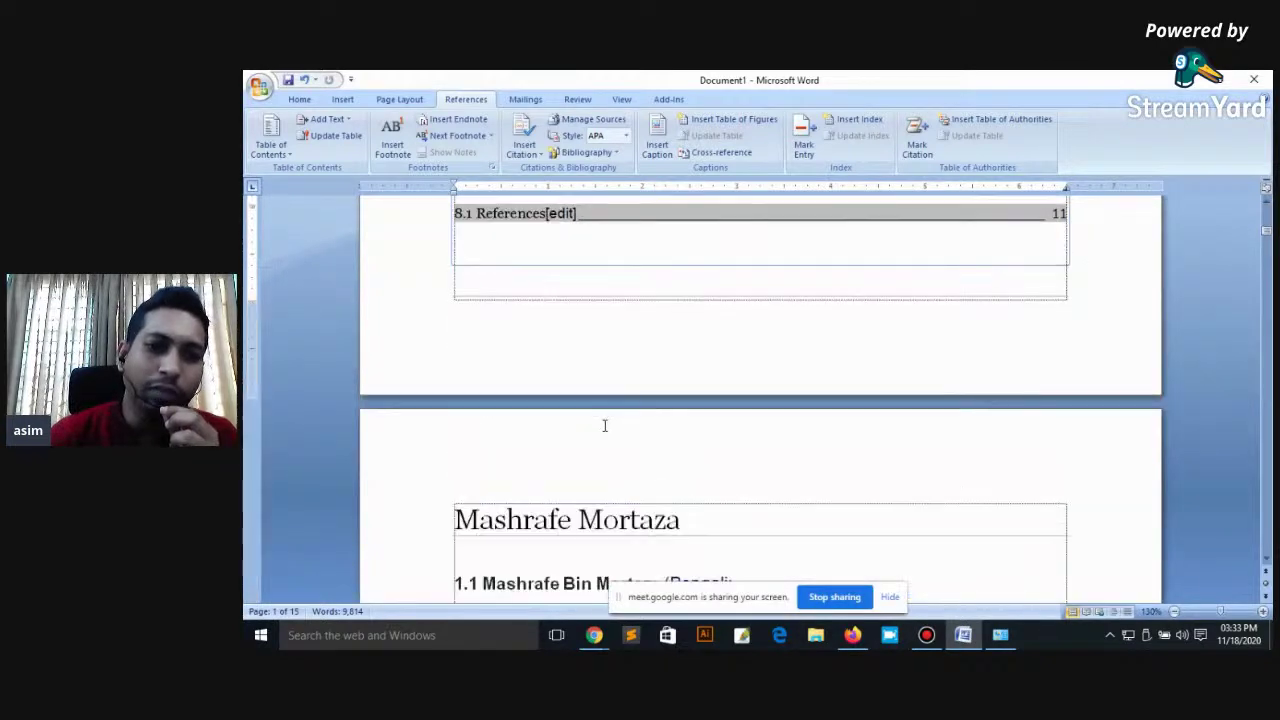
scroll(628, 412, down, 3)
drag(712, 388, 452, 380)
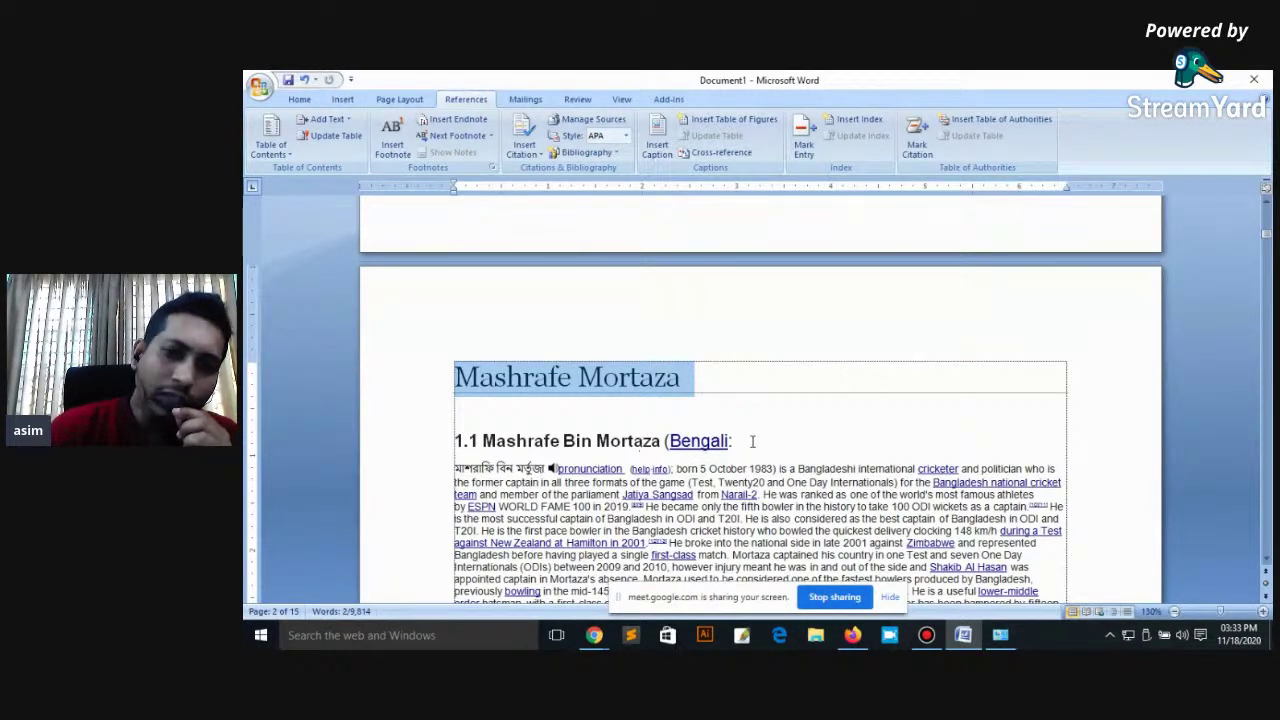
drag(752, 441, 458, 441)
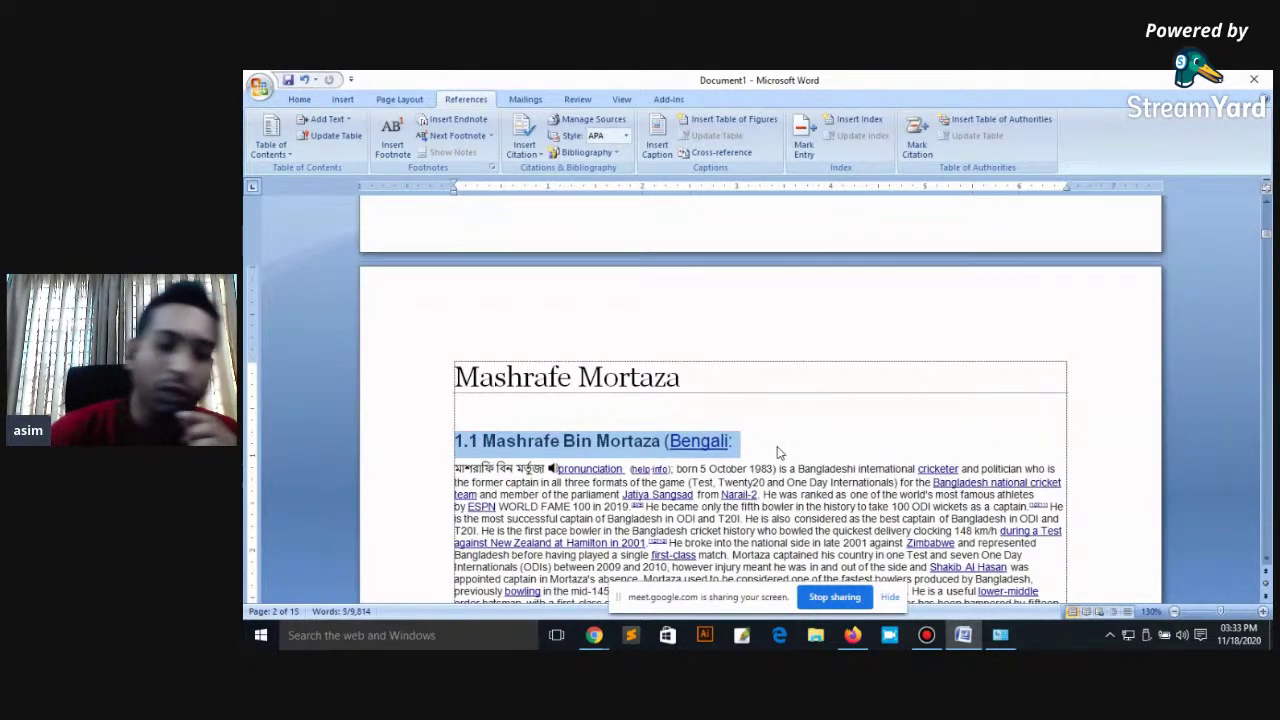
Step: Select and deselect the 1.1 heading and the start of its first paragraph
scroll(775, 452, down, 2)
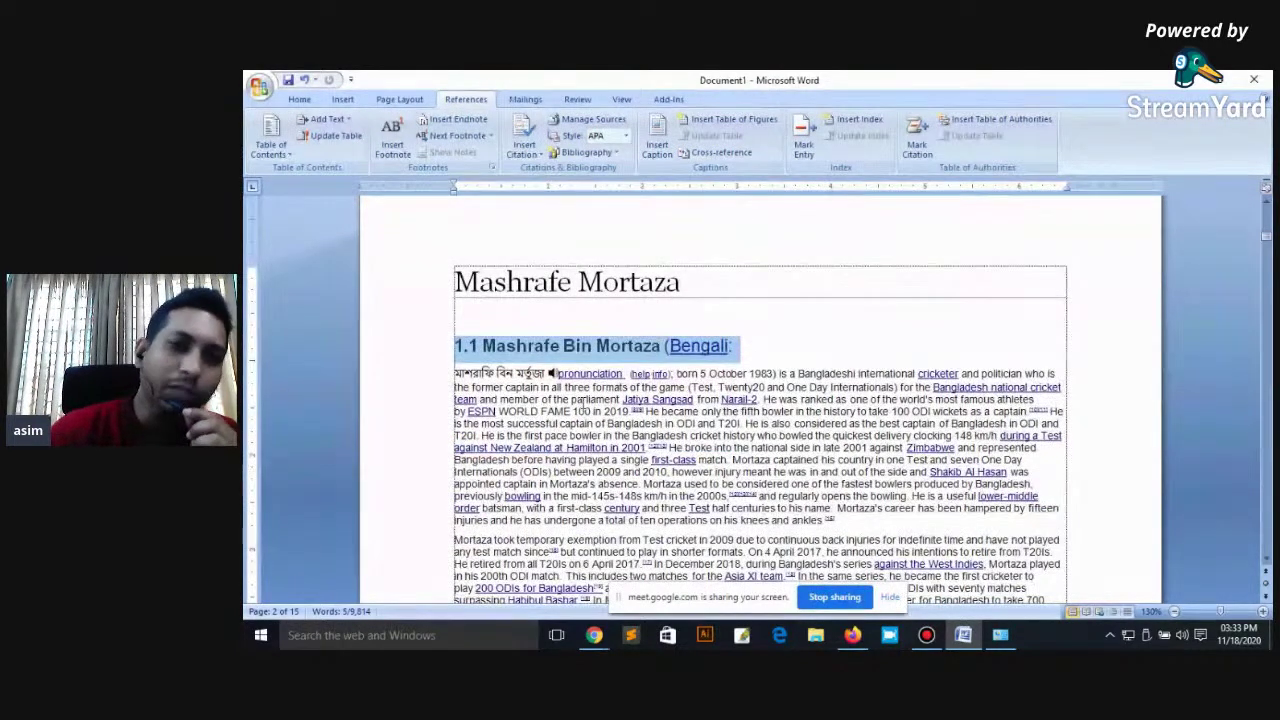
click(760, 348)
drag(451, 345, 735, 345)
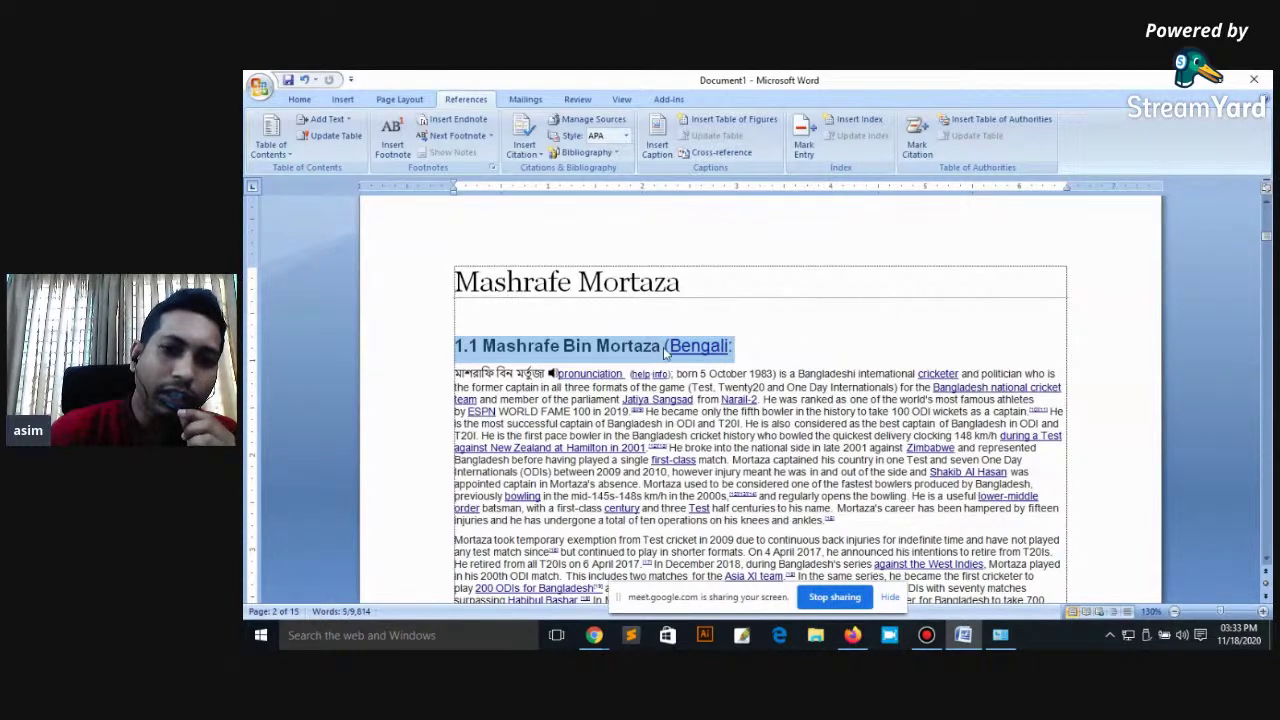
click(734, 356)
mouse_move(456, 345)
mouse_down()
mouse_move(726, 387)
mouse_move(536, 372)
mouse_up()
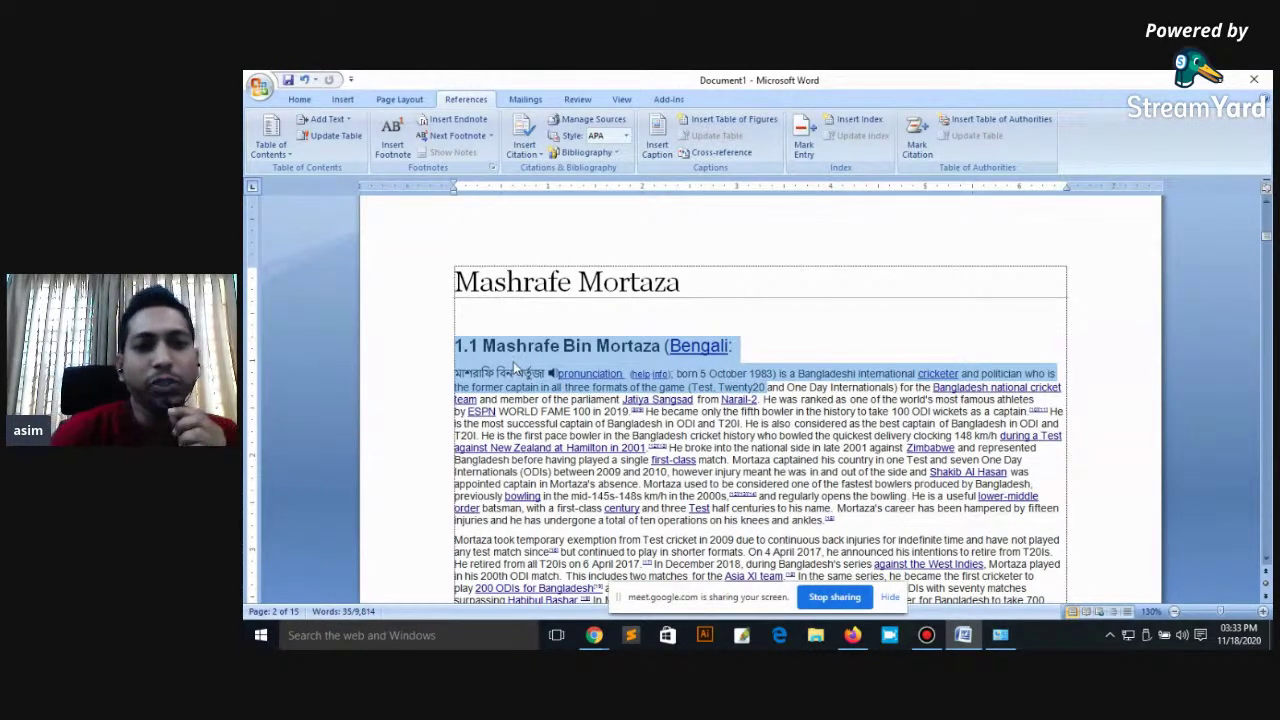
scroll(637, 411, up, 3)
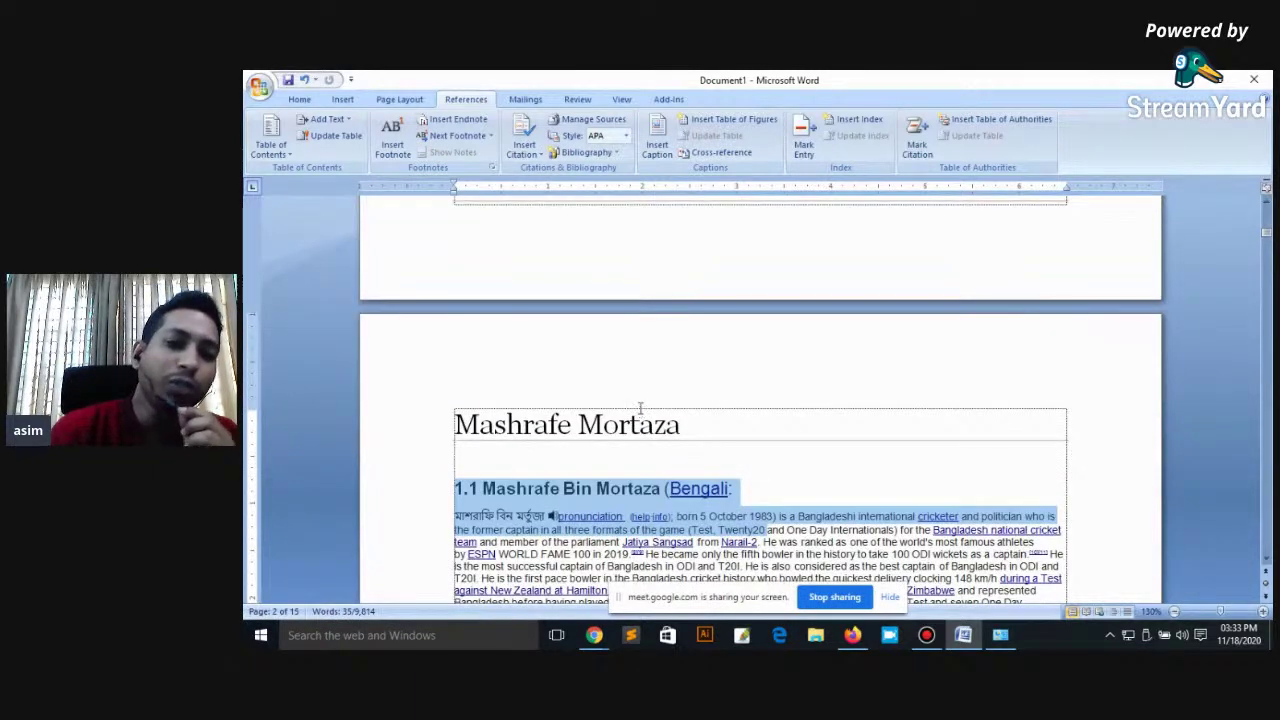
scroll(636, 450, down, 2)
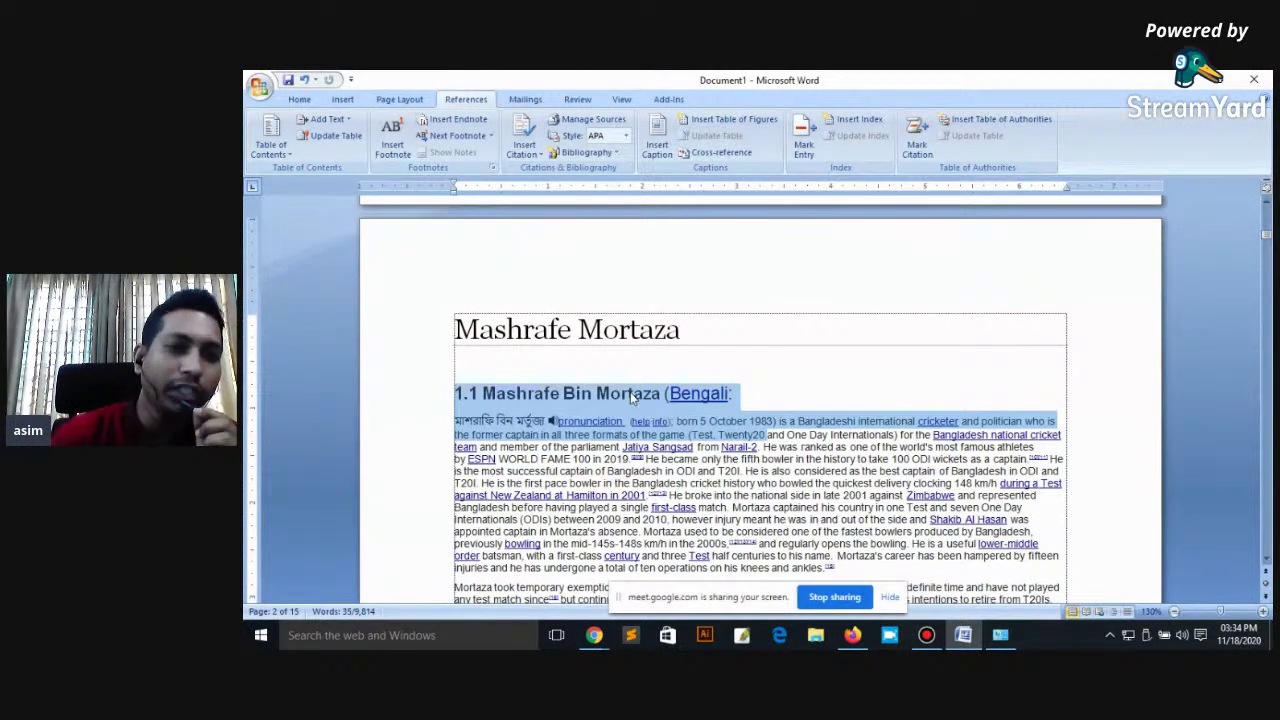
click(713, 410)
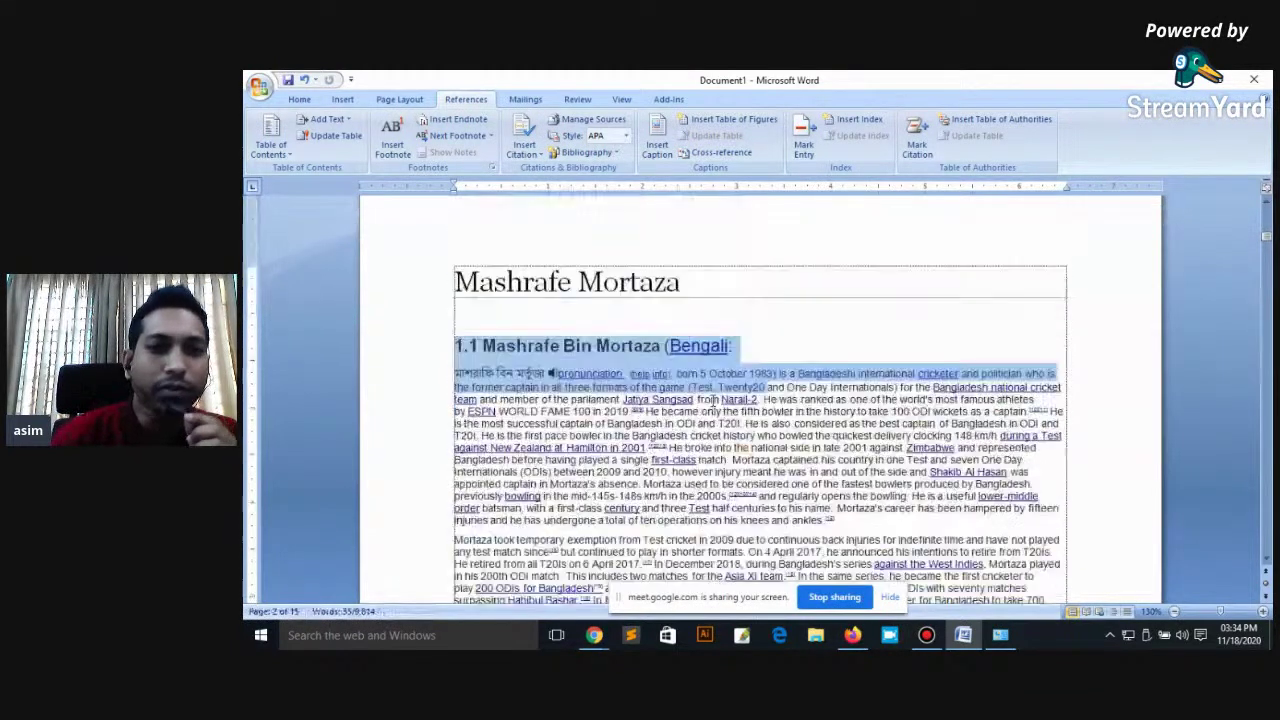
Step: Follow the '1.1 Mashrafe Bin Mortaza' contents link and select the heading's 1.1 number
scroll(530, 320, up, 5)
scroll(530, 320, up, 2)
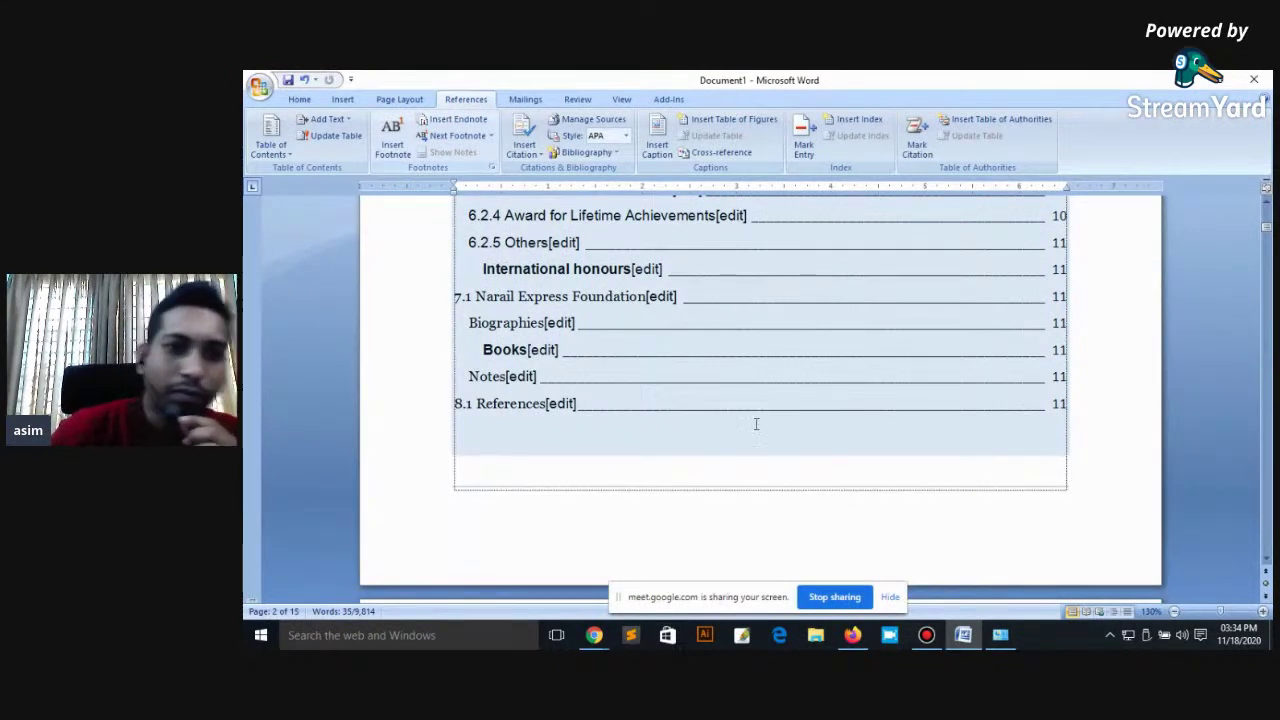
scroll(755, 425, up, 3)
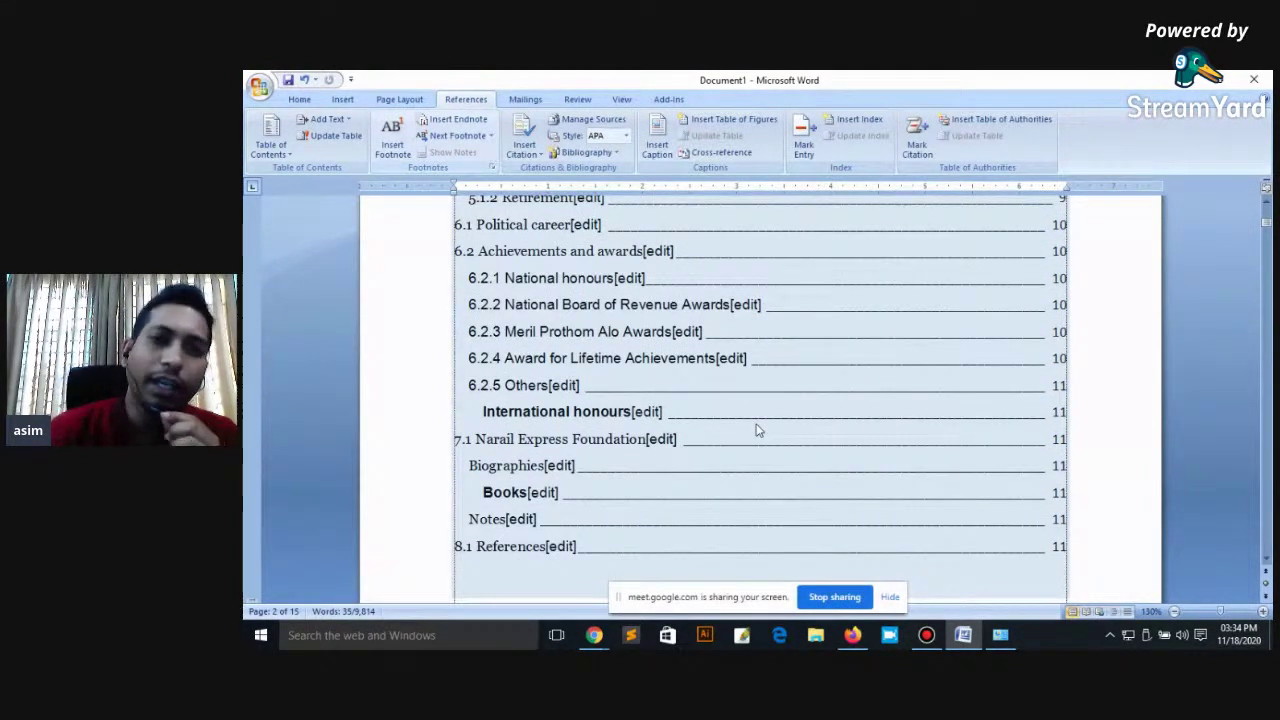
ctrl+click(660, 450)
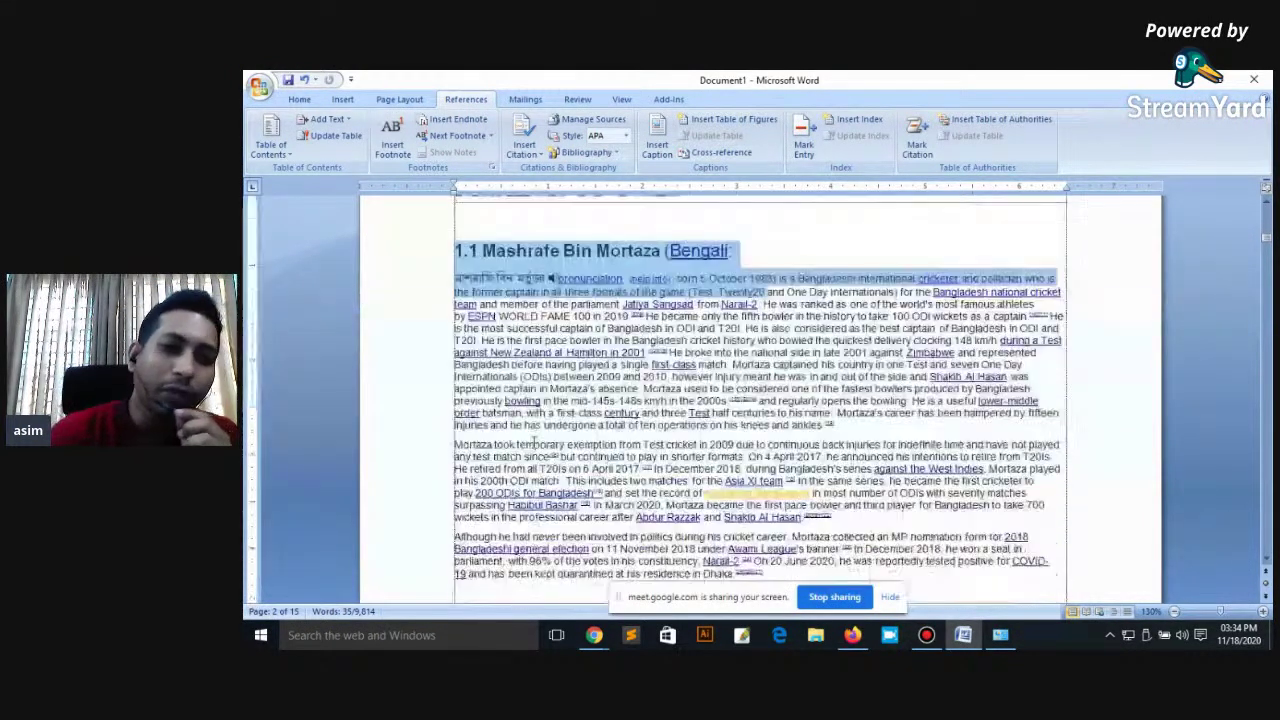
drag(479, 251, 456, 249)
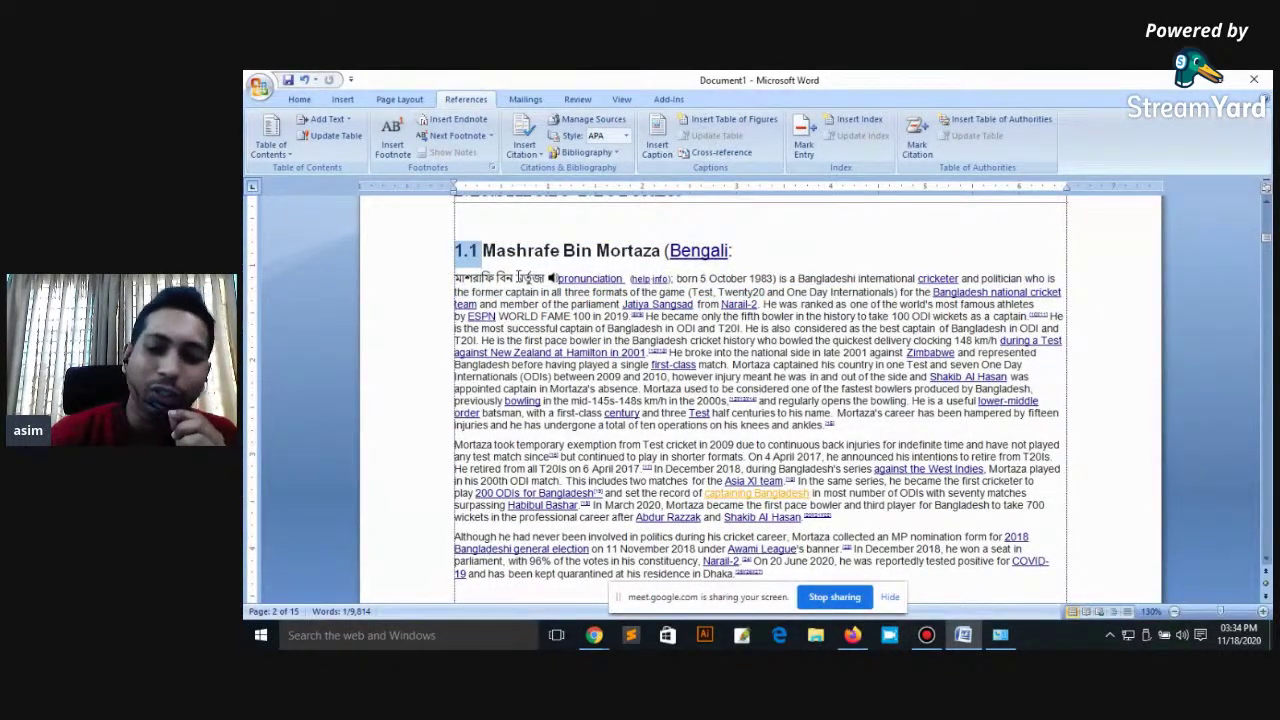
Step: Delete the 1.1 and 1.2 numbers from the Mashrafe Bin Mortaza and Domestic career headings
key(Delete)
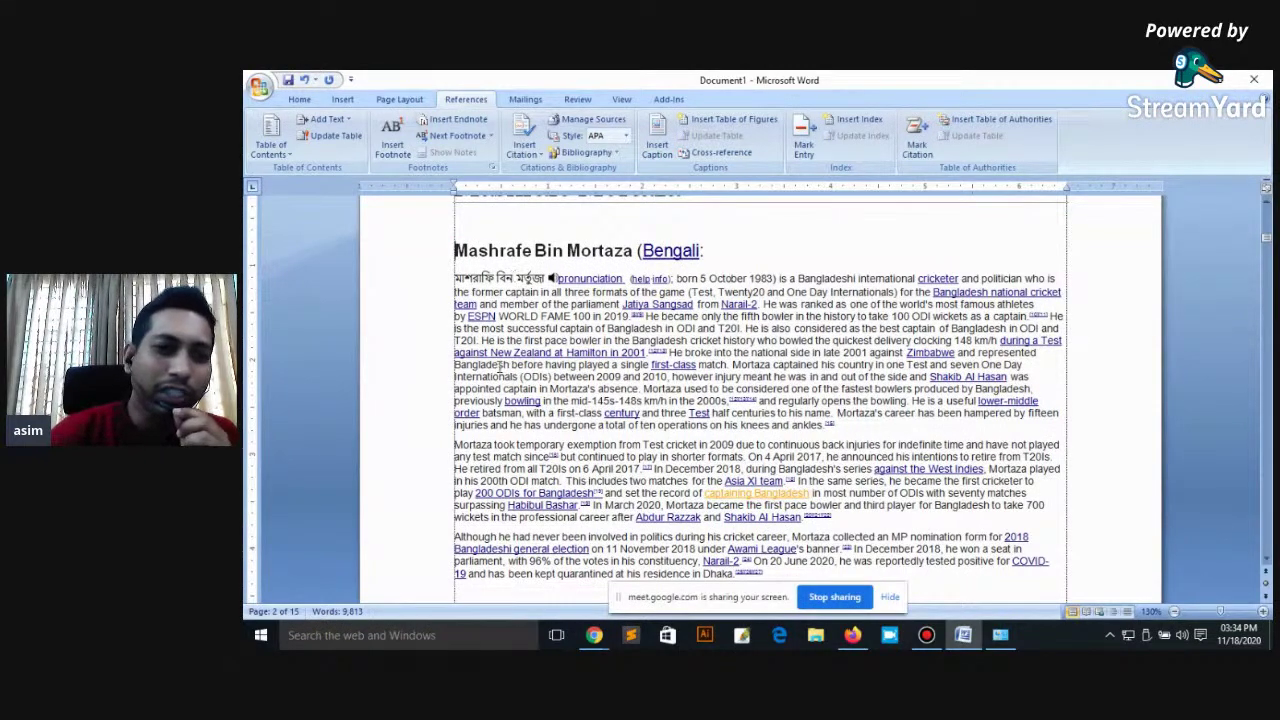
scroll(500, 366, down, 5)
drag(492, 368, 452, 378)
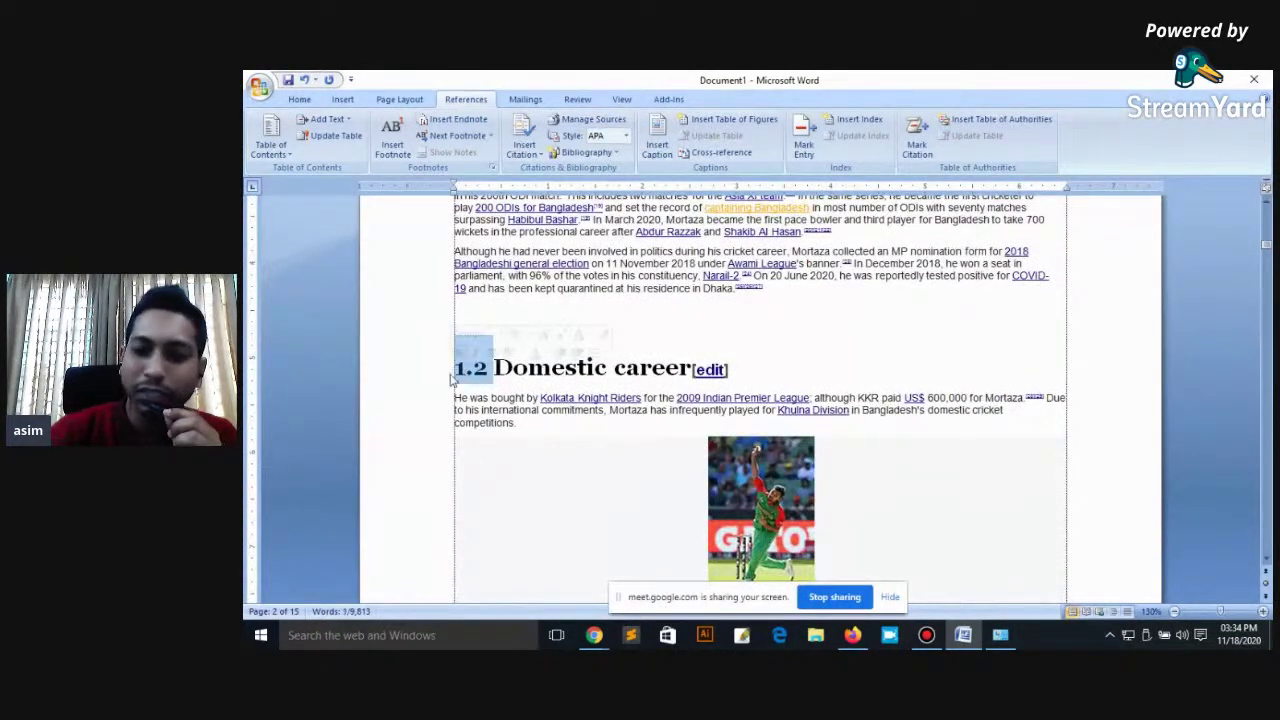
key(Delete)
Step: Update the entire table of contents so it reflects the renumbered headings
scroll(467, 372, up, 5)
scroll(595, 350, up, 5)
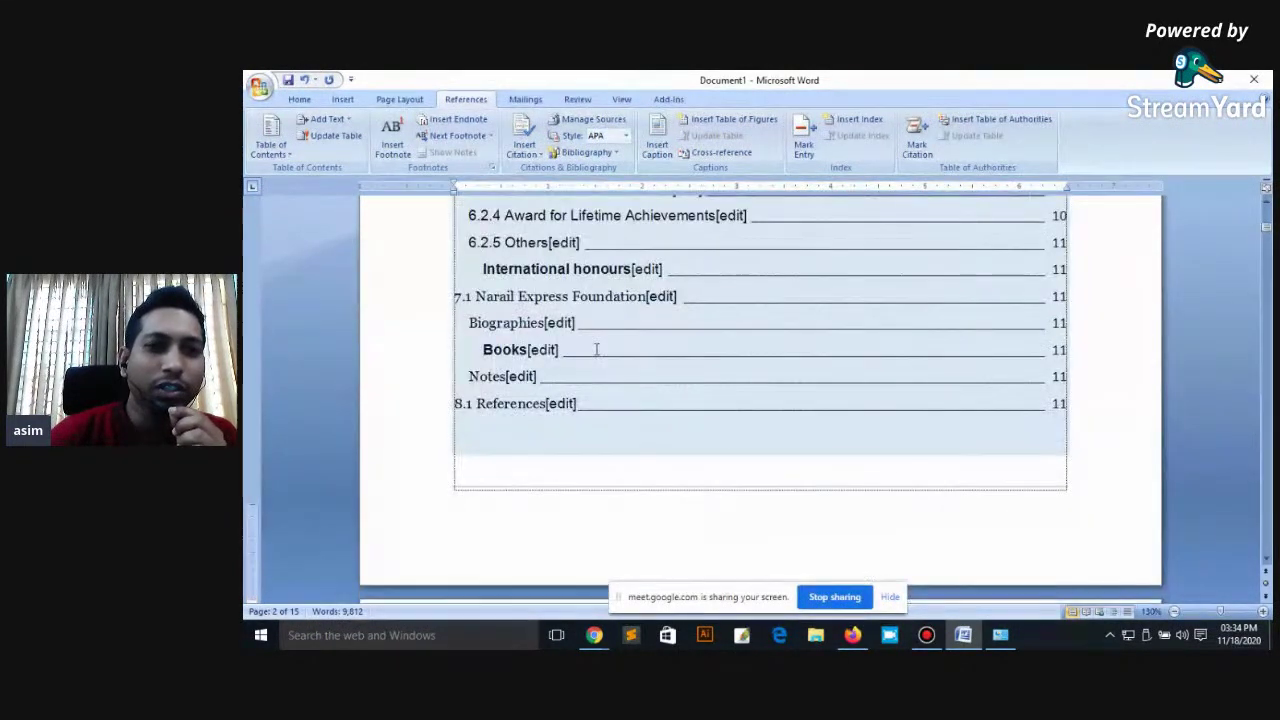
scroll(631, 367, up, 5)
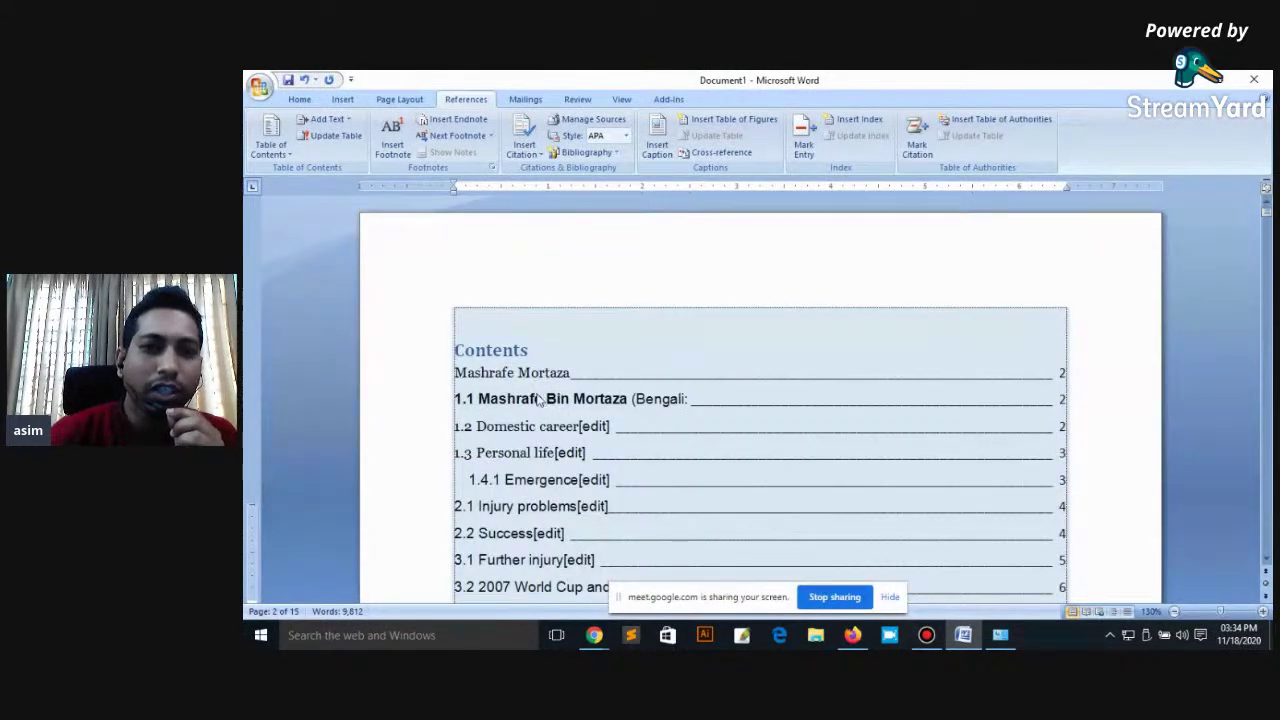
click(541, 399)
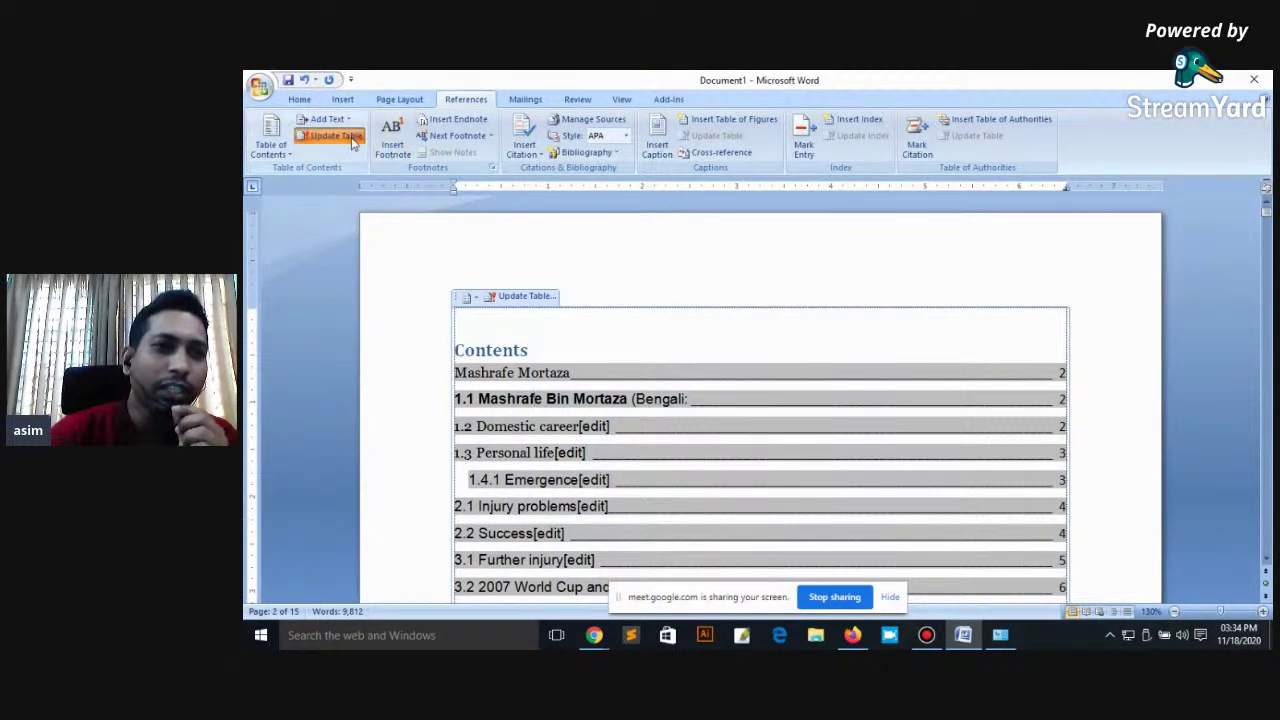
click(325, 135)
click(614, 277)
click(678, 297)
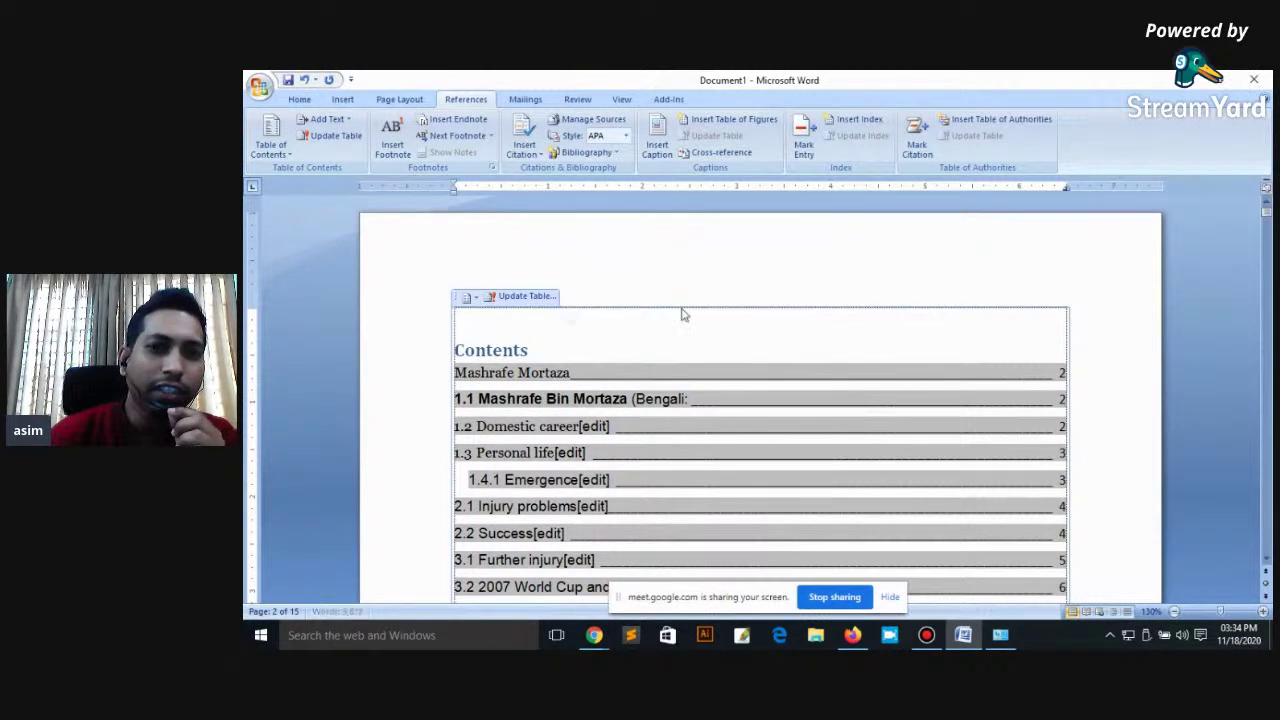
scroll(480, 320, down, 2)
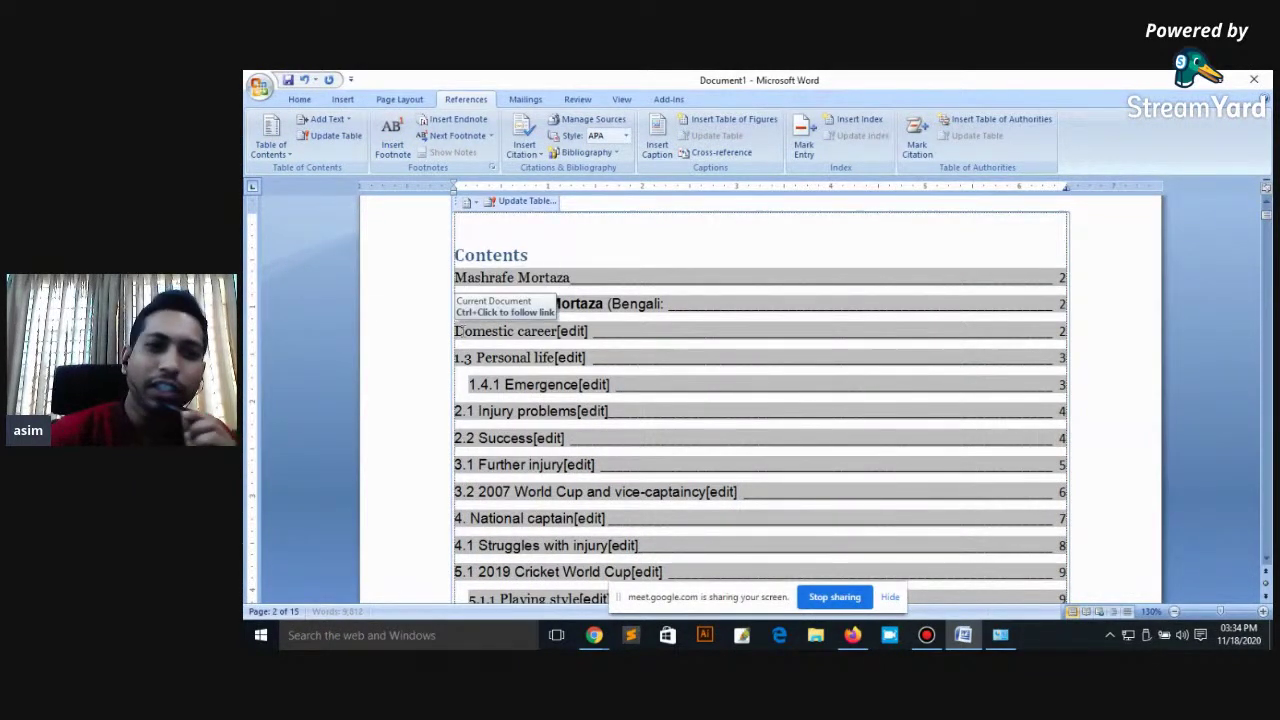
scroll(459, 296, down, 1)
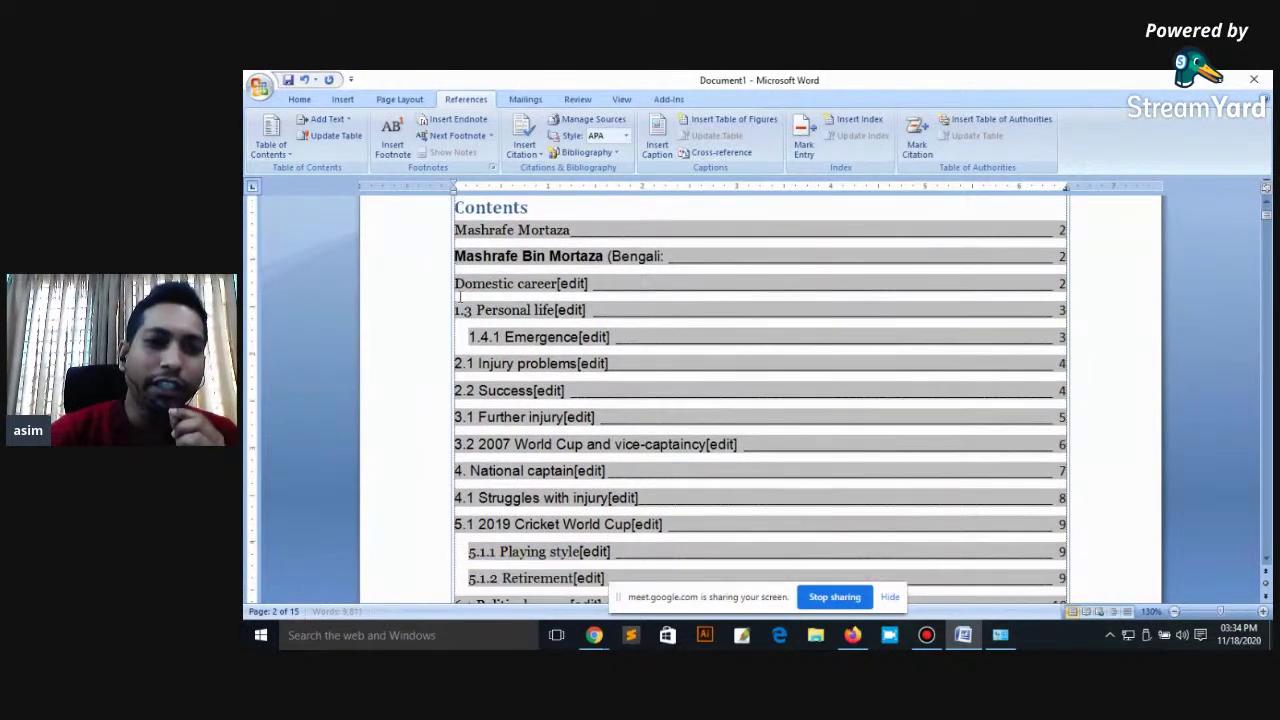
scroll(586, 353, down, 9)
scroll(520, 330, down, 6)
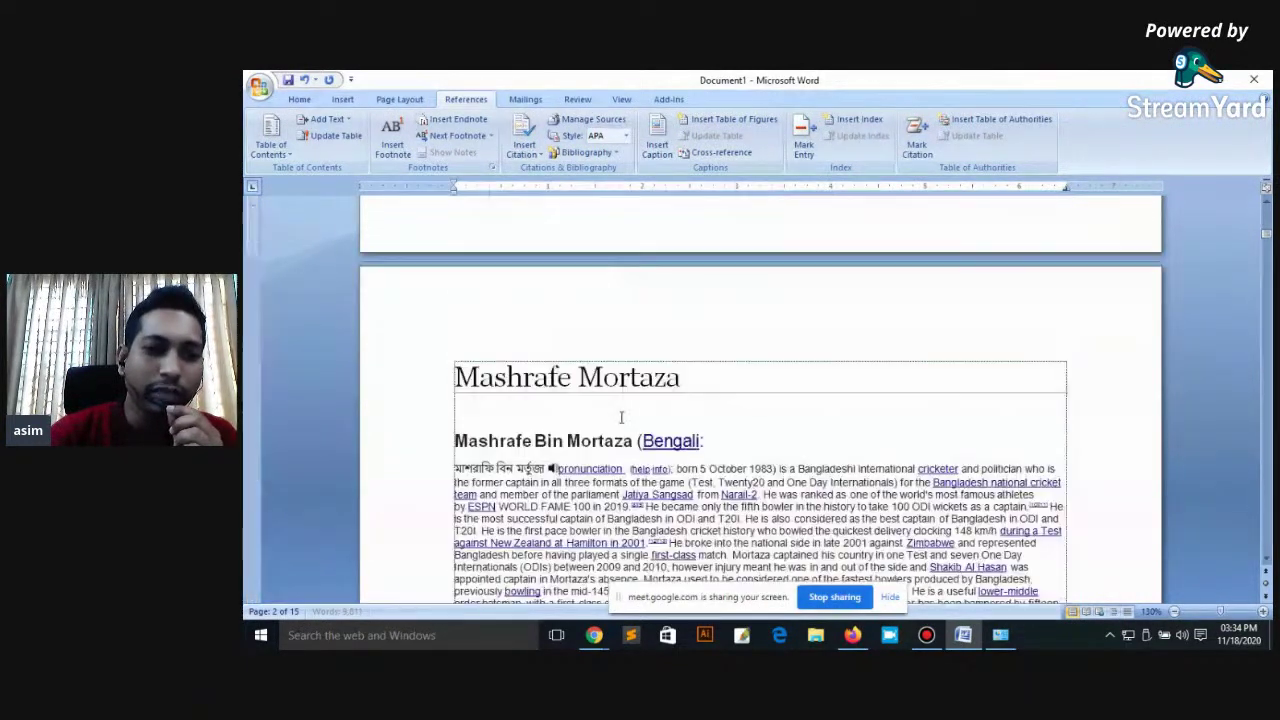
scroll(459, 307, down, 3)
scroll(459, 310, down, 8)
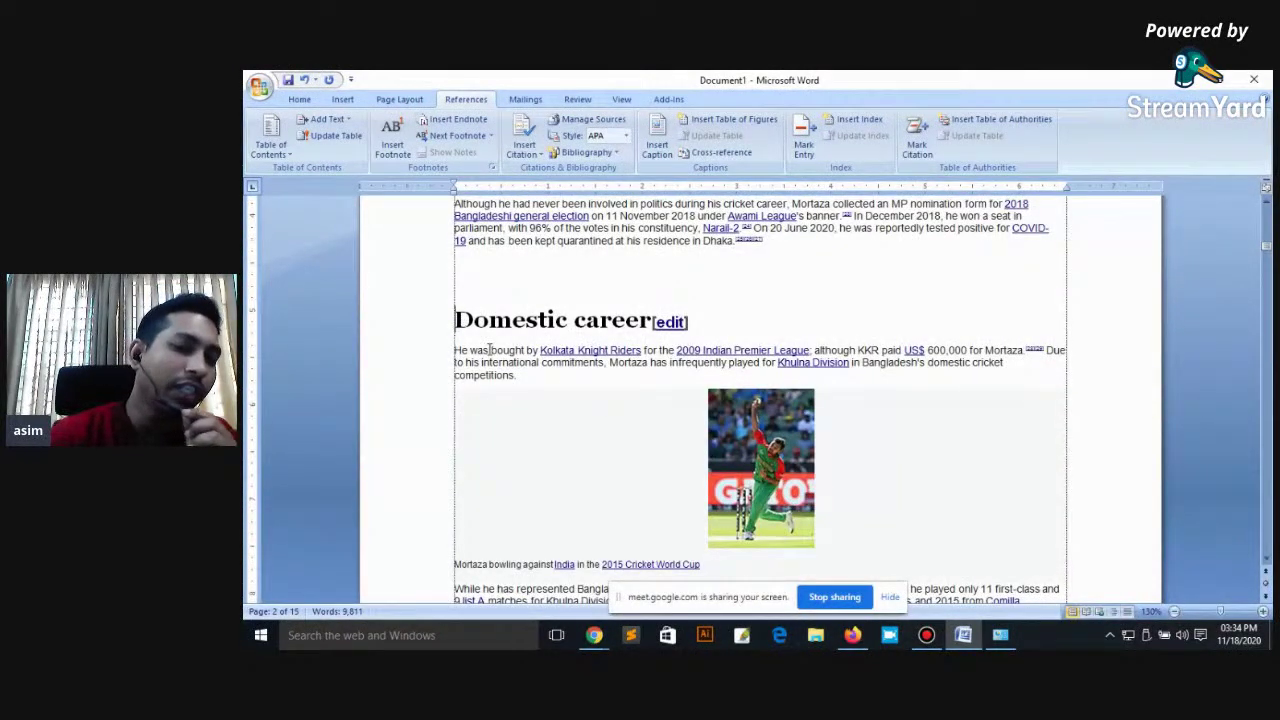
triple_click(680, 325)
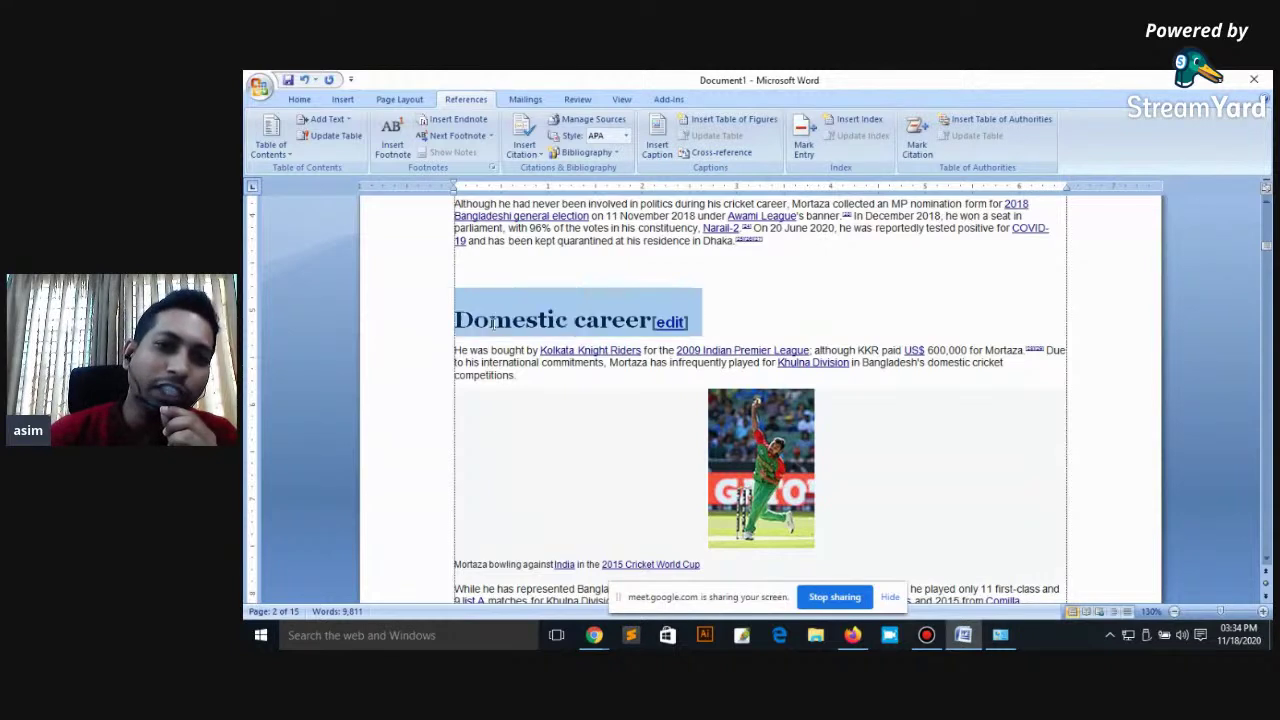
click(338, 124)
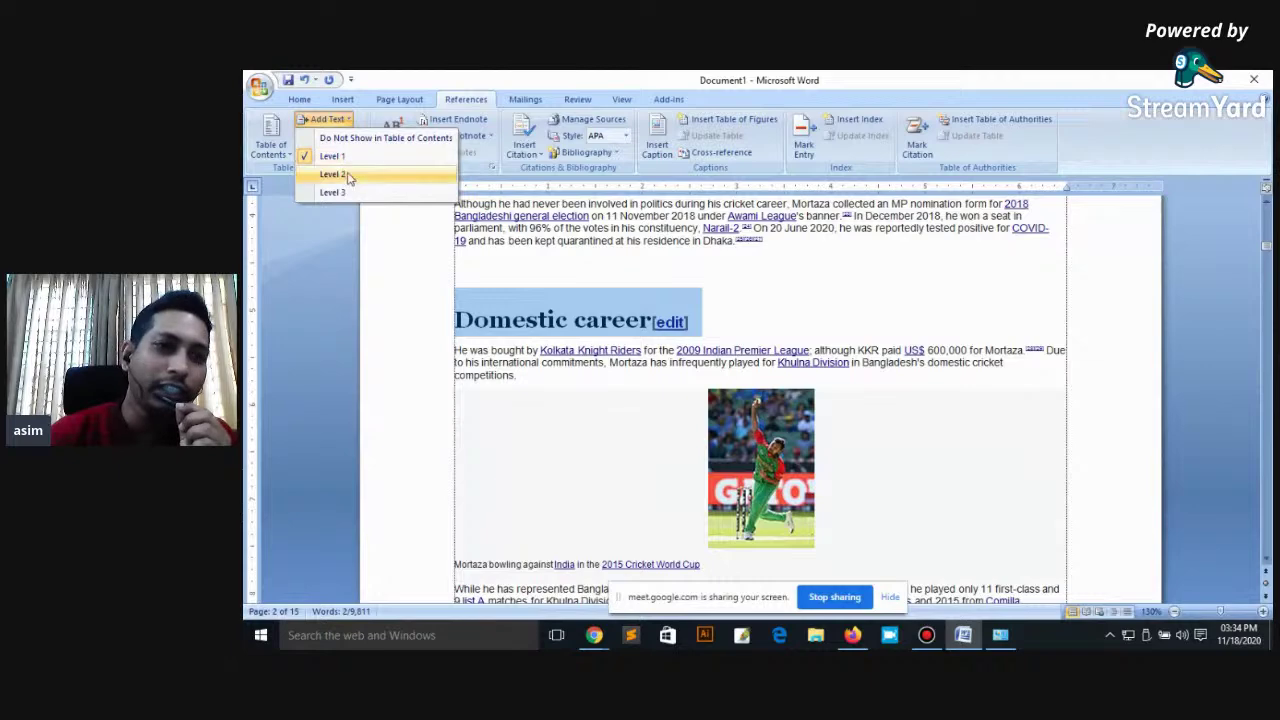
click(477, 340)
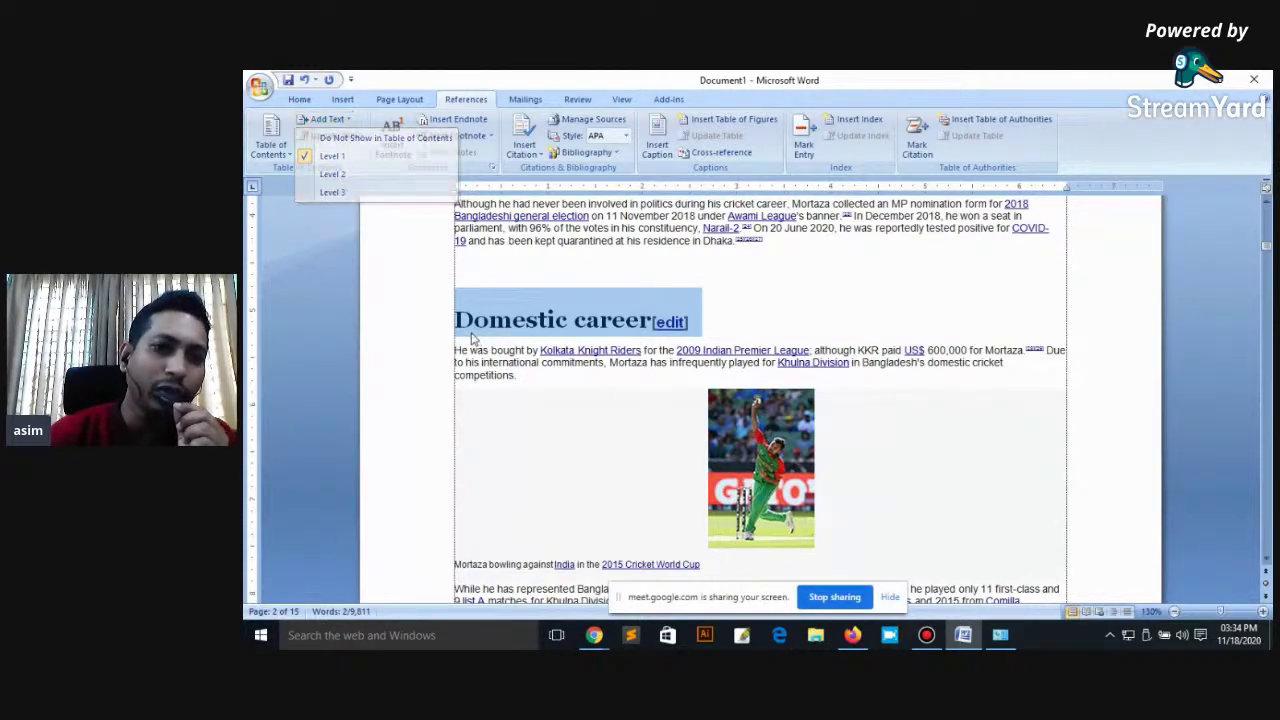
click(517, 342)
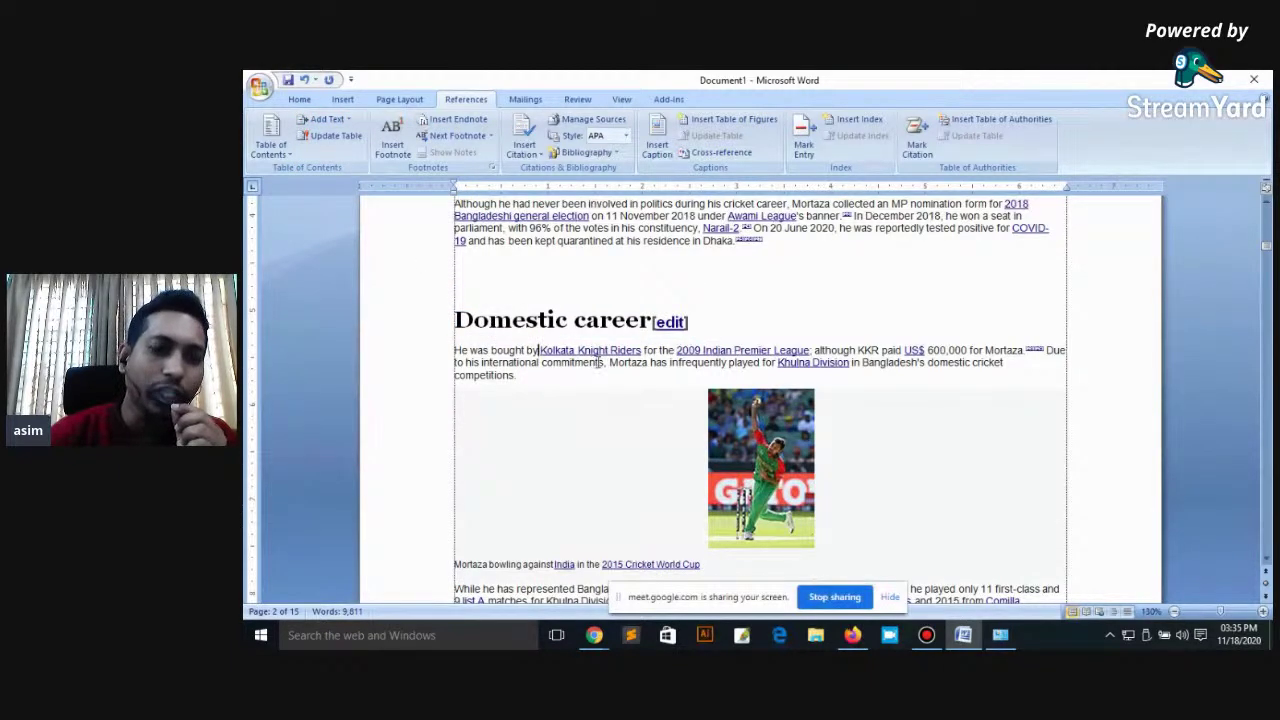
scroll(600, 365, up, 10)
scroll(590, 368, up, 5)
scroll(570, 372, up, 5)
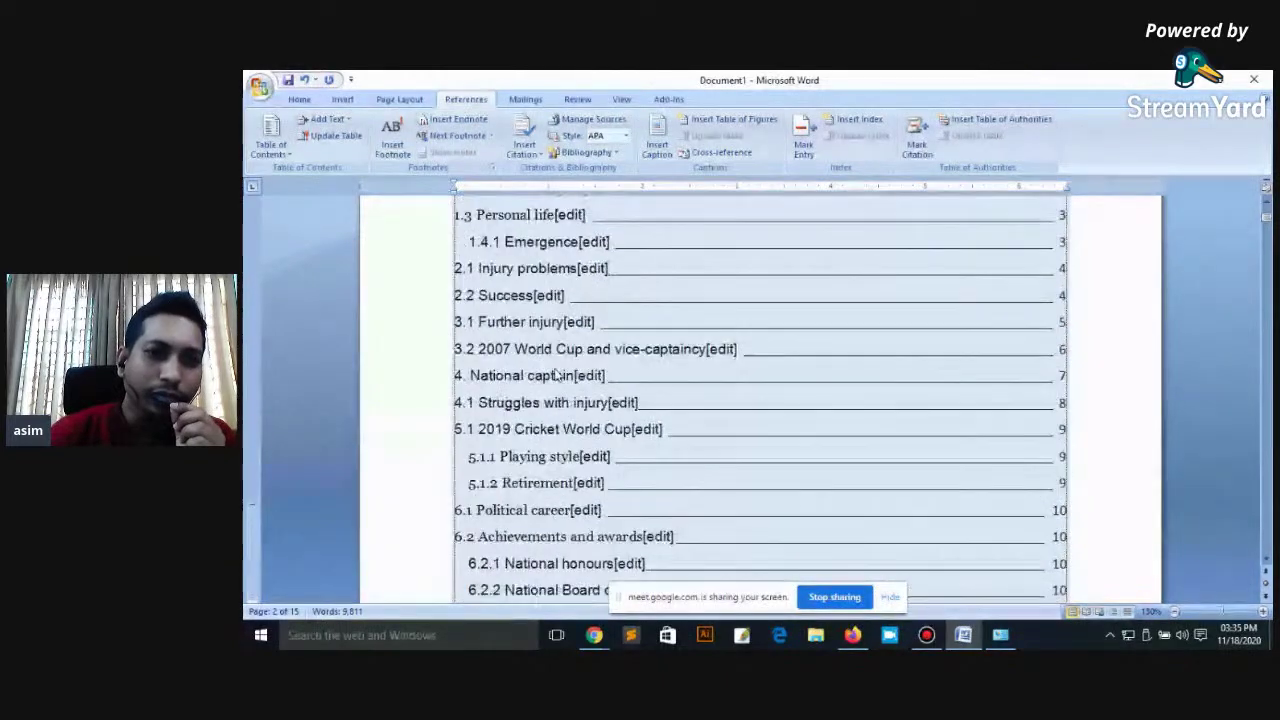
scroll(556, 373, up, 1)
scroll(540, 395, down, 2)
scroll(538, 393, down, 1)
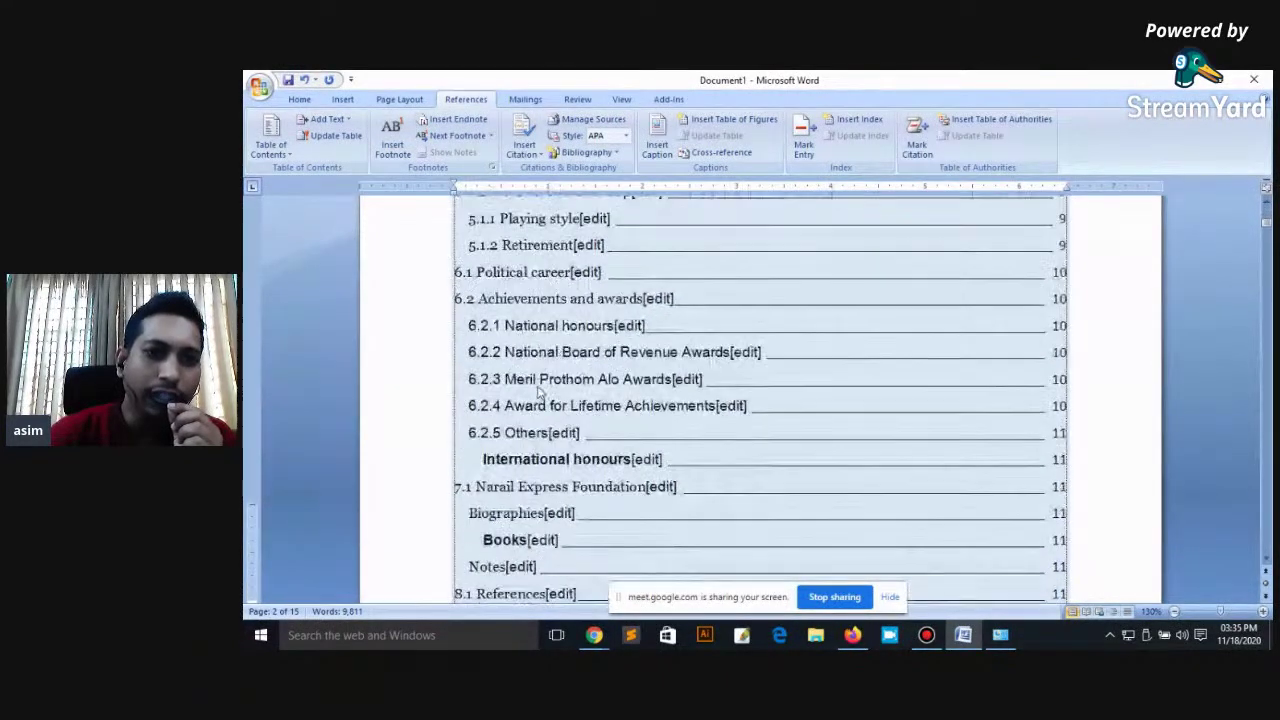
click(528, 298)
drag(677, 302, 453, 300)
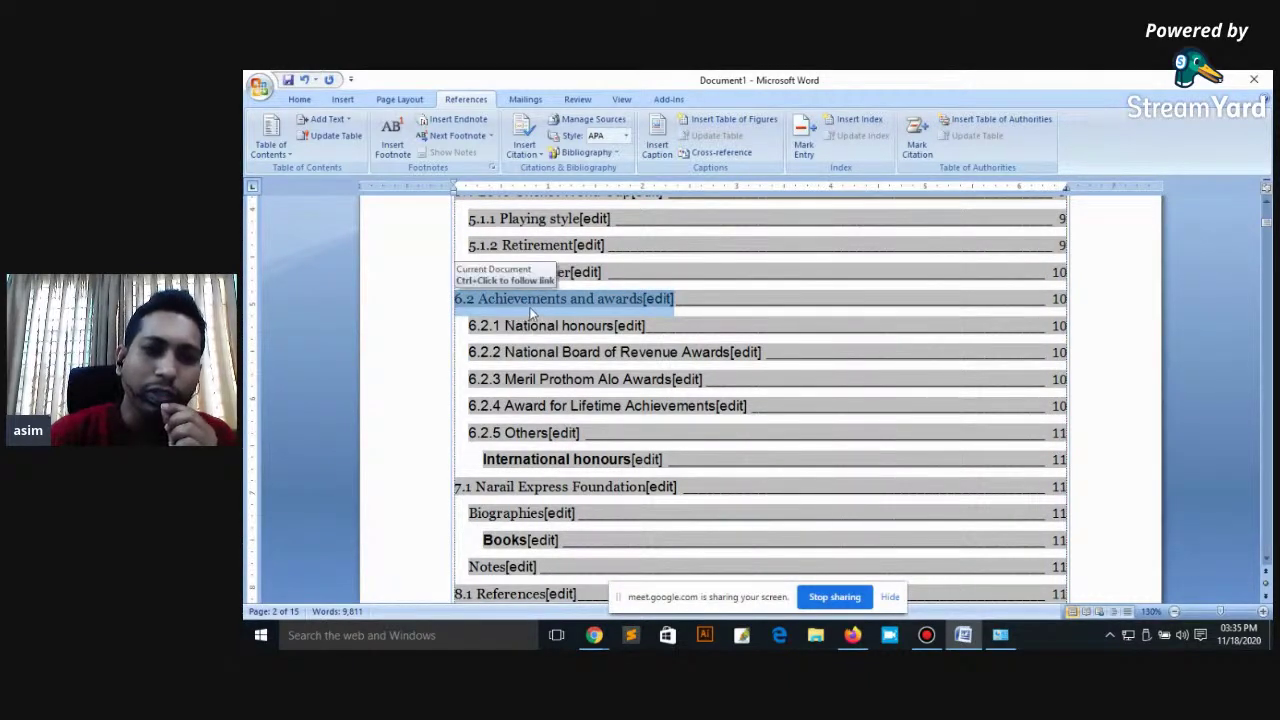
click(497, 326)
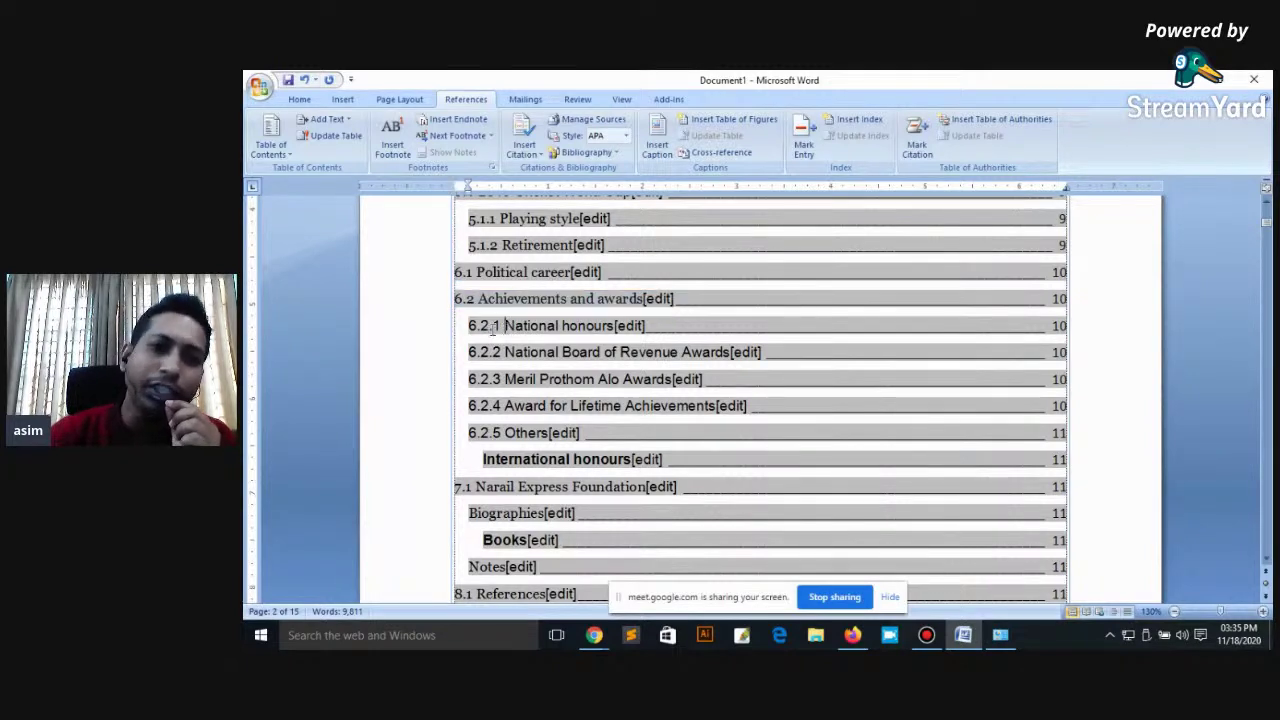
drag(469, 326, 645, 326)
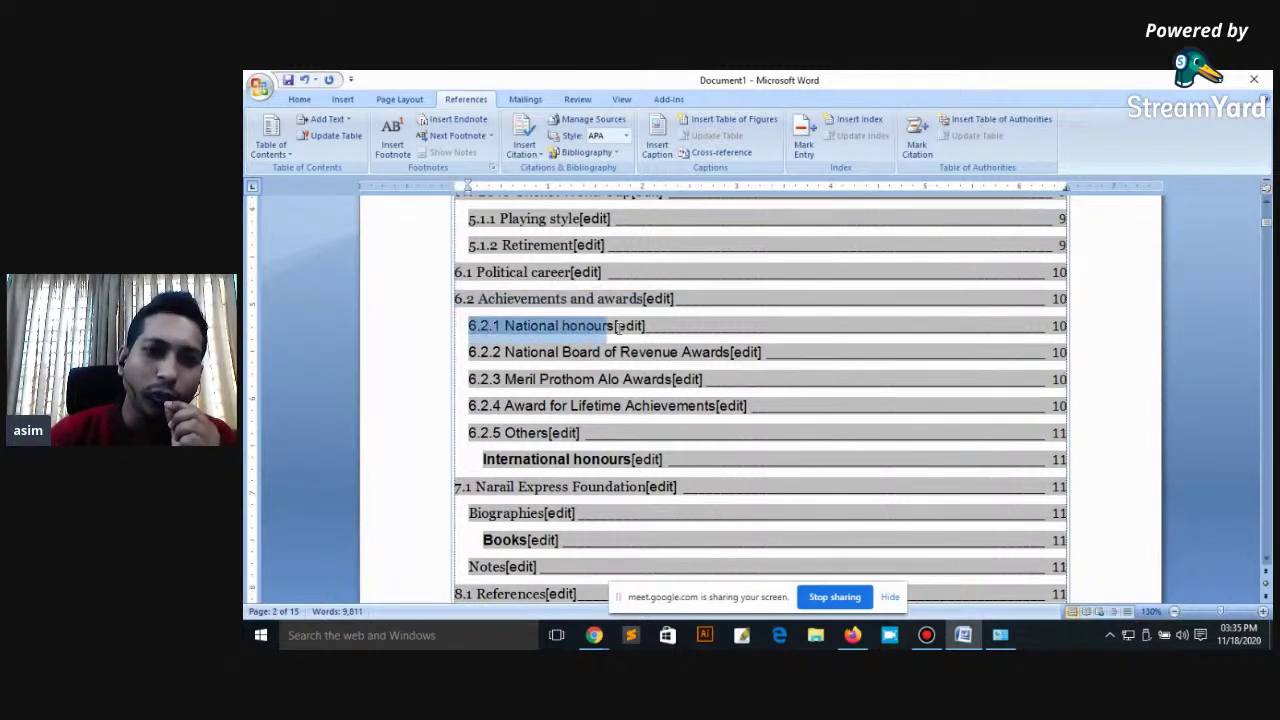
click(340, 121)
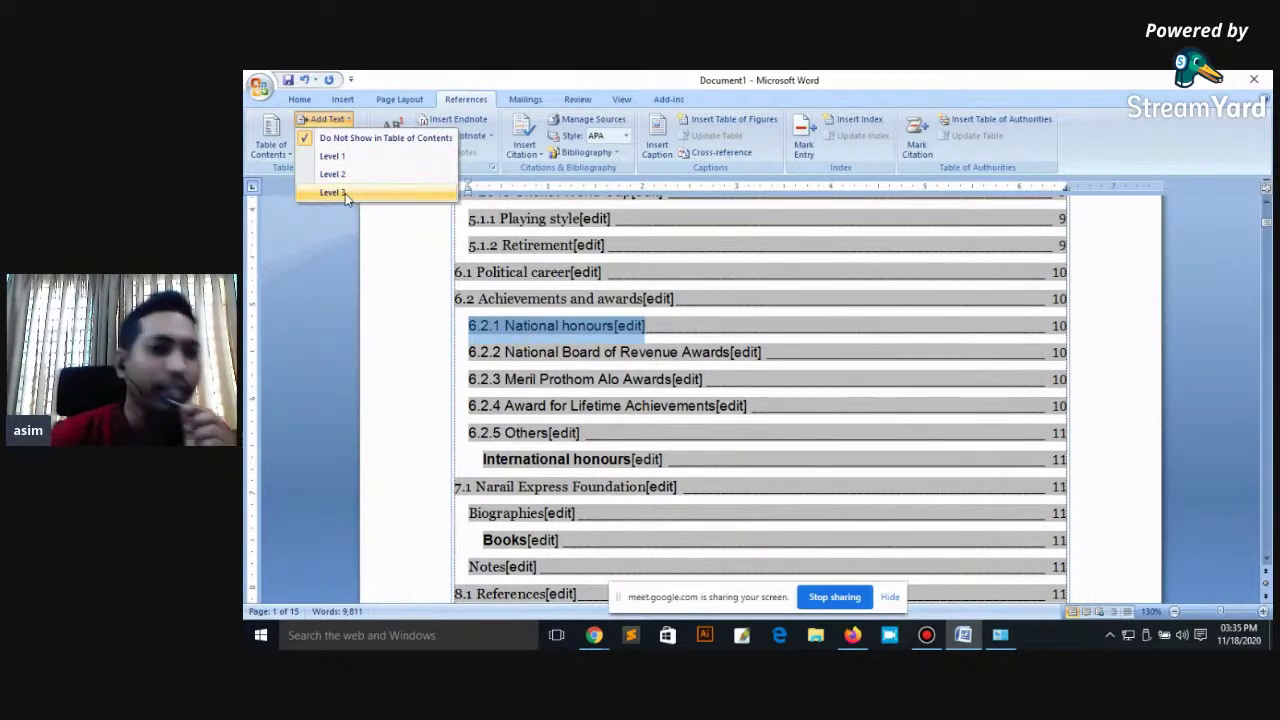
key(Escape)
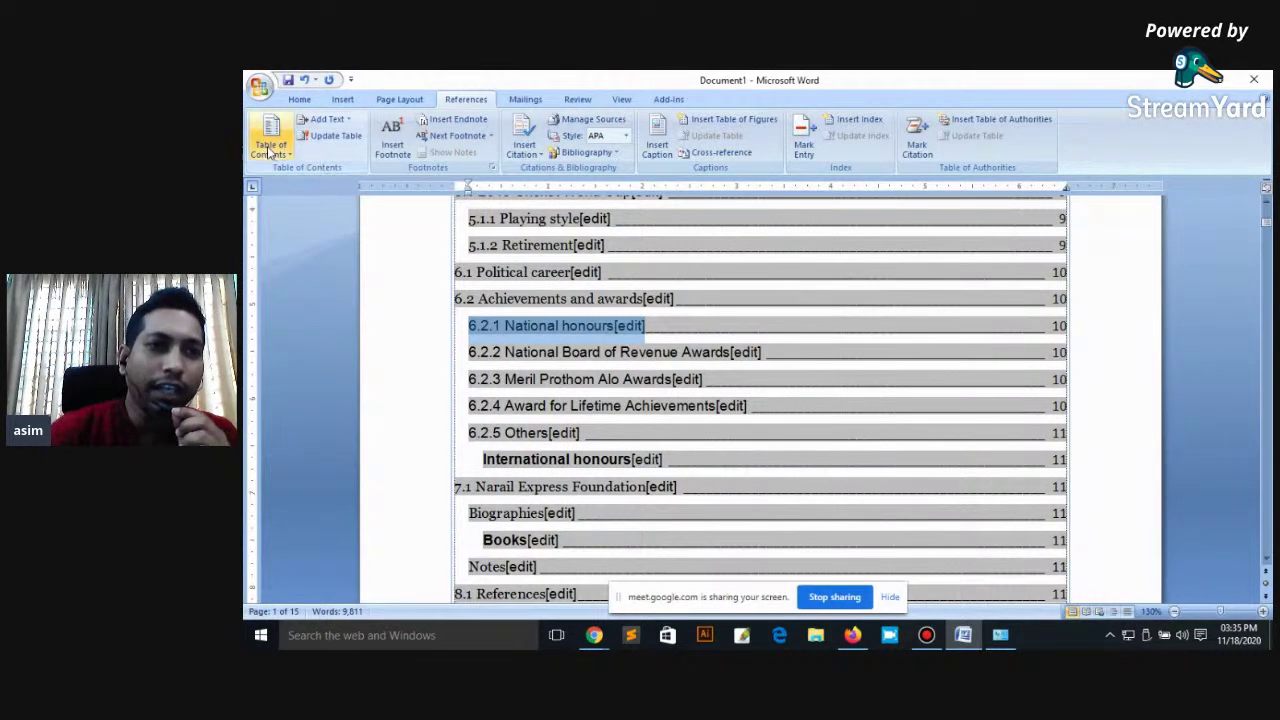
Step: Insert a manual table of contents and click into its placeholder entries
click(270, 135)
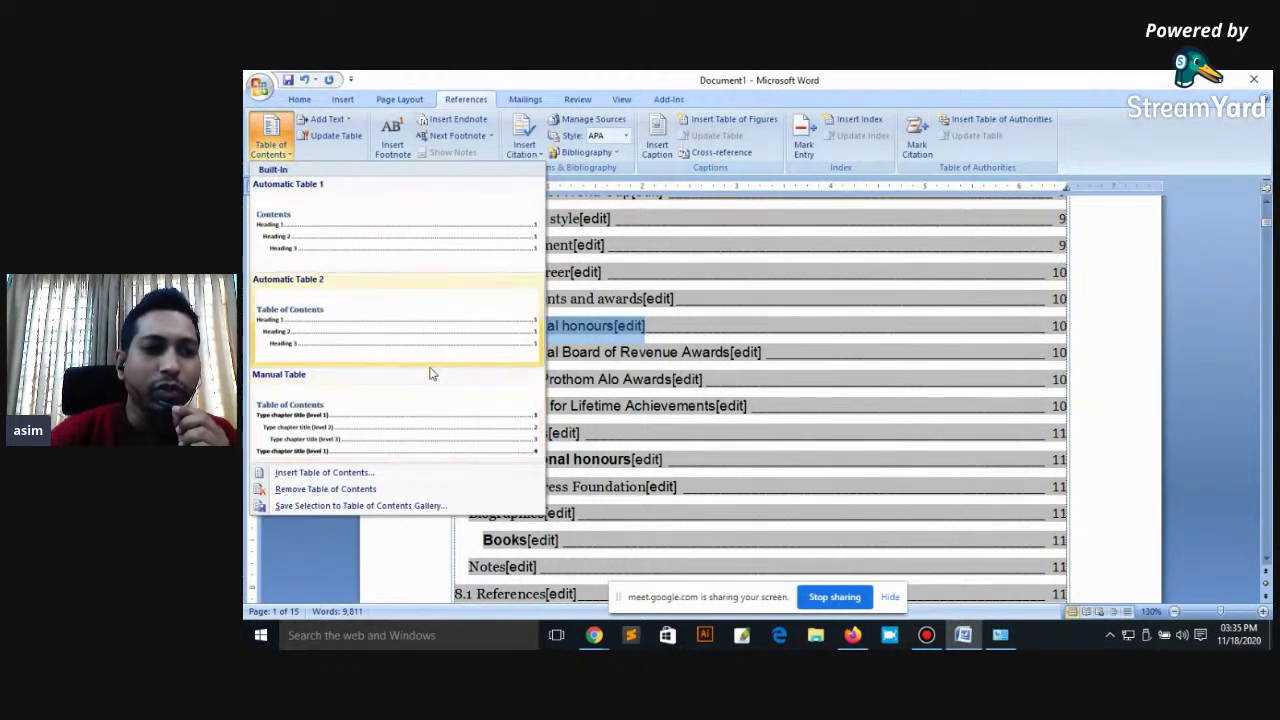
click(329, 440)
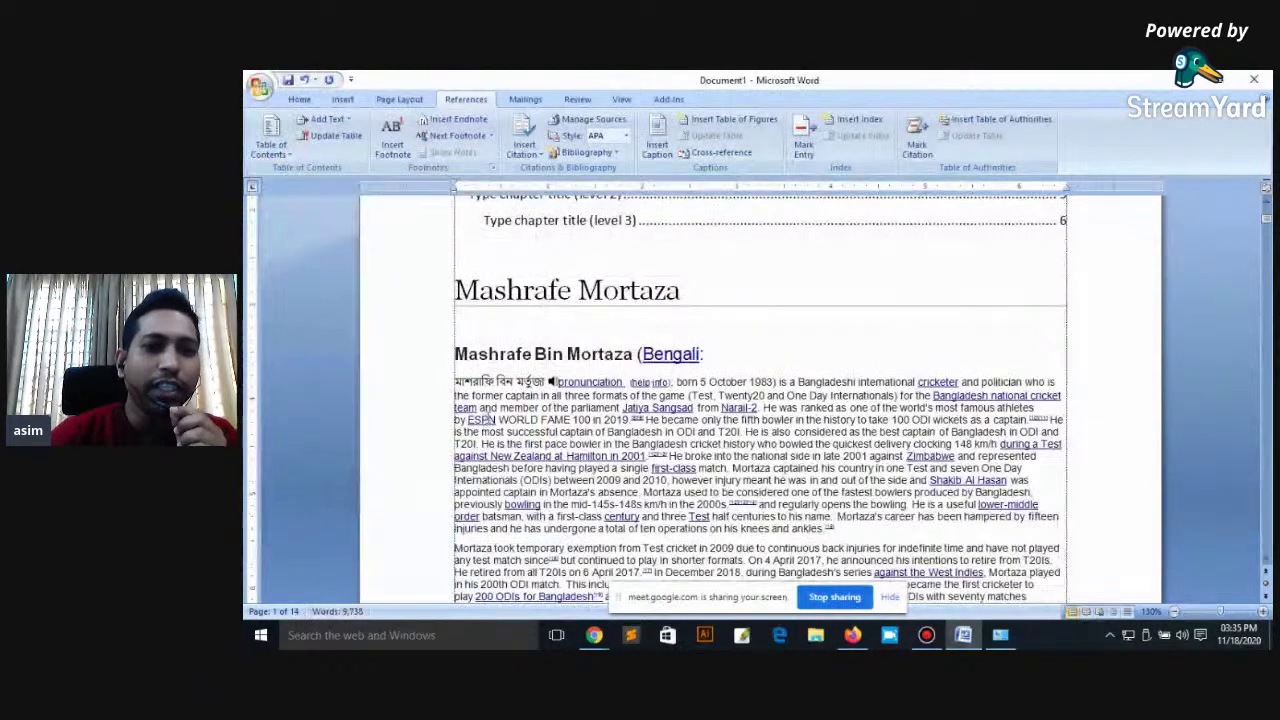
scroll(640, 345, up, 2)
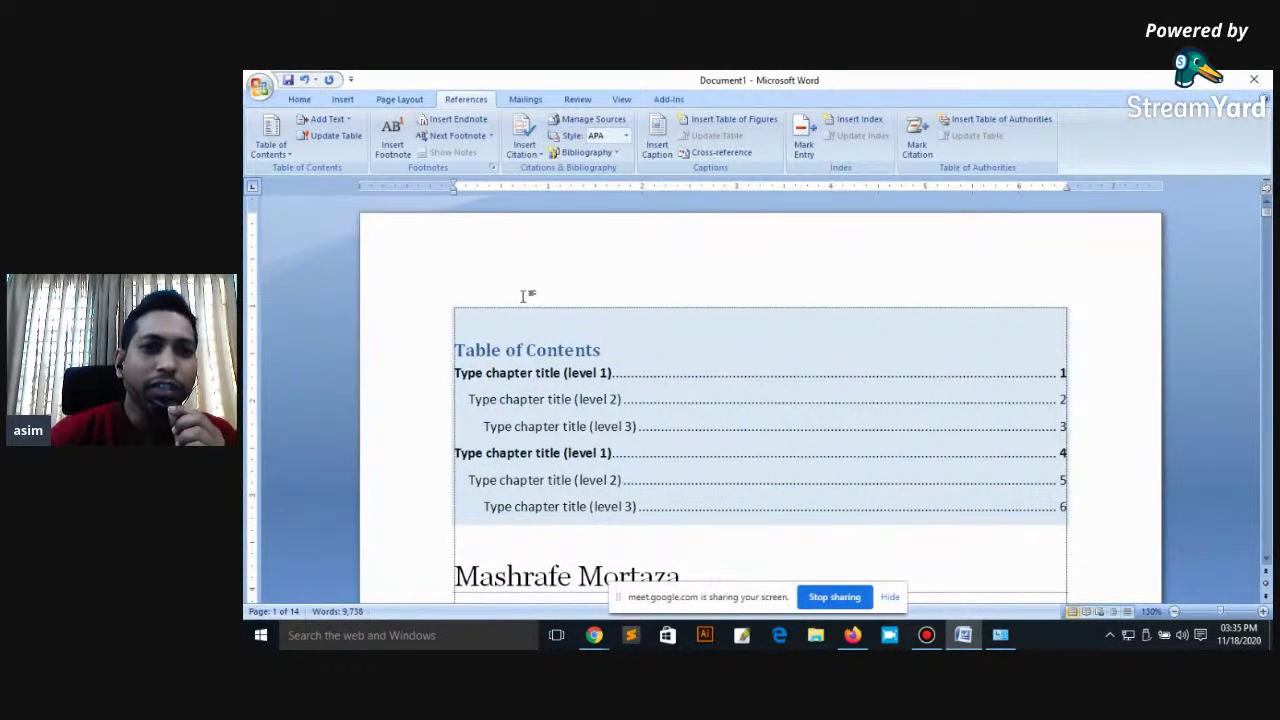
scroll(522, 295, down, 3)
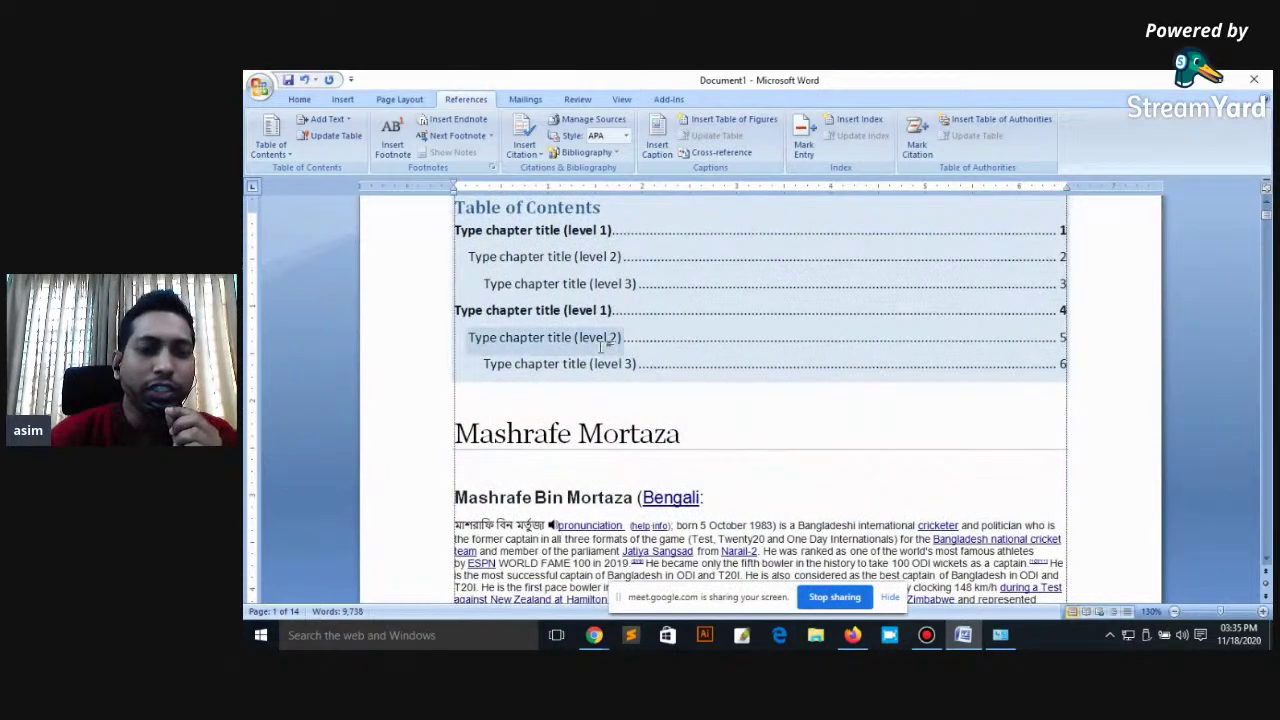
scroll(601, 345, up, 1)
click(550, 304)
click(520, 258)
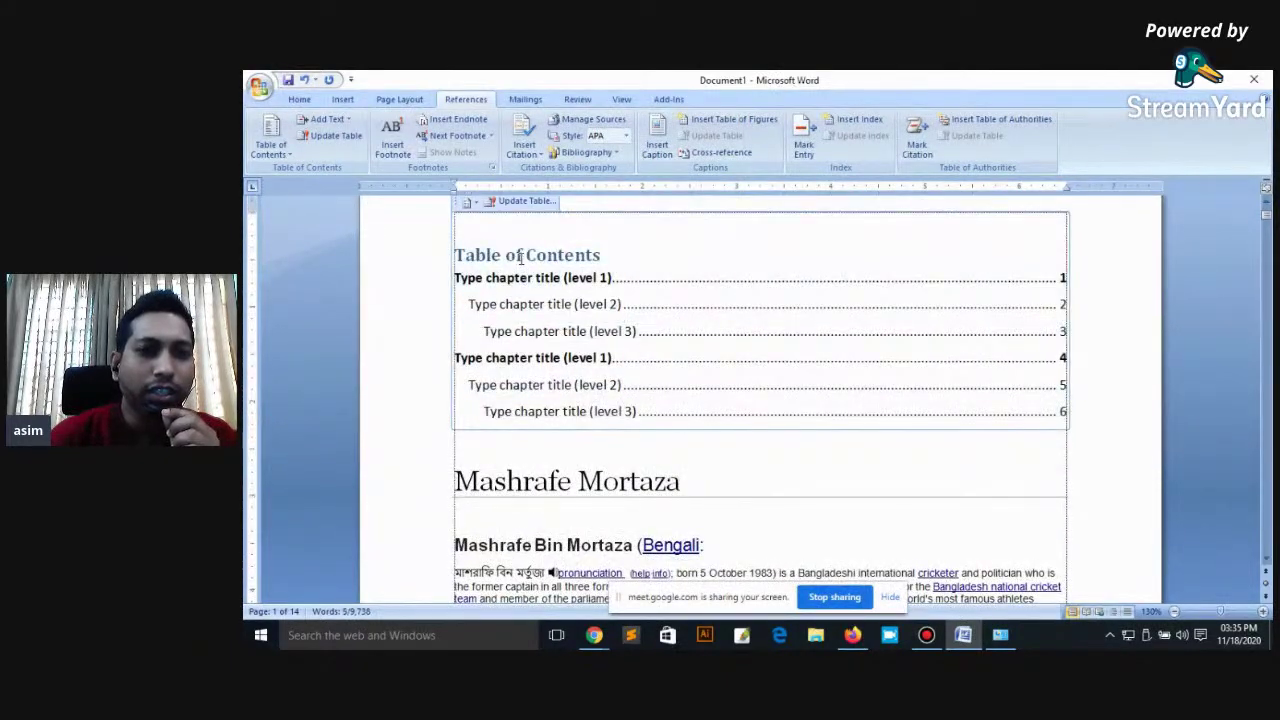
Step: Replace the placeholder with Automatic Table 2 built from the biography's headings
click(271, 147)
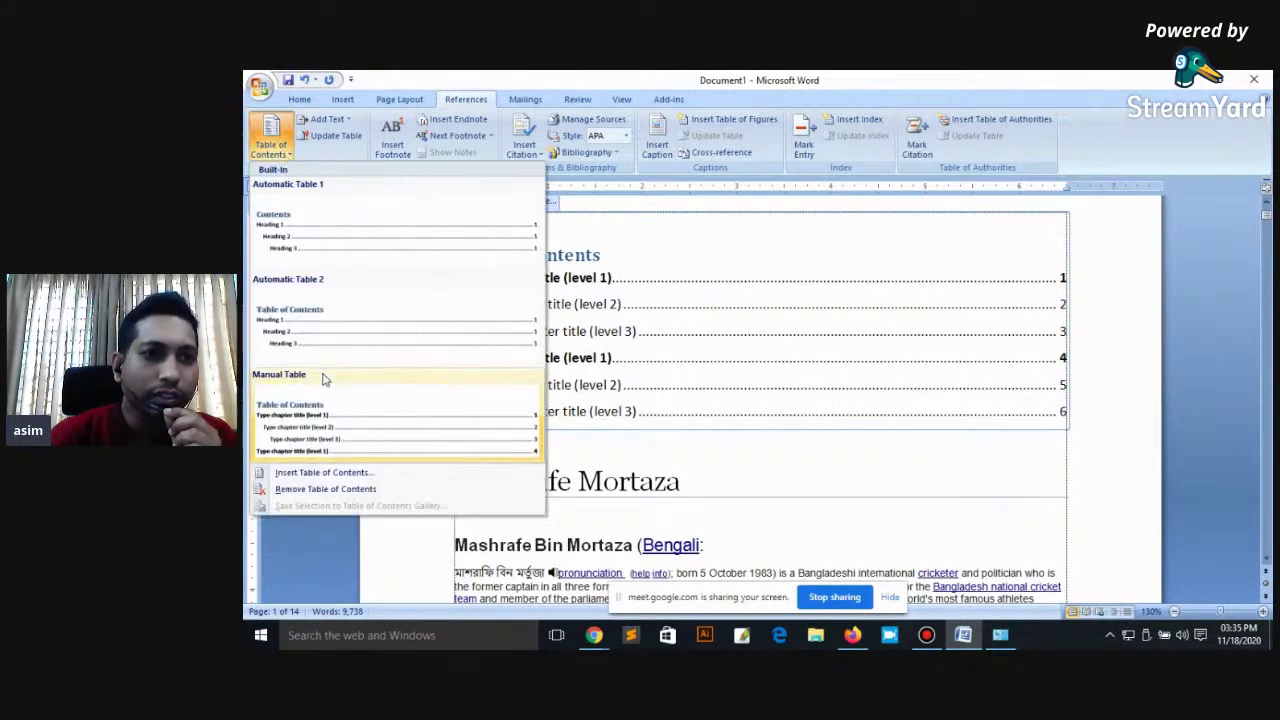
click(317, 329)
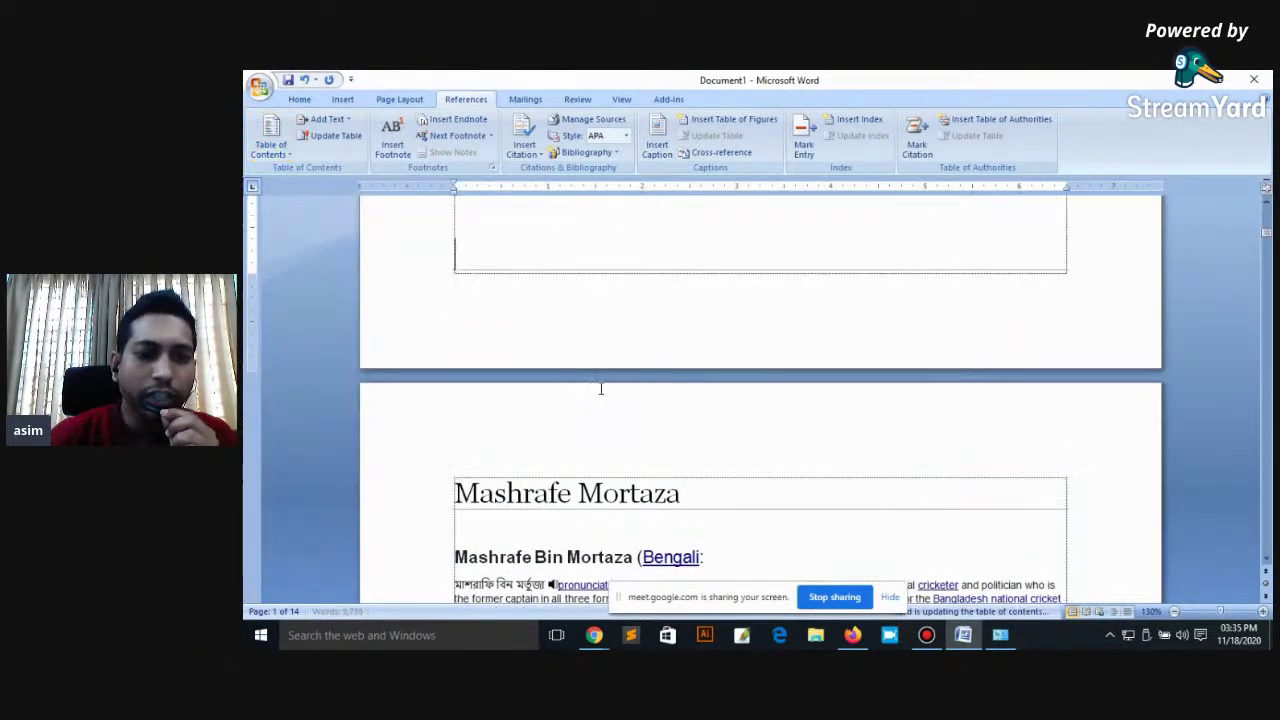
scroll(693, 413, up, 4)
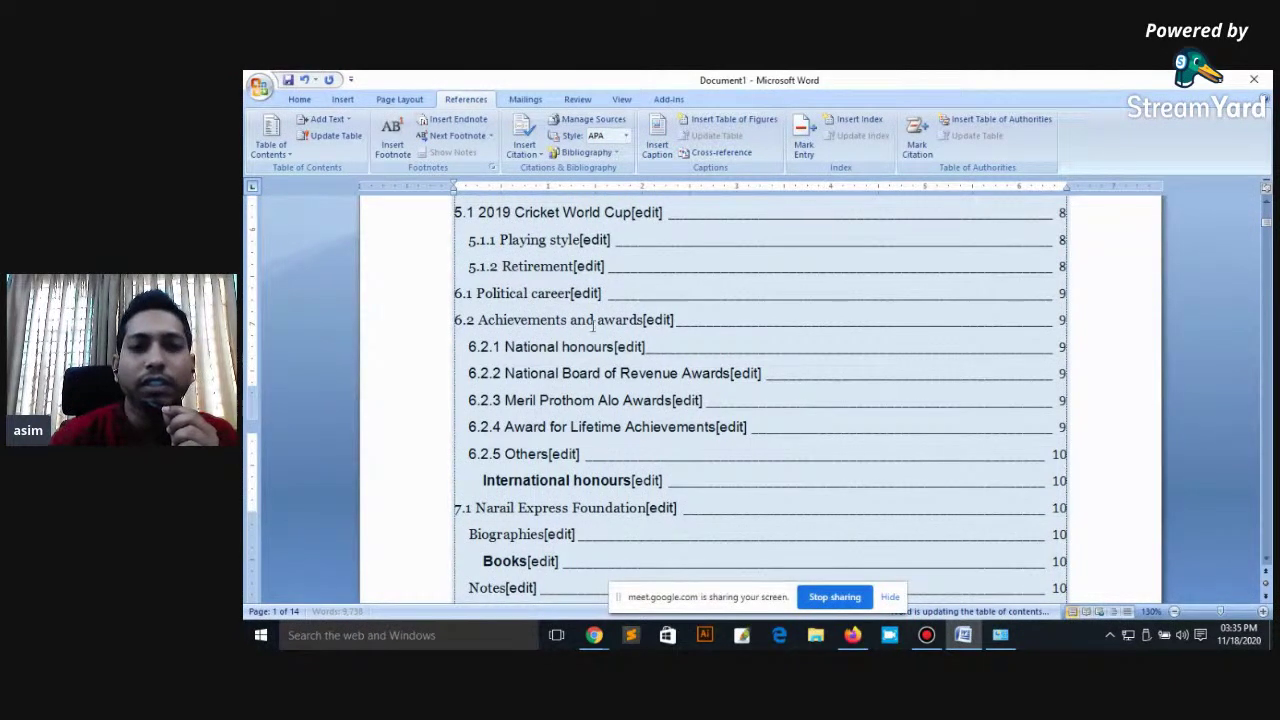
scroll(751, 363, up, 2)
scroll(722, 383, up, 5)
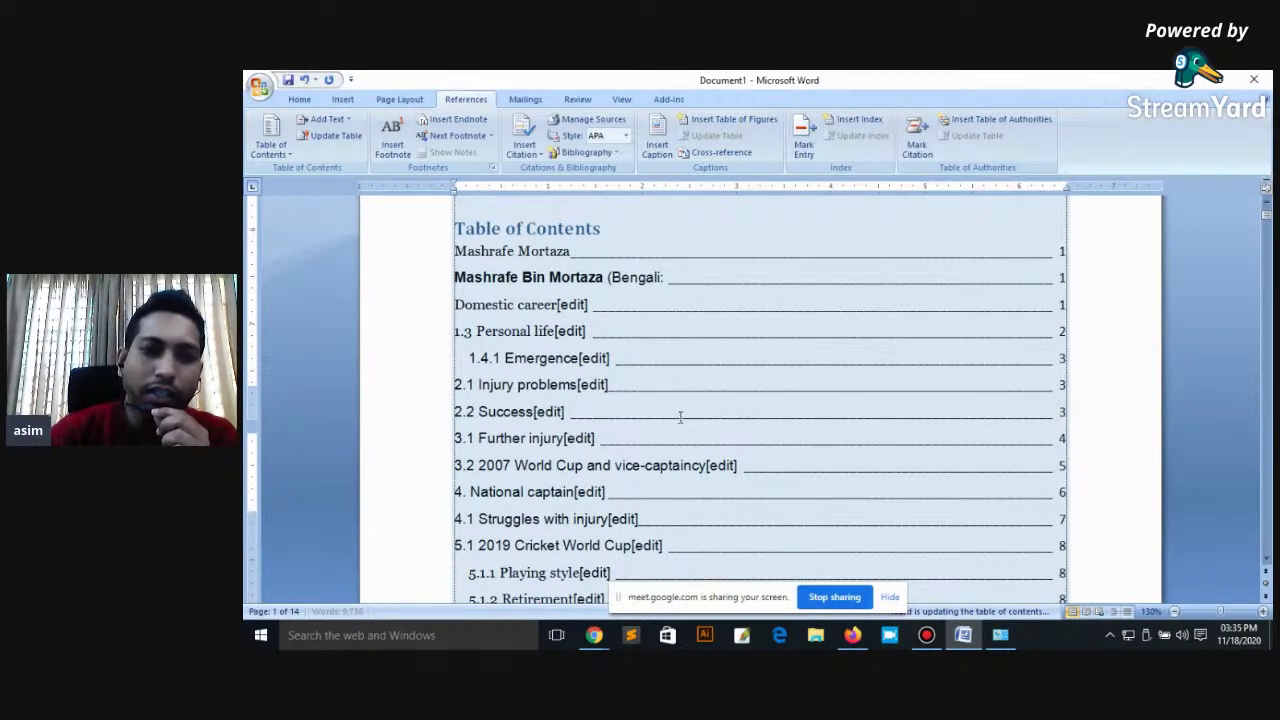
scroll(578, 385, up, 3)
Step: Select the whole table of contents and delete its entries
click(601, 356)
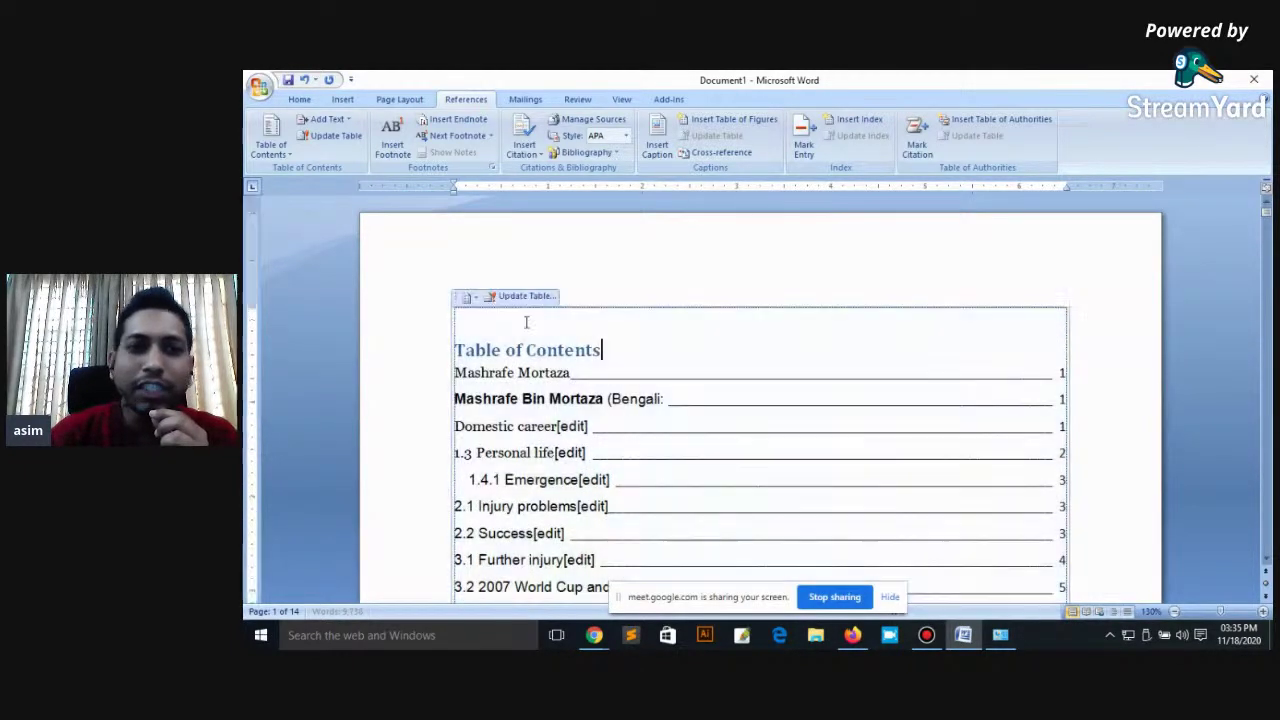
click(457, 302)
key(Delete)
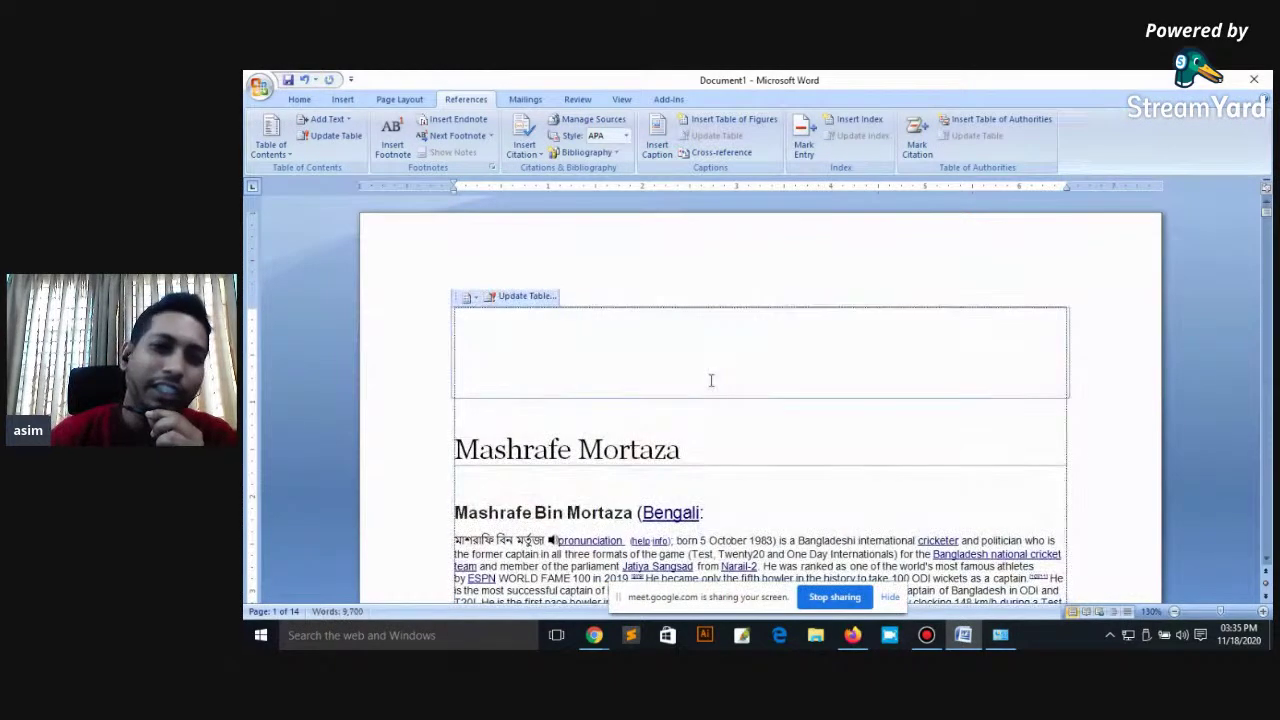
Step: Update the empty table of contents so it lists the biography's headings and page numbers
click(458, 302)
click(510, 412)
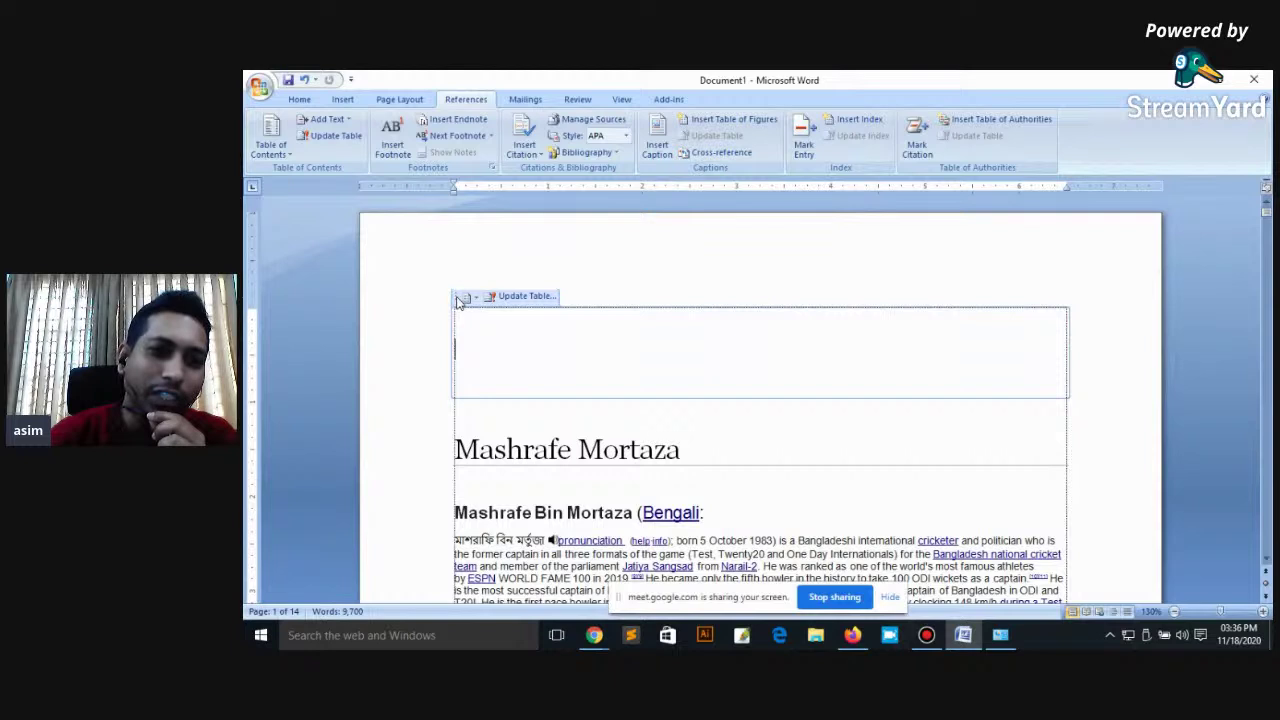
click(520, 296)
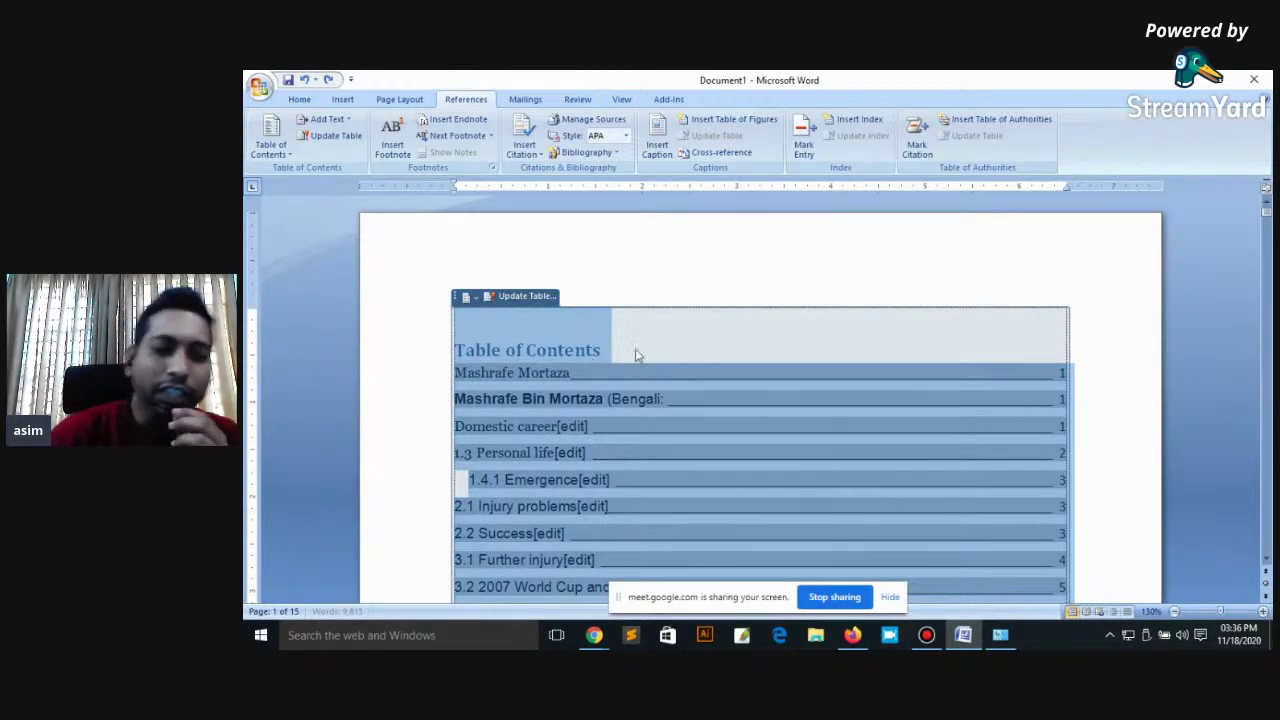
click(576, 376)
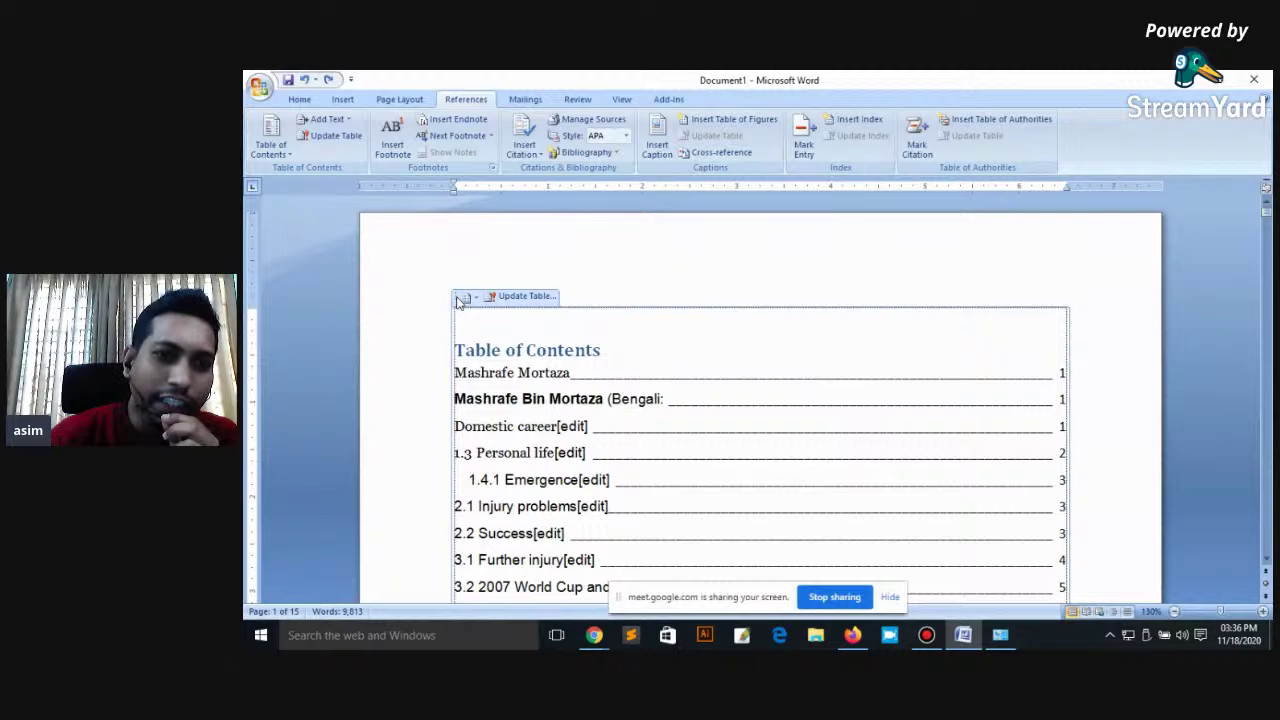
Step: Select the whole table of contents and delete it, including the empty box
click(458, 300)
scroll(733, 436, down, 4)
scroll(691, 423, down, 3)
scroll(691, 423, down, 5)
scroll(691, 423, down, 2)
scroll(691, 419, up, 2)
scroll(696, 416, up, 4)
scroll(696, 416, up, 1)
scroll(697, 416, up, 3)
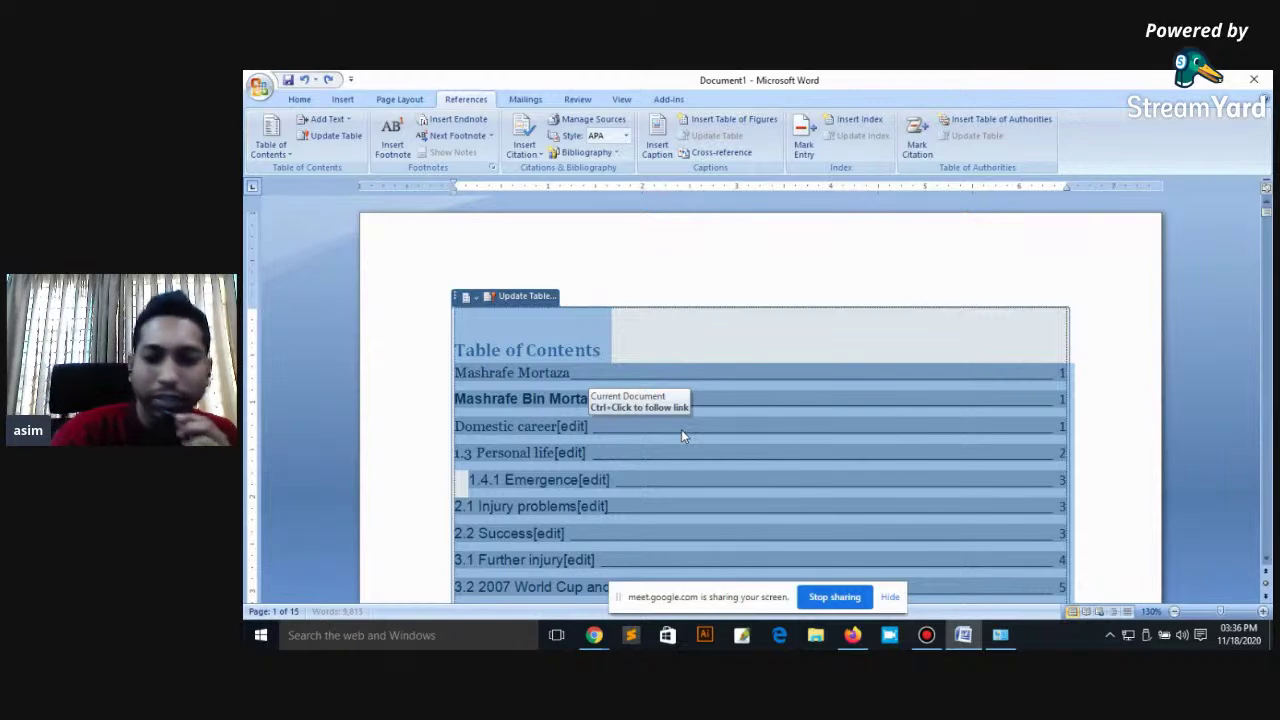
key(Delete)
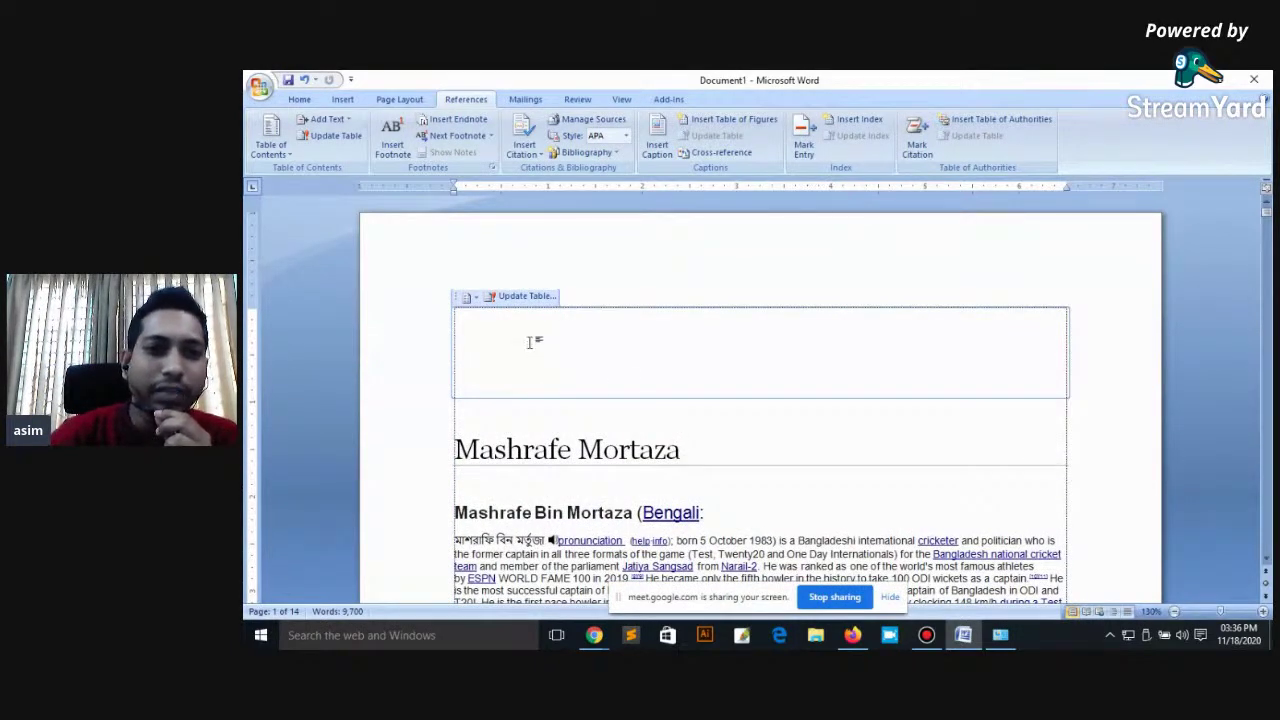
click(455, 300)
key(Delete)
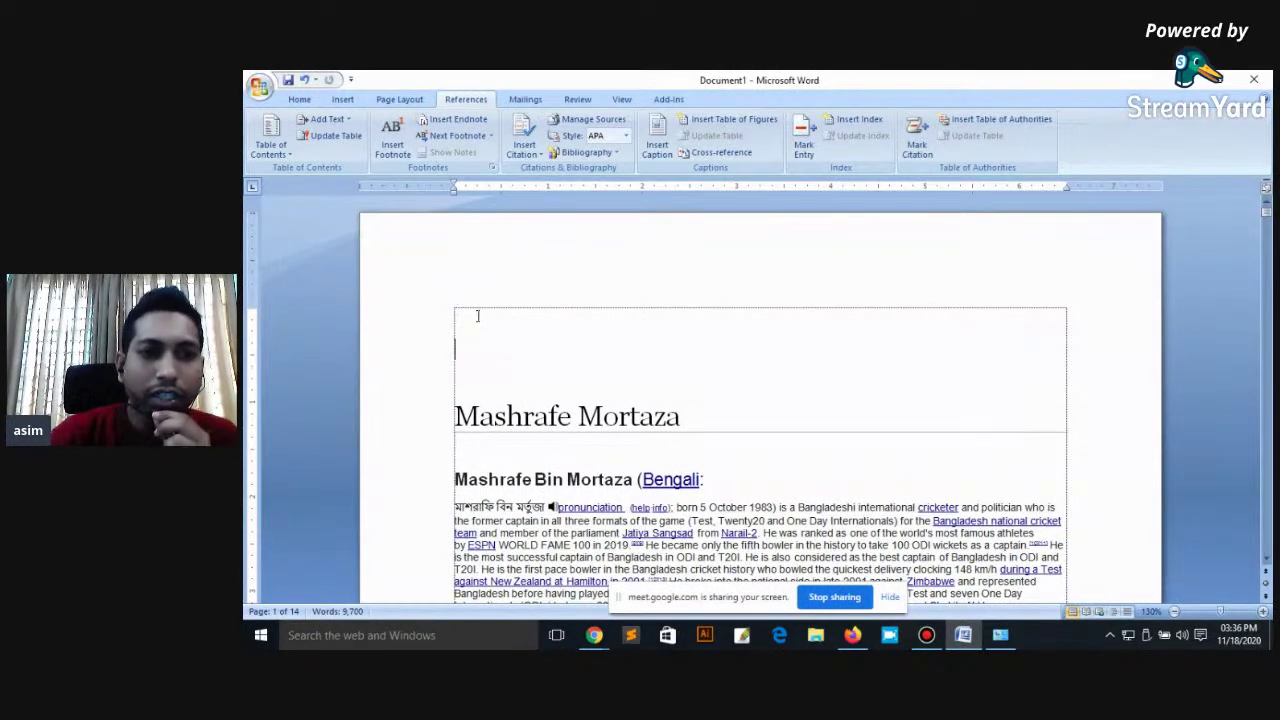
Step: Undo the deletion twice to bring back the filled table of contents, then scroll through it
scroll(477, 316, down, 2)
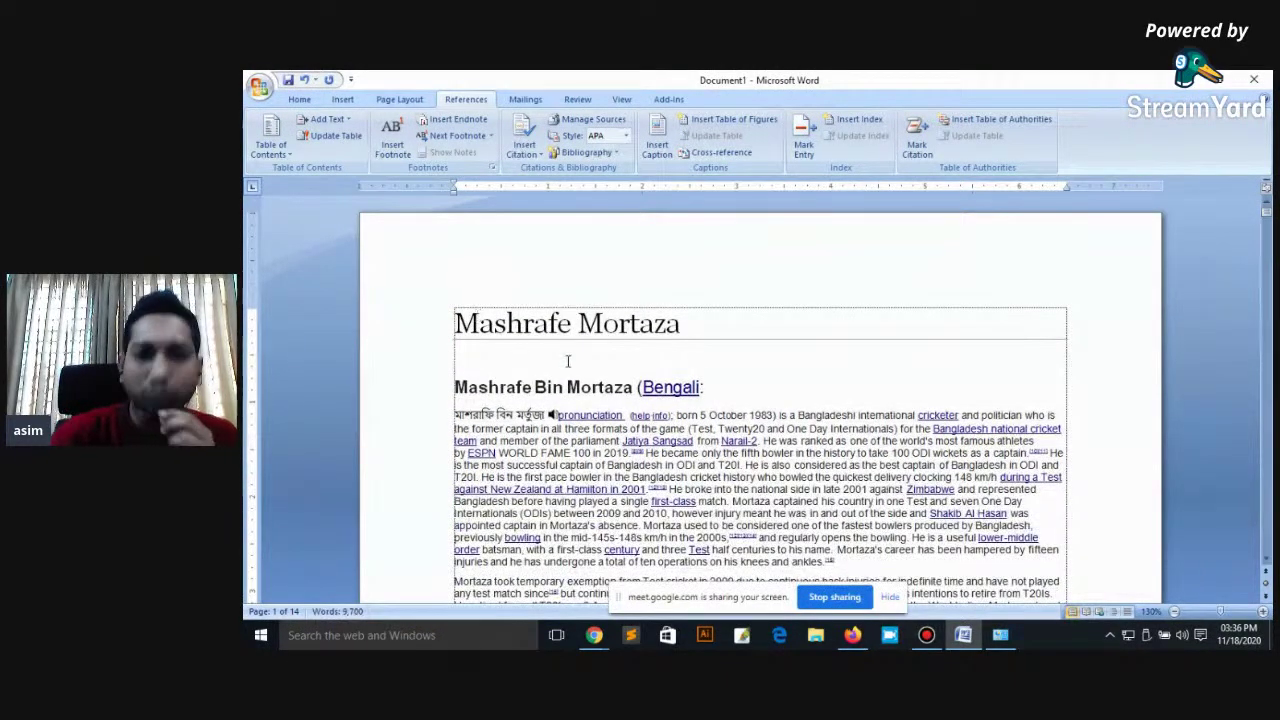
scroll(735, 395, down, 3)
scroll(737, 396, up, 4)
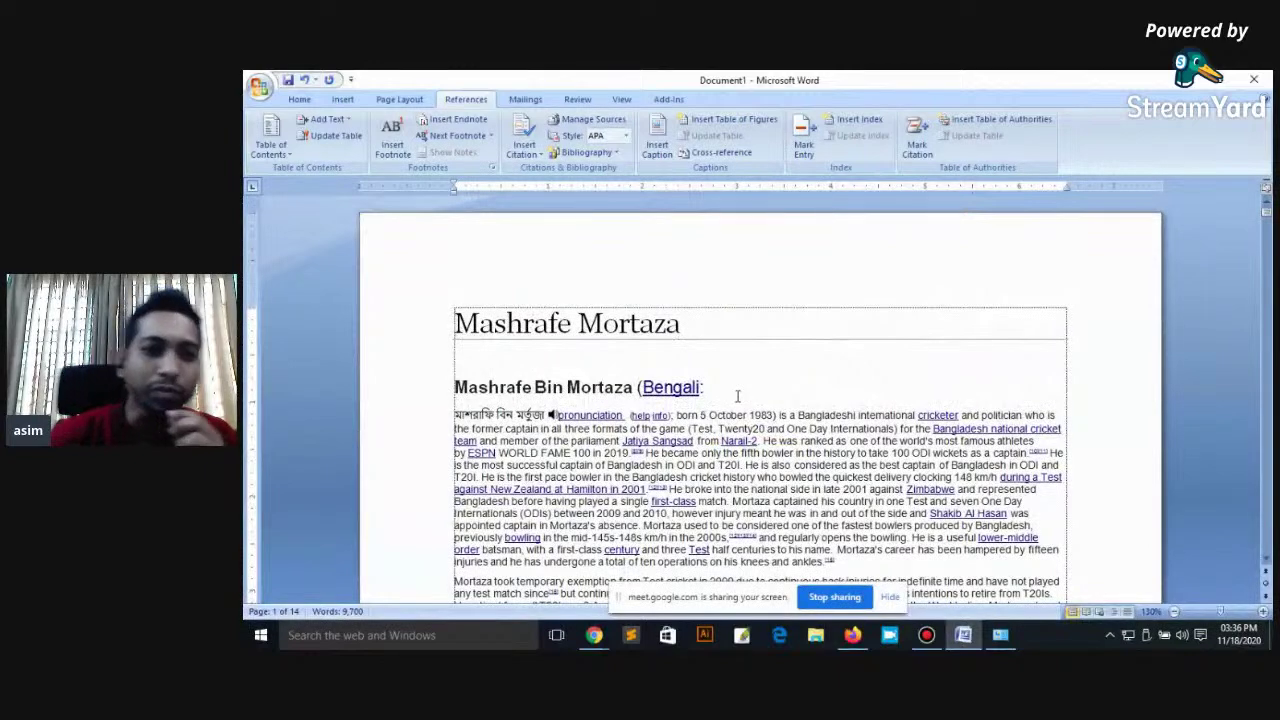
key(ctrl+z)
key(ctrl+z)
key(ctrl+z)
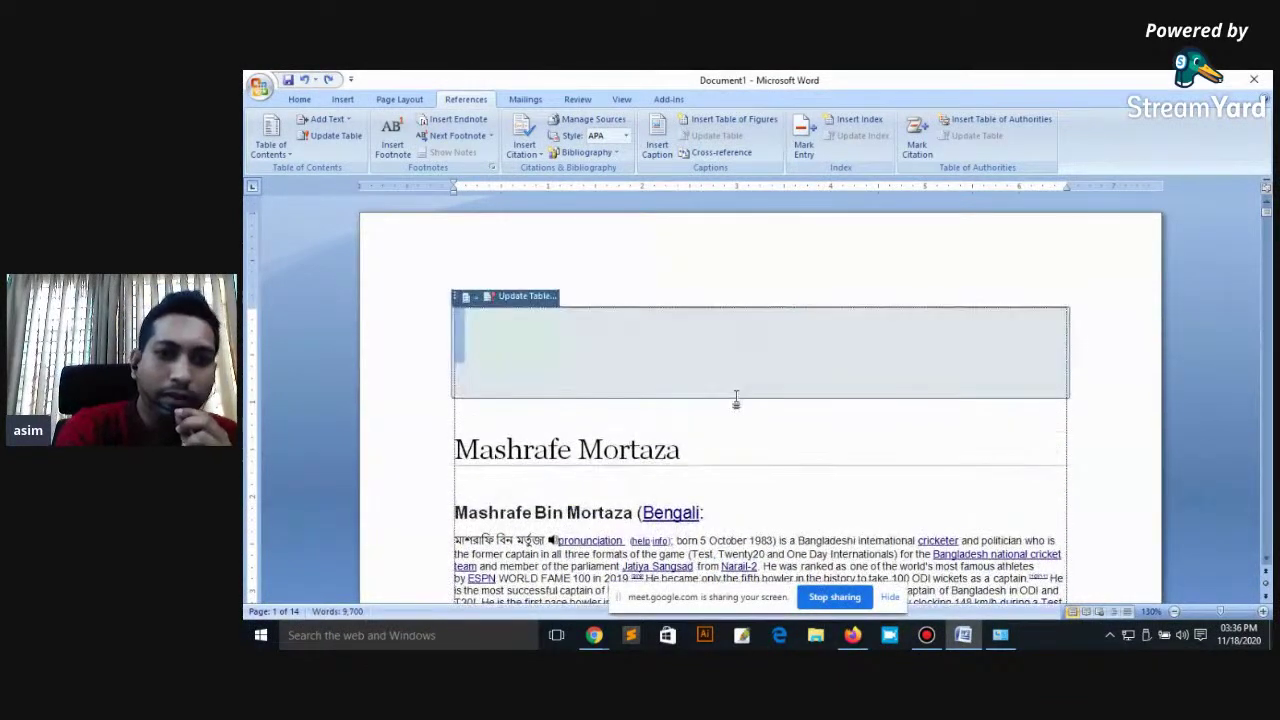
key(ctrl+z)
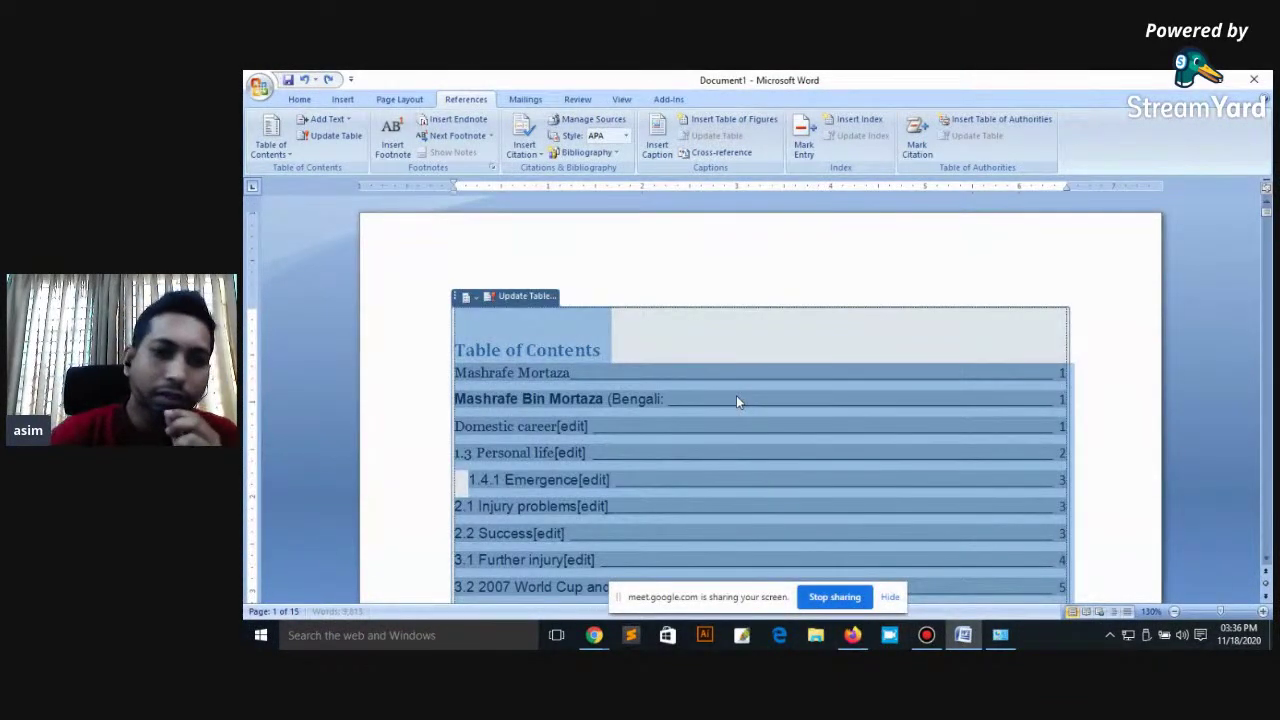
scroll(670, 451, down, 2)
scroll(670, 451, down, 3)
scroll(672, 452, down, 4)
scroll(675, 454, down, 5)
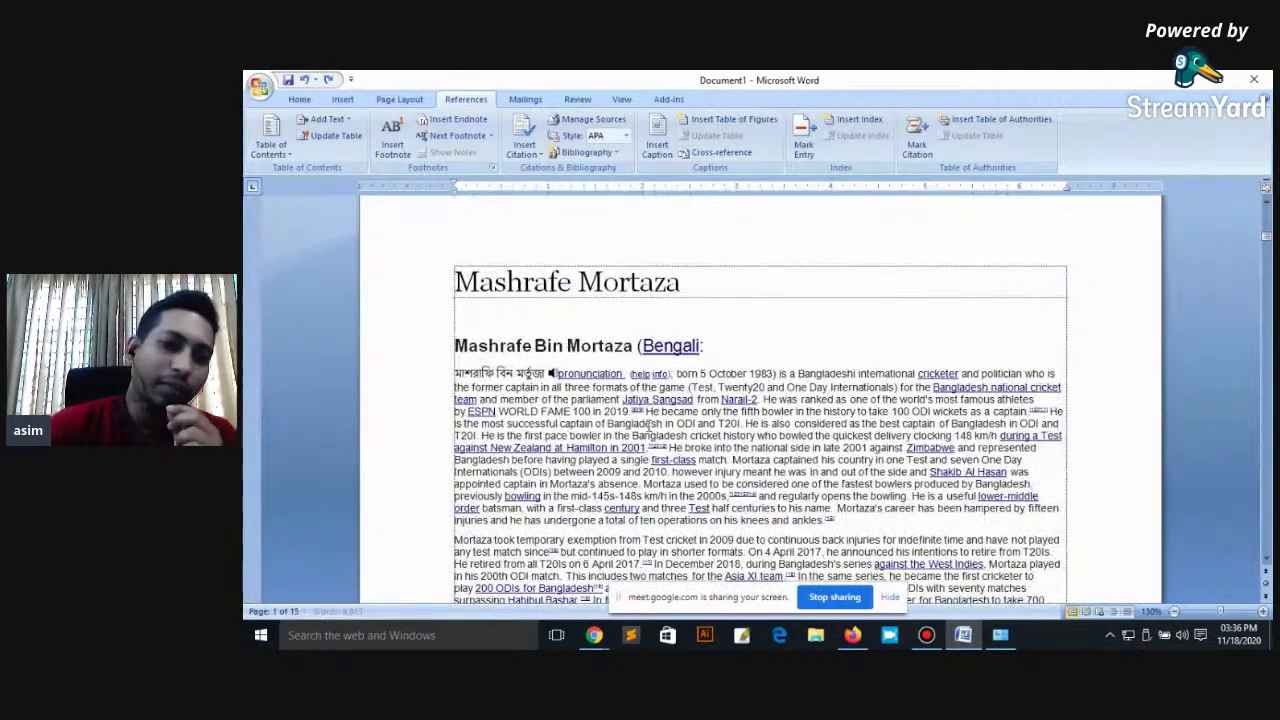
scroll(675, 454, down, 1)
scroll(662, 447, up, 10)
scroll(663, 449, up, 5)
scroll(651, 434, down, 15)
scroll(655, 437, down, 5)
scroll(658, 436, down, 3)
scroll(631, 443, down, 3)
scroll(631, 443, down, 3)
scroll(545, 420, down, 3)
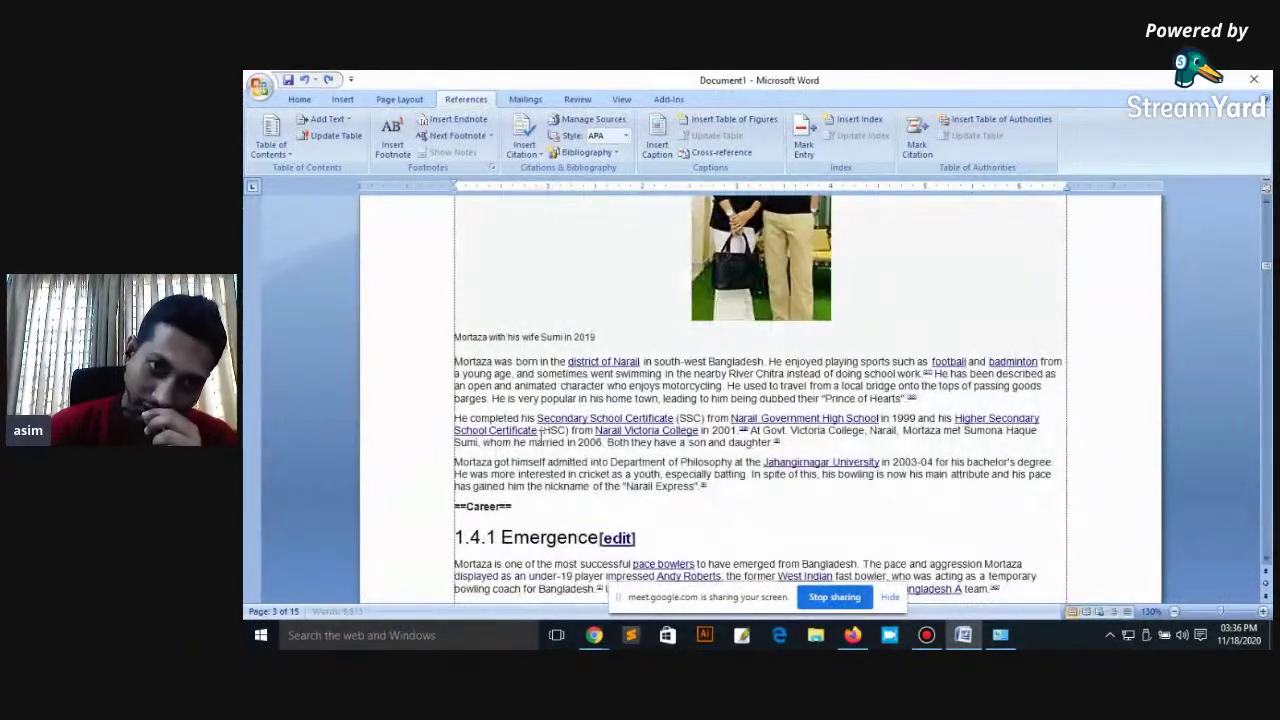
scroll(540, 435, down, 5)
Step: Cancel the crash recovery so Word restarts, and dismiss the could-not-recover warning
click(487, 299)
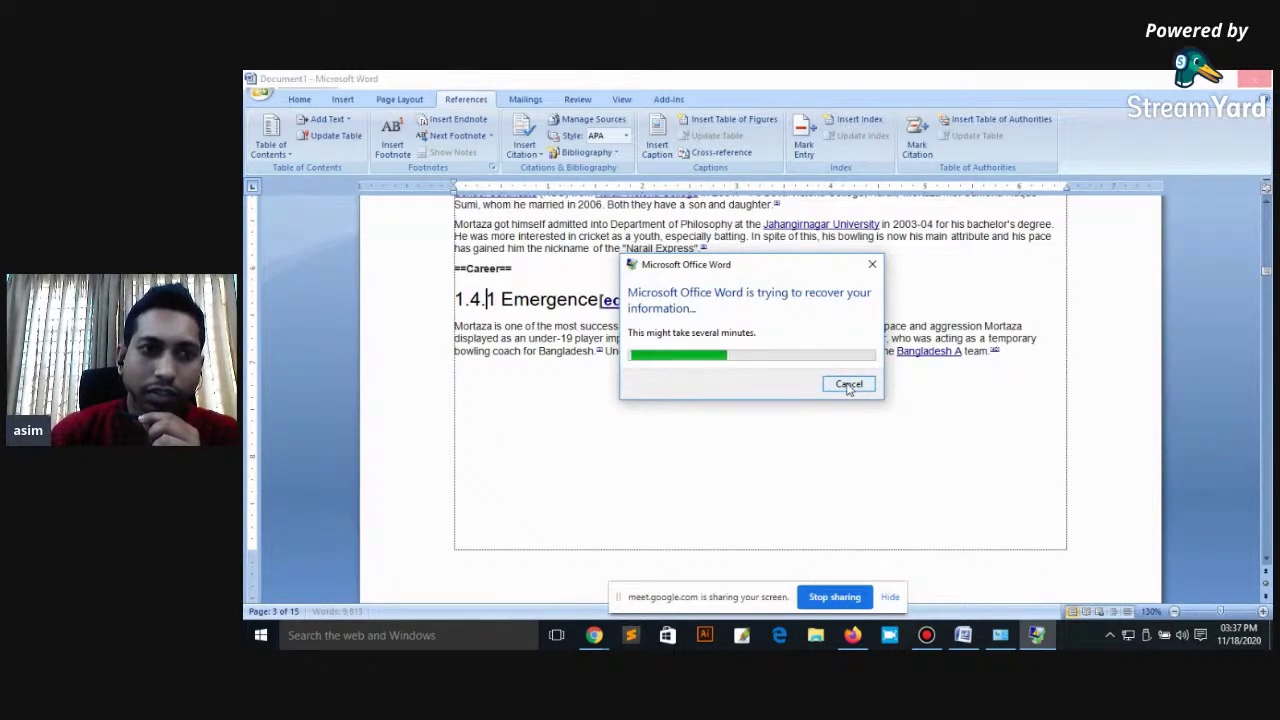
click(848, 386)
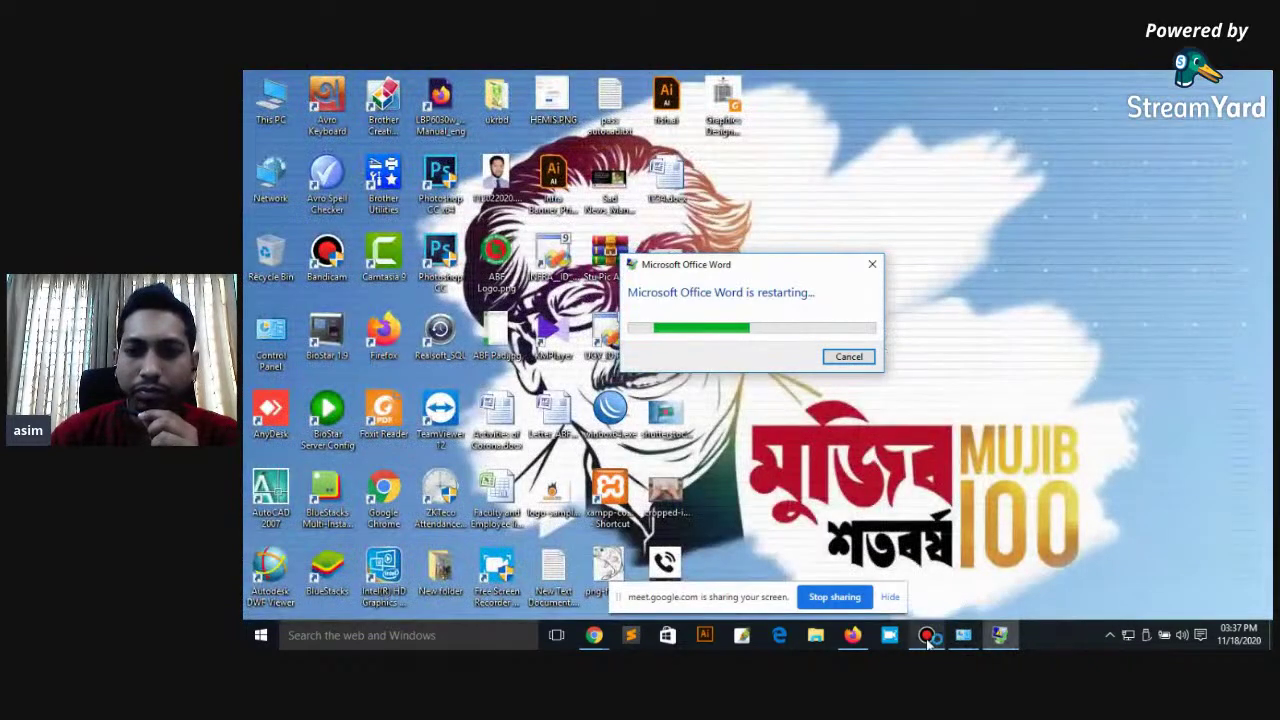
mouse_move(928, 643)
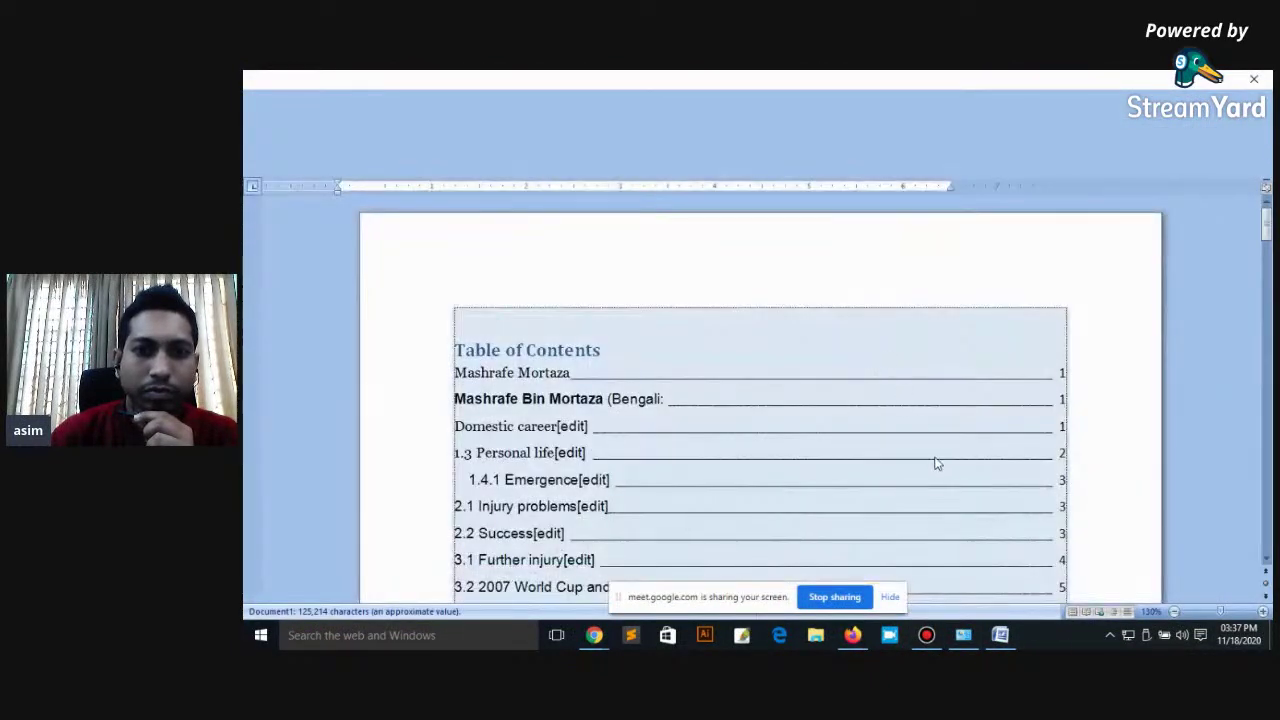
click(750, 393)
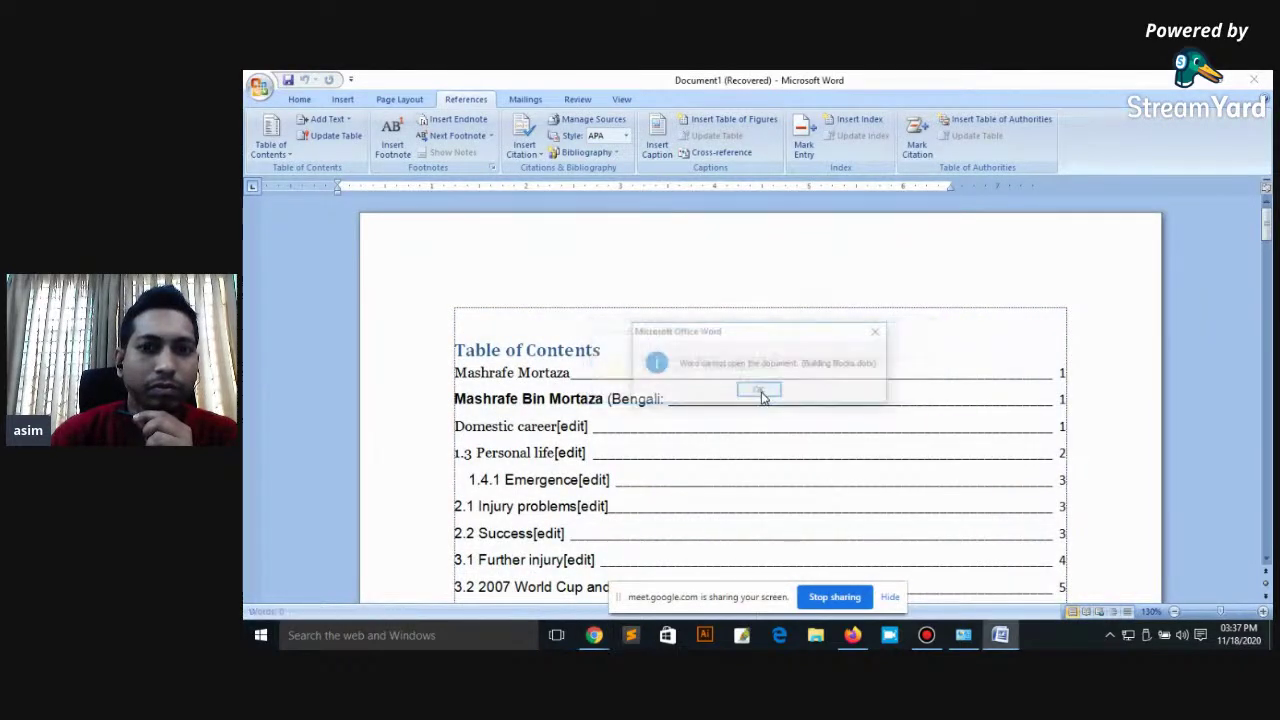
click(760, 394)
click(694, 400)
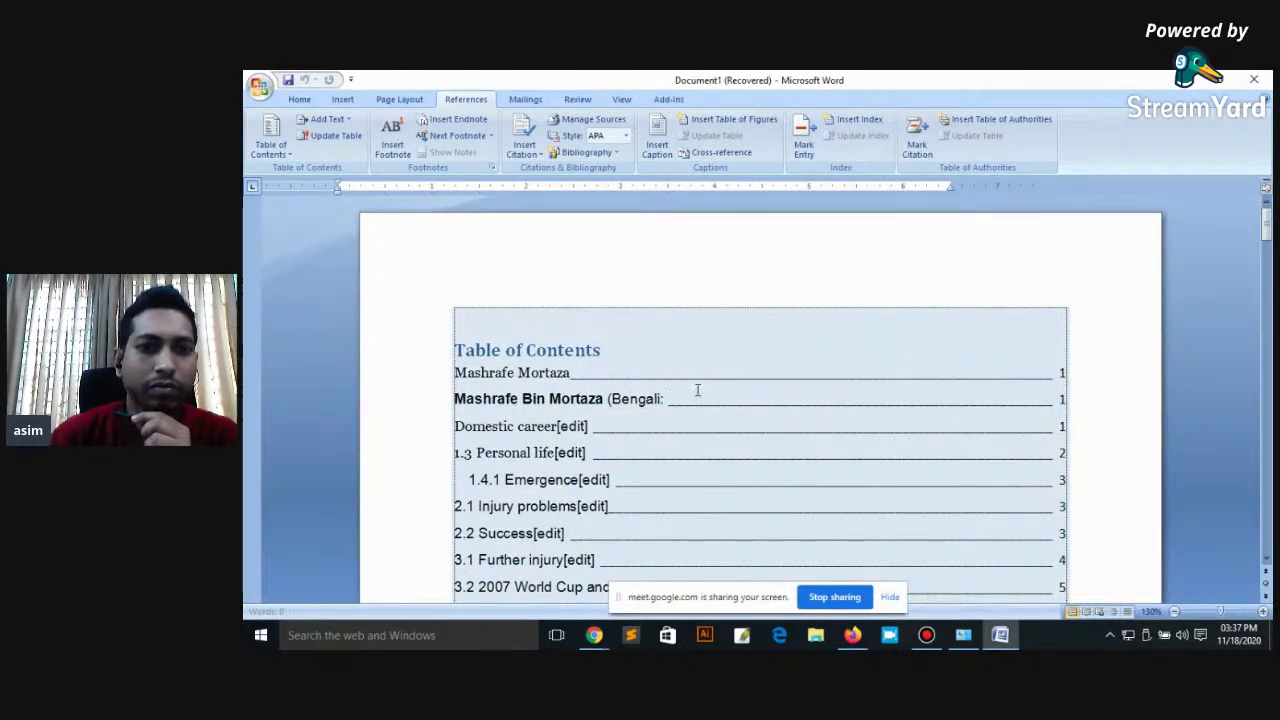
scroll(706, 405, down, 3)
scroll(727, 400, down, 15)
scroll(727, 400, down, 10)
scroll(735, 400, down, 5)
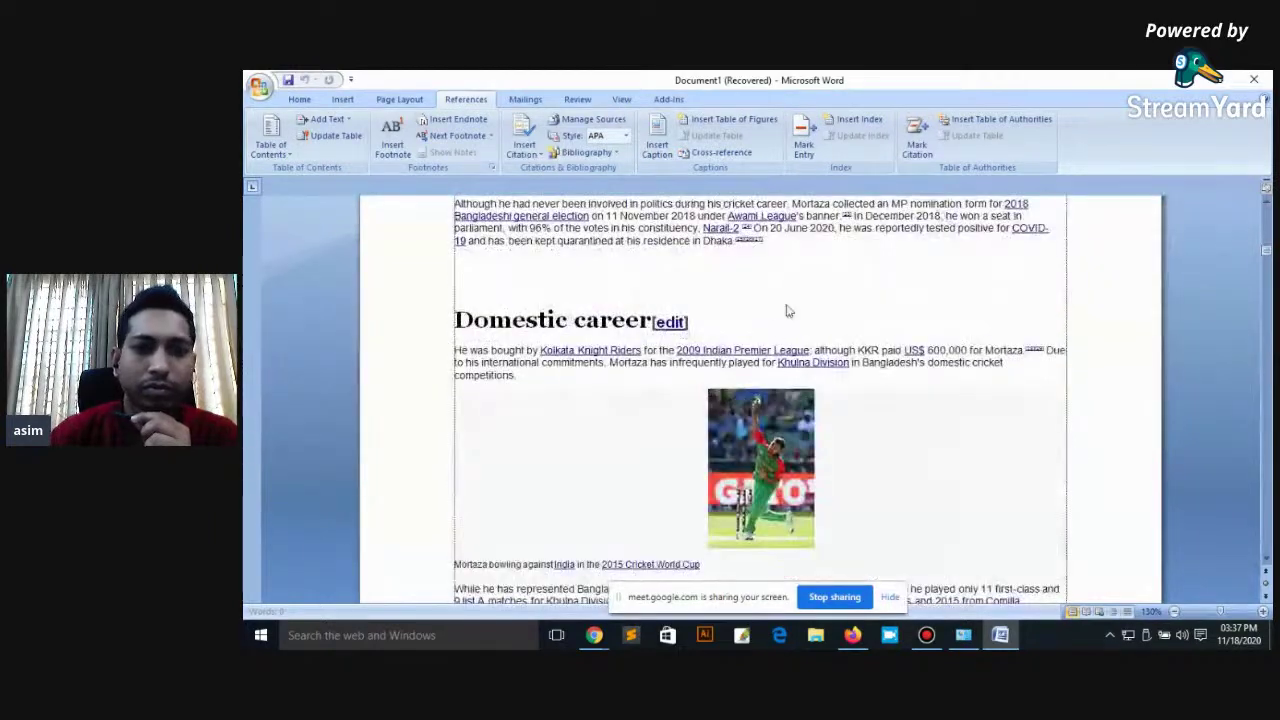
scroll(685, 270, down, 5)
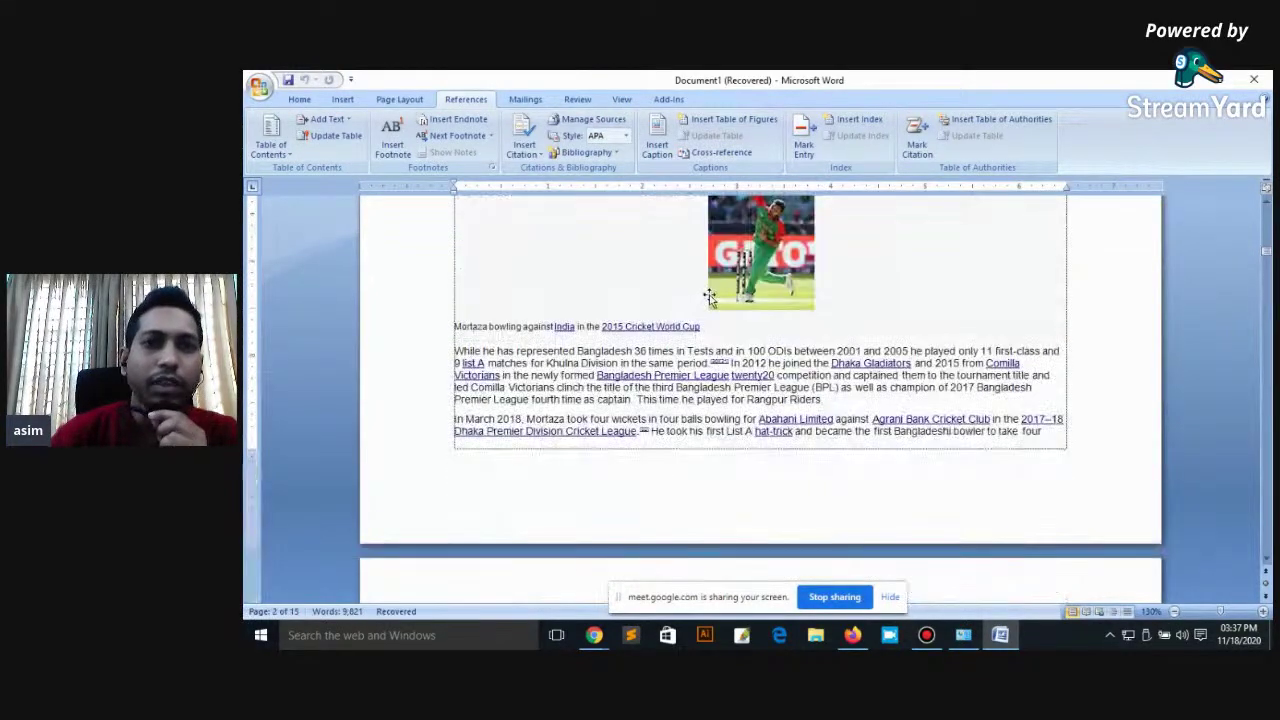
scroll(685, 270, down, 10)
scroll(494, 283, down, 4)
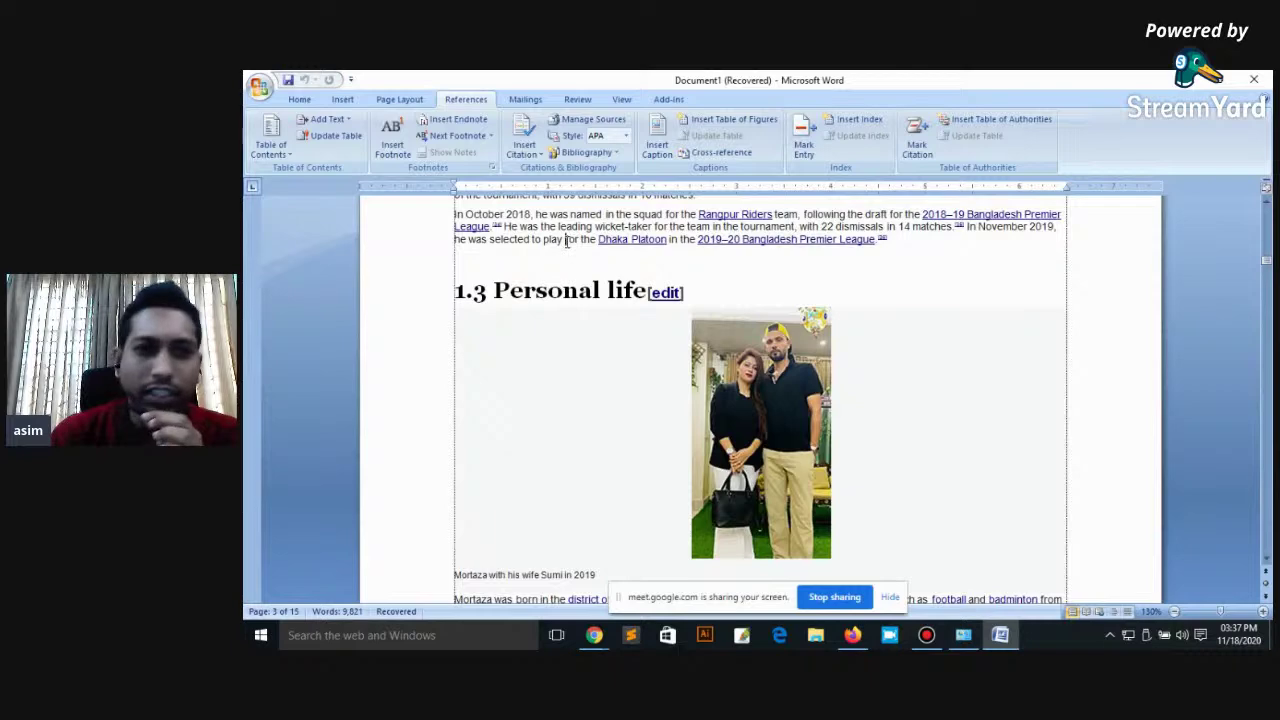
scroll(531, 290, up, 3)
scroll(531, 290, up, 3)
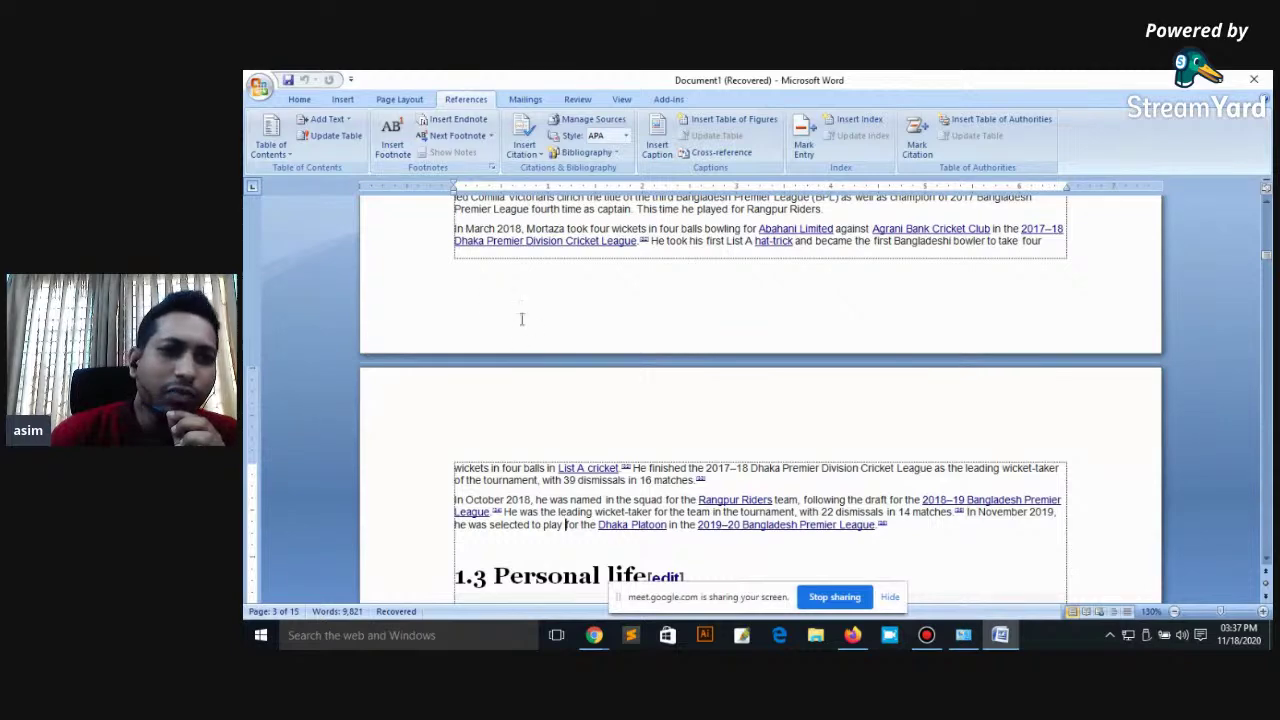
scroll(676, 372, up, 5)
scroll(586, 372, up, 5)
scroll(586, 372, up, 5)
scroll(586, 372, down, 5)
scroll(586, 372, up, 5)
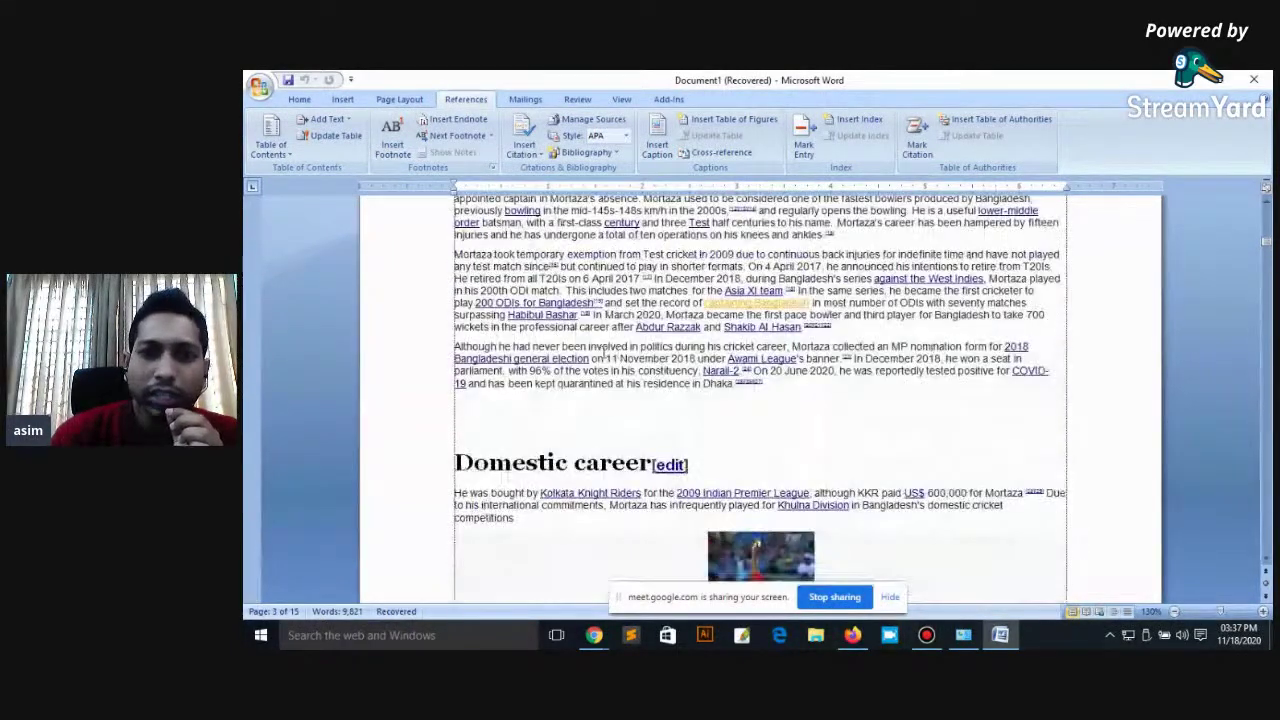
scroll(586, 372, up, 4)
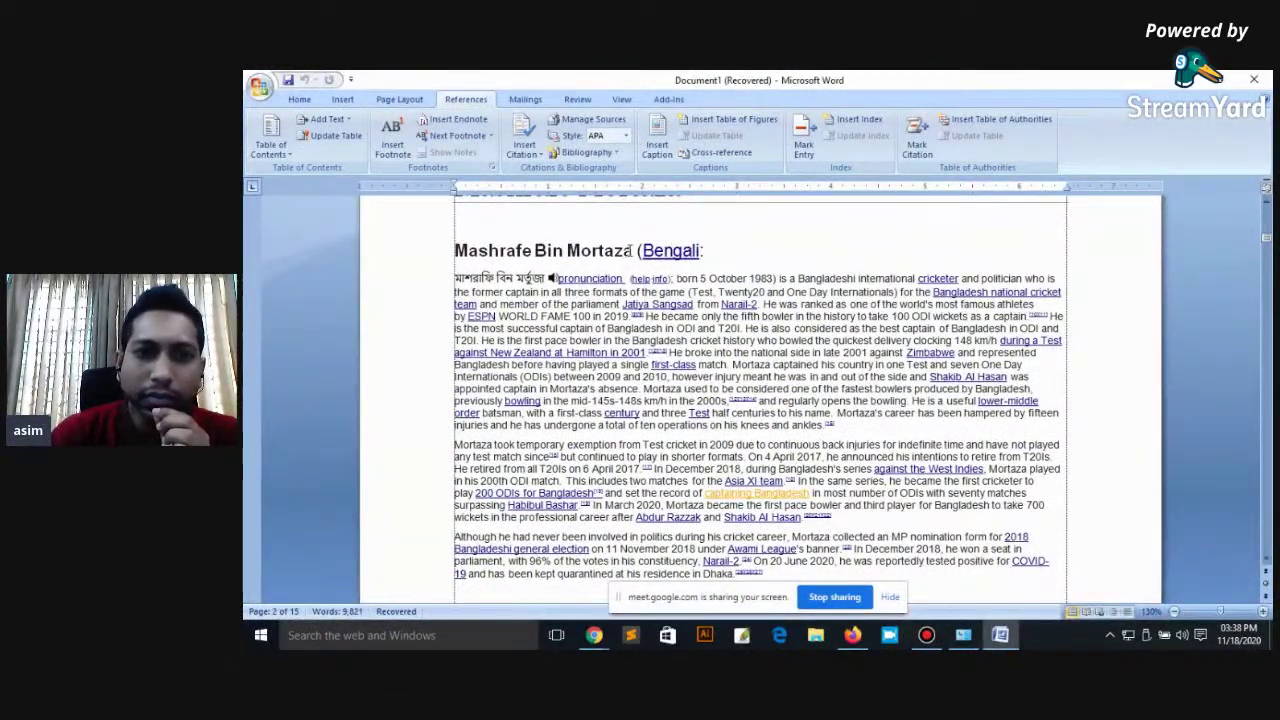
drag(632, 250, 455, 251)
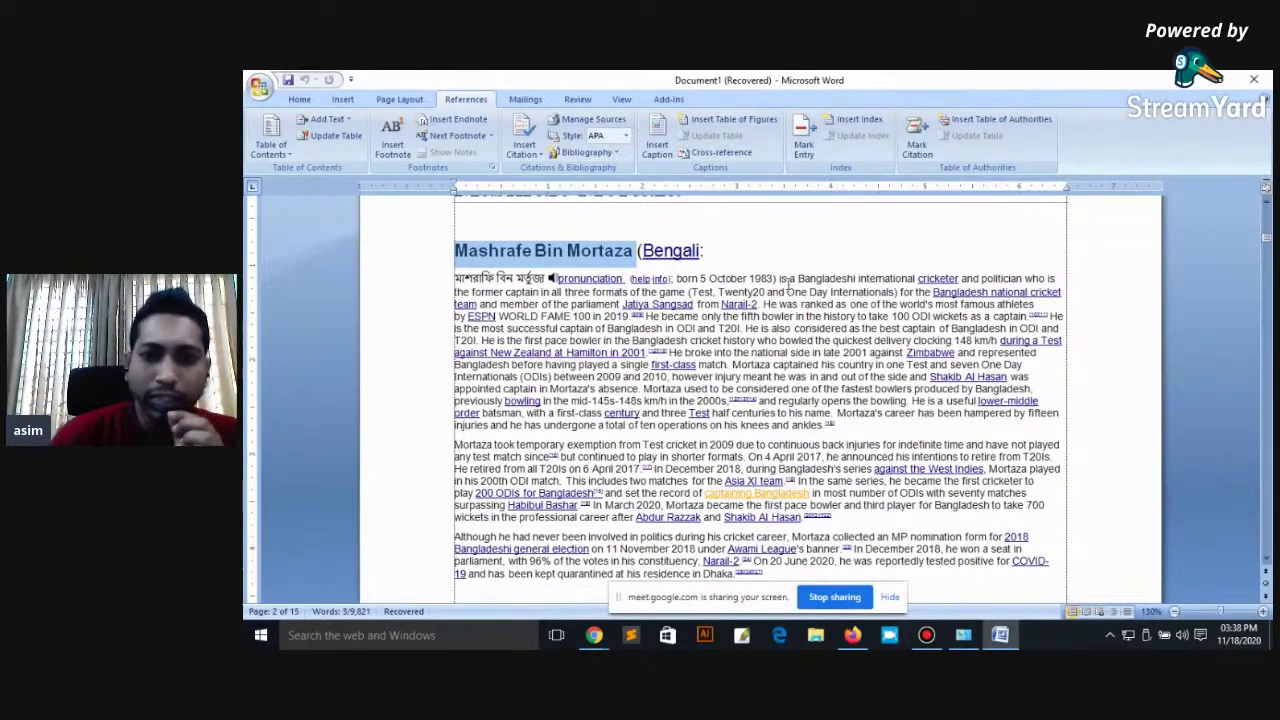
click(787, 280)
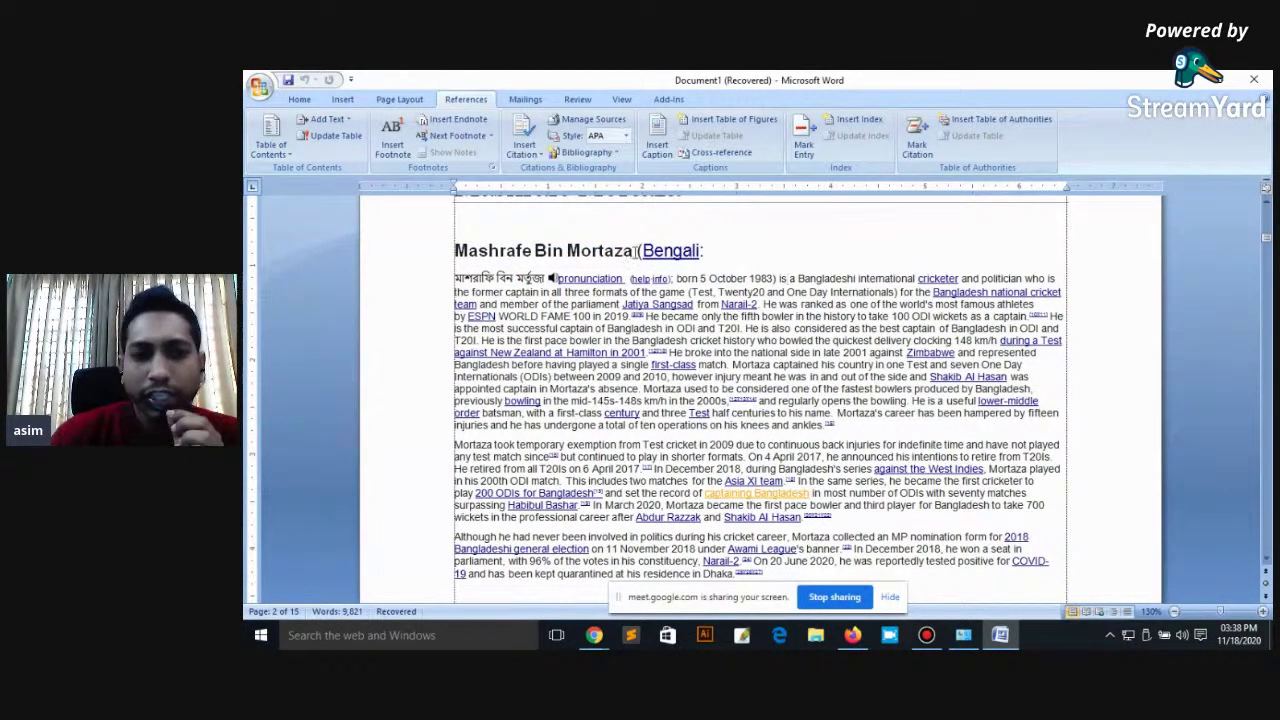
drag(604, 251, 606, 256)
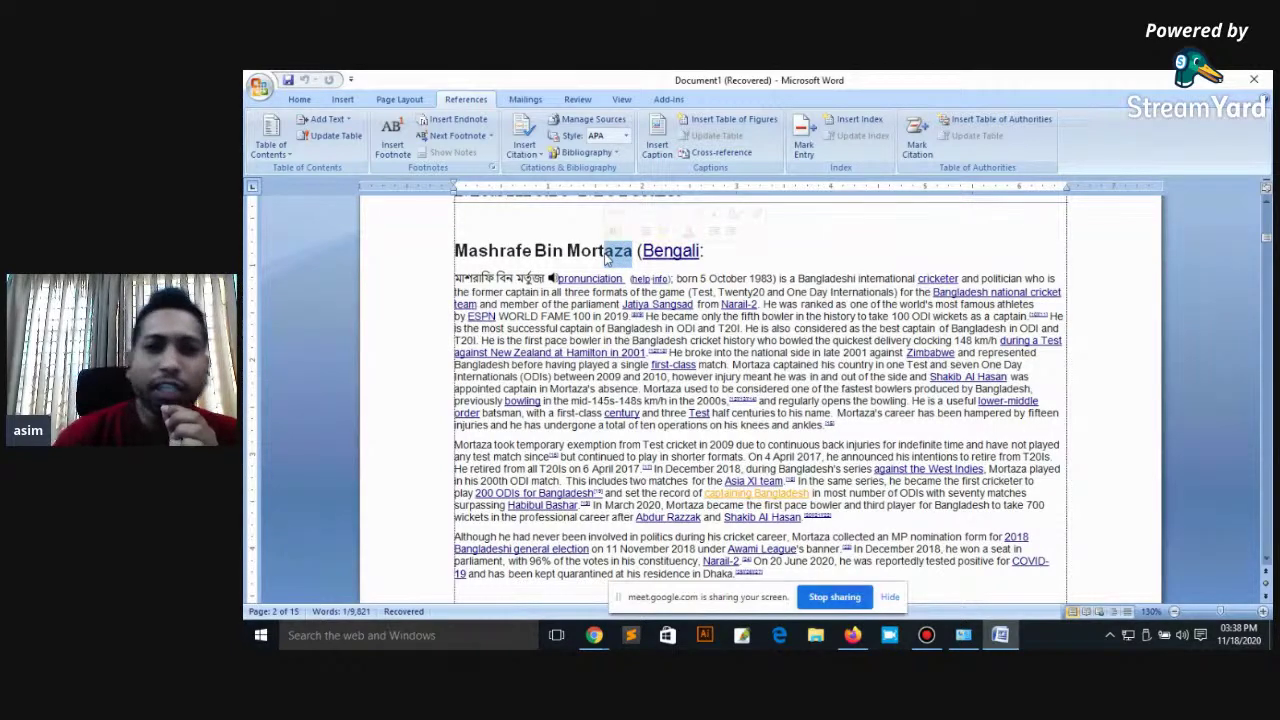
scroll(646, 358, down, 5)
scroll(651, 371, down, 3)
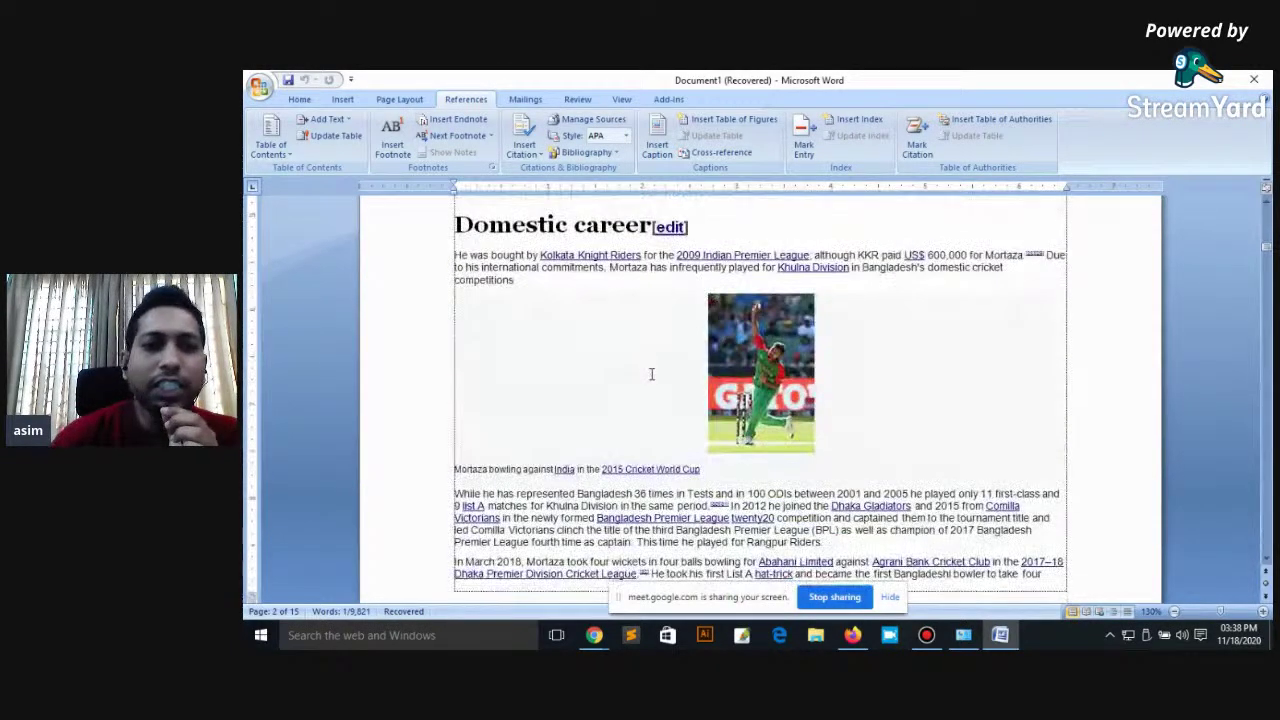
scroll(582, 452, down, 3)
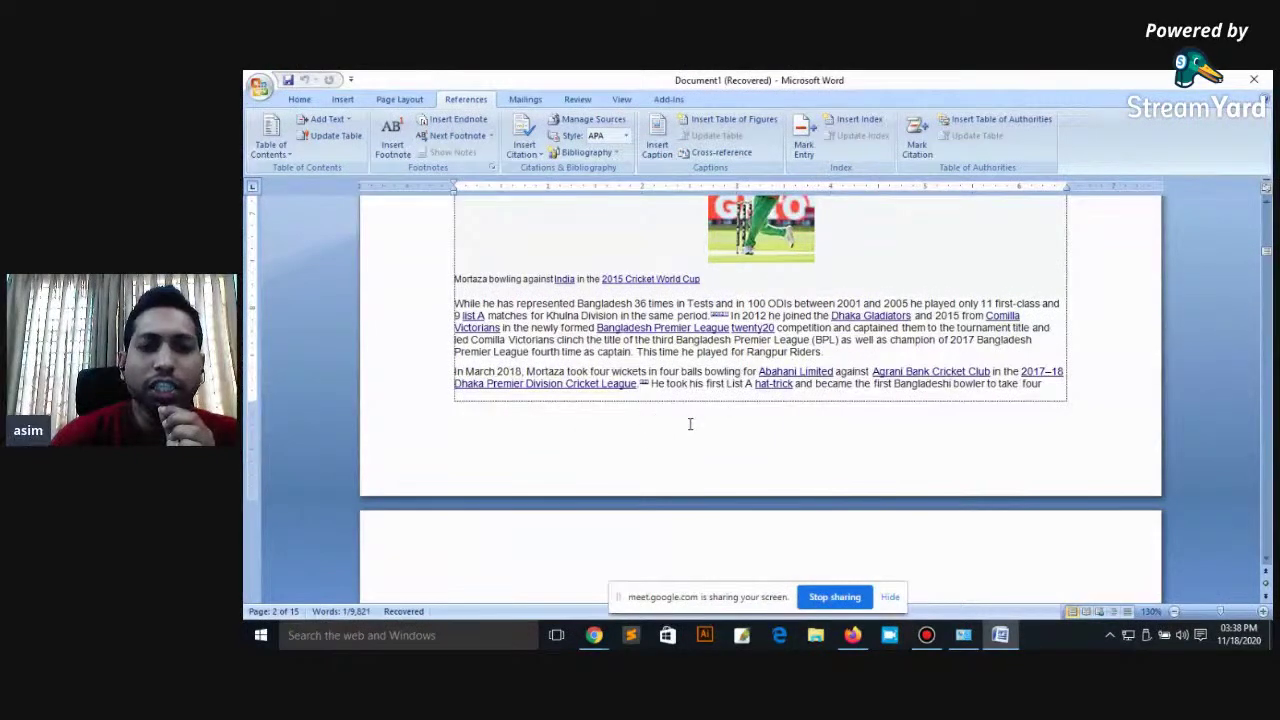
scroll(660, 421, up, 3)
scroll(630, 419, up, 2)
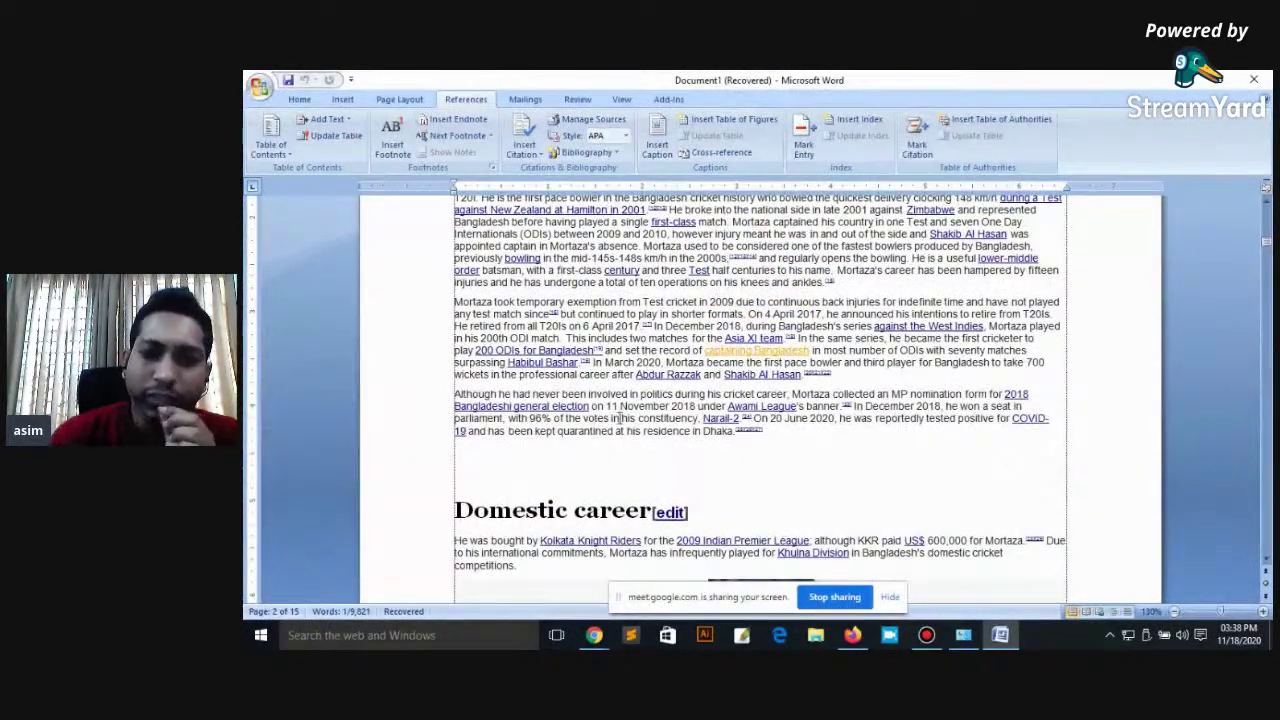
scroll(627, 418, up, 2)
scroll(680, 420, up, 4)
scroll(738, 425, down, 2)
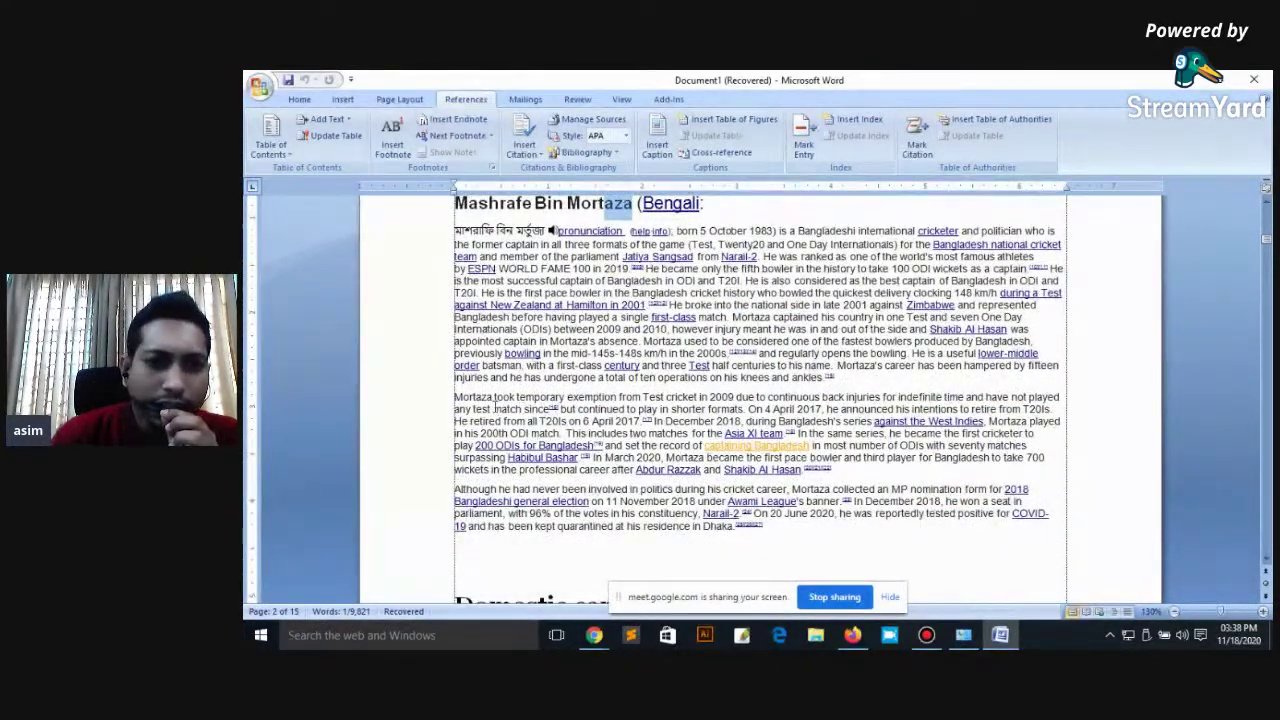
drag(455, 397, 484, 398)
Step: Insert a footnote right after 'Mortaza' and type placeholder text into it
click(482, 397)
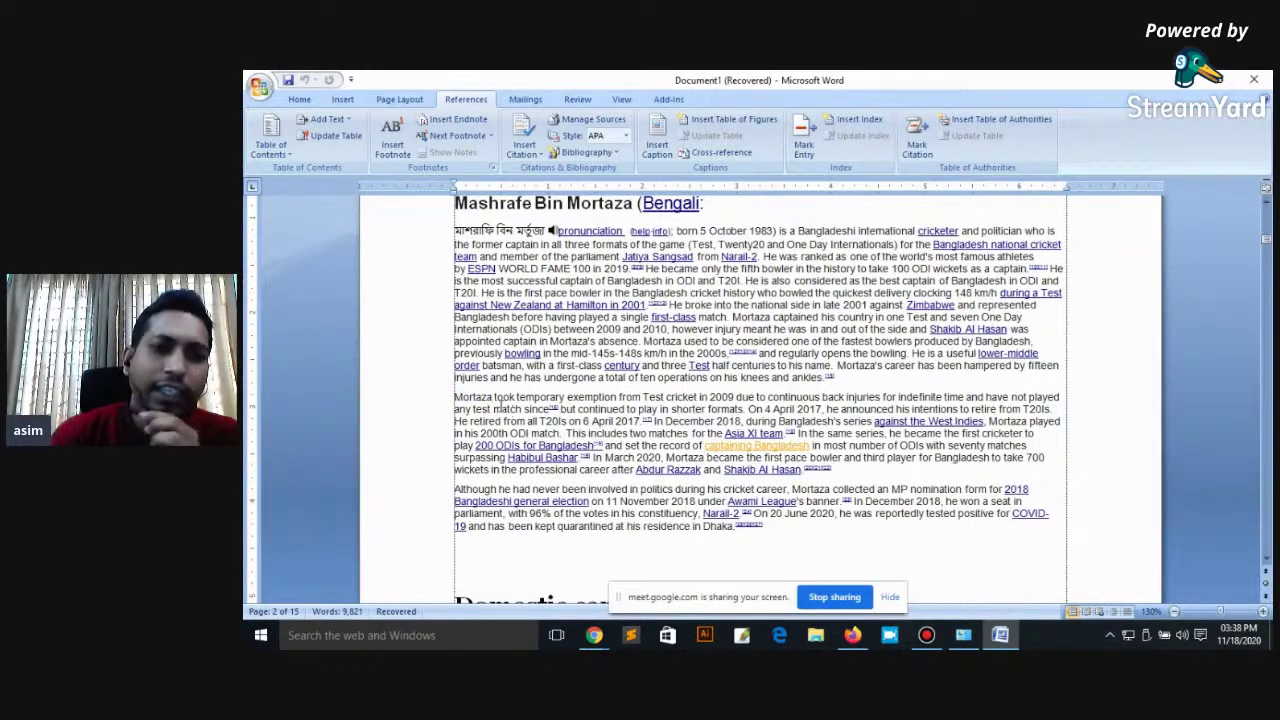
click(400, 145)
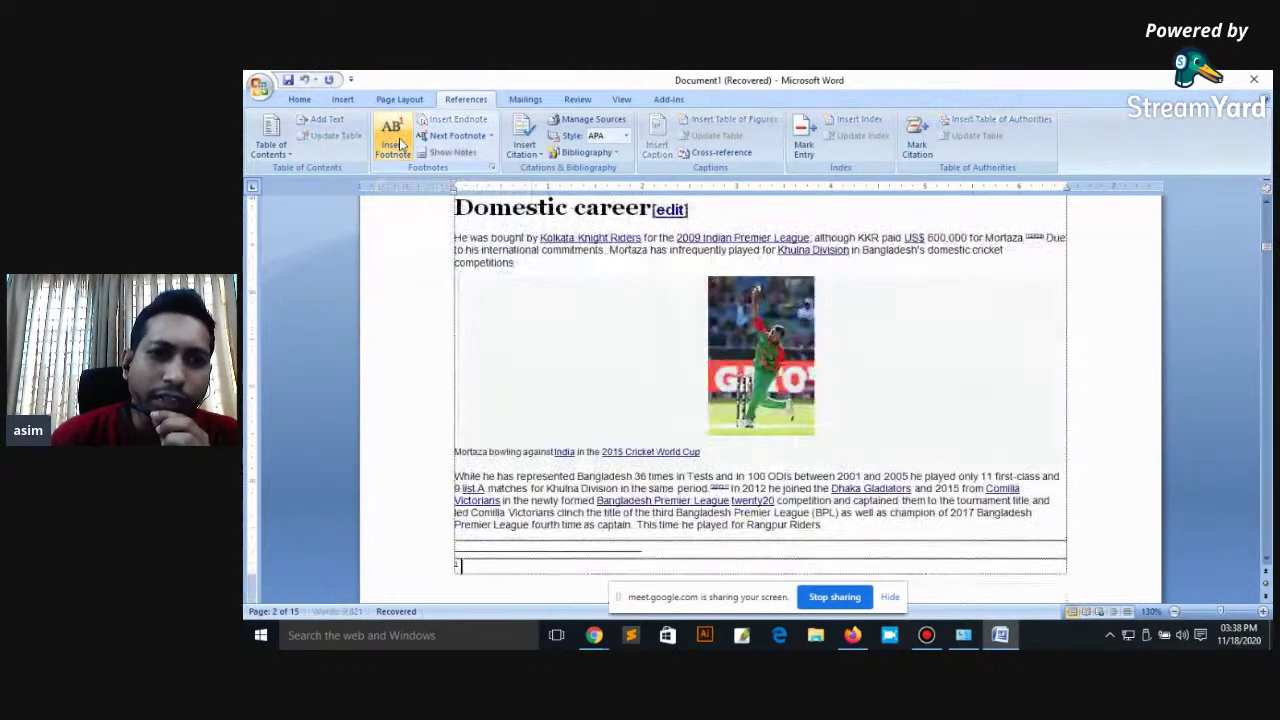
scroll(481, 561, down, 2)
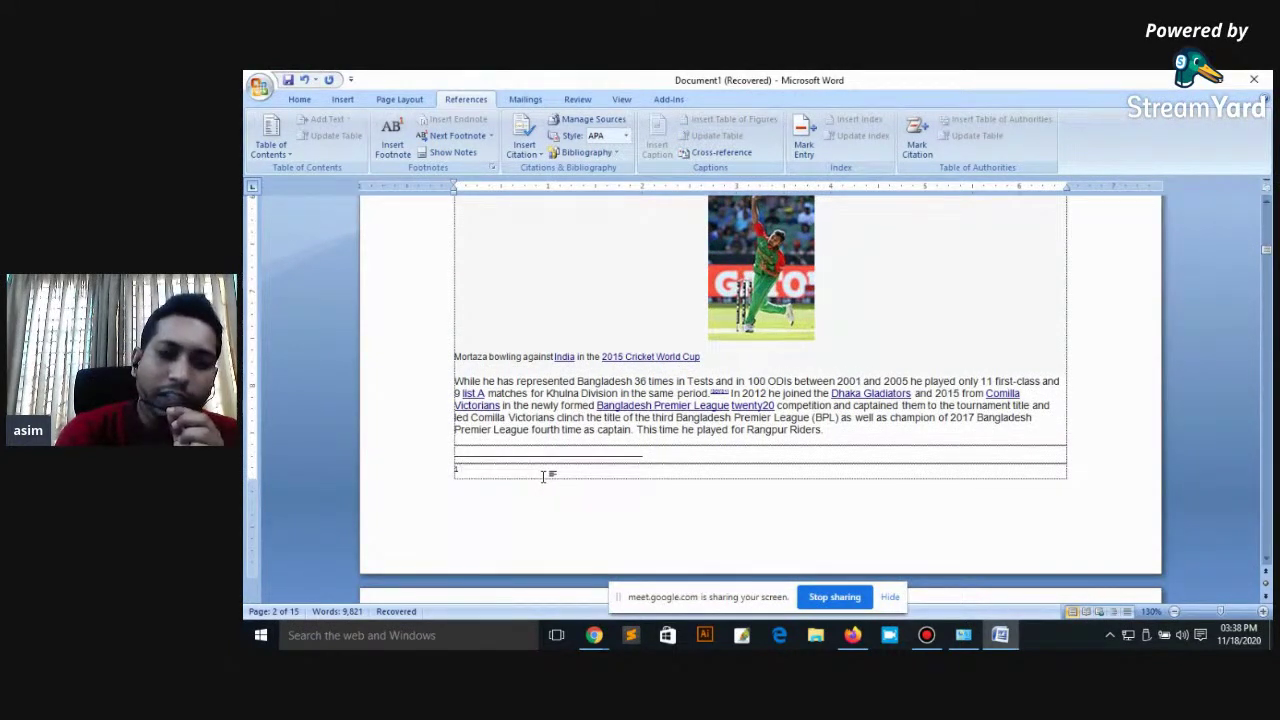
text(d)
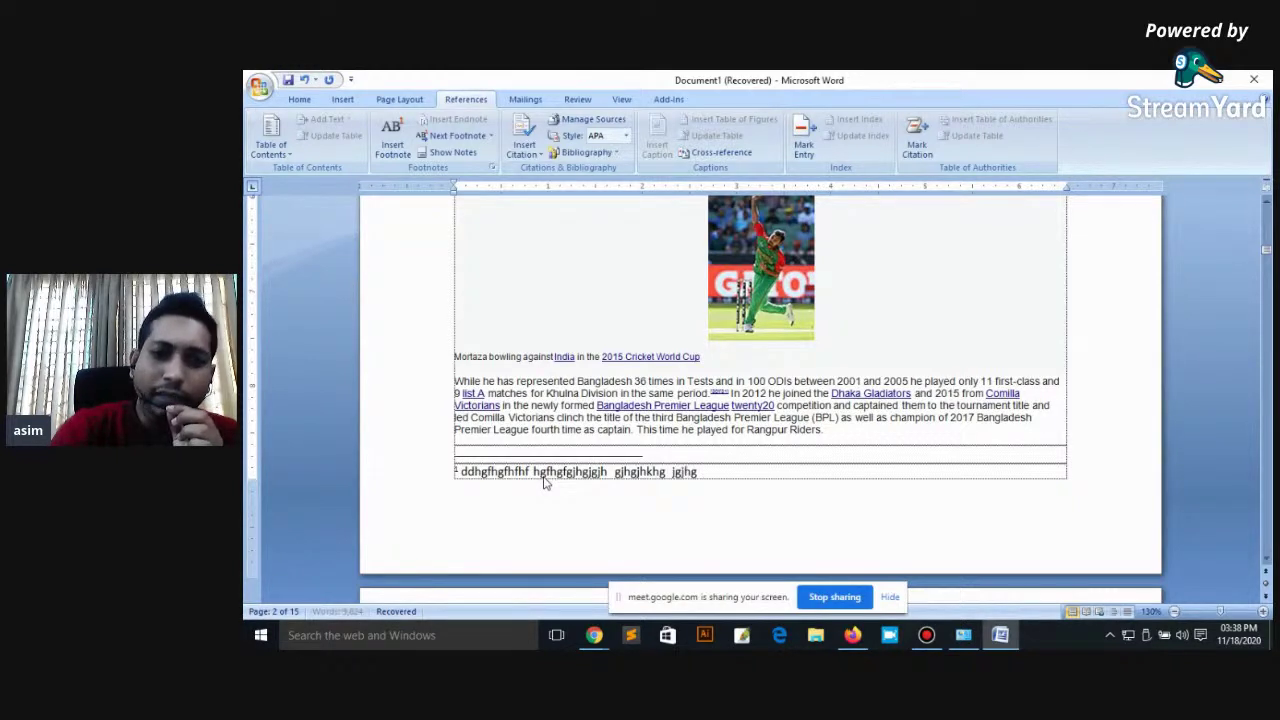
text(hg)
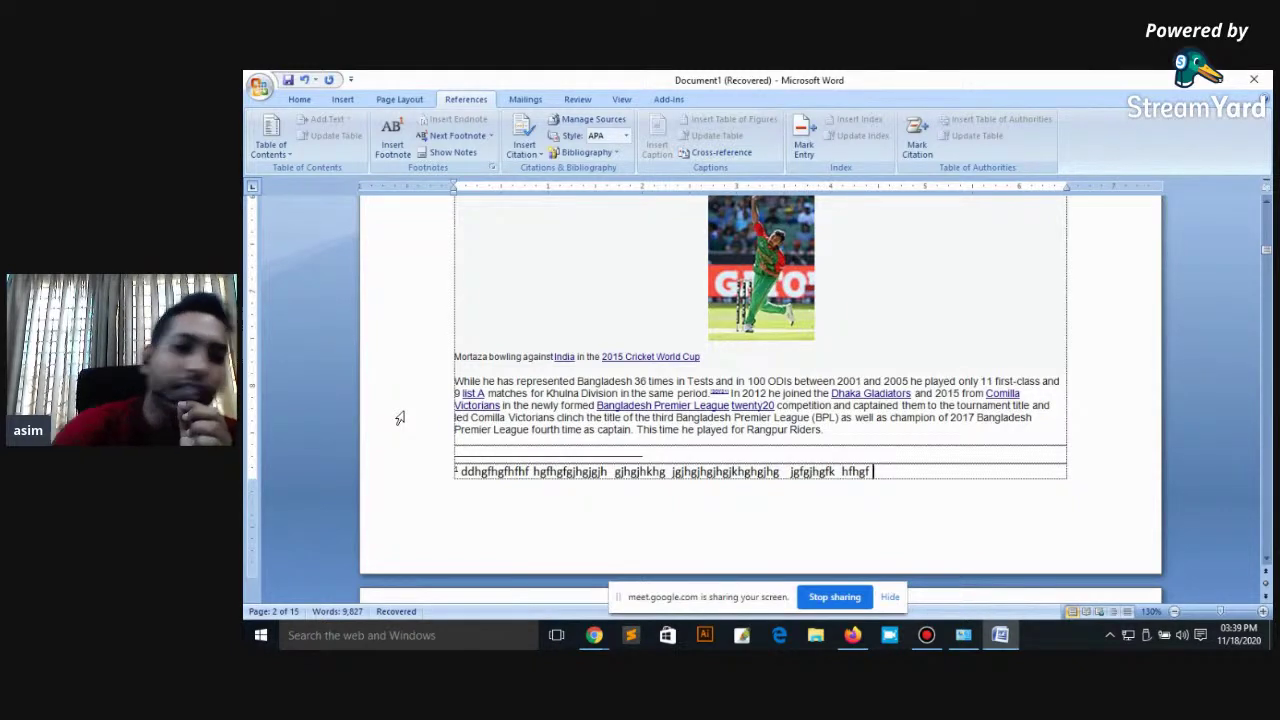
scroll(617, 469, up, 1)
Step: Return to the body text and zoom the page view in to 234%
click(900, 411)
scroll(571, 449, up, 3)
scroll(571, 449, up, 3)
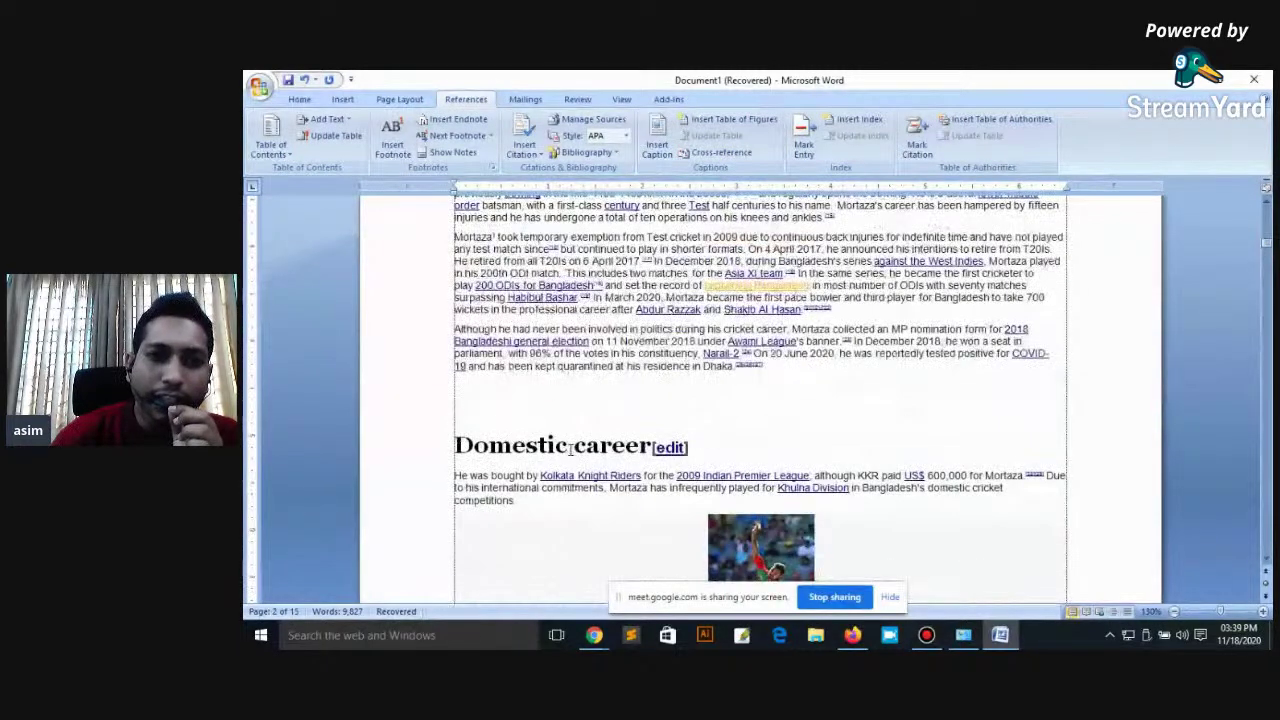
scroll(571, 449, up, 1)
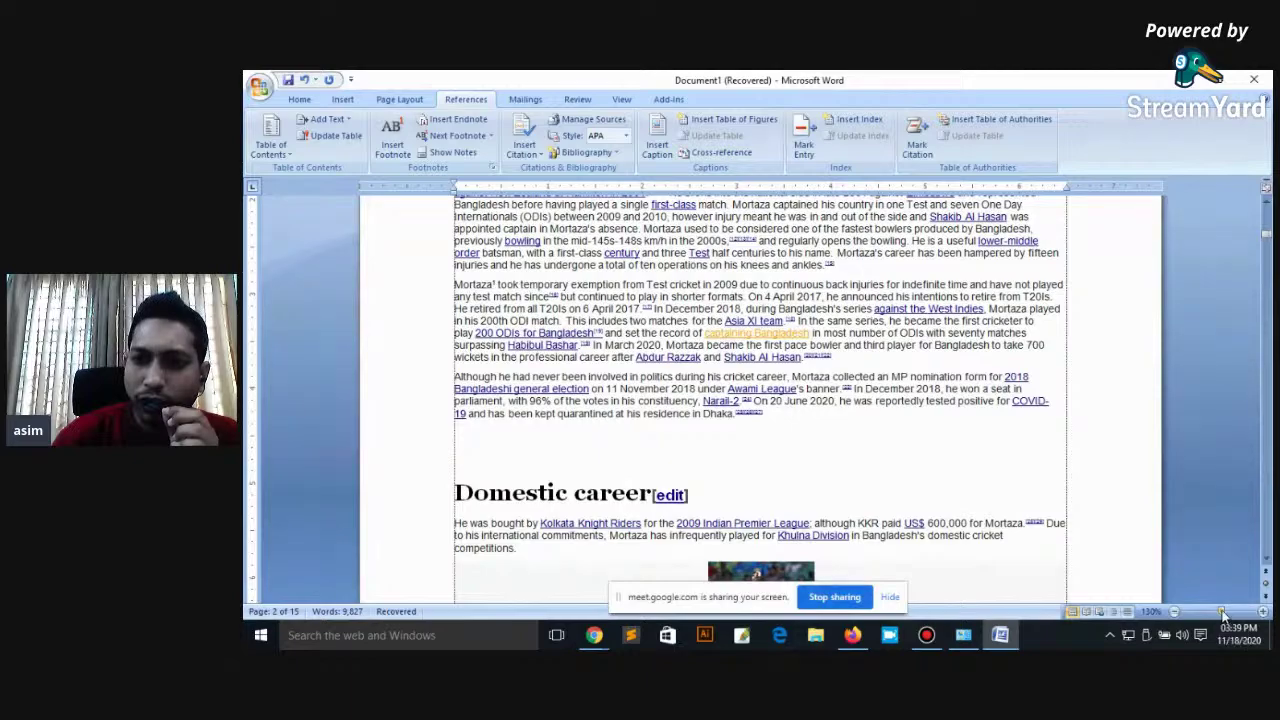
drag(1220, 612, 1232, 612)
scroll(572, 489, up, 5)
scroll(571, 489, up, 3)
scroll(571, 489, up, 4)
scroll(520, 470, up, 5)
scroll(396, 448, down, 6)
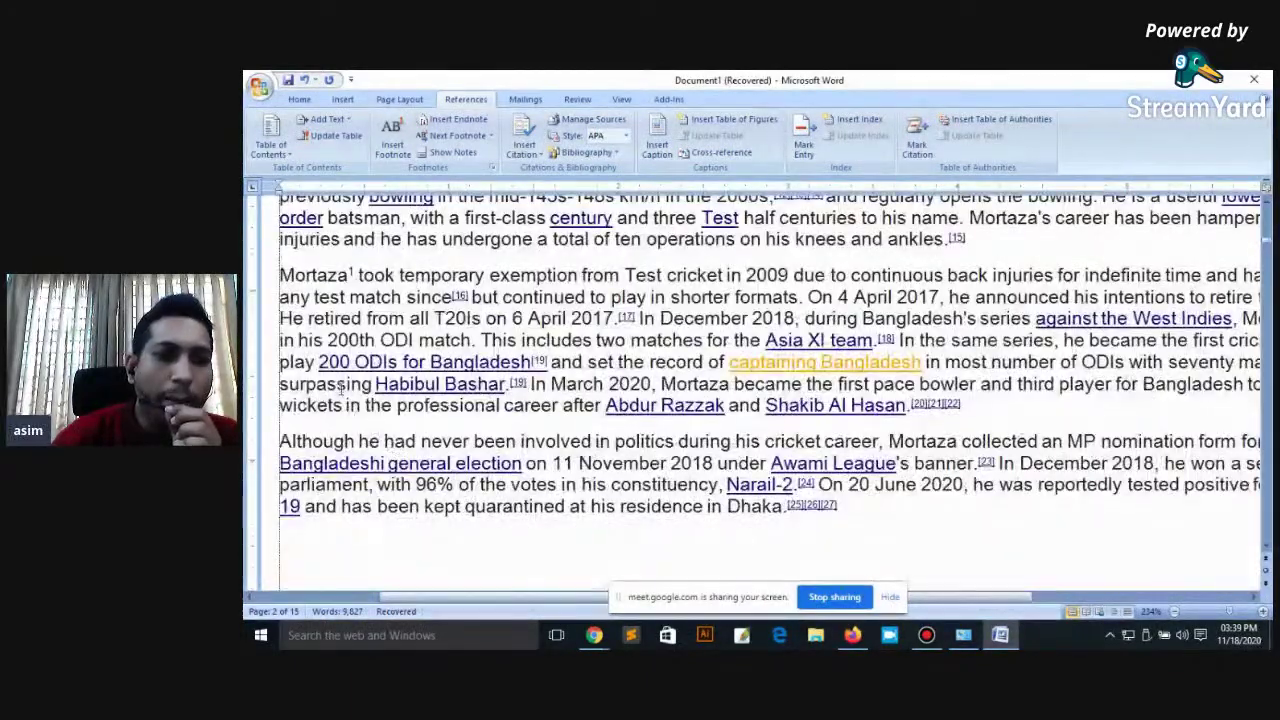
Step: Select 'Mortaza' to inspect footnote mark 1, then select the word 'continued'
drag(280, 275, 353, 276)
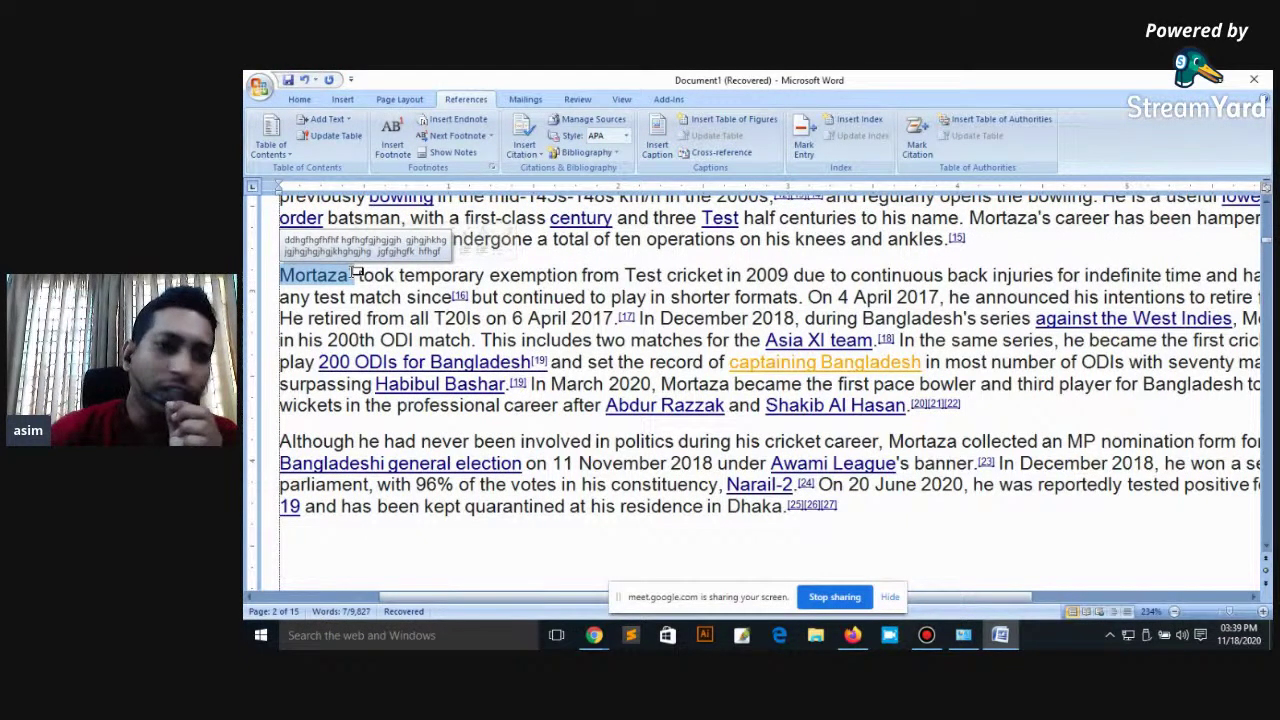
click(522, 297)
drag(505, 297, 586, 297)
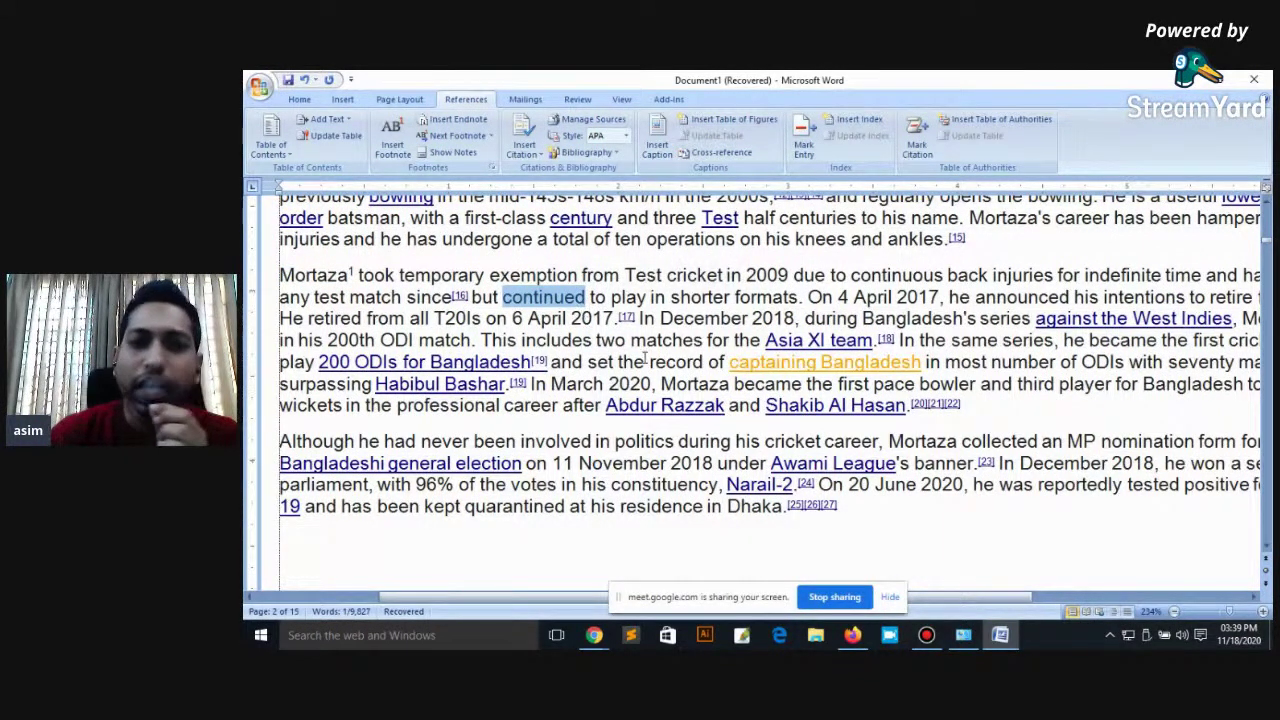
scroll(653, 363, down, 5)
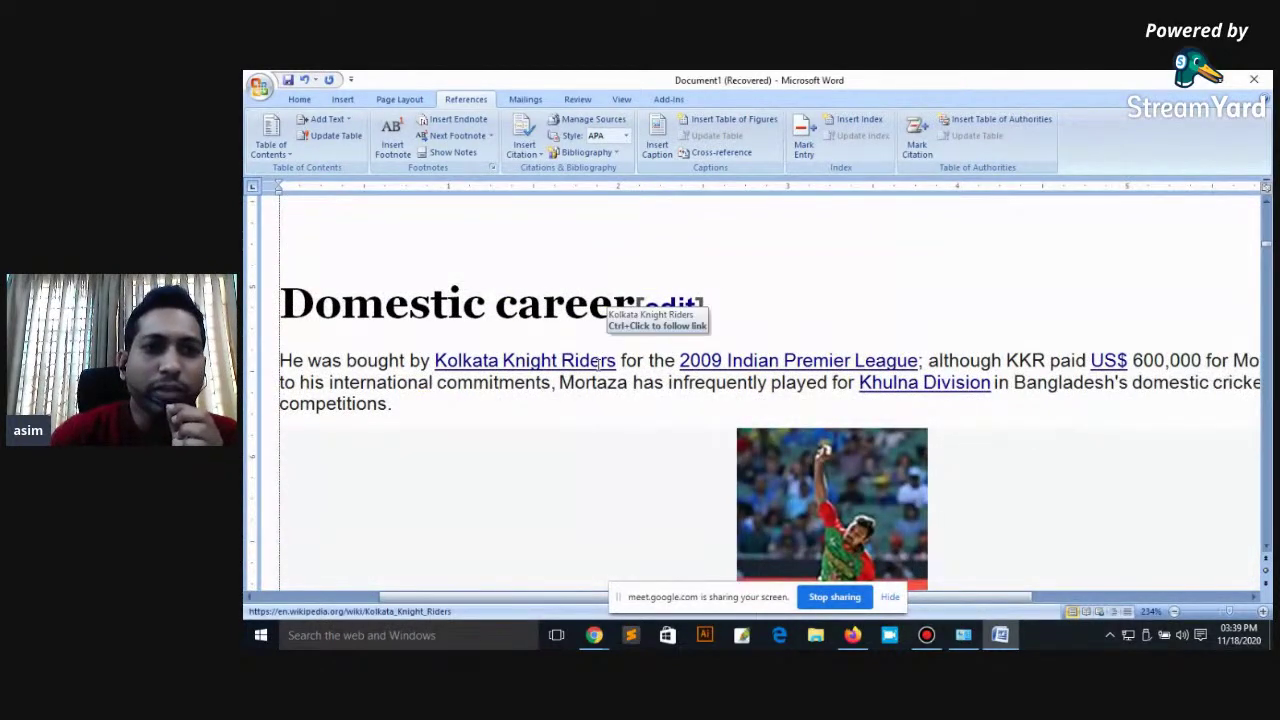
scroll(605, 365, down, 5)
scroll(615, 381, down, 5)
scroll(615, 381, down, 5)
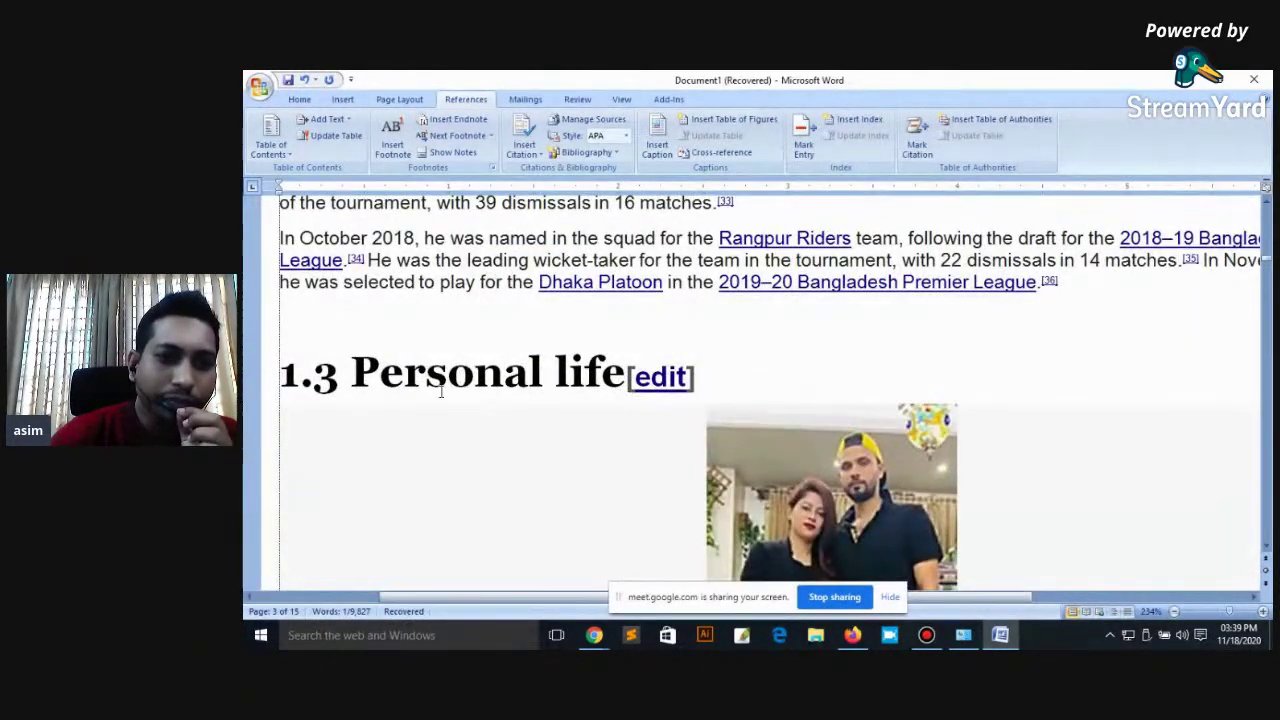
Step: Insert footnote 2 on the 1.3 Personal life heading with placeholder text
click(363, 373)
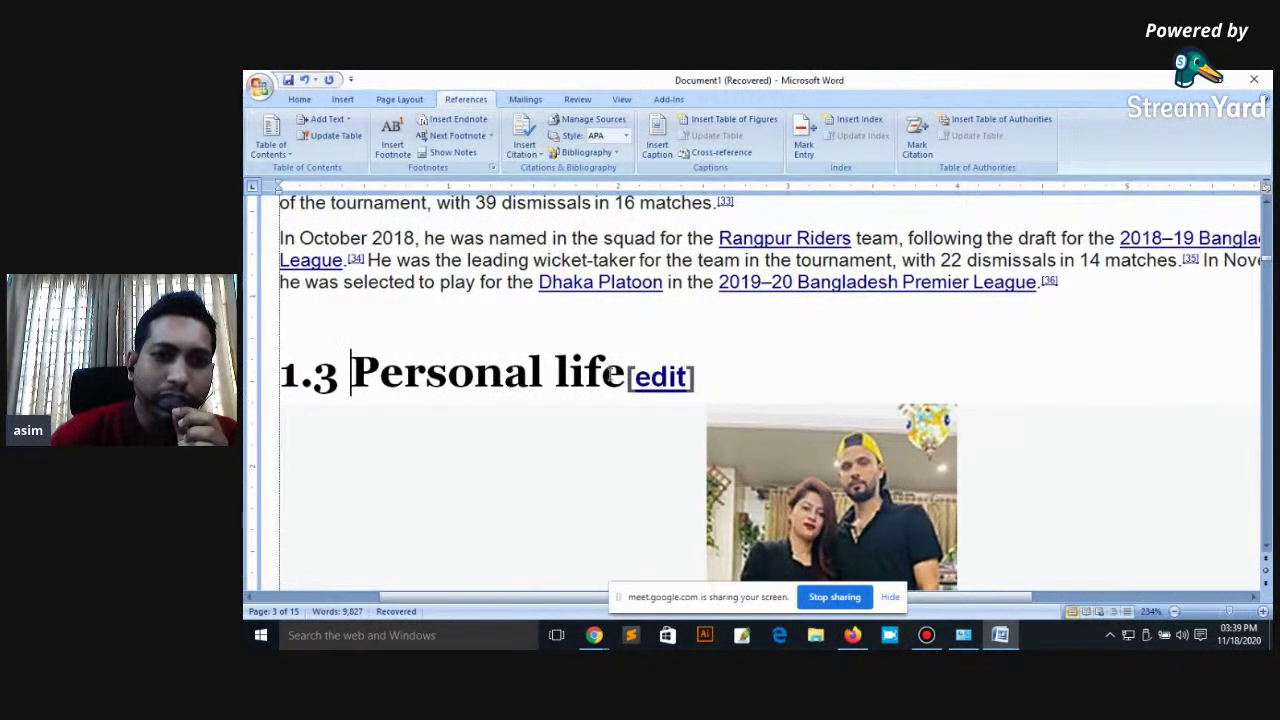
click(392, 132)
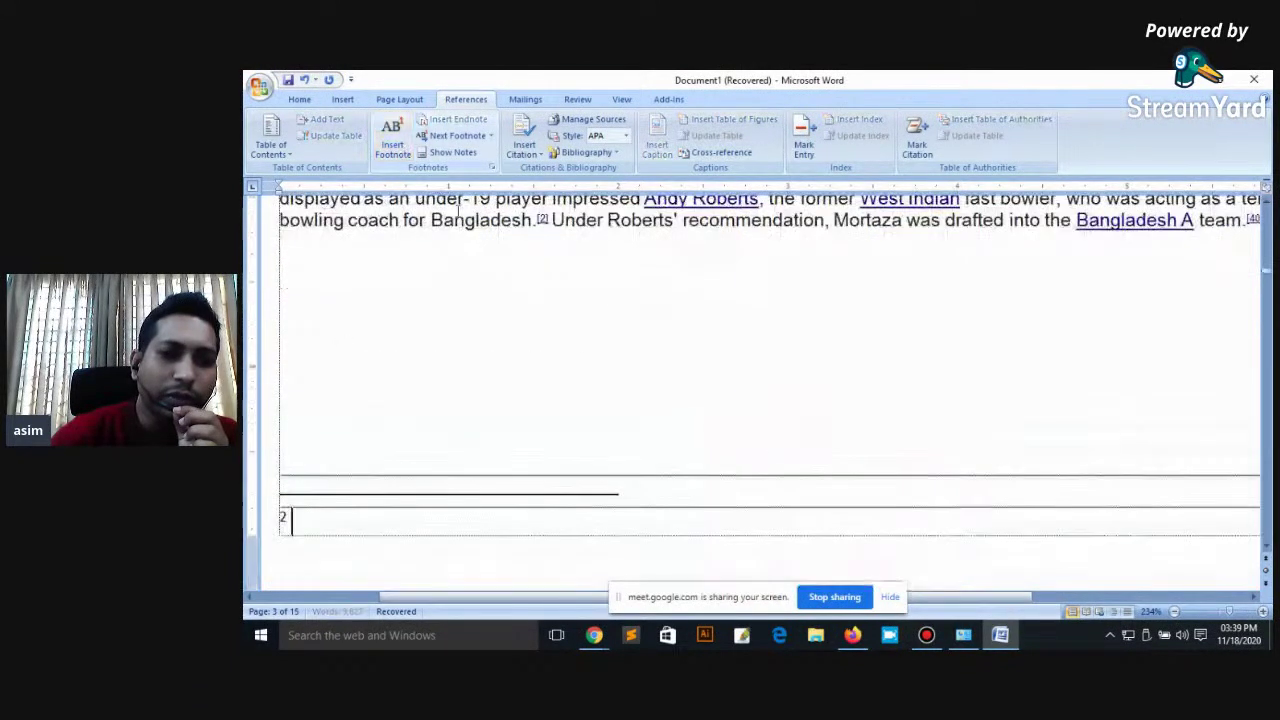
text(ghjhgjhghjghg)
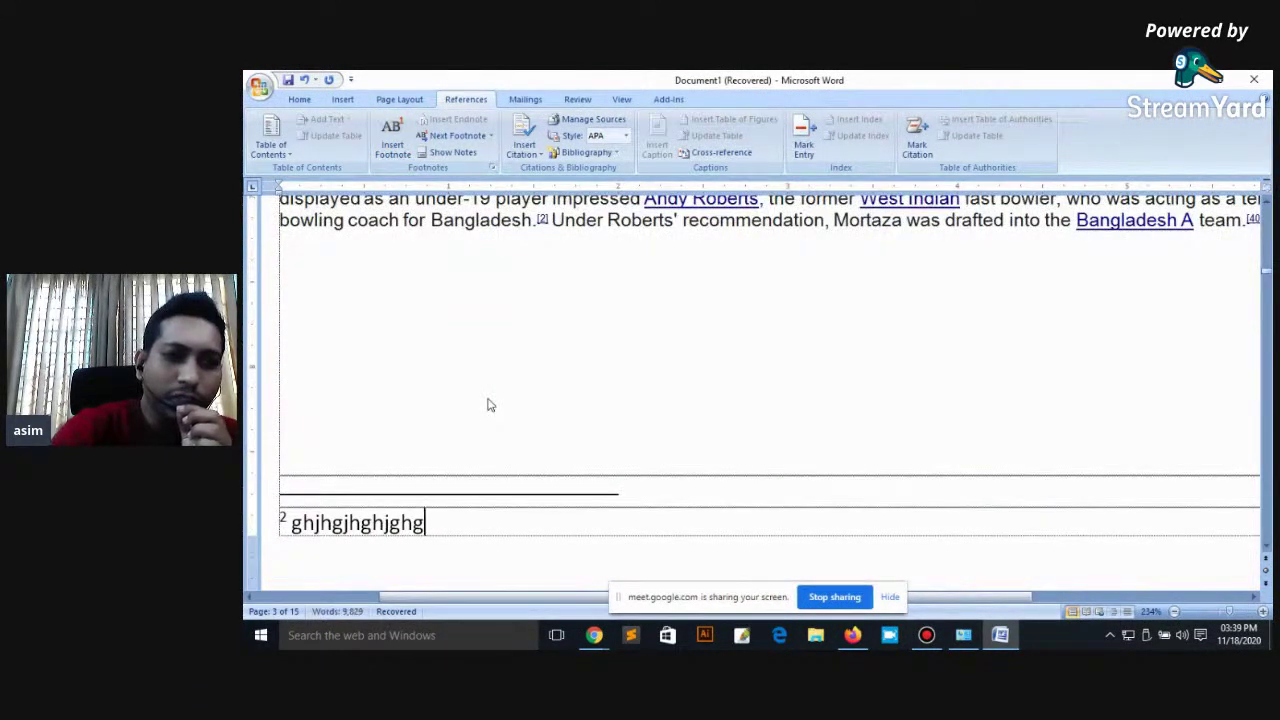
text(  jhggjhgjhg  jh gjgh)
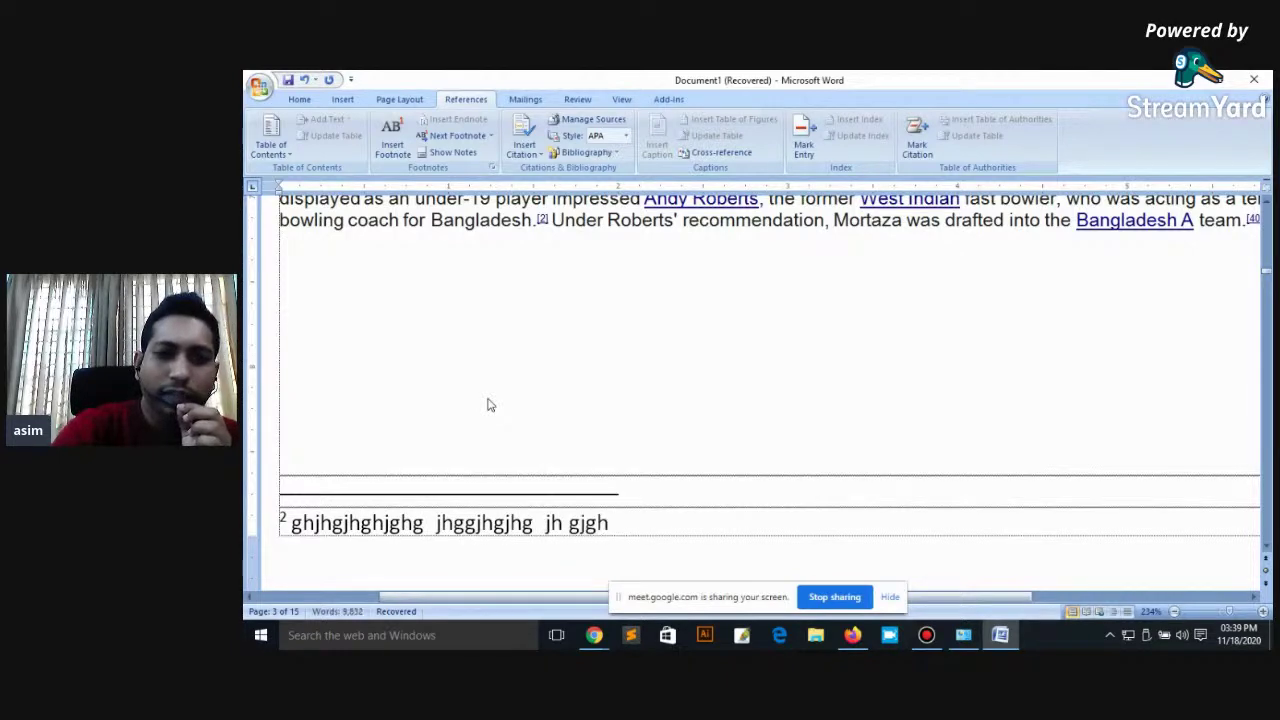
click(565, 334)
Step: Select the Personal life heading to check its new footnote mark
scroll(573, 363, up, 4)
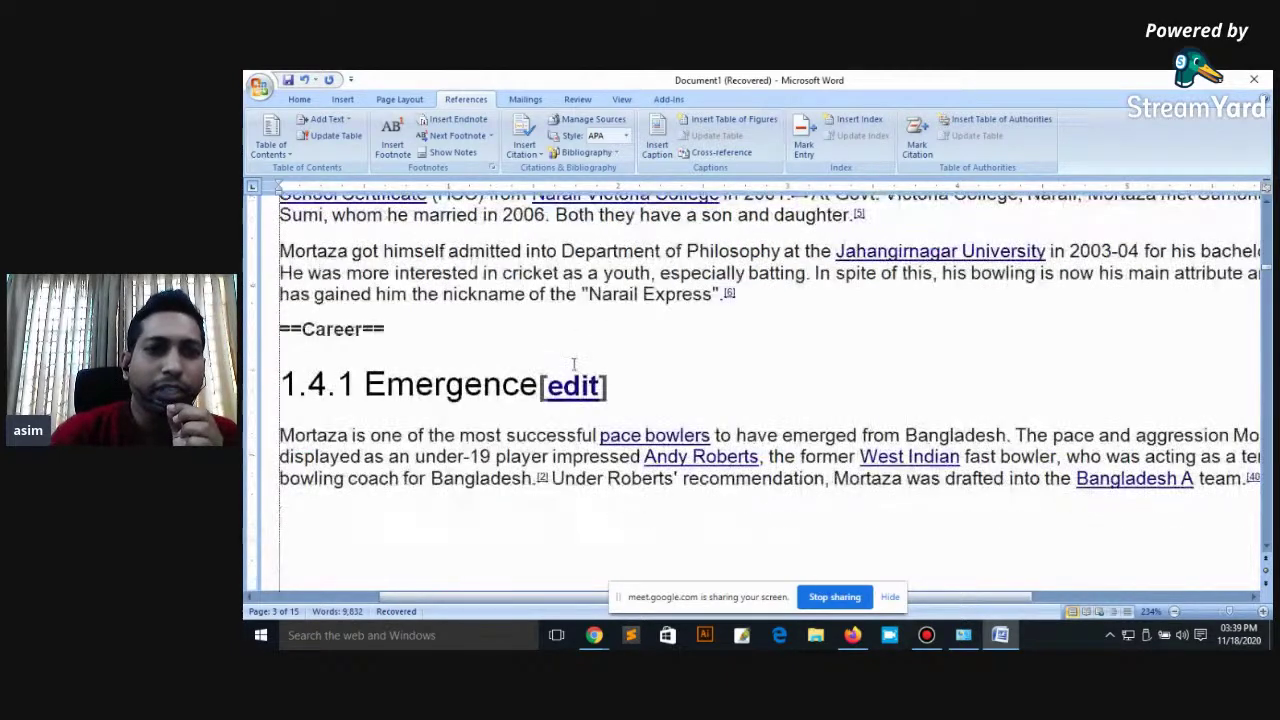
scroll(515, 425, up, 3)
scroll(505, 415, up, 3)
scroll(504, 414, up, 3)
scroll(506, 420, down, 2)
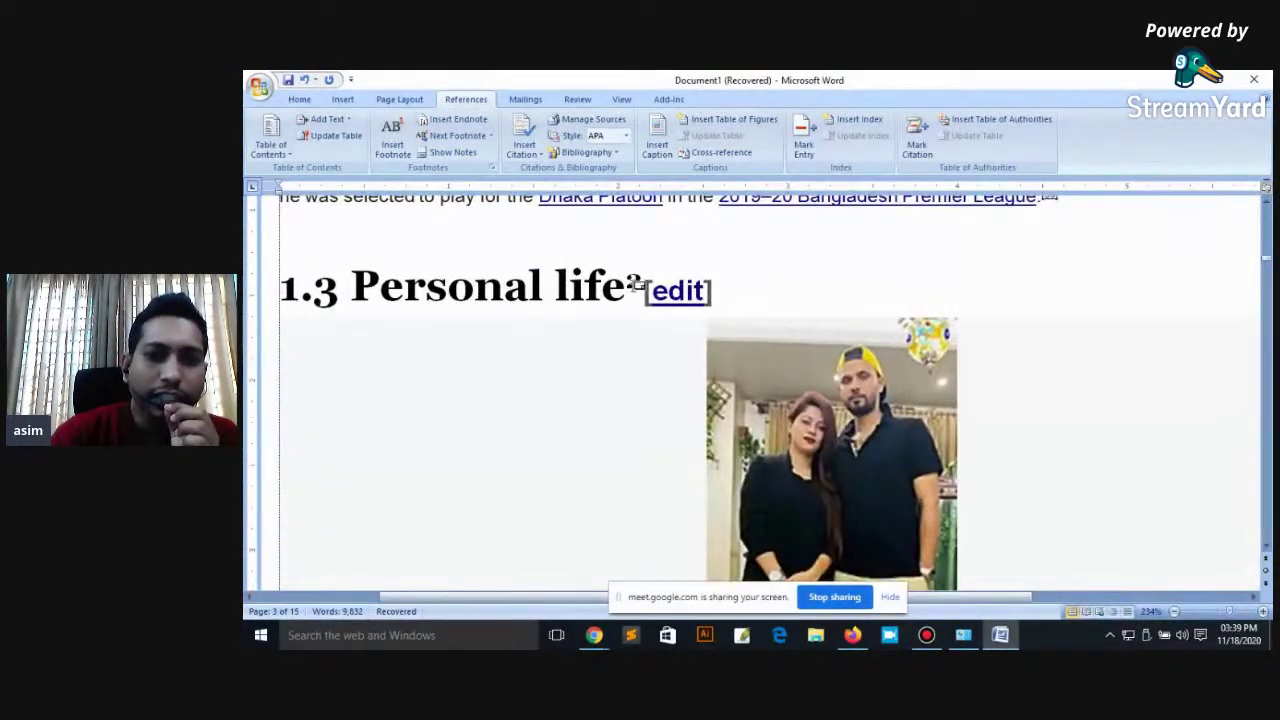
drag(350, 285, 647, 292)
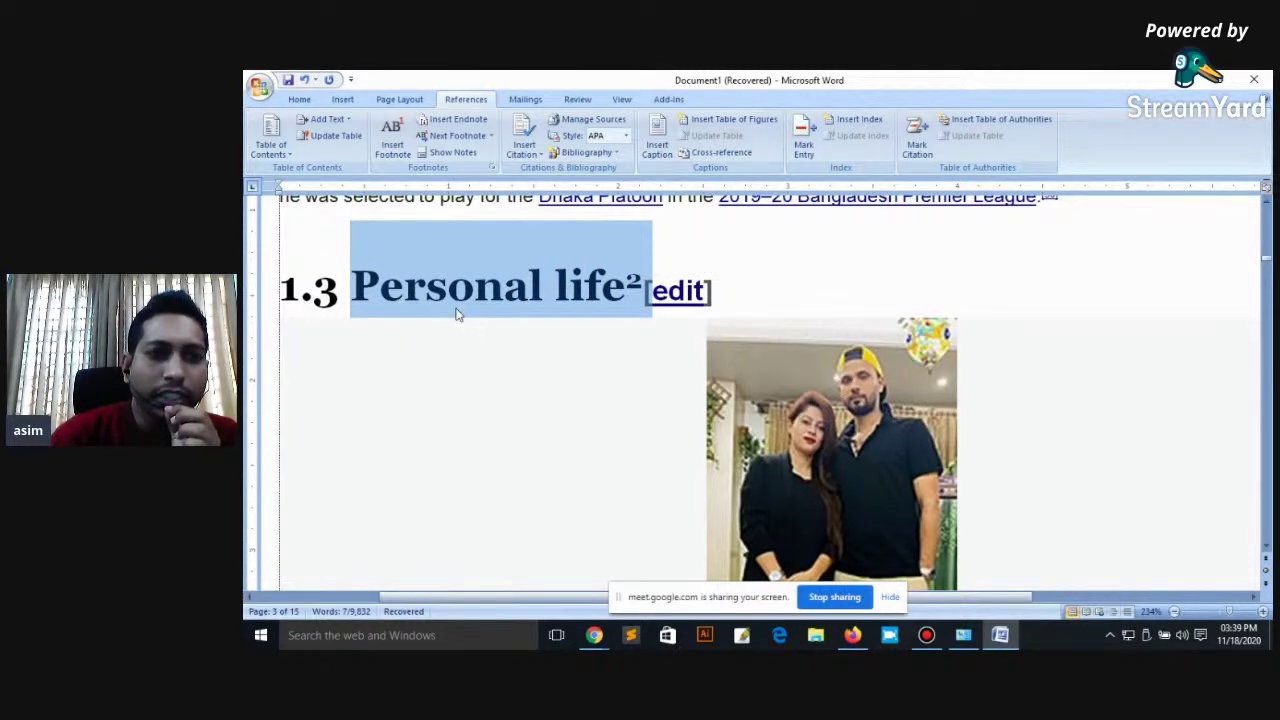
scroll(456, 314, up, 5)
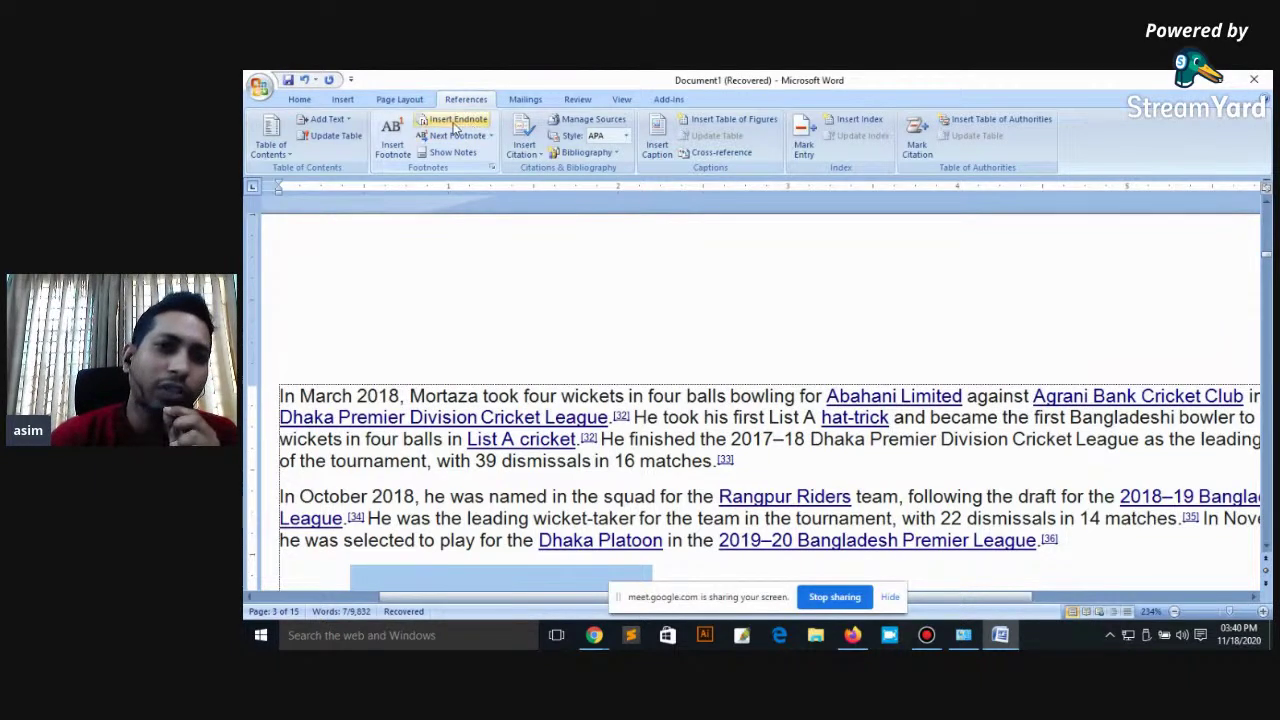
Step: Add an endnote with placeholder text on page 15, select it, then scroll up toward the references
click(480, 122)
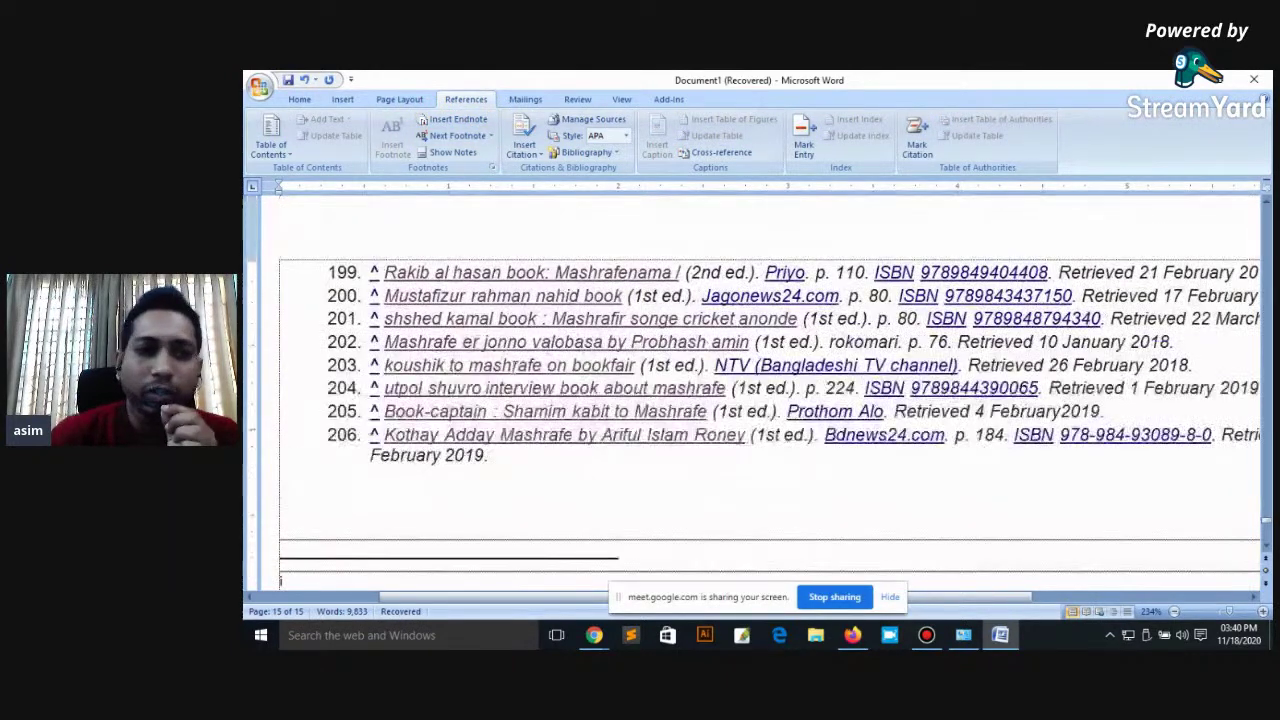
text(fjhgj)
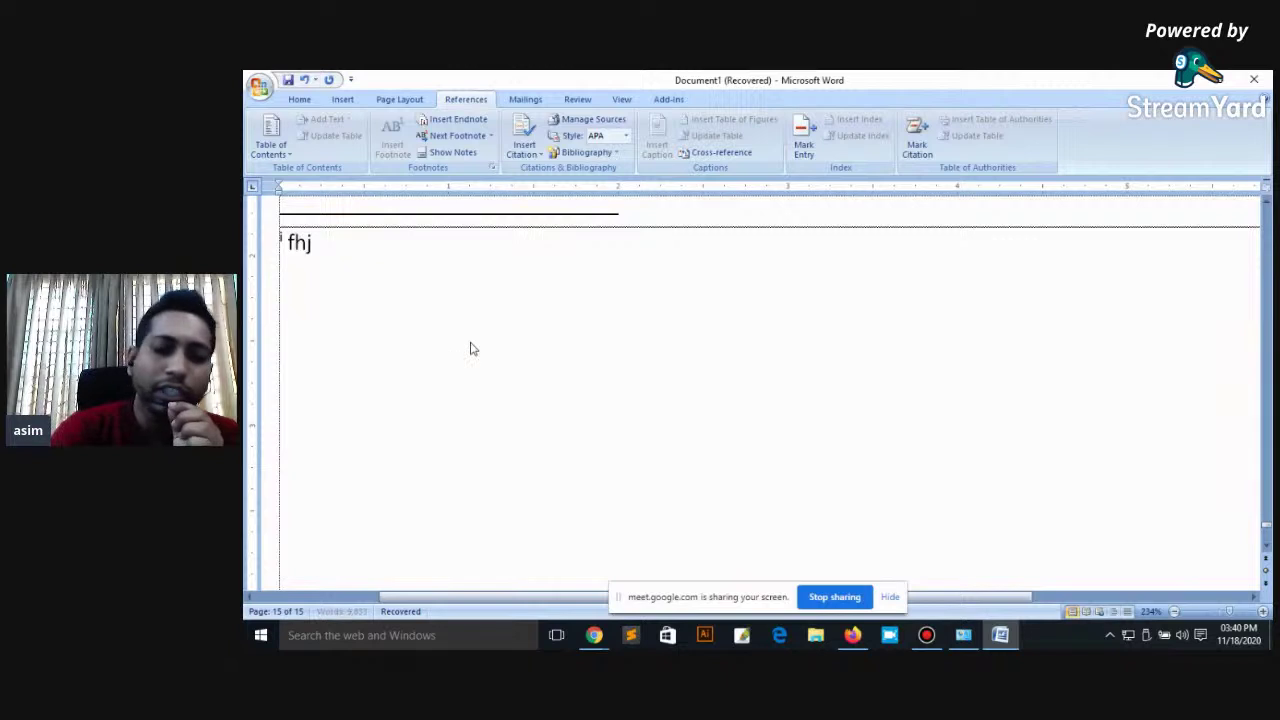
text(hghggfhgfhg  fhfhgfhh)
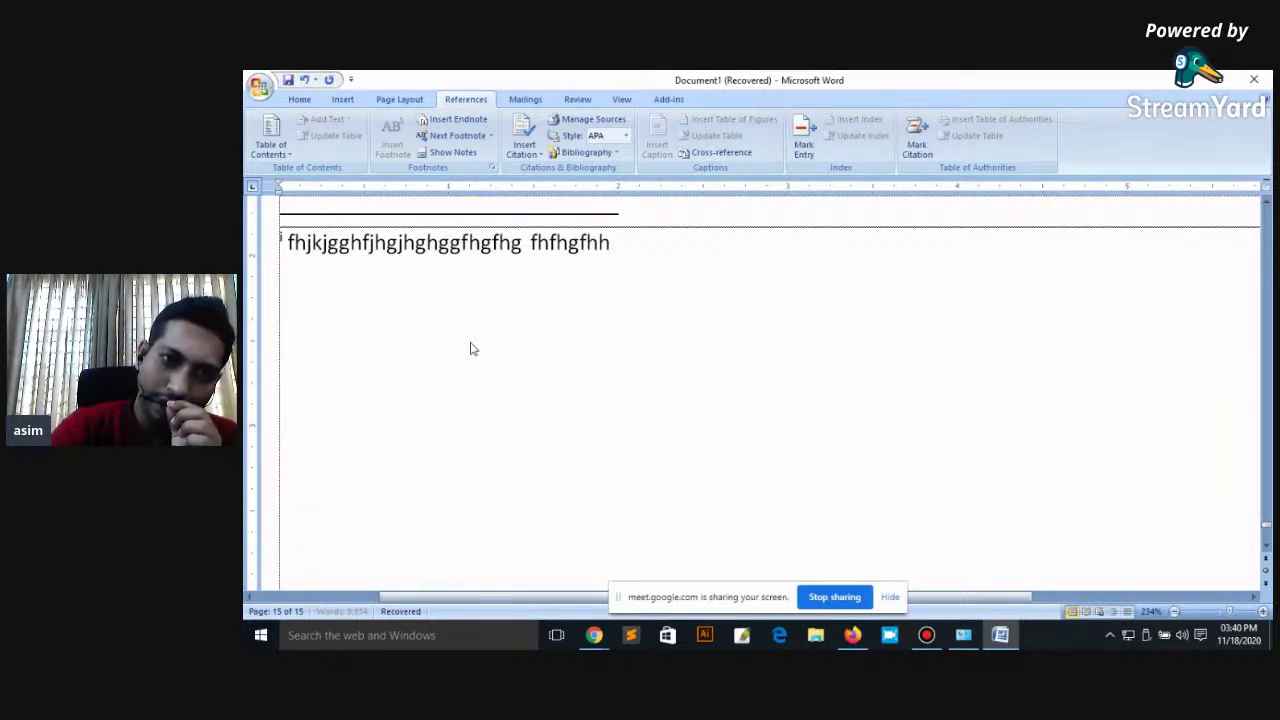
text(gfhfh  f fhgff)
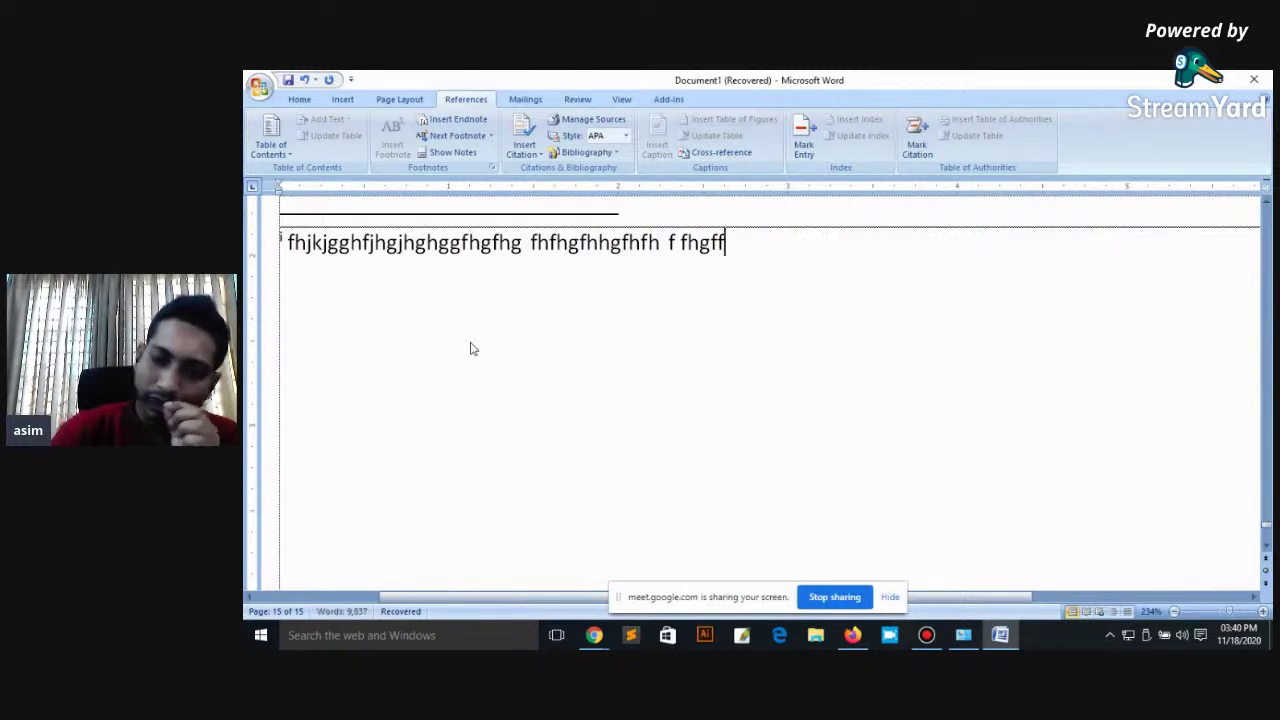
drag(746, 243, 372, 246)
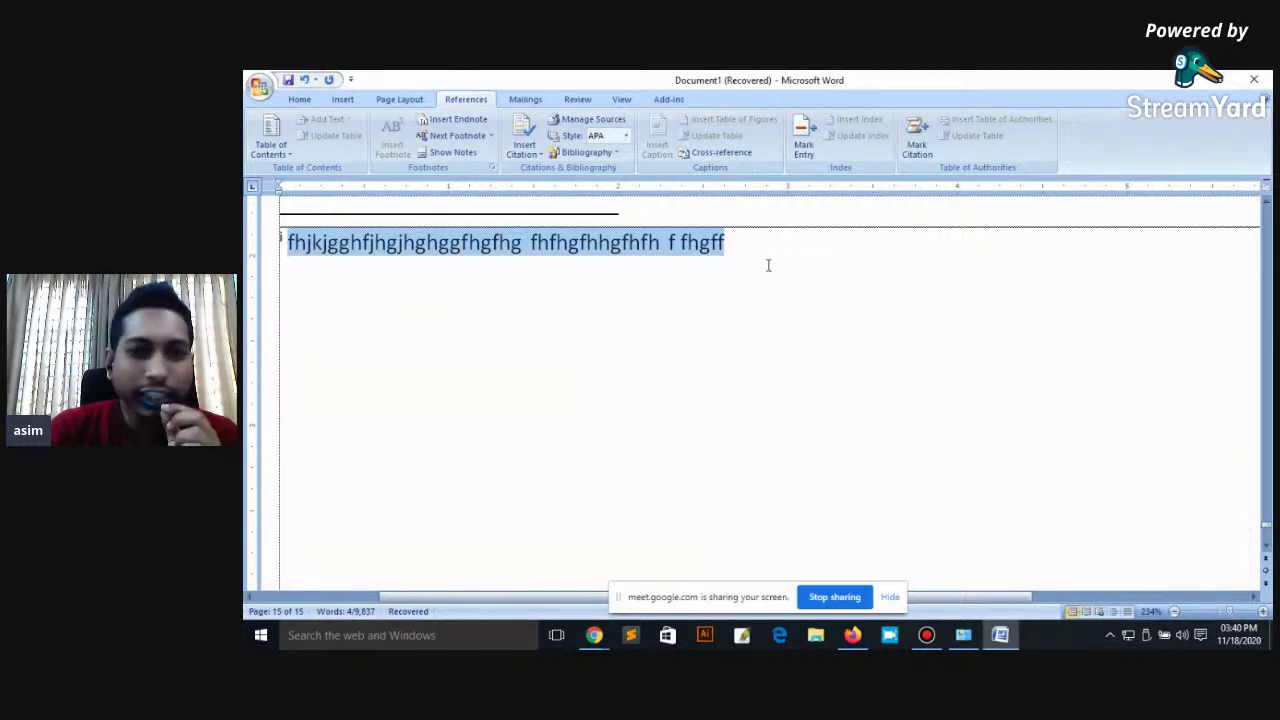
click(736, 243)
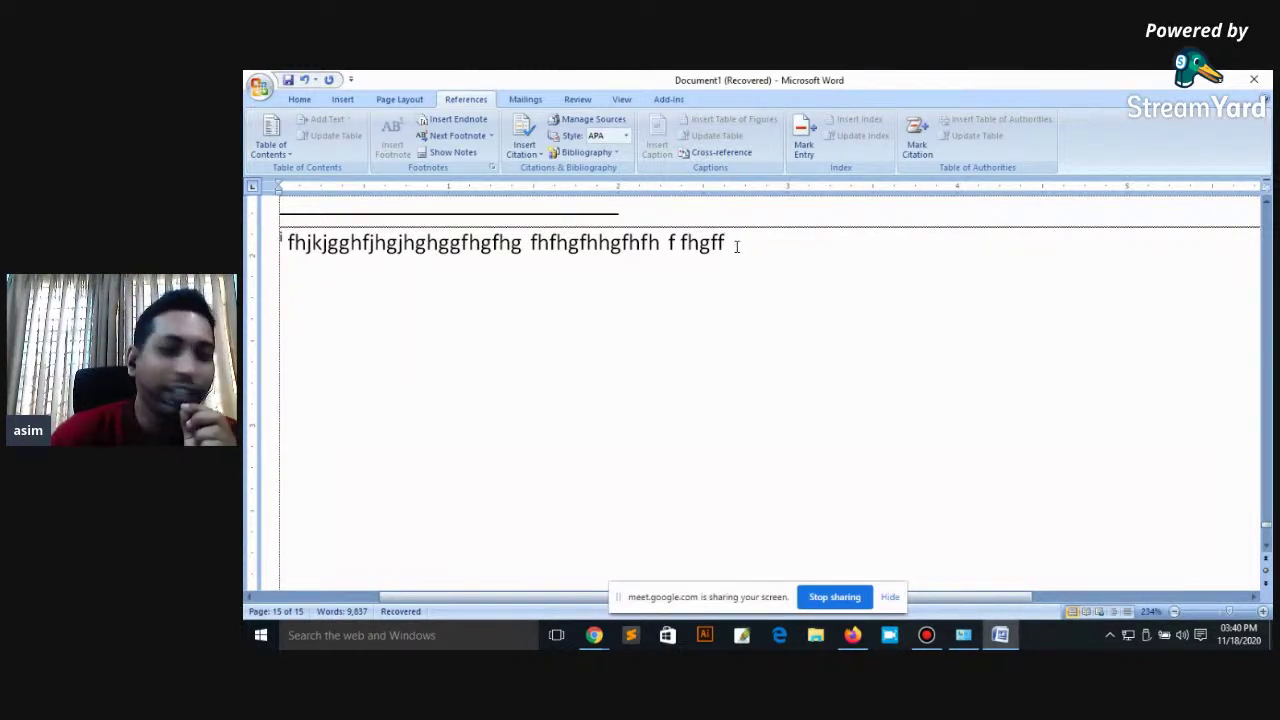
drag(736, 243, 330, 250)
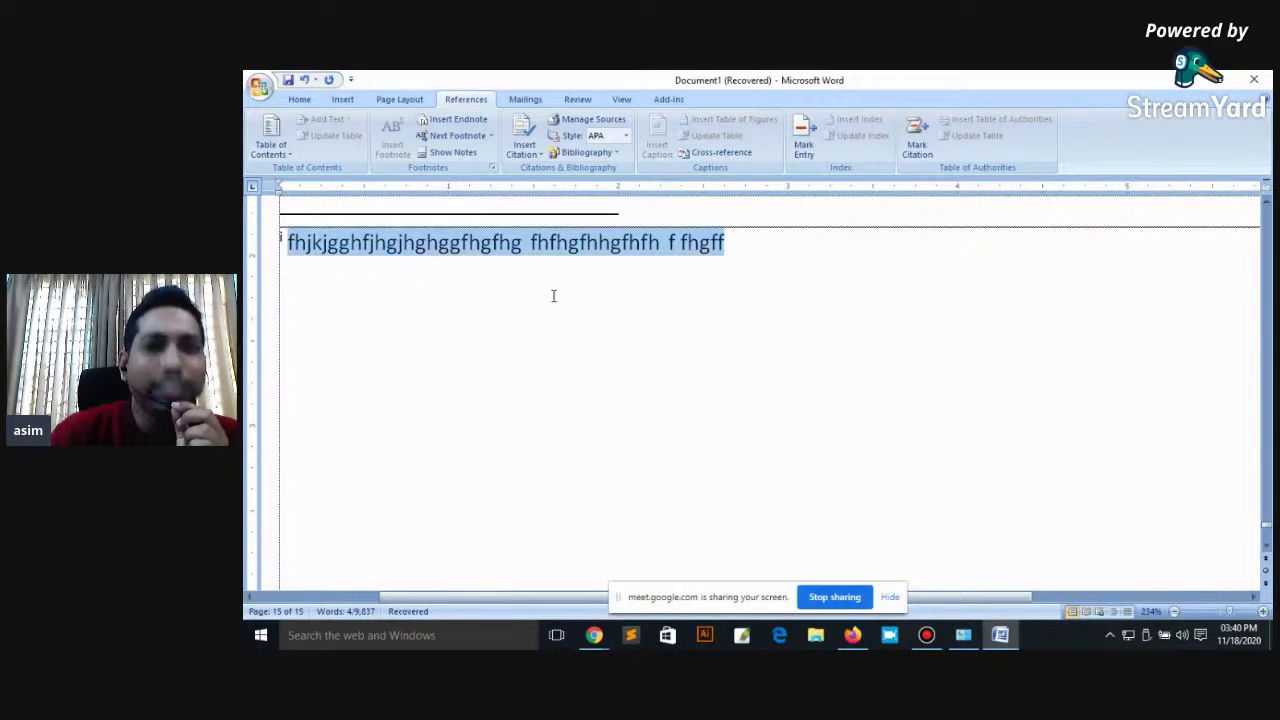
scroll(523, 296, up, 5)
scroll(543, 357, up, 4)
scroll(543, 357, up, 3)
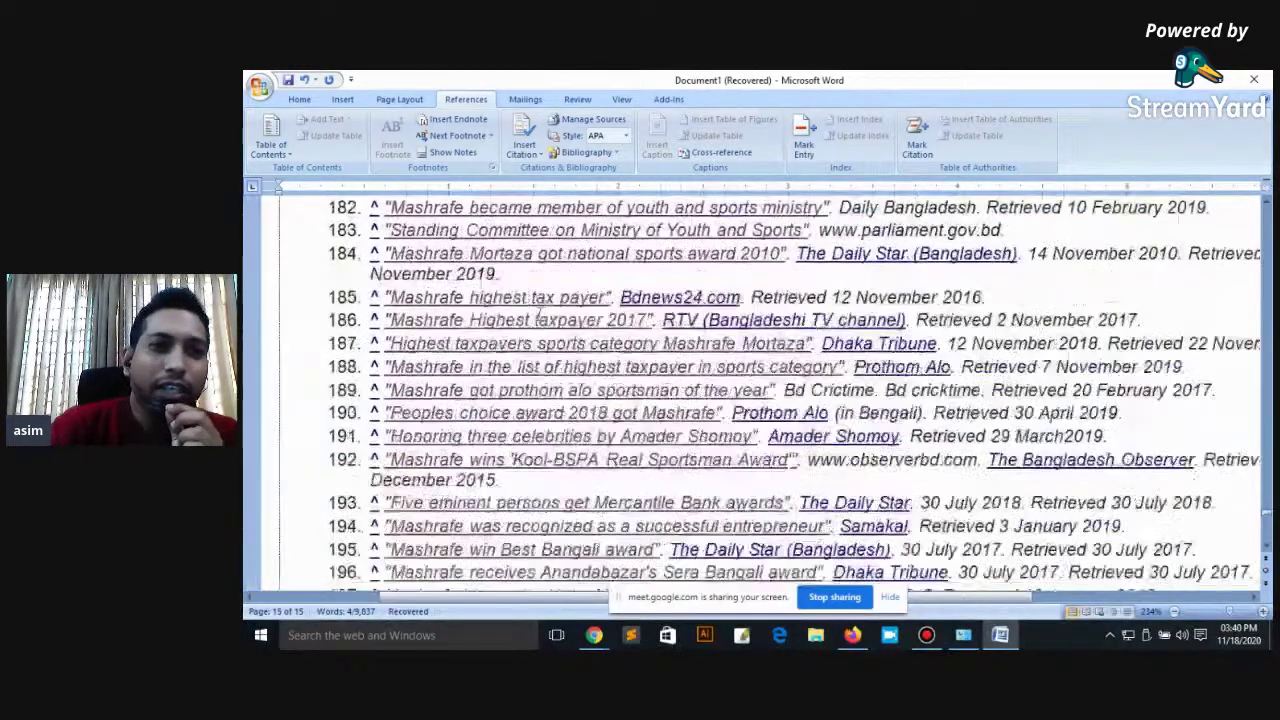
click(566, 308)
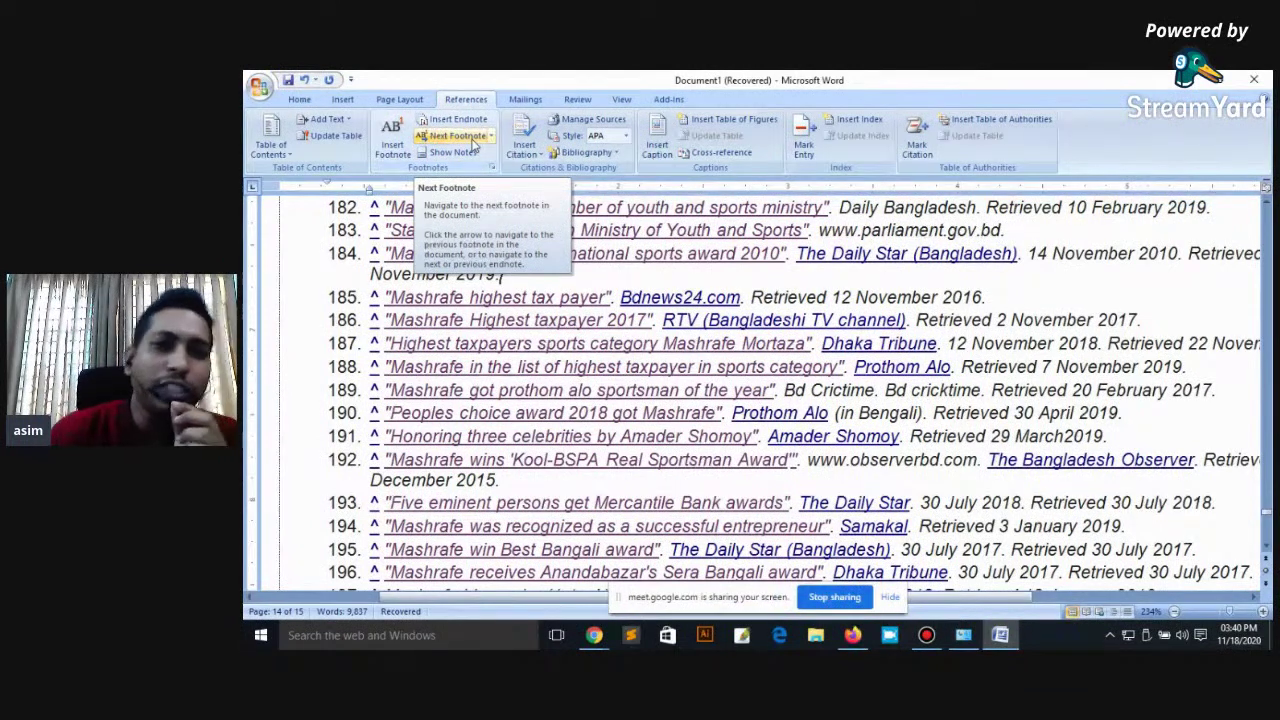
click(490, 139)
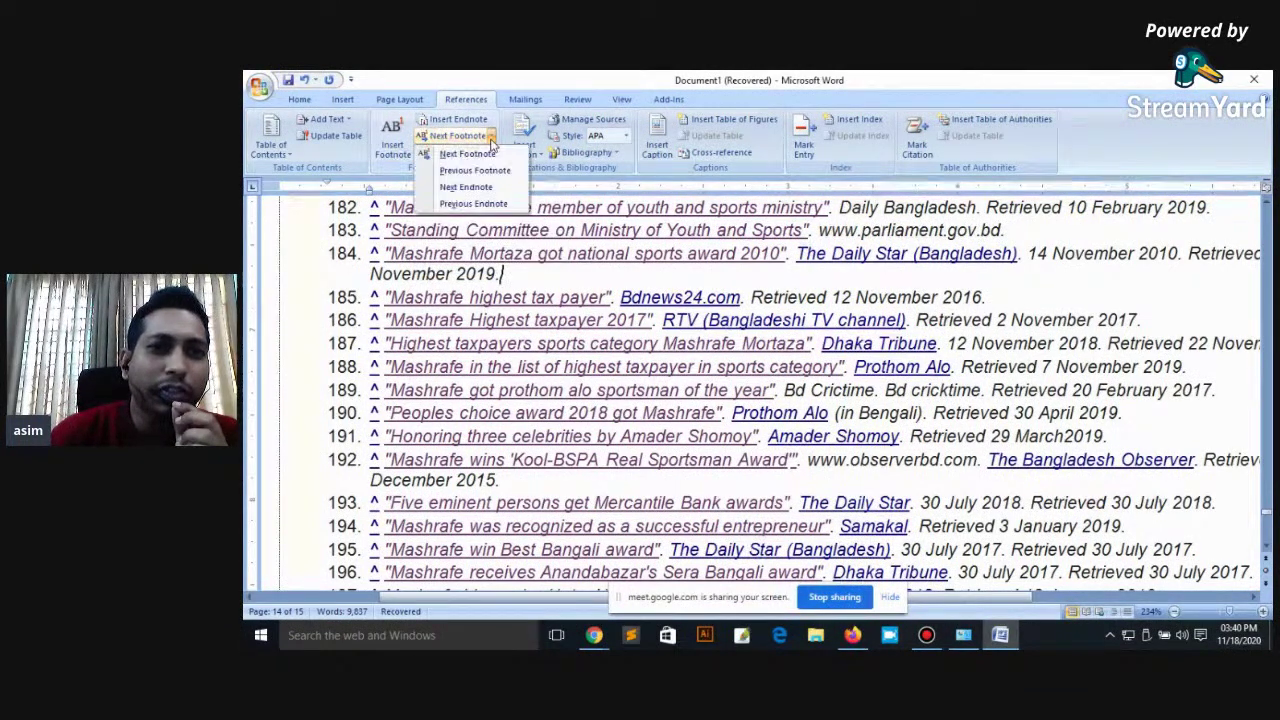
click(475, 156)
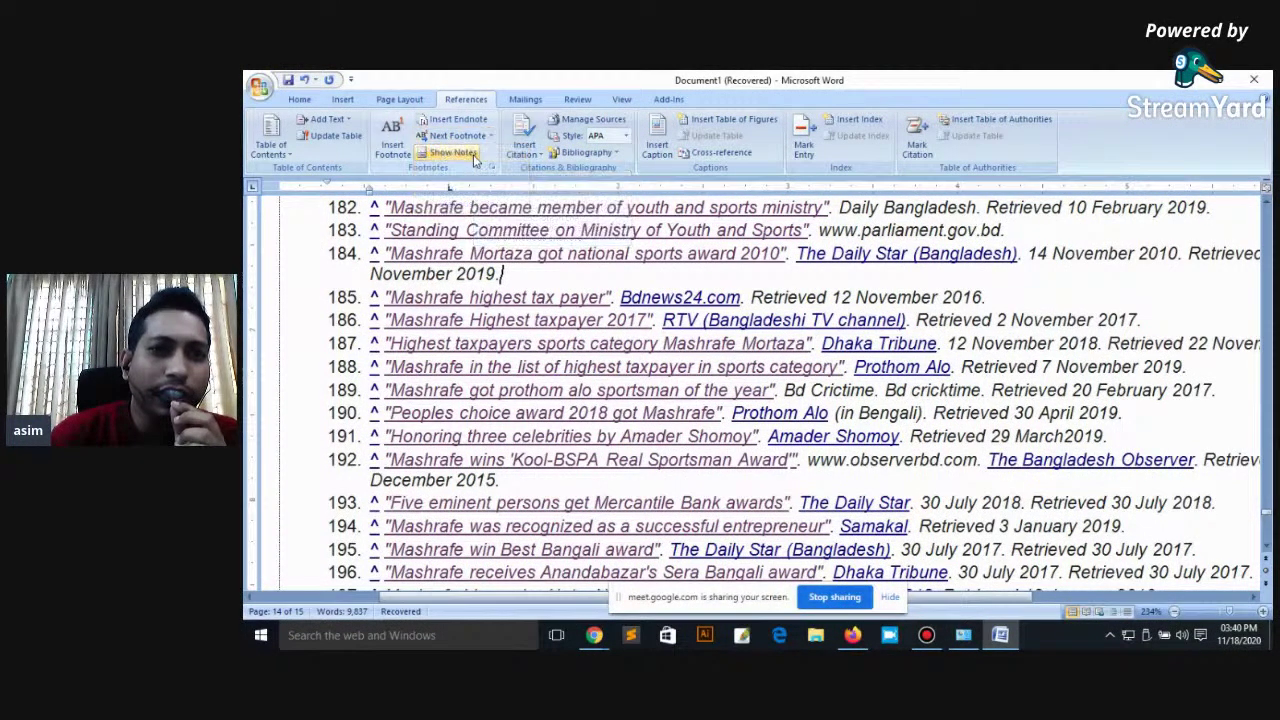
click(465, 156)
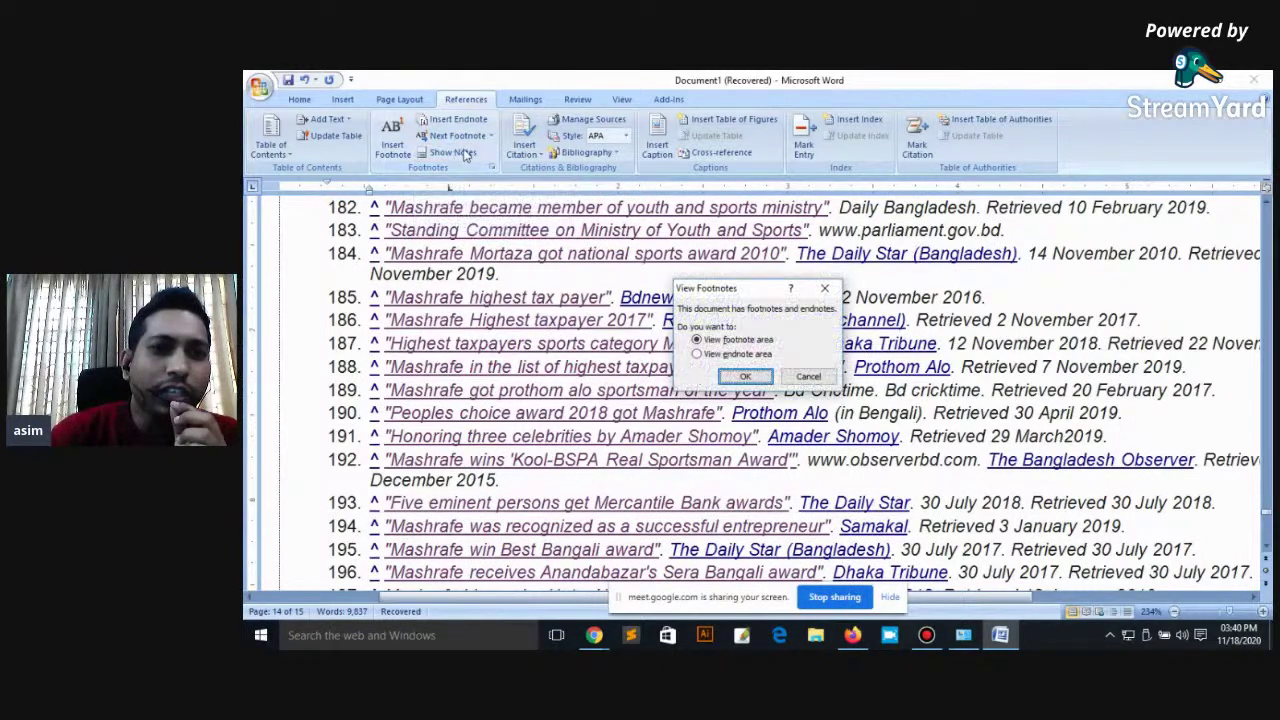
click(806, 376)
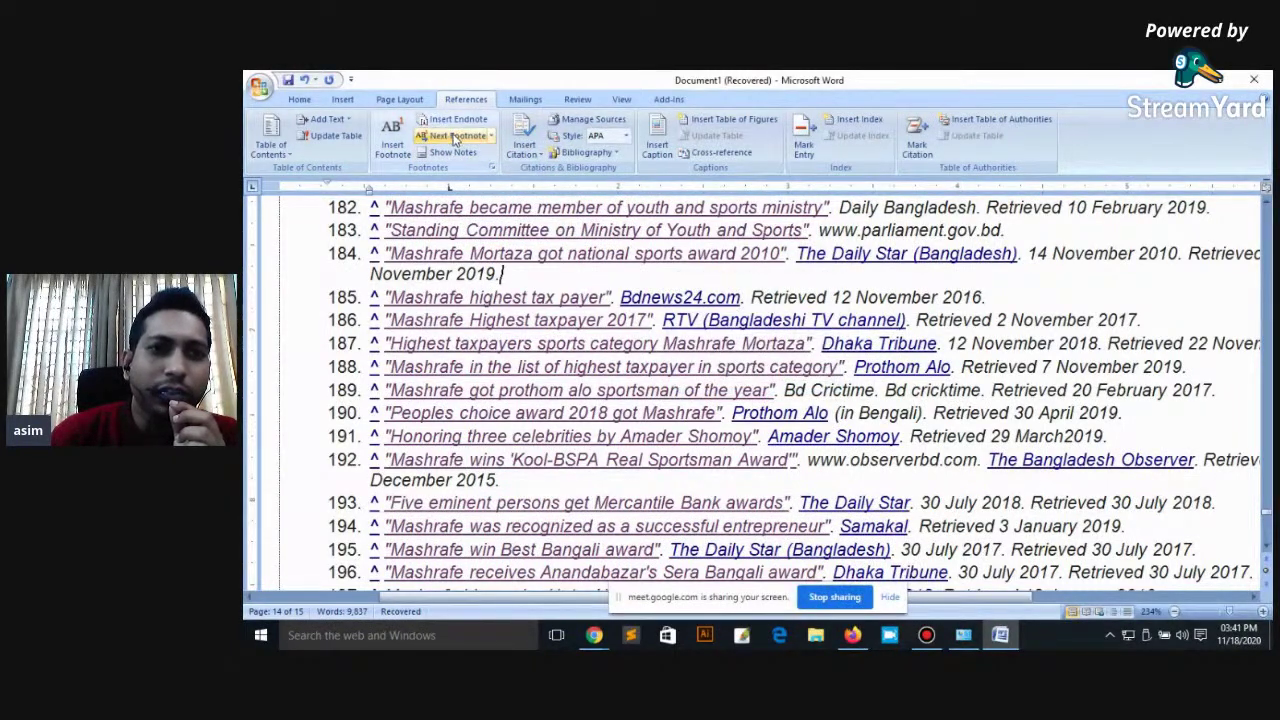
scroll(760, 400, up, 5)
scroll(760, 400, up, 7)
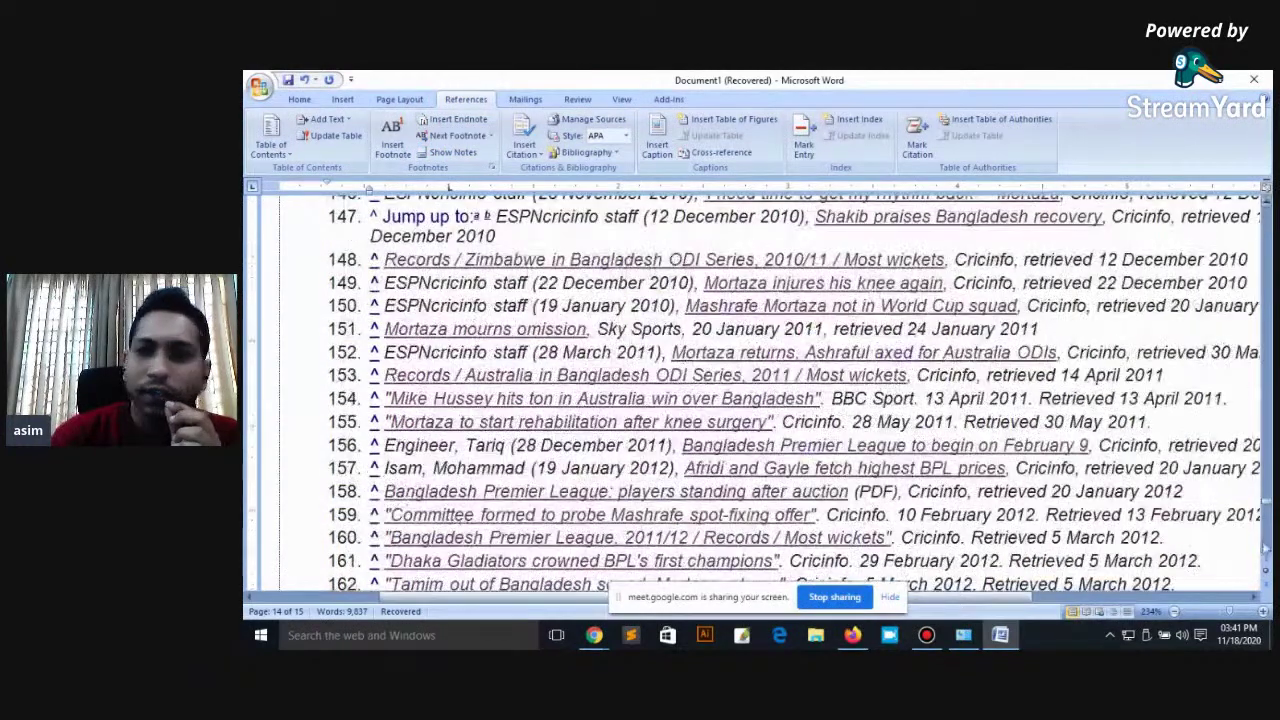
Step: From the top of the document, step through the first two footnote references with Next Footnote
drag(1267, 512, 1267, 204)
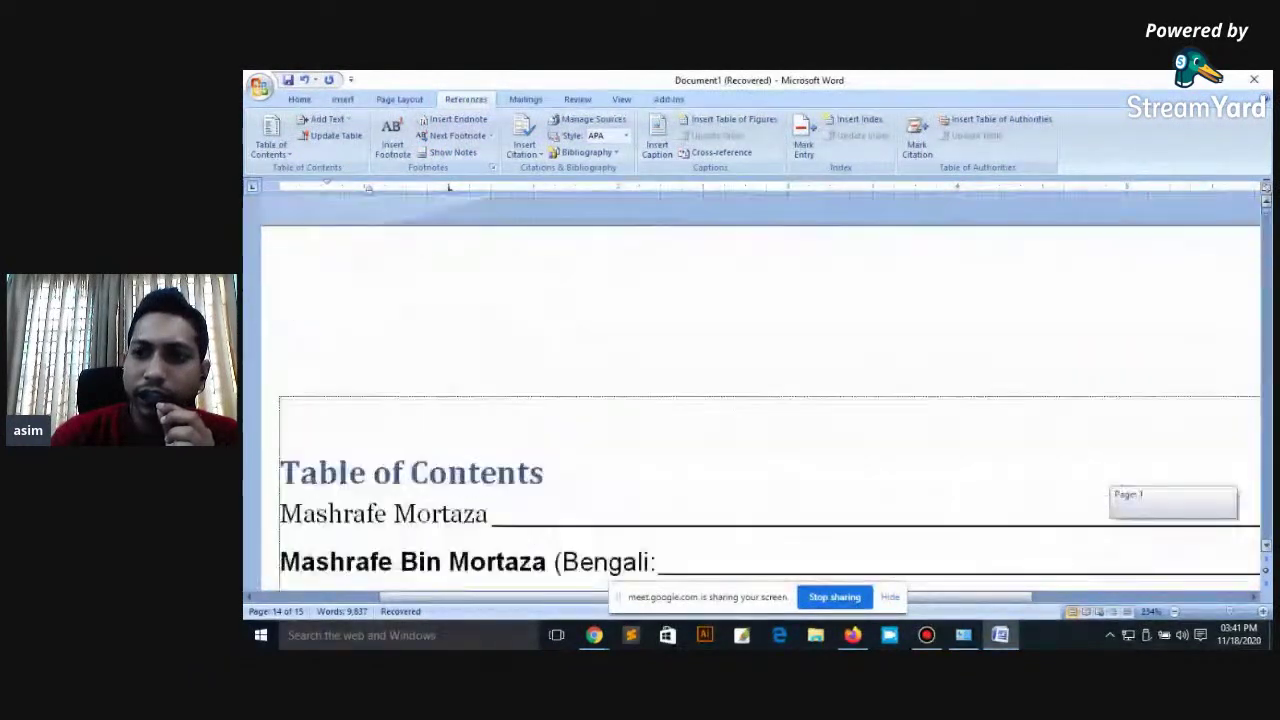
scroll(733, 455, down, 2)
click(537, 432)
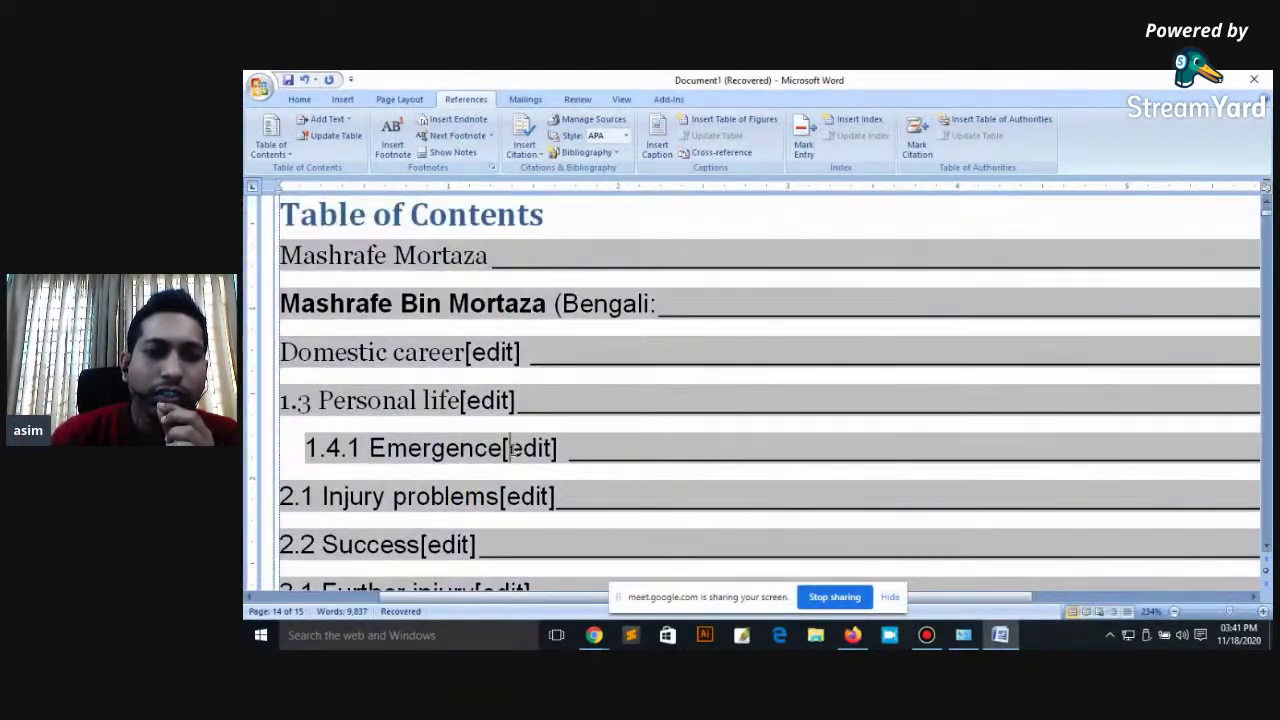
click(480, 137)
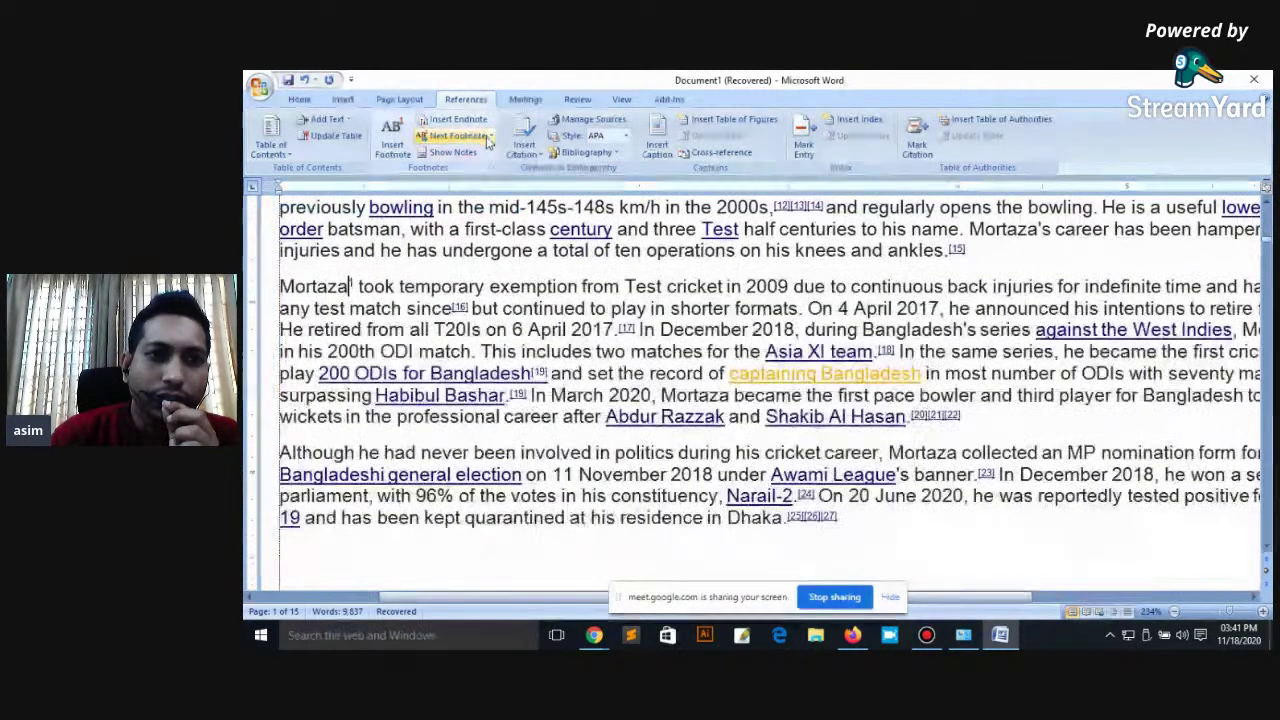
click(481, 140)
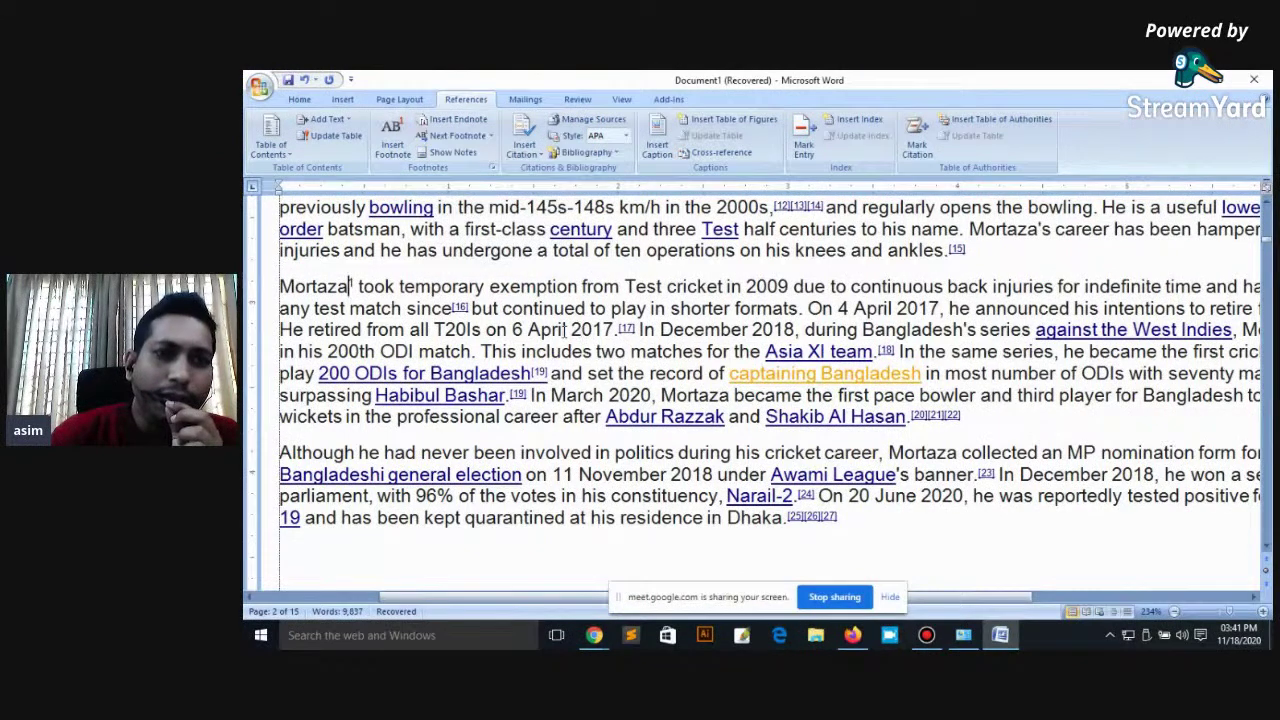
scroll(570, 333, up, 5)
scroll(550, 334, up, 5)
scroll(530, 335, up, 5)
scroll(512, 336, up, 3)
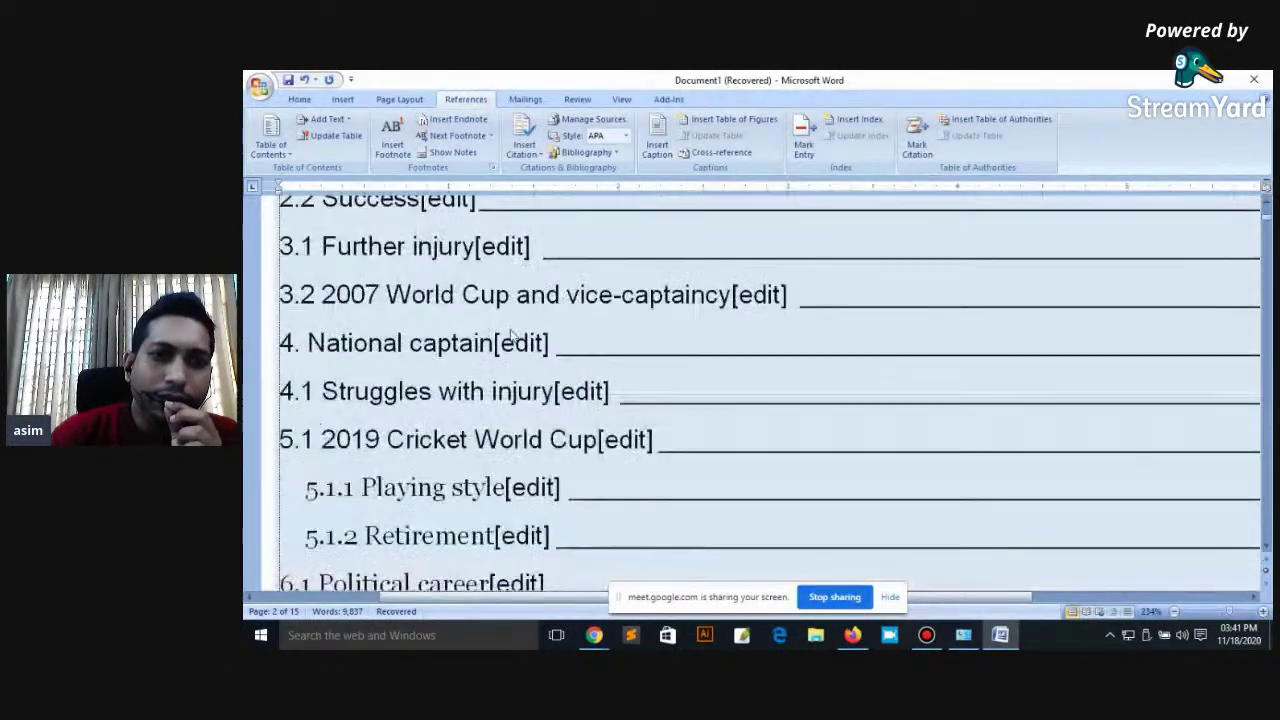
scroll(476, 310, up, 3)
click(426, 257)
scroll(412, 242, up, 3)
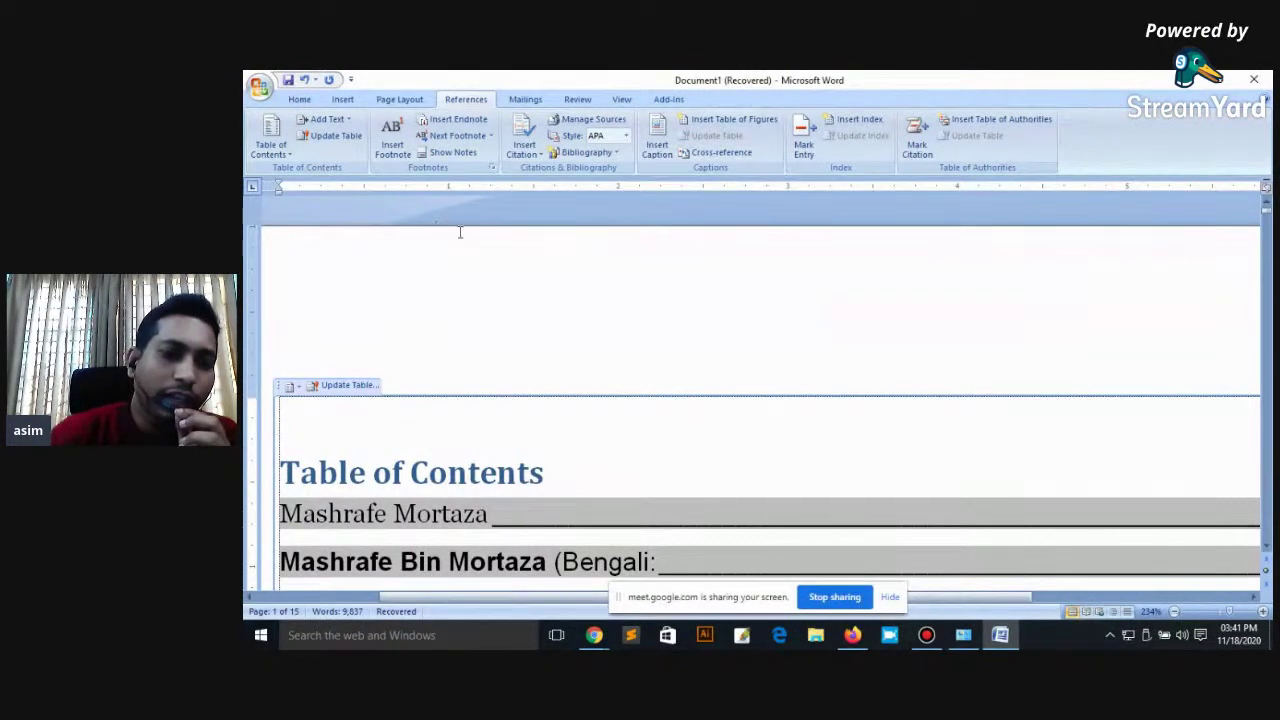
Step: Scroll down to bring the 2.1 Injury problems heading into view
scroll(455, 218, down, 5)
scroll(460, 222, down, 5)
scroll(500, 260, down, 5)
scroll(525, 283, down, 5)
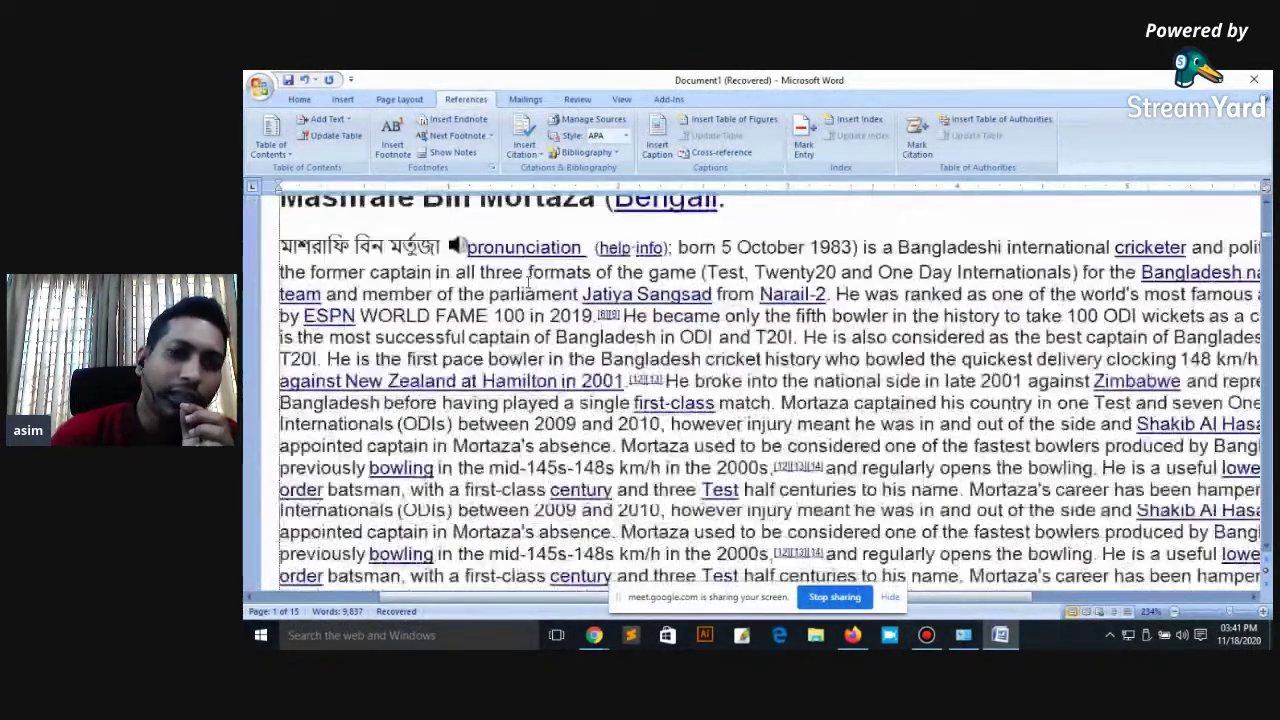
scroll(525, 282, down, 10)
scroll(525, 282, down, 10)
scroll(525, 282, down, 10)
scroll(530, 287, down, 10)
scroll(530, 287, down, 3)
scroll(532, 286, down, 10)
scroll(534, 285, down, 4)
scroll(536, 284, down, 2)
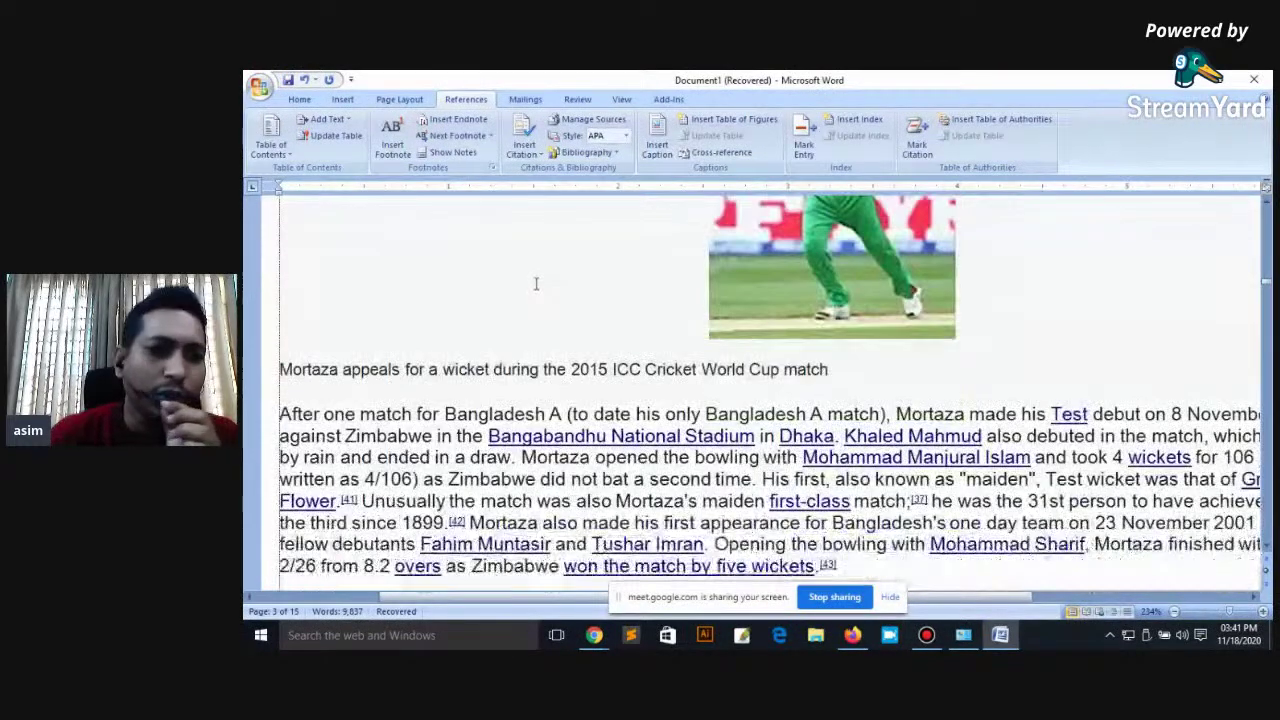
scroll(536, 284, down, 3)
scroll(528, 293, down, 3)
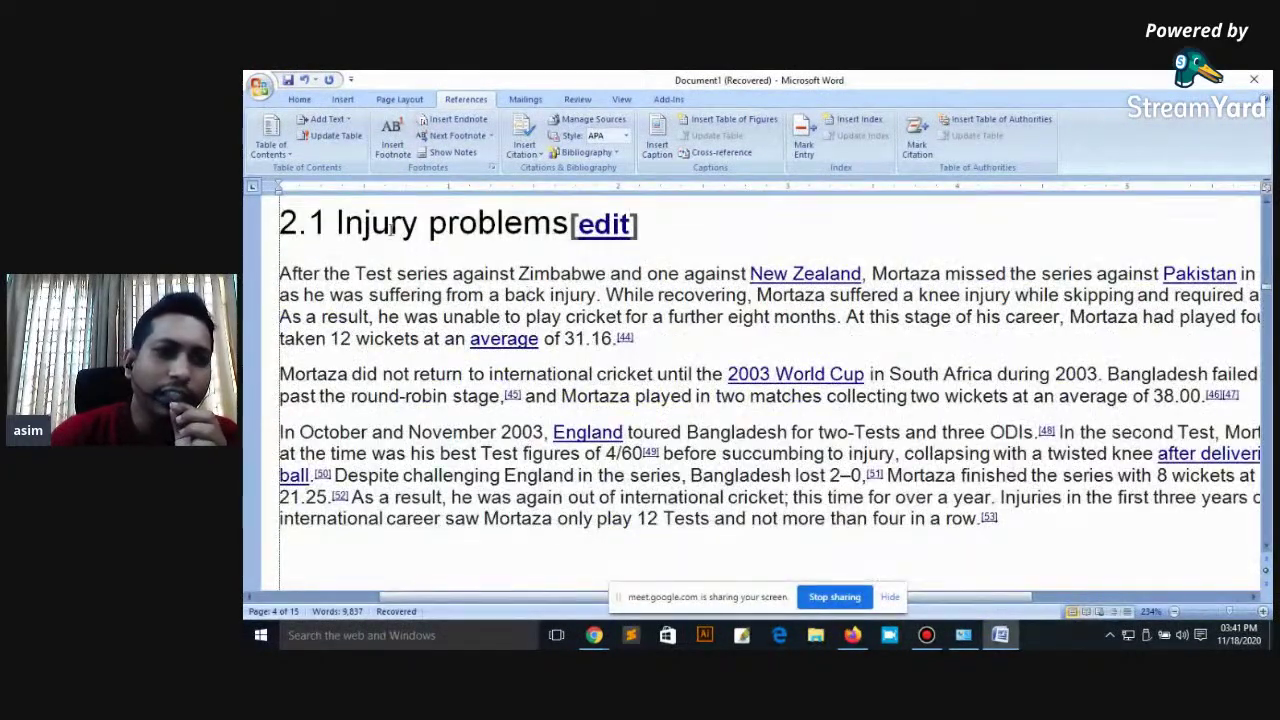
Step: Insert footnote 3 after 'Injury problems' and fill it with a line of placeholder text
drag(335, 224, 568, 224)
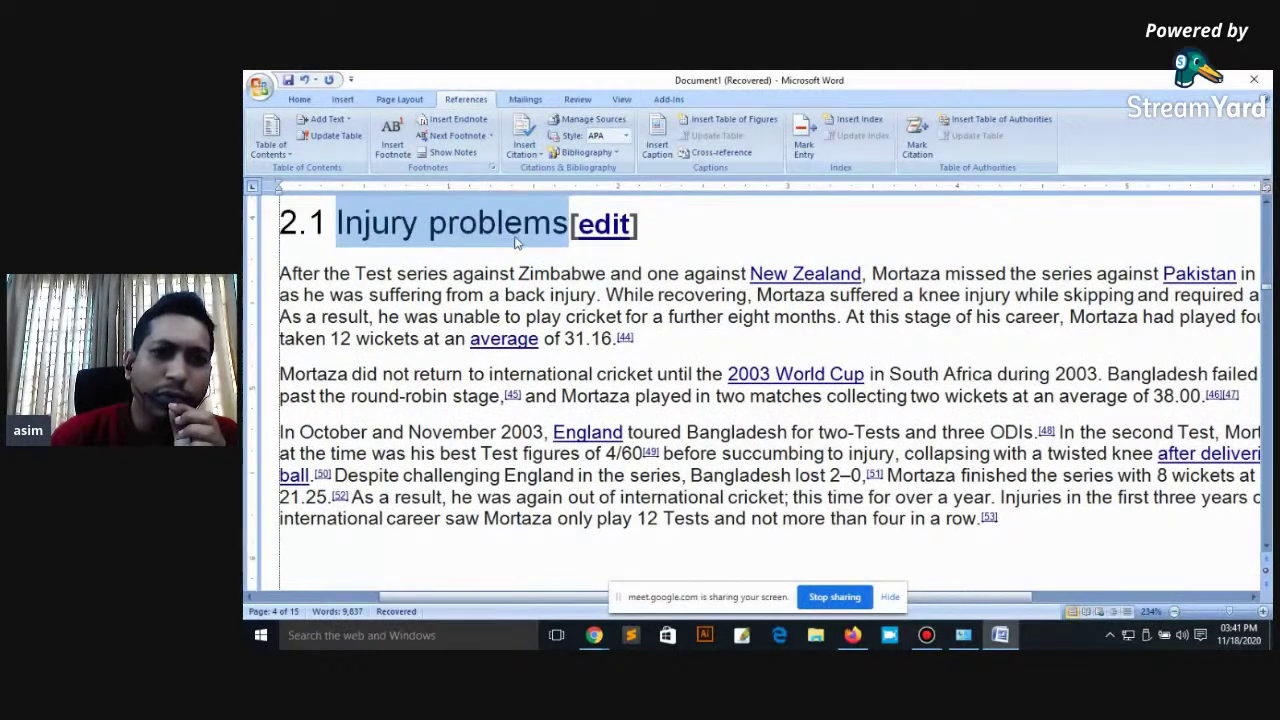
click(476, 224)
drag(336, 224, 568, 224)
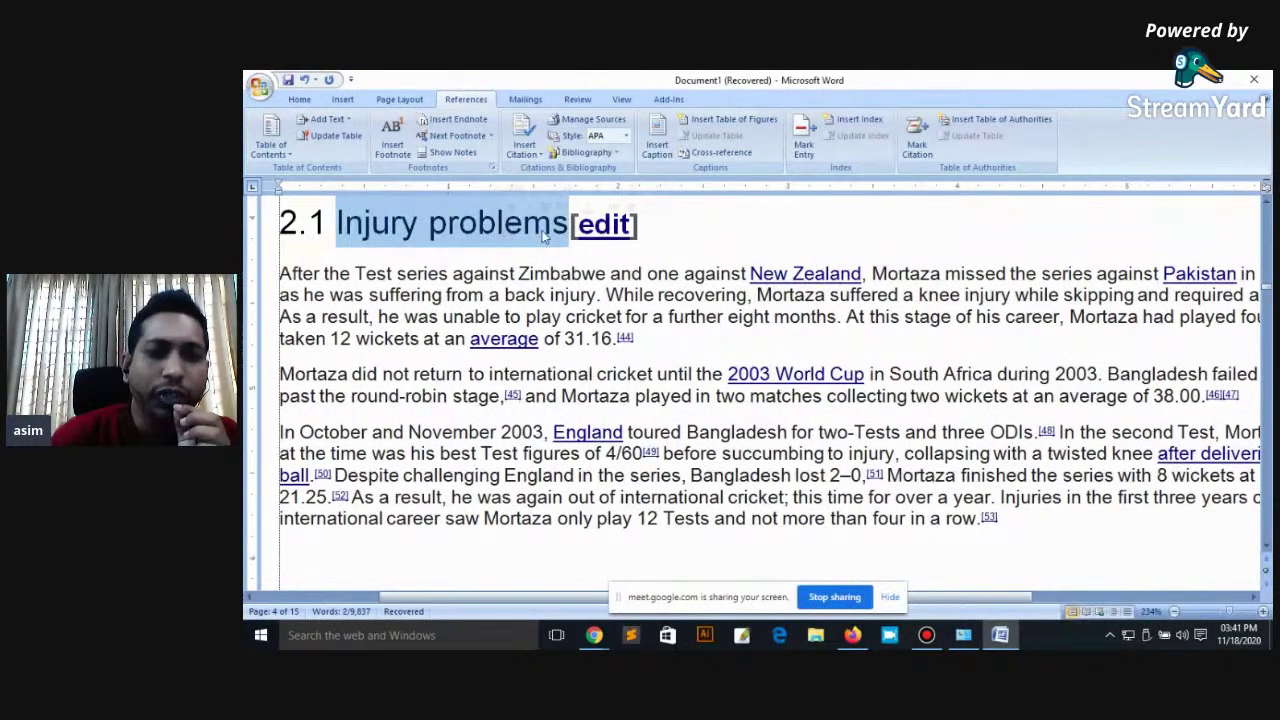
scroll(505, 287, up, 3)
click(566, 396)
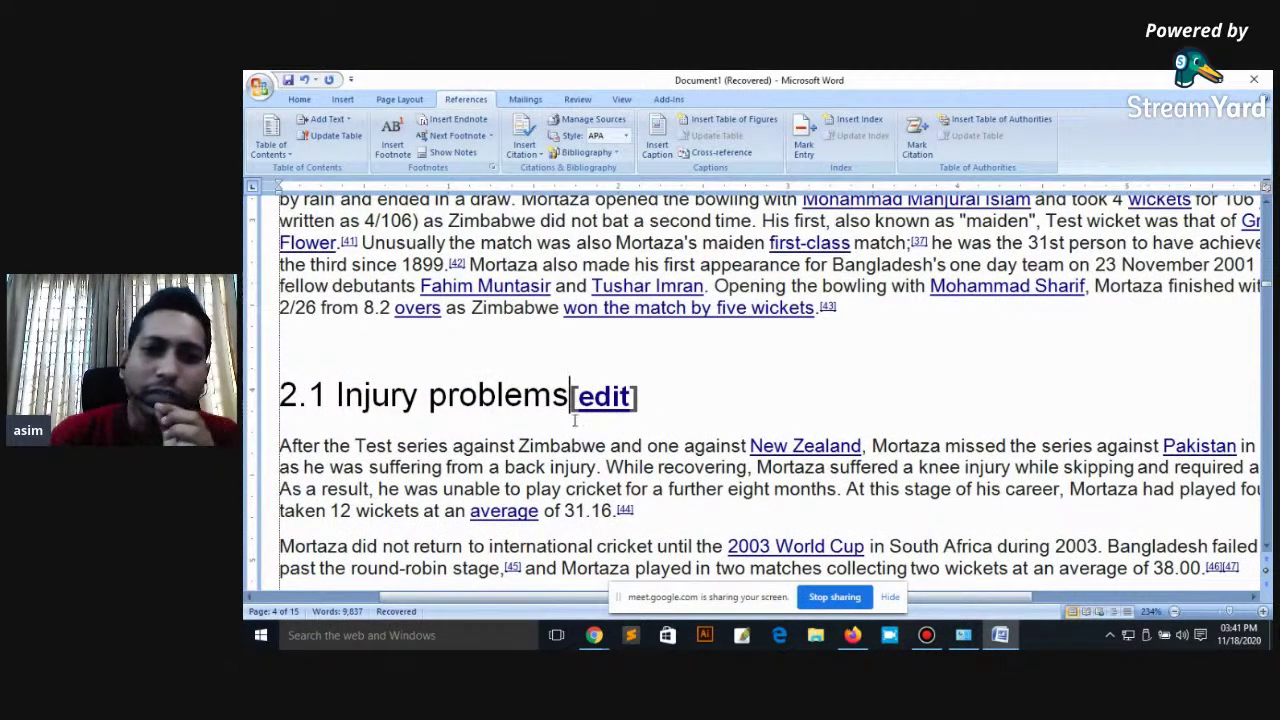
click(398, 157)
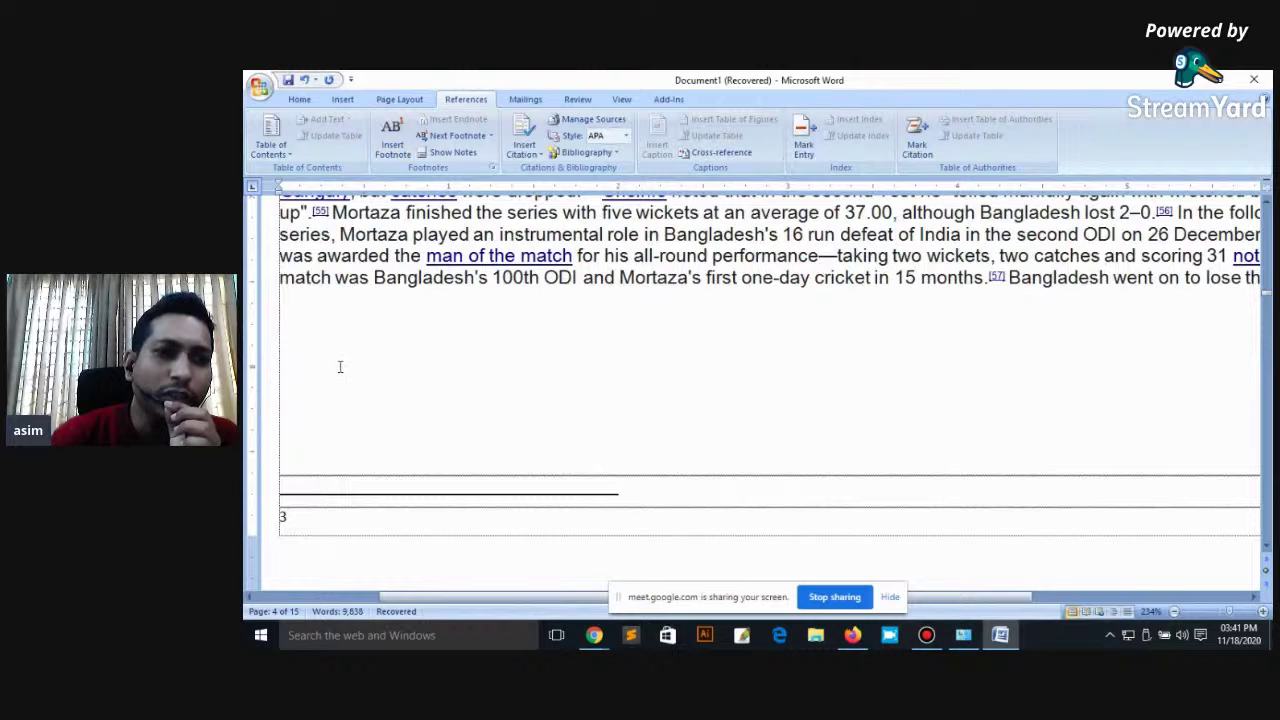
text(ggjkjklhhjhjhjhg)
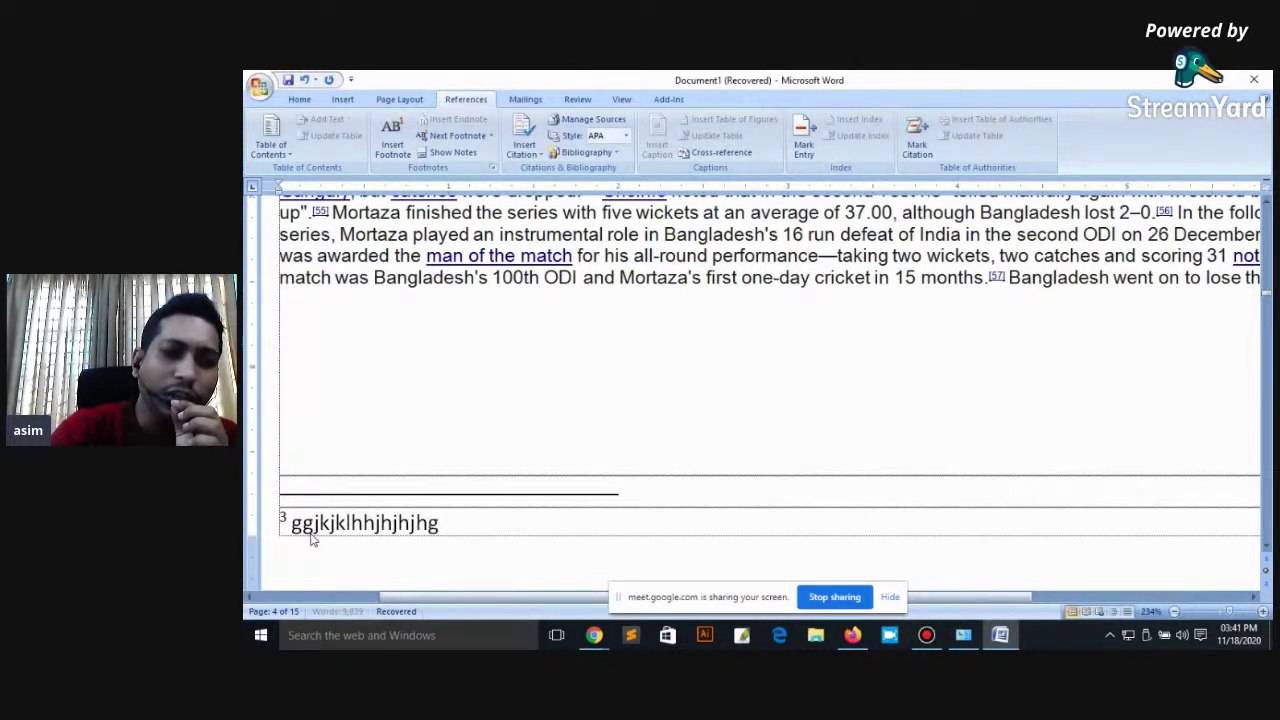
text(jhgjhghjhgjhggjhjgjhg  hggjhgjg)
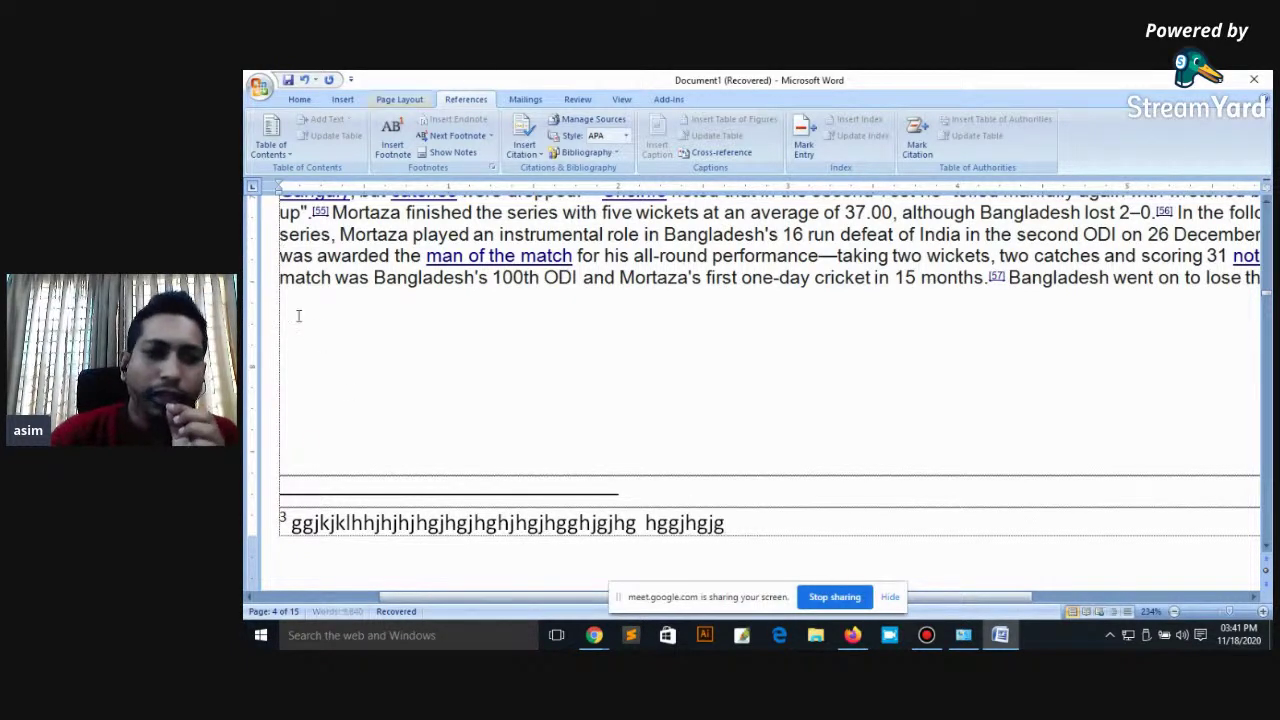
triple_click(575, 537)
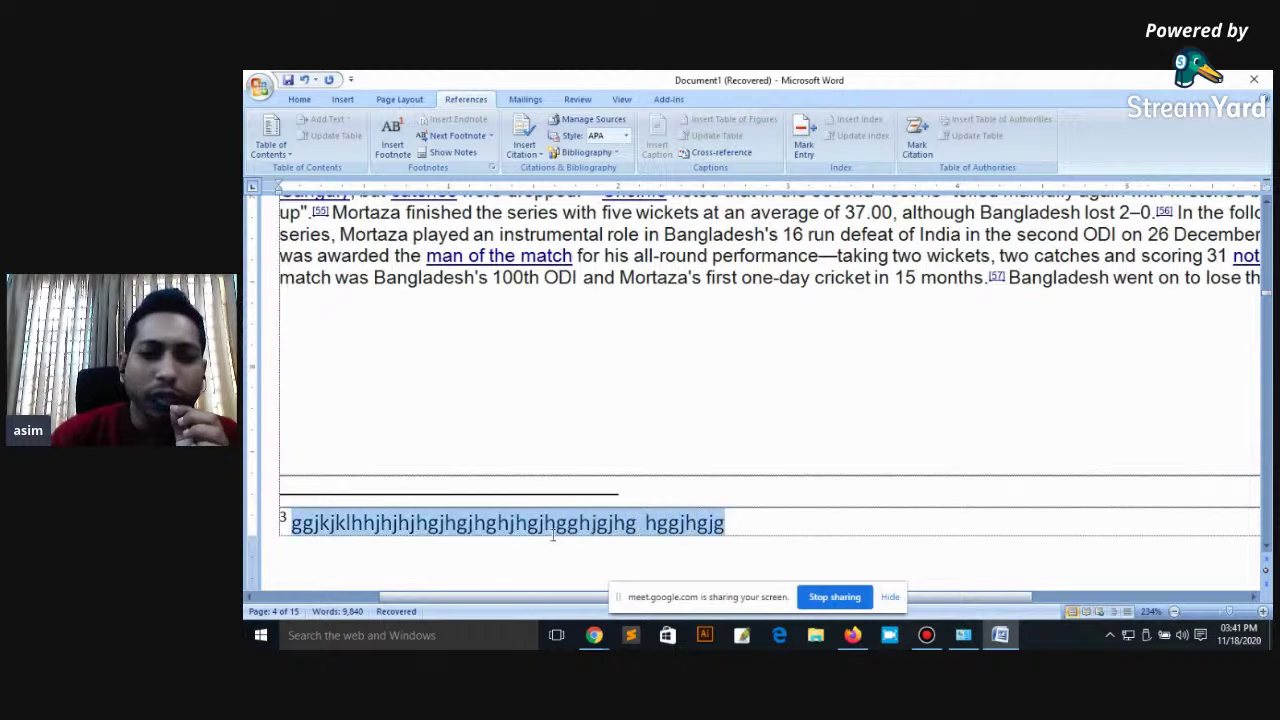
click(728, 523)
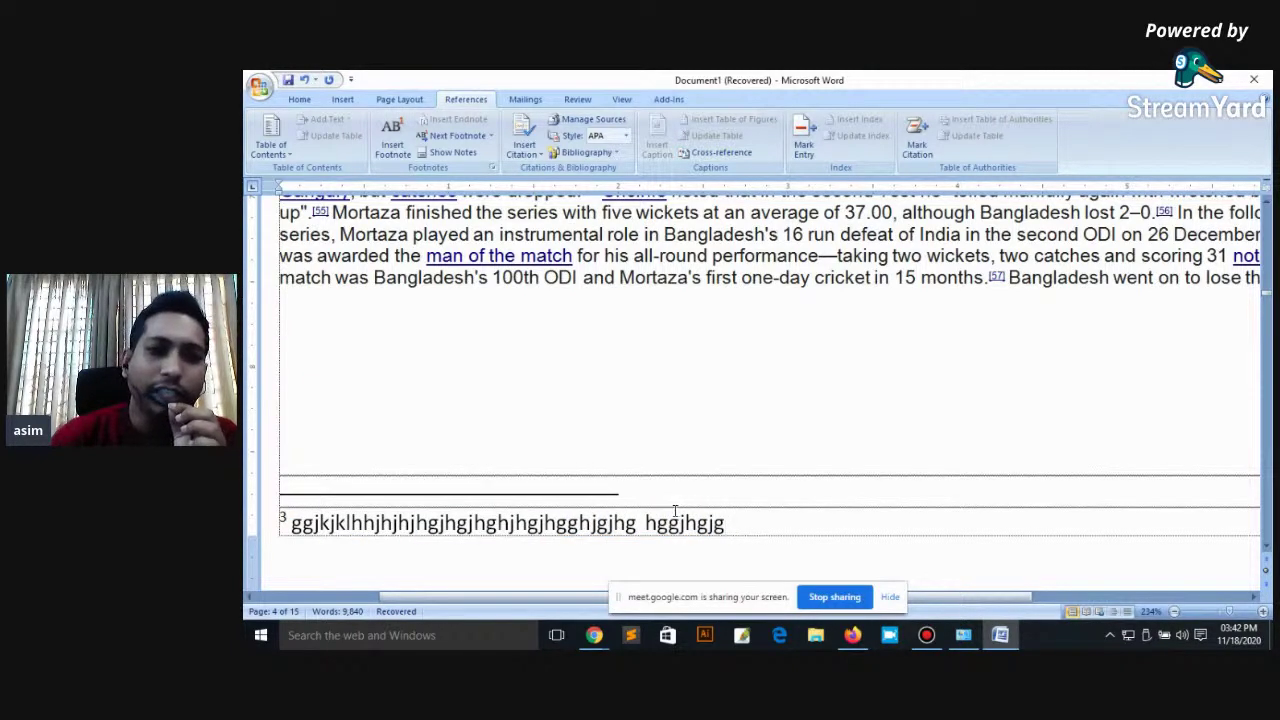
drag(728, 523, 600, 523)
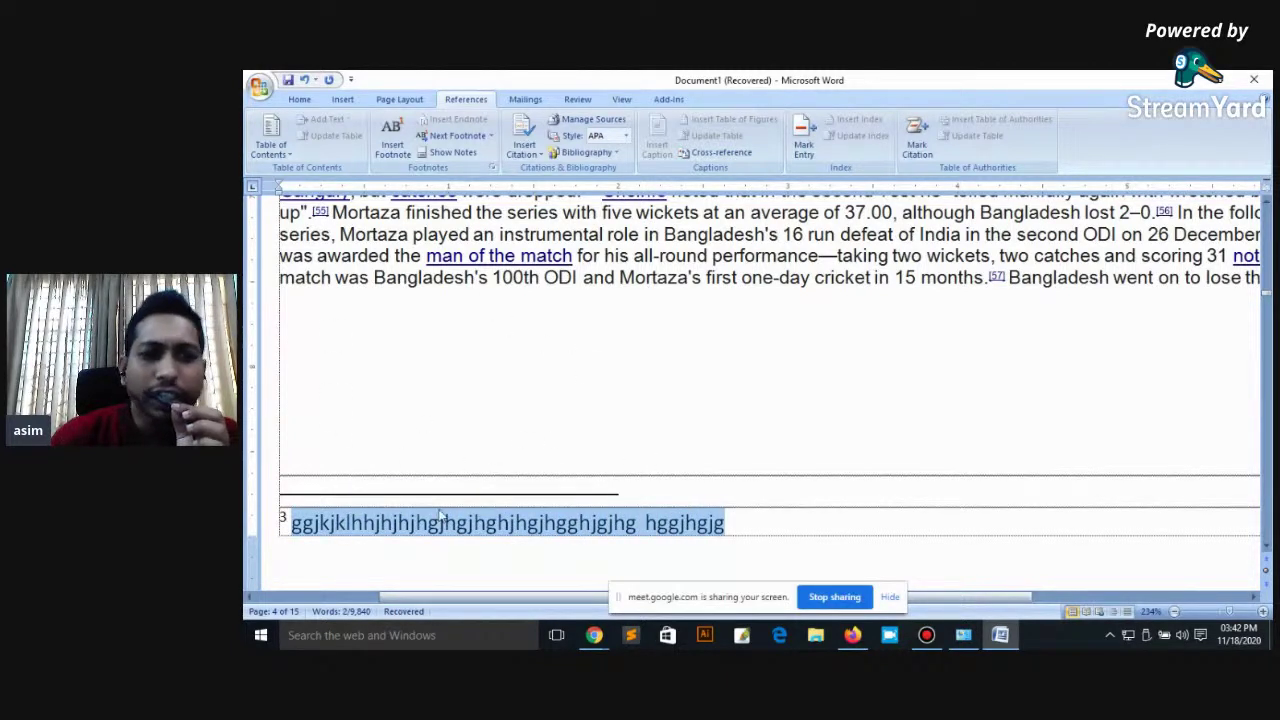
click(466, 279)
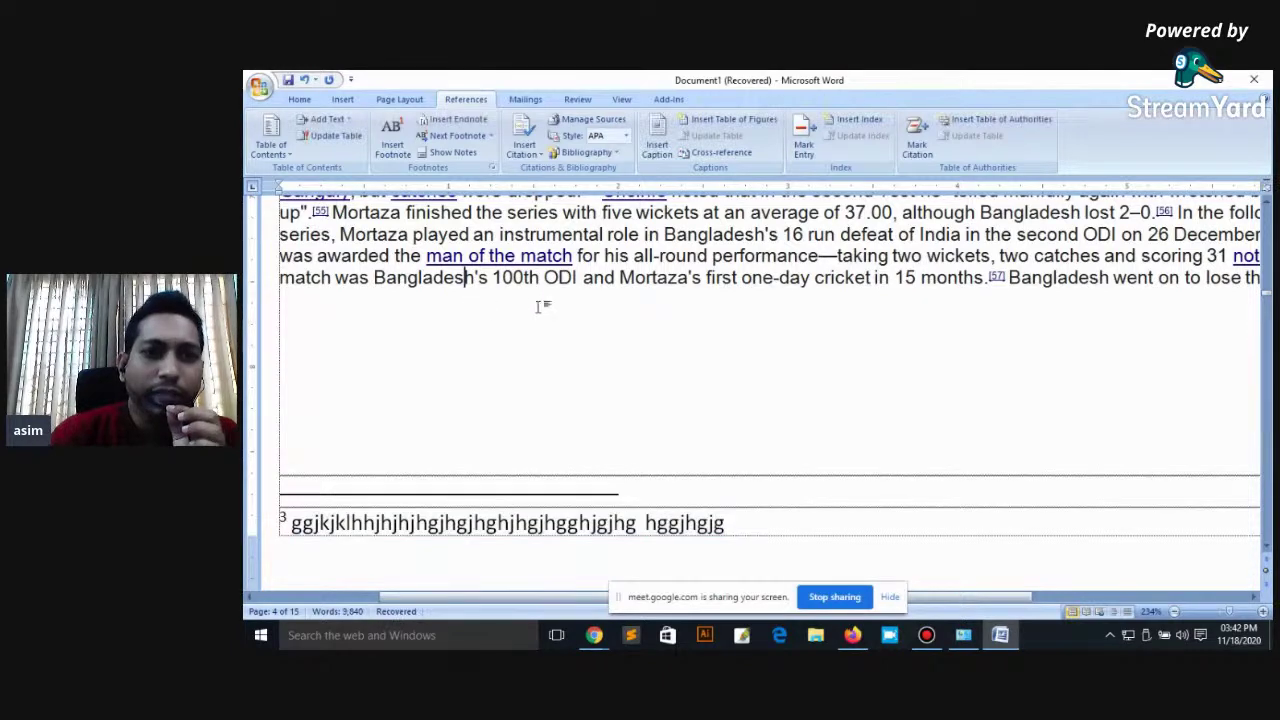
scroll(543, 309, up, 1)
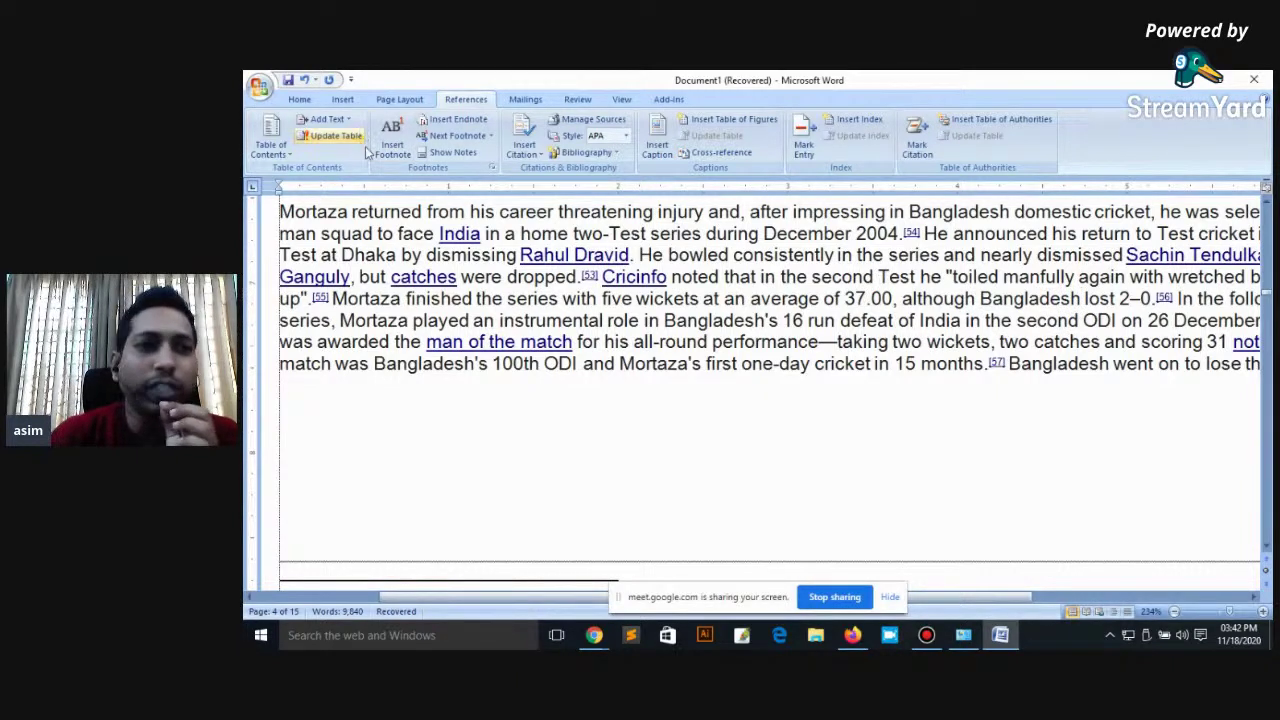
Step: Insert footnote 4 after 'Bangladesh' in the 2.2 Success paragraph with placeholder text 'd'
click(392, 133)
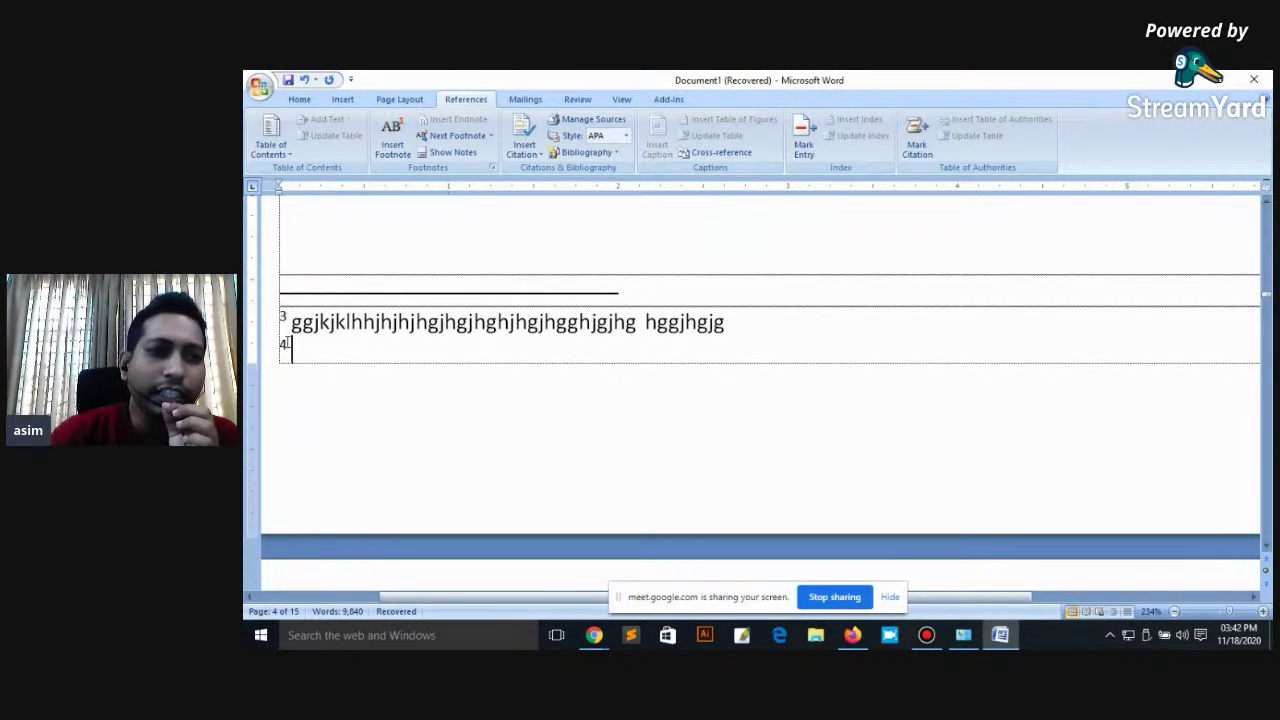
scroll(864, 367, up, 4)
scroll(1087, 398, up, 2)
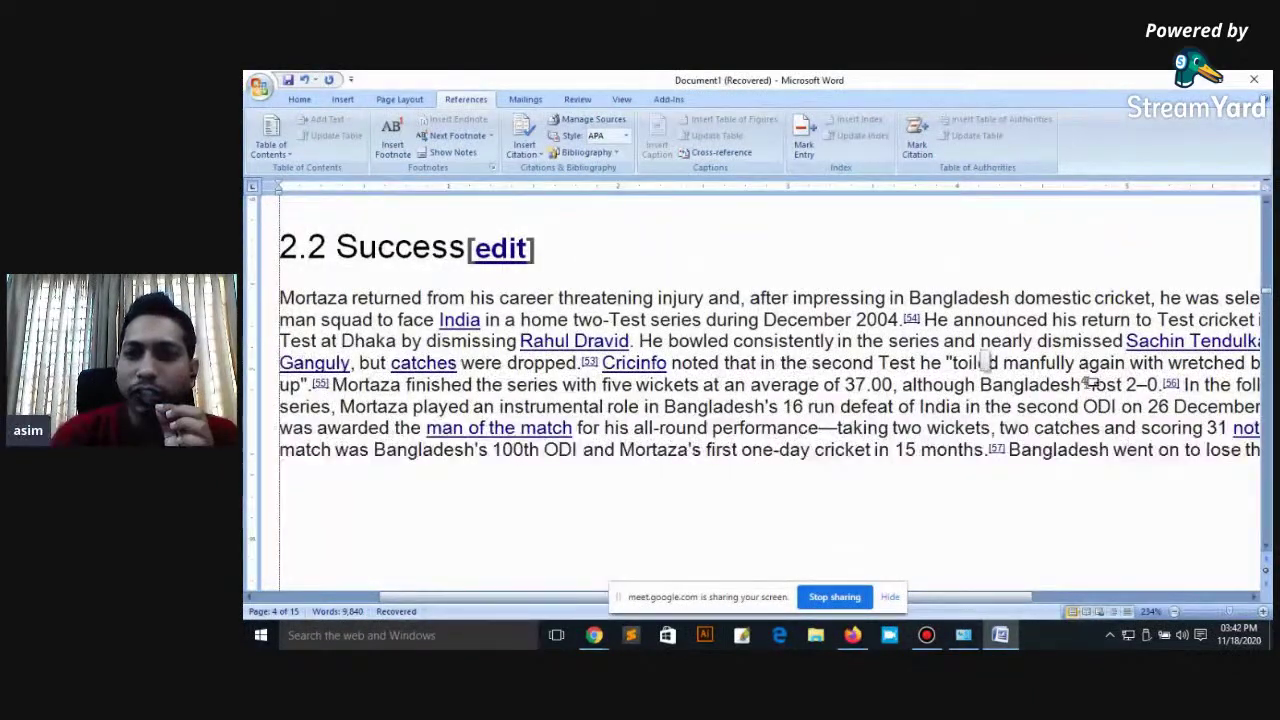
scroll(880, 412, down, 2)
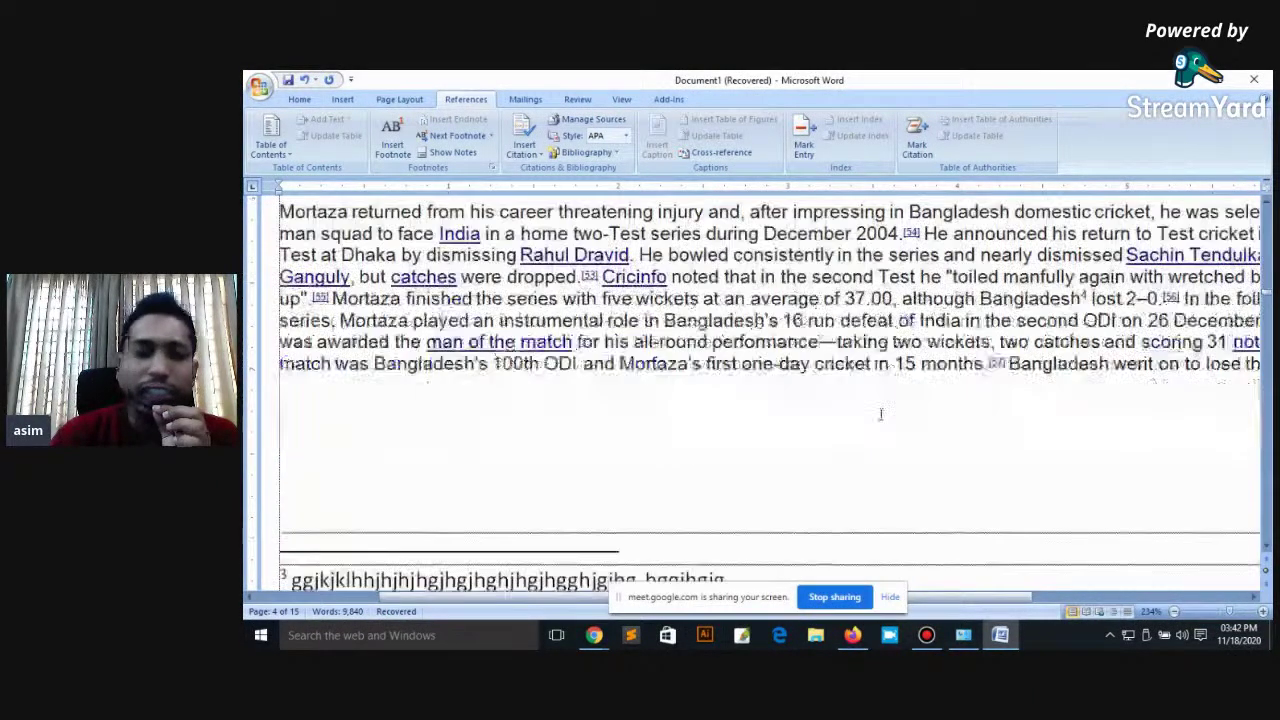
scroll(789, 398, down, 3)
text(dfhjjhhjkjhhjjhhhghg)
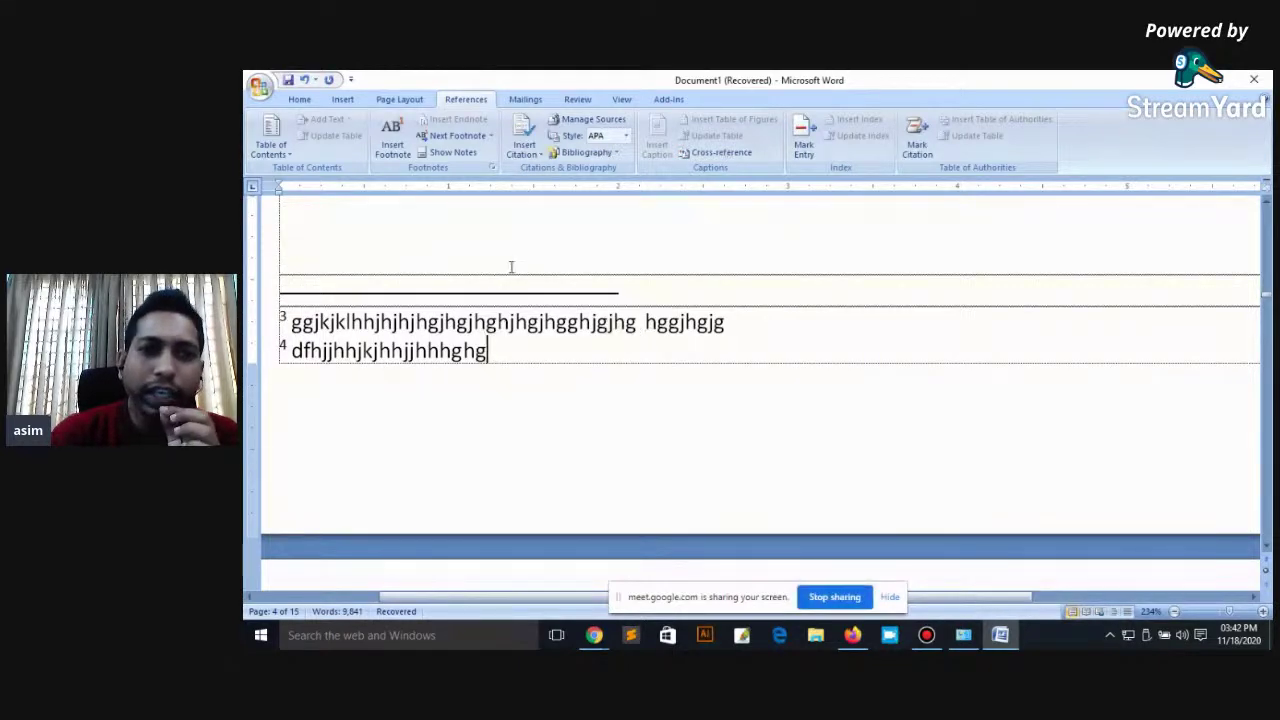
scroll(511, 267, up, 3)
scroll(511, 267, up, 3)
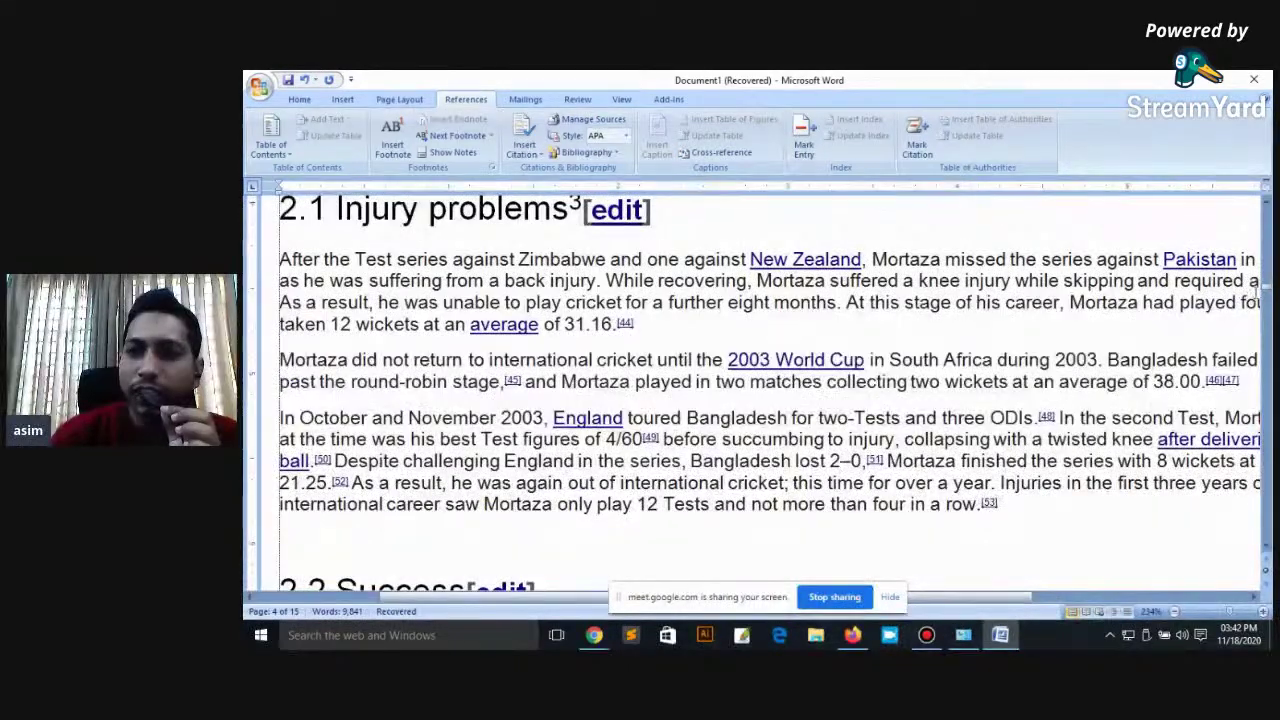
drag(1265, 290, 1265, 208)
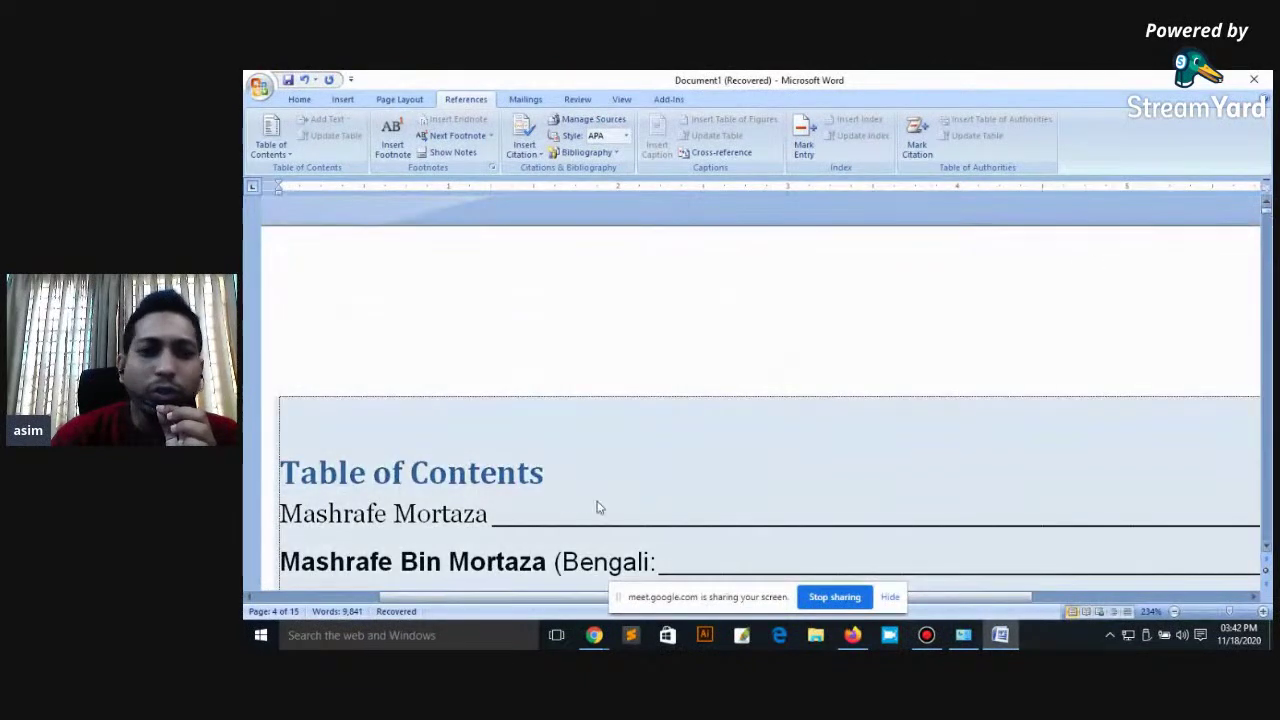
Step: Starting from the table of contents, step through footnotes 1 to 4 with Next Footnote
click(452, 525)
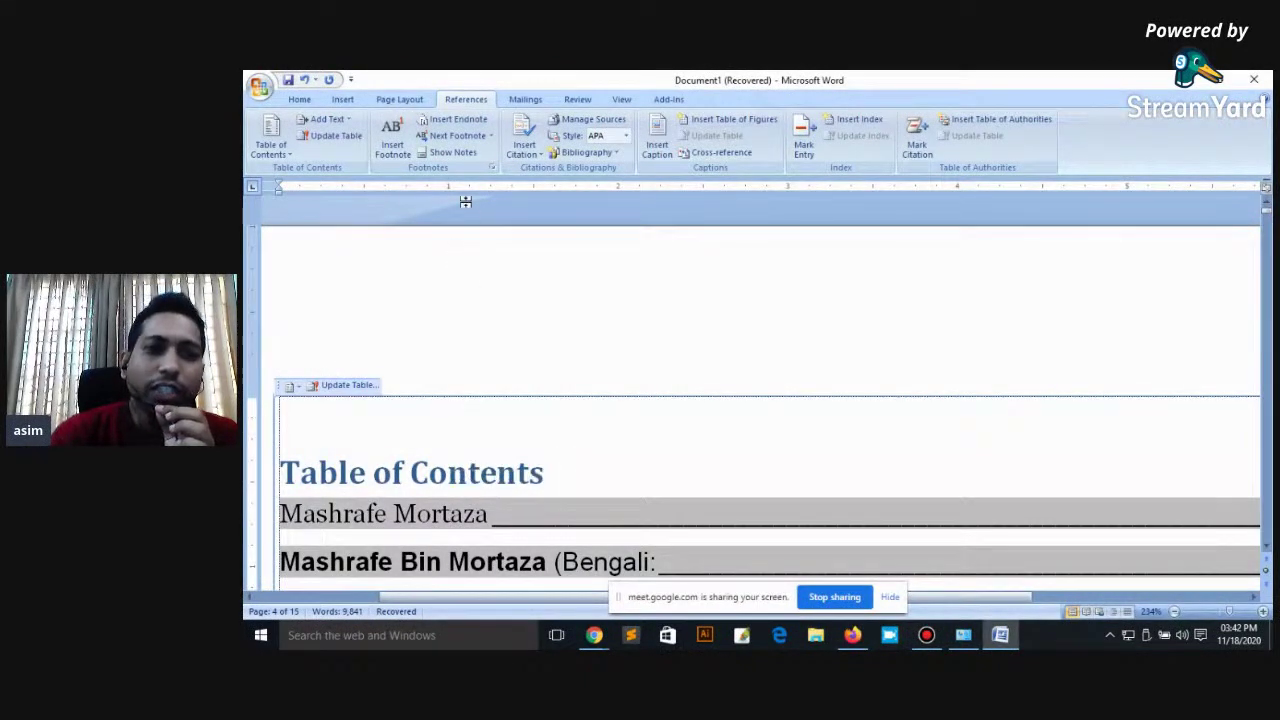
click(462, 142)
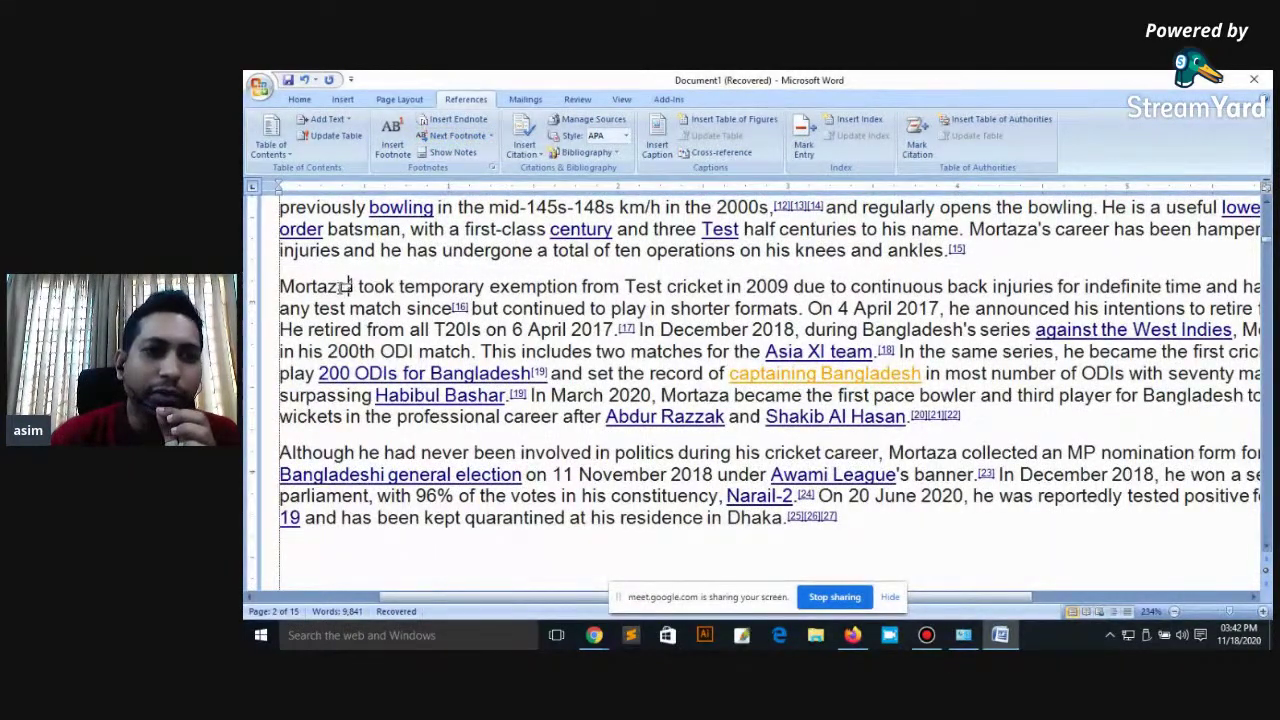
click(455, 136)
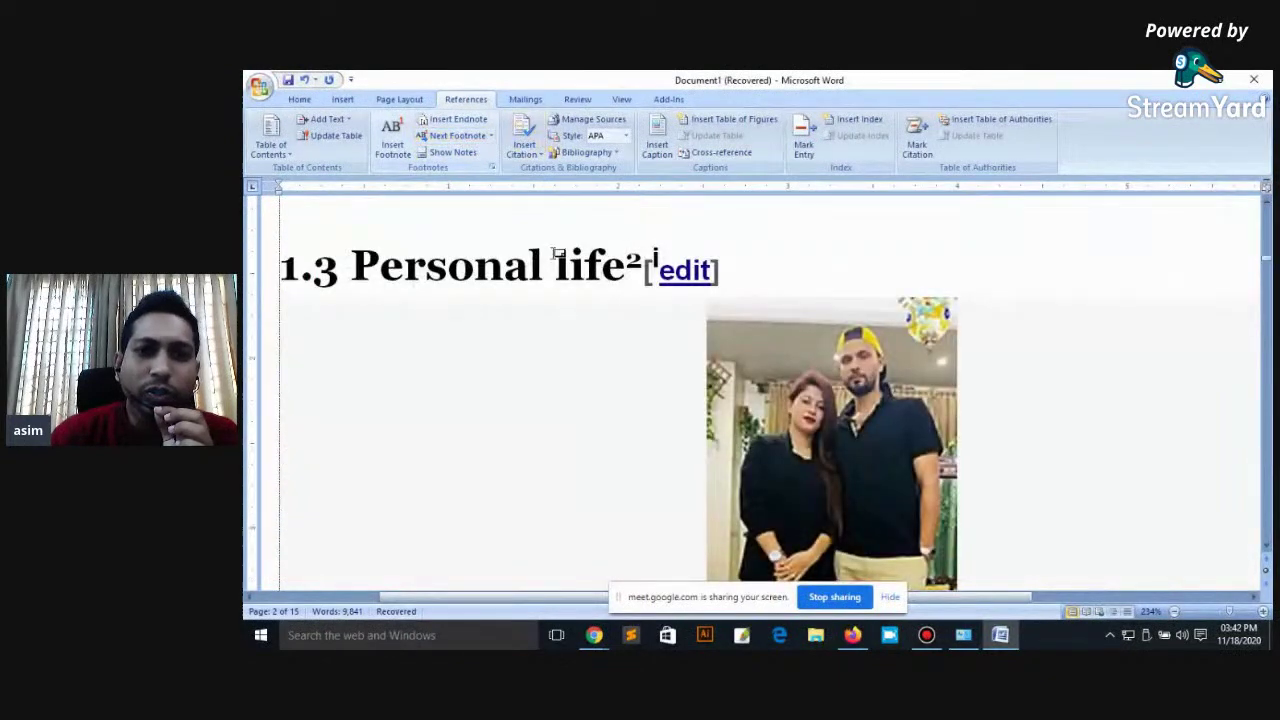
click(455, 137)
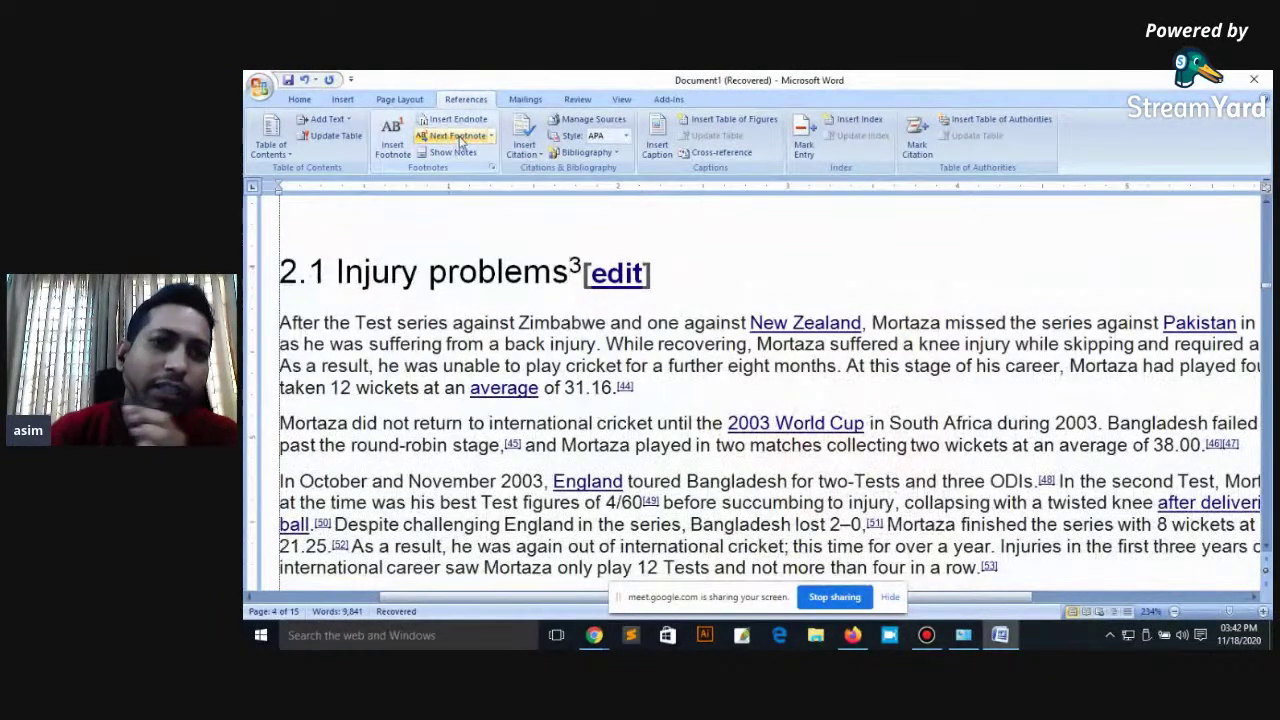
click(462, 138)
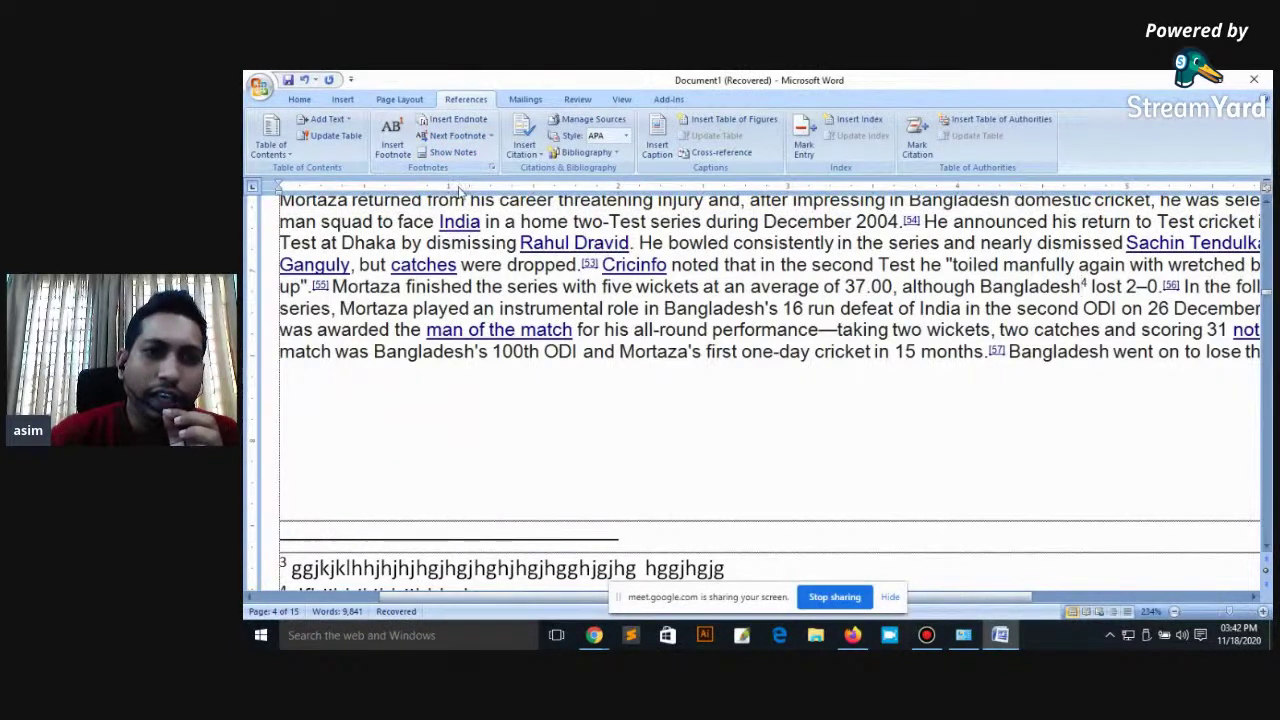
Step: Show the footnote area so footnotes 3 and 4 appear at the foot of page 4
click(491, 137)
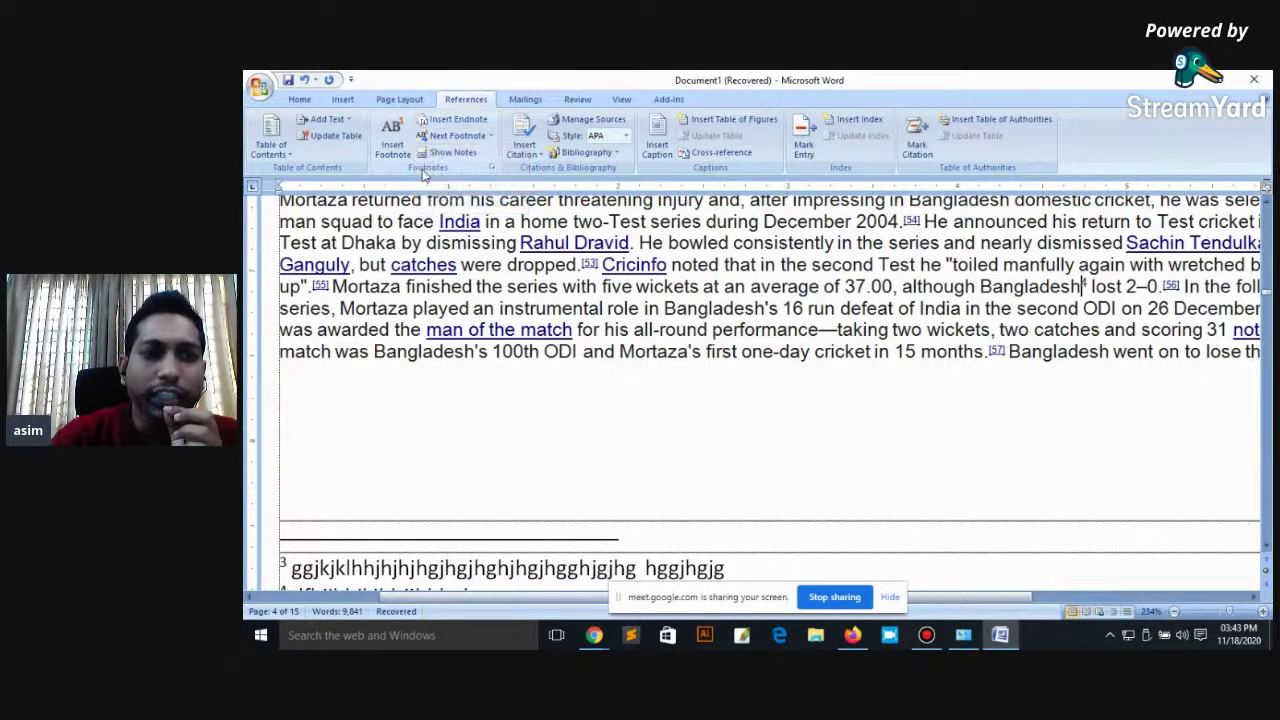
click(452, 154)
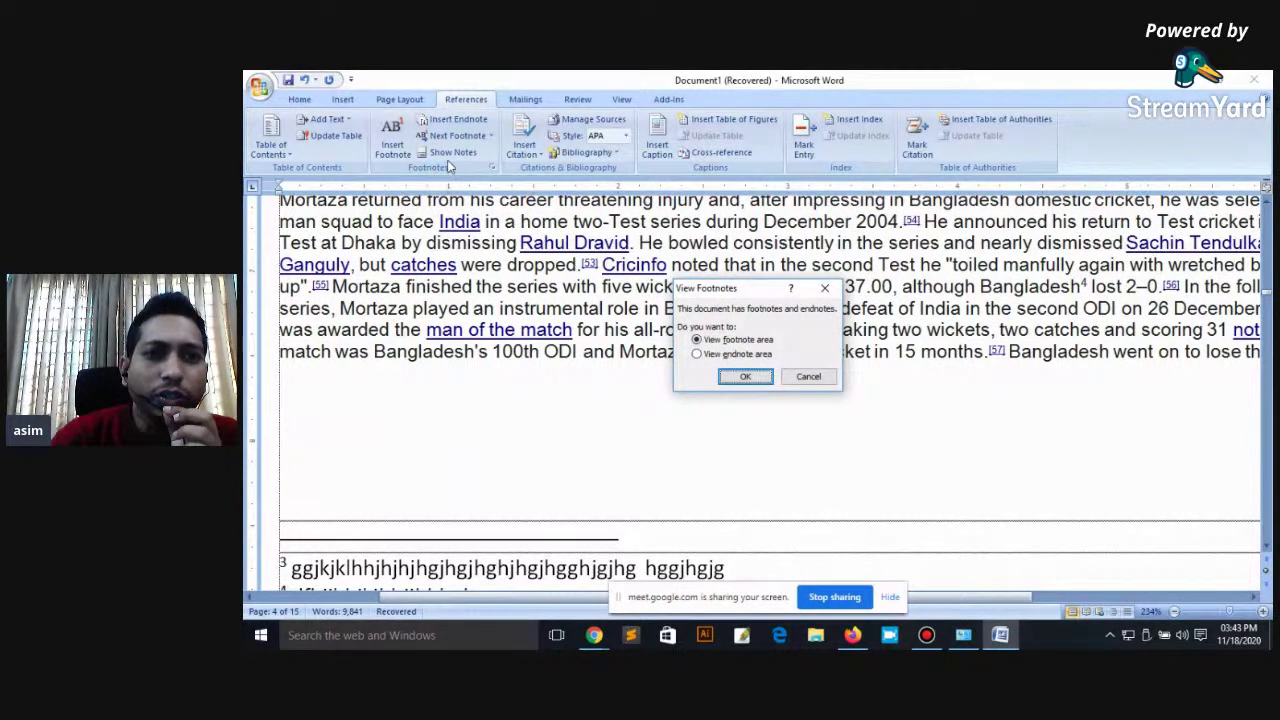
click(745, 377)
scroll(384, 348, up, 4)
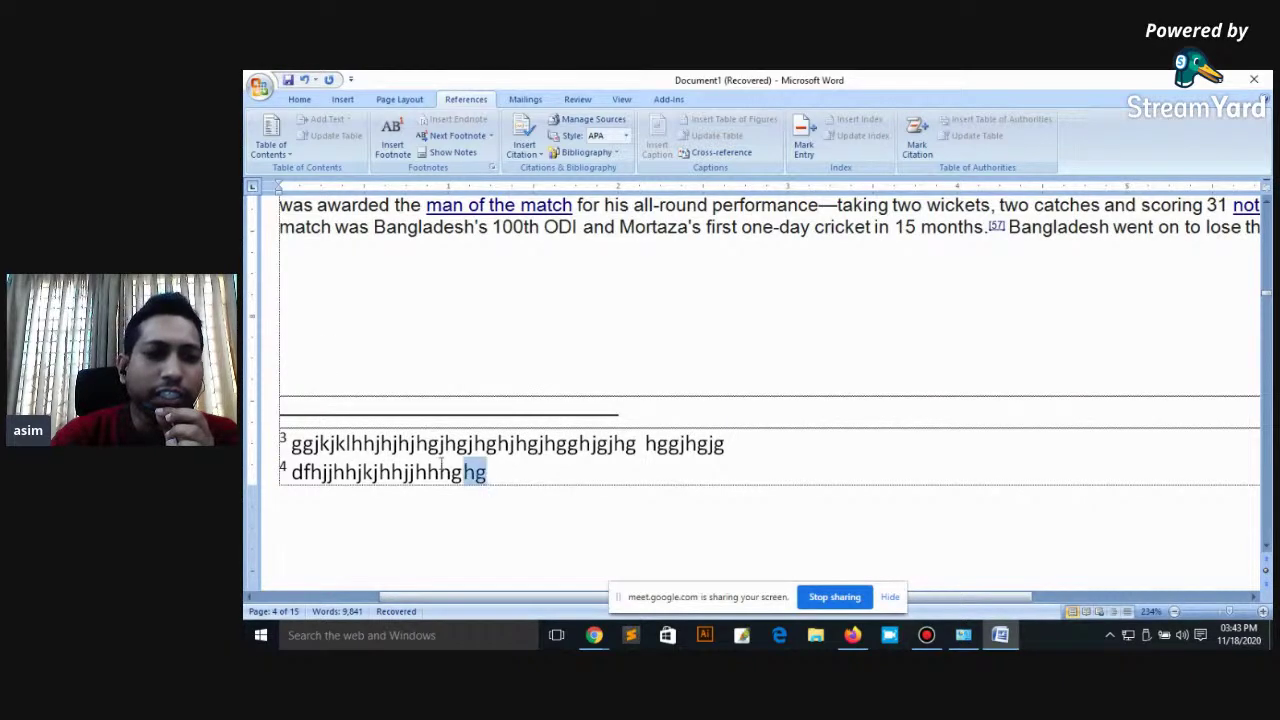
drag(527, 472, 281, 440)
click(478, 153)
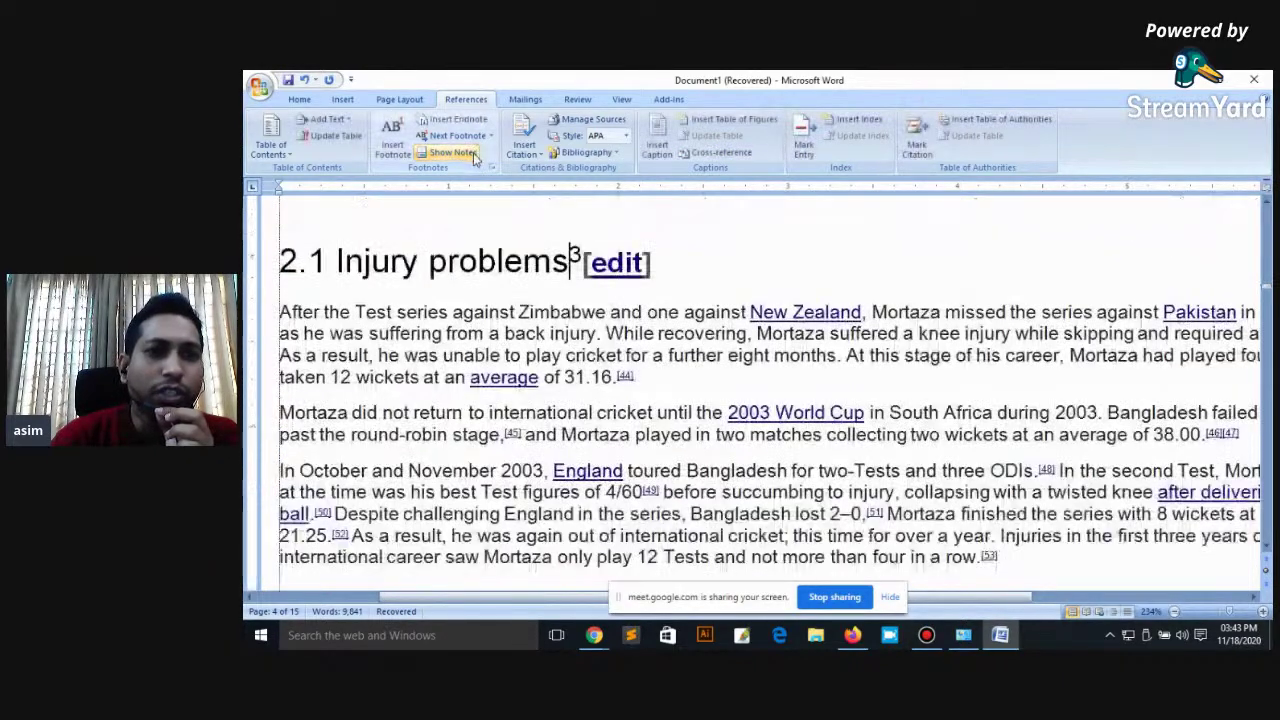
click(468, 156)
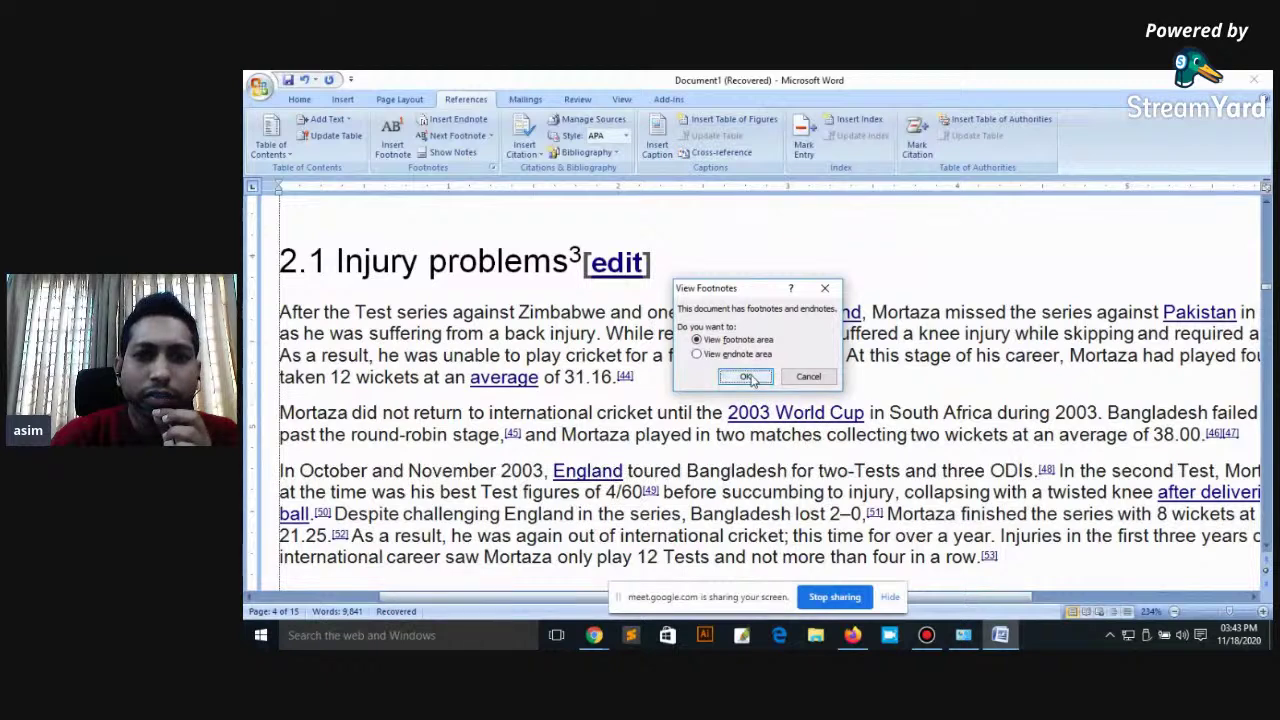
click(745, 377)
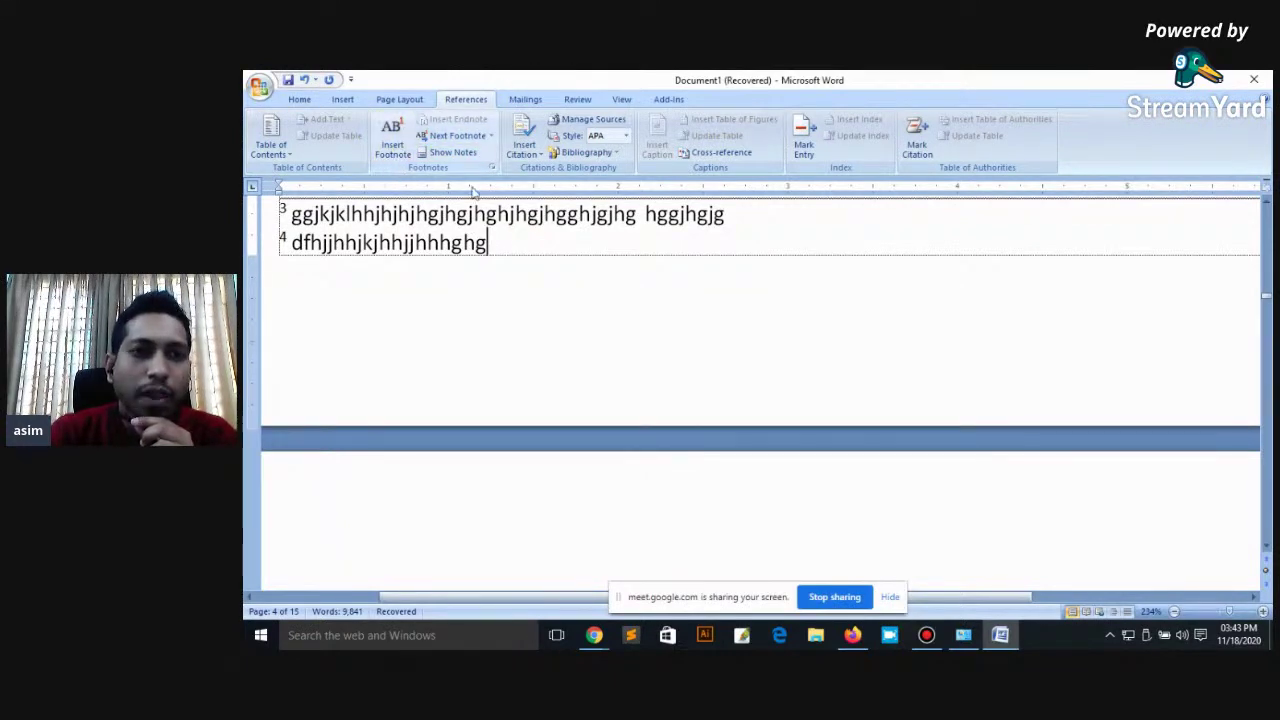
scroll(600, 267, up, 5)
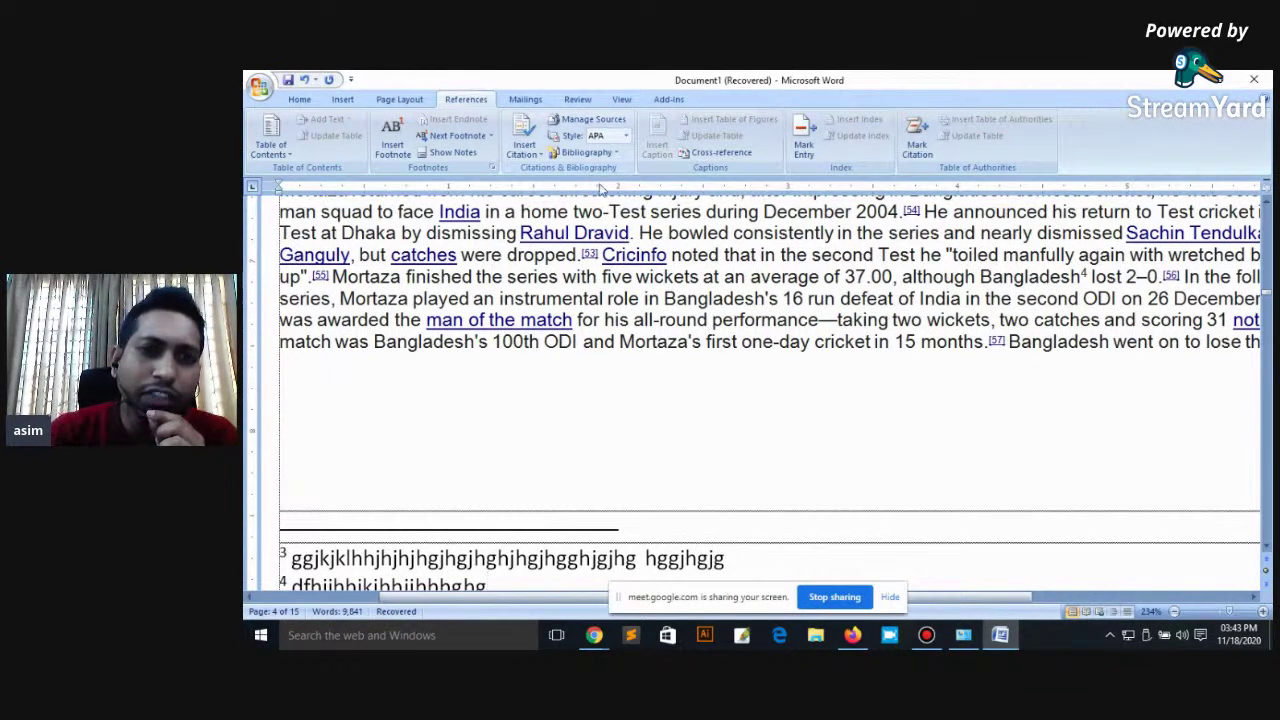
click(540, 158)
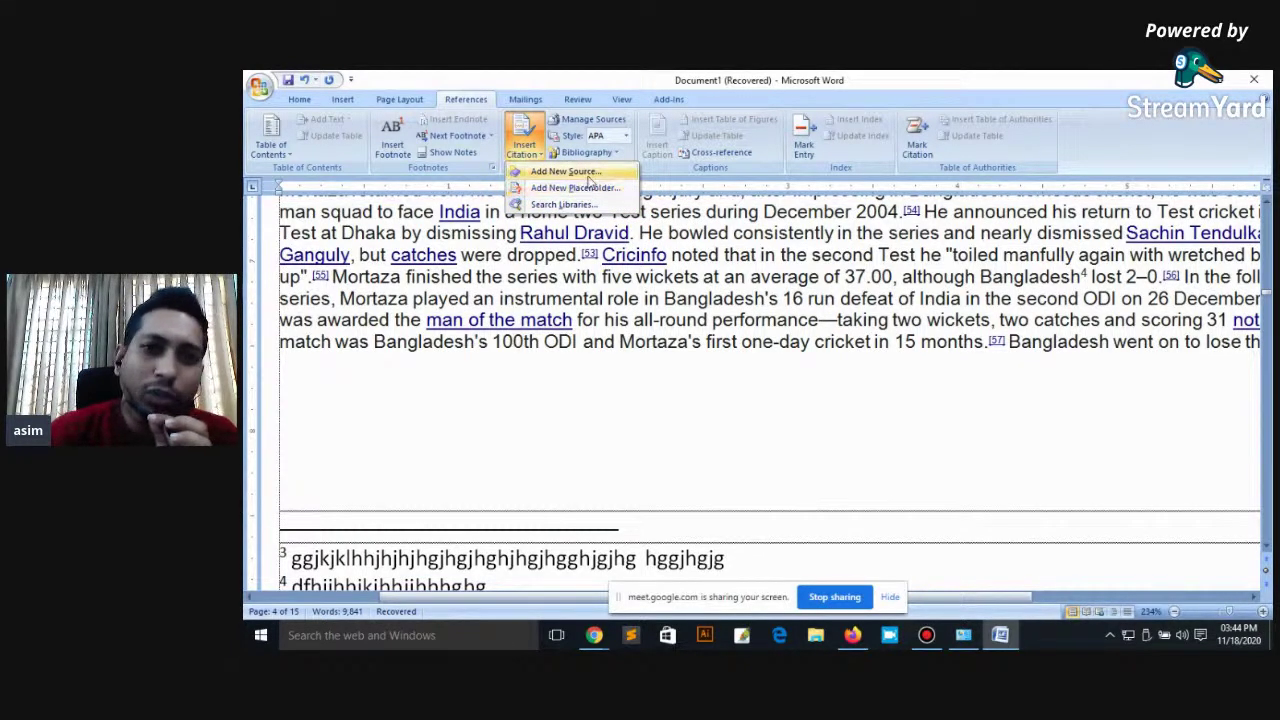
click(590, 175)
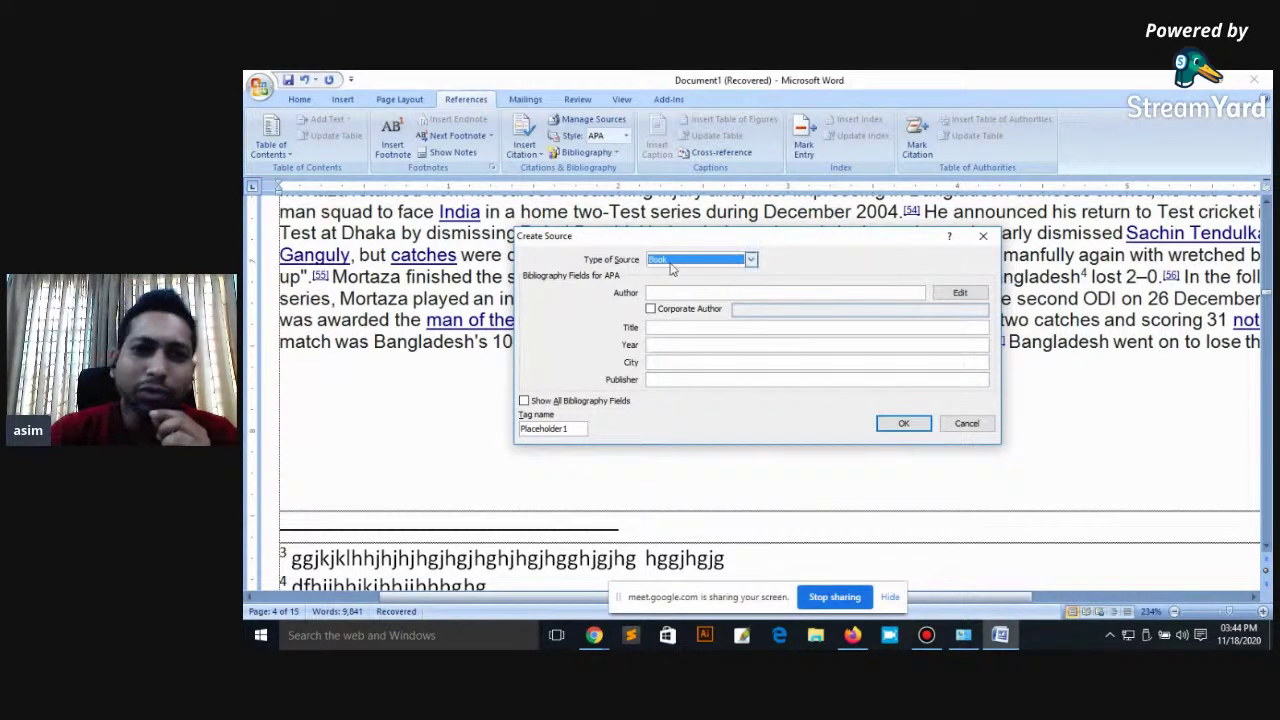
click(716, 265)
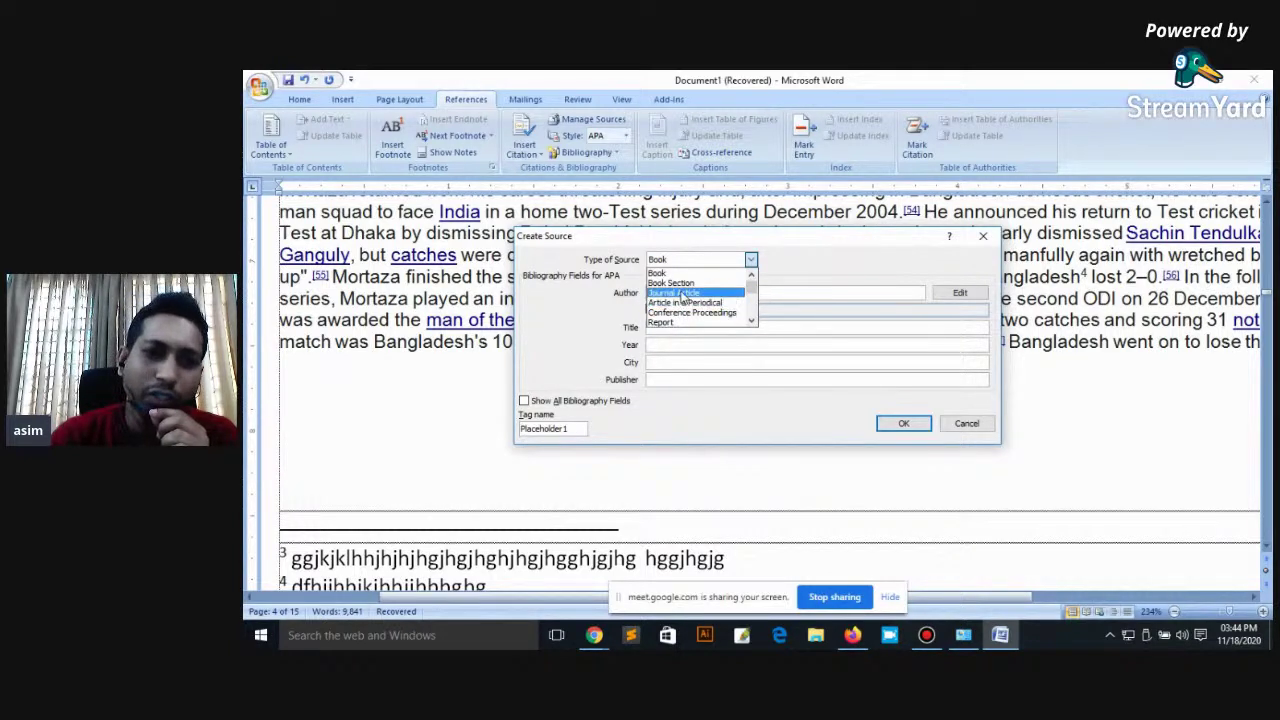
click(685, 292)
click(664, 293)
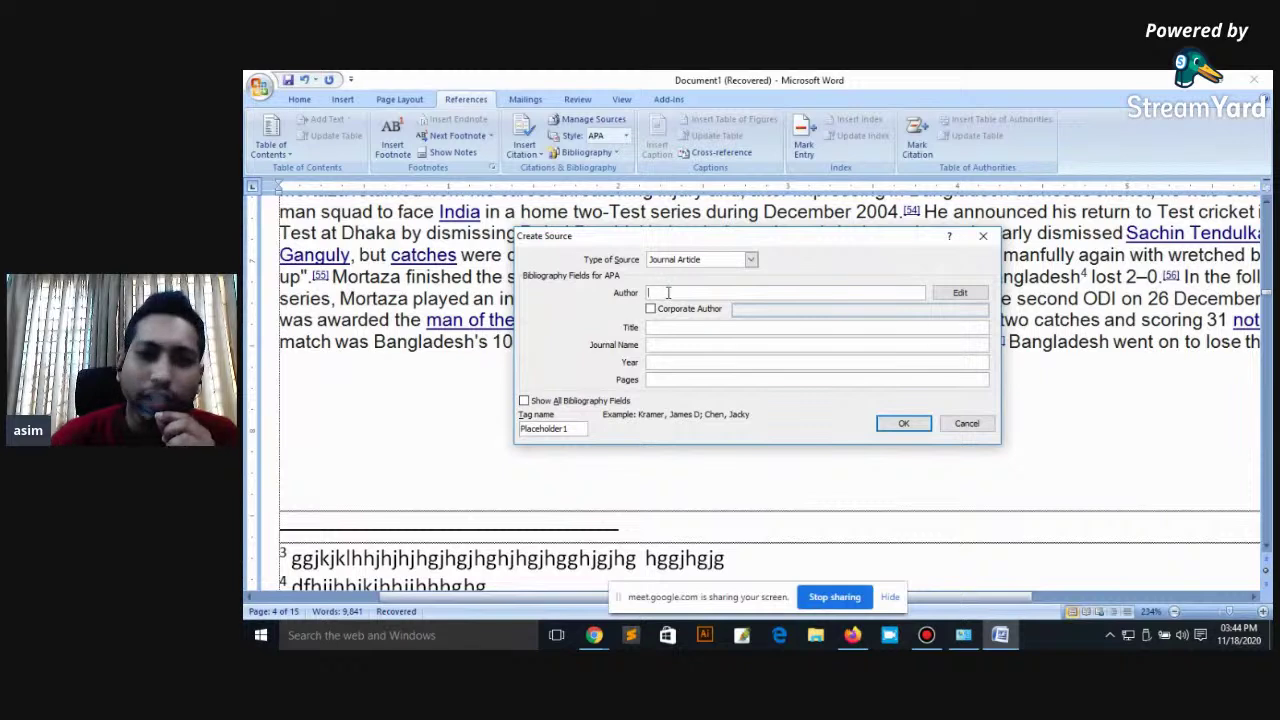
click(700, 259)
click(680, 269)
click(671, 291)
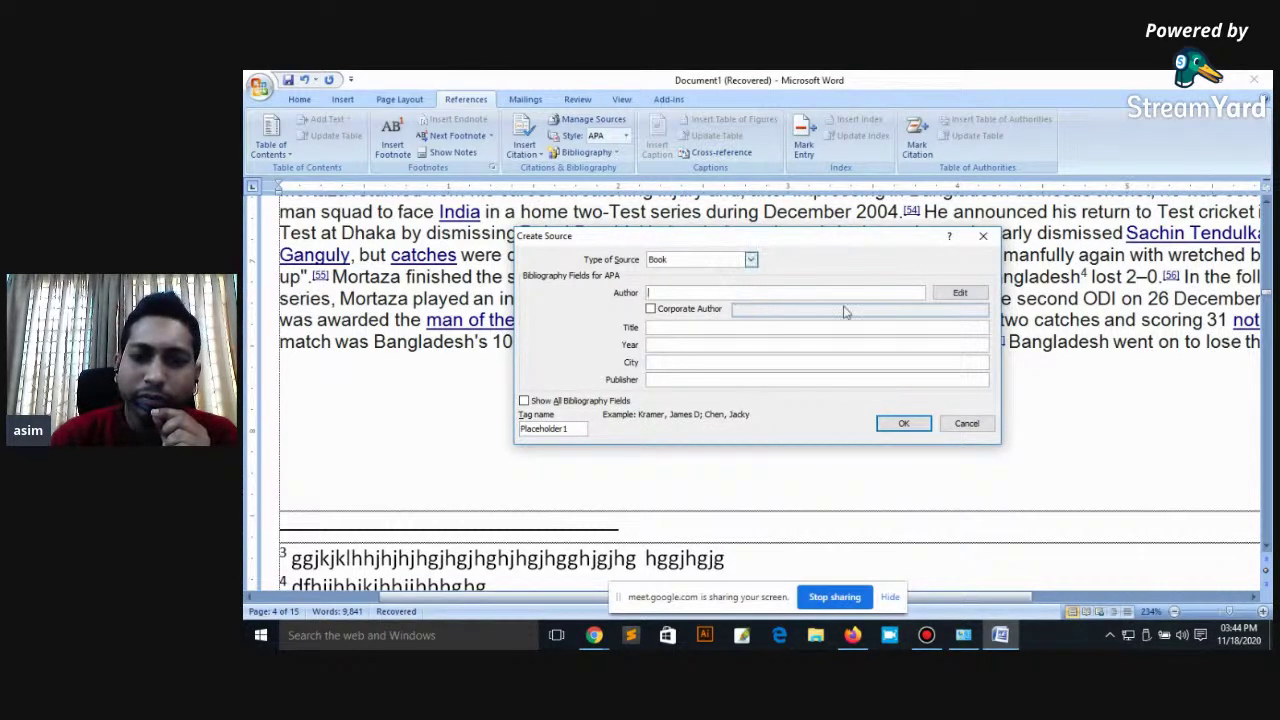
click(651, 310)
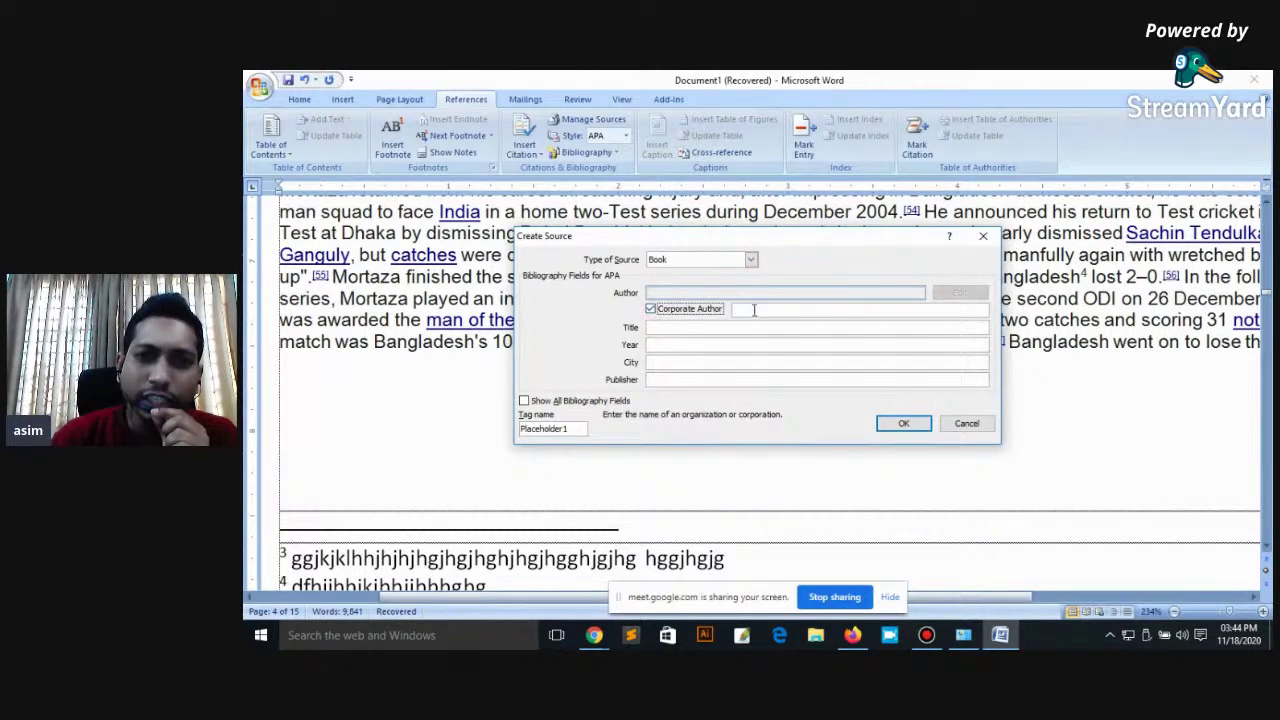
click(651, 310)
click(685, 293)
click(688, 328)
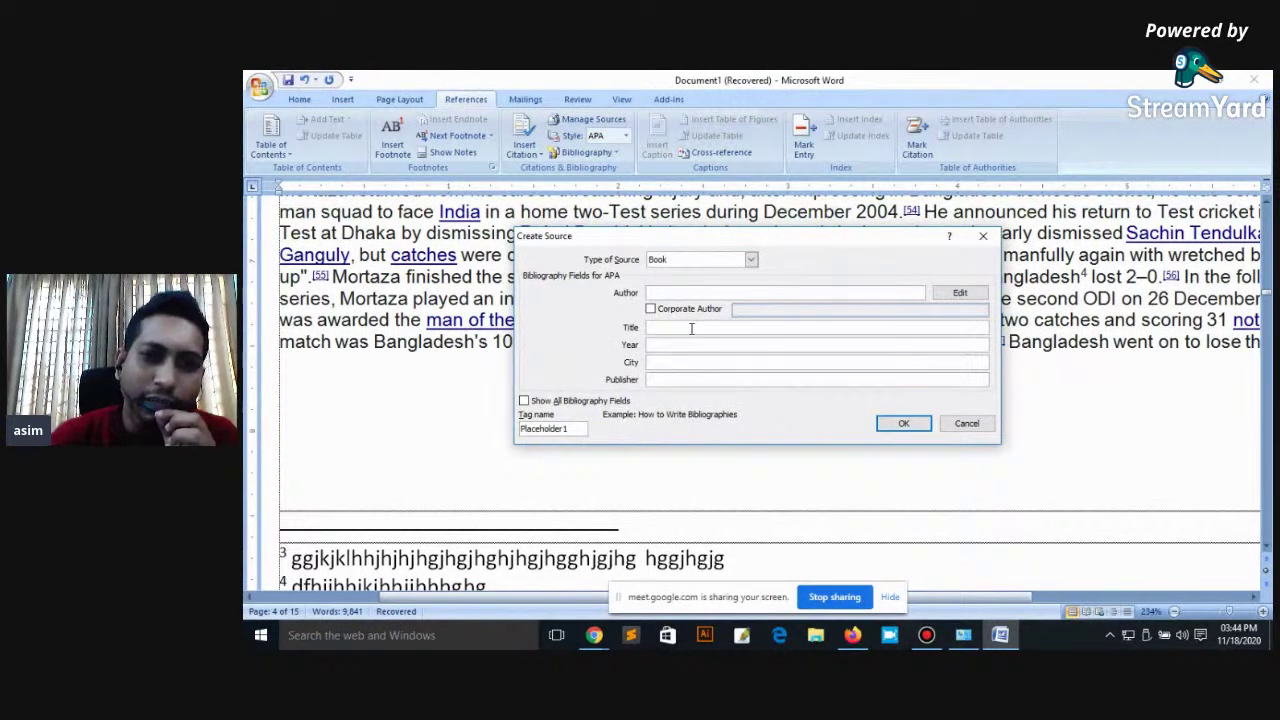
click(966, 423)
scroll(828, 368, up, 5)
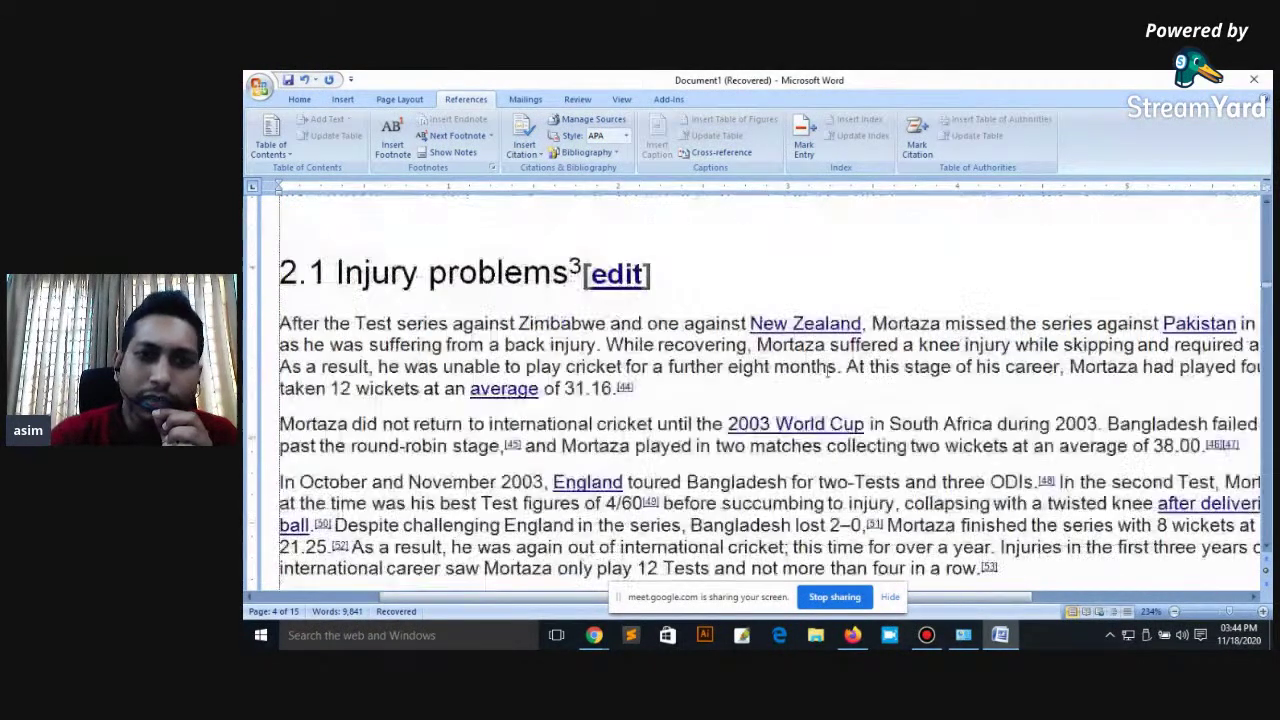
Step: Select 'Mortaza' in the photo caption and start a new book source with author mortaza
scroll(828, 368, up, 5)
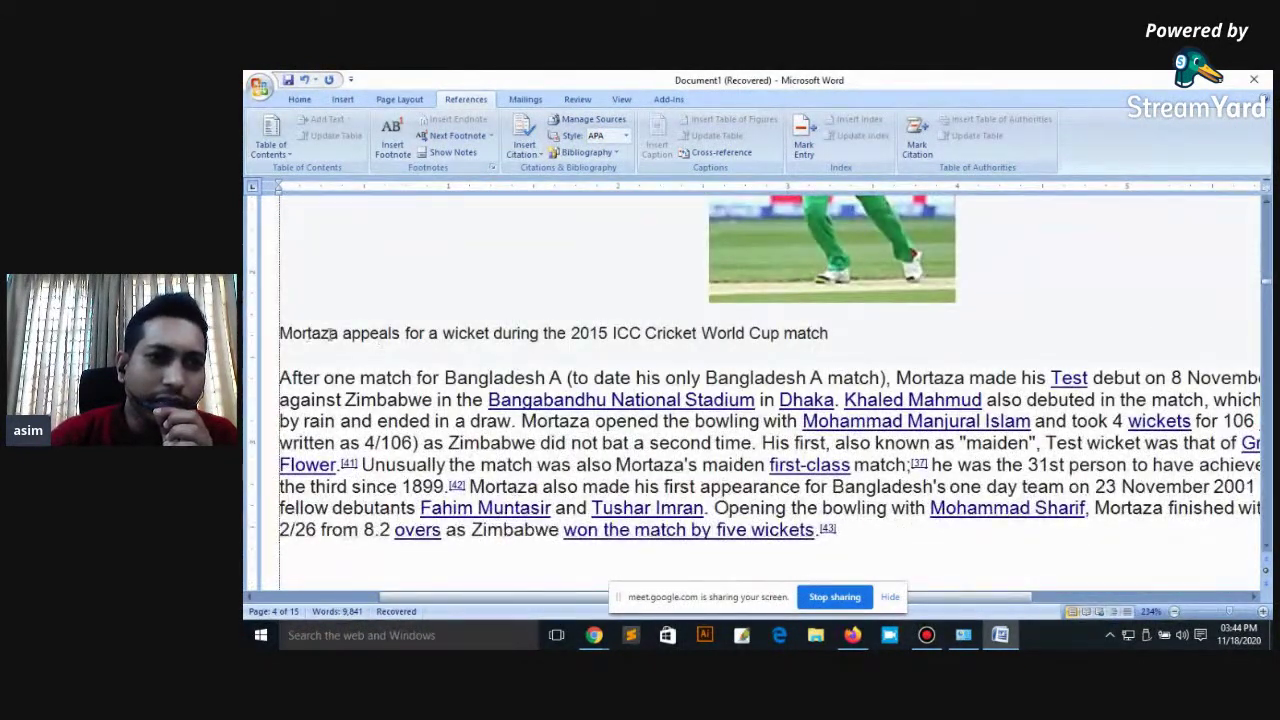
drag(338, 333, 280, 333)
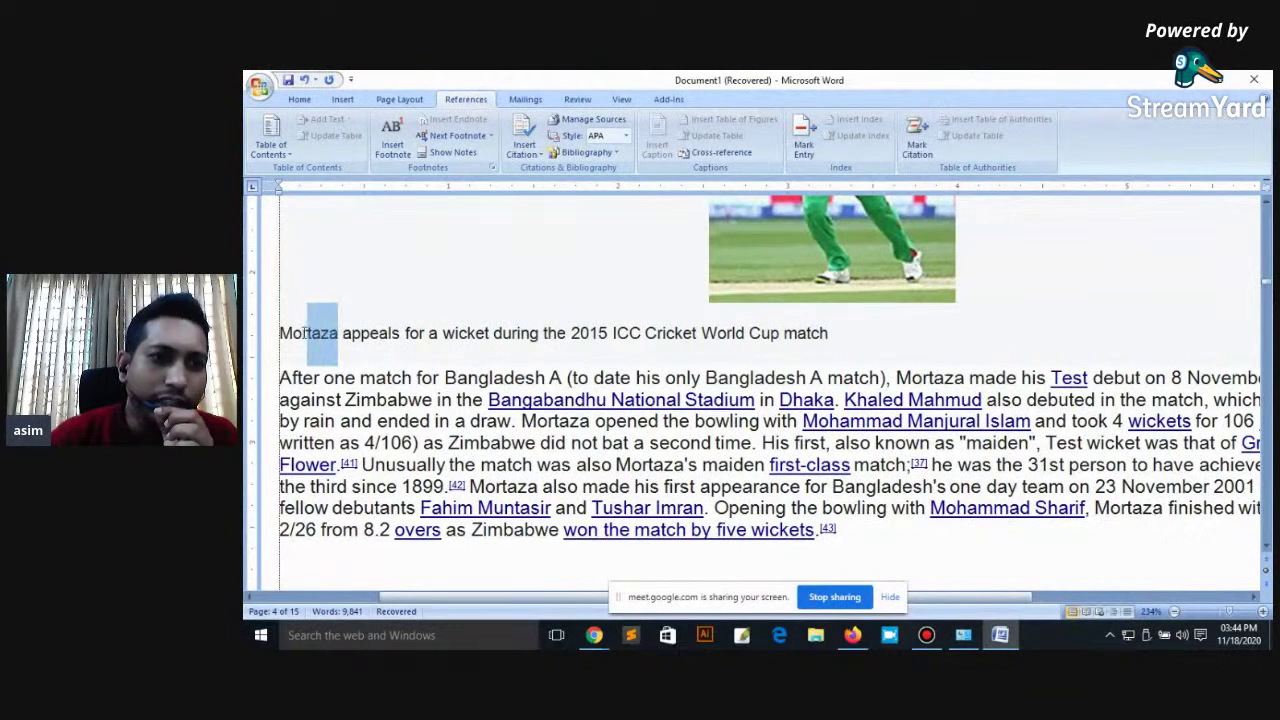
click(524, 140)
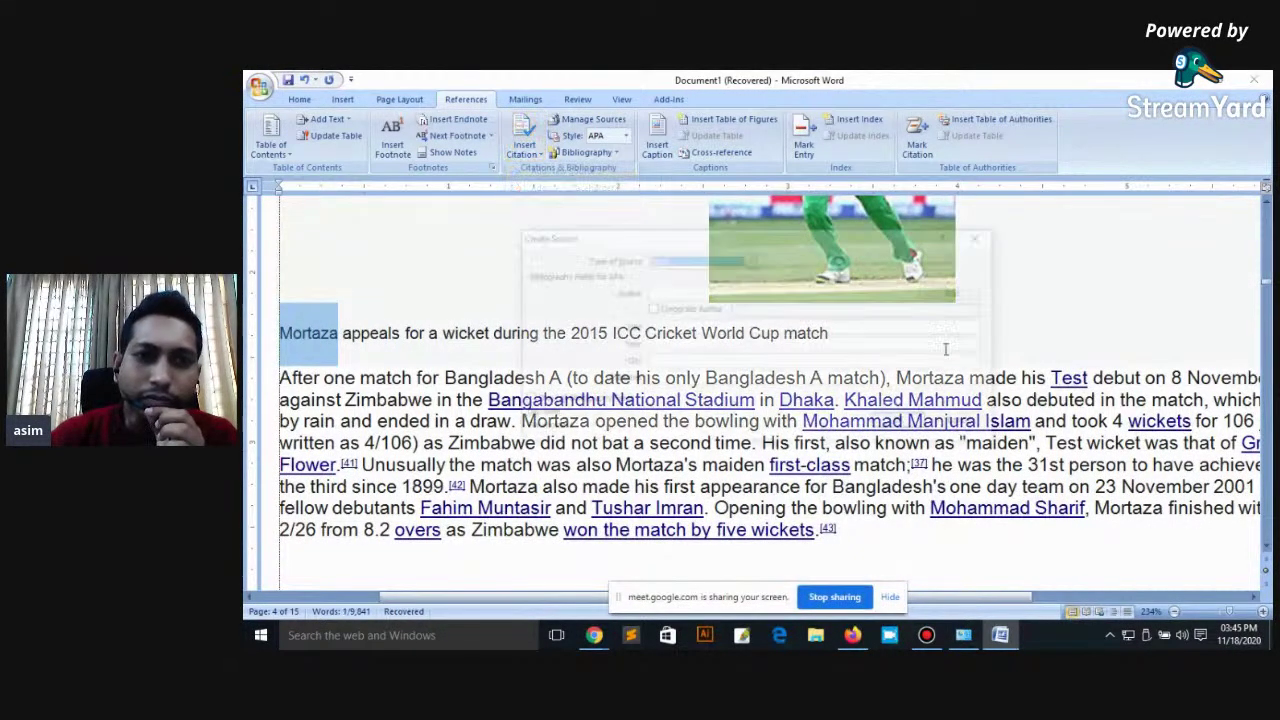
click(680, 293)
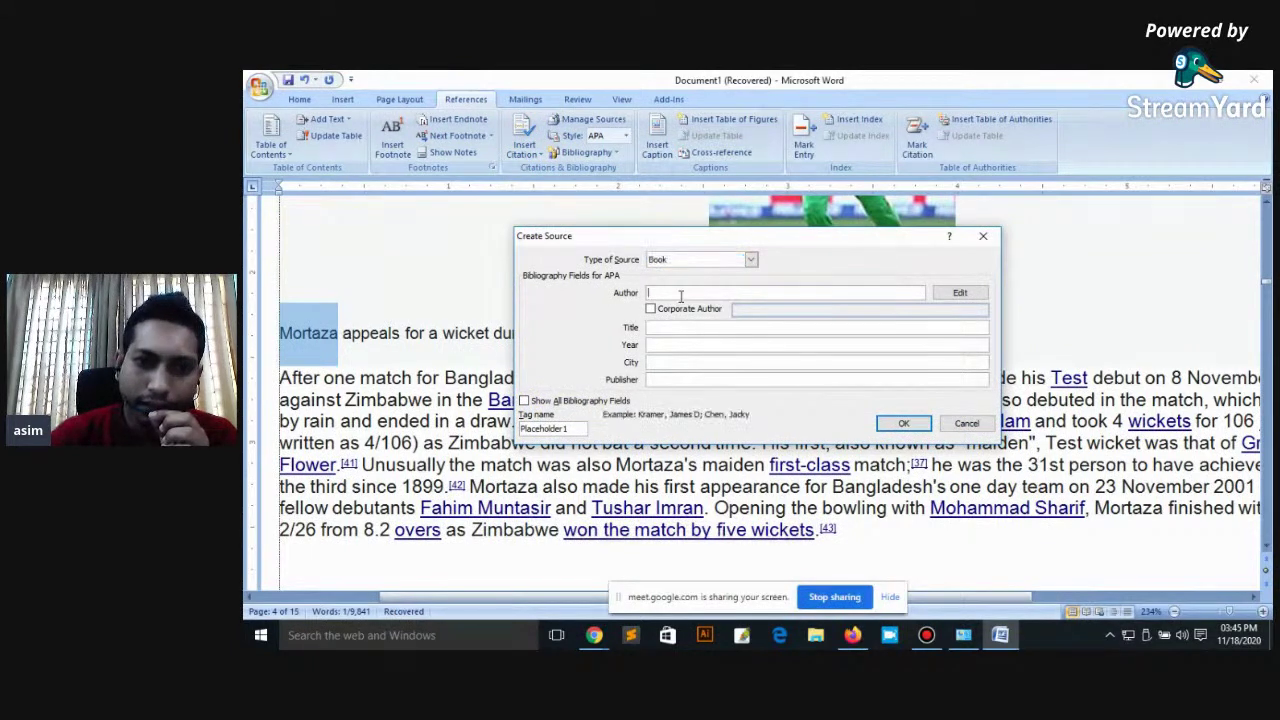
text(mortaza)
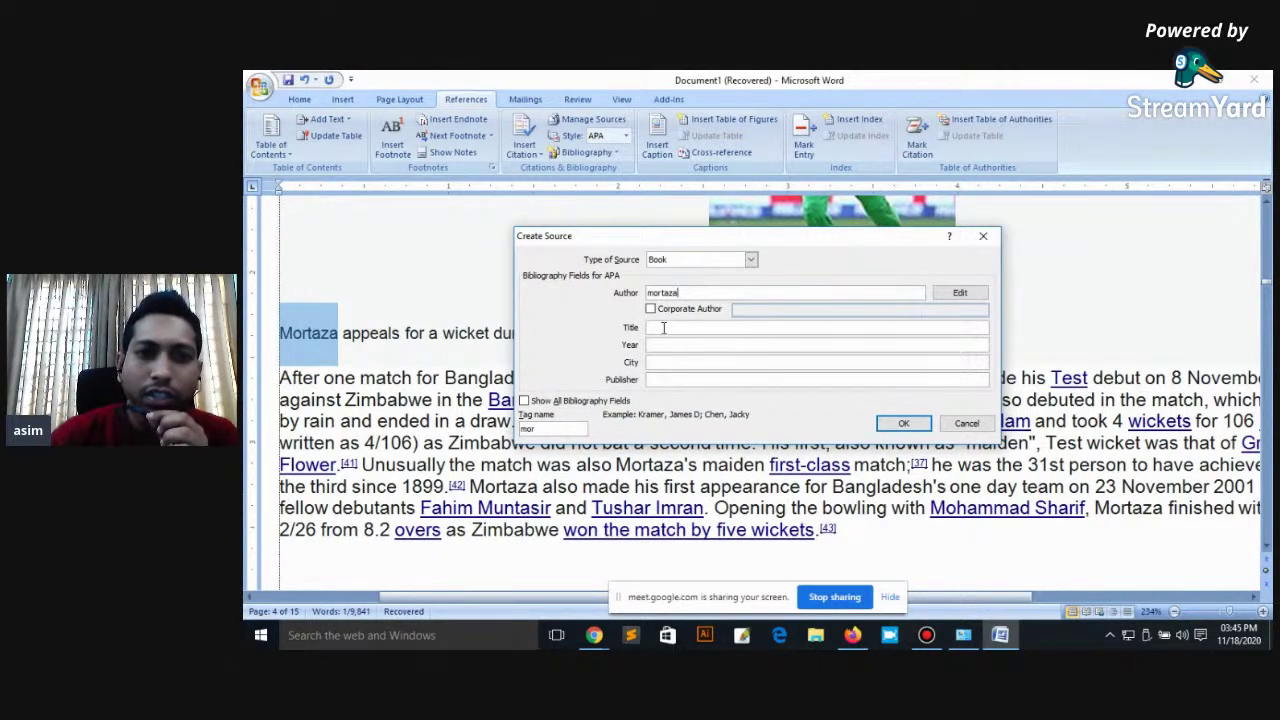
click(664, 327)
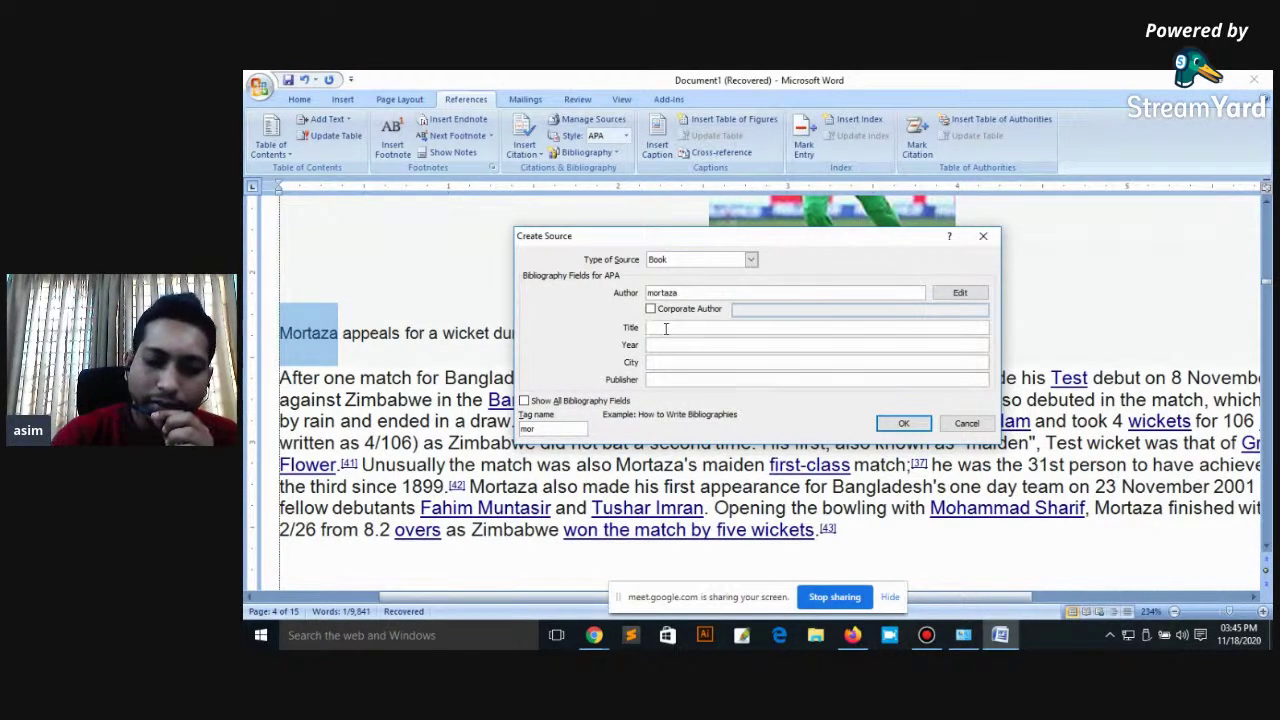
Step: Complete the source with title mortaza, year 2020, city Bangladesh and publisher as
drag(687, 293, 648, 298)
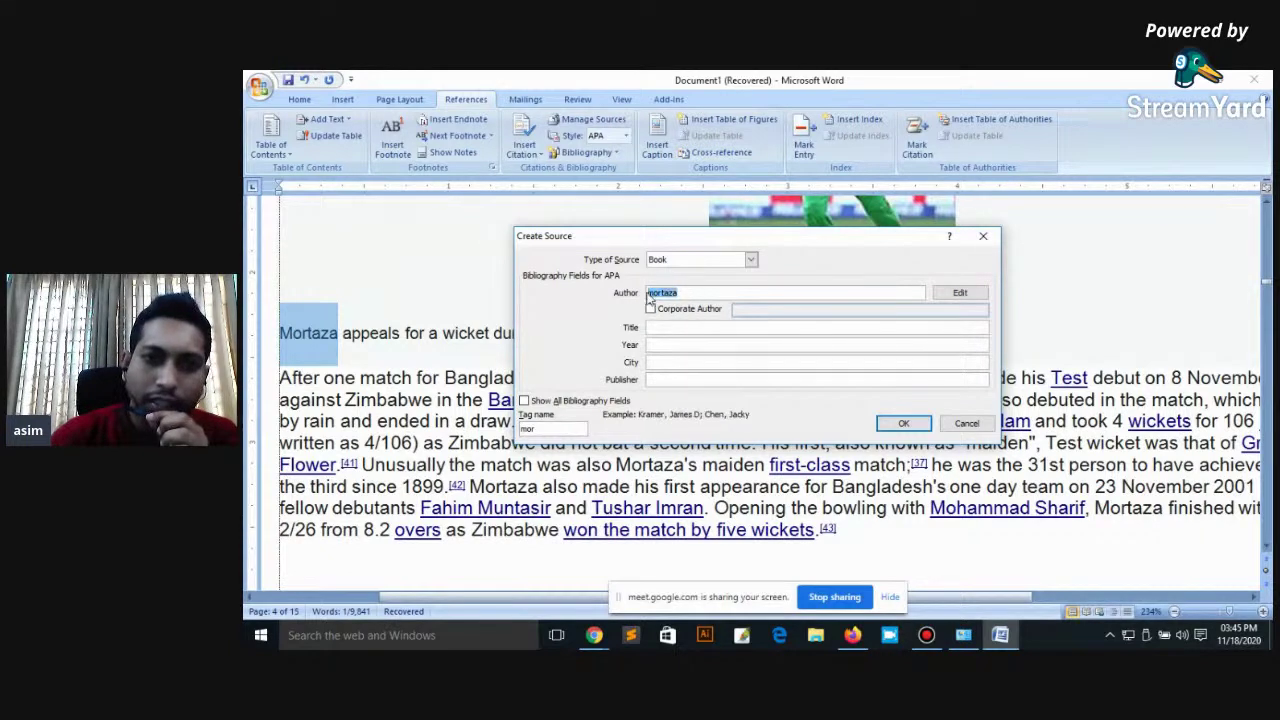
right_click(675, 292)
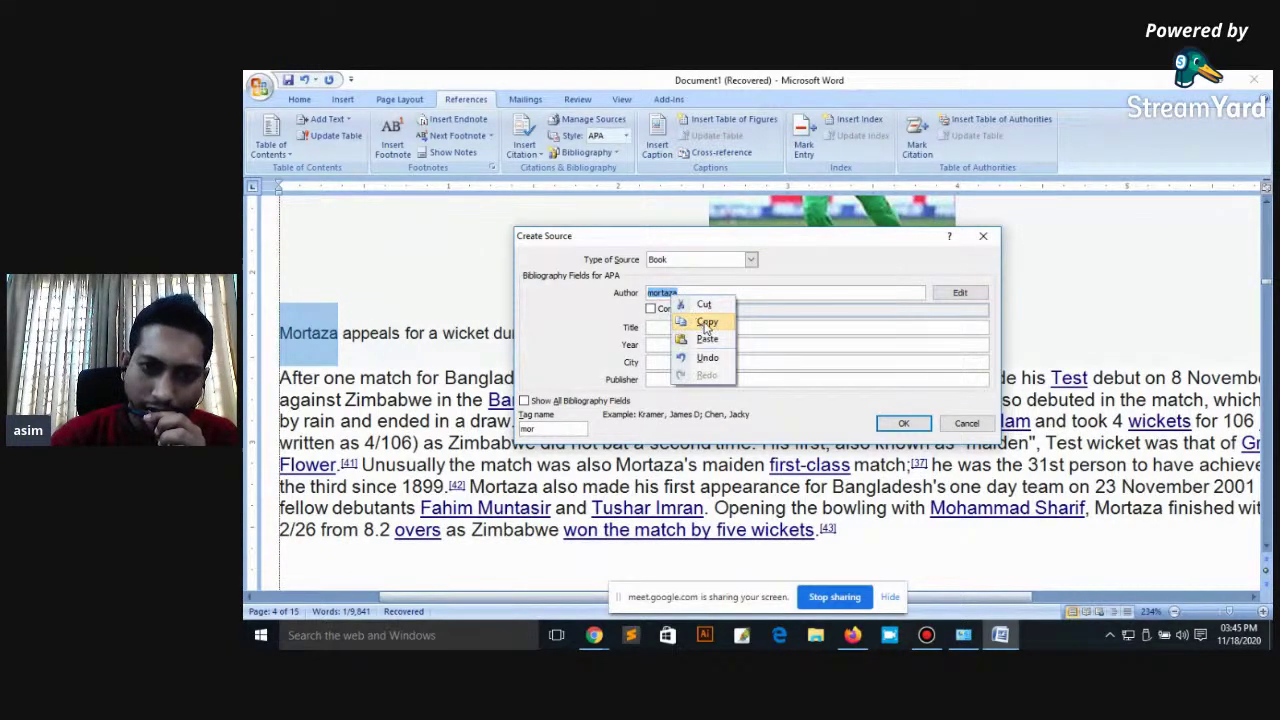
click(705, 323)
right_click(690, 330)
click(724, 375)
click(679, 345)
text(2)
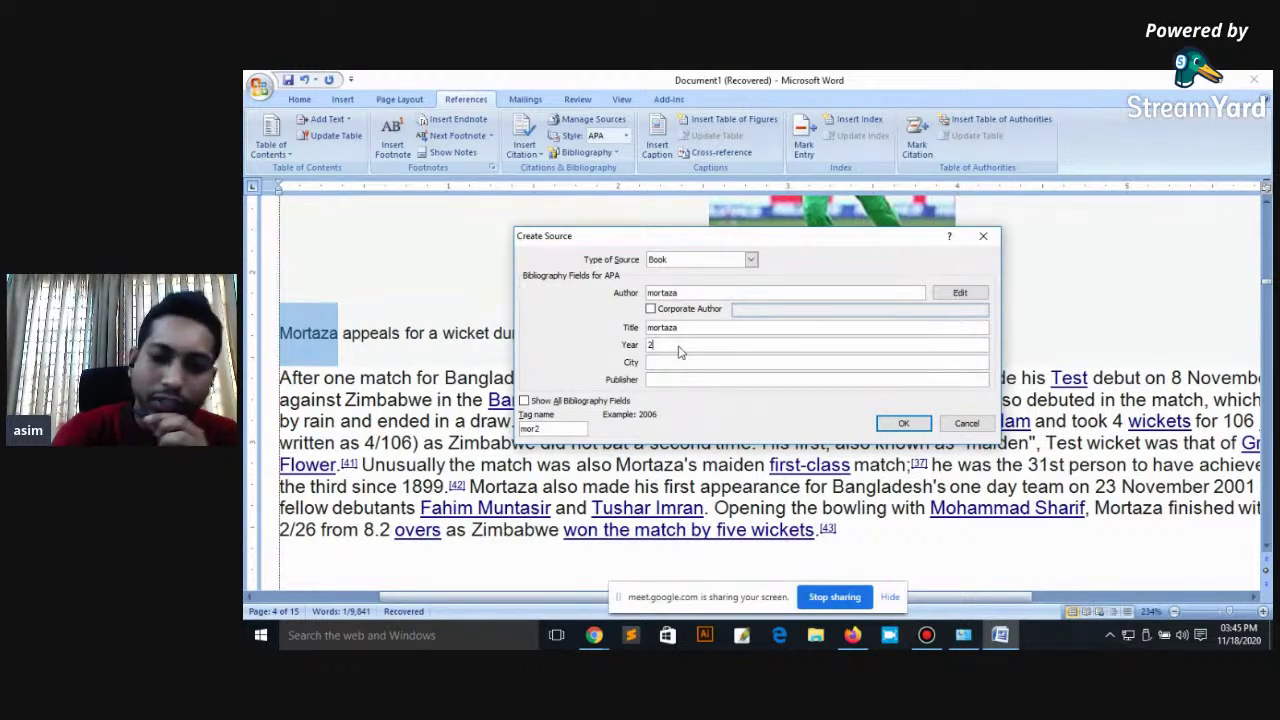
text(020)
click(651, 362)
text(Bangladesh)
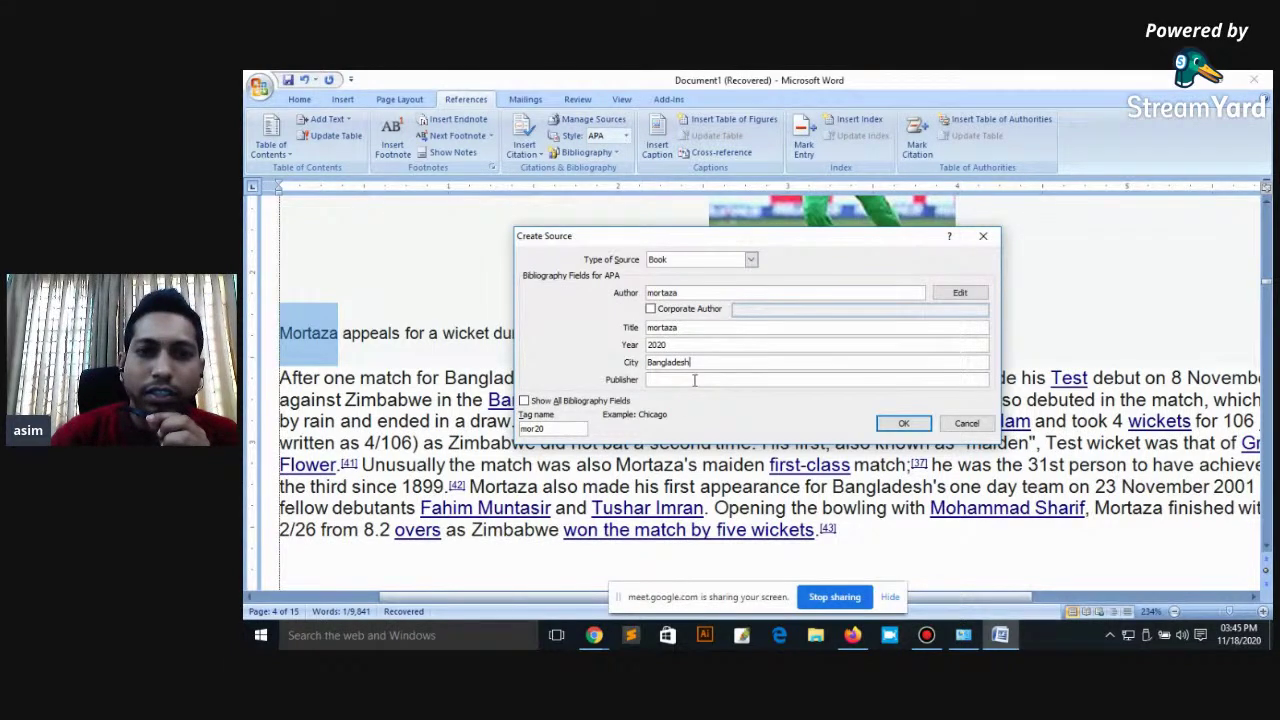
click(694, 380)
text(as)
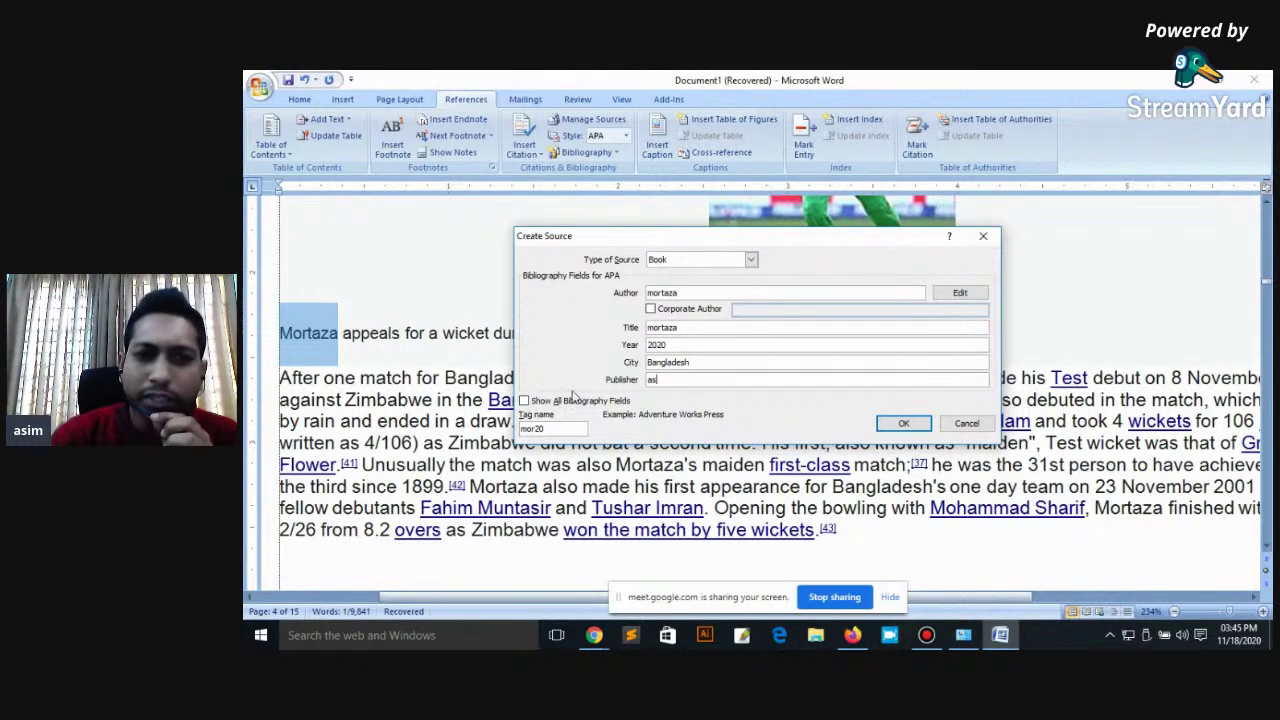
click(903, 423)
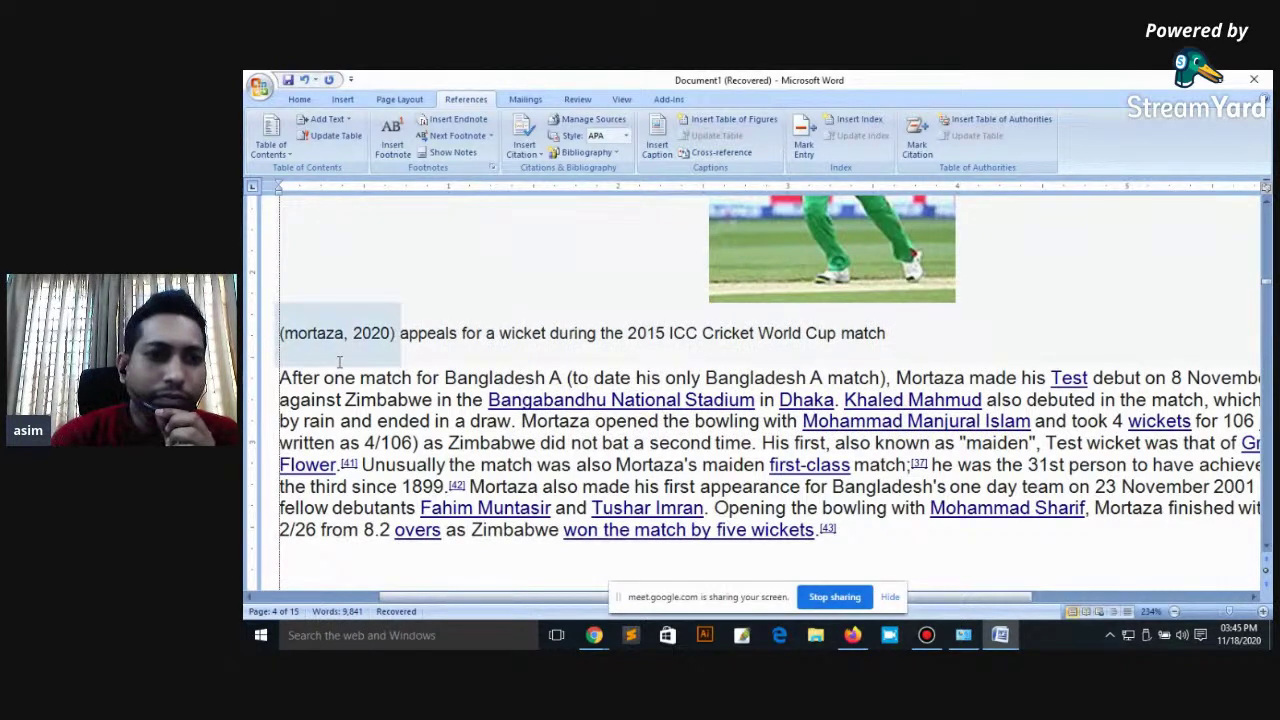
click(367, 337)
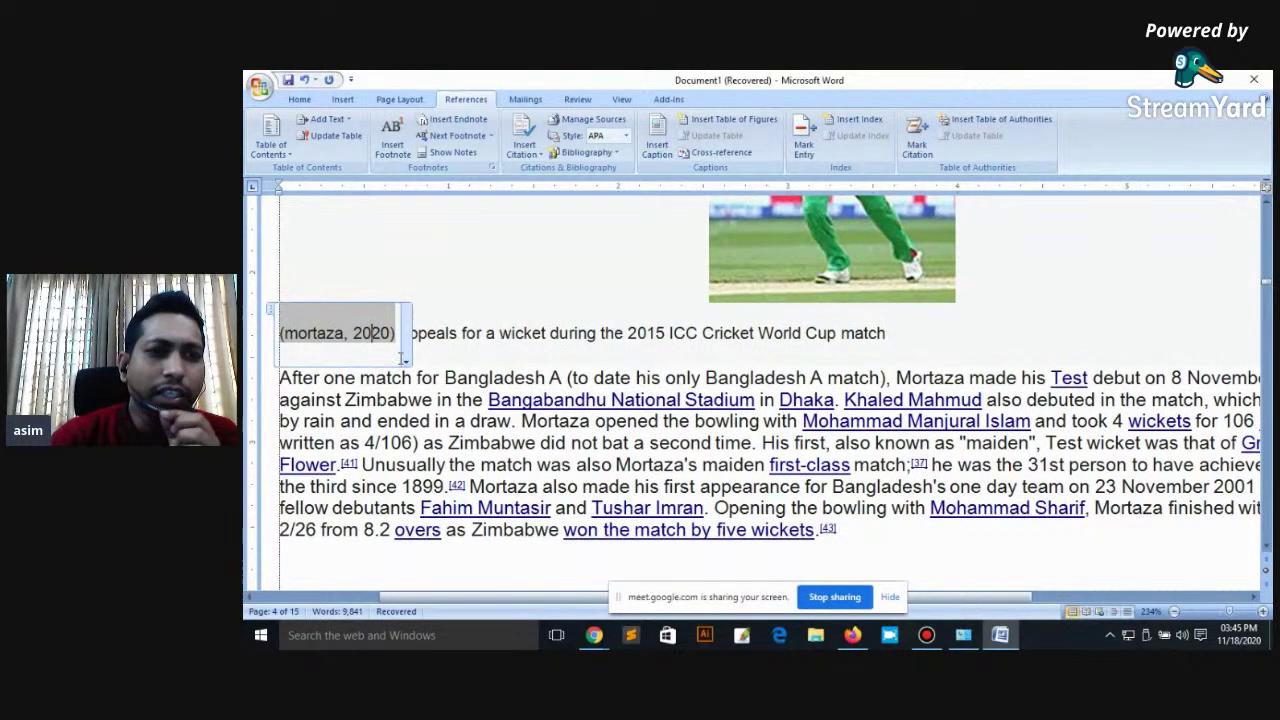
click(432, 335)
click(368, 338)
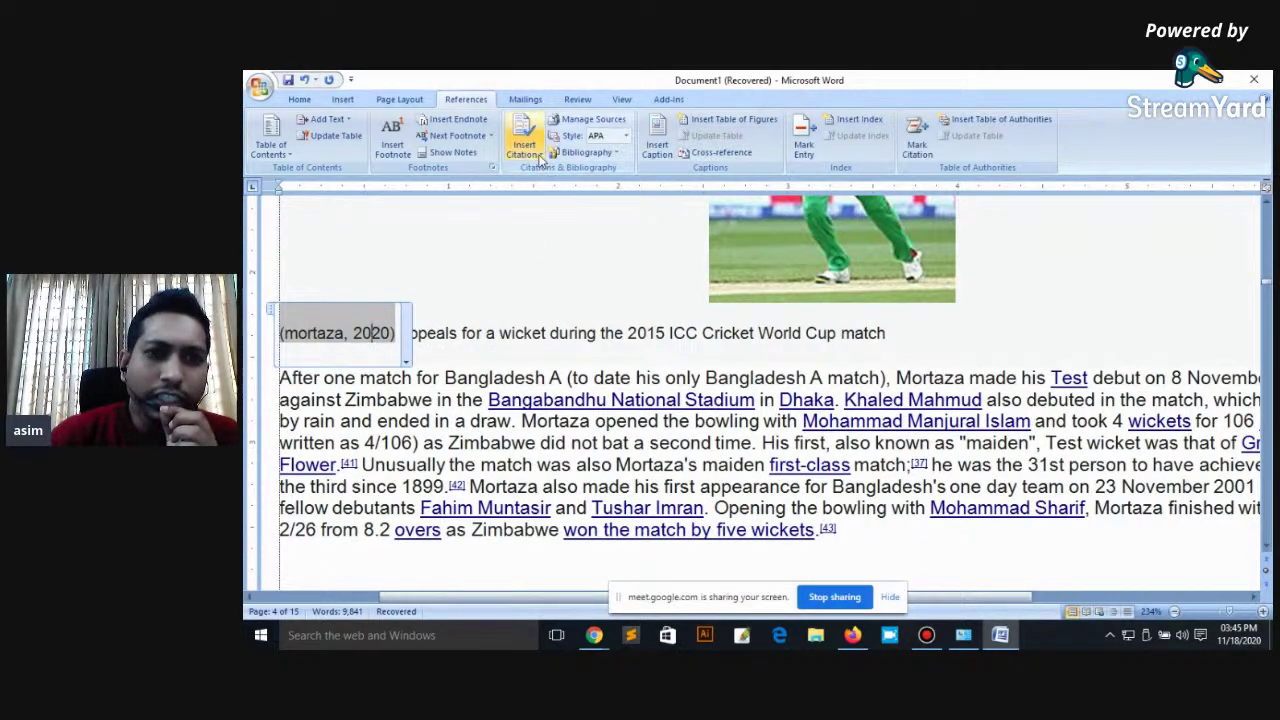
click(604, 126)
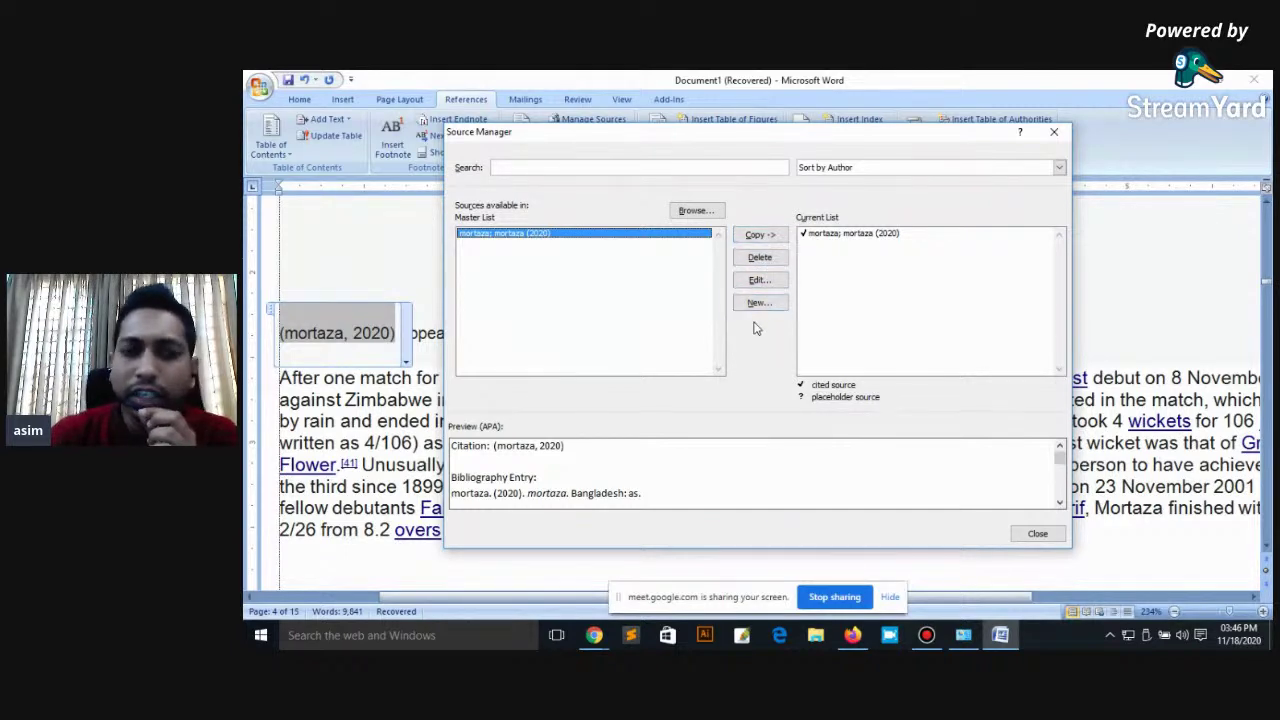
drag(703, 143, 672, 167)
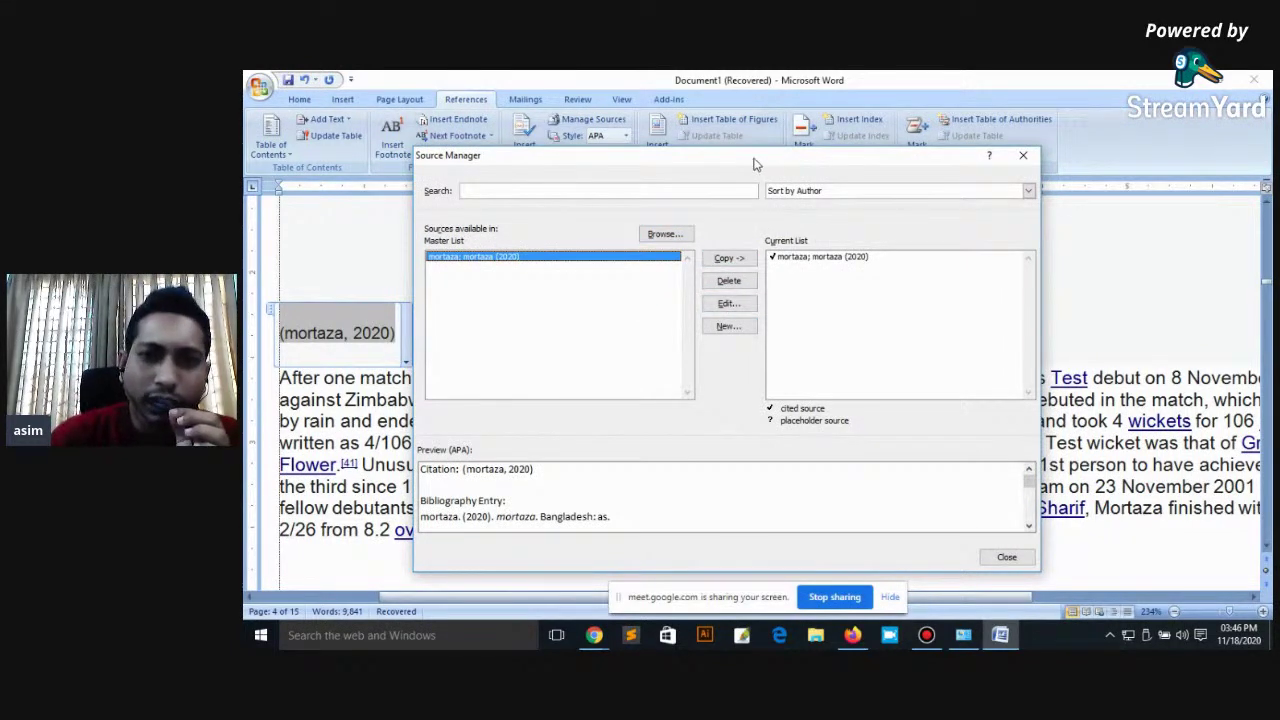
drag(760, 166, 703, 155)
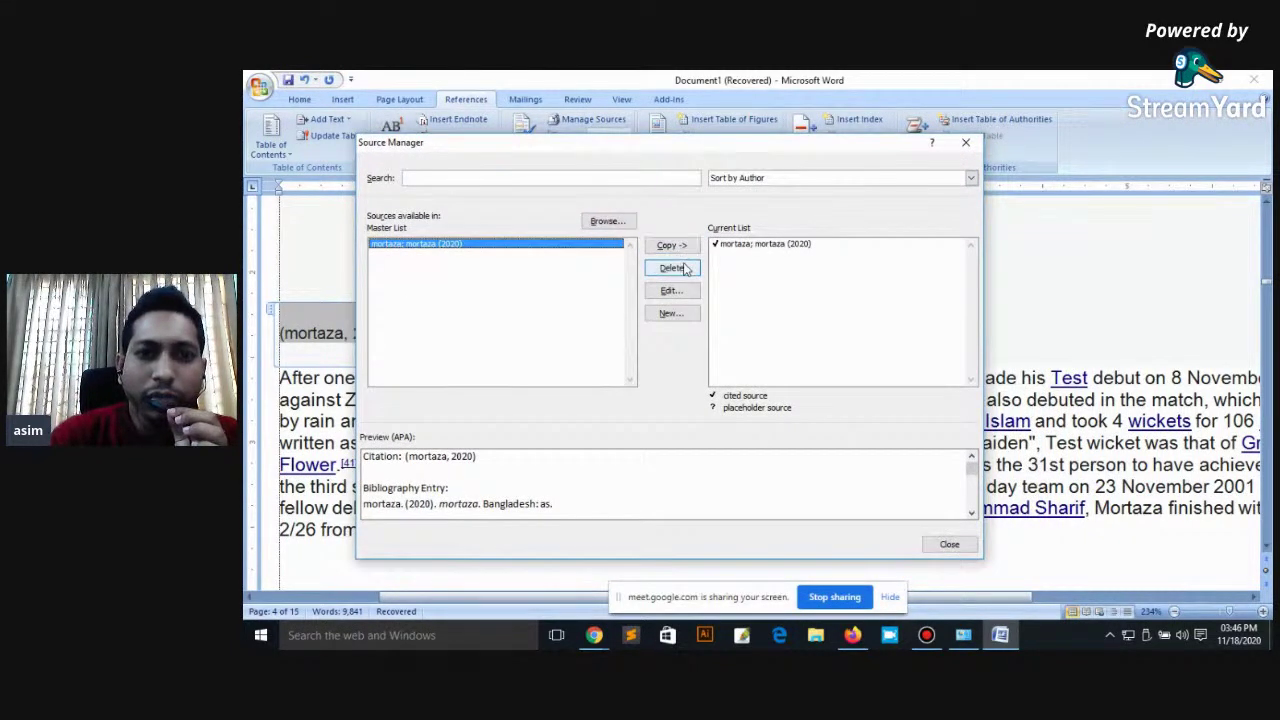
click(672, 315)
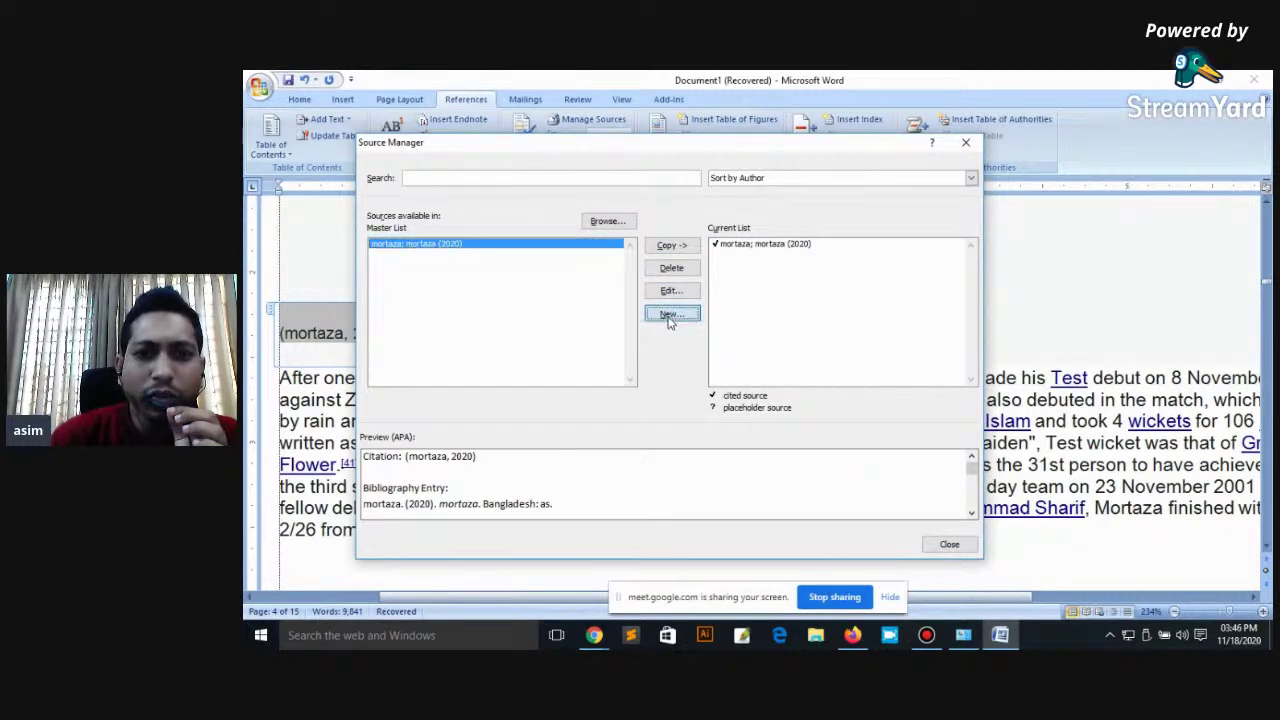
click(966, 423)
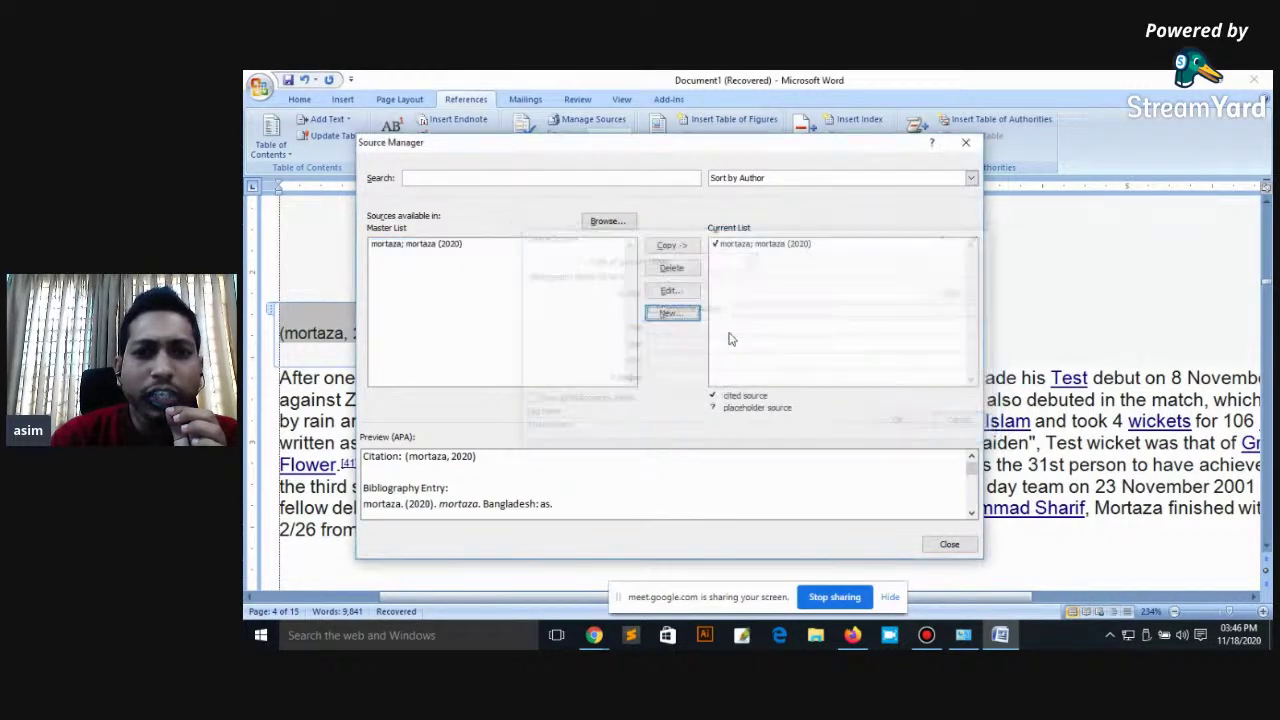
click(672, 315)
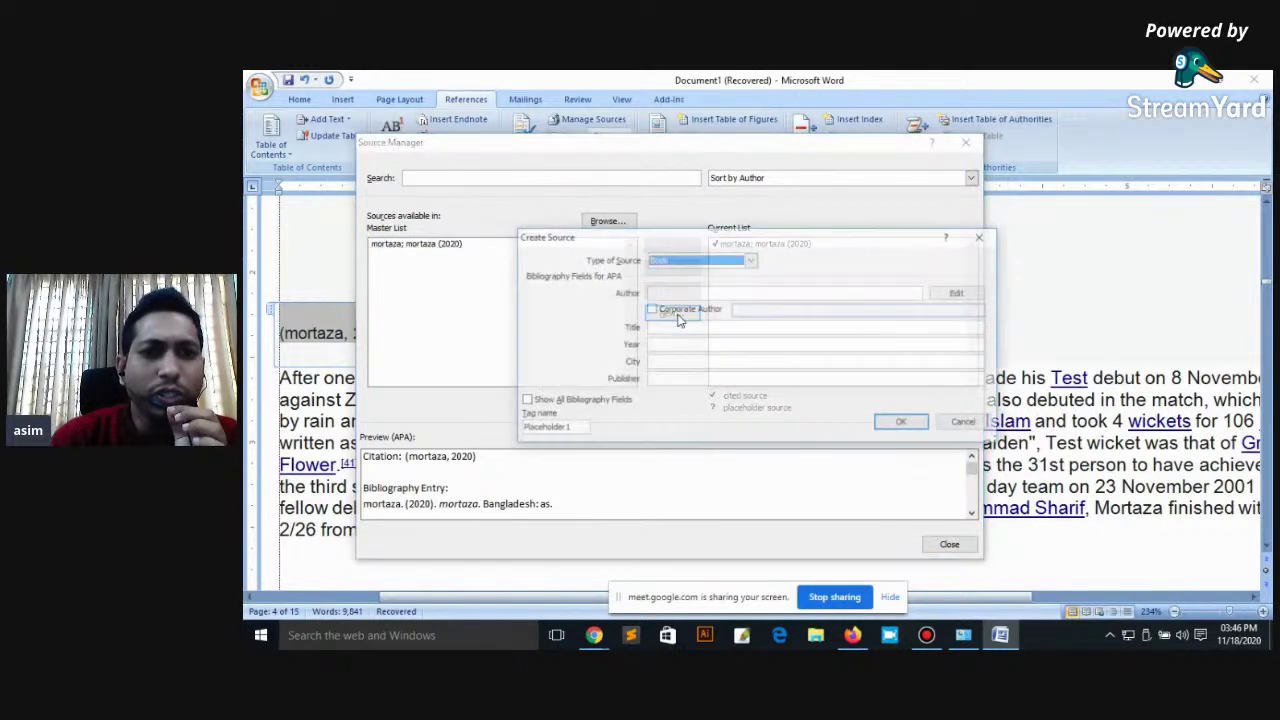
drag(676, 240, 591, 181)
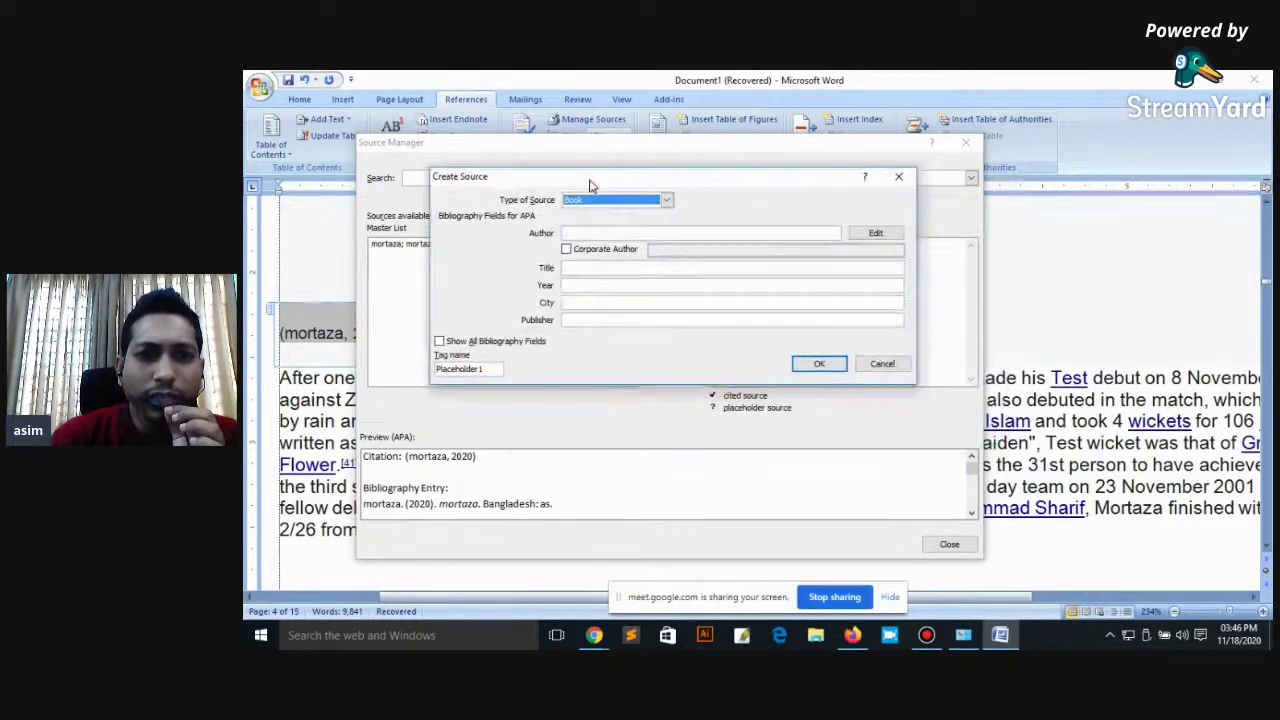
click(881, 366)
click(462, 246)
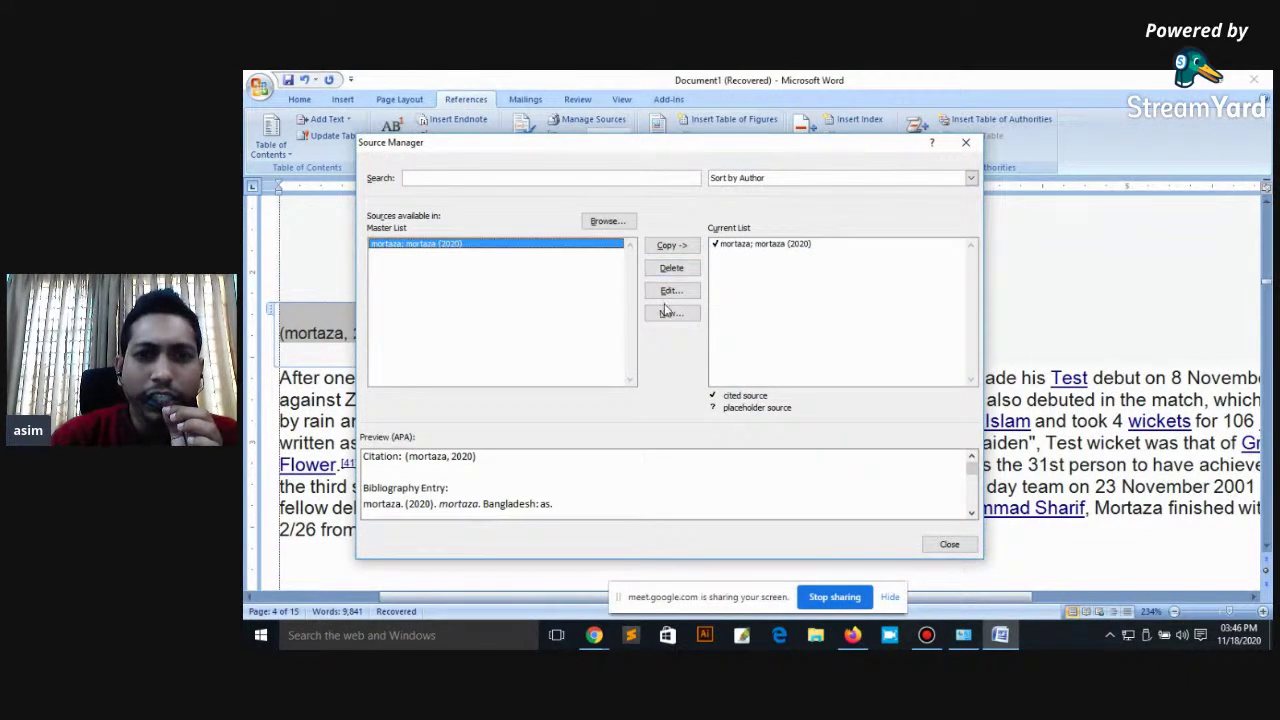
click(679, 248)
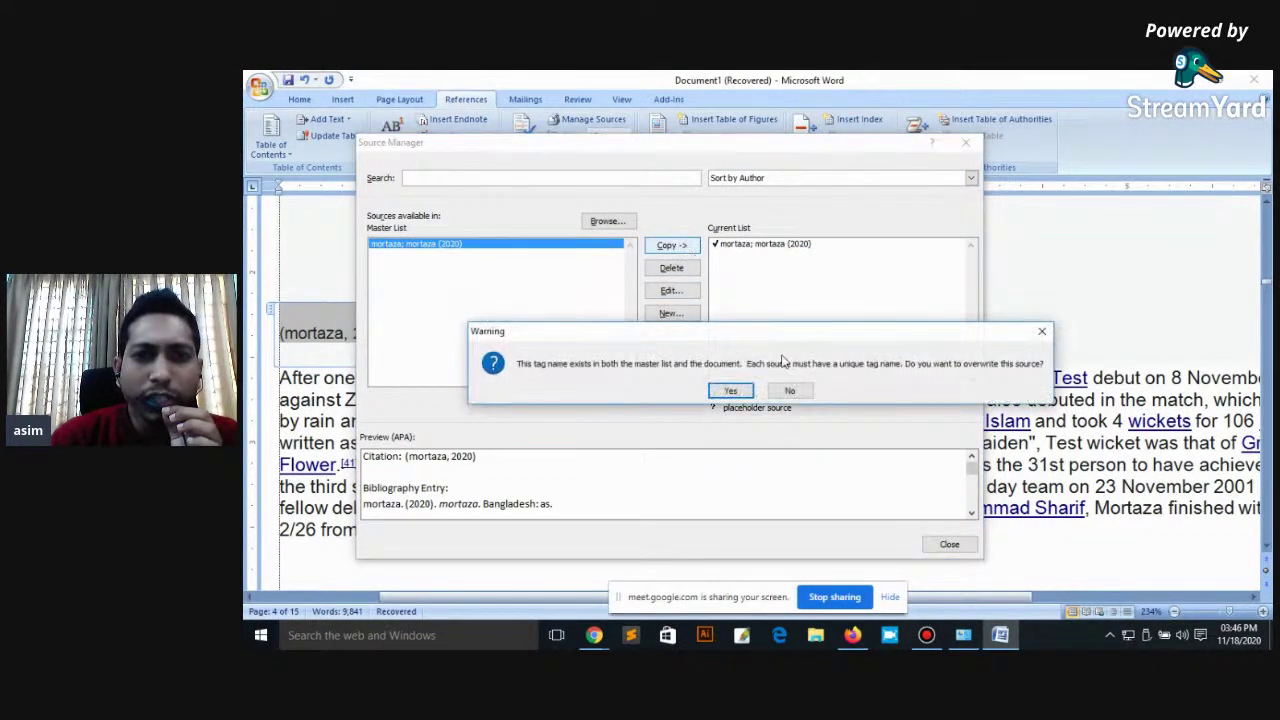
key(Return)
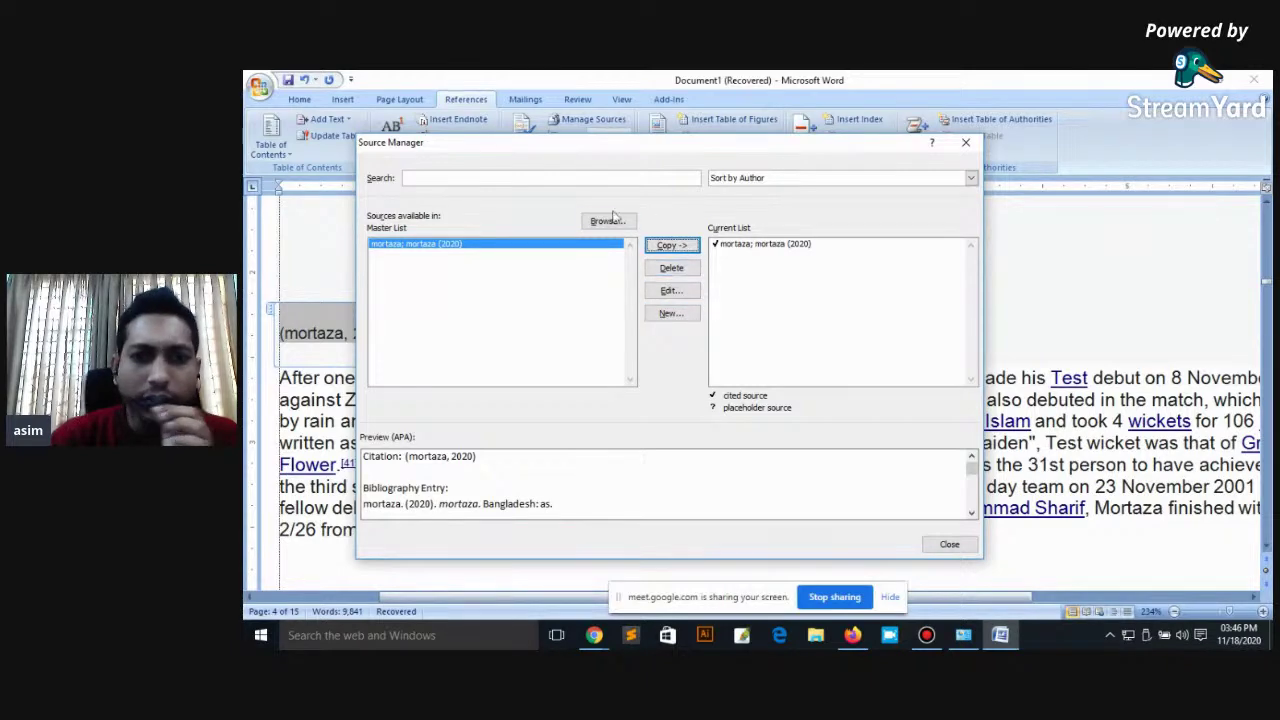
click(949, 544)
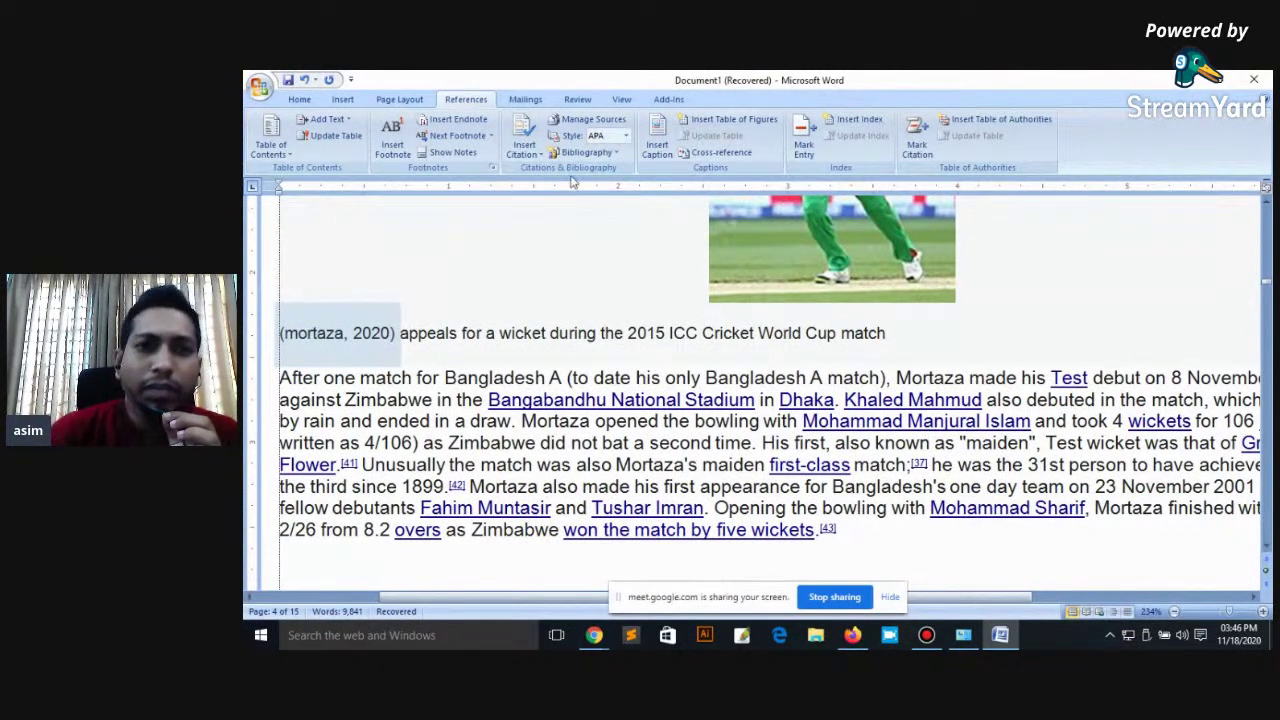
Step: Try the Chicago and then GOST - Name Sort citation styles on the caption citation
key(End)
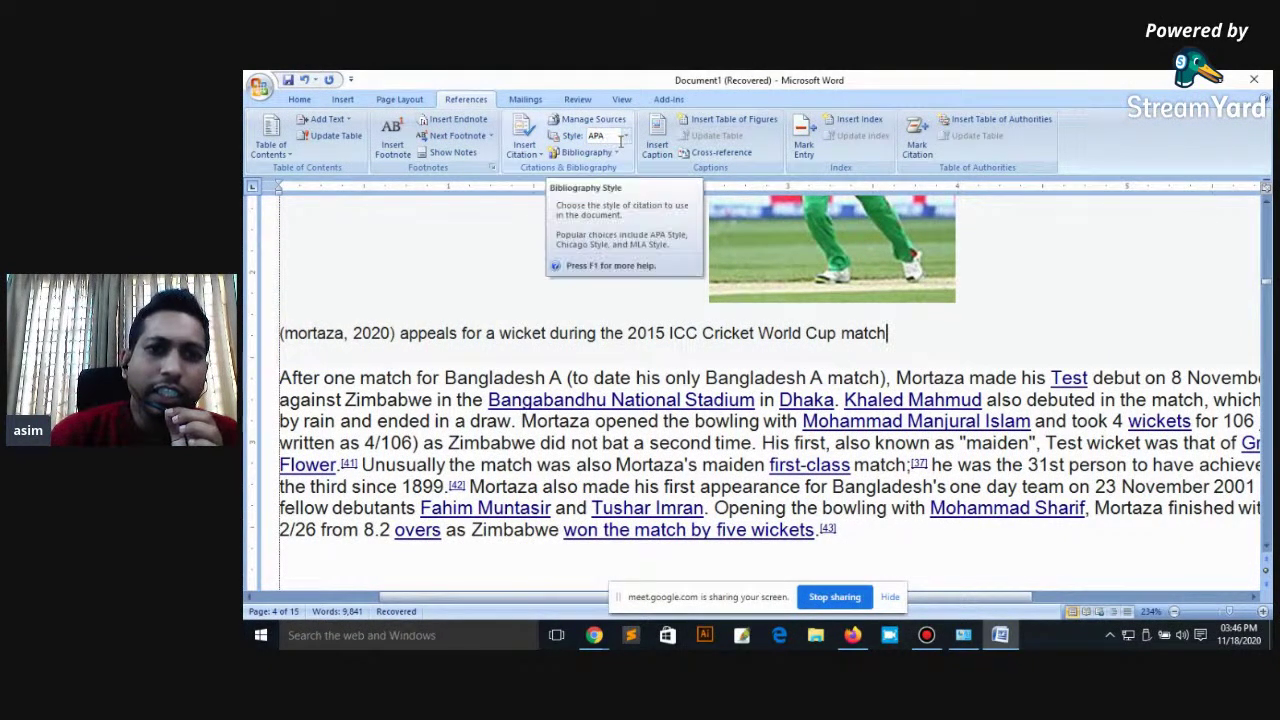
click(345, 325)
click(625, 136)
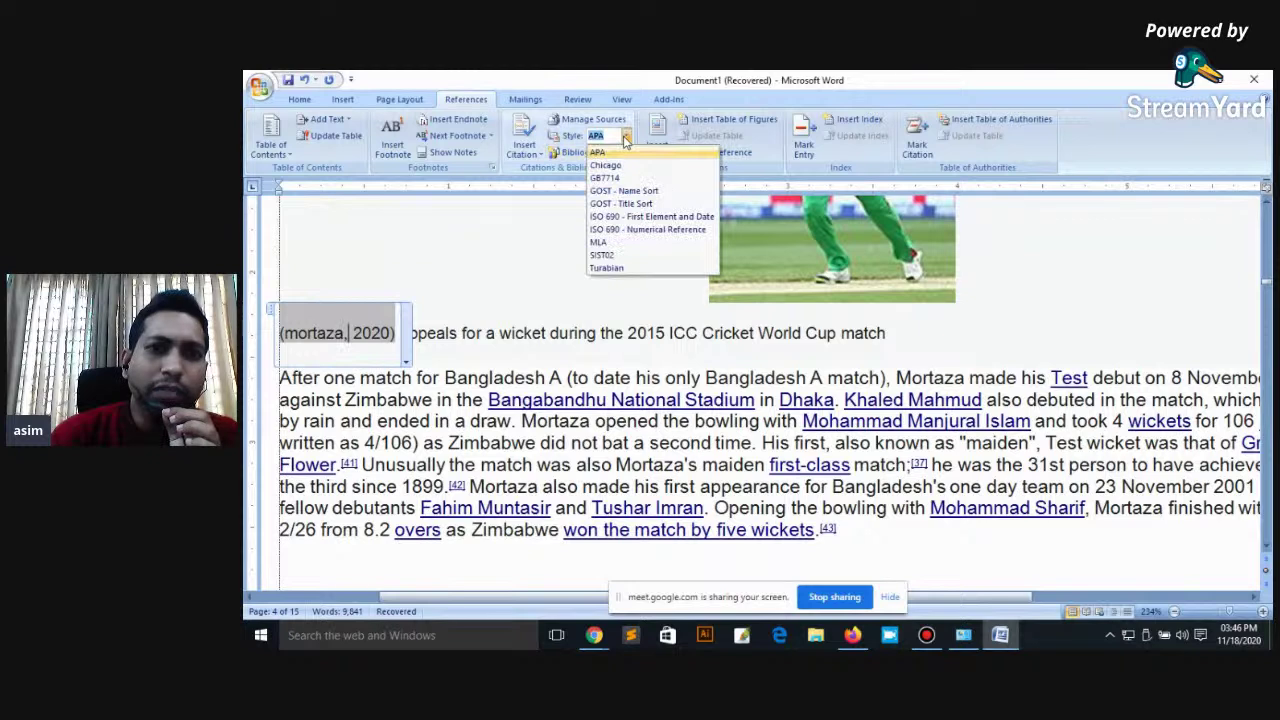
click(620, 167)
click(627, 139)
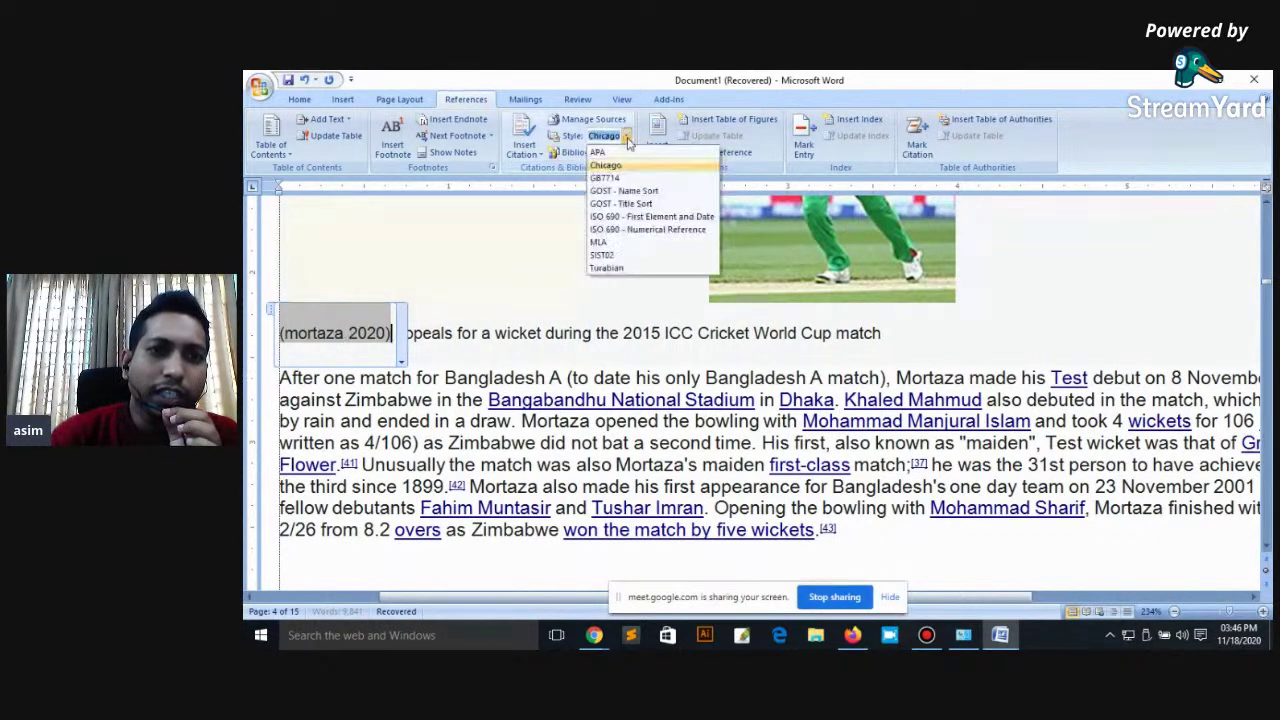
click(622, 190)
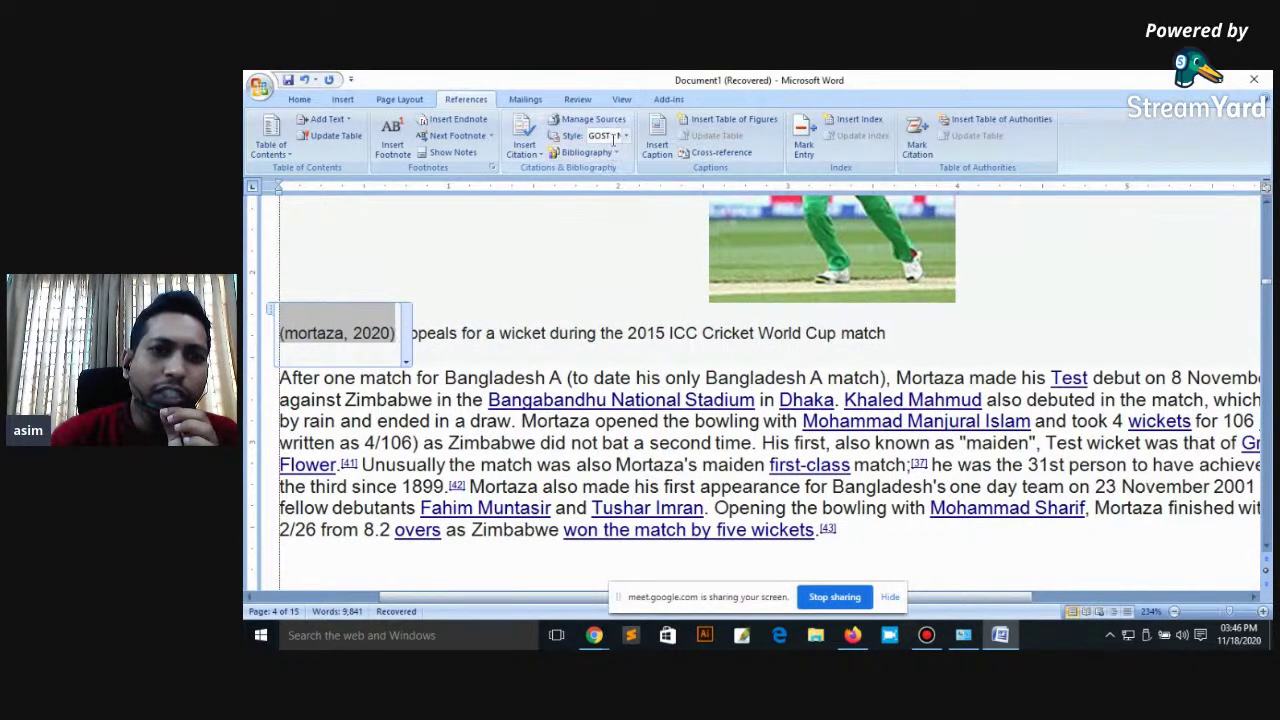
Step: Switch the citation style to ISO 690 - First Element and Date, then ISO 690 - Numerical Reference
click(272, 314)
click(627, 139)
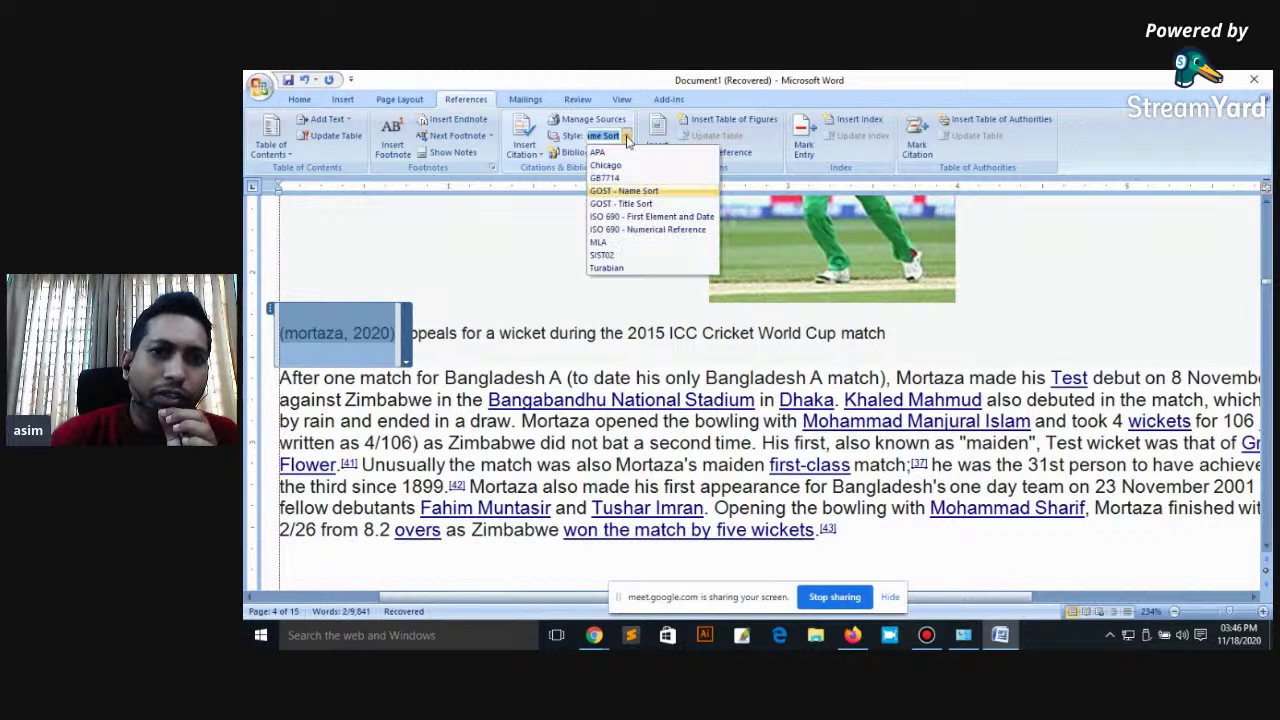
click(622, 217)
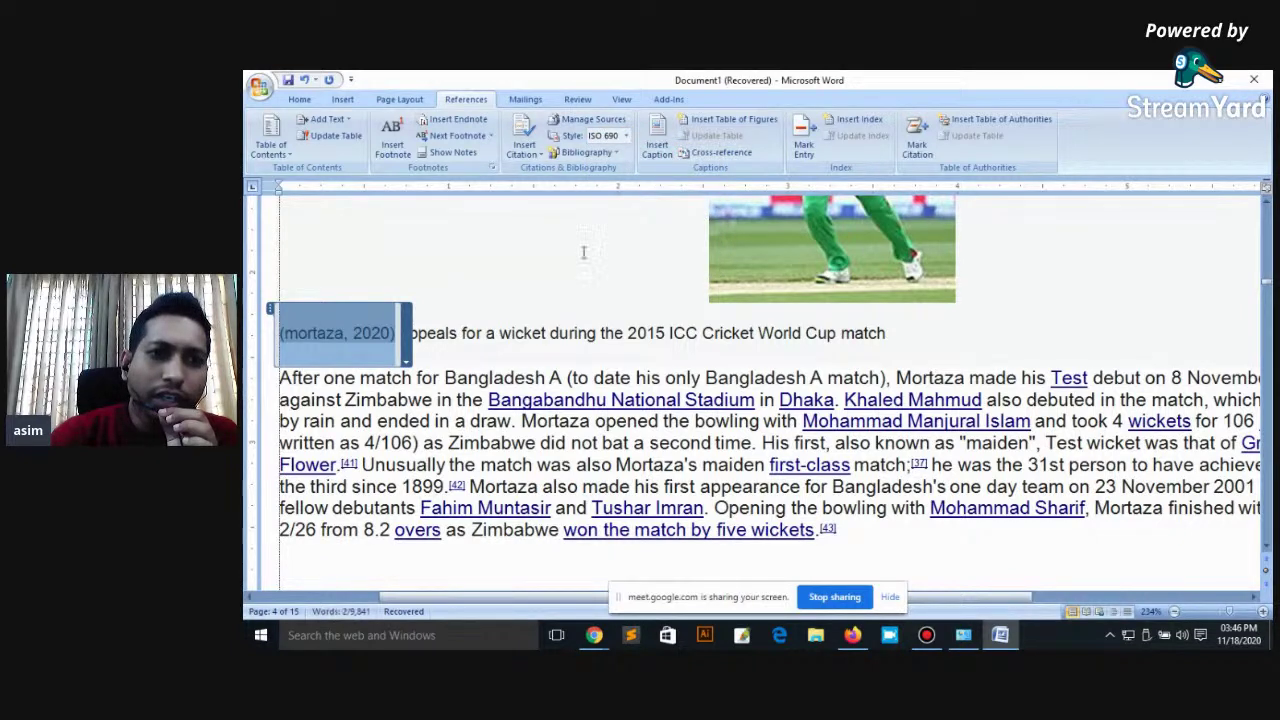
click(626, 135)
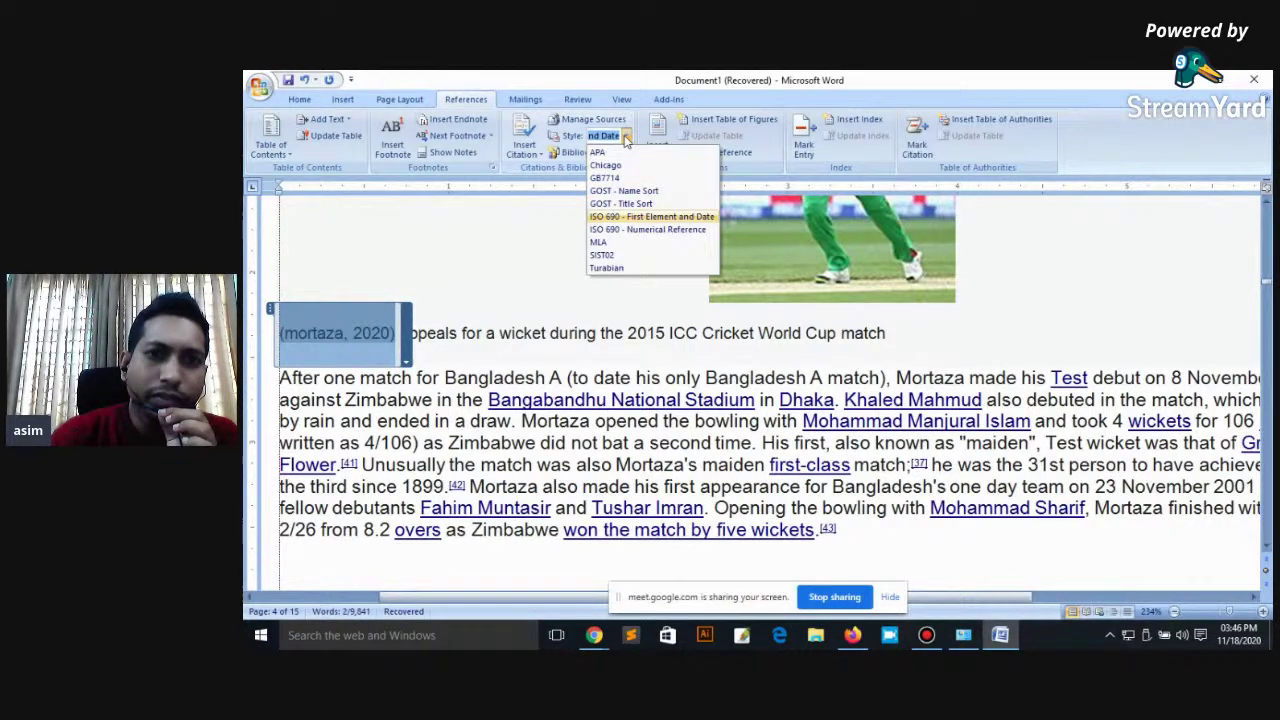
click(622, 230)
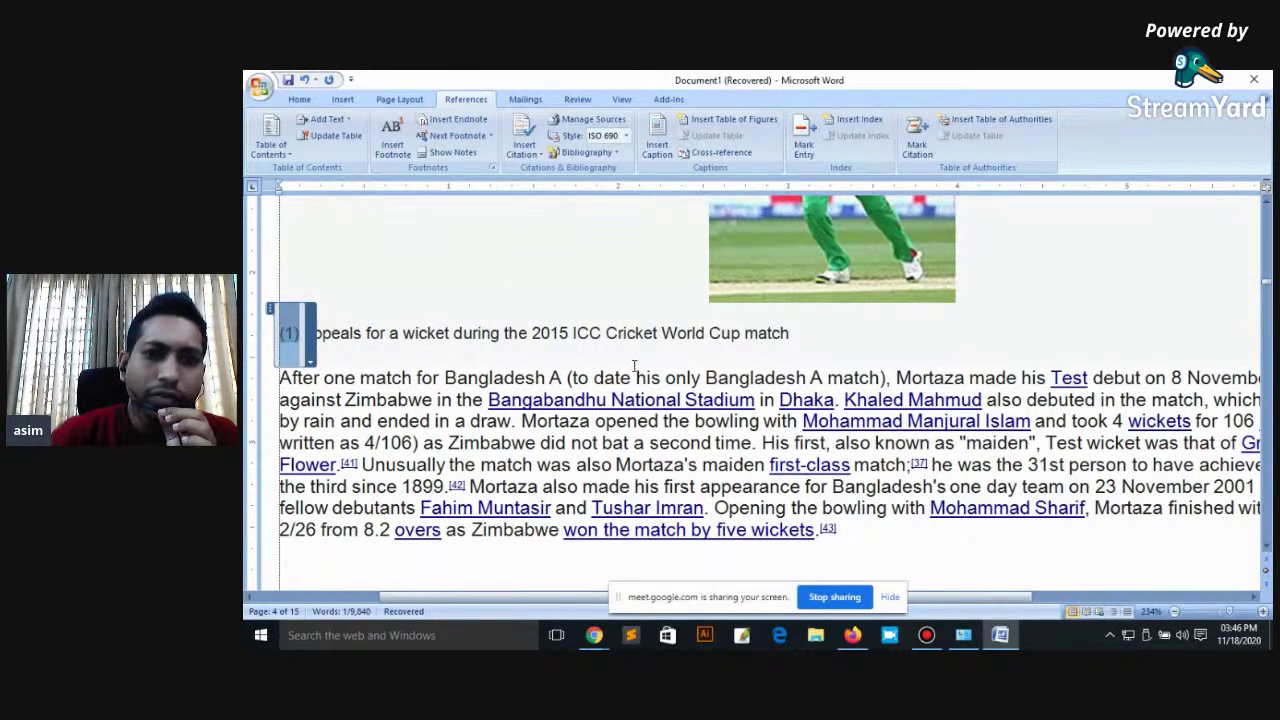
click(572, 333)
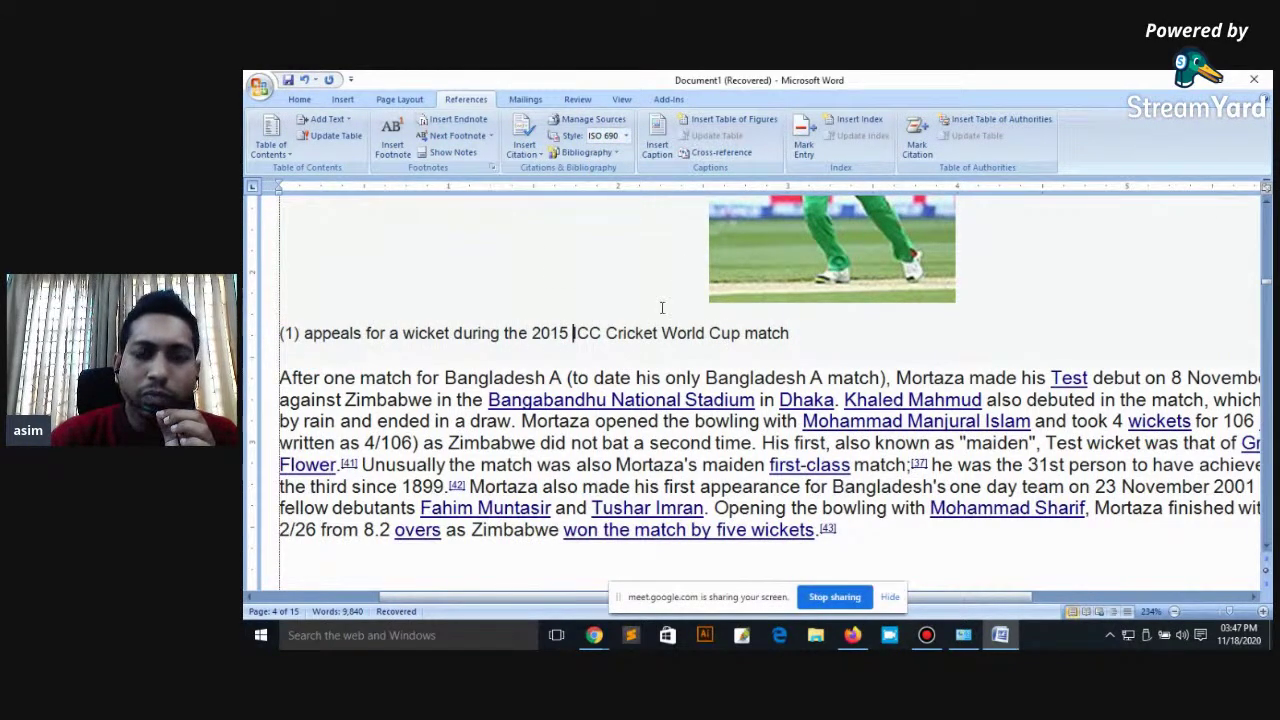
scroll(671, 298, down, 4)
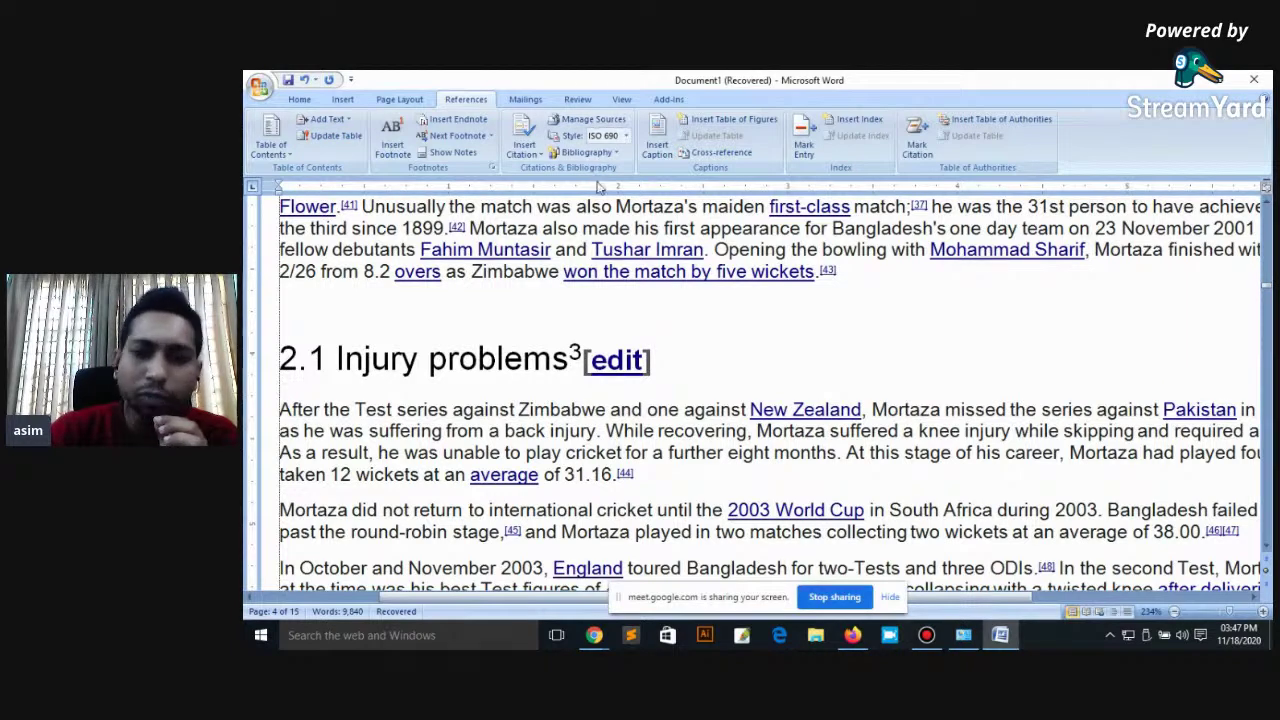
Step: Minimize the Word biography to the desktop and refresh the desktop
click(1190, 84)
right_click(990, 223)
click(1039, 268)
right_click(978, 212)
Step: Refresh the desktop six more times, then restore the Chrome window with the Google results
click(1016, 253)
right_click(978, 212)
click(1016, 254)
right_click(966, 218)
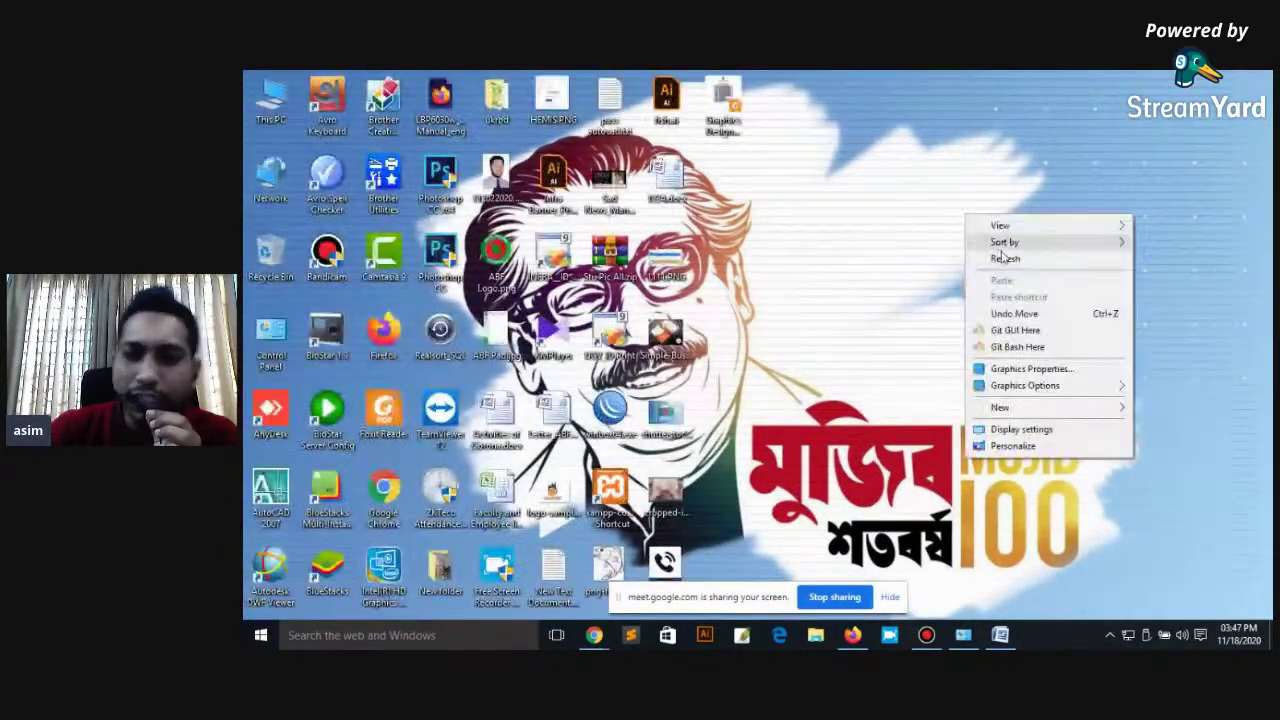
click(1006, 260)
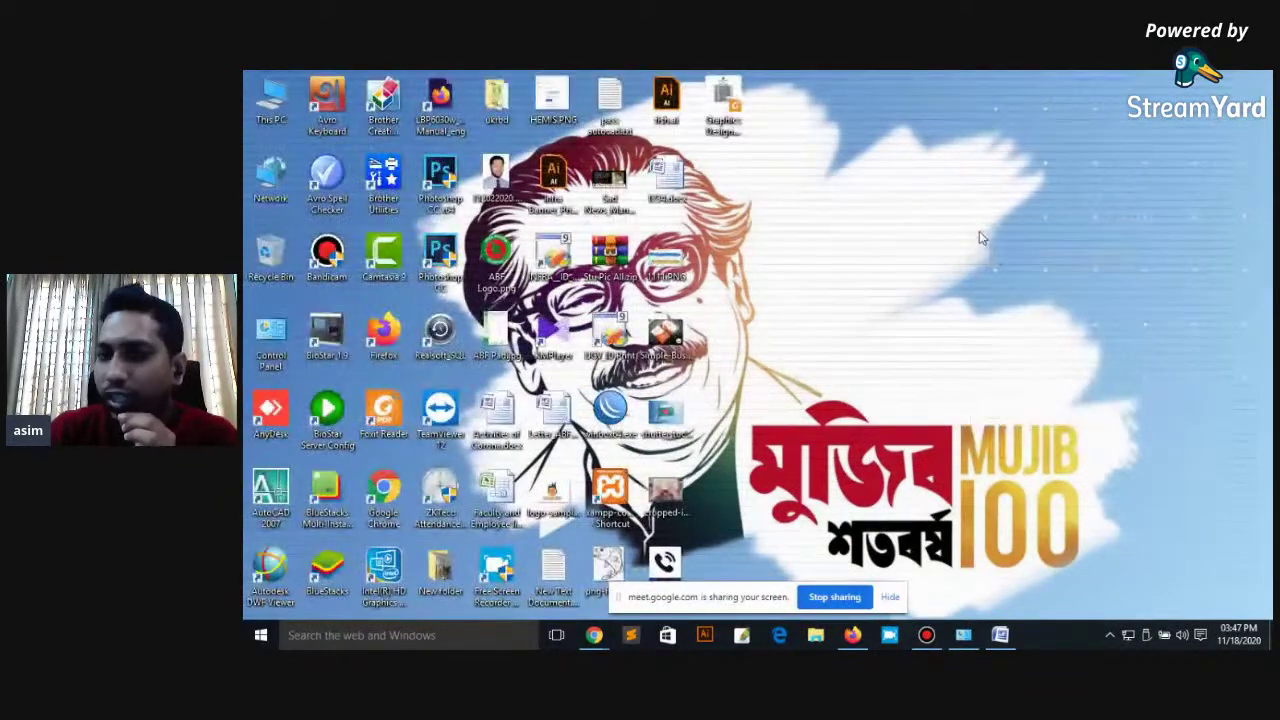
right_click(979, 232)
click(1010, 282)
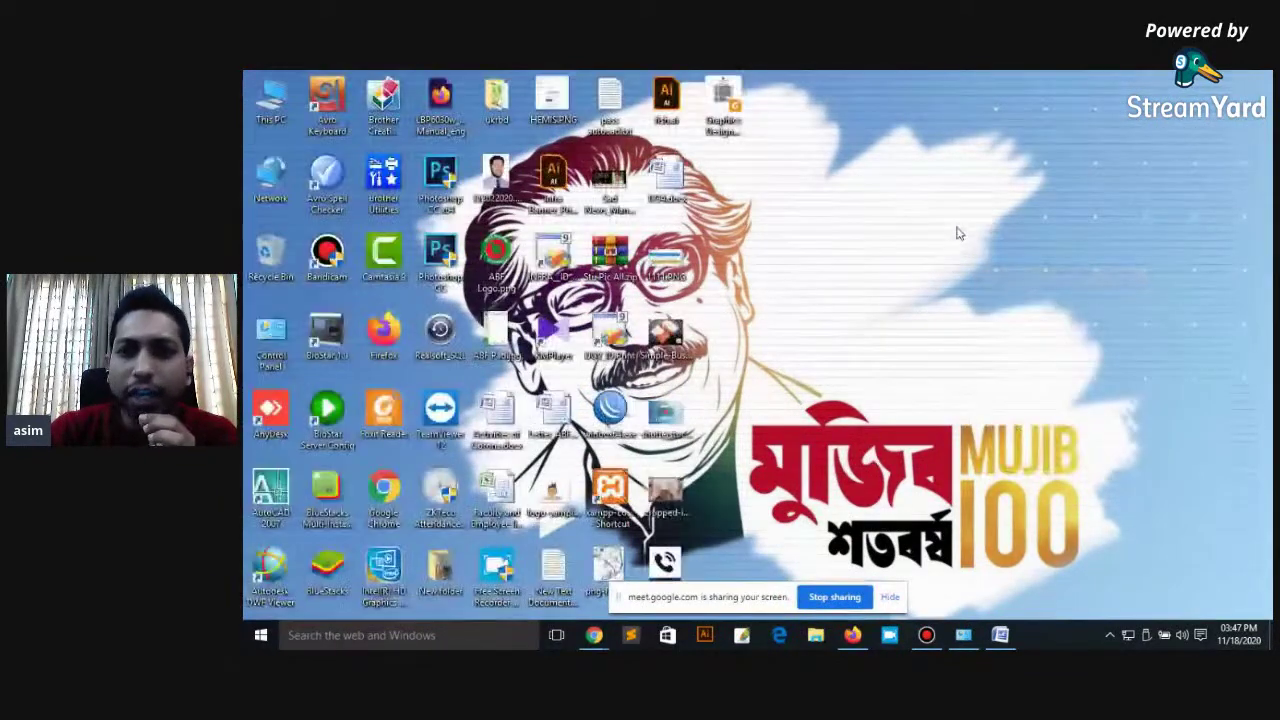
right_click(958, 226)
click(1000, 268)
right_click(958, 228)
click(998, 266)
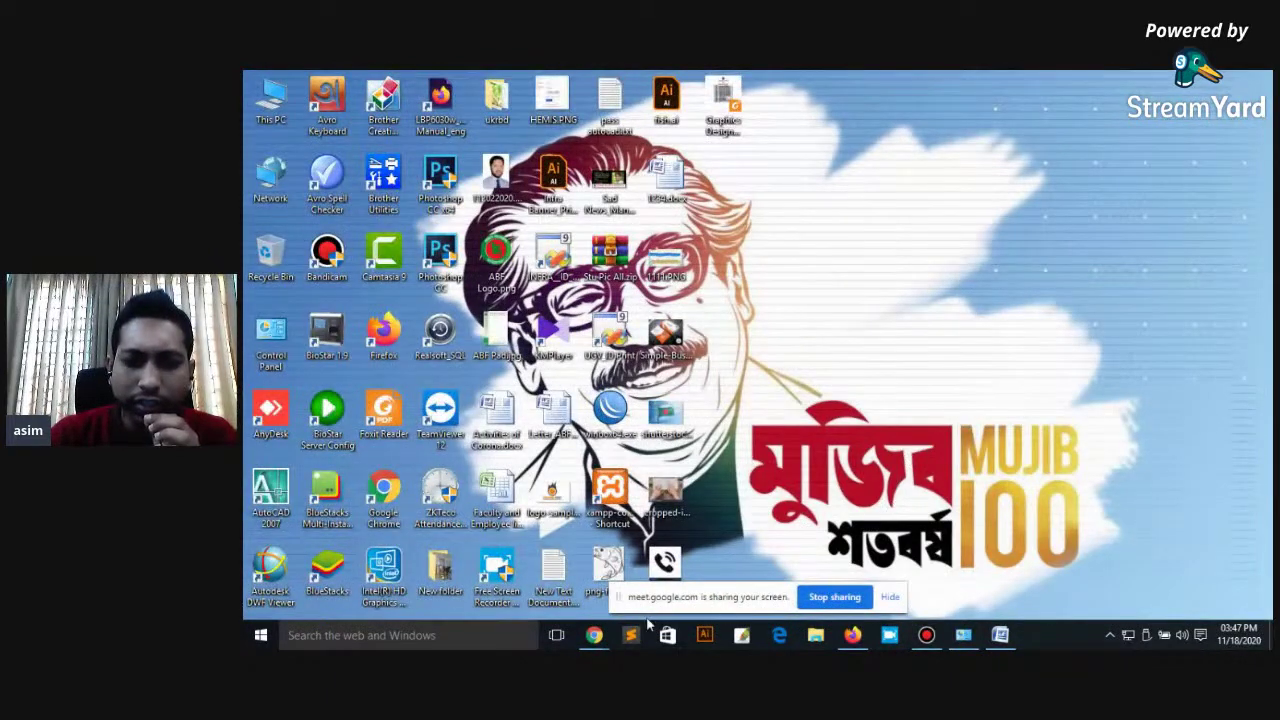
mouse_move(597, 640)
click(472, 584)
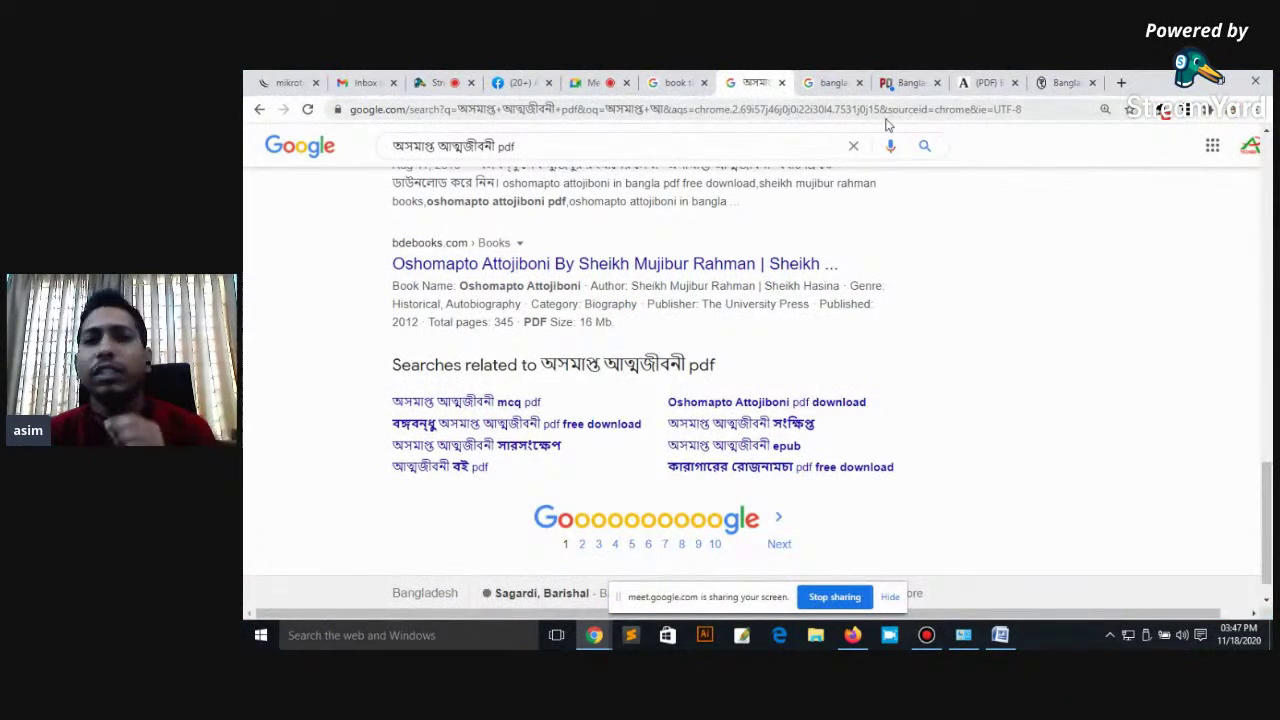
Step: In a new tab, search Google for 'type keyboard' and show the image results
click(1122, 83)
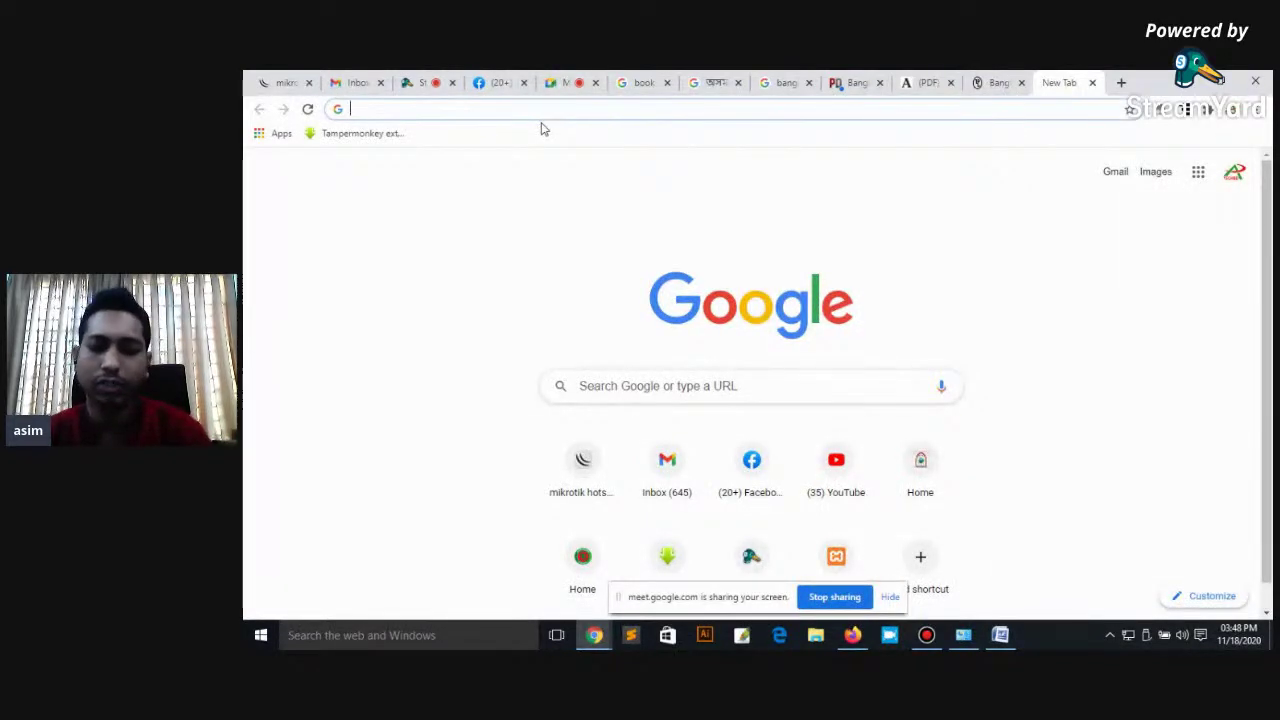
text(type )
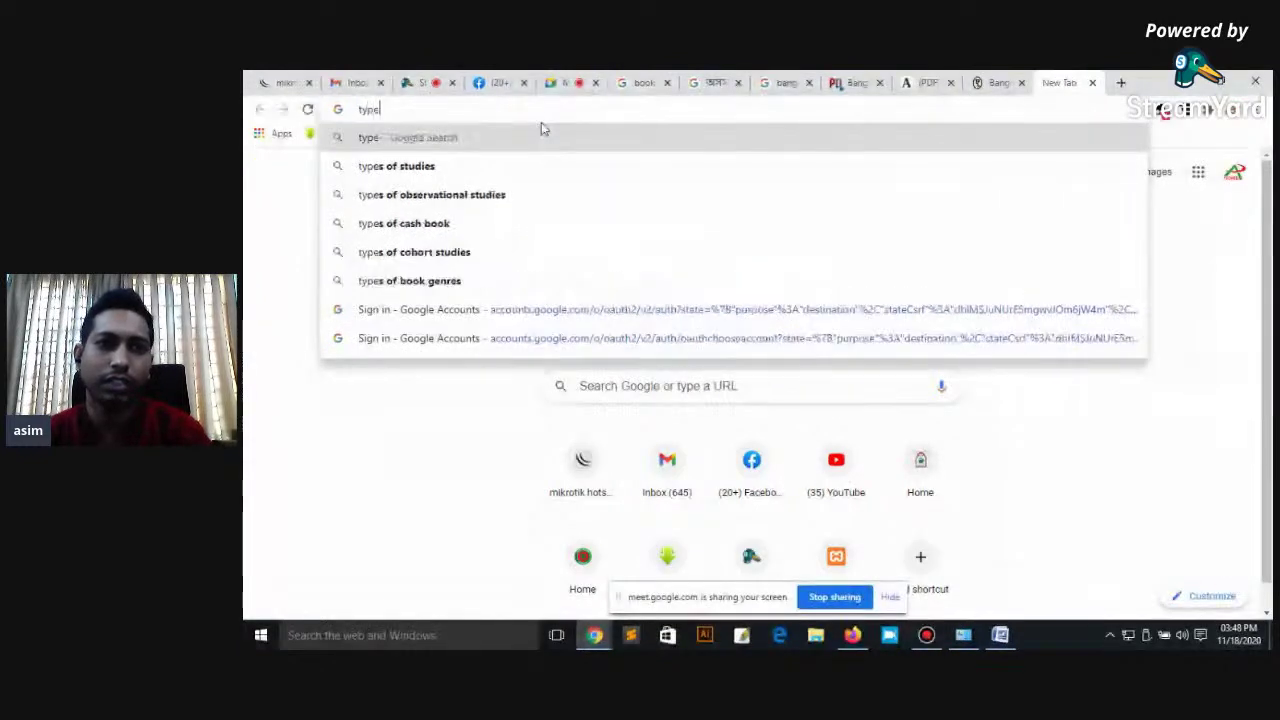
text(key)
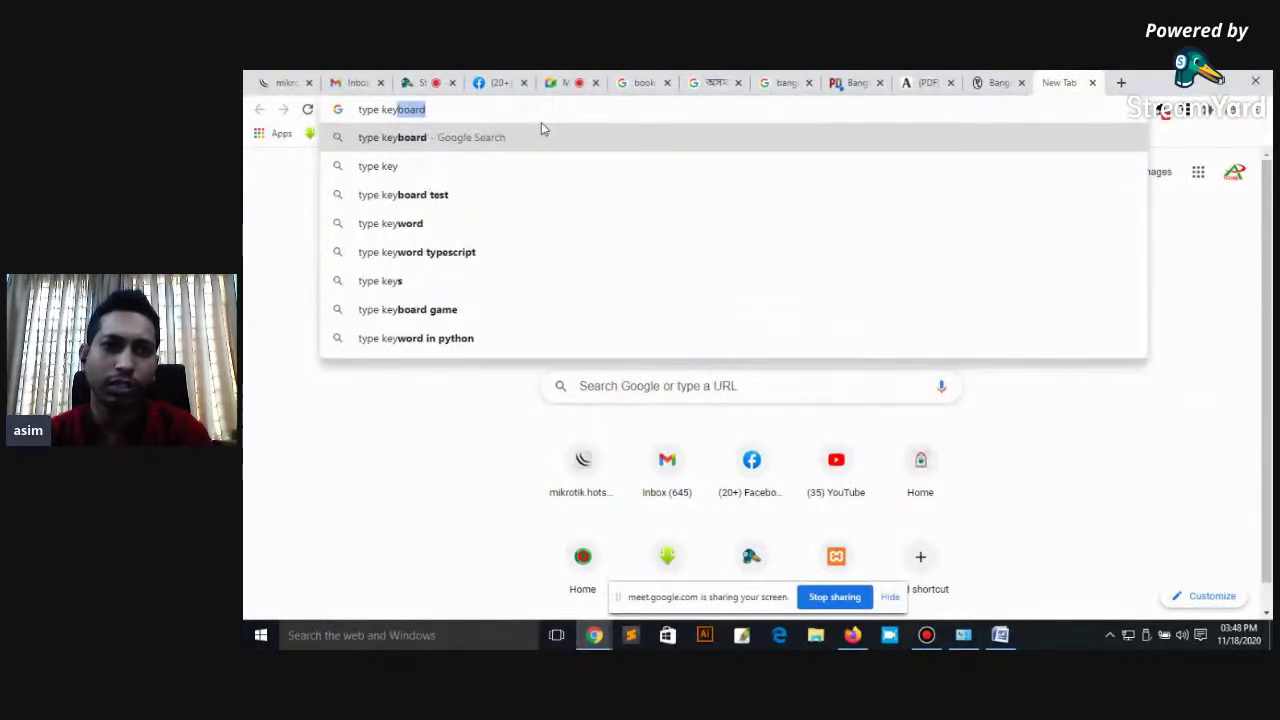
key(Return)
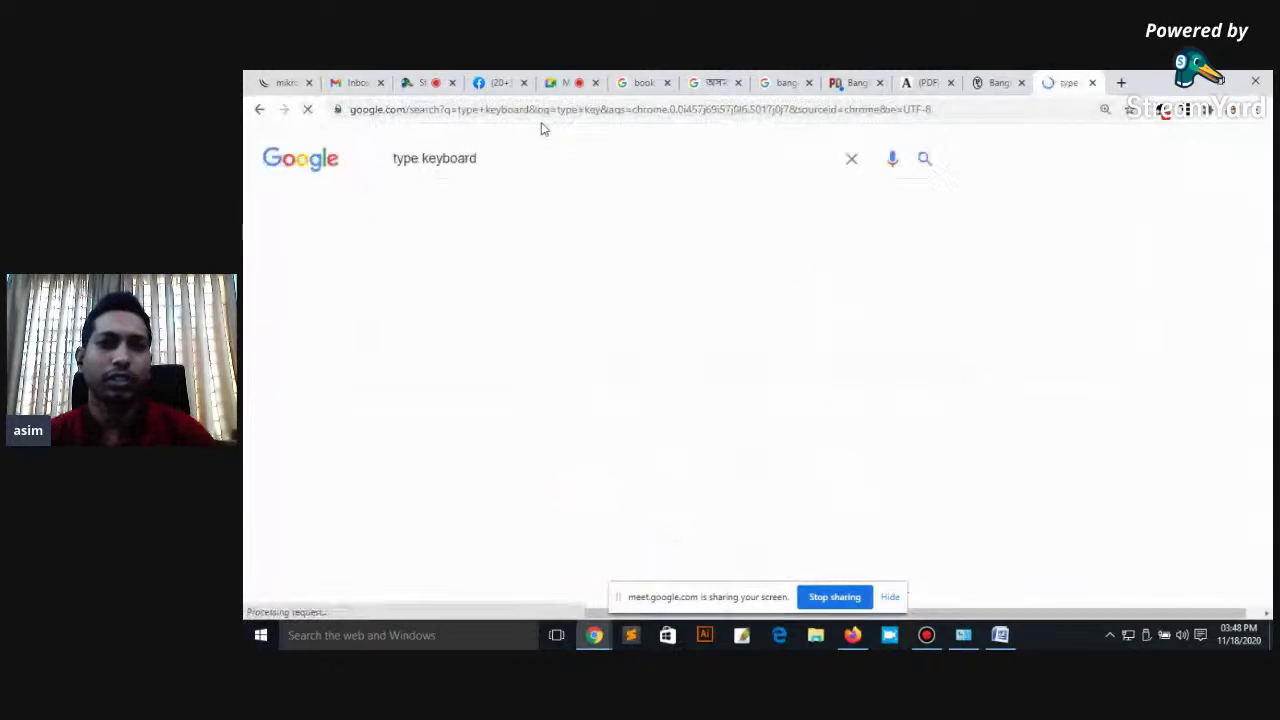
click(480, 207)
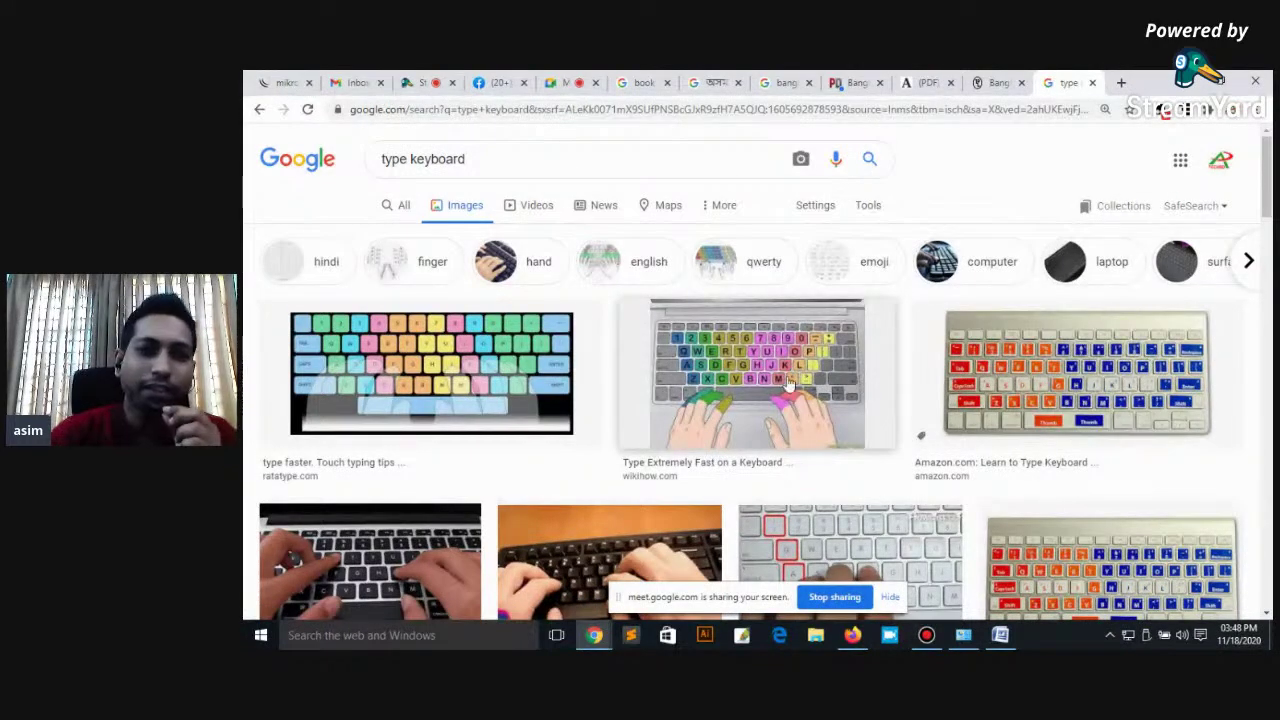
Step: Preview the 'eyes closed' keyboard image, open its Quora page in a new tab, and return to its preview
scroll(858, 400, down, 3)
scroll(800, 390, down, 2)
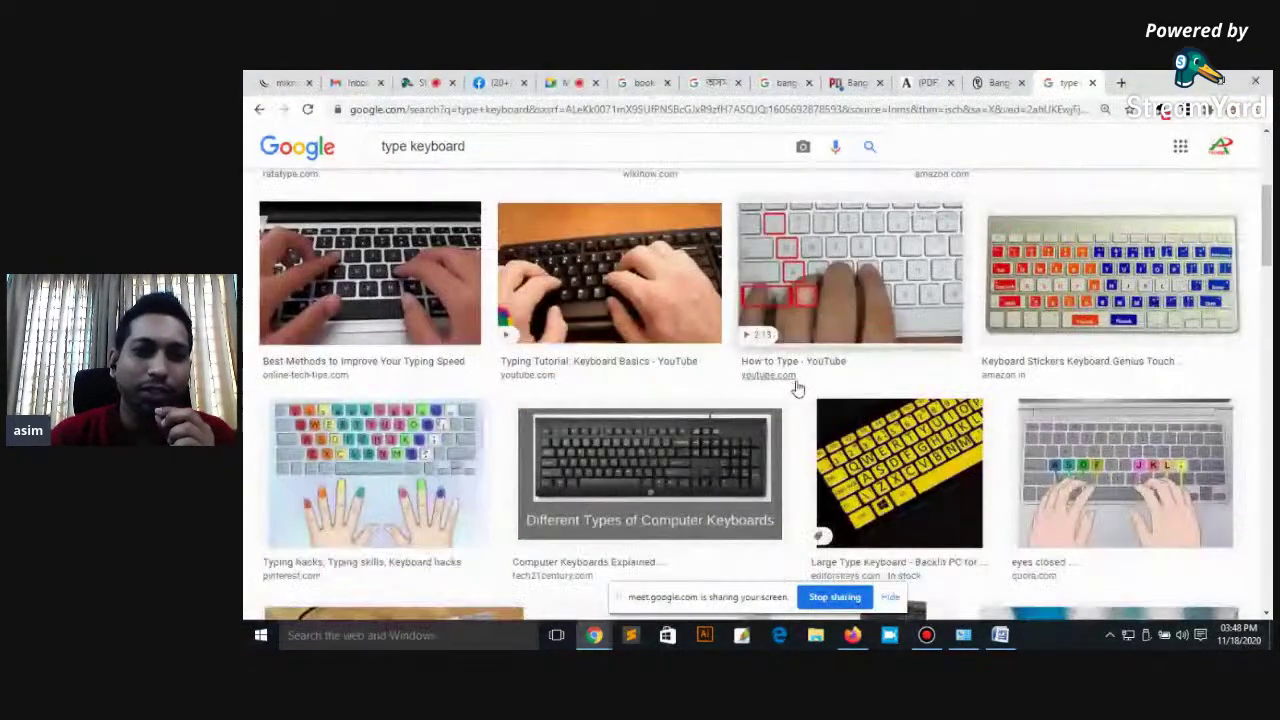
scroll(798, 392, down, 1)
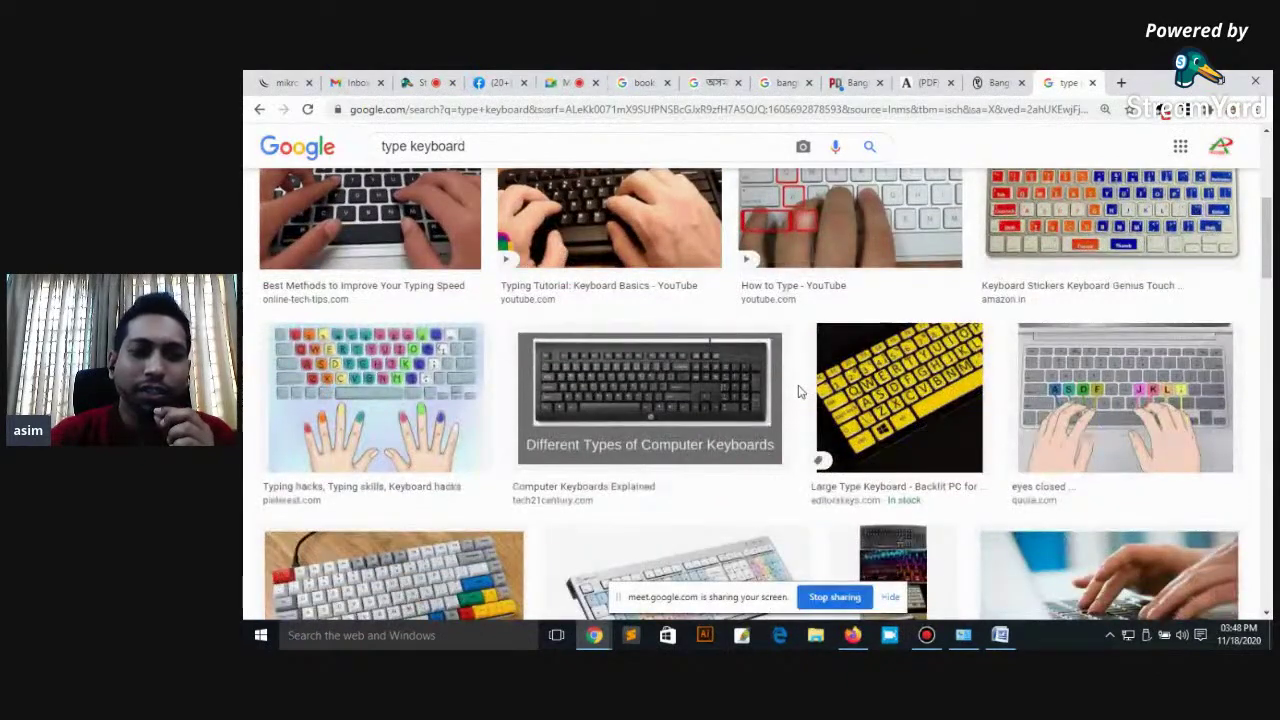
scroll(798, 390, up, 2)
scroll(785, 400, up, 3)
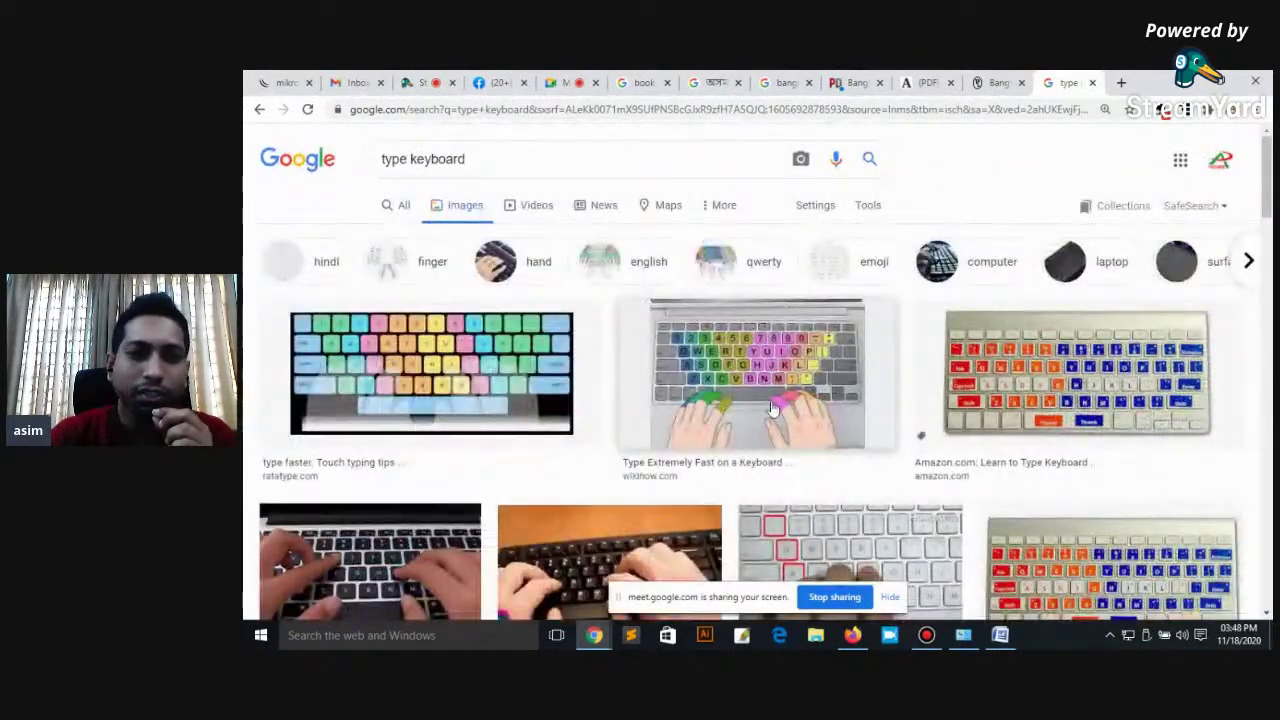
scroll(775, 405, down, 2)
scroll(880, 385, down, 3)
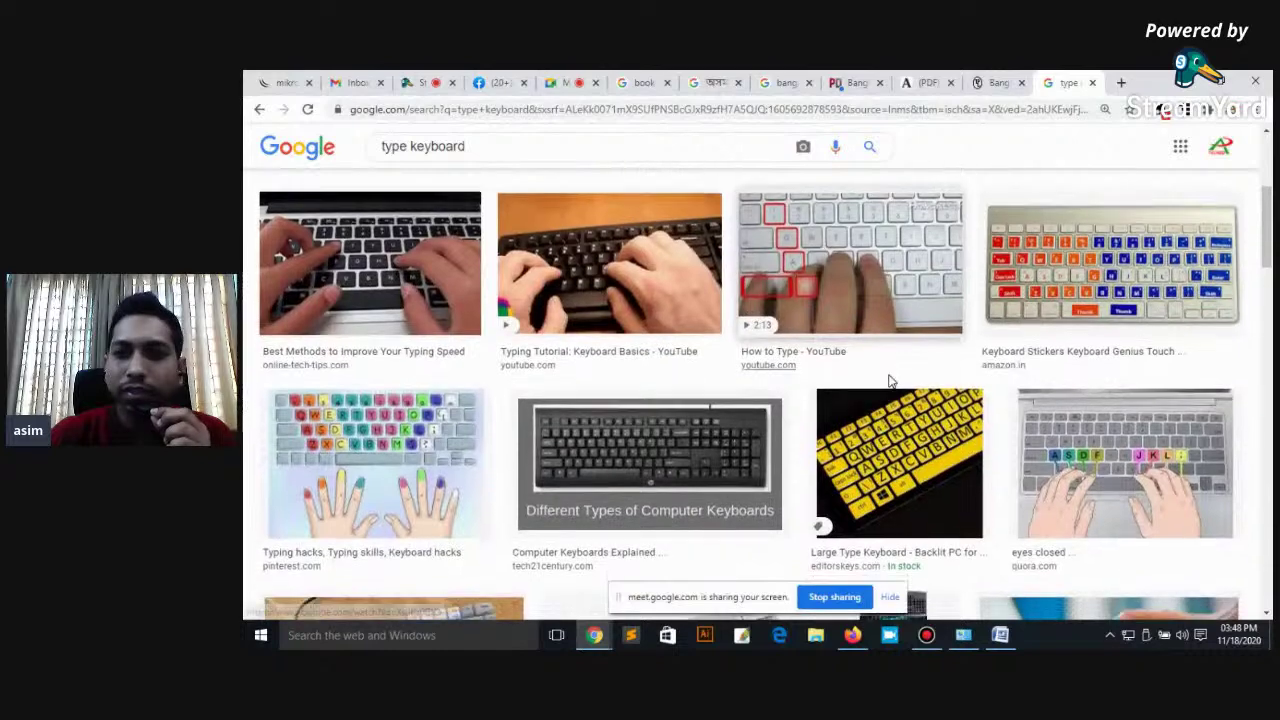
scroll(892, 381, down, 2)
click(1114, 323)
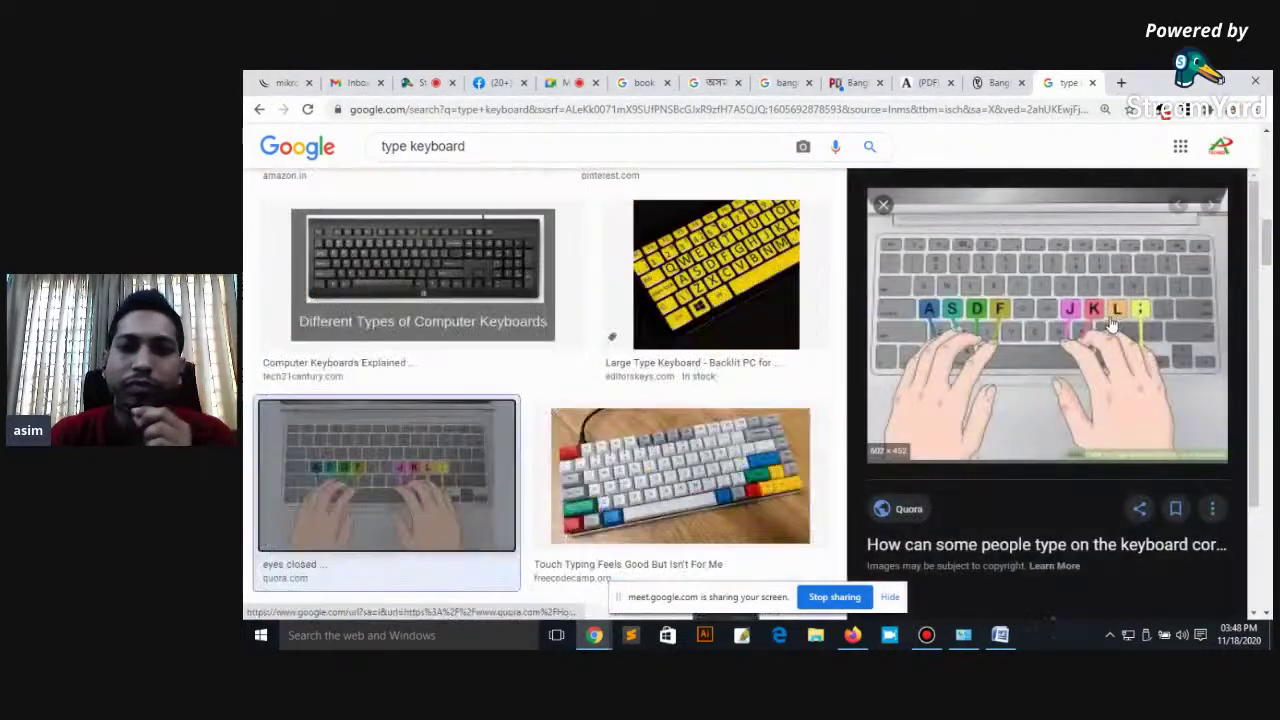
click(1075, 316)
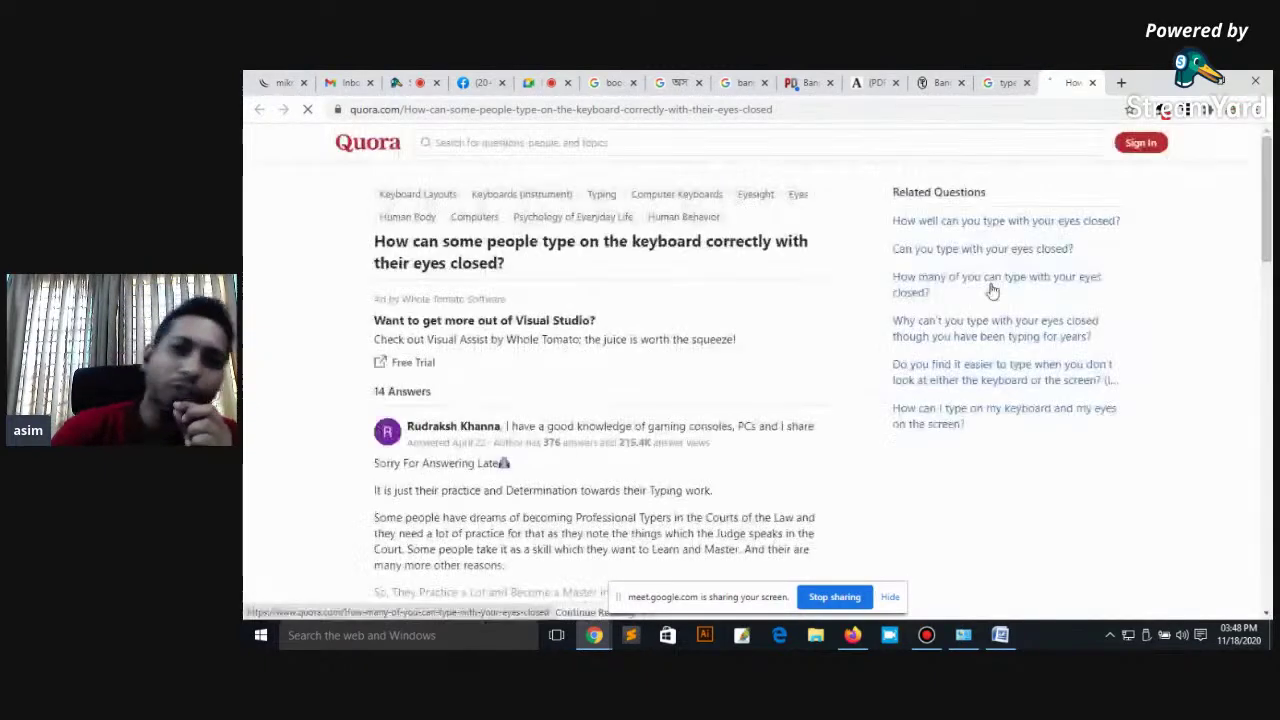
click(1007, 84)
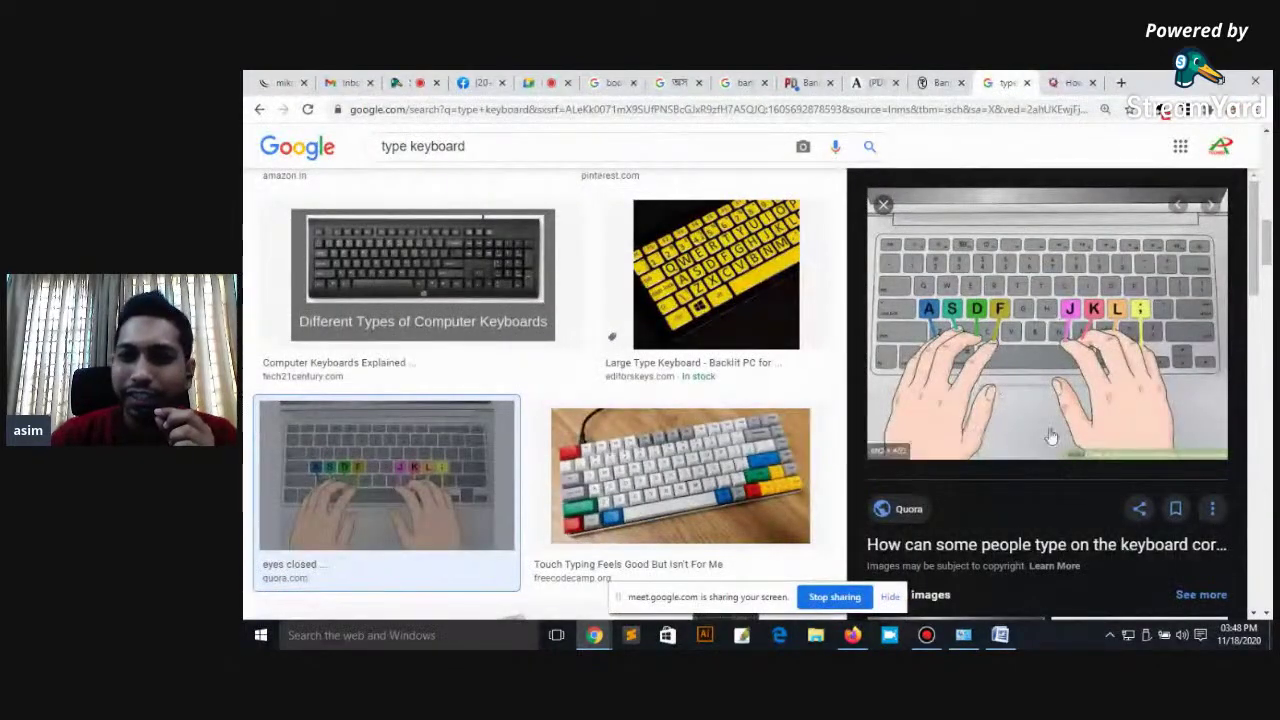
right_click(1045, 343)
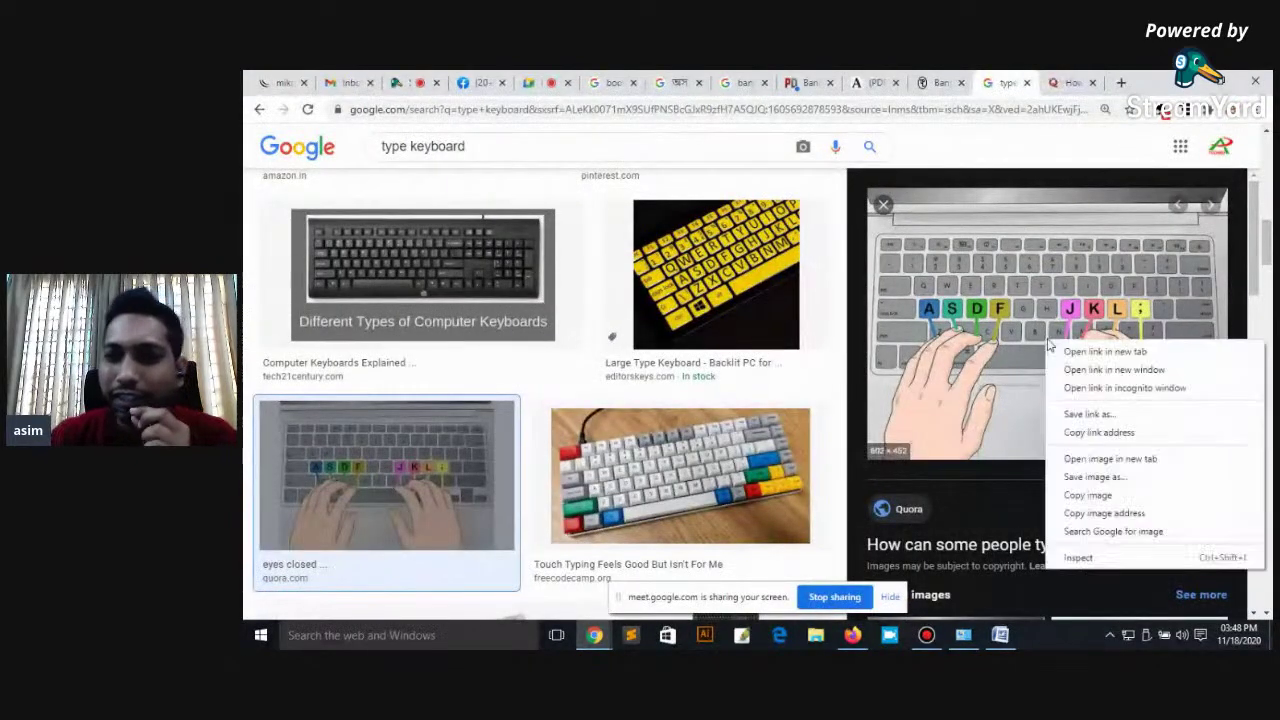
Step: Save the keyboard image to the Desktop as main-qimg JPG and open it in Photos
click(1106, 480)
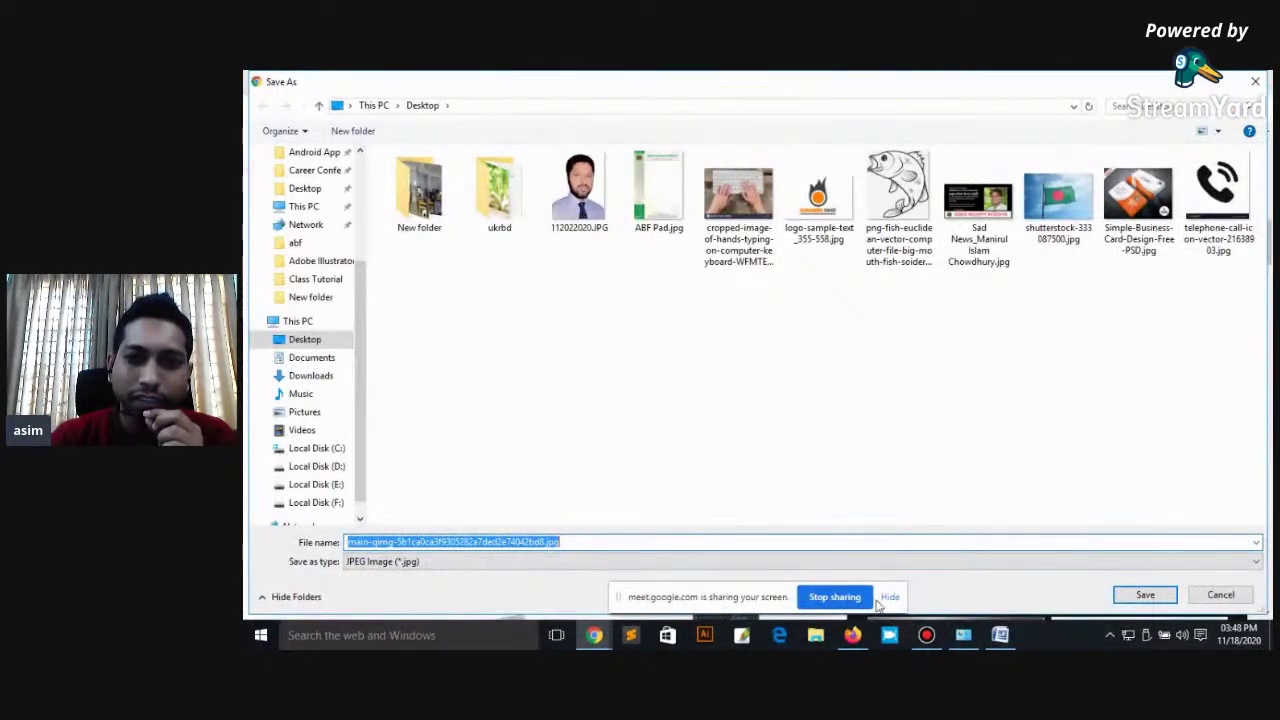
click(1145, 595)
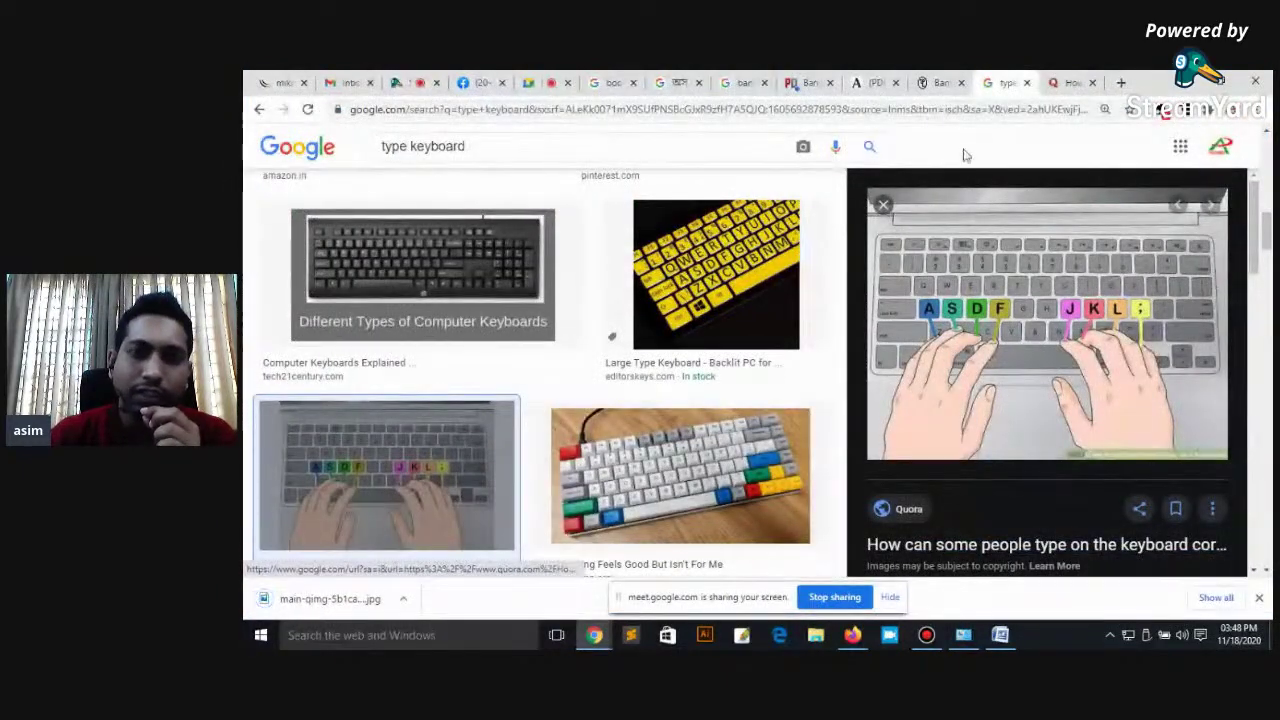
click(402, 601)
click(432, 549)
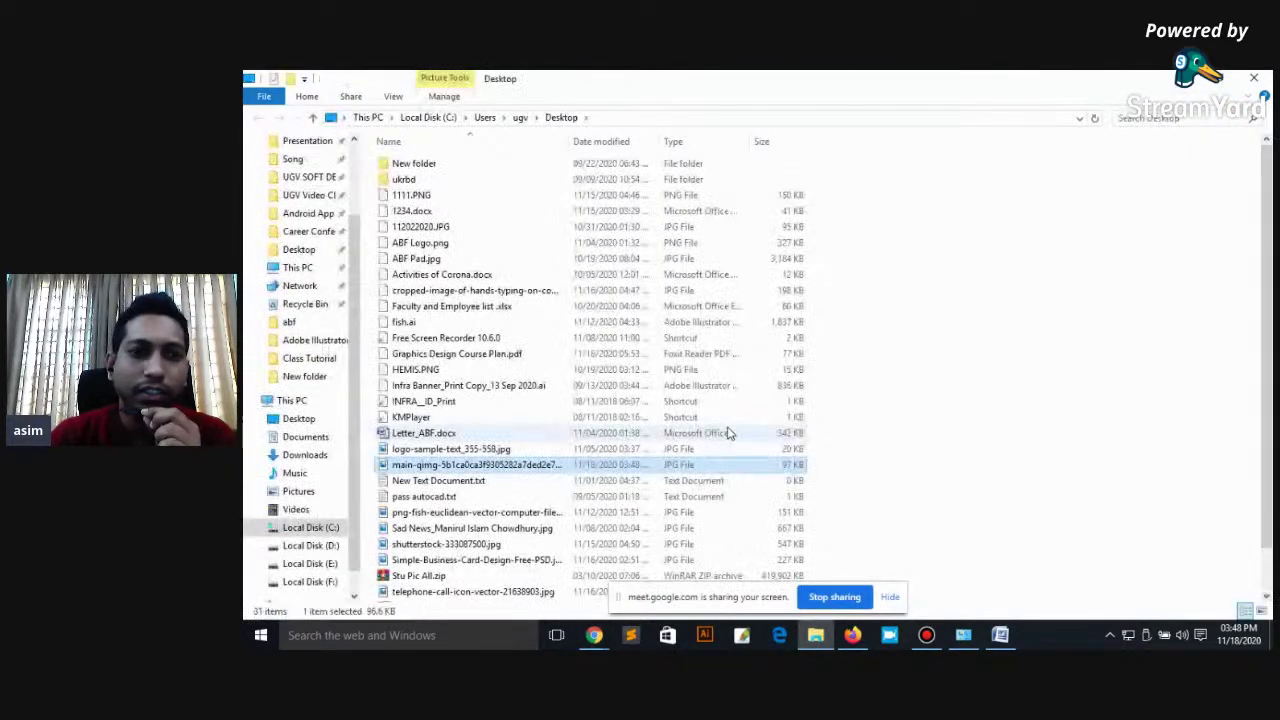
double_click(528, 462)
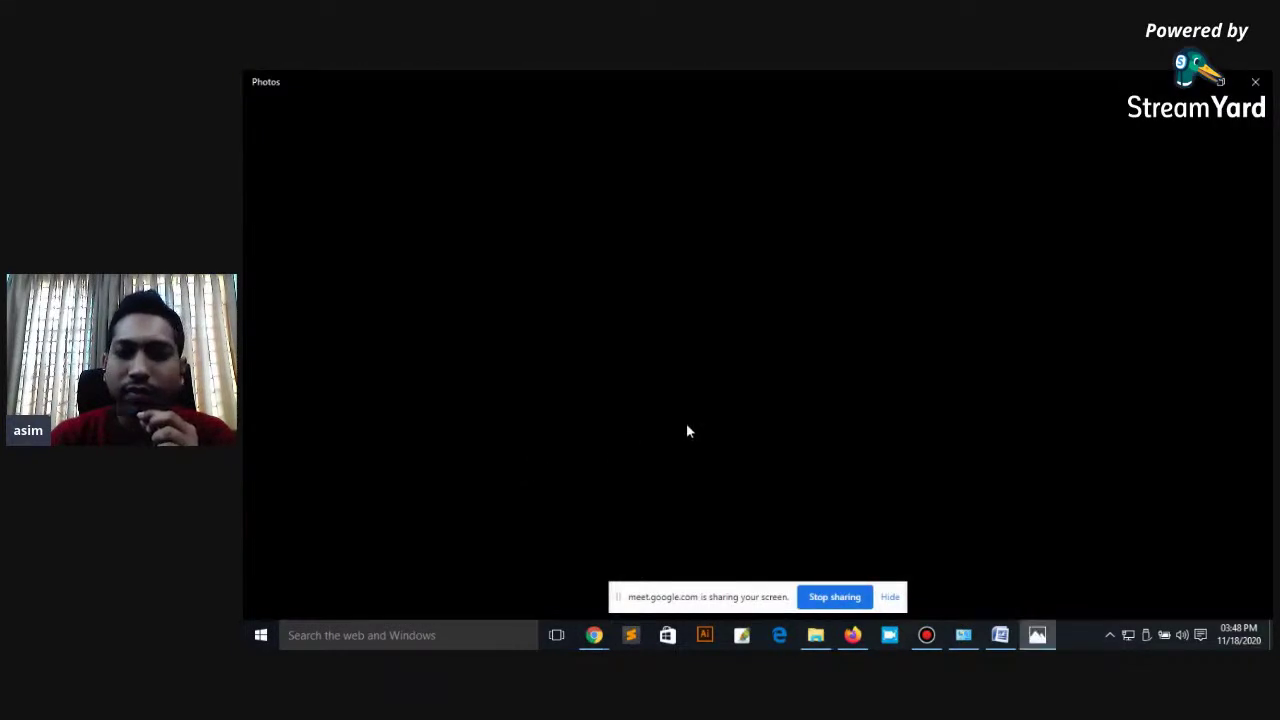
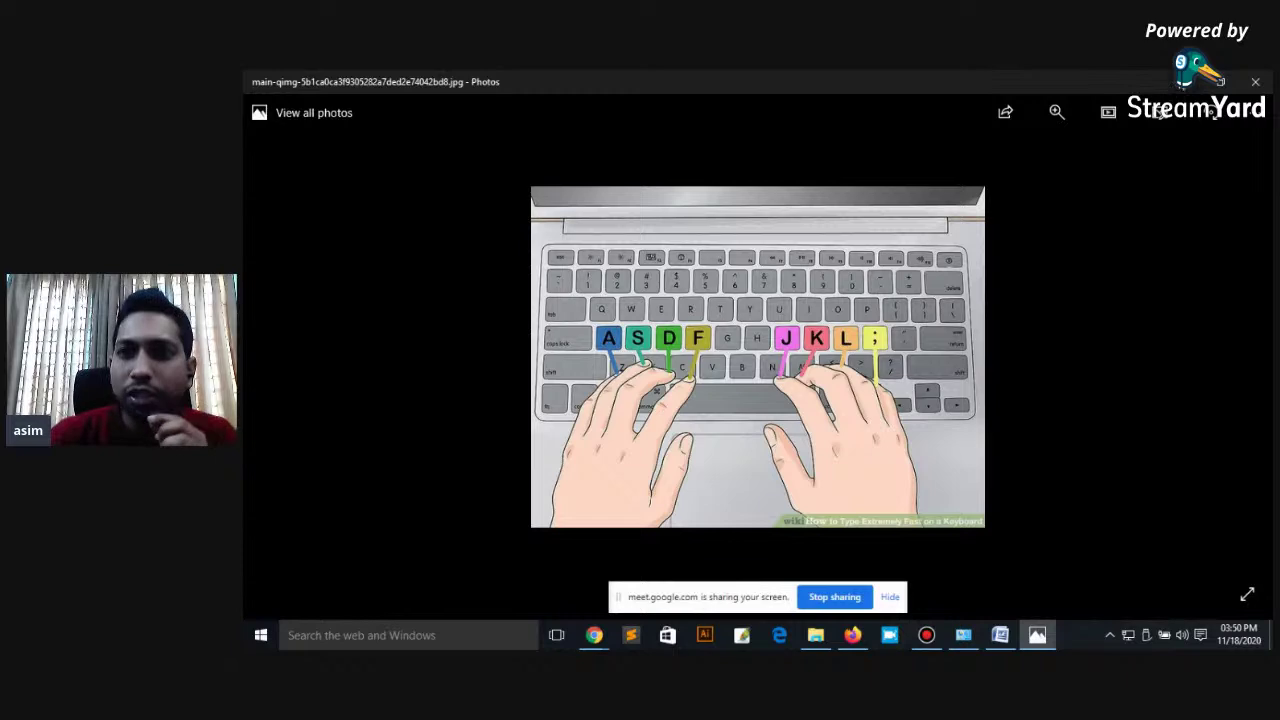
Step: Switch from the Photos keyboard picture to the open Word document about Mortaza
click(1000, 635)
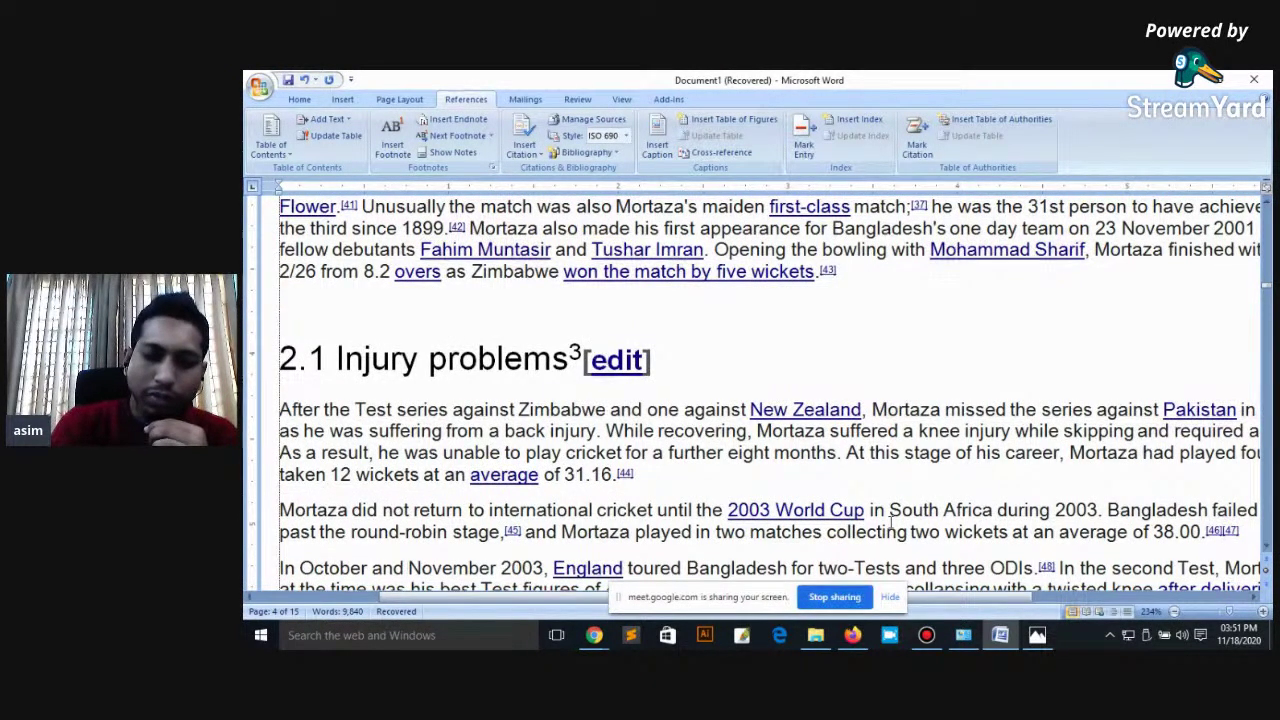
Step: Create a blank Word document with the font size set to 26
key(ctrl+n)
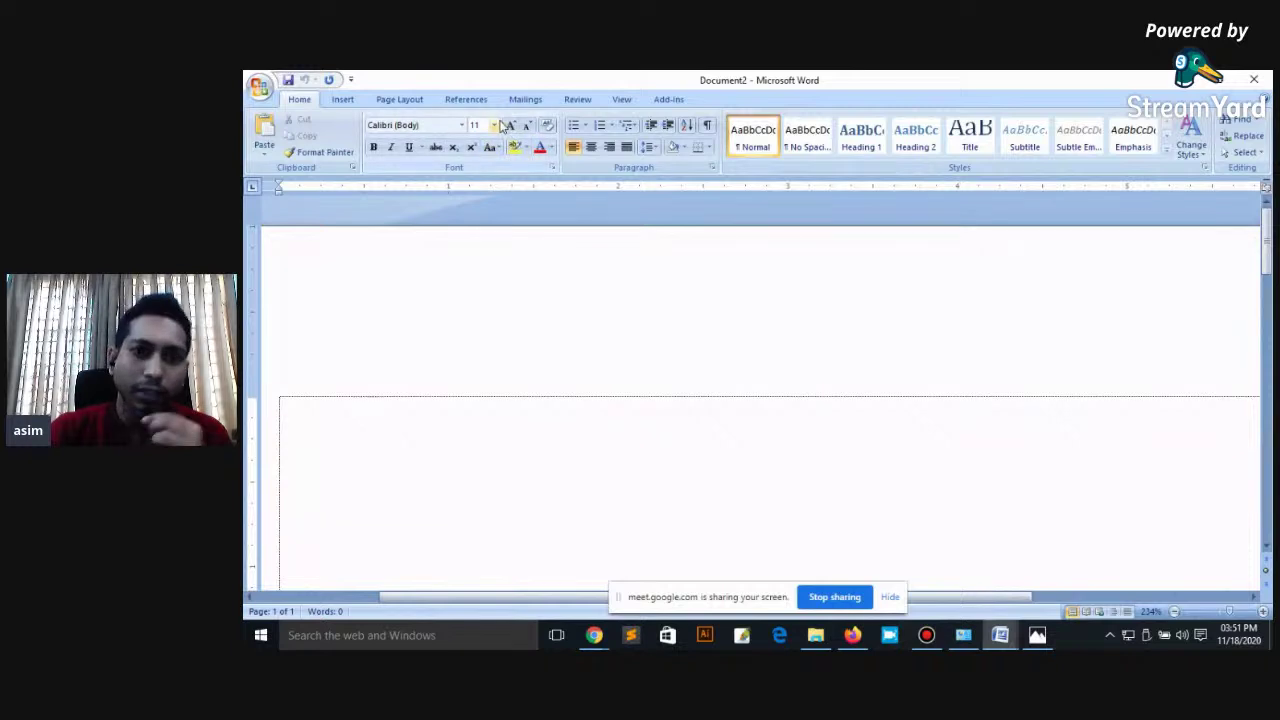
click(493, 125)
click(476, 283)
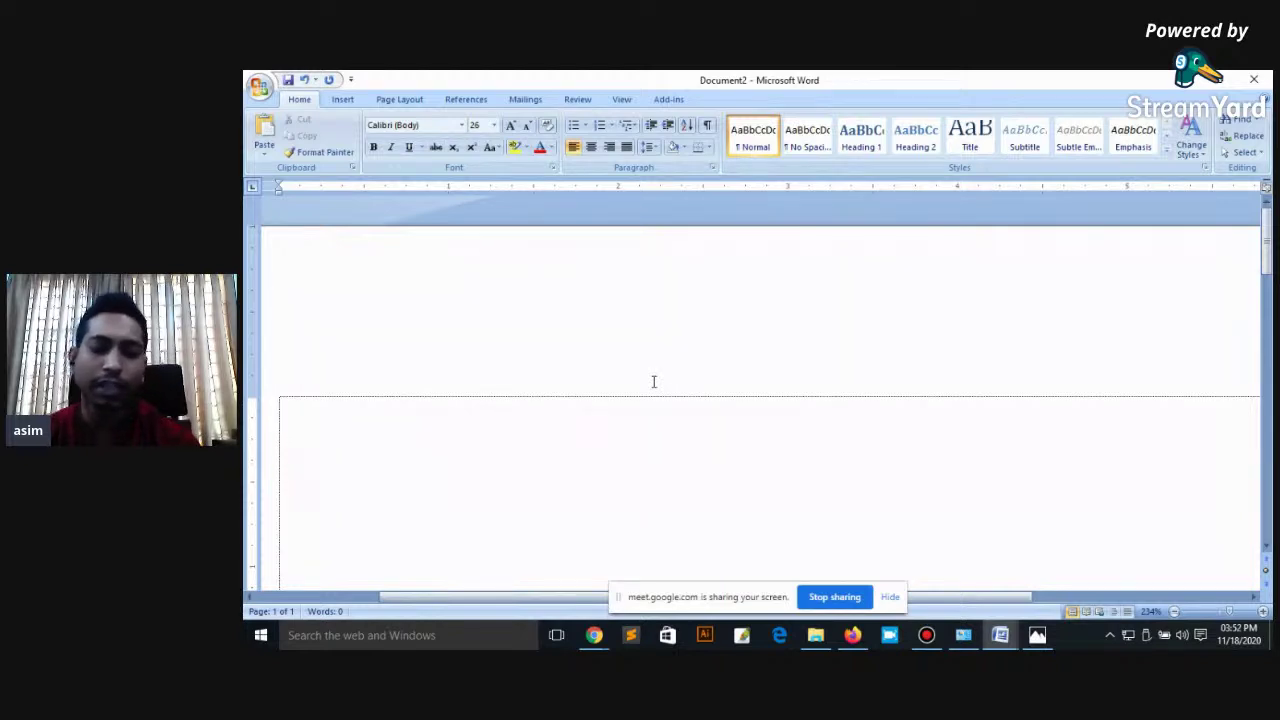
Step: Type 'asdf ;lkj asdf ;lkj' on the page, correcting the mistyped letters
text(asdf)
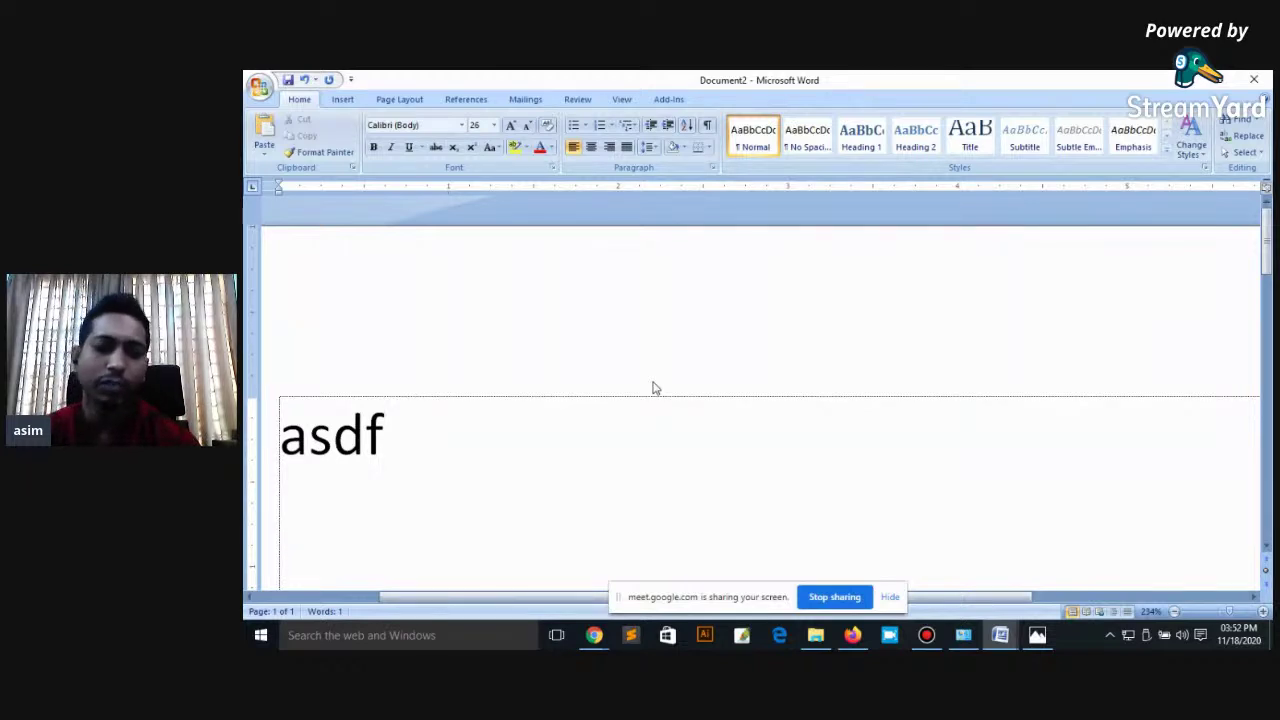
text( ;lkj)
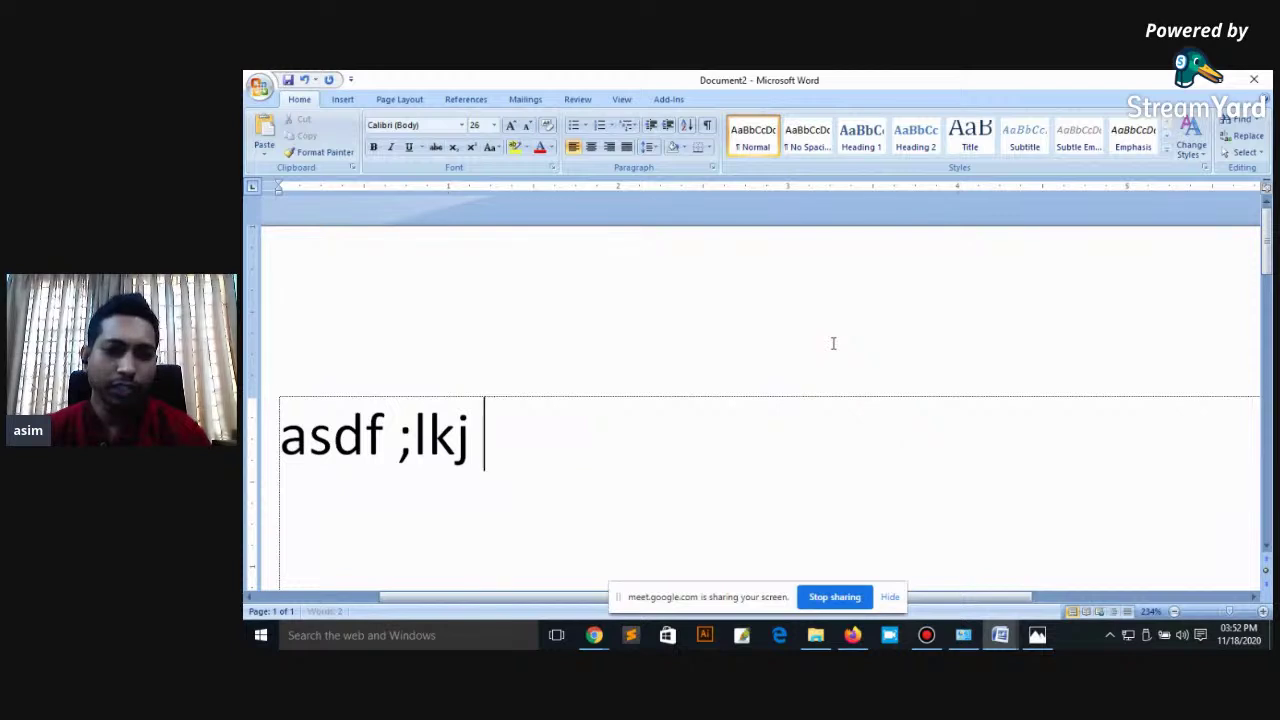
text(asf)
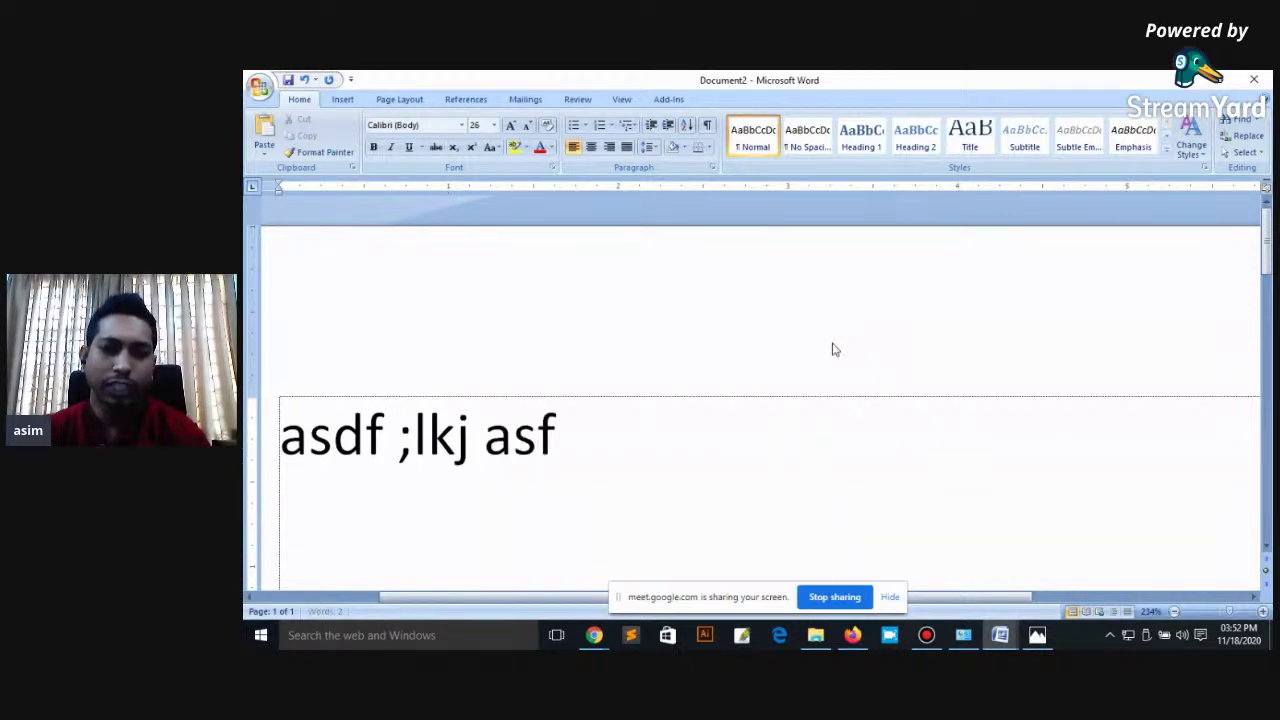
key(BackSpace)
key(BackSpace)
key(BackSpace)
key(BackSpace)
text(as)
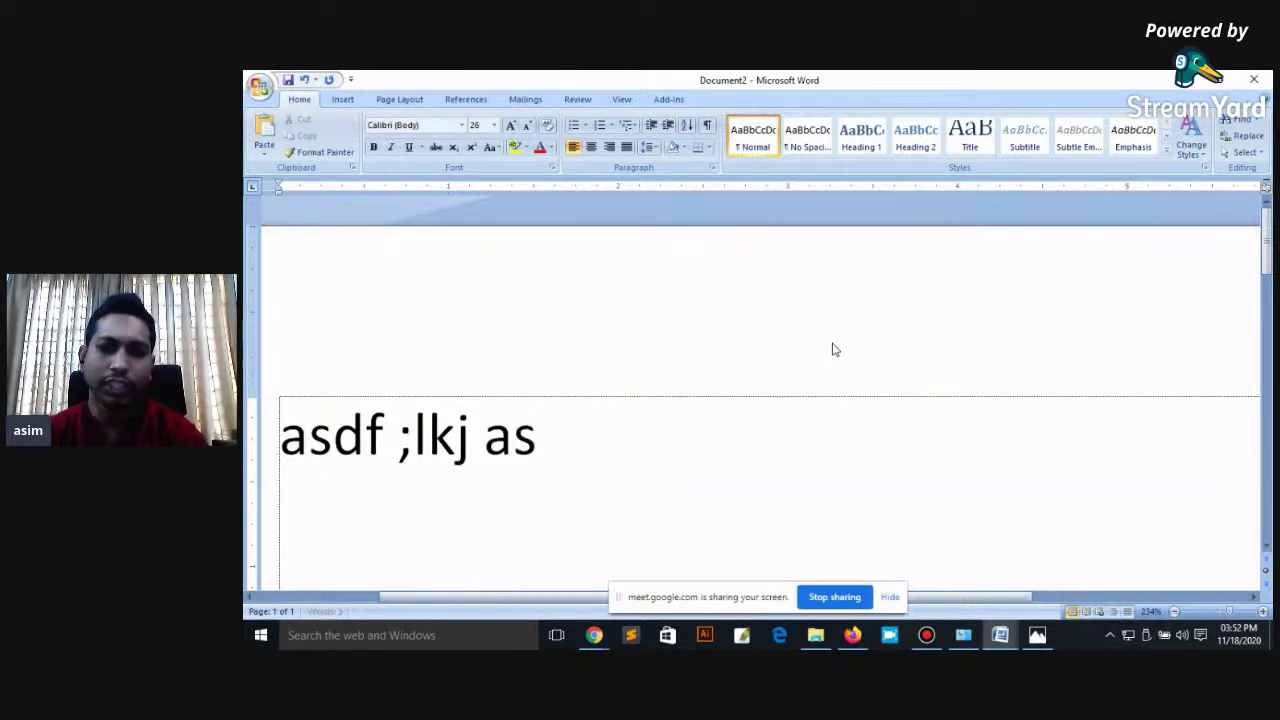
text(df ;lkj)
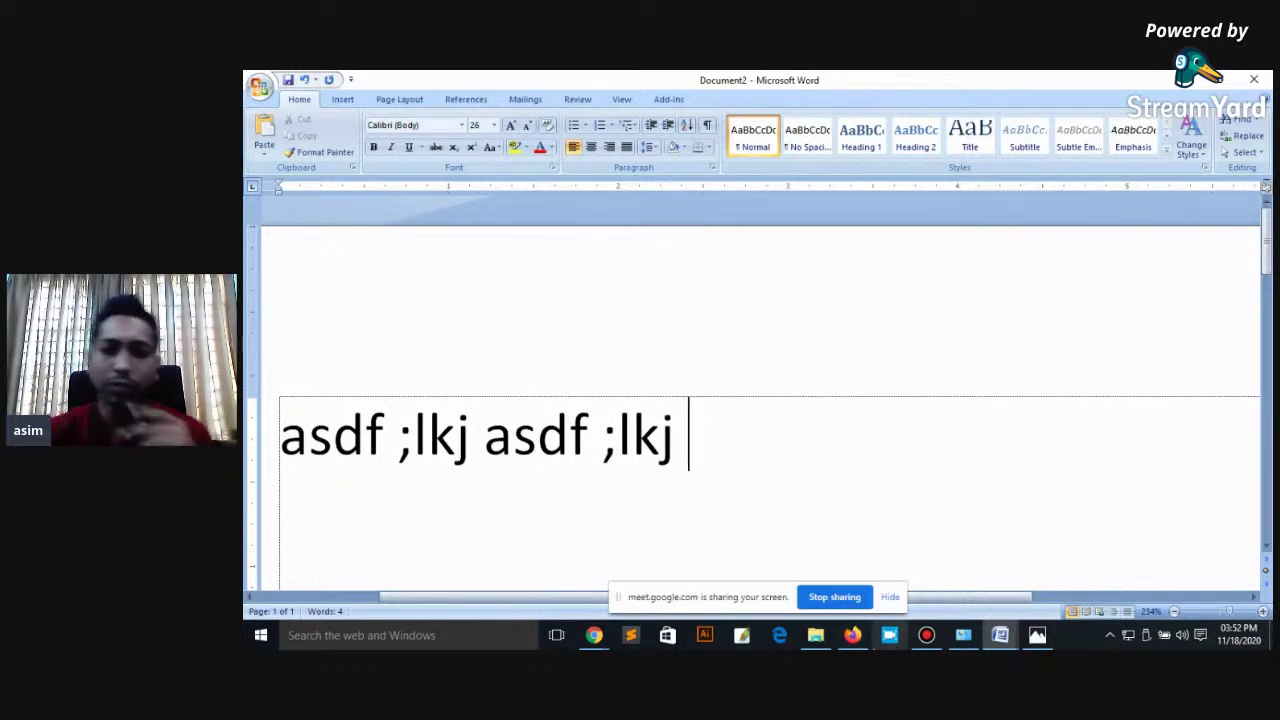
Step: Bring back the keyboard home-row picture, then switch to the Chrome keyboard image search
click(1037, 635)
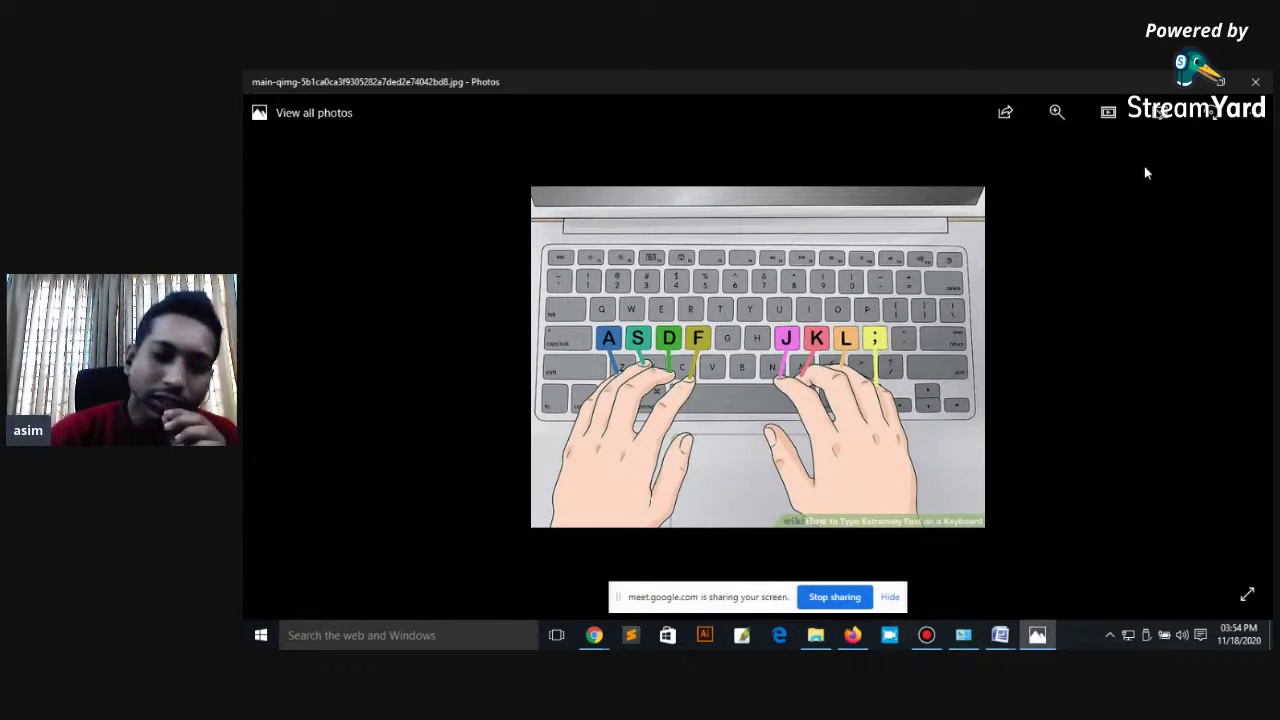
mouse_move(597, 640)
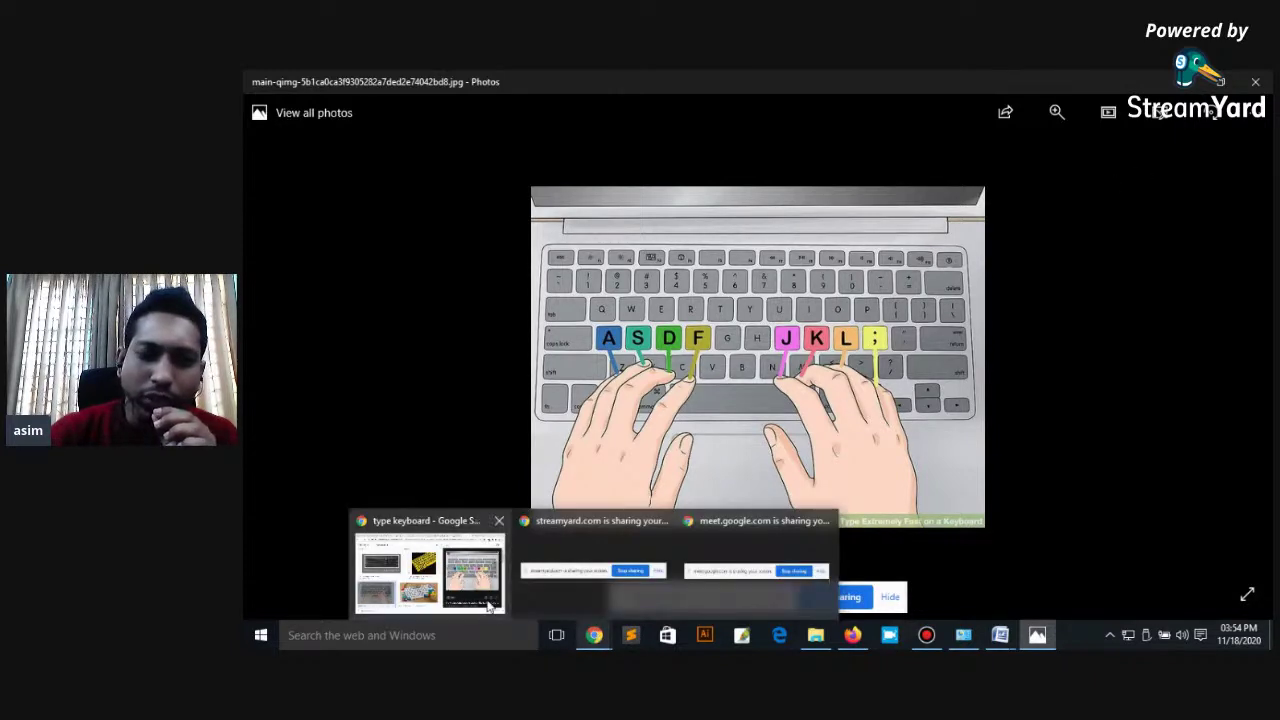
click(476, 576)
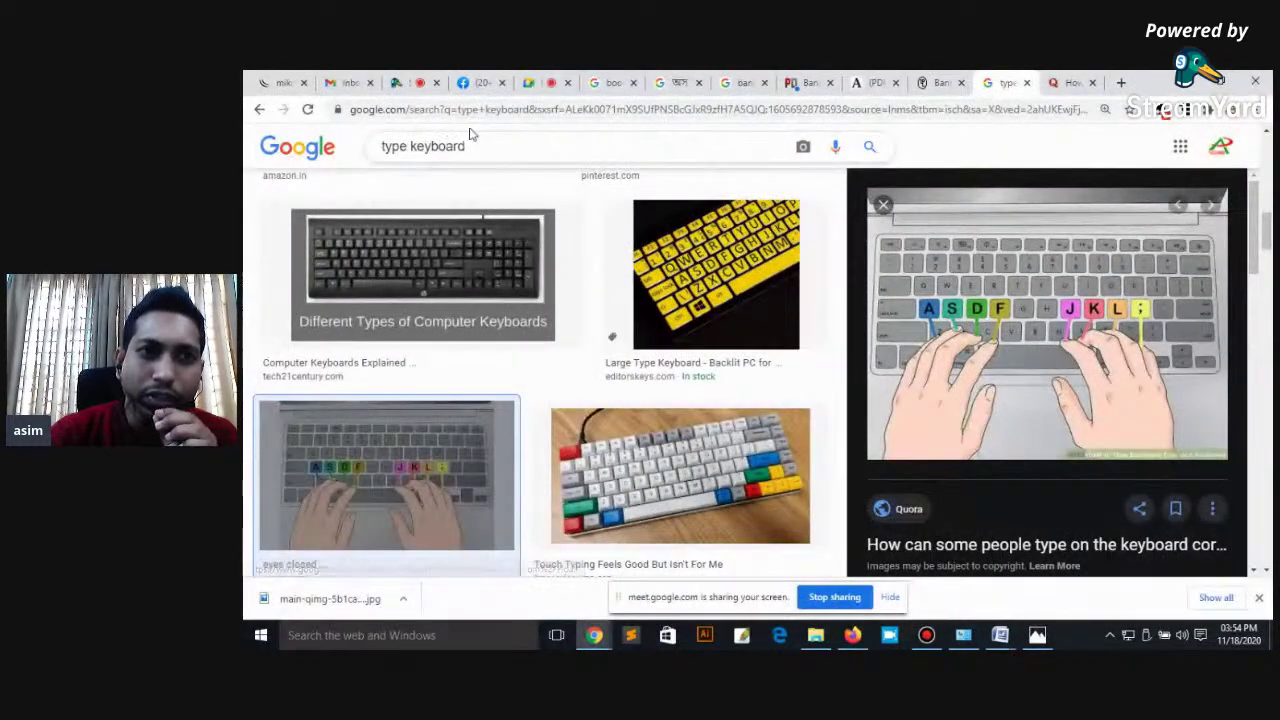
Step: Go through the Google Meet tab to the StreamYard broadcast studio tab in Chrome
click(547, 86)
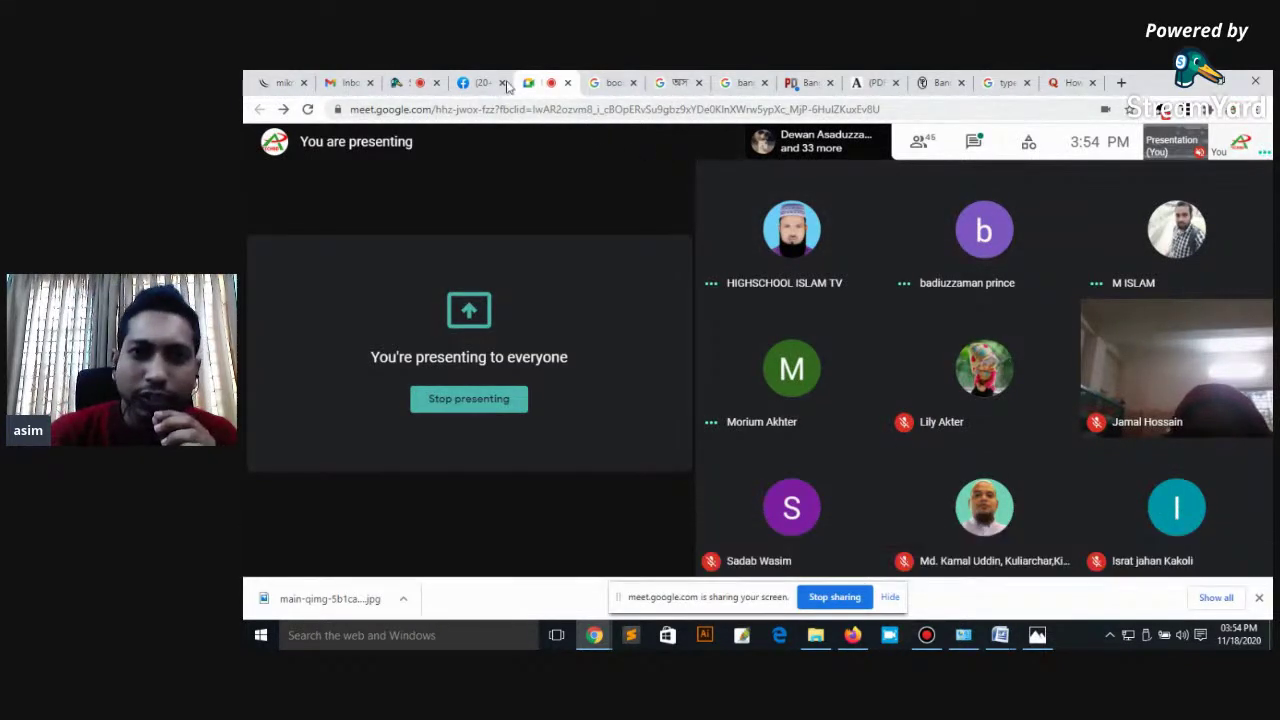
click(400, 84)
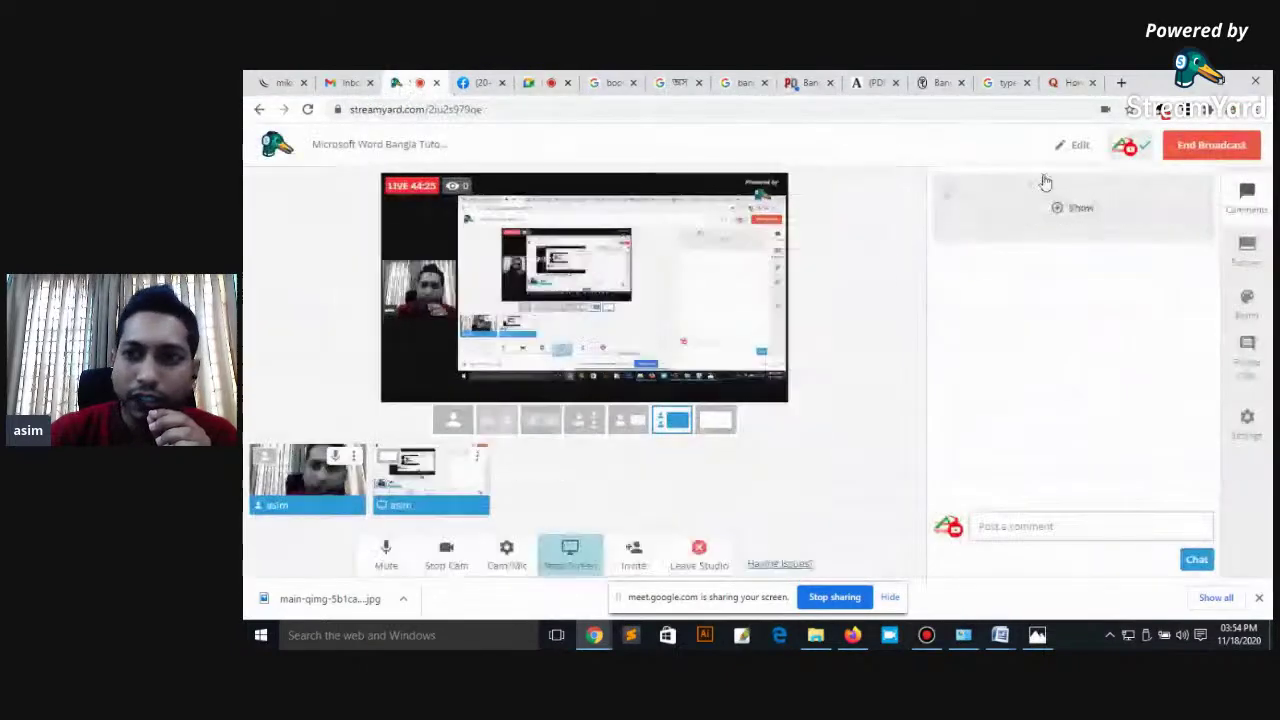